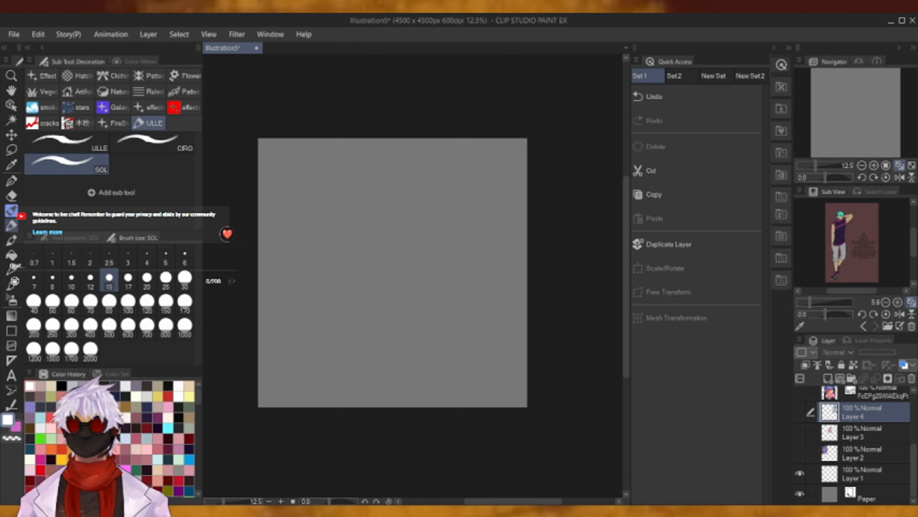
Make Layer 2 visible on the canvas.
{"action": "left_click", "coordinate": [885, 167]}
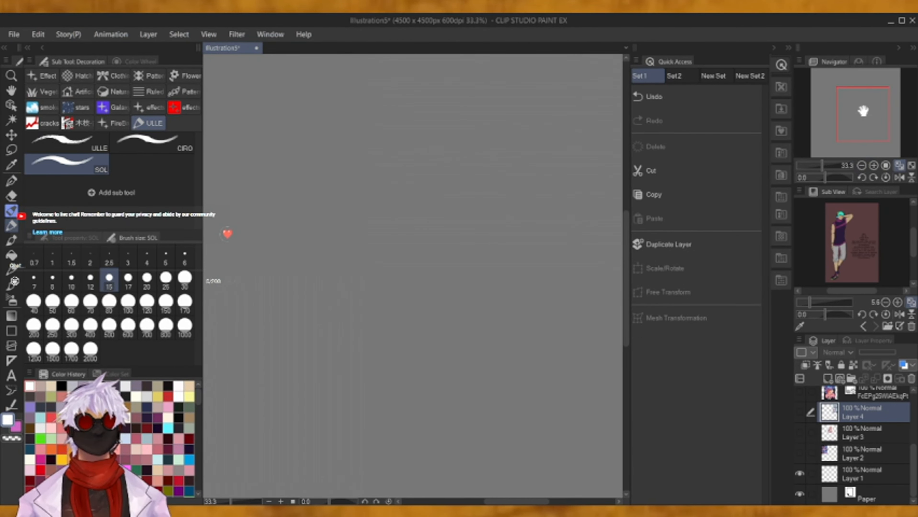
{"action": "left_click", "coordinate": [860, 165]}
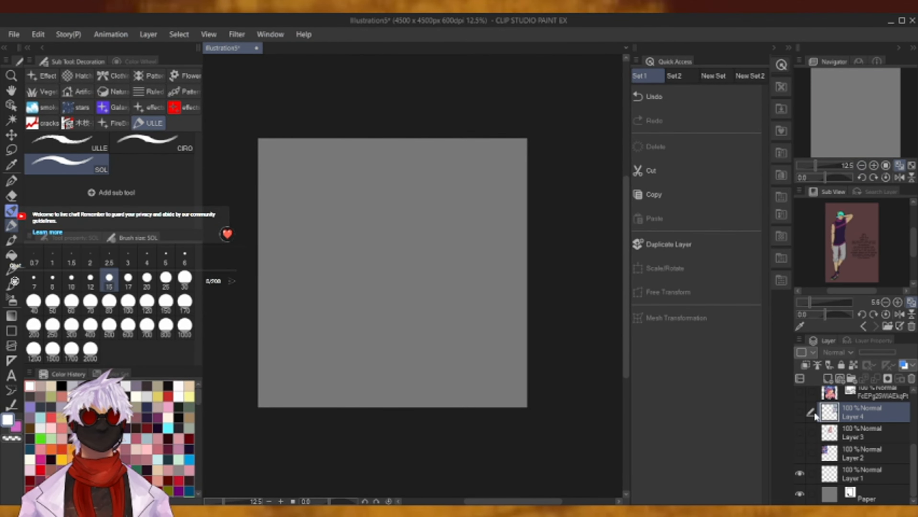
{"action": "left_click", "coordinate": [799, 457]}
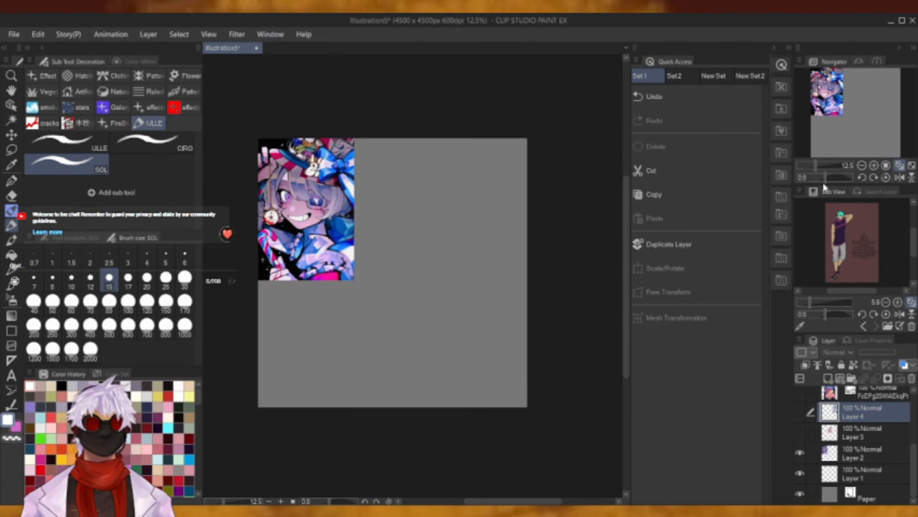
Examine the Layer 2 reference illustration up close, and fit the whole canvas in view.
{"action": "left_click", "coordinate": [873, 166]}
{"action": "left_click", "coordinate": [874, 165]}
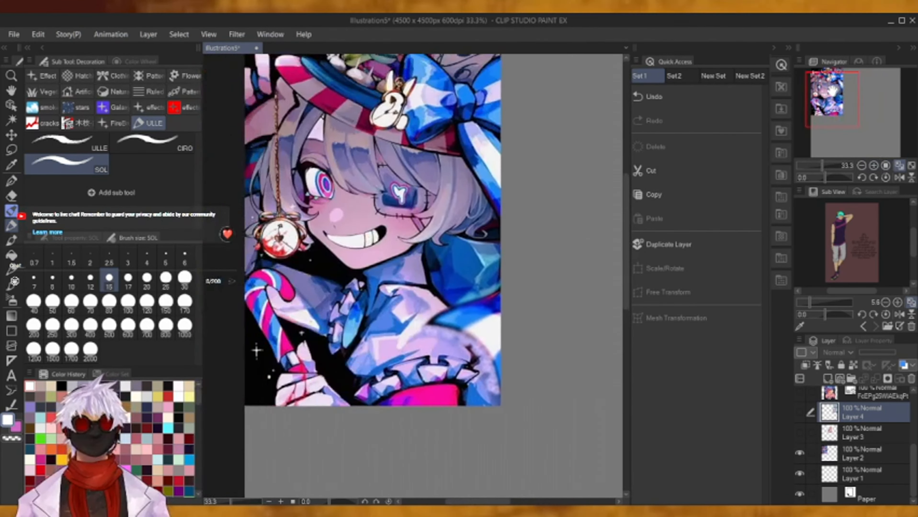
{"action": "left_click", "coordinate": [861, 166]}
{"action": "left_click", "coordinate": [861, 165]}
{"action": "left_click", "coordinate": [861, 165]}
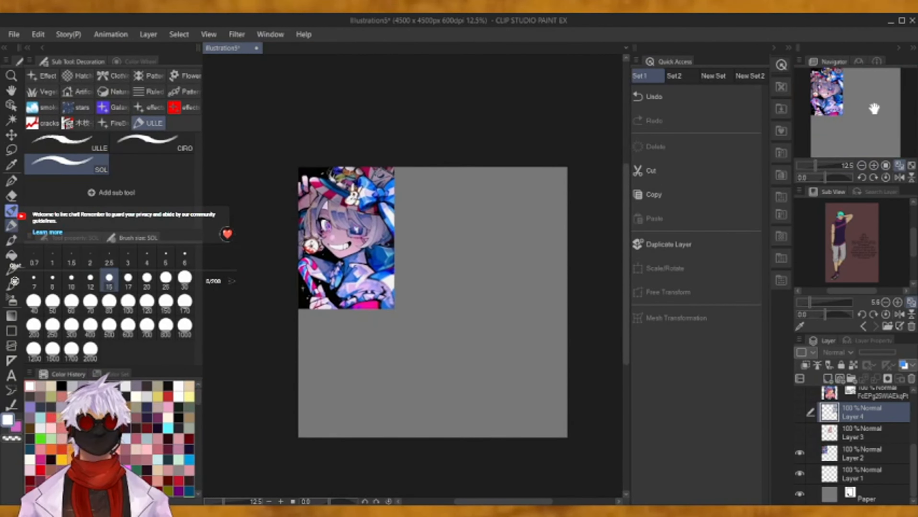
{"action": "left_click", "coordinate": [886, 166]}
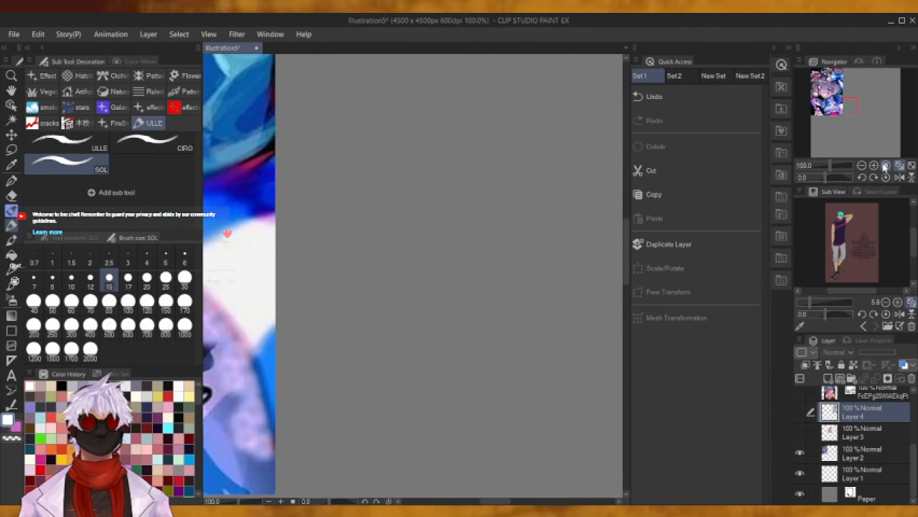
{"action": "left_click", "coordinate": [862, 166]}
{"action": "left_click", "coordinate": [862, 166]}
{"action": "left_click", "coordinate": [862, 166]}
{"action": "left_click", "coordinate": [861, 166]}
{"action": "left_click", "coordinate": [862, 166]}
{"action": "left_click", "coordinate": [862, 166]}
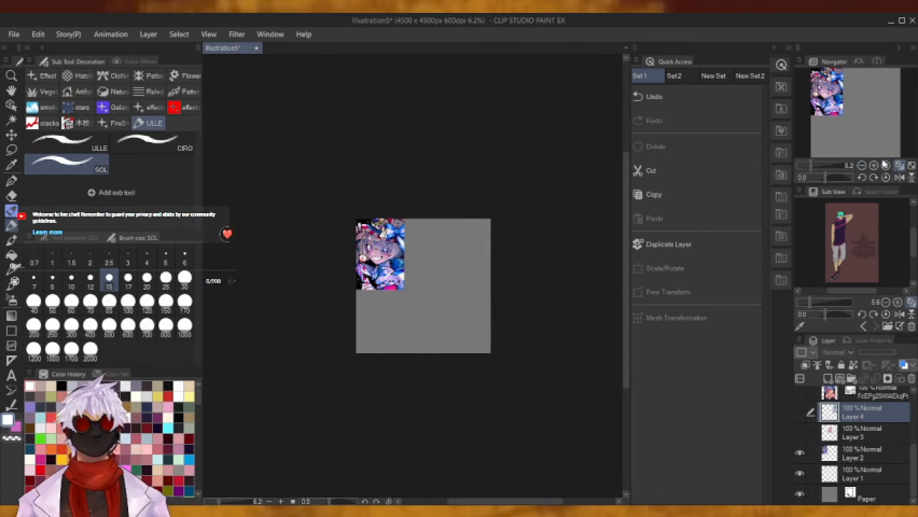
{"action": "left_click", "coordinate": [874, 165]}
{"action": "left_click", "coordinate": [873, 166]}
{"action": "left_click_drag", "start_coordinate": [869, 113], "coordinate": [878, 125]}
{"action": "left_click", "coordinate": [899, 165]}
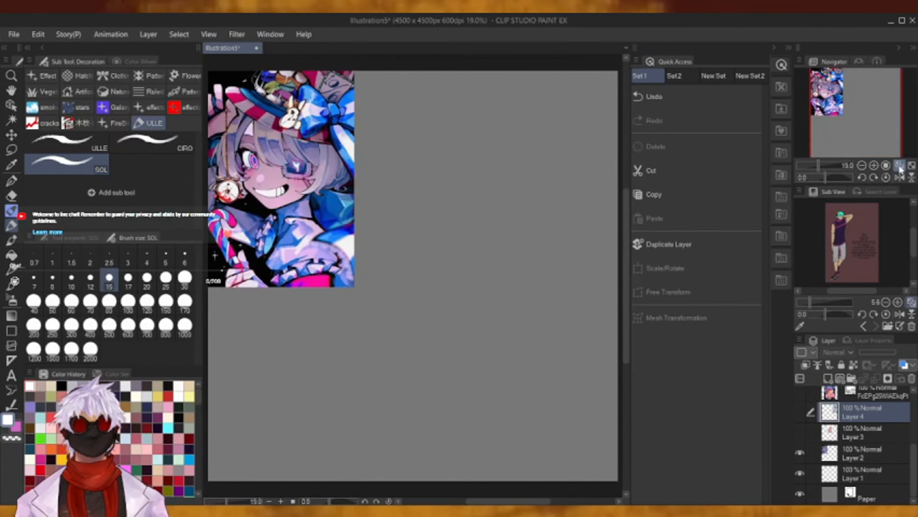
Make Layer 3 and Layer 4 visible so all three reference illustrations are shown side by side.
{"action": "left_click", "coordinate": [800, 433]}
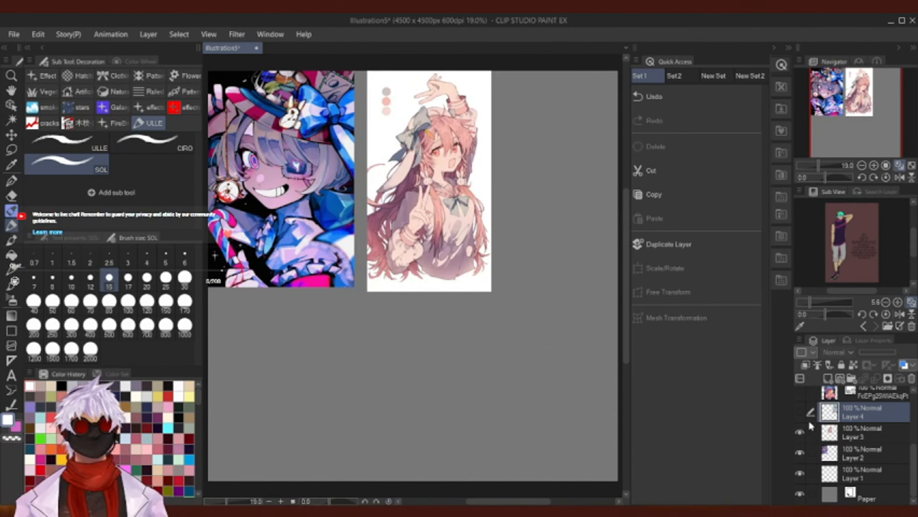
{"action": "left_click", "coordinate": [800, 411]}
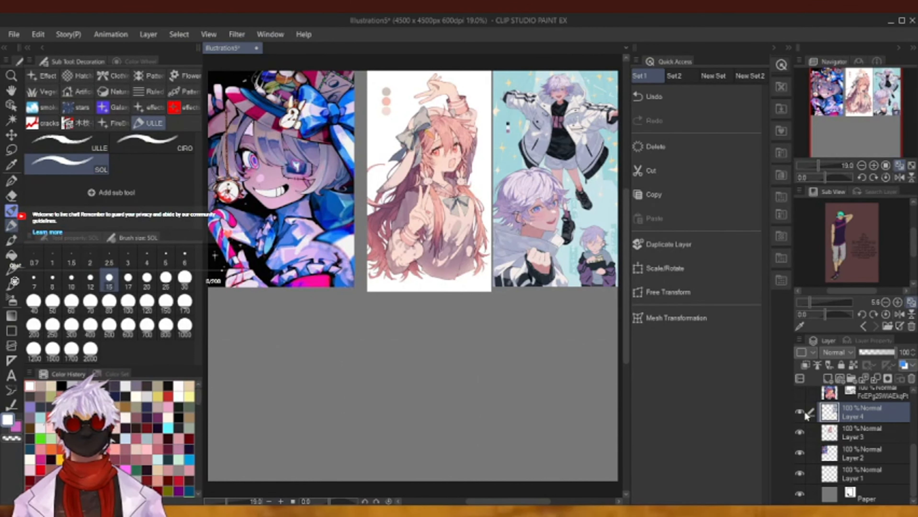
Try drawing a circle over the pink-haired character with the Pen tool in dark navy (RGB 18, 33, 52), and undo it.
{"action": "left_click", "coordinate": [11, 182]}
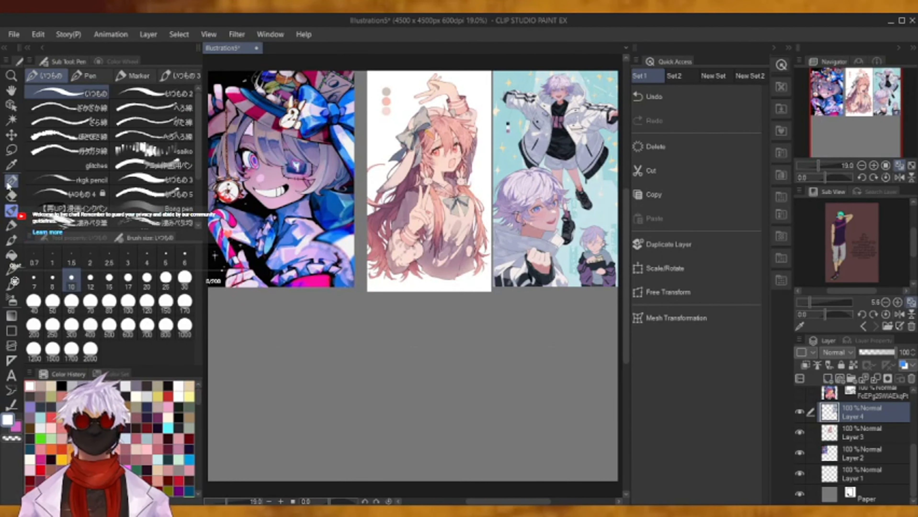
{"action": "left_click", "coordinate": [873, 167]}
{"action": "left_click", "coordinate": [873, 166]}
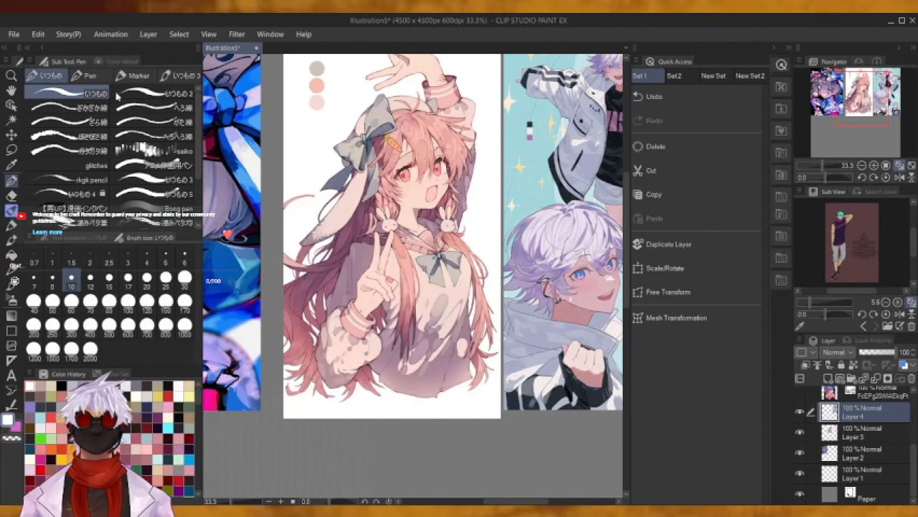
{"action": "left_click", "coordinate": [117, 61]}
{"action": "mouse_move", "coordinate": [131, 117]}
{"action": "left_mouse_down"}
{"action": "mouse_move", "coordinate": [173, 142]}
{"action": "mouse_move", "coordinate": [155, 164]}
{"action": "mouse_move", "coordinate": [101, 148]}
{"action": "left_mouse_up"}
{"action": "left_click", "coordinate": [124, 168]}
{"action": "left_click", "coordinate": [143, 206]}
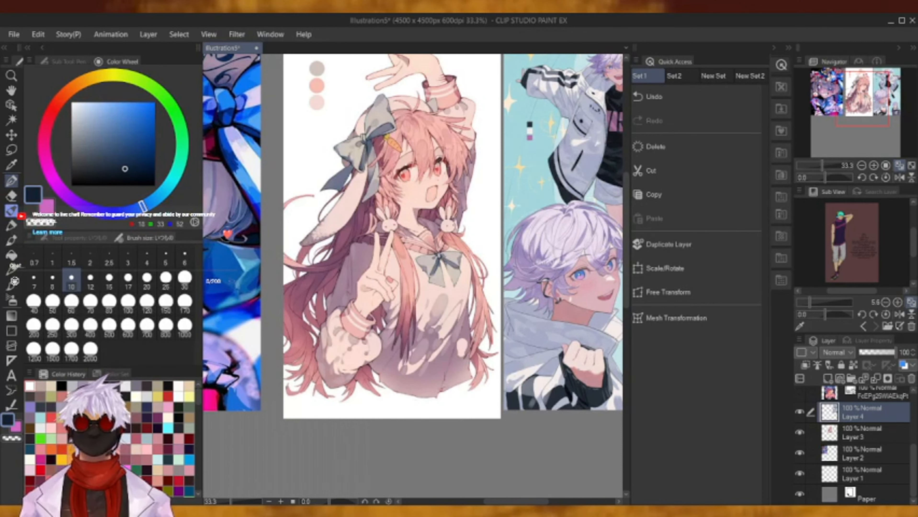
{"action": "left_click_drag", "start_coordinate": [369, 146], "coordinate": [402, 141]}
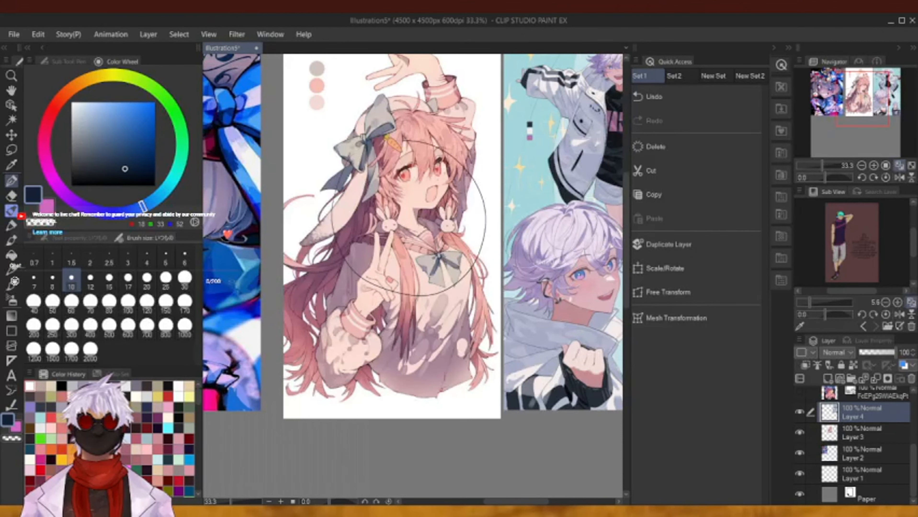
{"action": "left_click", "coordinate": [697, 94]}
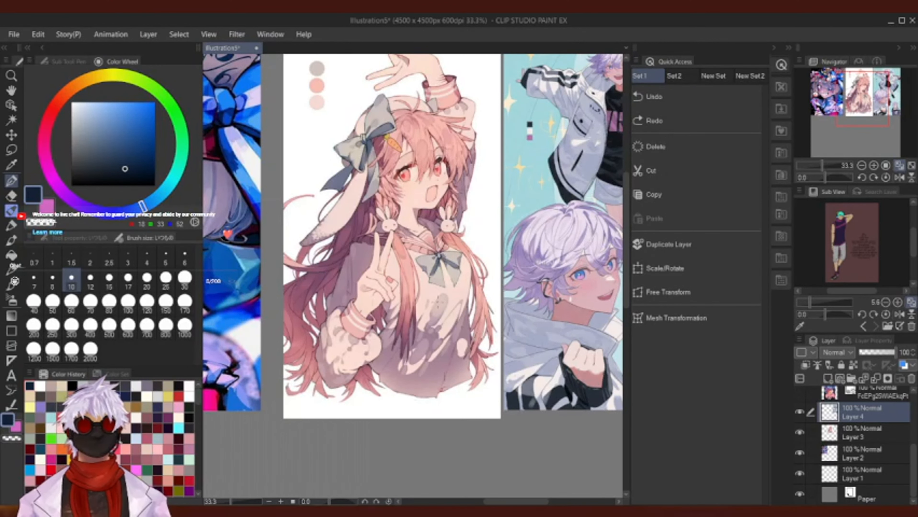
Choose the Text 8 preset of the Text tool, with Trajan Pro at size 30, for labelling the empty area below the illustrations.
{"action": "left_click", "coordinate": [862, 165]}
{"action": "left_click", "coordinate": [861, 166]}
{"action": "left_click", "coordinate": [862, 166]}
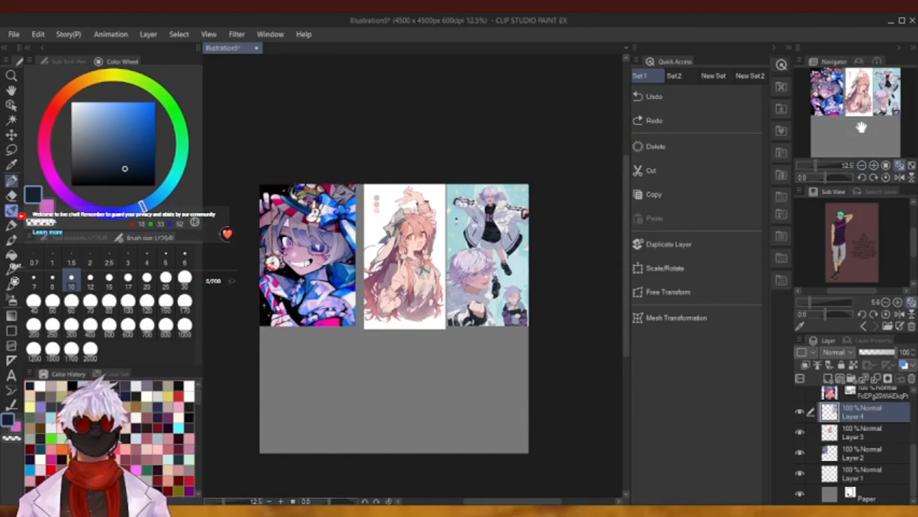
{"action": "left_click_drag", "start_coordinate": [861, 114], "coordinate": [858, 129]}
{"action": "left_click", "coordinate": [873, 166]}
{"action": "left_click", "coordinate": [874, 166]}
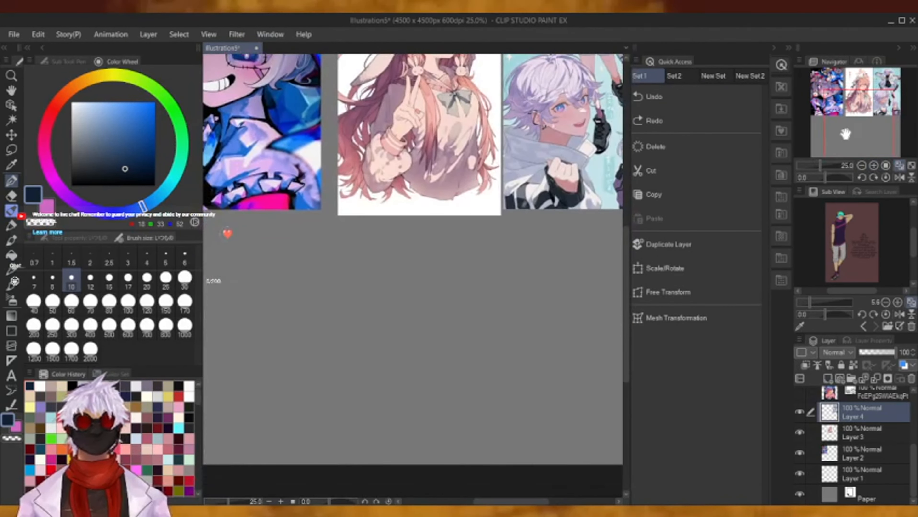
{"action": "left_click", "coordinate": [11, 374]}
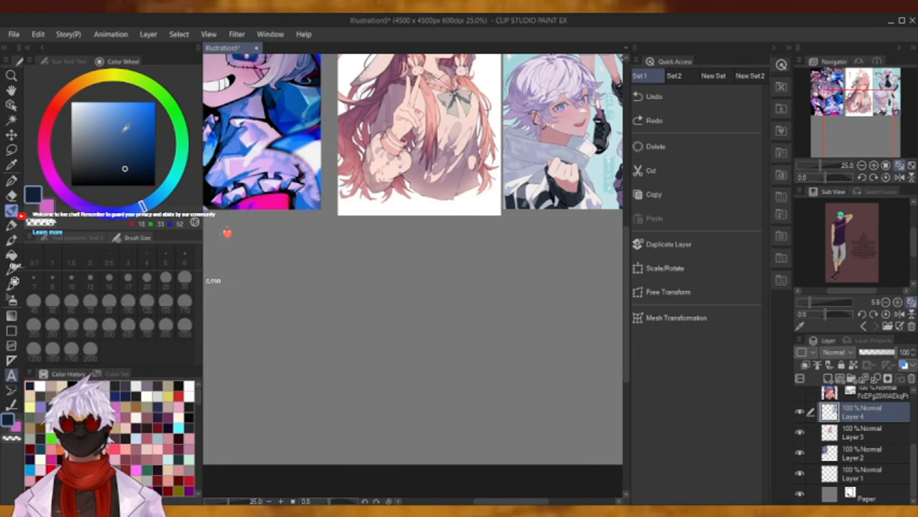
{"action": "left_click", "coordinate": [73, 68]}
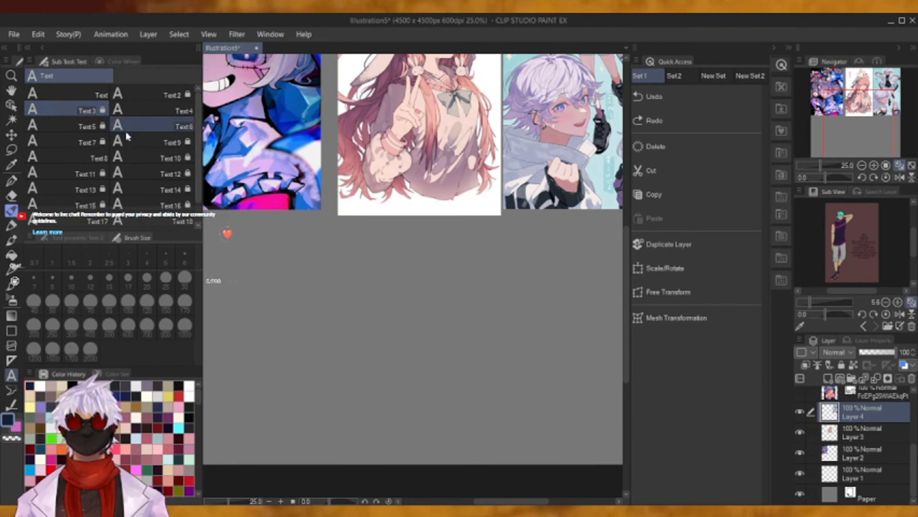
{"action": "left_click", "coordinate": [96, 240]}
{"action": "left_click", "coordinate": [155, 189]}
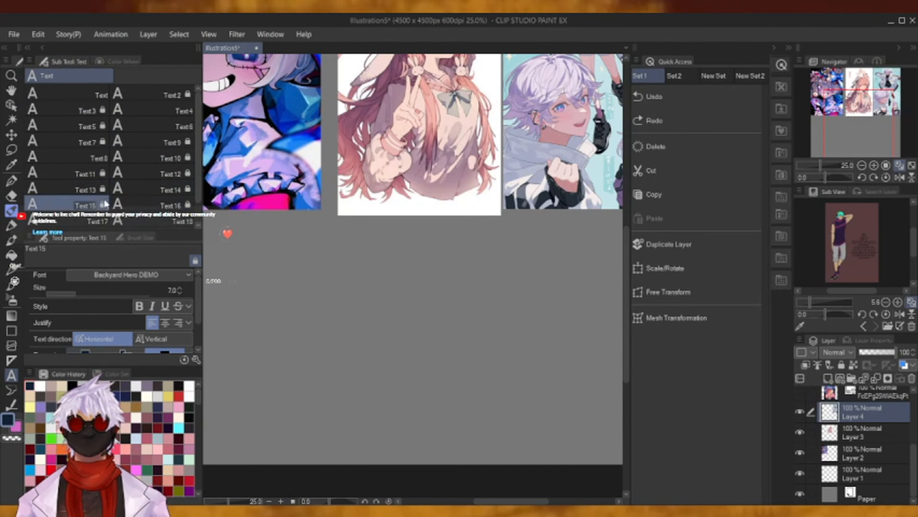
{"action": "left_click", "coordinate": [88, 156]}
{"action": "left_click", "coordinate": [86, 139]}
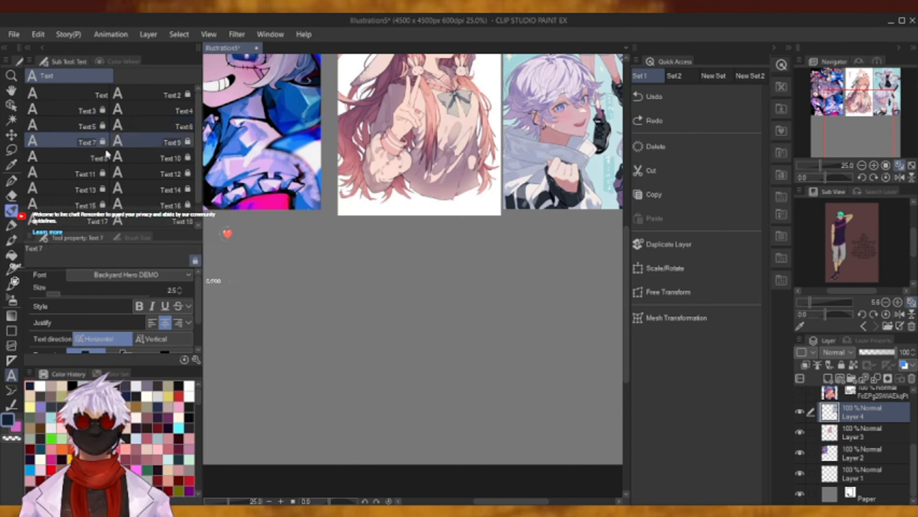
{"action": "left_click", "coordinate": [99, 161]}
{"action": "left_click", "coordinate": [146, 143]}
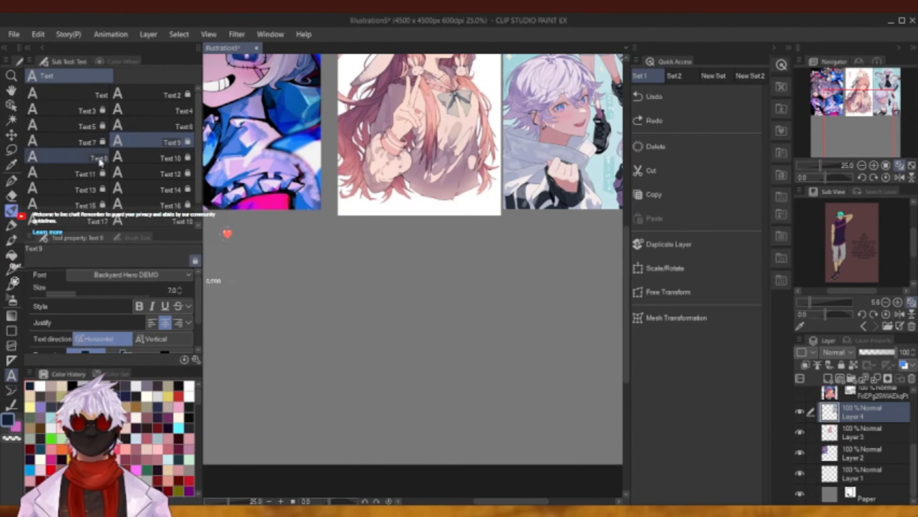
{"action": "left_click", "coordinate": [98, 159]}
Add the text "FLATS COLORS" in the empty area below the first illustration.
{"action": "left_click", "coordinate": [220, 251]}
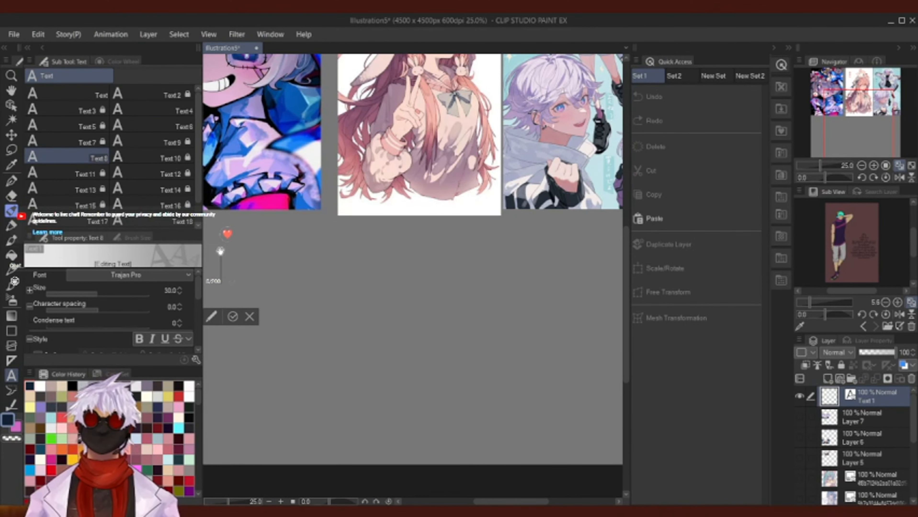
{"action": "left_click_drag", "start_coordinate": [856, 117], "coordinate": [839, 115]}
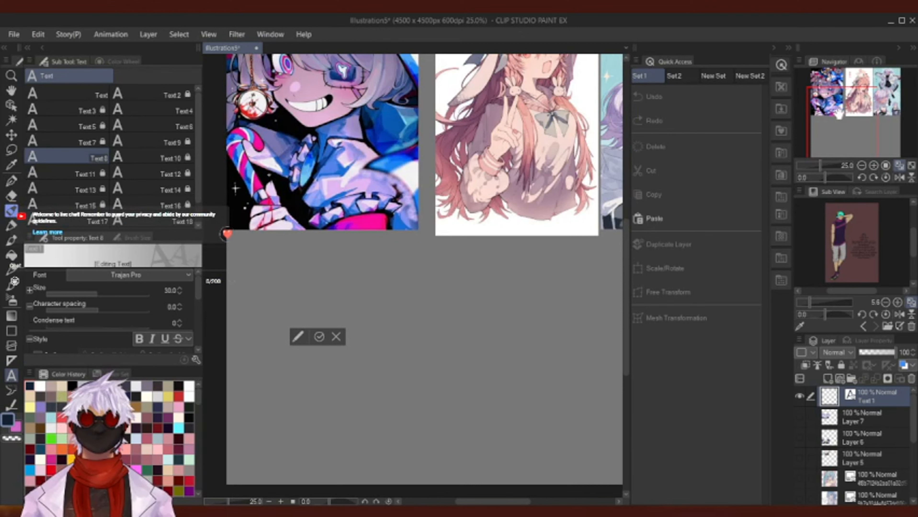
{"action": "type", "text": "FLAT"}
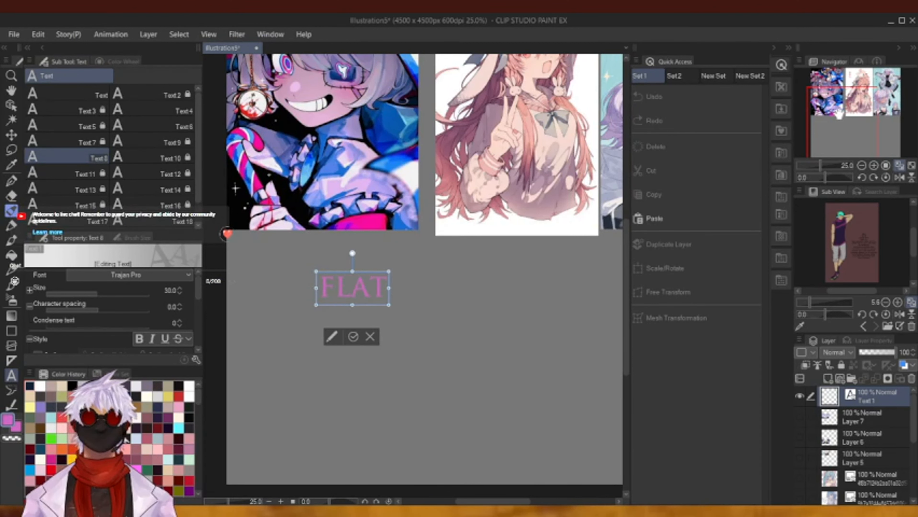
{"action": "type", "text": "S CO"}
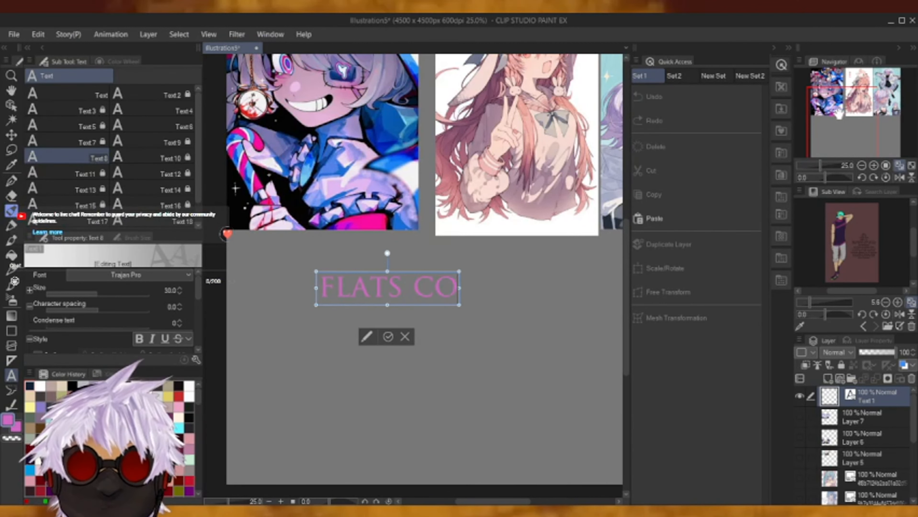
{"action": "type", "text": "LORS"}
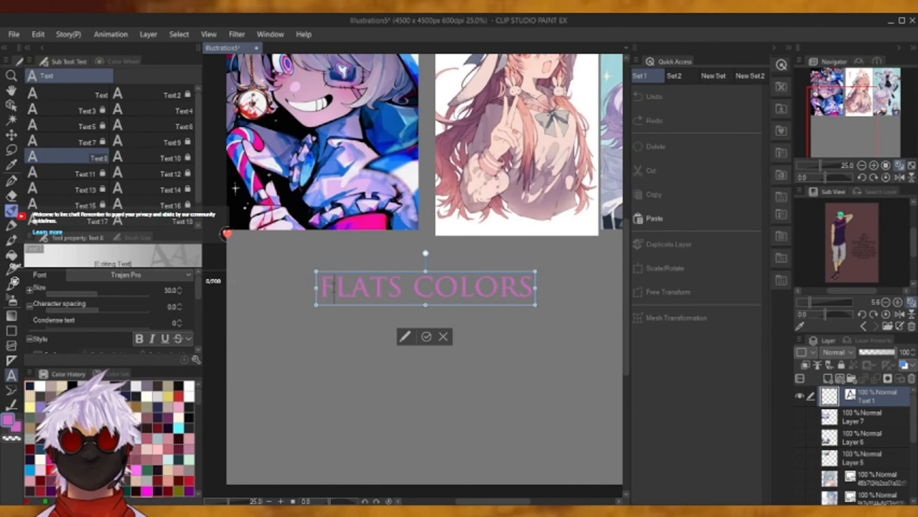
Recolor the whole "FLATS COLORS" text black and move it directly beneath the first illustration, near the canvas's left edge.
{"action": "left_click_drag", "start_coordinate": [318, 288], "coordinate": [560, 293]}
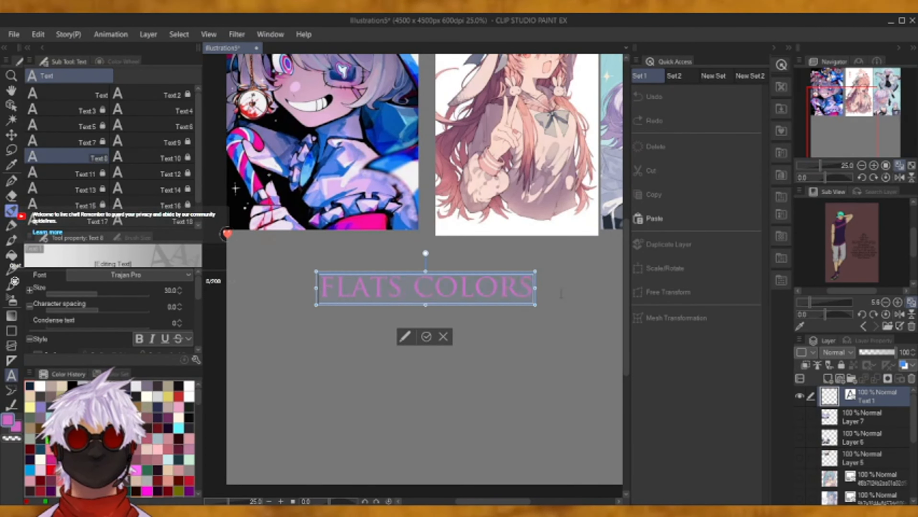
{"action": "left_click", "coordinate": [119, 61]}
{"action": "left_click_drag", "start_coordinate": [86, 163], "coordinate": [72, 185]}
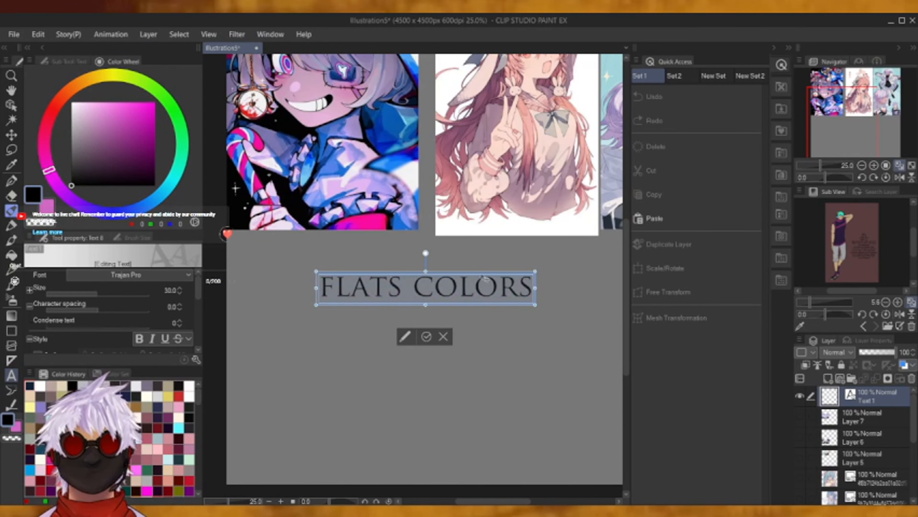
{"action": "left_click_drag", "start_coordinate": [485, 279], "coordinate": [429, 264]}
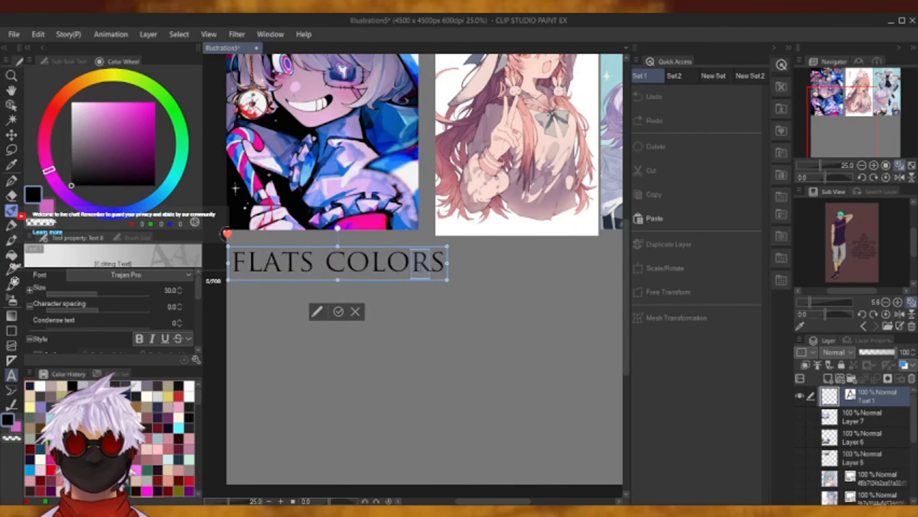
Add the line "PASTEL" beneath "FLATS COLORS" in the same text.
{"action": "left_click", "coordinate": [444, 264]}
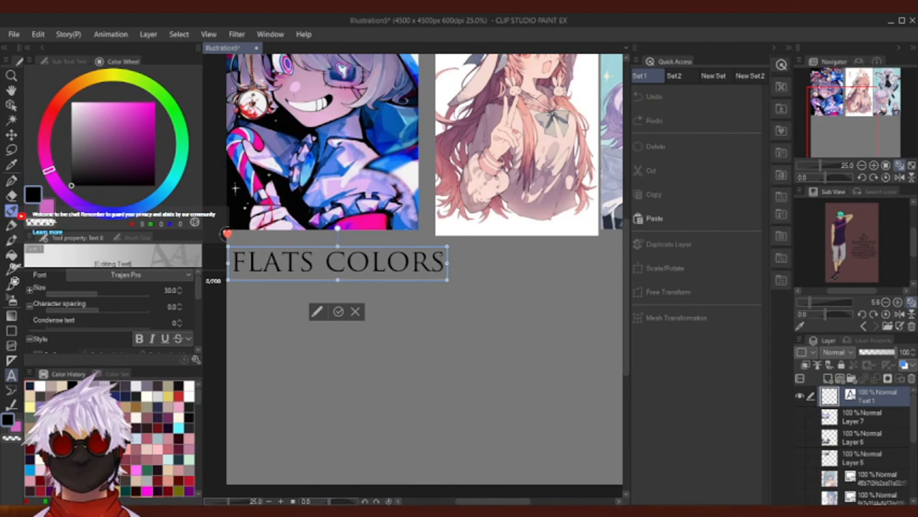
{"action": "key", "text": "Return"}
{"action": "type", "text": "P"}
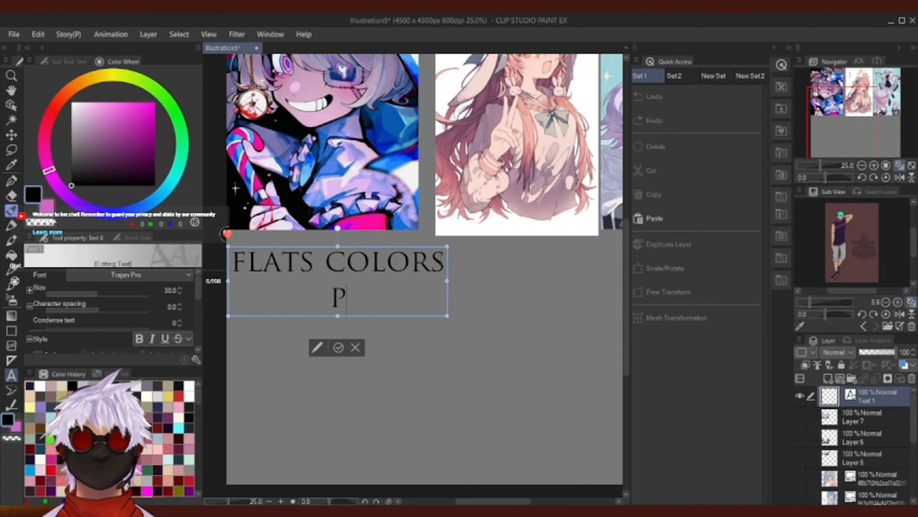
{"action": "type", "text": "ASTEL"}
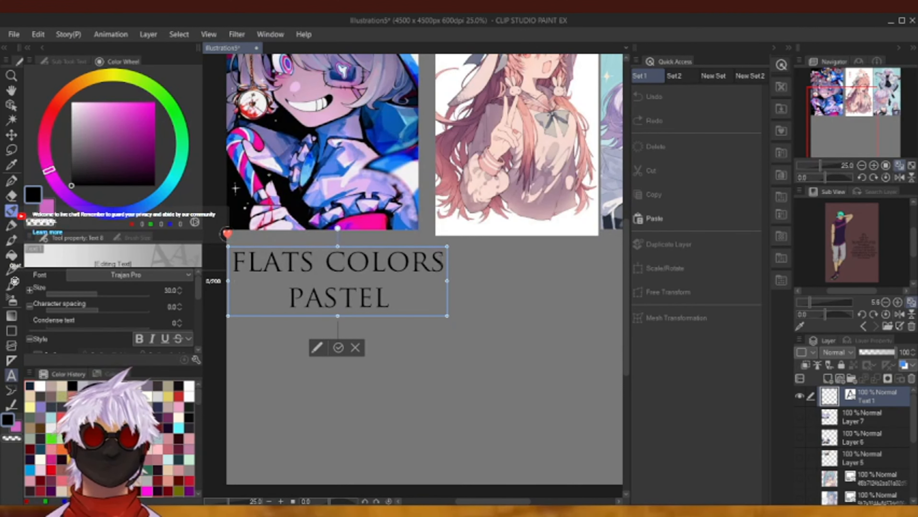
Add "WATERCOLOR" and "EDGE" as two separate lines beneath "PASTEL".
{"action": "key", "text": "Return"}
{"action": "type", "text": "WA"}
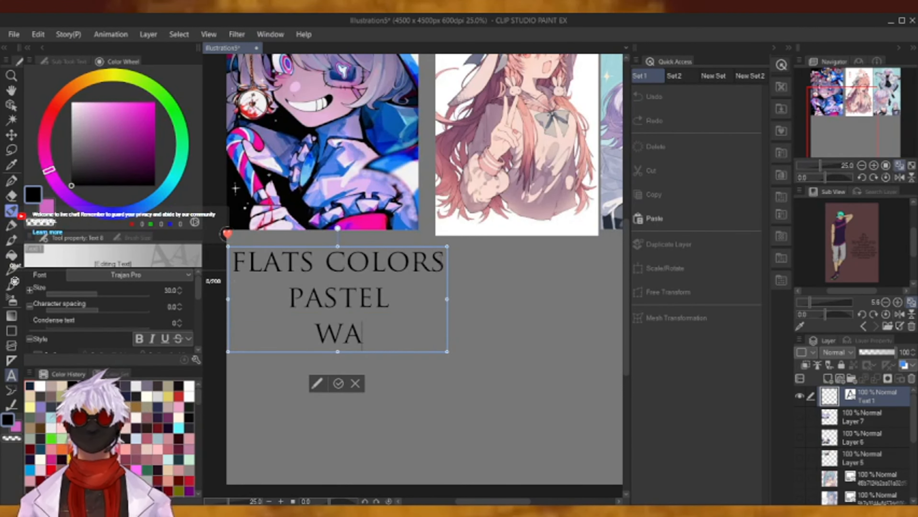
{"action": "type", "text": "TERCOLO"}
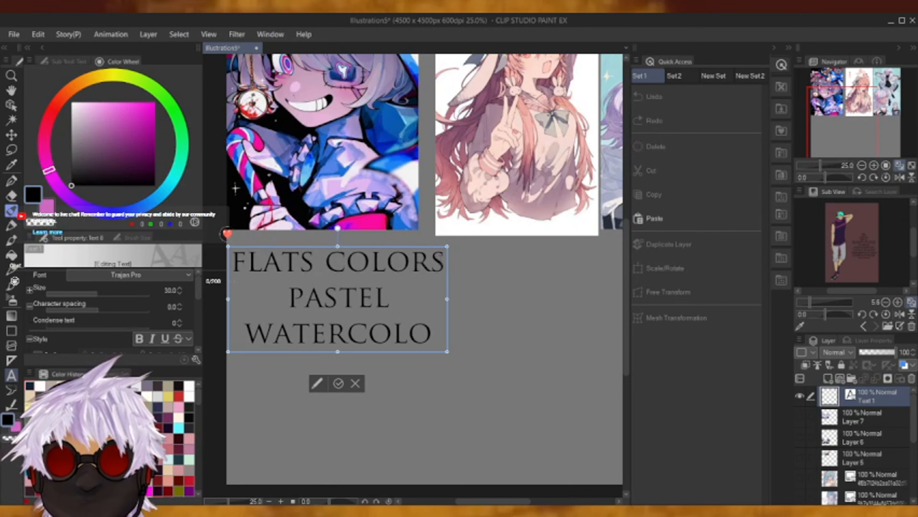
{"action": "type", "text": "R EDGE"}
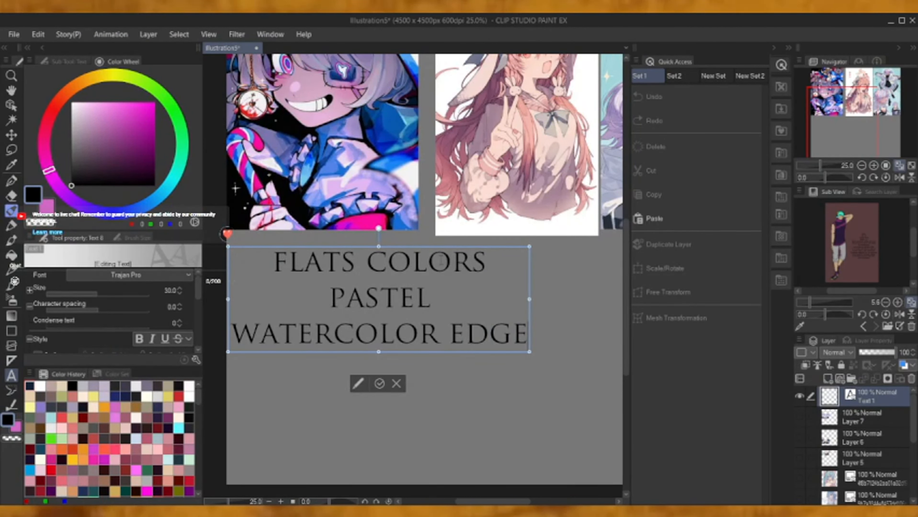
{"action": "type", "text": "A"}
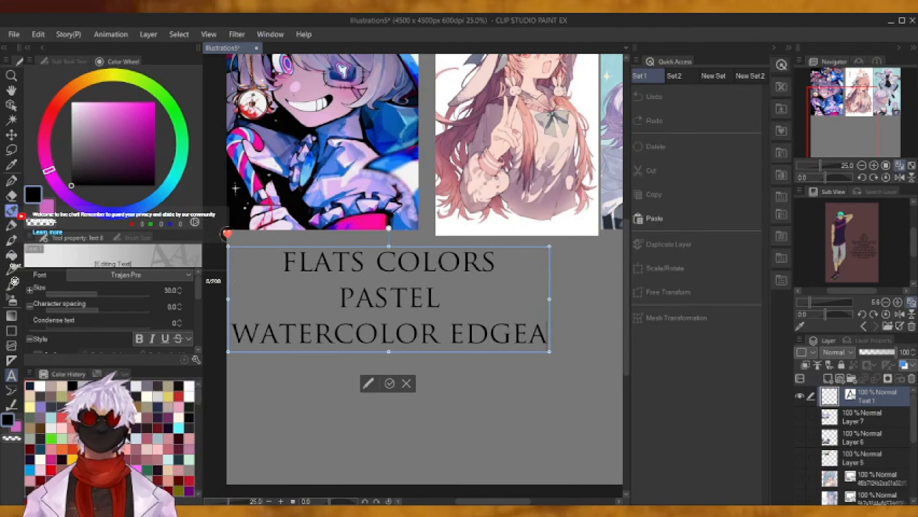
{"action": "key", "text": "BackSpace"}
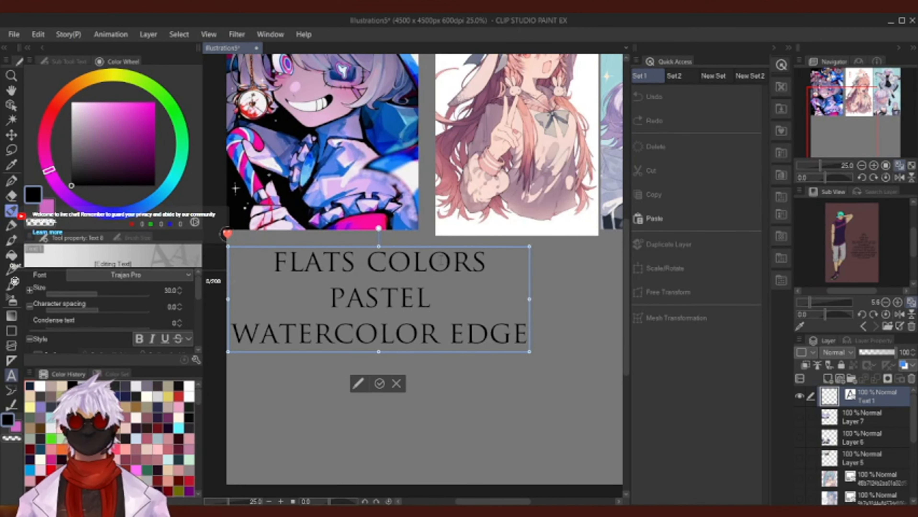
{"action": "left_click_drag", "start_coordinate": [441, 260], "coordinate": [412, 274]}
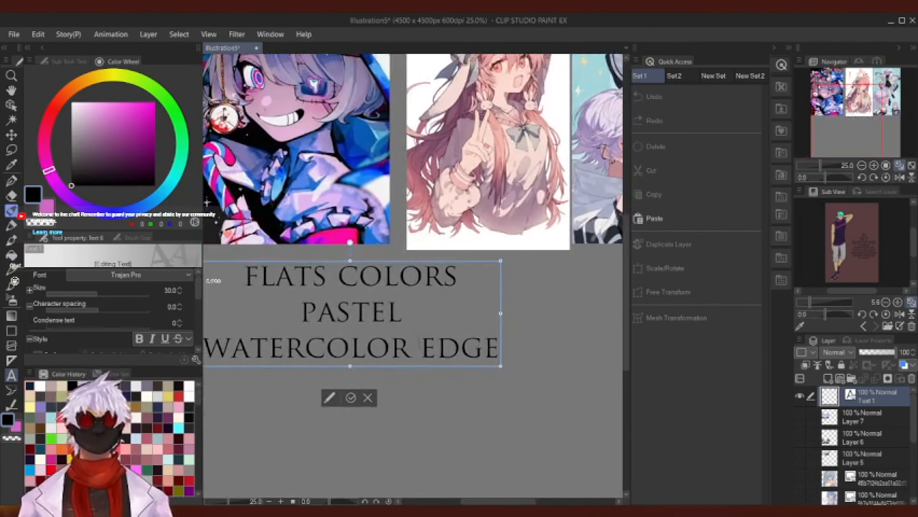
{"action": "key", "text": "BackSpace"}
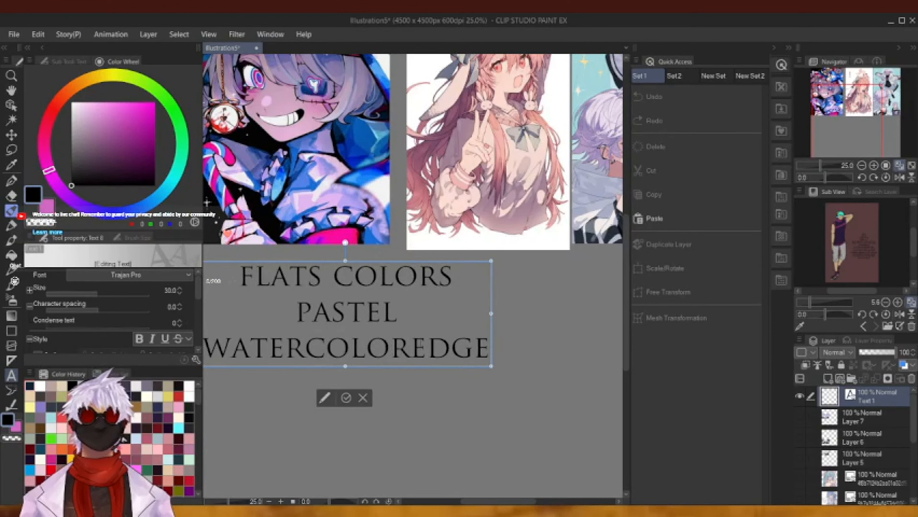
{"action": "key", "text": "Return"}
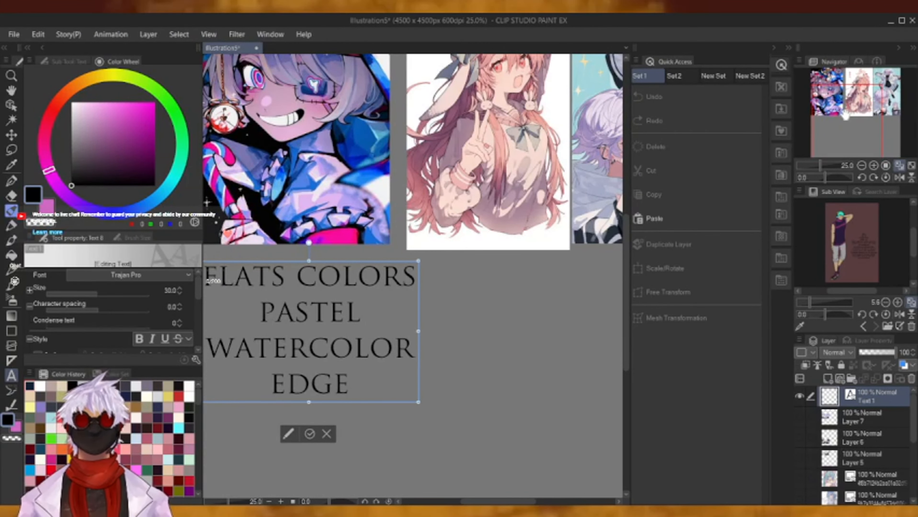
Examine the reference illustrations, especially the line work and shading on the pink-haired character up close.
{"action": "left_click_drag", "start_coordinate": [419, 342], "coordinate": [359, 377]}
{"action": "left_click_drag", "start_coordinate": [860, 113], "coordinate": [856, 114]}
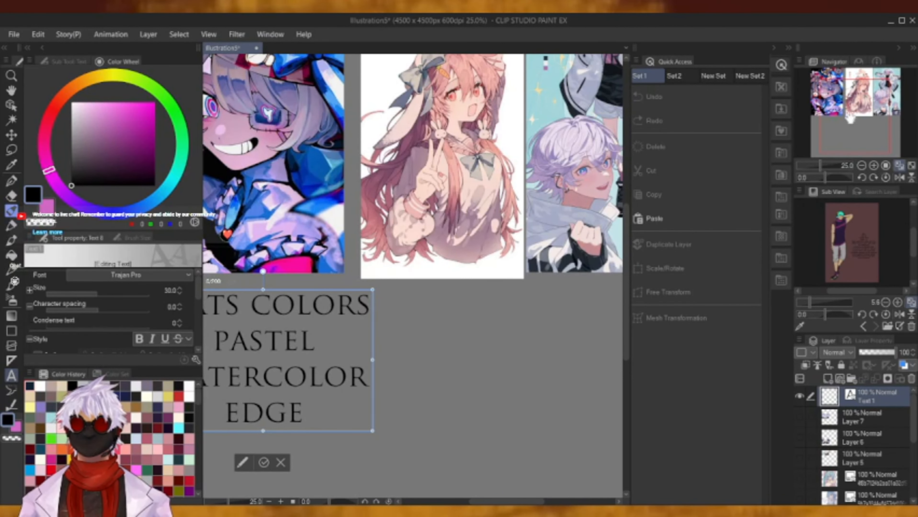
{"action": "left_click_drag", "start_coordinate": [845, 129], "coordinate": [871, 90]}
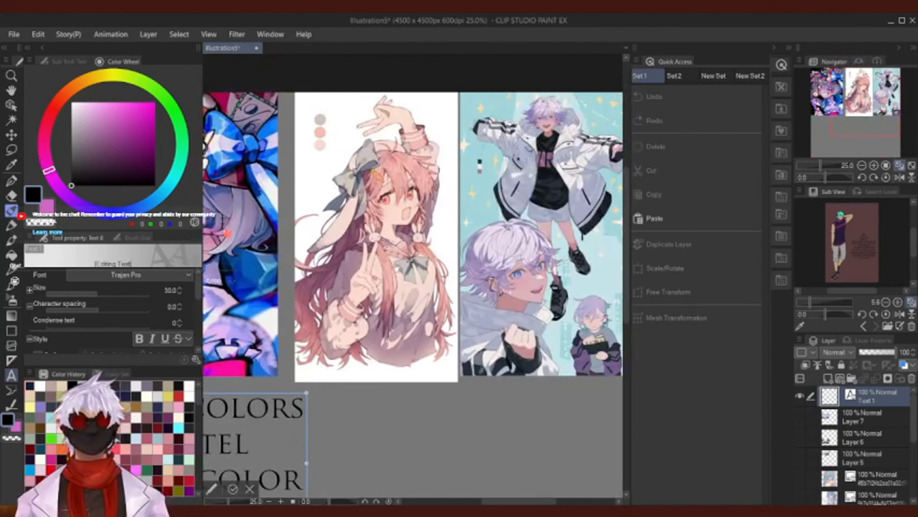
{"action": "left_click", "coordinate": [873, 165]}
{"action": "left_click", "coordinate": [874, 166]}
{"action": "left_click", "coordinate": [865, 106]}
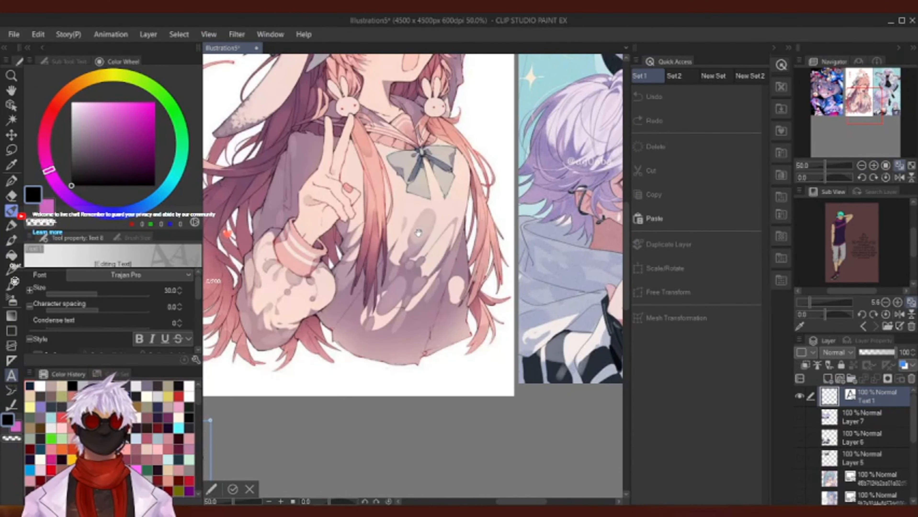
{"action": "left_click_drag", "start_coordinate": [866, 123], "coordinate": [838, 128]}
{"action": "left_click", "coordinate": [863, 167]}
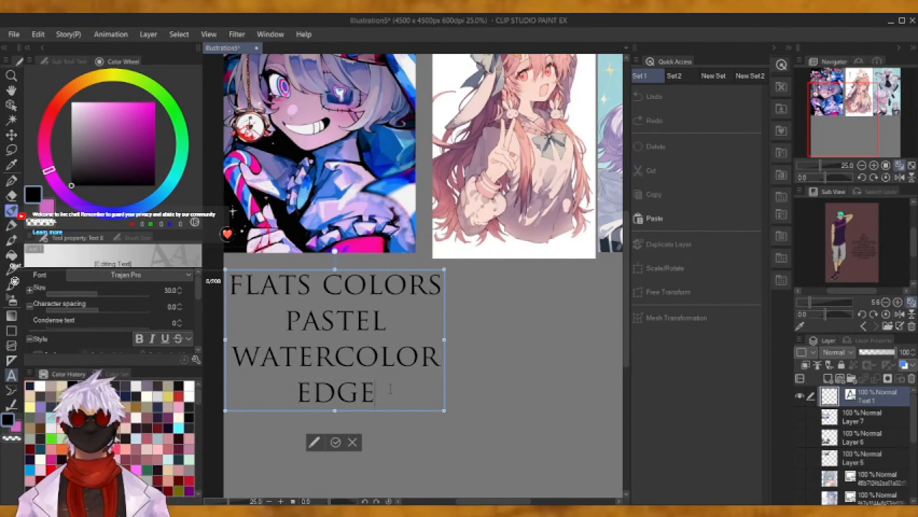
Add the line "THIN SKETCHY LINES" beneath "EDGE" at the end of the text.
{"action": "key", "text": "Return"}
{"action": "type", "text": "THIN"}
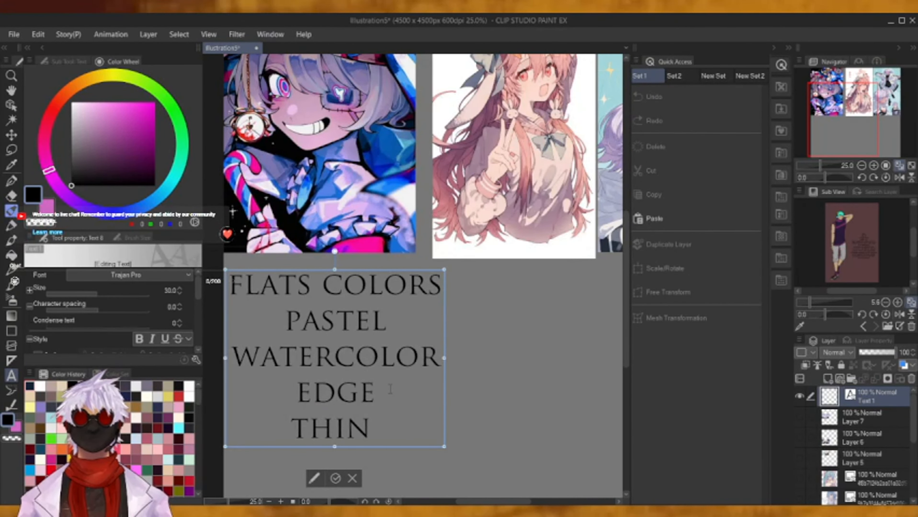
{"action": "type", "text": " SKETC"}
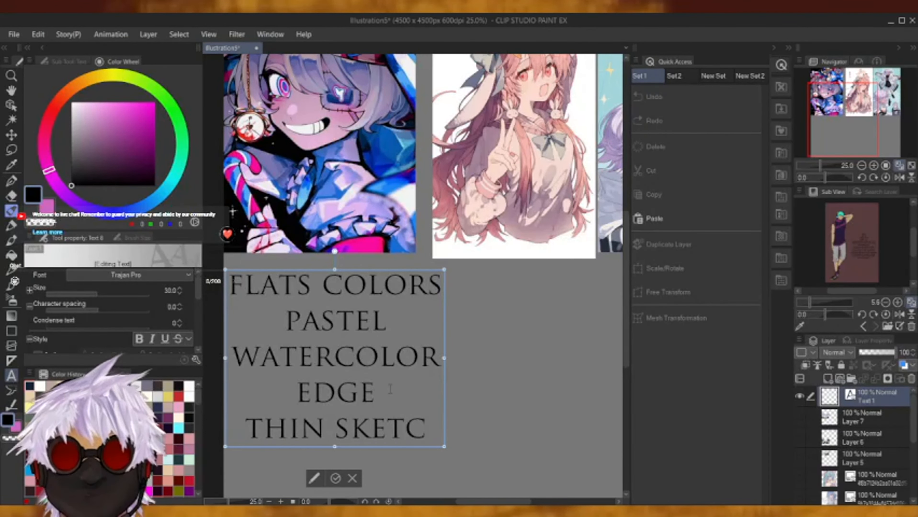
{"action": "type", "text": "HY LINES"}
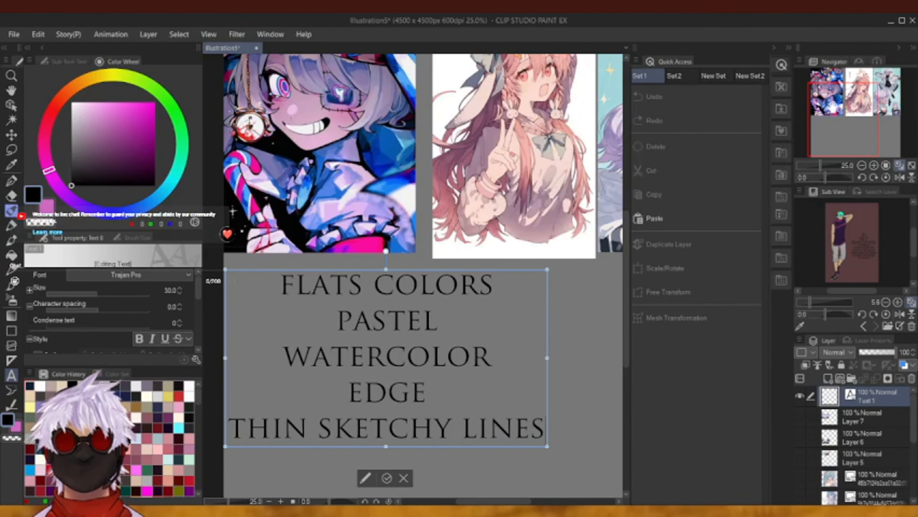
Finish editing the text, choose the Hard airbrush, and add a new layer above the text layer.
{"action": "left_click_drag", "start_coordinate": [846, 116], "coordinate": [875, 92]}
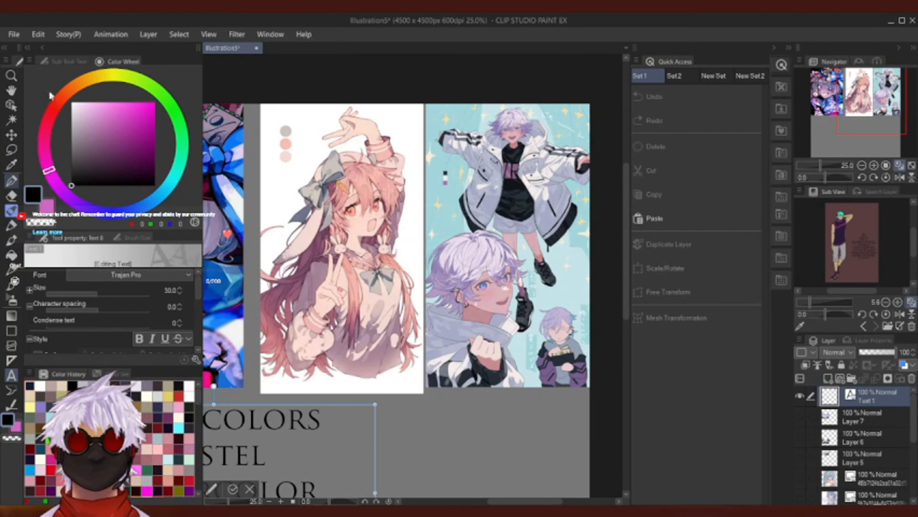
{"action": "left_click", "coordinate": [11, 180]}
{"action": "left_click", "coordinate": [72, 61]}
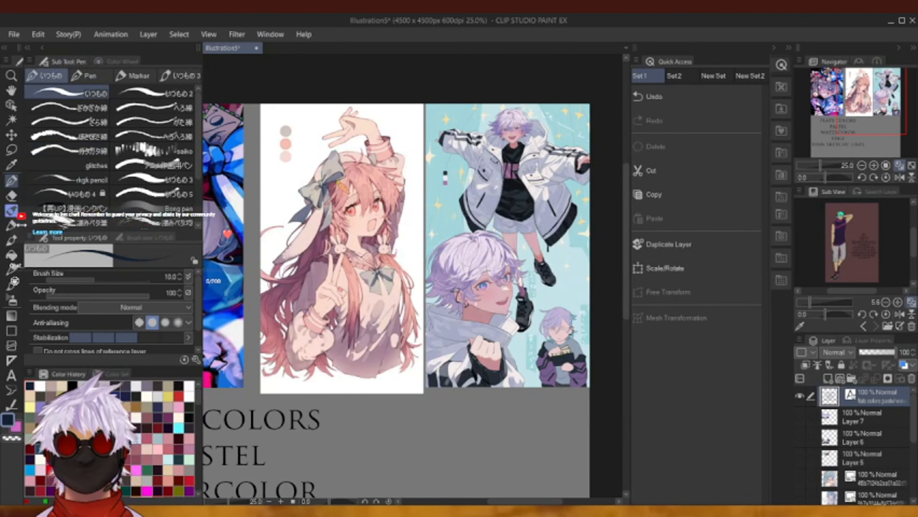
{"action": "left_click", "coordinate": [11, 268]}
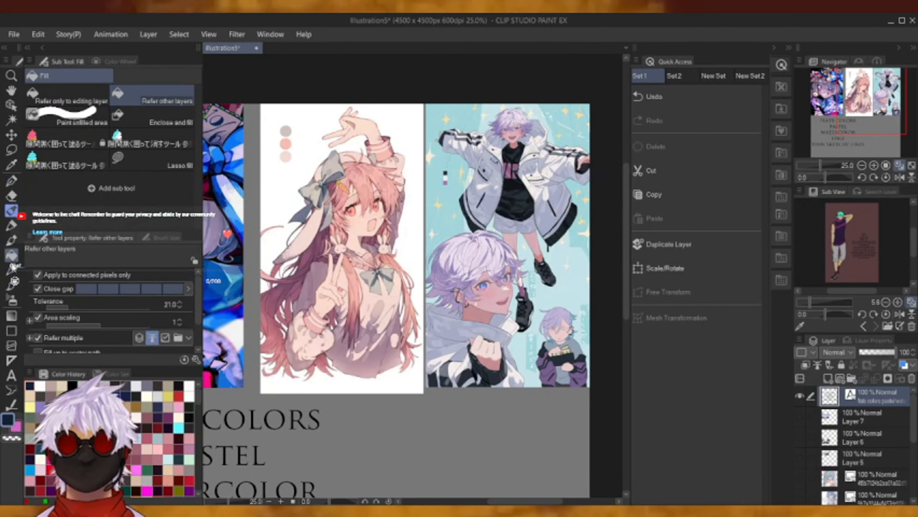
{"action": "key", "text": "b"}
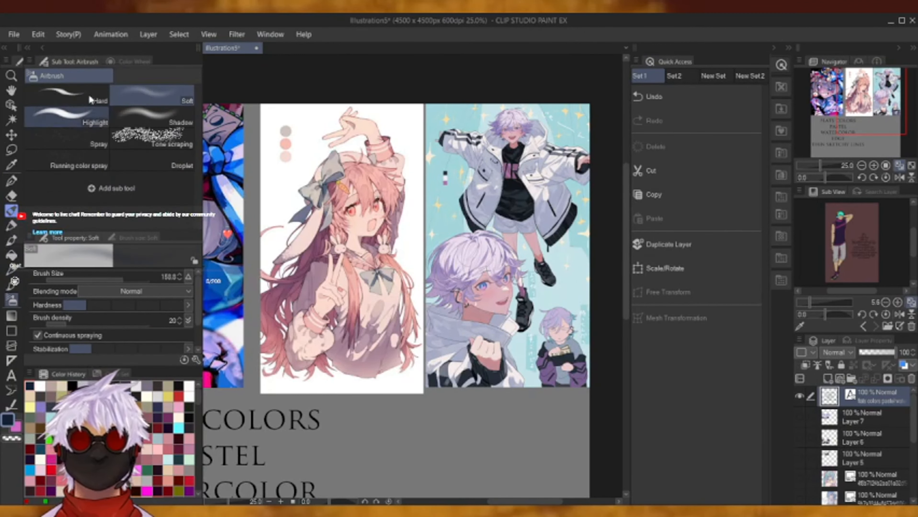
{"action": "left_click", "coordinate": [91, 92]}
{"action": "left_click", "coordinate": [128, 60]}
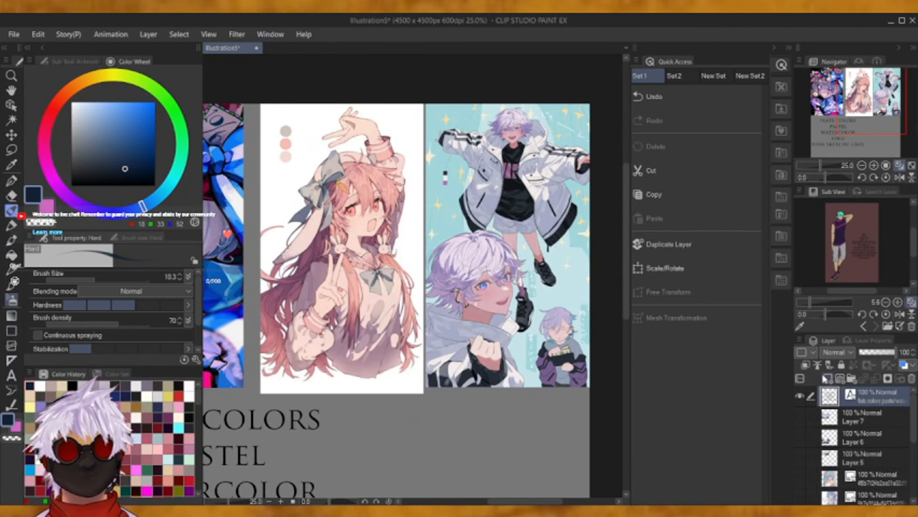
{"action": "left_click", "coordinate": [827, 378]}
Try scribbling a circle with the Hard airbrush at size 36.4 in the empty area beside the text, and undo it.
{"action": "mouse_move", "coordinate": [416, 429]}
{"action": "left_mouse_down"}
{"action": "mouse_move", "coordinate": [429, 431]}
{"action": "mouse_move", "coordinate": [418, 330]}
{"action": "left_mouse_up"}
{"action": "left_click", "coordinate": [743, 101]}
{"action": "left_click_drag", "start_coordinate": [143, 274], "coordinate": [108, 279]}
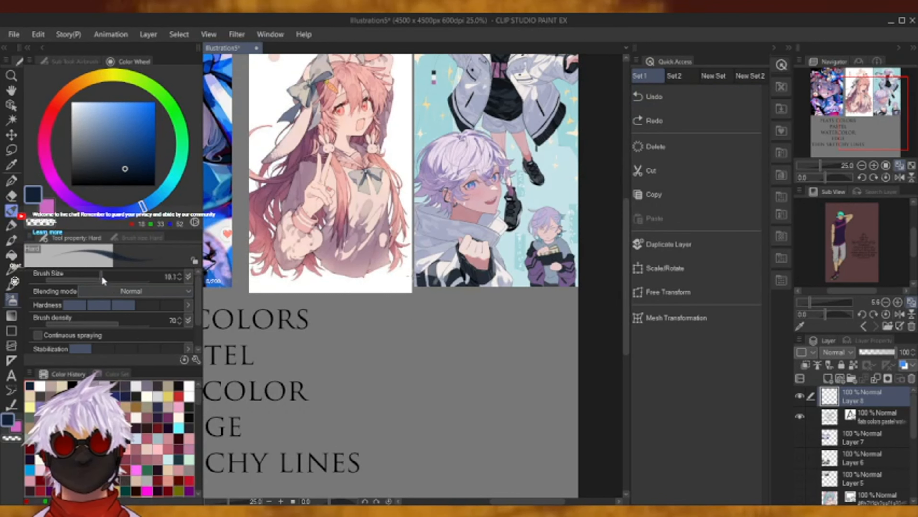
{"action": "mouse_move", "coordinate": [418, 320]}
{"action": "left_mouse_down"}
{"action": "mouse_move", "coordinate": [432, 323]}
{"action": "mouse_move", "coordinate": [434, 380]}
{"action": "mouse_move", "coordinate": [457, 319]}
{"action": "mouse_move", "coordinate": [416, 400]}
{"action": "left_mouse_up"}
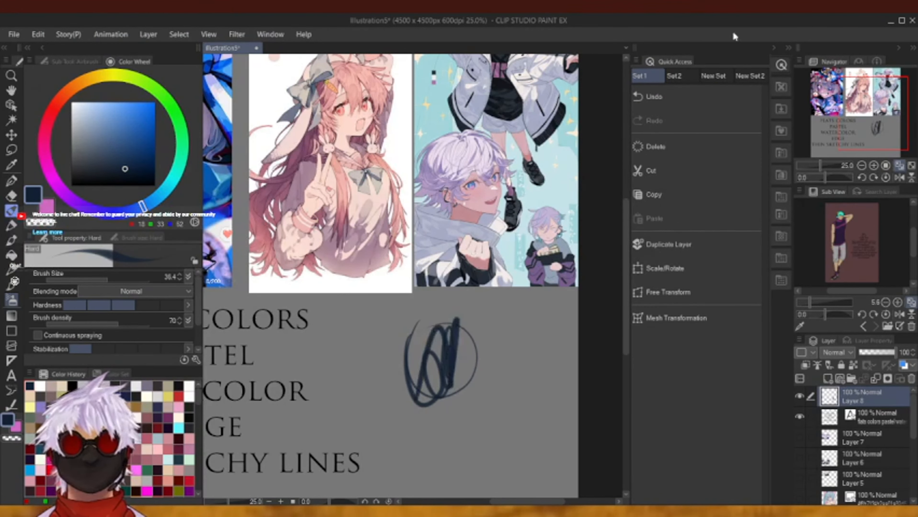
{"action": "left_click", "coordinate": [723, 95]}
{"action": "left_click", "coordinate": [742, 95]}
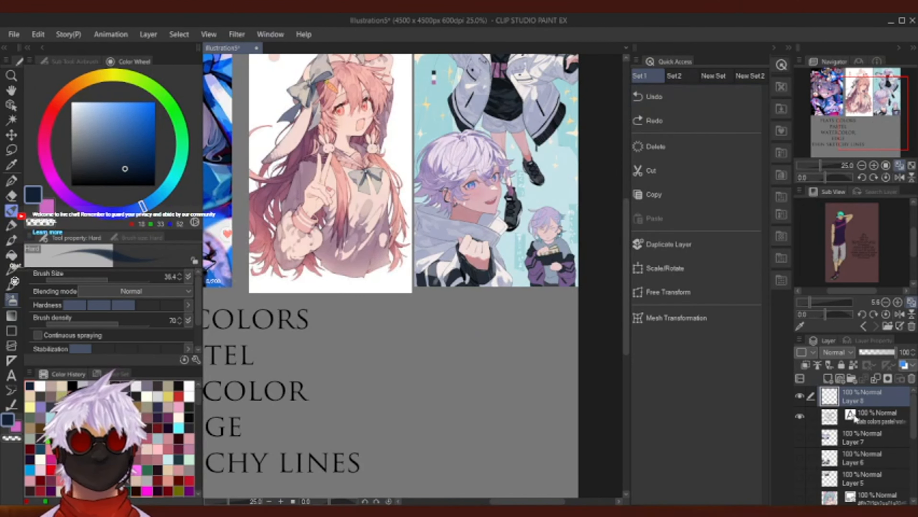
Make the coloring-style text layer active and switch back to the Text tool.
{"action": "left_click", "coordinate": [875, 416]}
{"action": "left_click", "coordinate": [11, 376]}
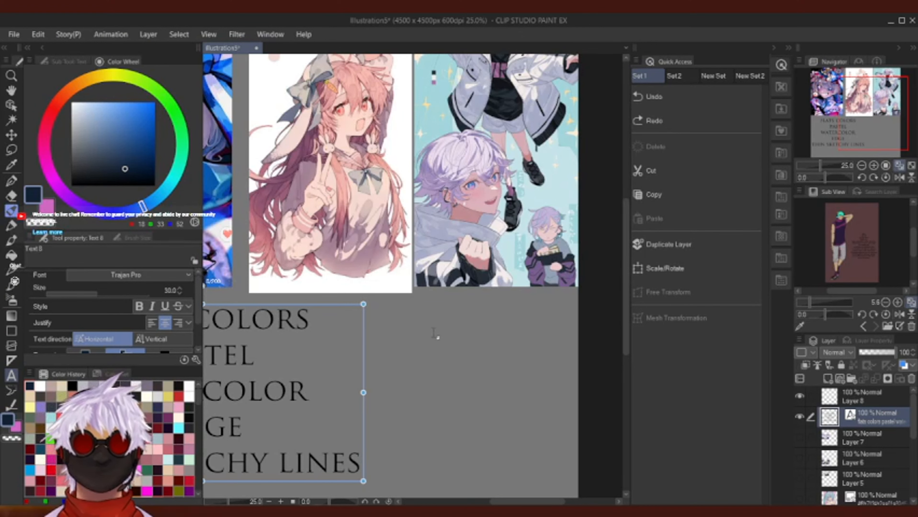
Examine the lilac-haired character illustration up close, including the full-body figure and the shading of the white jacket.
{"action": "left_click_drag", "start_coordinate": [436, 335], "coordinate": [394, 497]}
{"action": "mouse_move", "coordinate": [873, 103]}
{"action": "left_mouse_down"}
{"action": "mouse_move", "coordinate": [871, 126]}
{"action": "mouse_move", "coordinate": [875, 102]}
{"action": "left_mouse_up"}
{"action": "left_click", "coordinate": [873, 165]}
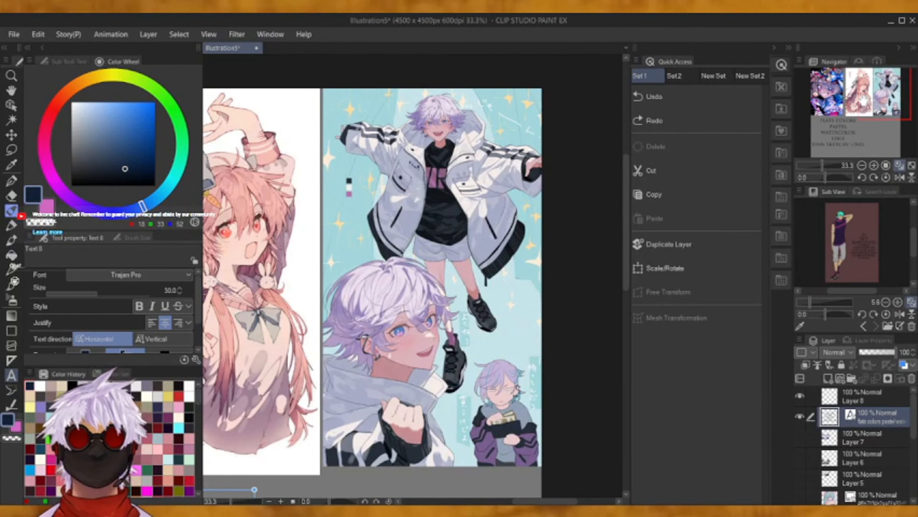
{"action": "key", "text": "m"}
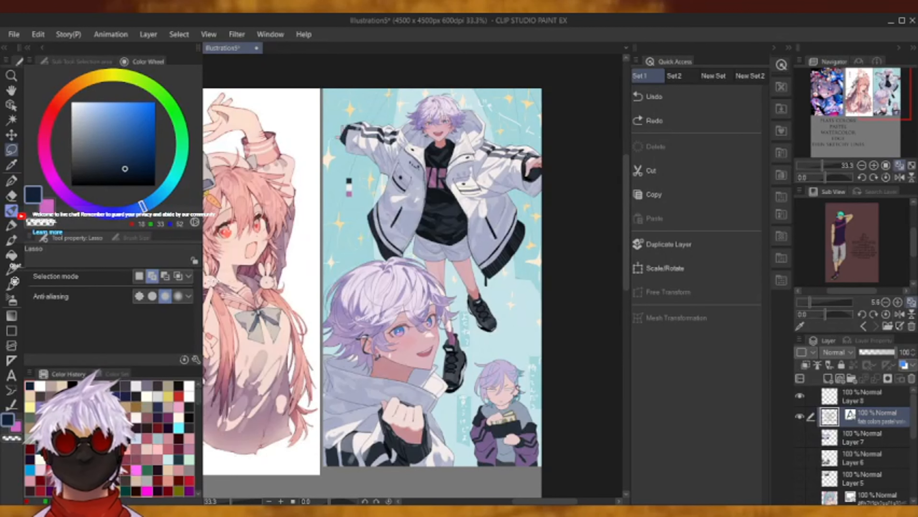
{"action": "key", "text": "alt+Tab"}
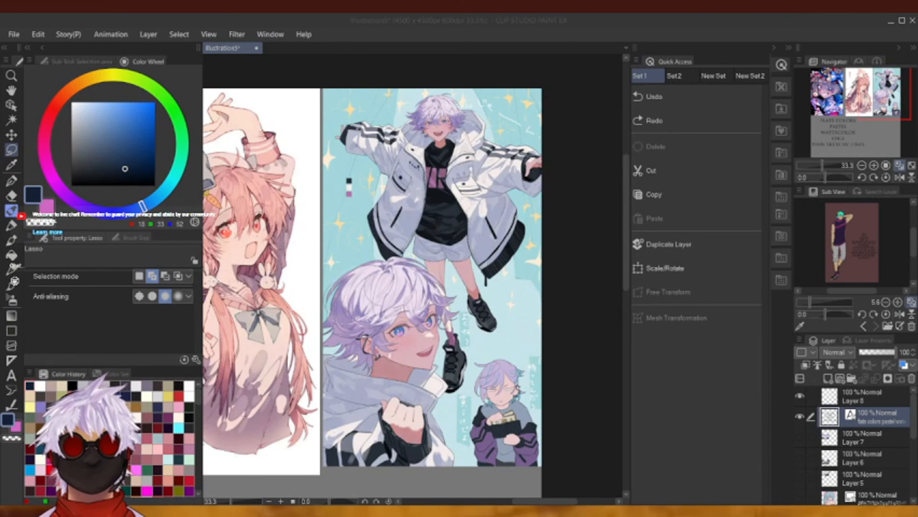
{"action": "key", "text": "alt+Tab"}
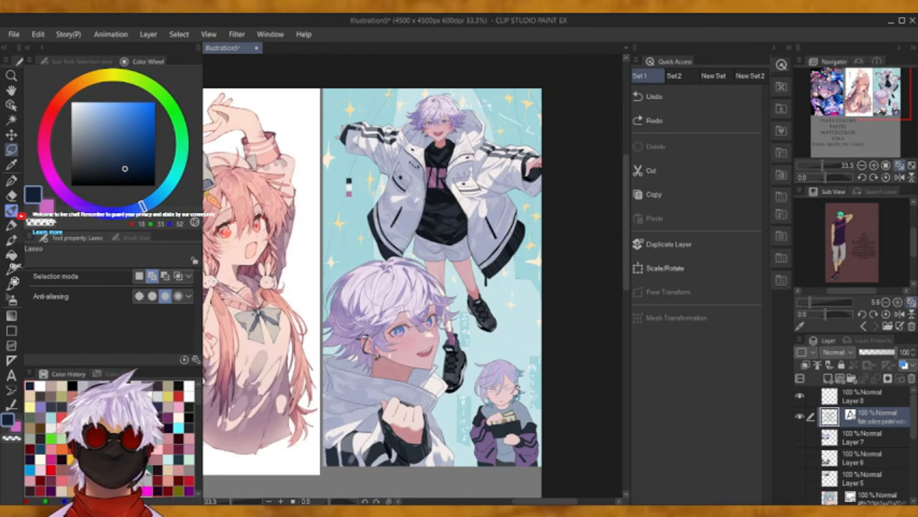
{"action": "left_click_drag", "start_coordinate": [870, 91], "coordinate": [873, 88]}
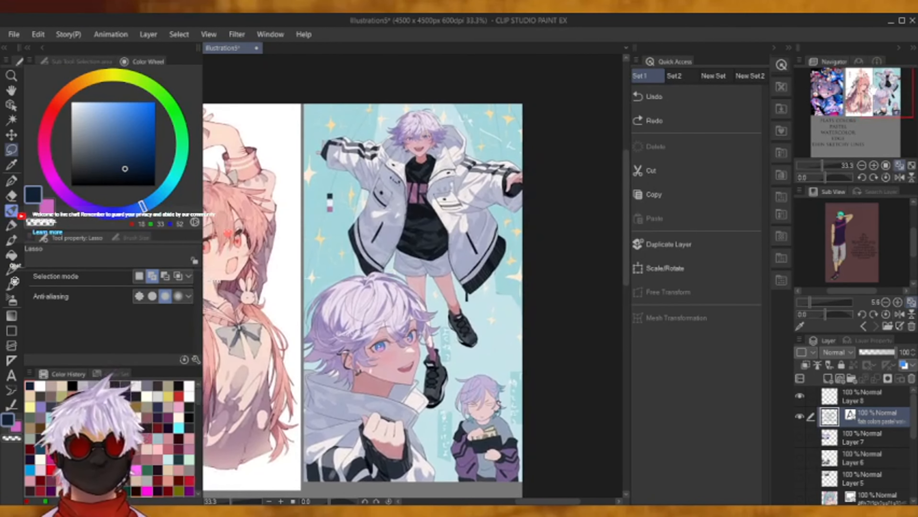
{"action": "left_click", "coordinate": [12, 182]}
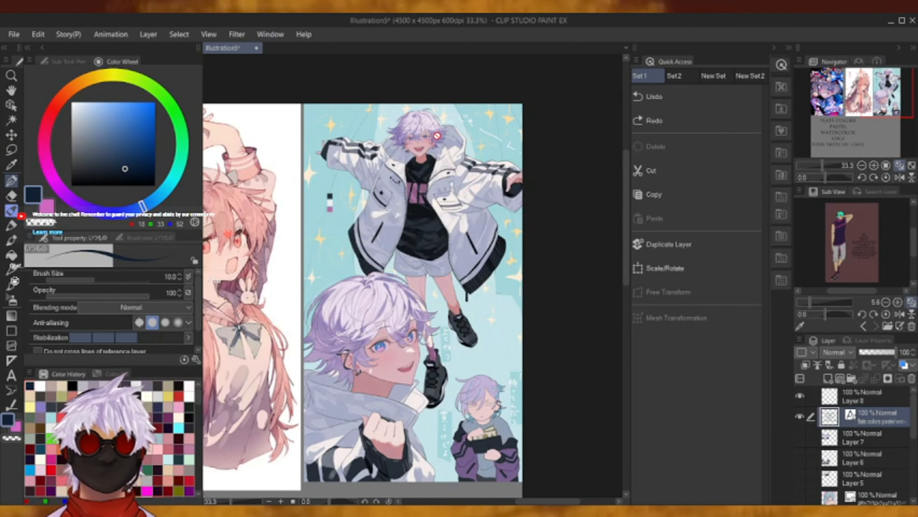
{"action": "left_click", "coordinate": [873, 165]}
{"action": "left_click", "coordinate": [873, 165]}
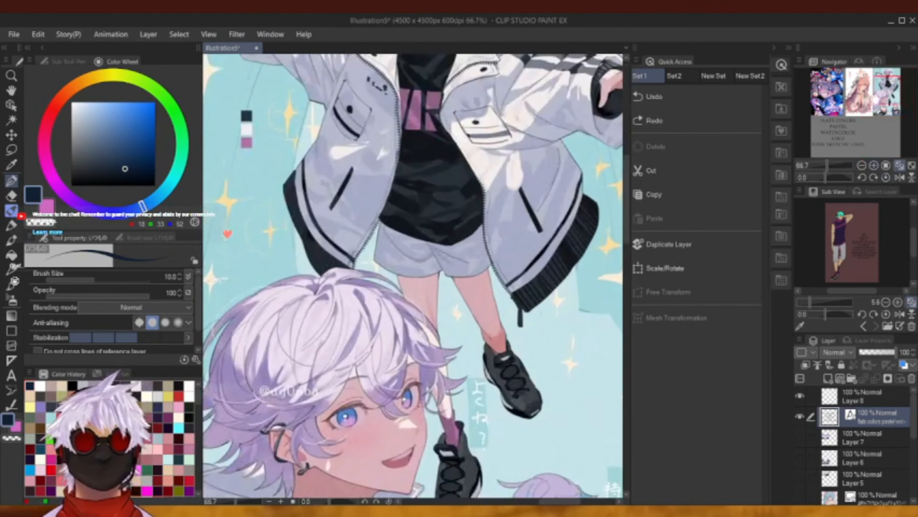
{"action": "left_click_drag", "start_coordinate": [883, 92], "coordinate": [883, 82]}
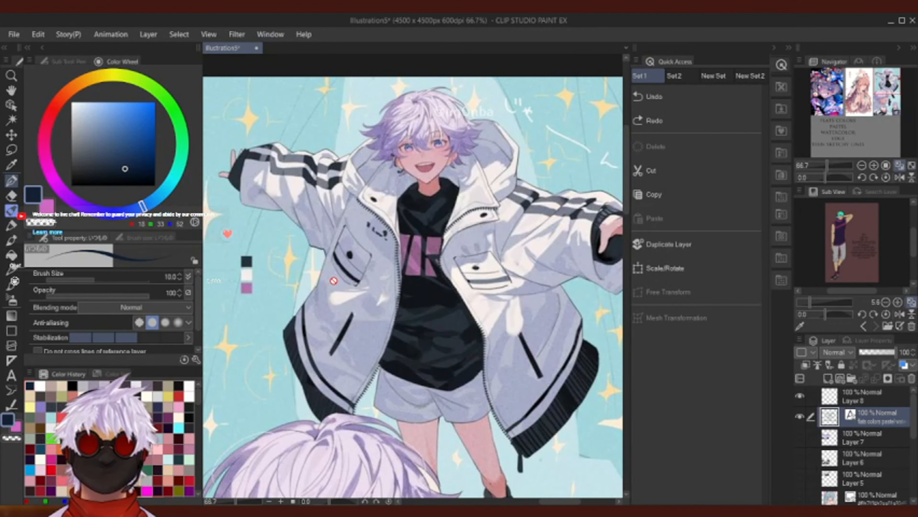
Hide the style-trait text layer and the empty layer above it, leaving the three reference illustrations showing.
{"action": "left_click", "coordinate": [861, 177]}
{"action": "left_click", "coordinate": [885, 177]}
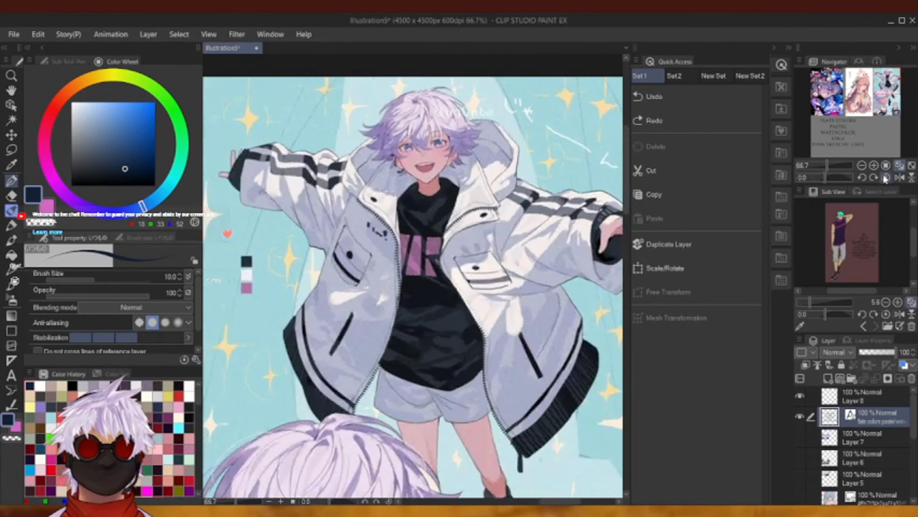
{"action": "left_click", "coordinate": [862, 165]}
{"action": "left_click", "coordinate": [861, 165]}
{"action": "left_click_drag", "start_coordinate": [872, 97], "coordinate": [855, 106]}
{"action": "left_click", "coordinate": [862, 165]}
{"action": "left_click", "coordinate": [862, 165]}
{"action": "left_click", "coordinate": [862, 165]}
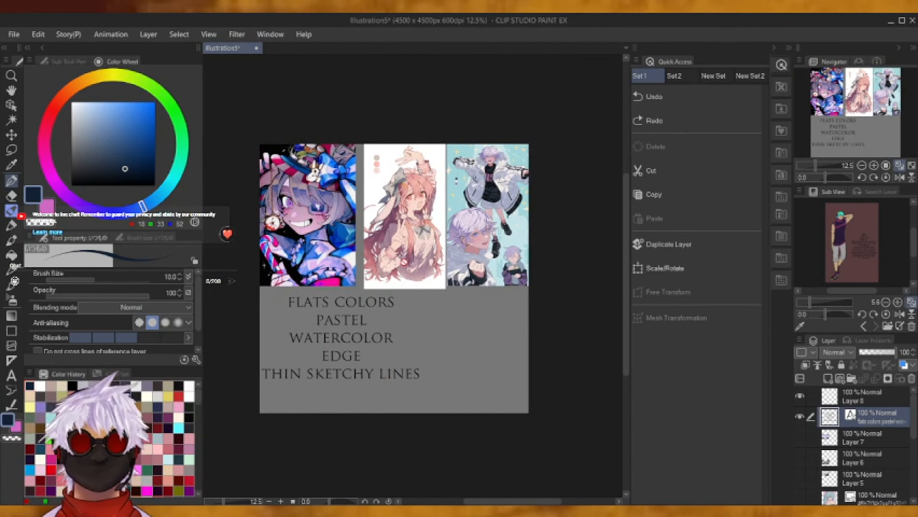
{"action": "left_click", "coordinate": [799, 396]}
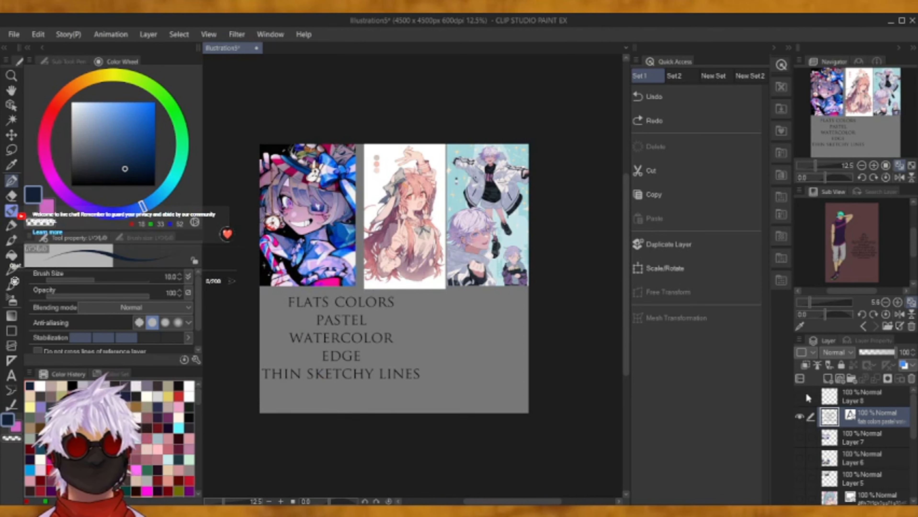
{"action": "left_click", "coordinate": [799, 416]}
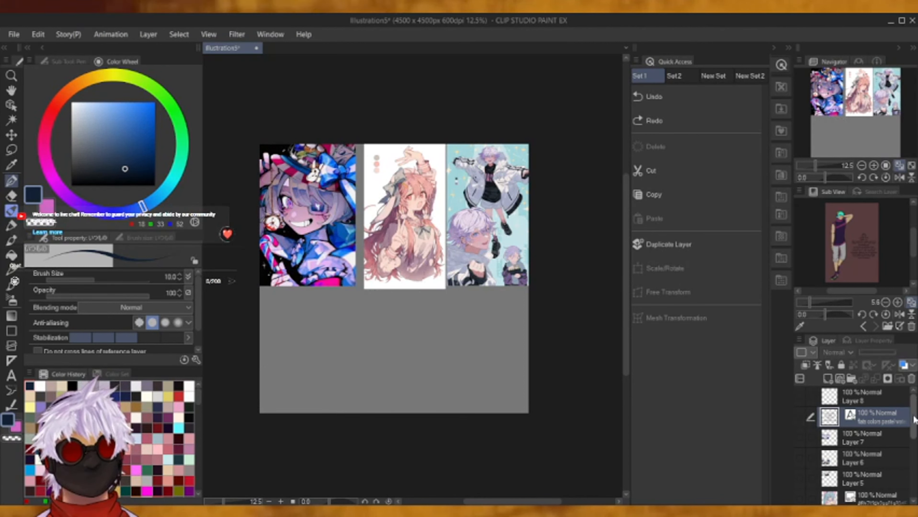
Merge the three visible reference illustration layers into a single layer.
{"action": "scroll", "coordinate": [868, 434], "scroll_direction": "down", "scroll_amount": 5}
{"action": "left_click", "coordinate": [887, 413]}
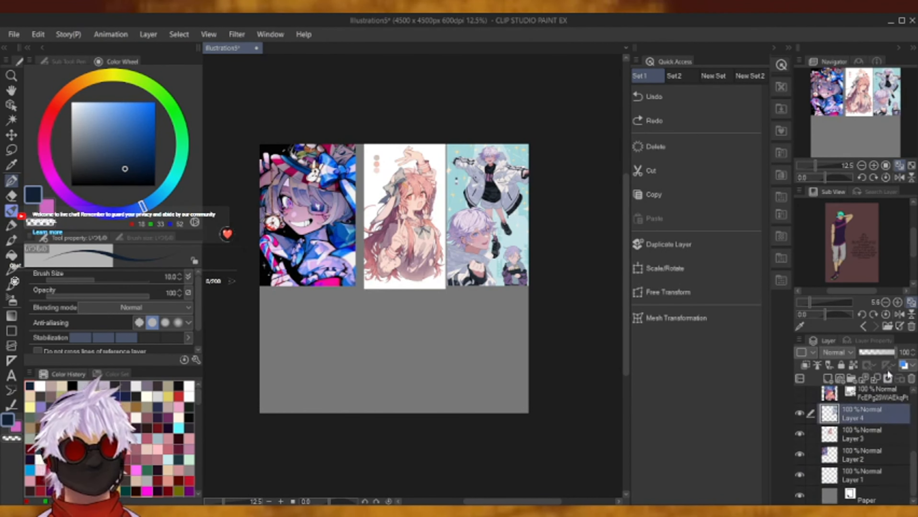
{"action": "left_click", "coordinate": [875, 378]}
{"action": "left_click", "coordinate": [876, 378]}
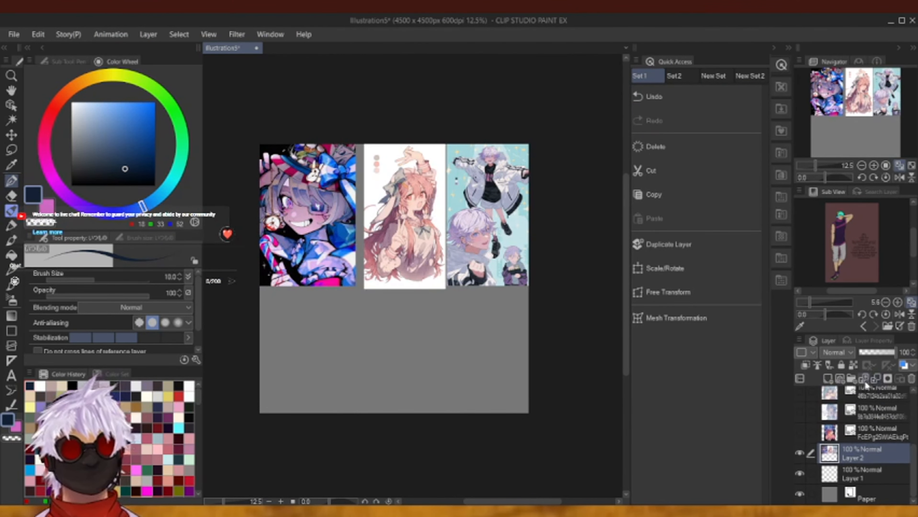
Hide the merged references and show only the illustration of the red-haired girl hugging a white pet, among the hidden image layers.
{"action": "left_click", "coordinate": [799, 452]}
{"action": "left_click", "coordinate": [800, 432]}
{"action": "left_click", "coordinate": [799, 412]}
{"action": "left_click", "coordinate": [800, 391]}
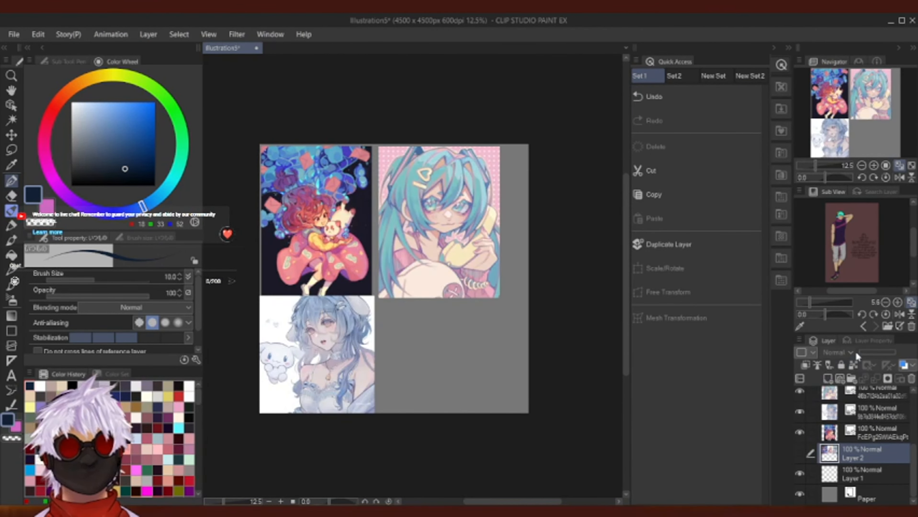
{"action": "left_click", "coordinate": [800, 392]}
{"action": "left_click", "coordinate": [800, 411]}
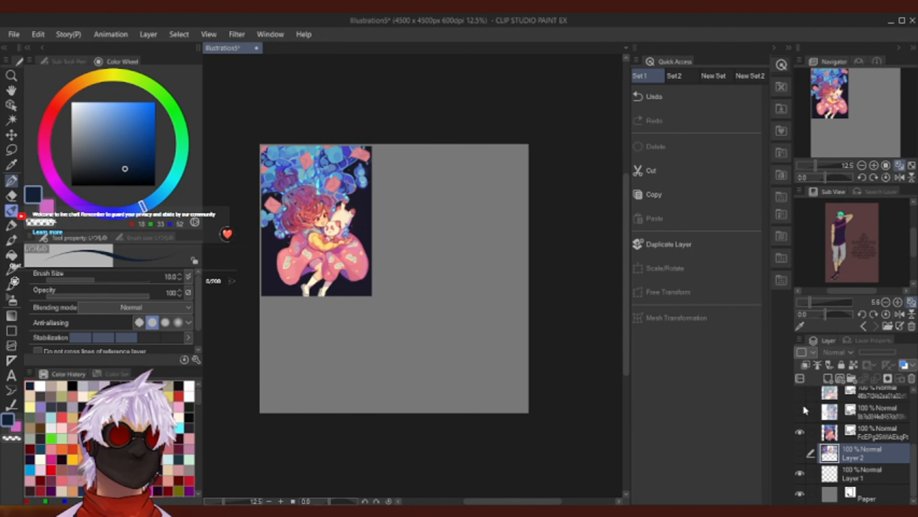
Paste the artist's credit image, enlarge it and place it beside the upper part of the red-haired girl illustration.
{"action": "left_click", "coordinate": [873, 166]}
{"action": "left_click", "coordinate": [873, 166]}
{"action": "left_click", "coordinate": [873, 165]}
{"action": "left_click", "coordinate": [848, 106]}
{"action": "left_click_drag", "start_coordinate": [847, 106], "coordinate": [843, 104]}
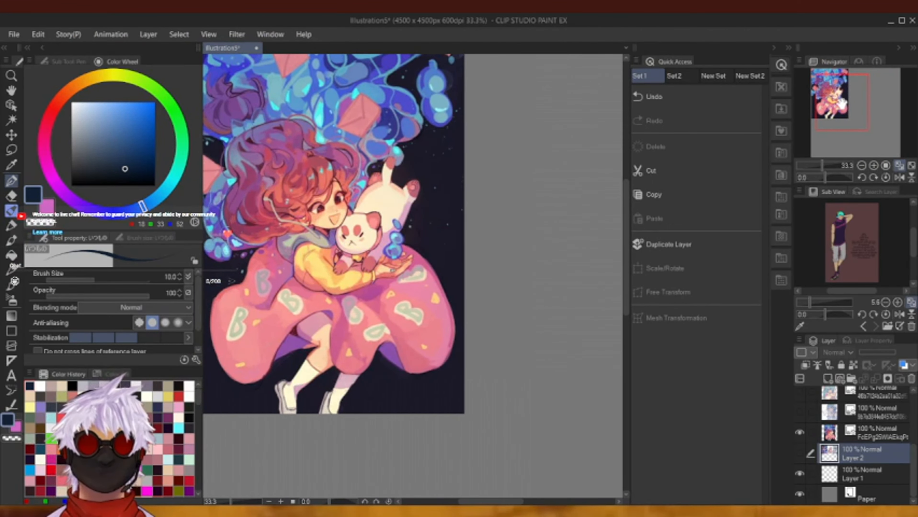
{"action": "left_click", "coordinate": [859, 166]}
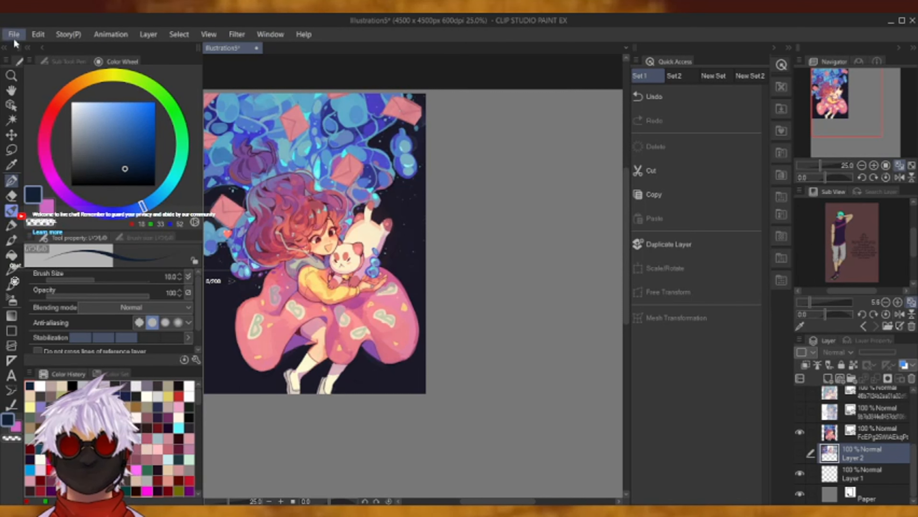
{"action": "key", "text": "alt+Tab"}
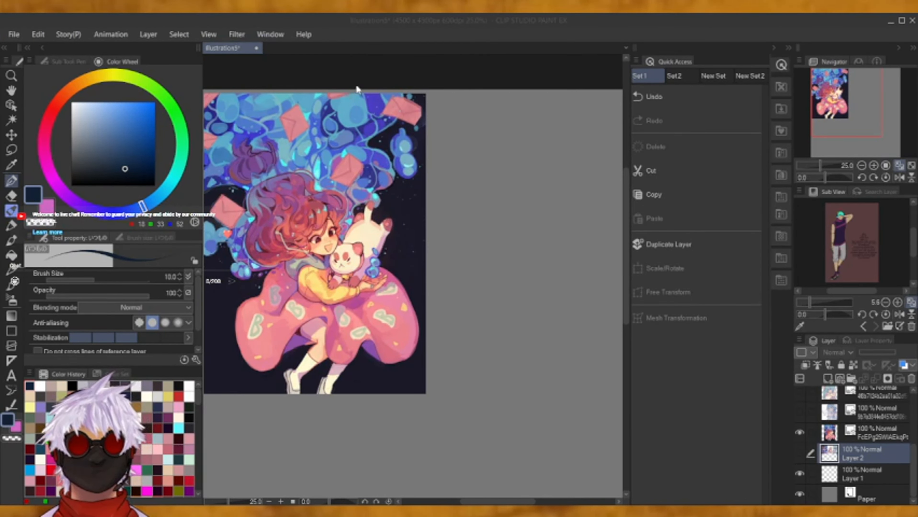
{"action": "left_click", "coordinate": [510, 354]}
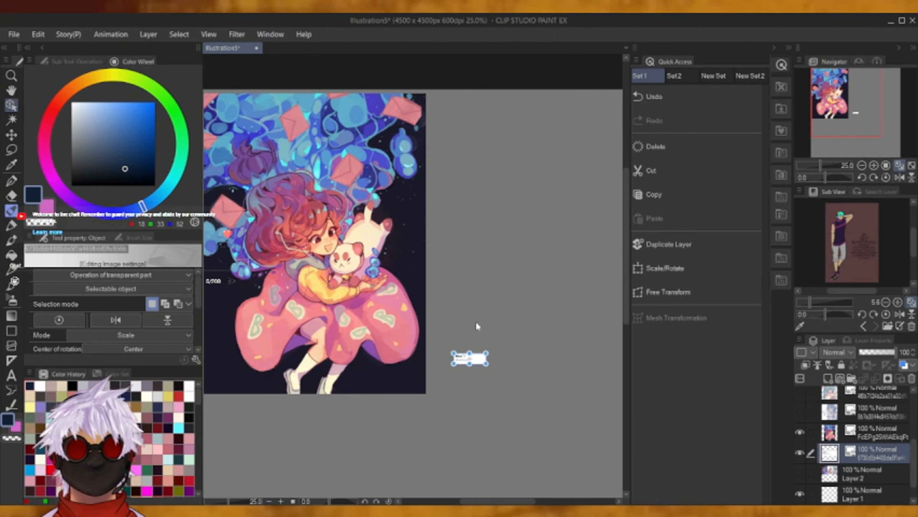
{"action": "left_click_drag", "start_coordinate": [486, 353], "coordinate": [636, 292]}
{"action": "left_click_drag", "start_coordinate": [557, 335], "coordinate": [533, 145]}
{"action": "mouse_move", "coordinate": [863, 109]}
{"action": "left_mouse_down"}
{"action": "mouse_move", "coordinate": [871, 123]}
{"action": "mouse_move", "coordinate": [864, 107]}
{"action": "left_mouse_up"}
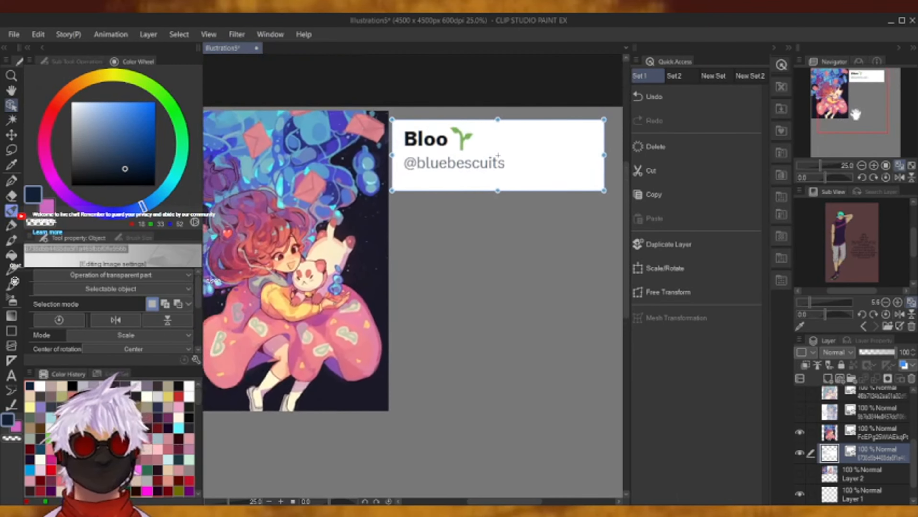
Merge the red-haired girl illustration with its credit image and place a new layer above the merged layer.
{"action": "left_click", "coordinate": [870, 435]}
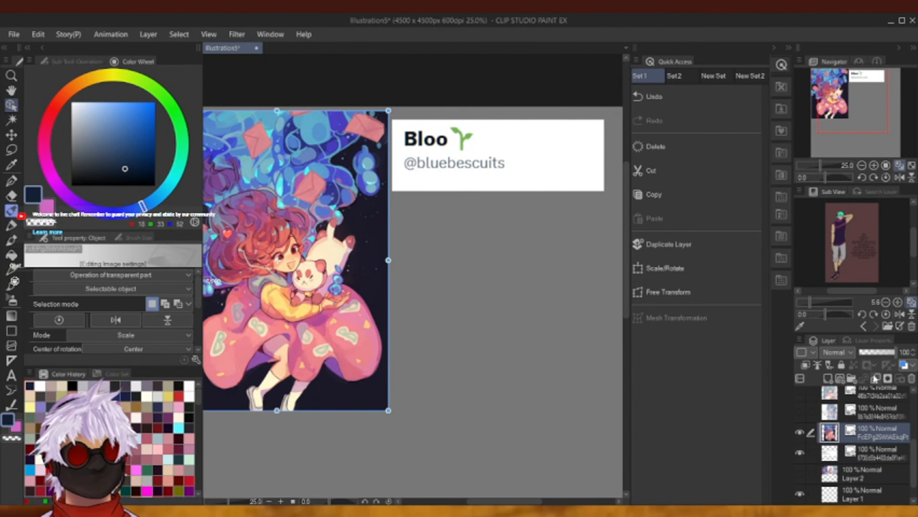
{"action": "left_click", "coordinate": [876, 380]}
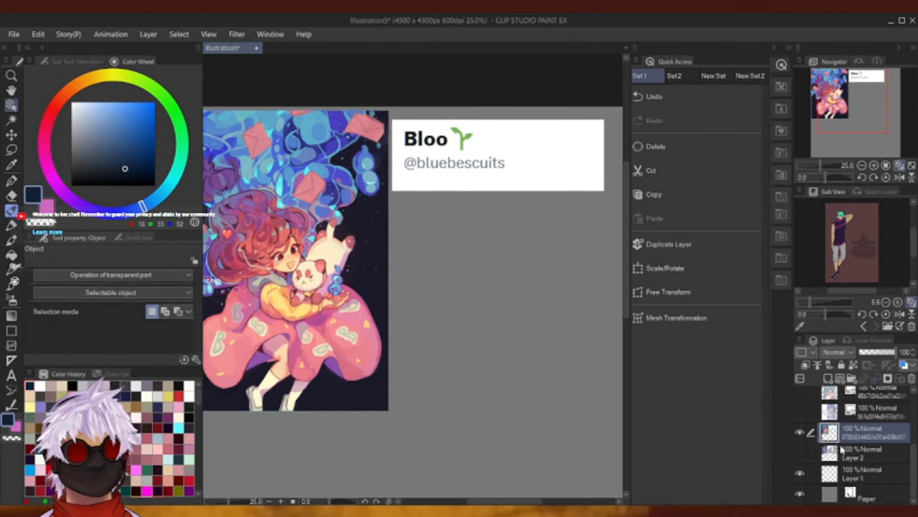
{"action": "left_click", "coordinate": [827, 378]}
{"action": "left_click", "coordinate": [861, 165]}
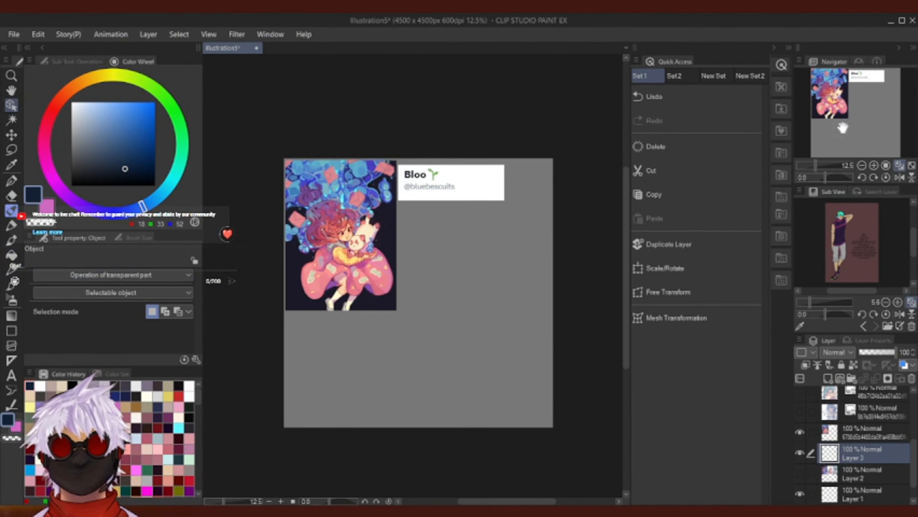
{"action": "left_click", "coordinate": [874, 166]}
{"action": "left_click", "coordinate": [874, 166]}
{"action": "left_click", "coordinate": [874, 166]}
{"action": "left_click_drag", "start_coordinate": [866, 109], "coordinate": [850, 94]}
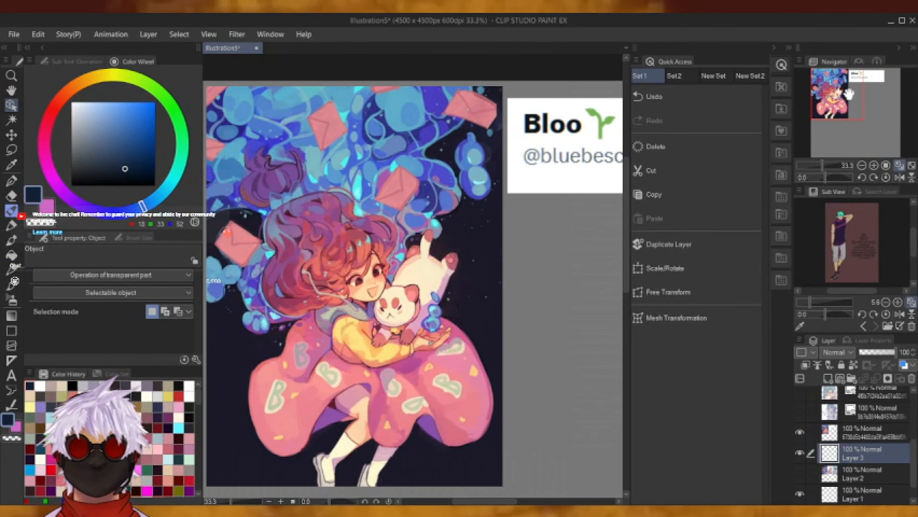
{"action": "left_click", "coordinate": [11, 181]}
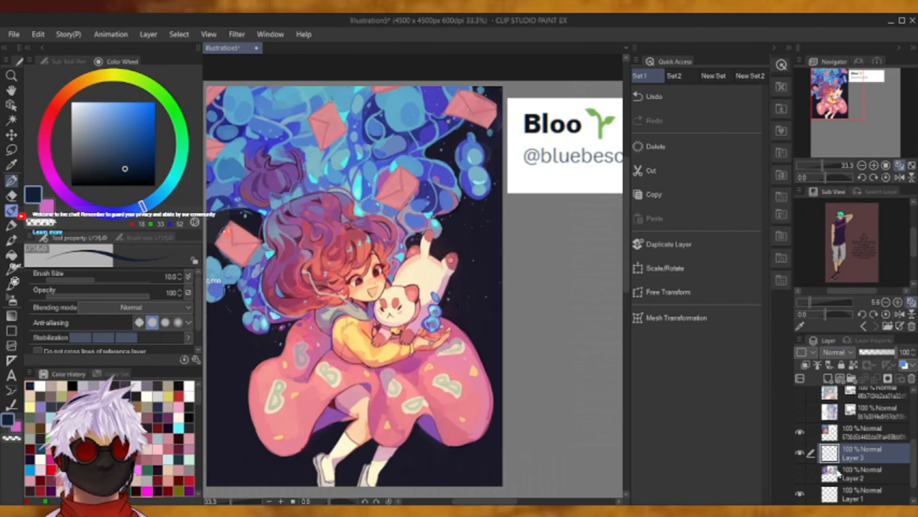
{"action": "left_click_drag", "start_coordinate": [835, 450], "coordinate": [839, 429]}
Lower the merged illustration layer's opacity to 34% and make the empty layer above it active.
{"action": "left_click", "coordinate": [836, 455]}
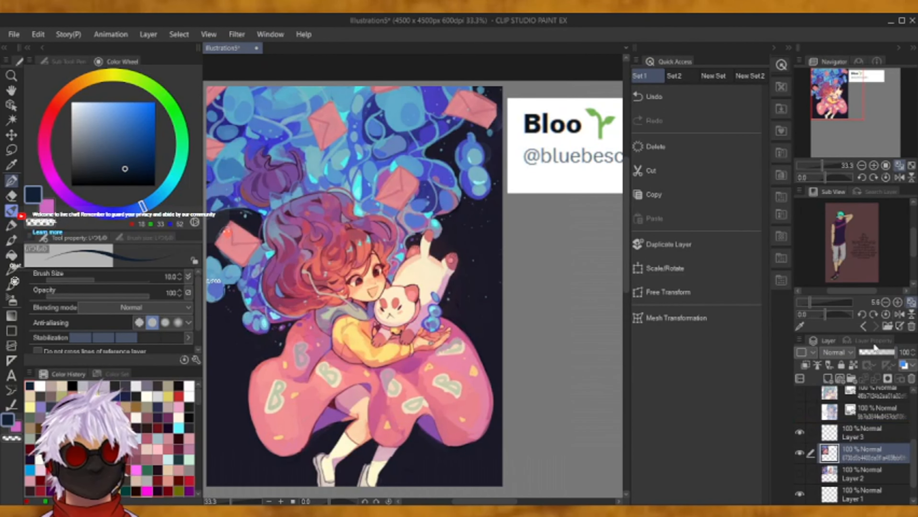
{"action": "left_click", "coordinate": [870, 354]}
{"action": "left_click_drag", "start_coordinate": [870, 353], "coordinate": [871, 353]}
{"action": "left_click", "coordinate": [836, 431]}
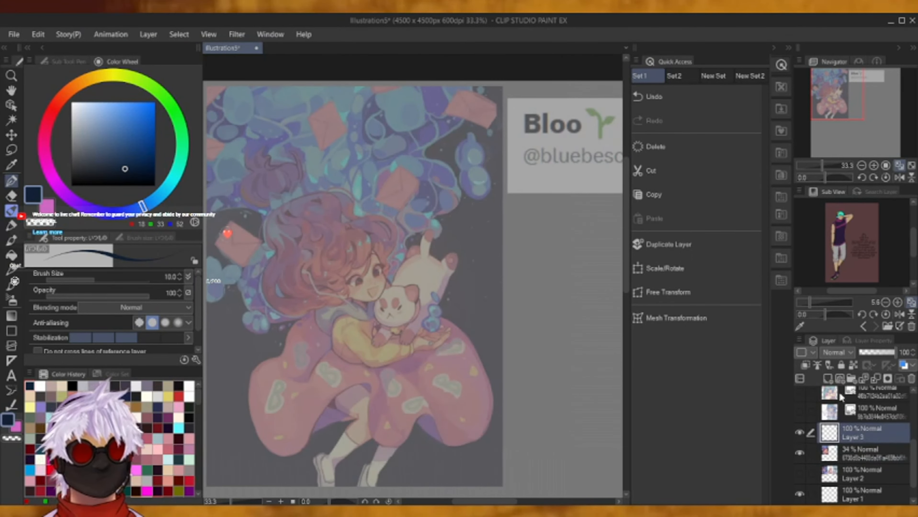
Look through the brush sets and switch to the SOL brush in the ULLE group of decoration brushes.
{"action": "left_click", "coordinate": [75, 170]}
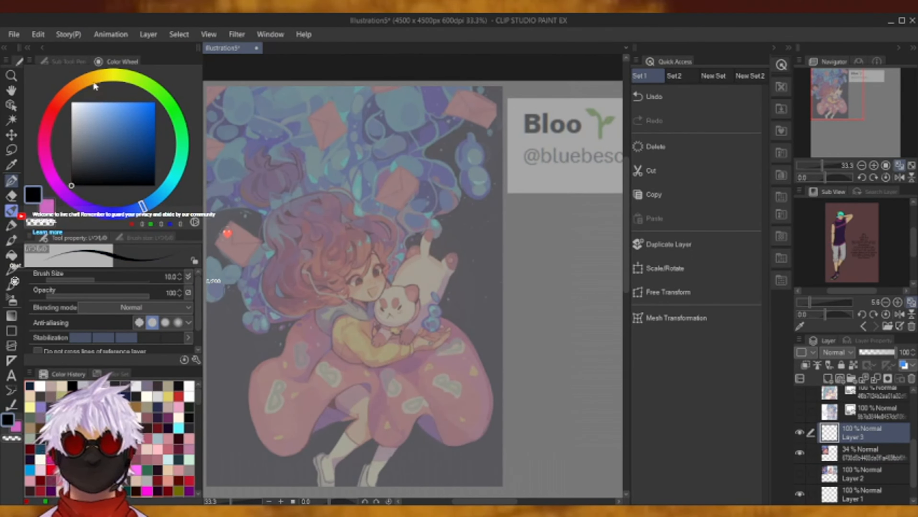
{"action": "left_click", "coordinate": [72, 62]}
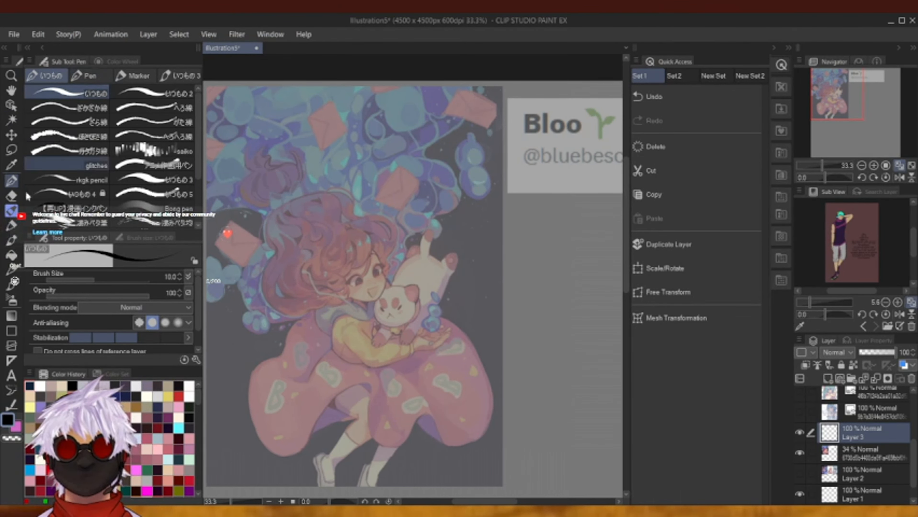
{"action": "left_click", "coordinate": [11, 253]}
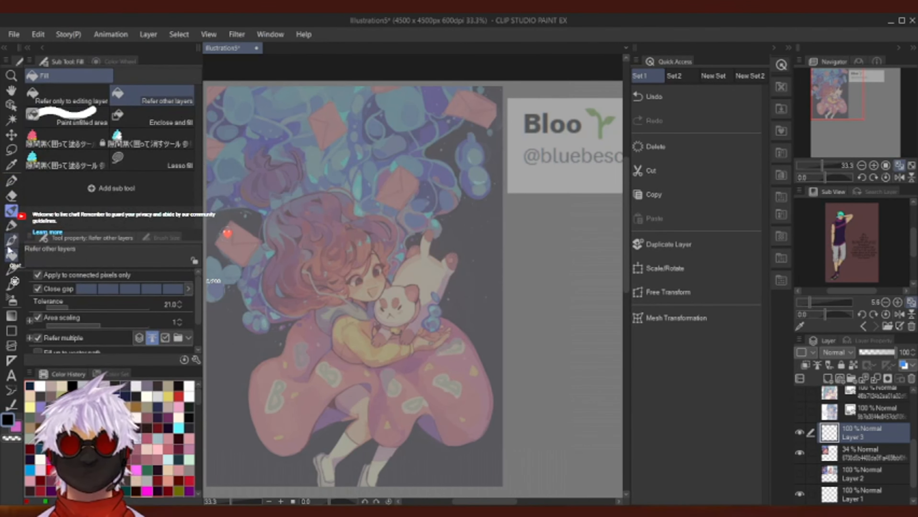
{"action": "left_click", "coordinate": [11, 240]}
{"action": "left_click", "coordinate": [12, 225]}
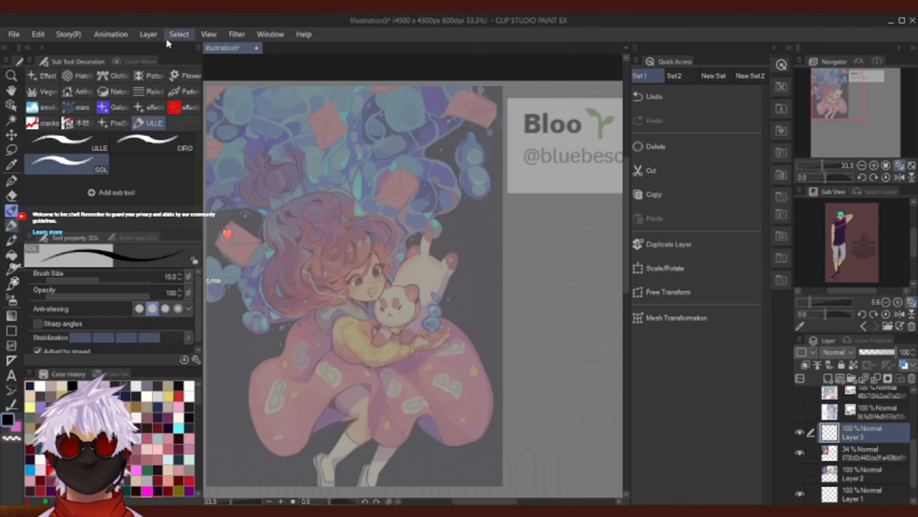
Set the drawing color to a dark navy, RGB 34, 37, 49, for tracing over the girl's figure.
{"action": "left_click", "coordinate": [874, 166]}
{"action": "mouse_move", "coordinate": [832, 94]}
{"action": "left_mouse_down"}
{"action": "mouse_move", "coordinate": [838, 120]}
{"action": "mouse_move", "coordinate": [838, 107]}
{"action": "left_mouse_up"}
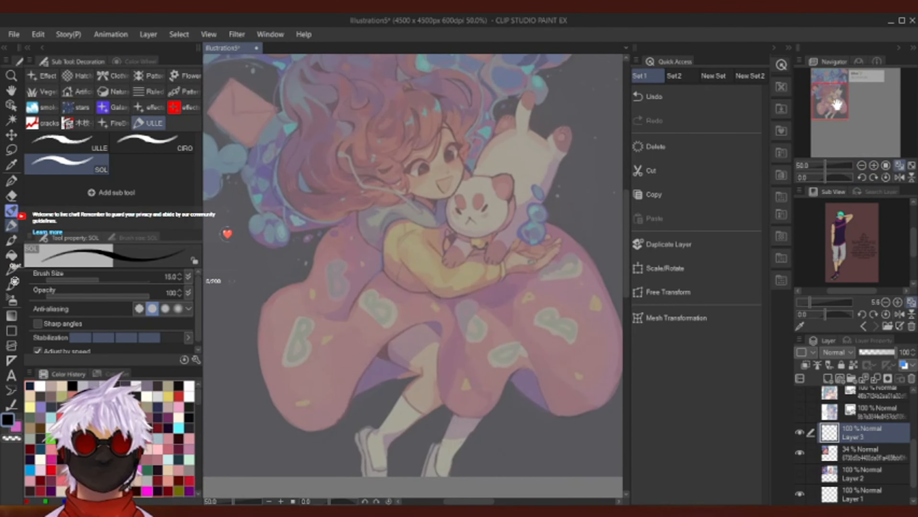
{"action": "left_click", "coordinate": [134, 61]}
{"action": "left_click", "coordinate": [93, 162]}
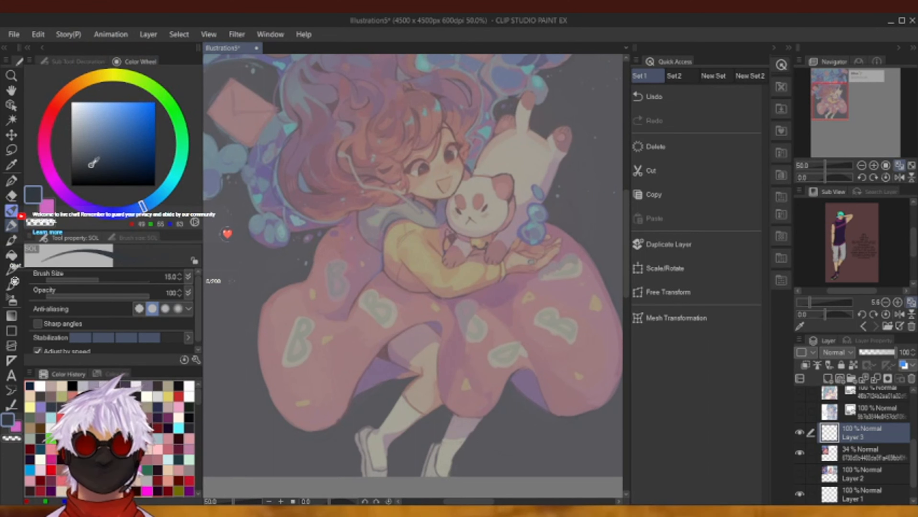
{"action": "left_click_drag", "start_coordinate": [142, 207], "coordinate": [125, 208]}
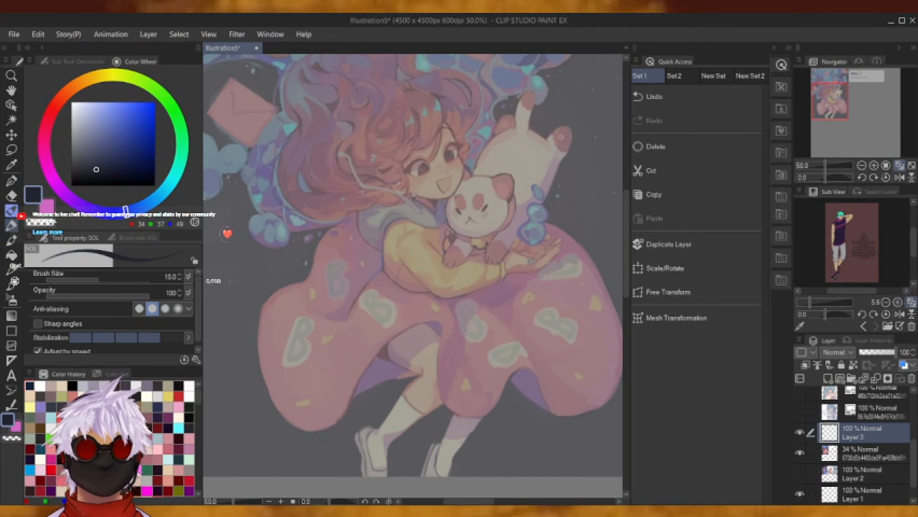
Trace the girl's back from the neck to the waist, around the skirt to the knee and down the lower leg.
{"action": "left_click_drag", "start_coordinate": [413, 197], "coordinate": [393, 219]}
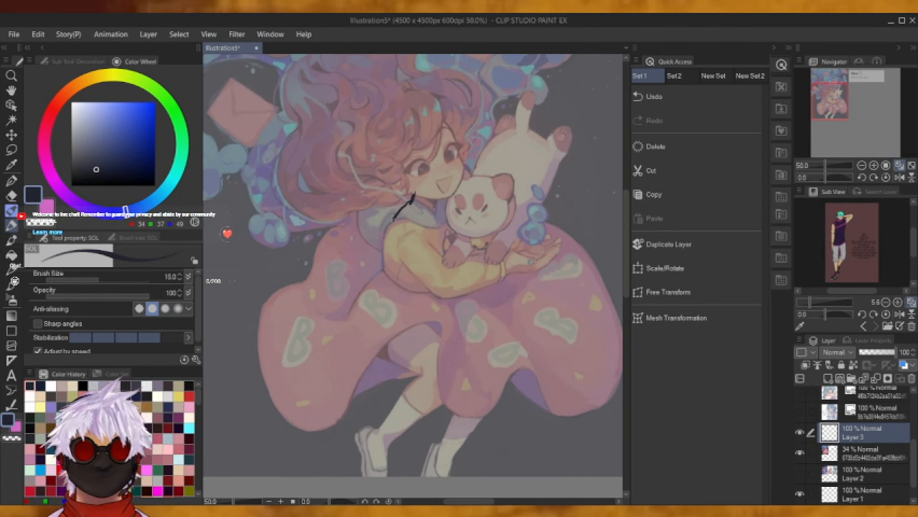
{"action": "left_click_drag", "start_coordinate": [383, 252], "coordinate": [387, 275]}
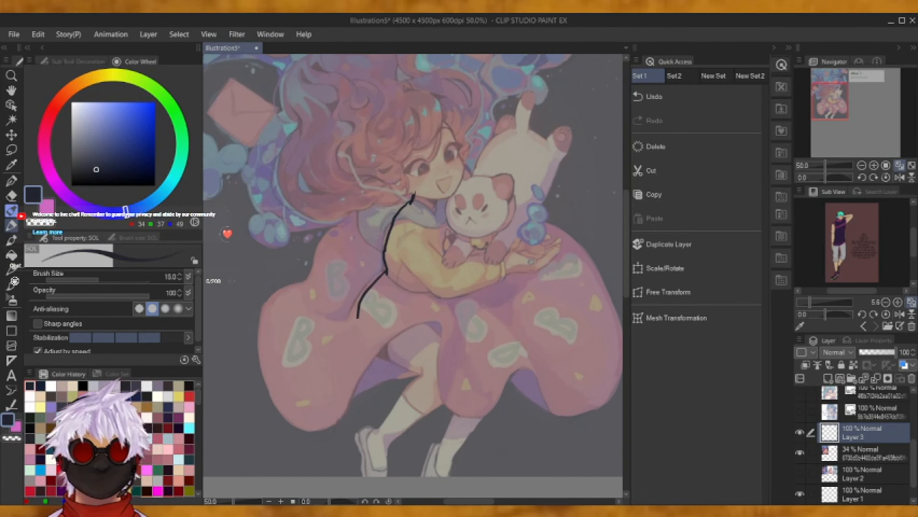
{"action": "left_click_drag", "start_coordinate": [414, 372], "coordinate": [422, 377]}
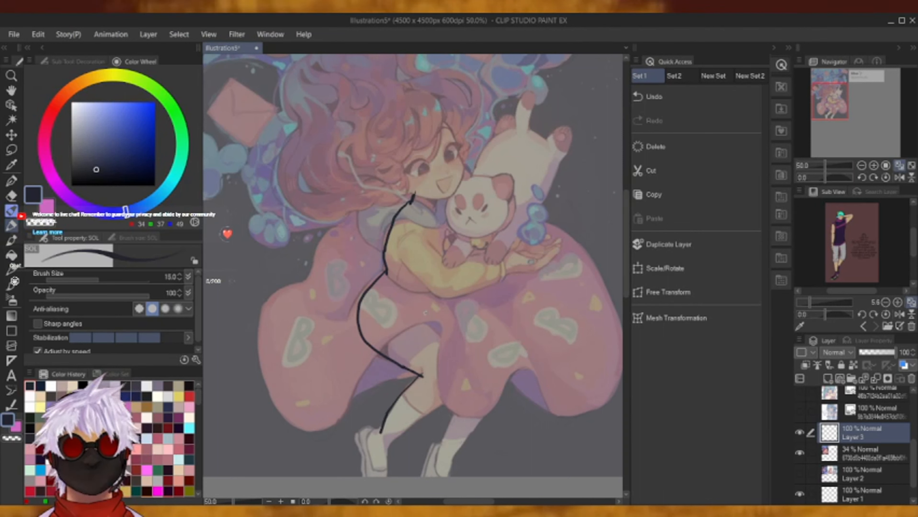
Trace the girl's open hand, the outline and folds of her yellow sleeve, and her eyes, undoing misplaced strokes.
{"action": "key", "text": "ctrl+z"}
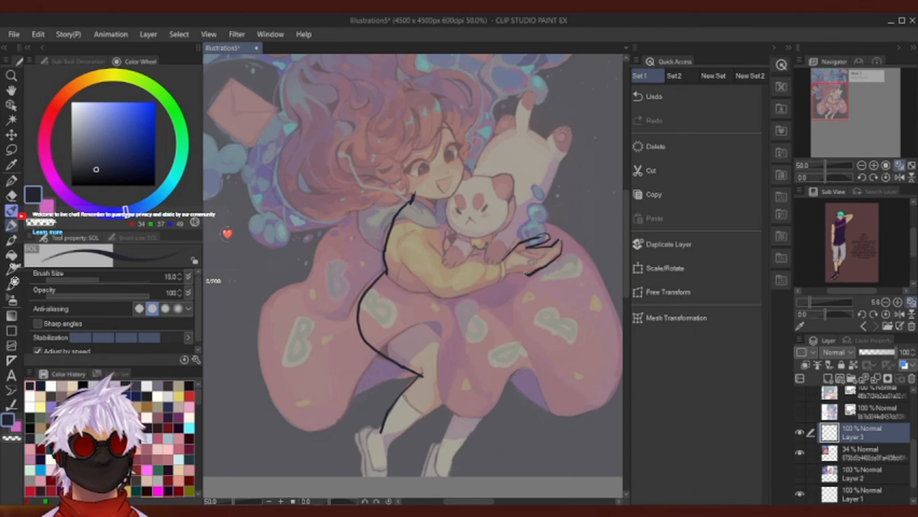
{"action": "left_click_drag", "start_coordinate": [454, 296], "coordinate": [434, 291]}
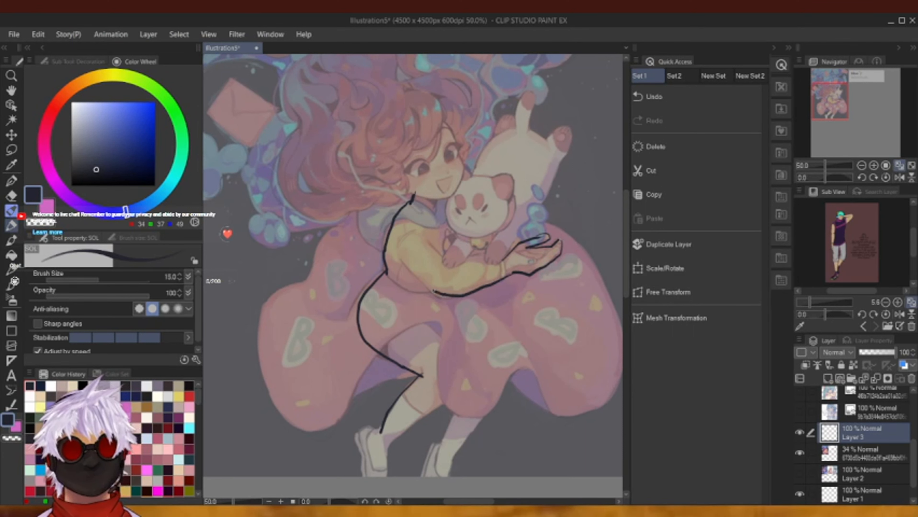
{"action": "left_click", "coordinate": [697, 96]}
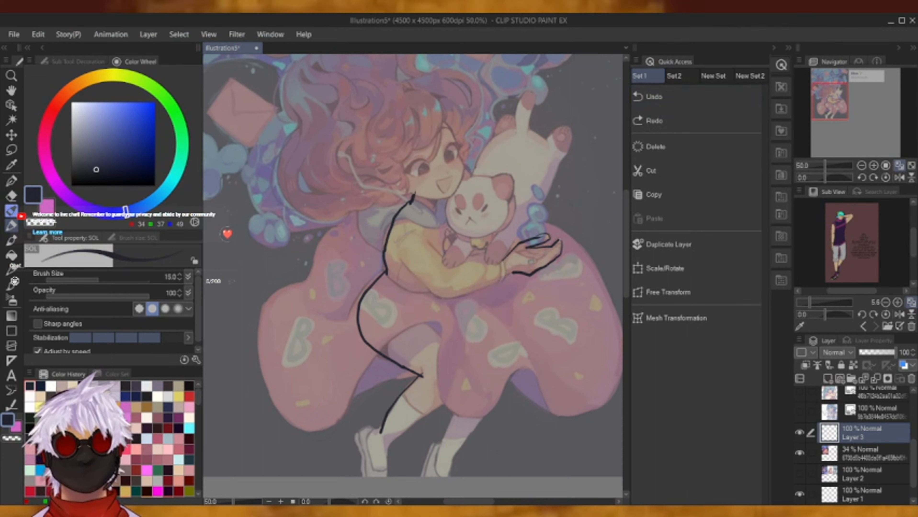
{"action": "left_click_drag", "start_coordinate": [397, 238], "coordinate": [421, 267]}
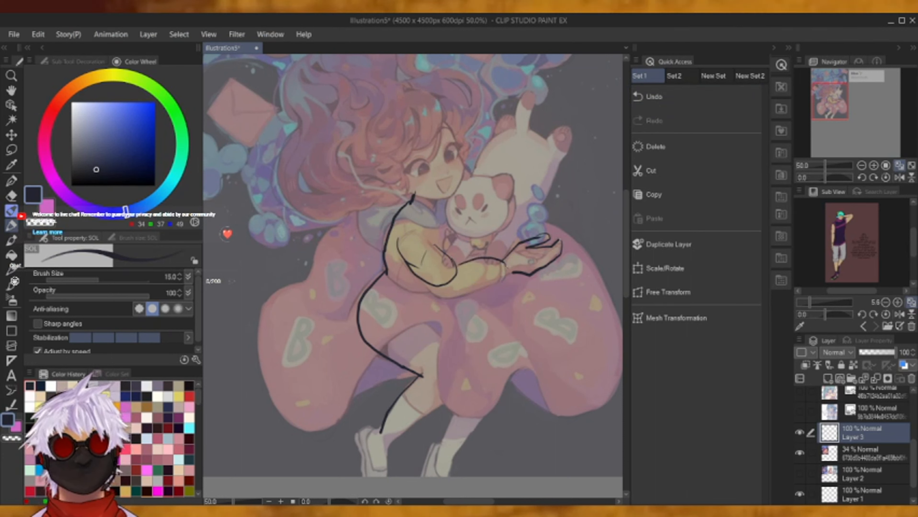
{"action": "left_click_drag", "start_coordinate": [492, 283], "coordinate": [445, 297]}
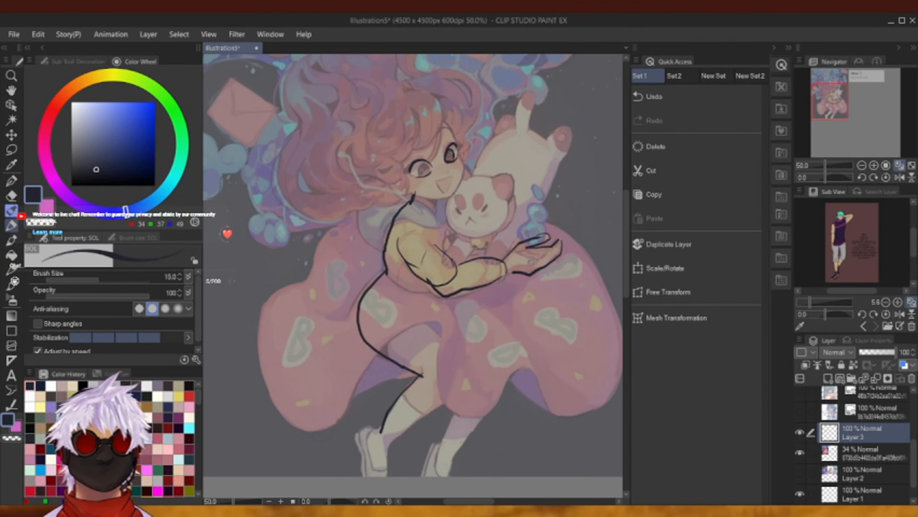
Trace the girl's mouth, jaw and neck, and sketch the hidden side of her torso and far arm across the small panda.
{"action": "left_click_drag", "start_coordinate": [437, 180], "coordinate": [450, 189]}
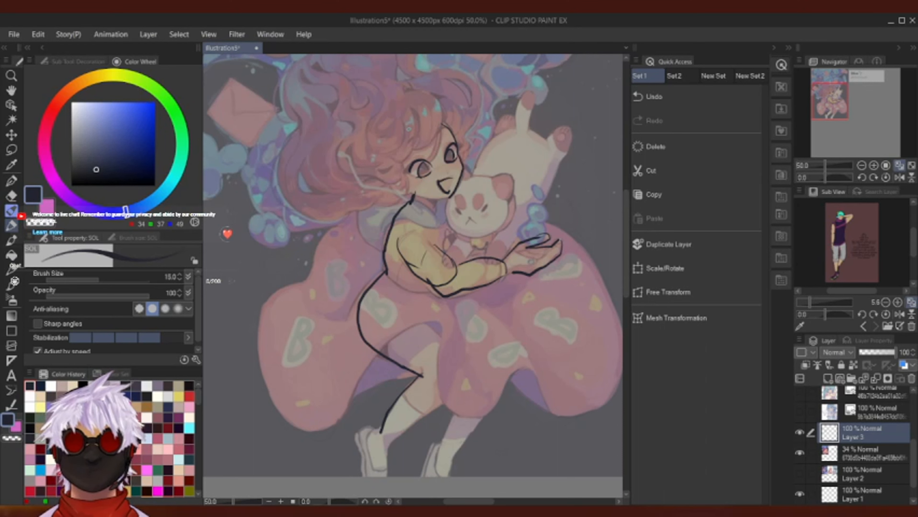
{"action": "left_click_drag", "start_coordinate": [399, 187], "coordinate": [413, 191]}
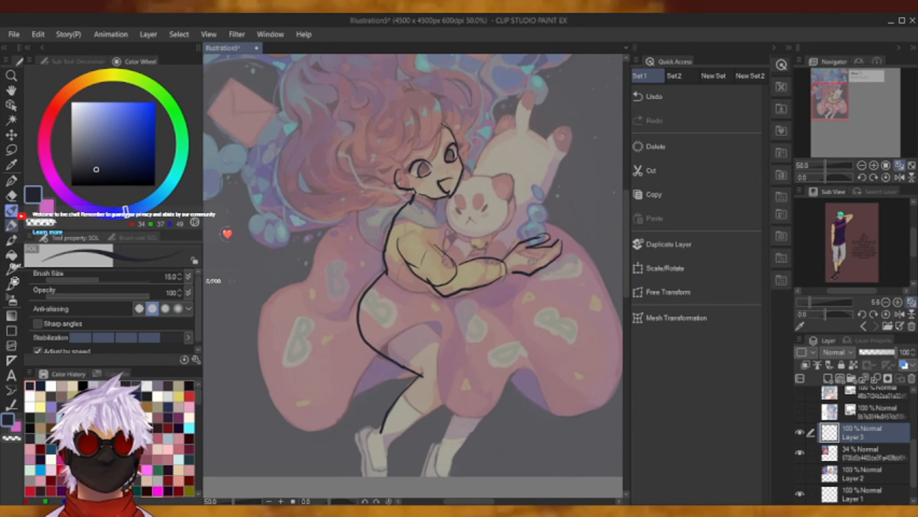
{"action": "left_click", "coordinate": [684, 103]}
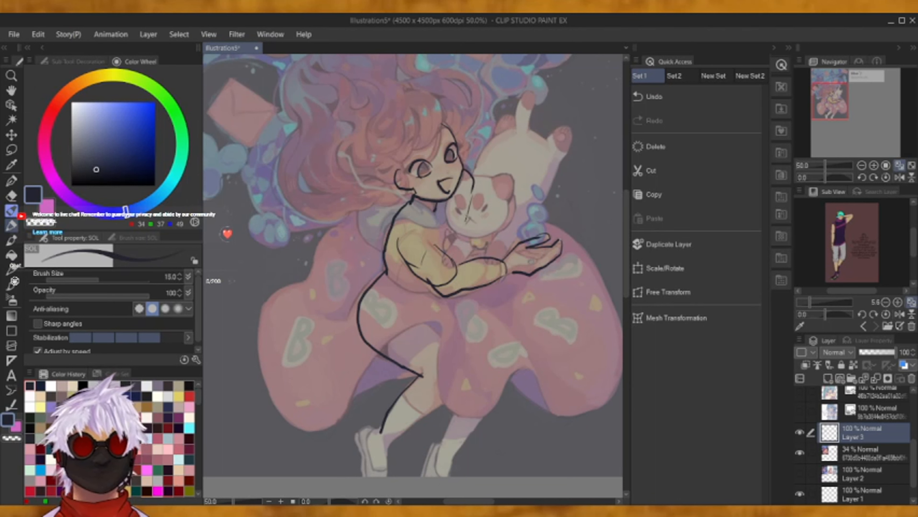
{"action": "mouse_move", "coordinate": [489, 214]}
{"action": "left_mouse_down"}
{"action": "mouse_move", "coordinate": [494, 229]}
{"action": "mouse_move", "coordinate": [471, 251]}
{"action": "left_mouse_up"}
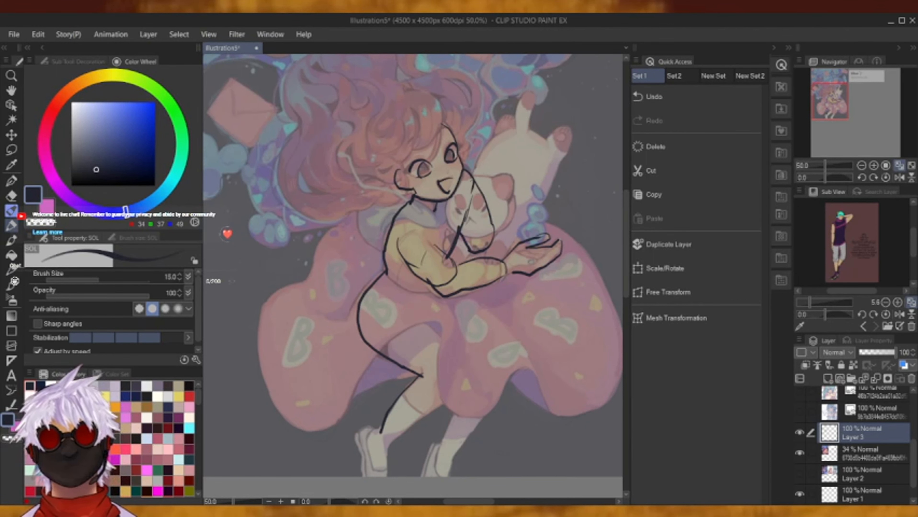
{"action": "left_click_drag", "start_coordinate": [478, 188], "coordinate": [489, 239]}
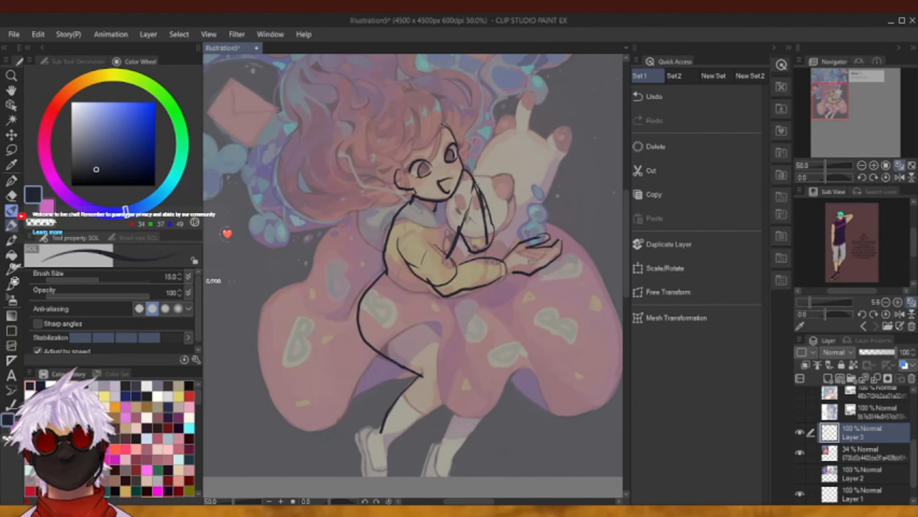
Outline the girl's skull and trace her hips and both legs, extending the two feet past the lower edge of the reference.
{"action": "left_click", "coordinate": [861, 165]}
{"action": "left_click_drag", "start_coordinate": [860, 105], "coordinate": [838, 107]}
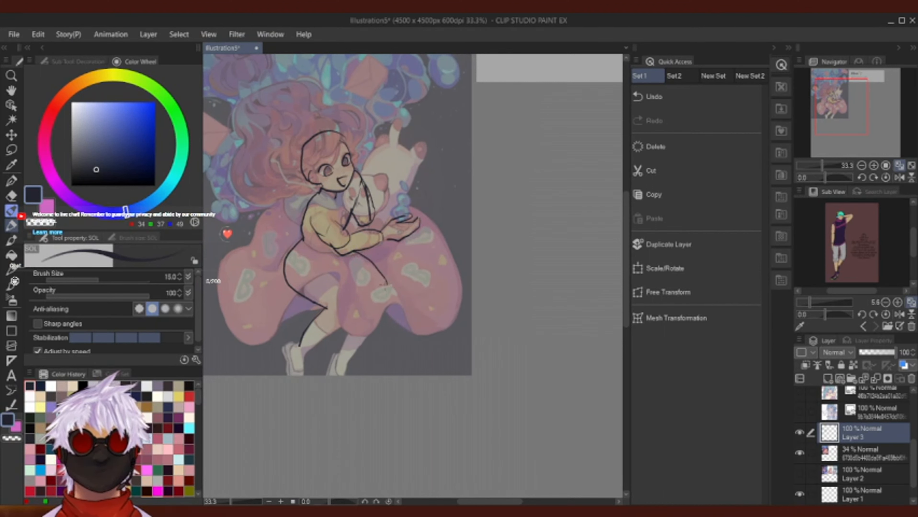
{"action": "left_click_drag", "start_coordinate": [384, 289], "coordinate": [359, 353]}
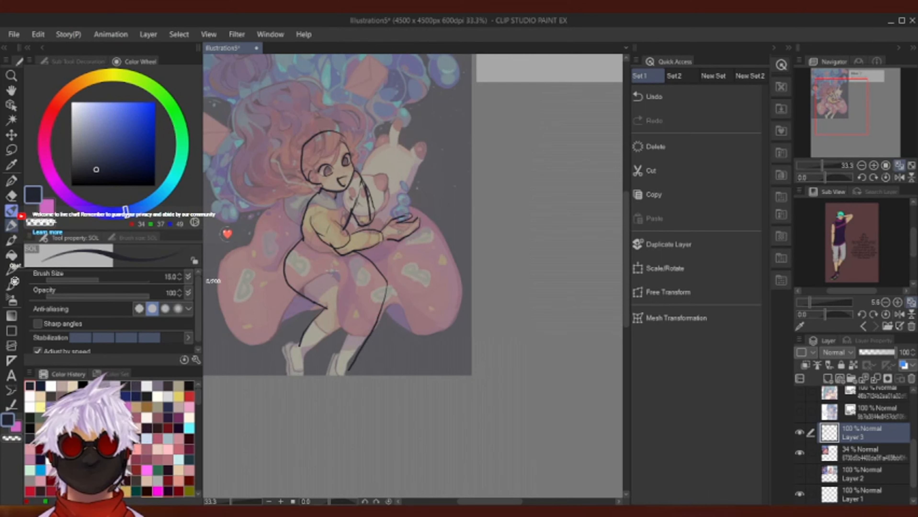
{"action": "left_click_drag", "start_coordinate": [354, 297], "coordinate": [315, 354]}
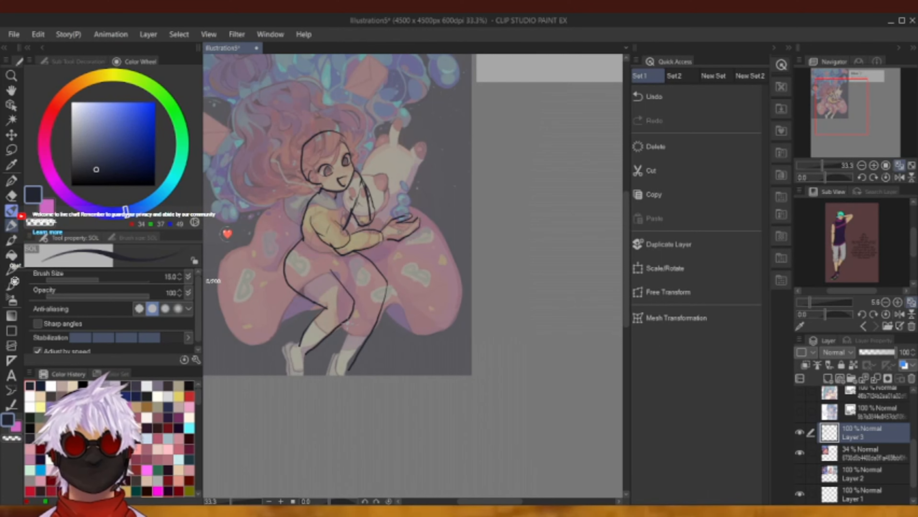
{"action": "left_click_drag", "start_coordinate": [354, 323], "coordinate": [333, 361]}
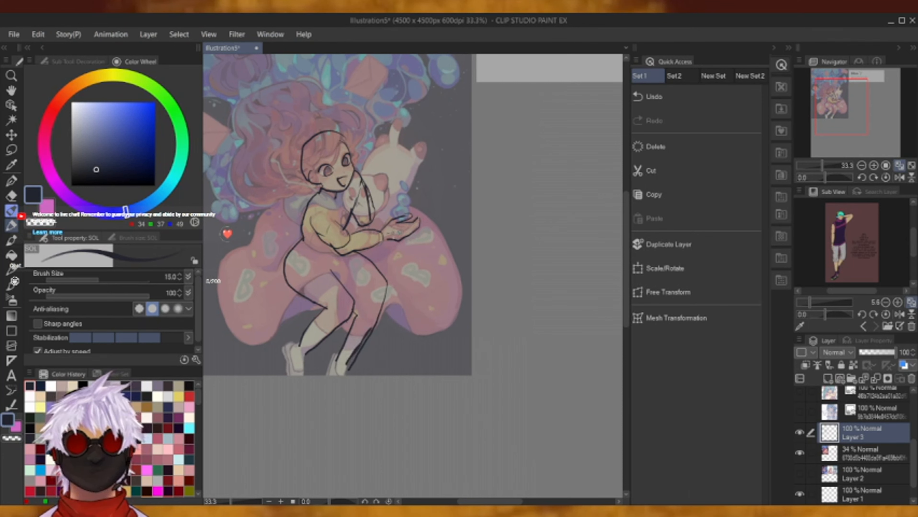
{"action": "left_click_drag", "start_coordinate": [352, 248], "coordinate": [383, 304]}
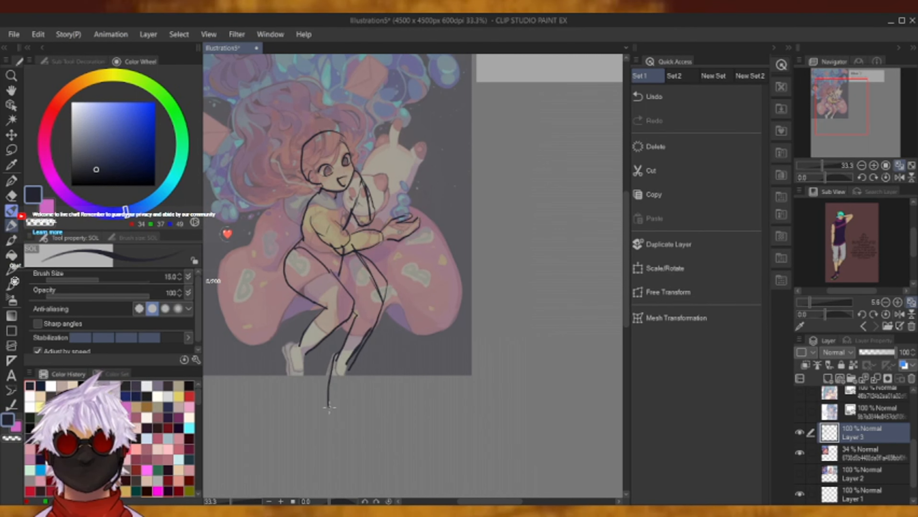
{"action": "left_click_drag", "start_coordinate": [345, 374], "coordinate": [332, 413]}
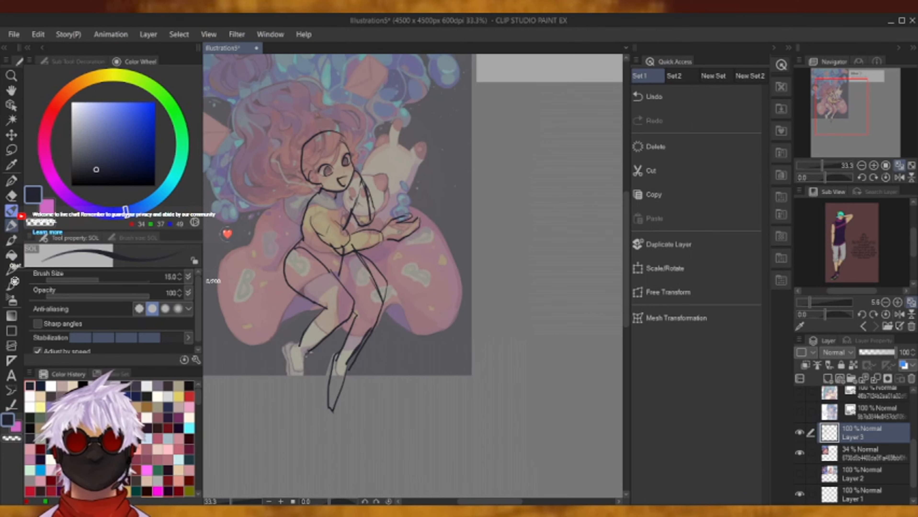
{"action": "left_click_drag", "start_coordinate": [304, 385], "coordinate": [289, 389]}
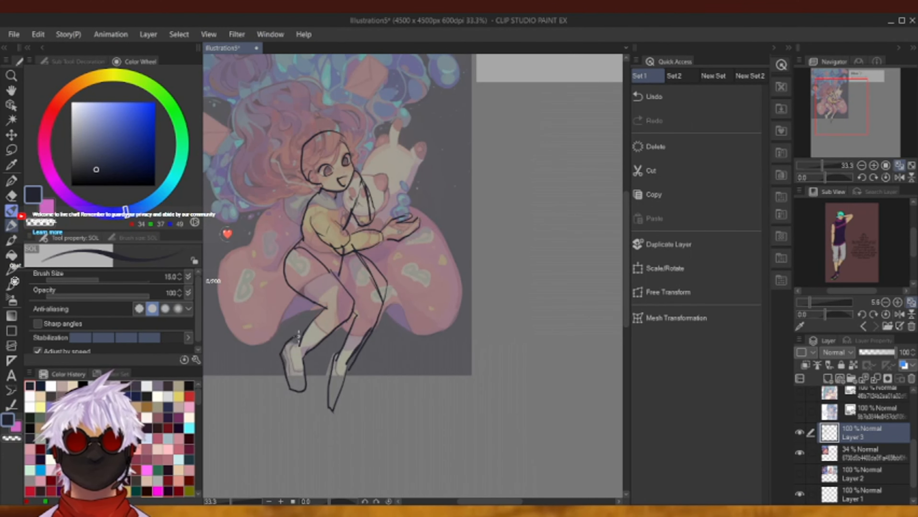
Hide the tracing layer, Layer 3, and set the reference illustration layer's opacity to 100%.
{"action": "scroll", "coordinate": [862, 155], "scroll_direction": "down", "scroll_amount": 3}
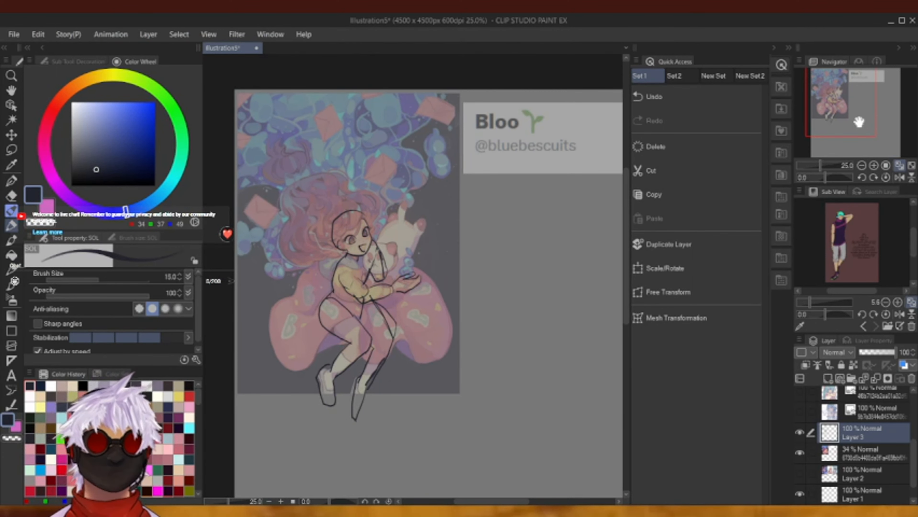
{"action": "left_click_drag", "start_coordinate": [859, 123], "coordinate": [854, 145]}
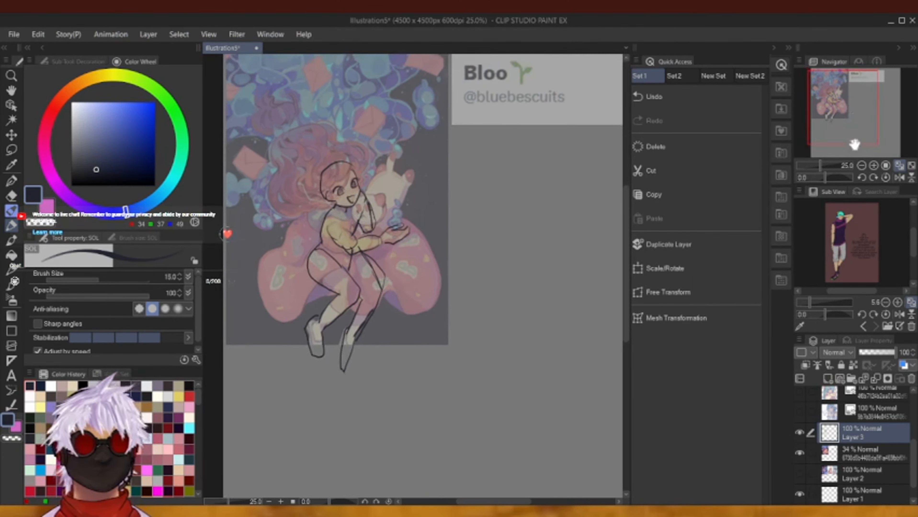
{"action": "left_click", "coordinate": [799, 432]}
{"action": "left_click", "coordinate": [869, 453]}
{"action": "left_click_drag", "start_coordinate": [873, 351], "coordinate": [900, 351]}
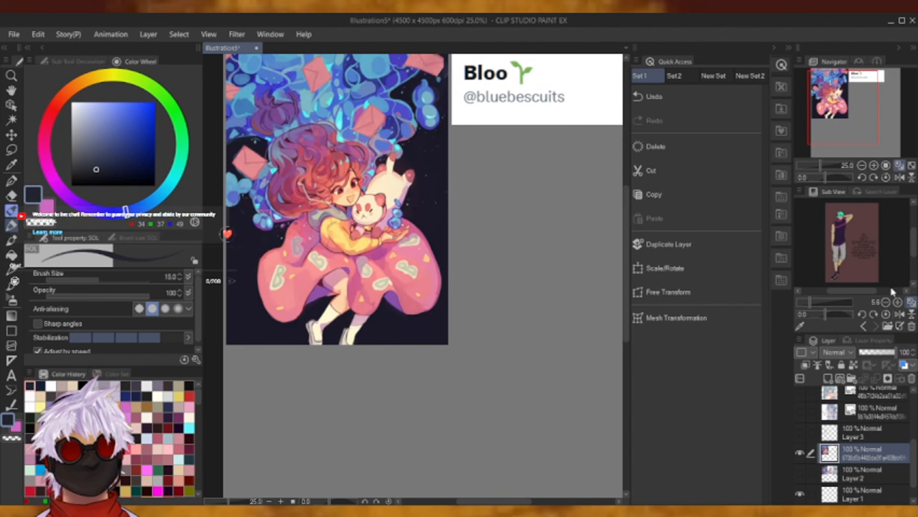
Add a new layer above the reference illustration and set the drawing color to a muted red-brown, RGB 114, 66, 70.
{"action": "left_click", "coordinate": [873, 165]}
{"action": "mouse_move", "coordinate": [860, 119]}
{"action": "left_mouse_down"}
{"action": "mouse_move", "coordinate": [844, 103]}
{"action": "mouse_move", "coordinate": [856, 119]}
{"action": "mouse_move", "coordinate": [849, 115]}
{"action": "left_mouse_up"}
{"action": "left_click", "coordinate": [861, 165]}
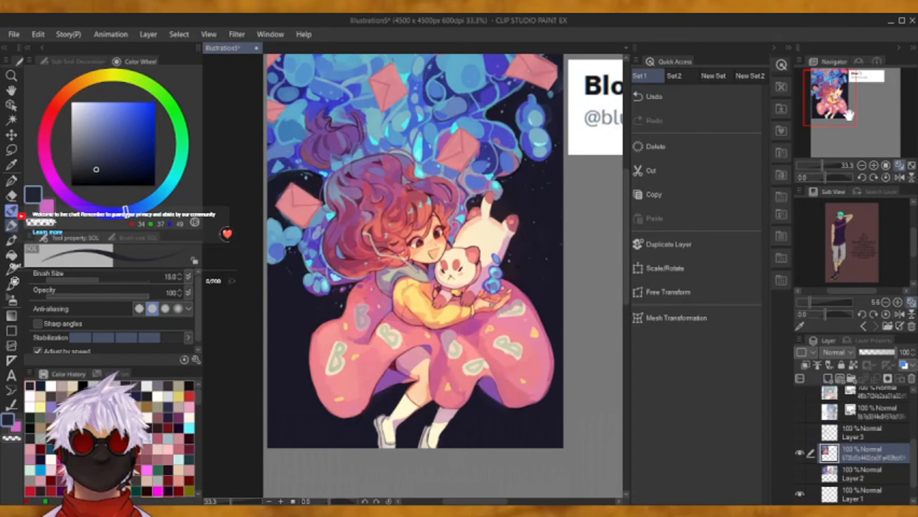
{"action": "left_click", "coordinate": [827, 378]}
{"action": "left_click", "coordinate": [12, 240]}
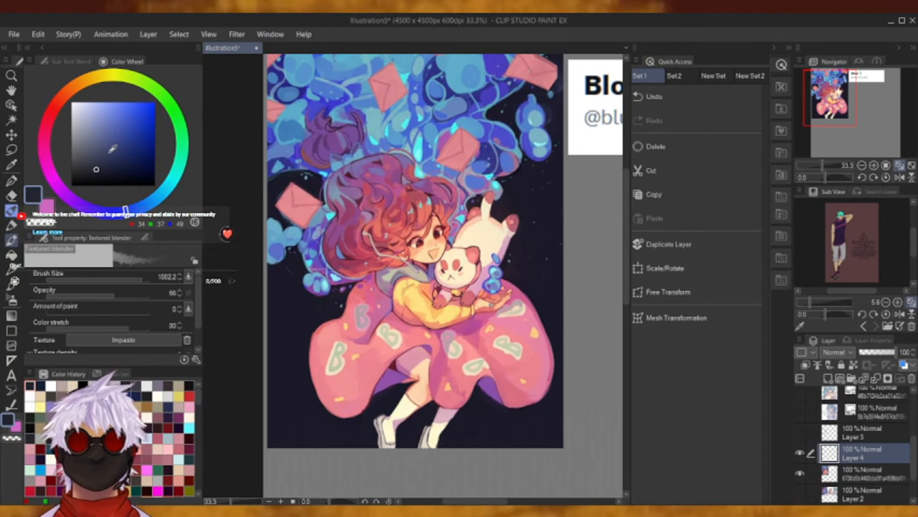
{"action": "left_click_drag", "start_coordinate": [52, 137], "coordinate": [50, 115]}
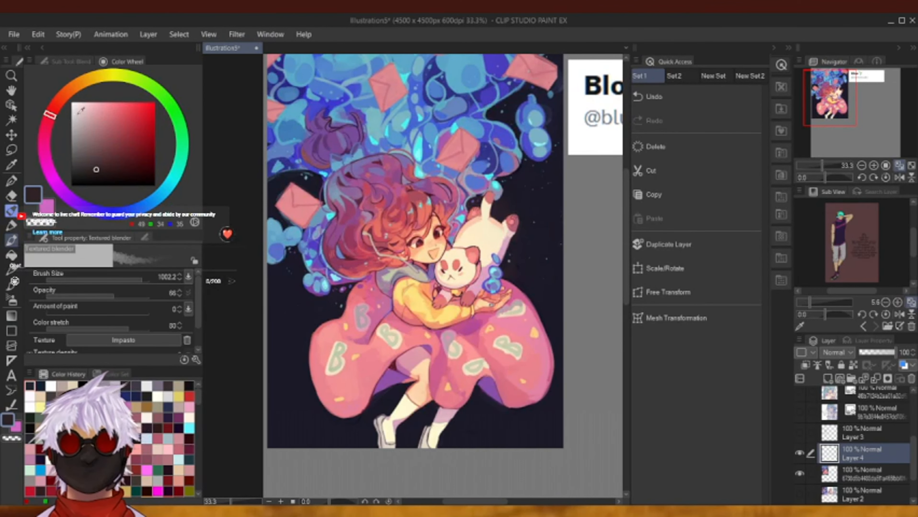
{"action": "left_click", "coordinate": [117, 137]}
Switch to the SOL brush at size 95.7 and paint a filled round blob on the empty canvas beside the reference.
{"action": "left_click_drag", "start_coordinate": [847, 105], "coordinate": [864, 114]}
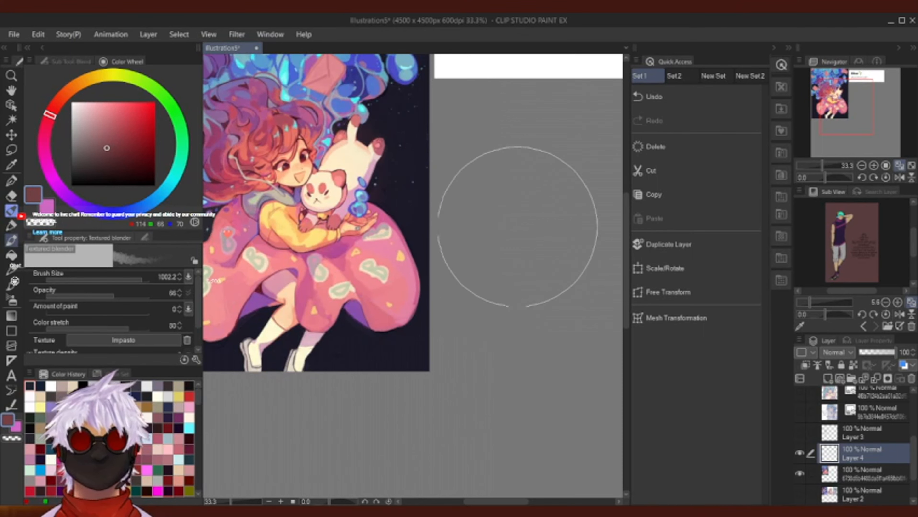
{"action": "left_click", "coordinate": [679, 107]}
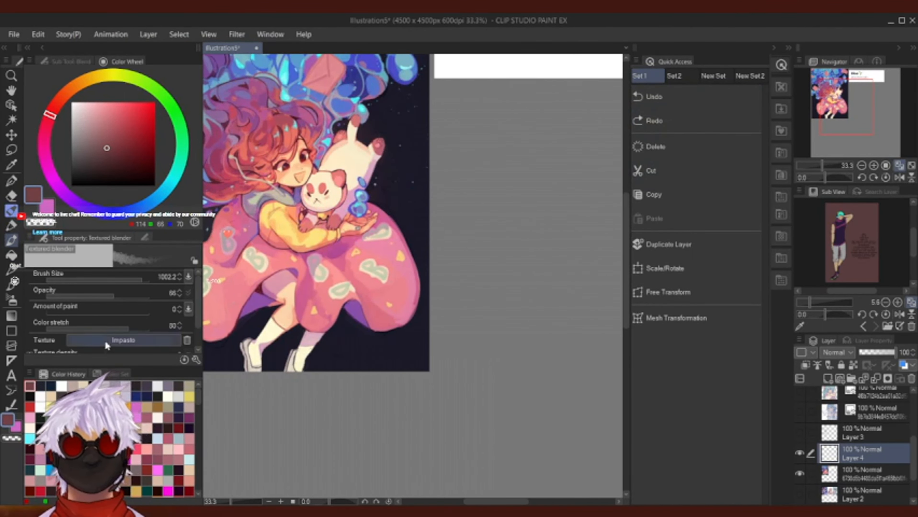
{"action": "left_click", "coordinate": [15, 222]}
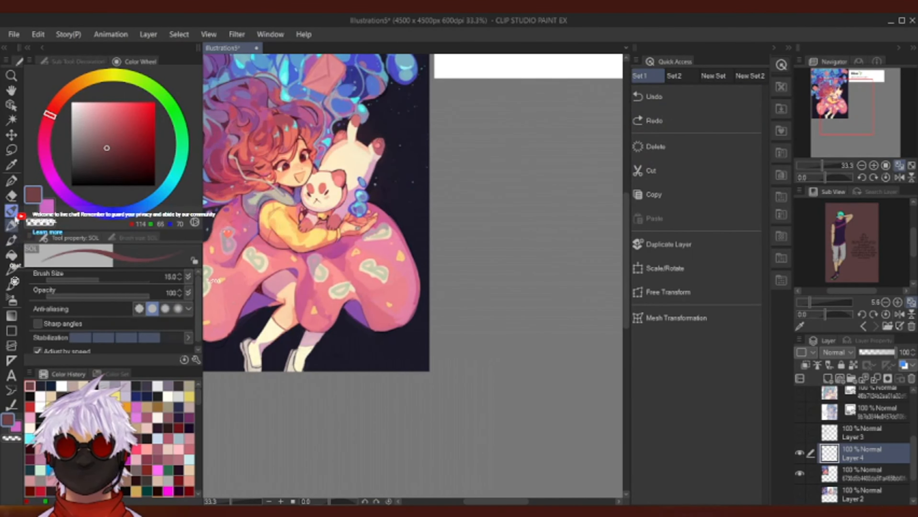
{"action": "left_click_drag", "start_coordinate": [98, 280], "coordinate": [118, 280]}
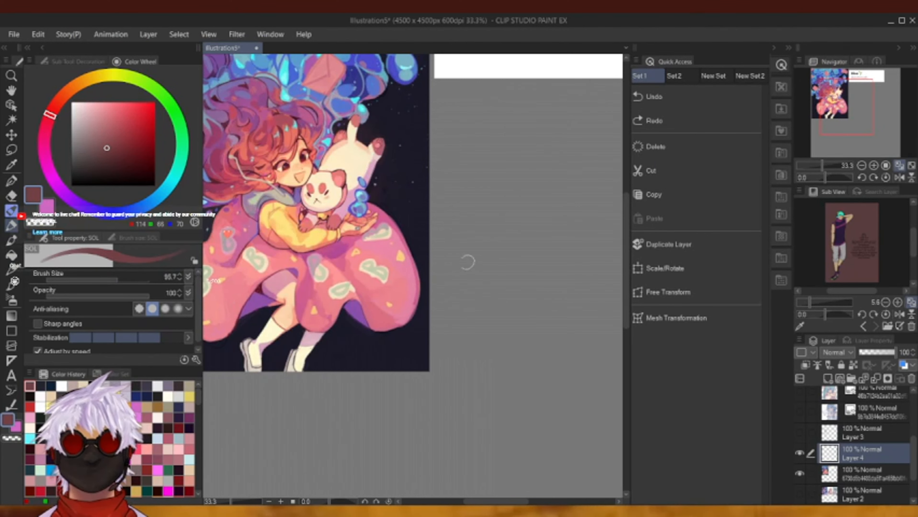
{"action": "mouse_move", "coordinate": [461, 248]}
{"action": "left_mouse_down"}
{"action": "mouse_move", "coordinate": [443, 289]}
{"action": "mouse_move", "coordinate": [461, 310]}
{"action": "mouse_move", "coordinate": [505, 258]}
{"action": "mouse_move", "coordinate": [461, 298]}
{"action": "mouse_move", "coordinate": [491, 271]}
{"action": "mouse_move", "coordinate": [491, 287]}
{"action": "mouse_move", "coordinate": [459, 286]}
{"action": "mouse_move", "coordinate": [477, 298]}
{"action": "mouse_move", "coordinate": [495, 266]}
{"action": "left_mouse_up"}
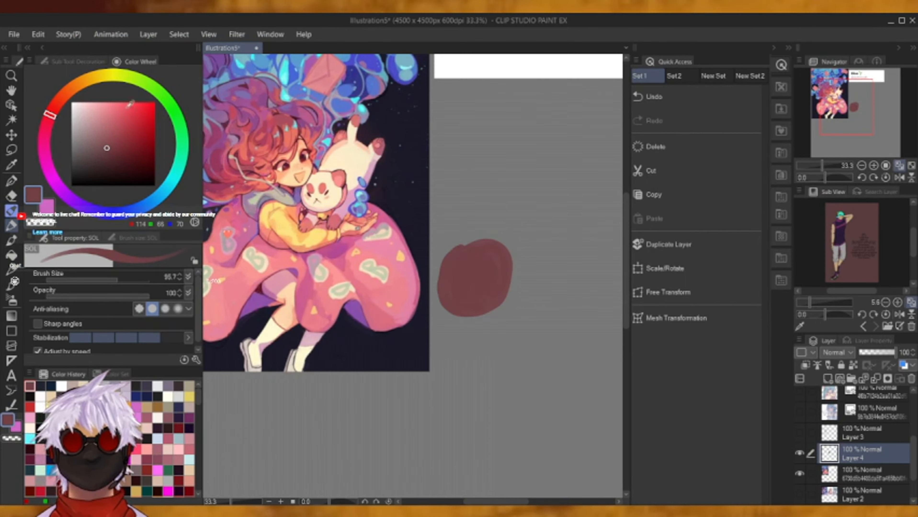
Paint terracotta strokes, RGB 170, 88, 76, across and around the blob, and overlap them with the blob's sampled red-brown.
{"action": "left_click", "coordinate": [117, 130]}
{"action": "left_click_drag", "start_coordinate": [51, 116], "coordinate": [58, 102]}
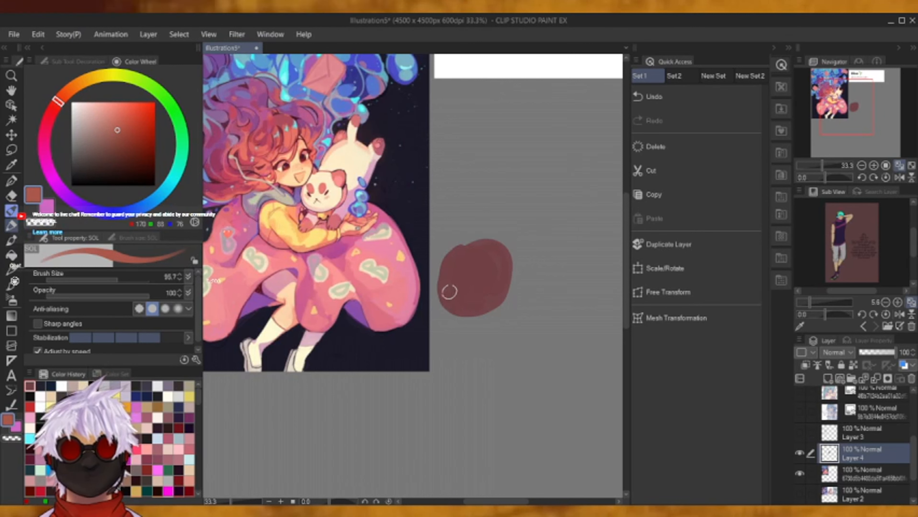
{"action": "left_click_drag", "start_coordinate": [445, 288], "coordinate": [485, 286]}
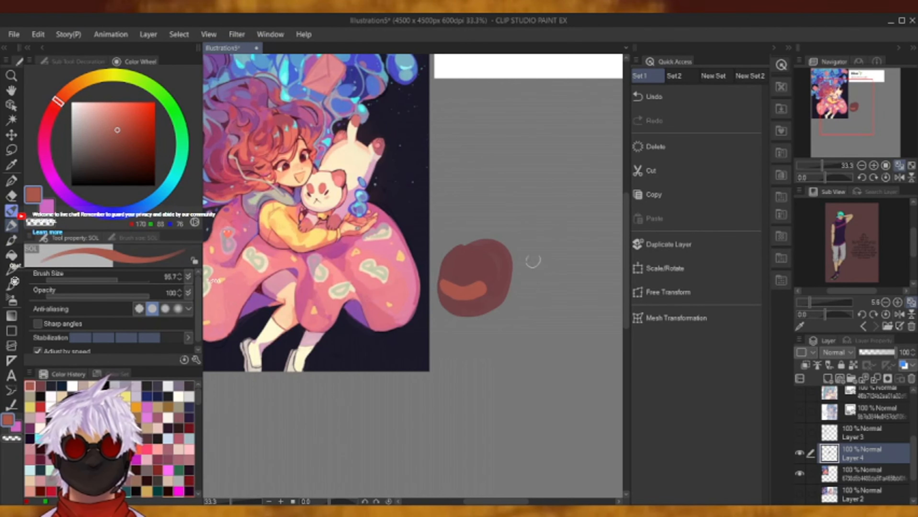
{"action": "mouse_move", "coordinate": [516, 238]}
{"action": "left_mouse_down"}
{"action": "mouse_move", "coordinate": [522, 285]}
{"action": "mouse_move", "coordinate": [532, 244]}
{"action": "mouse_move", "coordinate": [517, 284]}
{"action": "mouse_move", "coordinate": [516, 242]}
{"action": "mouse_move", "coordinate": [516, 278]}
{"action": "mouse_move", "coordinate": [504, 253]}
{"action": "mouse_move", "coordinate": [492, 305]}
{"action": "mouse_move", "coordinate": [538, 280]}
{"action": "mouse_move", "coordinate": [528, 318]}
{"action": "left_mouse_up"}
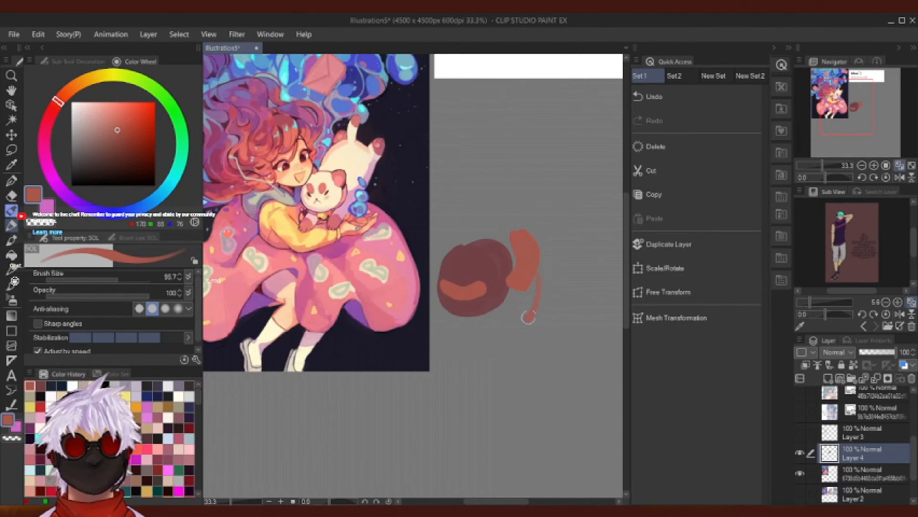
{"action": "mouse_move", "coordinate": [537, 271]}
{"action": "left_mouse_down"}
{"action": "mouse_move", "coordinate": [534, 311]}
{"action": "mouse_move", "coordinate": [498, 310]}
{"action": "mouse_move", "coordinate": [469, 344]}
{"action": "left_mouse_up"}
{"action": "left_click_drag", "start_coordinate": [490, 302], "coordinate": [455, 346]}
{"action": "left_click_drag", "start_coordinate": [493, 297], "coordinate": [492, 304]}
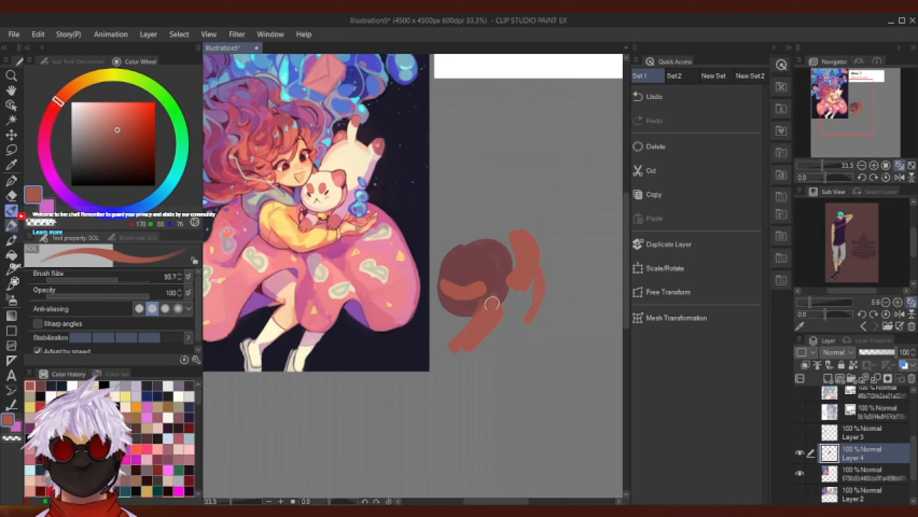
{"action": "left_click", "coordinate": [495, 274], "text": "alt"}
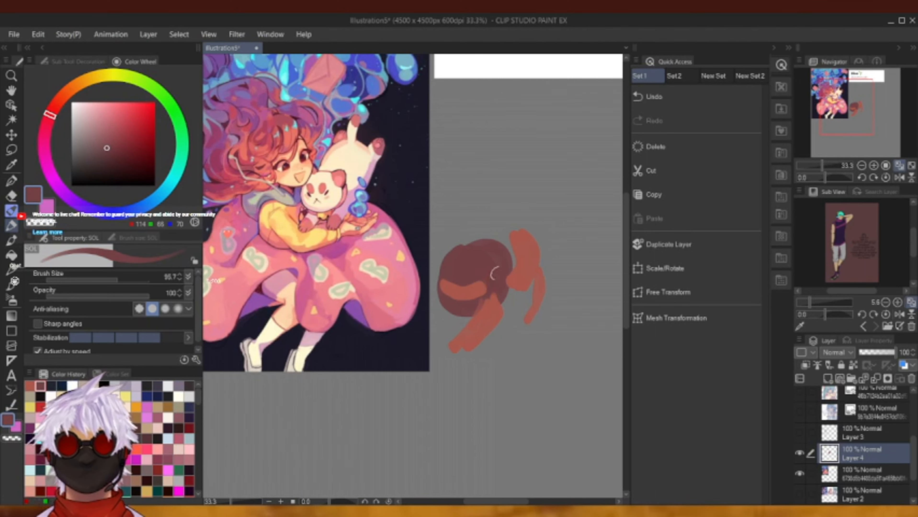
{"action": "mouse_move", "coordinate": [498, 285]}
{"action": "left_mouse_down"}
{"action": "mouse_move", "coordinate": [491, 295]}
{"action": "mouse_move", "coordinate": [505, 312]}
{"action": "mouse_move", "coordinate": [516, 303]}
{"action": "mouse_move", "coordinate": [525, 317]}
{"action": "mouse_move", "coordinate": [511, 319]}
{"action": "left_mouse_up"}
Paint a long curved red-brown strand below the reference and layer terracotta strokes, RGB 170, 88, 76, along its middle.
{"action": "left_click", "coordinate": [861, 166]}
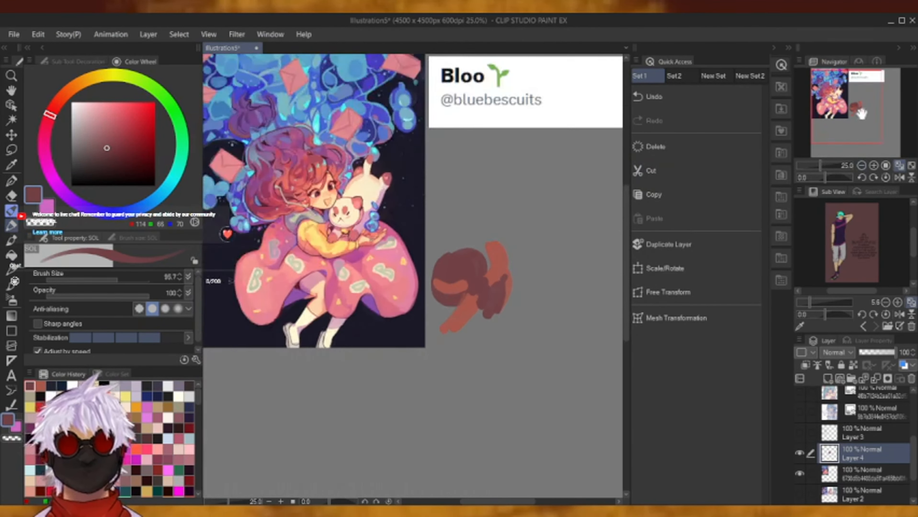
{"action": "left_click_drag", "start_coordinate": [861, 114], "coordinate": [865, 125]}
{"action": "mouse_move", "coordinate": [351, 284]}
{"action": "left_mouse_down"}
{"action": "mouse_move", "coordinate": [370, 362]}
{"action": "mouse_move", "coordinate": [349, 283]}
{"action": "mouse_move", "coordinate": [393, 405]}
{"action": "mouse_move", "coordinate": [354, 291]}
{"action": "mouse_move", "coordinate": [380, 375]}
{"action": "mouse_move", "coordinate": [366, 263]}
{"action": "mouse_move", "coordinate": [396, 395]}
{"action": "mouse_move", "coordinate": [361, 281]}
{"action": "left_mouse_up"}
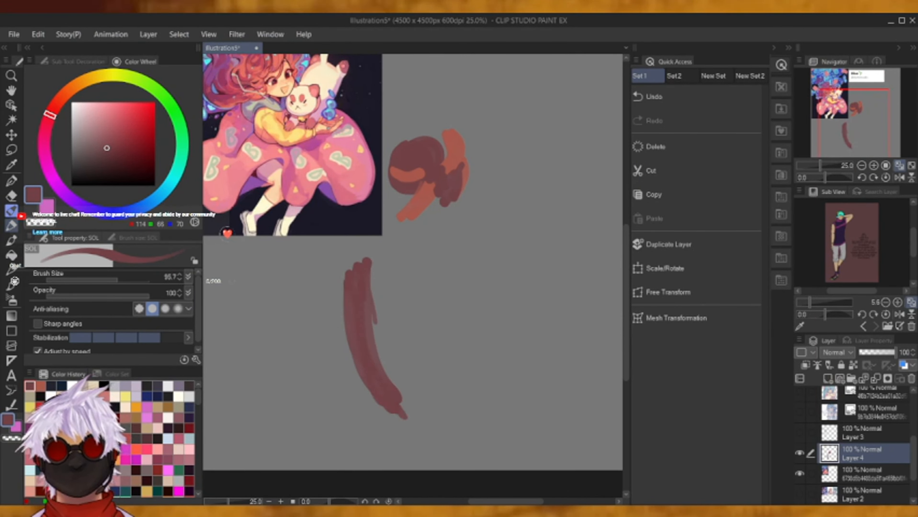
{"action": "left_click", "coordinate": [41, 386]}
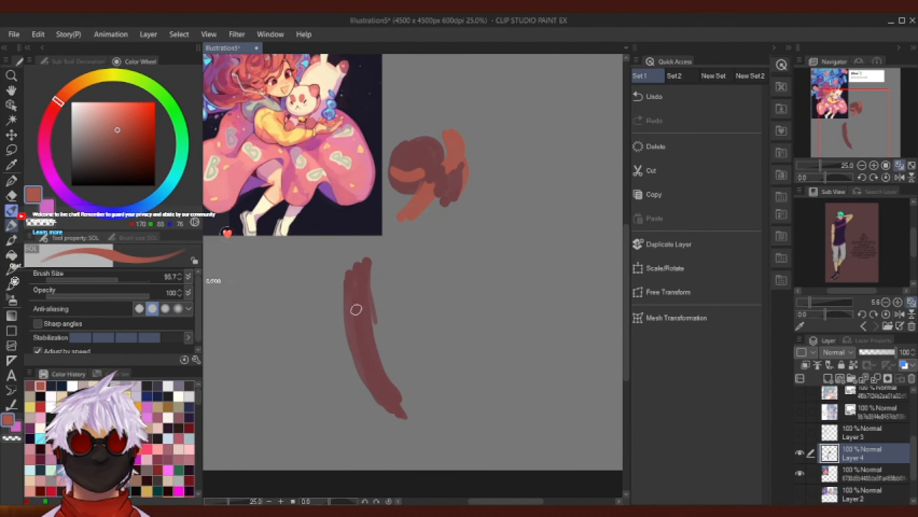
{"action": "mouse_move", "coordinate": [353, 288]}
{"action": "left_mouse_down"}
{"action": "mouse_move", "coordinate": [376, 378]}
{"action": "mouse_move", "coordinate": [356, 326]}
{"action": "mouse_move", "coordinate": [389, 395]}
{"action": "left_mouse_up"}
{"action": "left_click_drag", "start_coordinate": [363, 318], "coordinate": [379, 389]}
Return to the red-brown, RGB 114, 66, 70, and paint dark streaks along the strand to break up its terracotta highlight.
{"action": "left_click", "coordinate": [40, 386]}
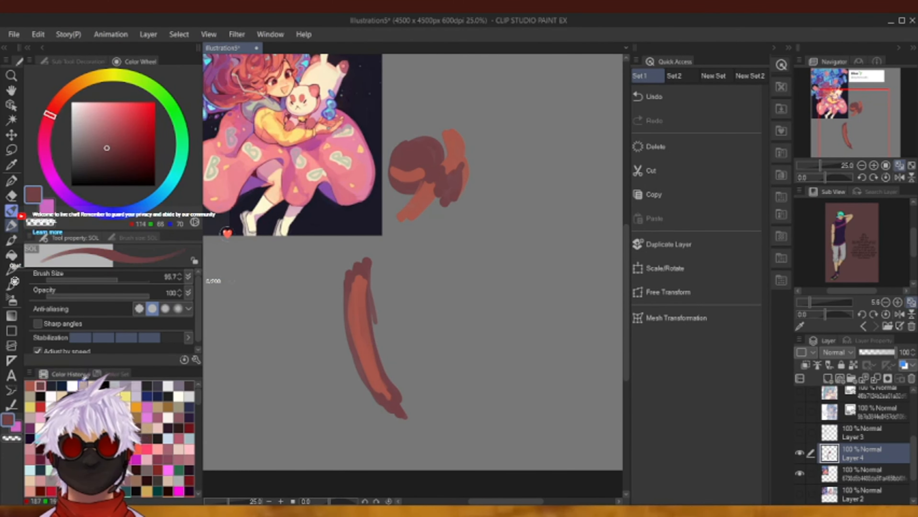
{"action": "left_click_drag", "start_coordinate": [372, 351], "coordinate": [397, 411]}
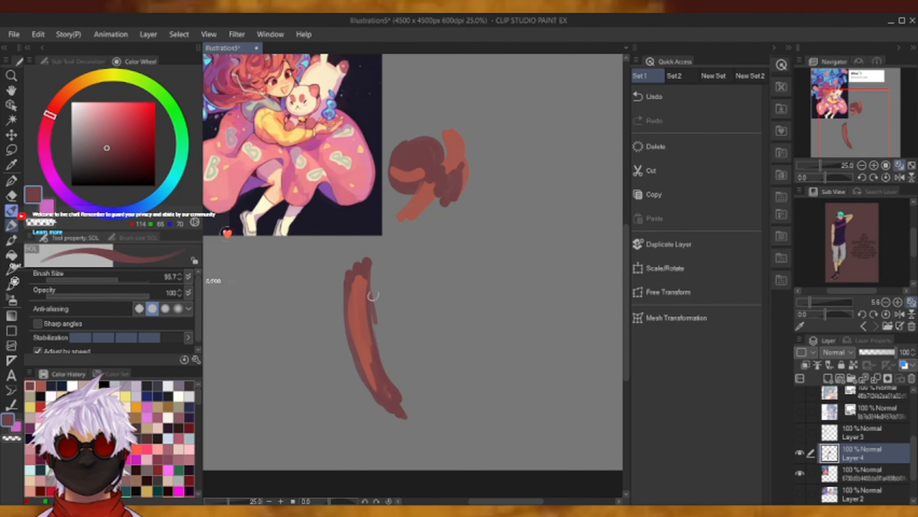
{"action": "mouse_move", "coordinate": [373, 295]}
{"action": "left_mouse_down"}
{"action": "mouse_move", "coordinate": [353, 328]}
{"action": "mouse_move", "coordinate": [353, 268]}
{"action": "left_mouse_up"}
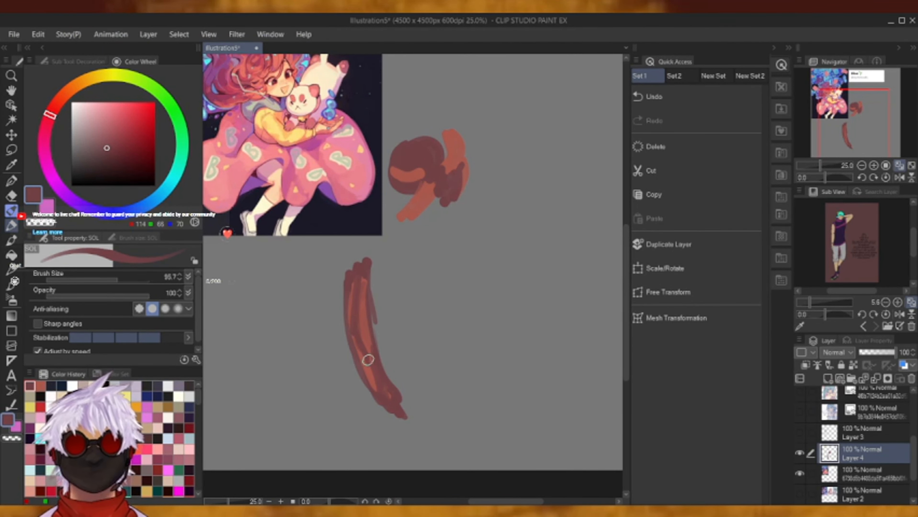
{"action": "left_click_drag", "start_coordinate": [853, 111], "coordinate": [847, 100]}
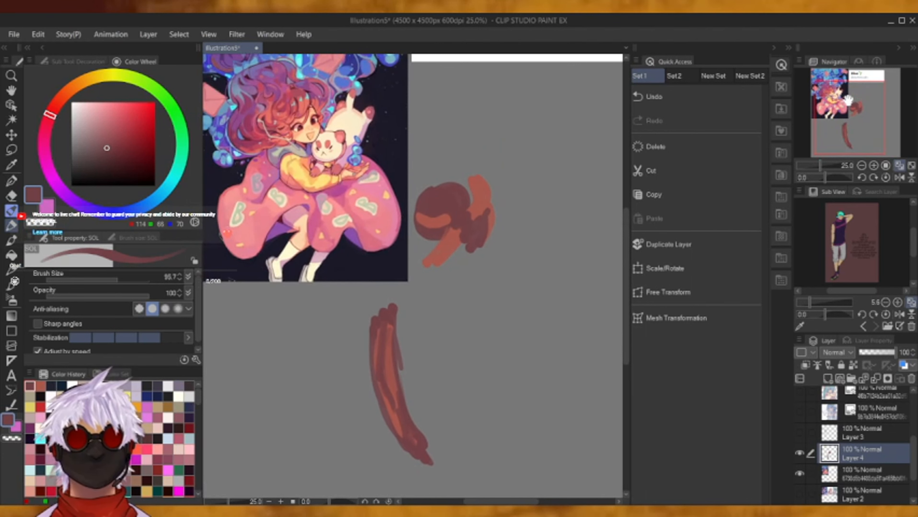
Mix a magenta-purple, RGB 125, 49, 109, and try shading strokes along the strand's outer edges, undoing the unwanted ones.
{"action": "left_click", "coordinate": [119, 132]}
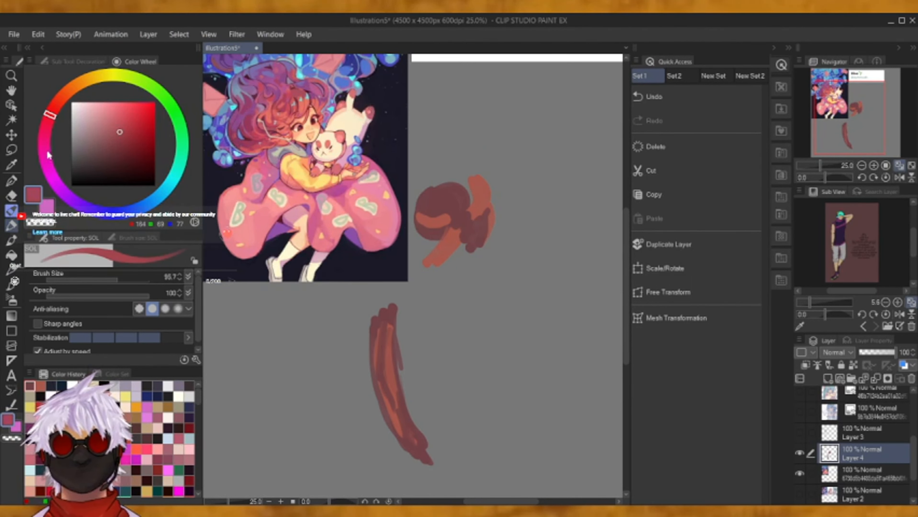
{"action": "left_click", "coordinate": [47, 164]}
{"action": "left_click", "coordinate": [124, 142]}
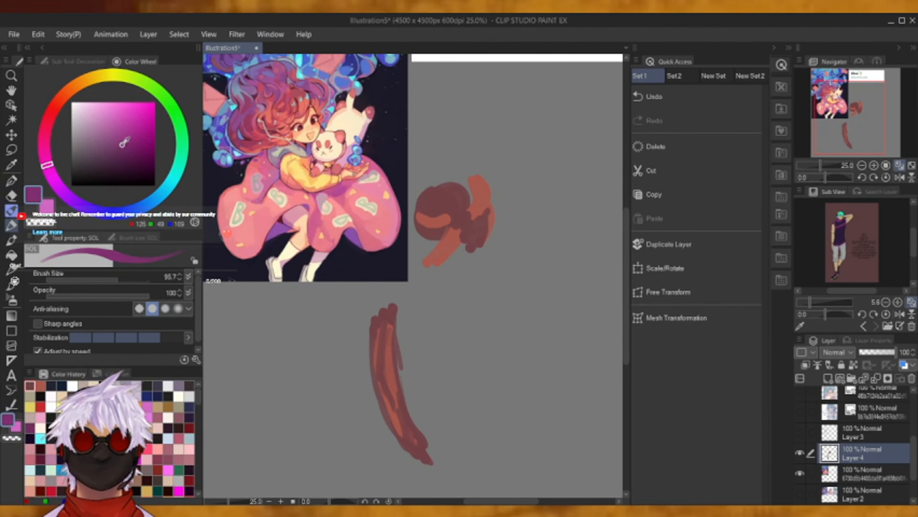
{"action": "left_click", "coordinate": [12, 227]}
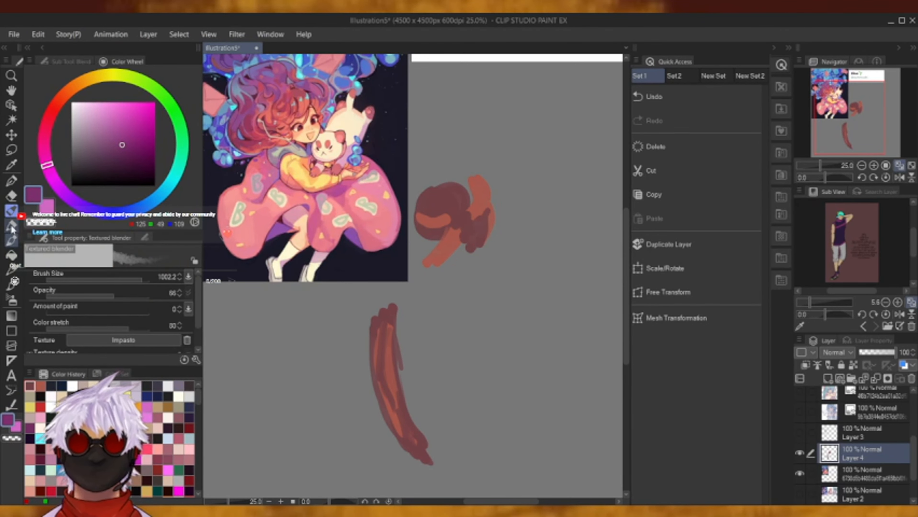
{"action": "left_click", "coordinate": [12, 227]}
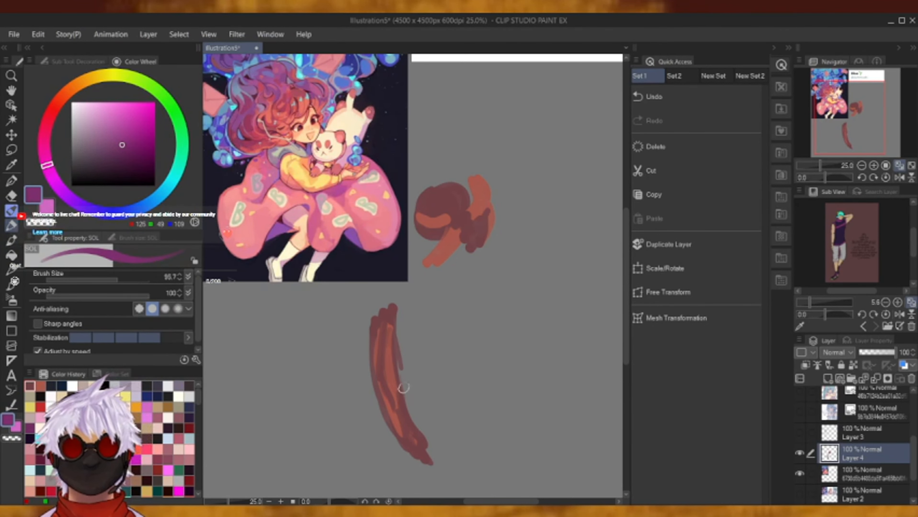
{"action": "mouse_move", "coordinate": [403, 389]}
{"action": "left_mouse_down"}
{"action": "mouse_move", "coordinate": [414, 435]}
{"action": "mouse_move", "coordinate": [406, 415]}
{"action": "left_mouse_up"}
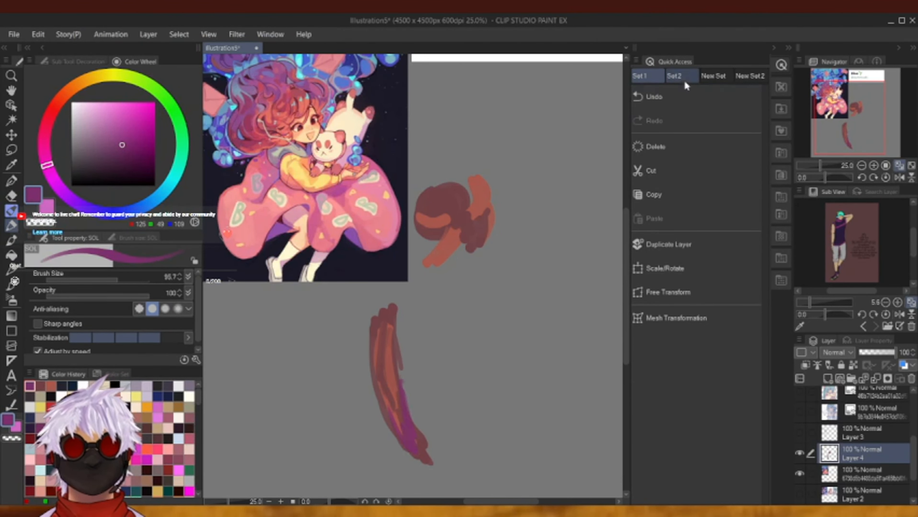
{"action": "left_click", "coordinate": [674, 98]}
{"action": "mouse_move", "coordinate": [416, 307]}
{"action": "left_mouse_down"}
{"action": "mouse_move", "coordinate": [393, 354]}
{"action": "mouse_move", "coordinate": [397, 341]}
{"action": "left_mouse_up"}
{"action": "left_click", "coordinate": [654, 97]}
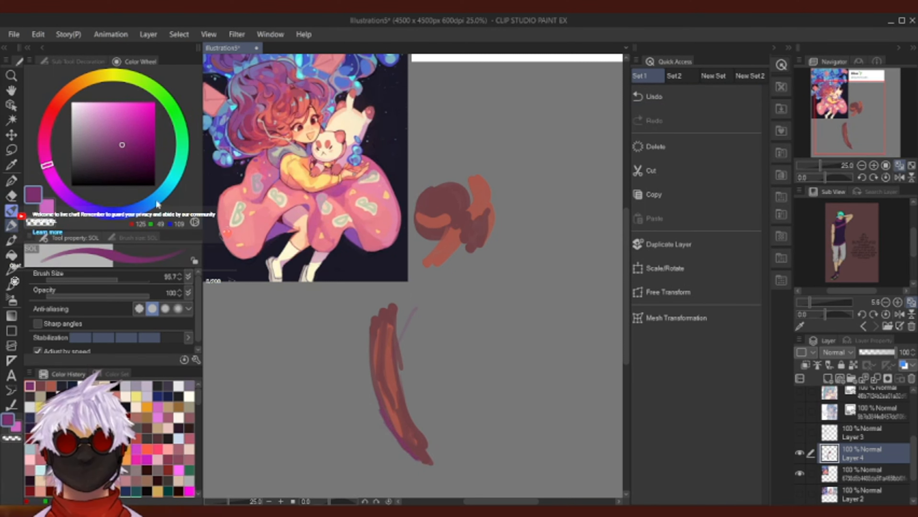
Darken the purple to RGB 78, 32, 76 and paint a shadow along the strand's entire left edge.
{"action": "left_click_drag", "start_coordinate": [121, 148], "coordinate": [120, 160]}
{"action": "left_click", "coordinate": [50, 175]}
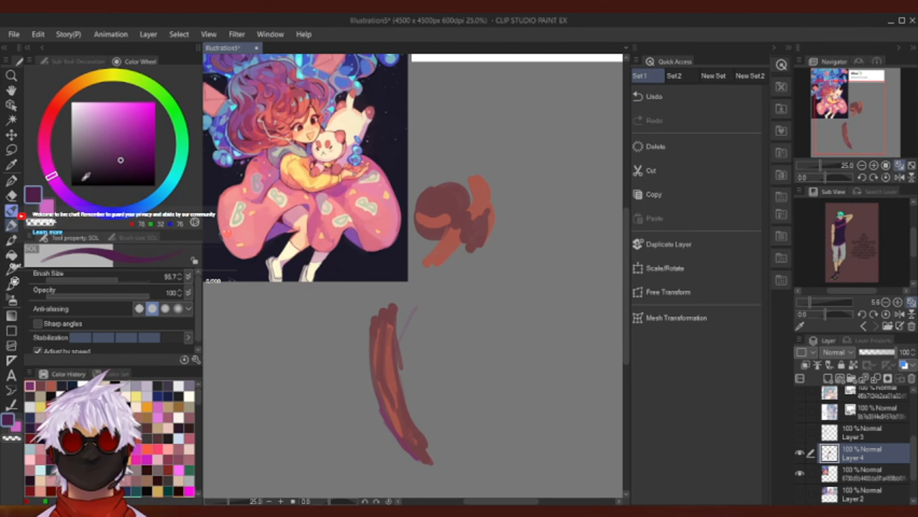
{"action": "left_click_drag", "start_coordinate": [384, 413], "coordinate": [394, 426]}
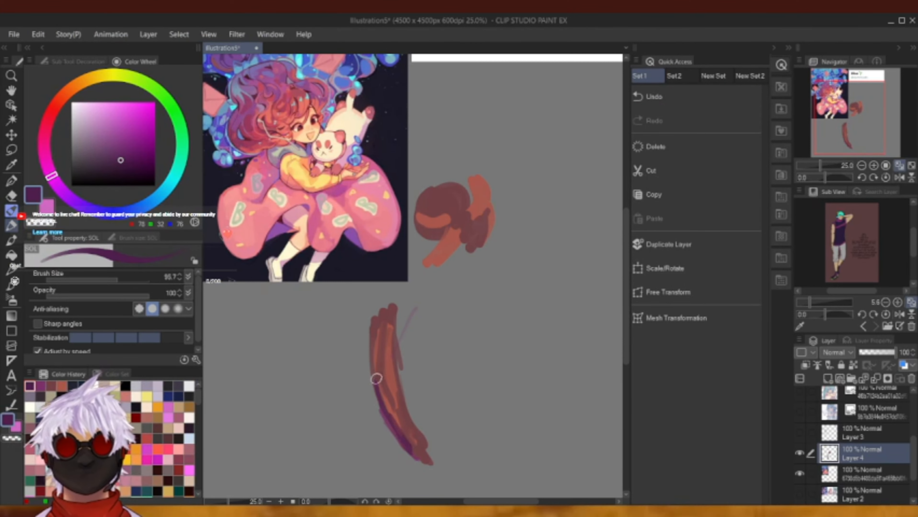
{"action": "mouse_move", "coordinate": [375, 379]}
{"action": "left_mouse_down"}
{"action": "mouse_move", "coordinate": [424, 458]}
{"action": "mouse_move", "coordinate": [393, 425]}
{"action": "mouse_move", "coordinate": [429, 465]}
{"action": "left_mouse_up"}
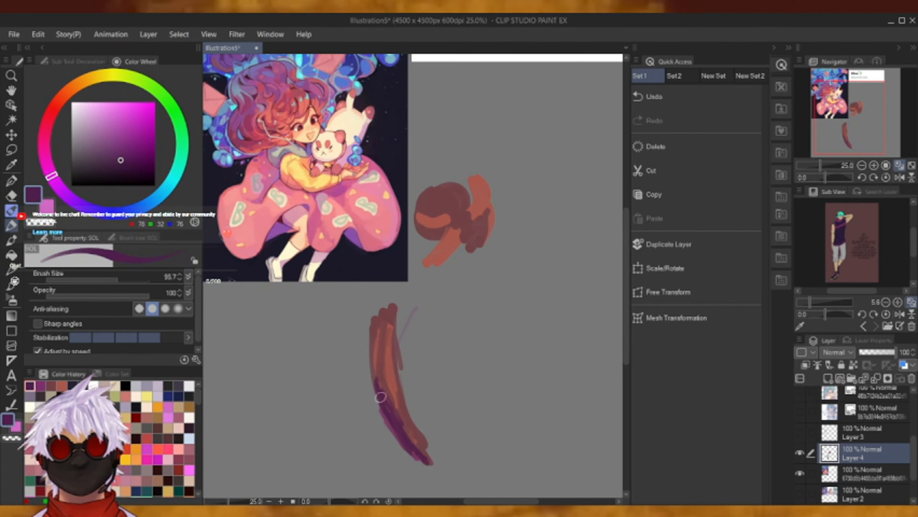
{"action": "left_click_drag", "start_coordinate": [379, 396], "coordinate": [371, 300]}
Layer red-brown, RGB 114, 66, 70, beside the purple shadow and terracotta, RGB 170, 88, 76, along the strand's middle.
{"action": "left_click", "coordinate": [51, 385]}
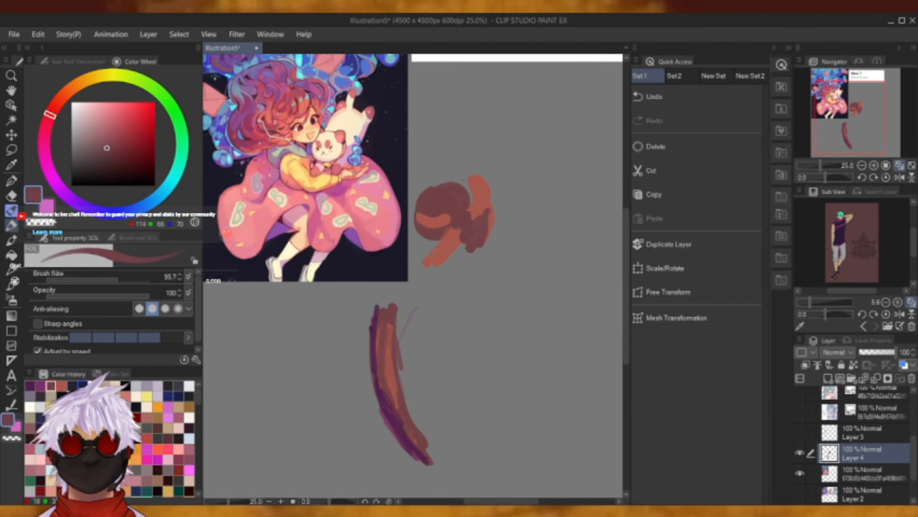
{"action": "left_click_drag", "start_coordinate": [378, 364], "coordinate": [416, 446]}
{"action": "left_click_drag", "start_coordinate": [395, 416], "coordinate": [421, 453]}
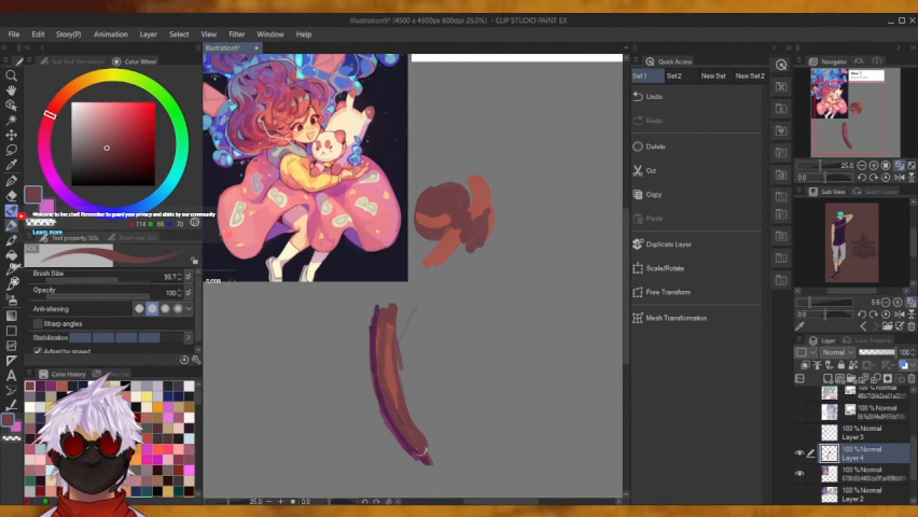
{"action": "left_click", "coordinate": [62, 386]}
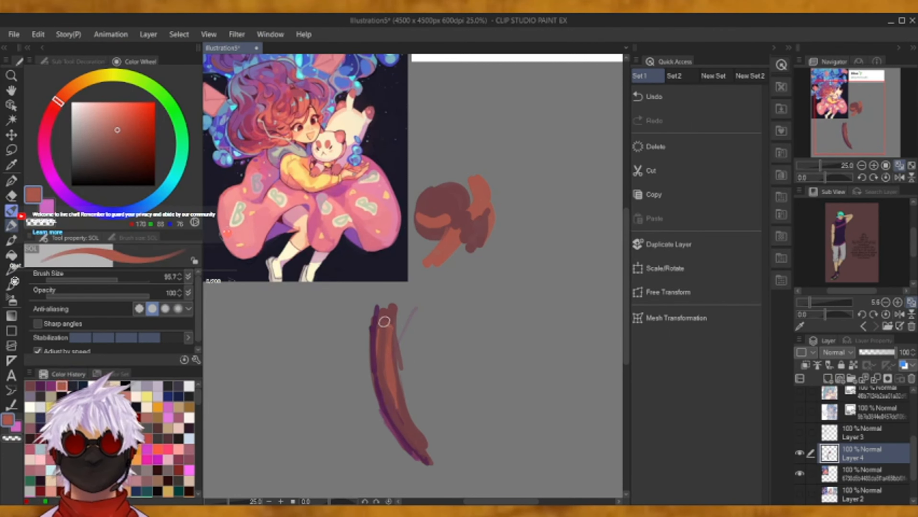
{"action": "mouse_move", "coordinate": [384, 321]}
{"action": "left_mouse_down"}
{"action": "mouse_move", "coordinate": [400, 428]}
{"action": "mouse_move", "coordinate": [393, 395]}
{"action": "mouse_move", "coordinate": [420, 452]}
{"action": "left_mouse_up"}
{"action": "left_click_drag", "start_coordinate": [384, 311], "coordinate": [386, 341]}
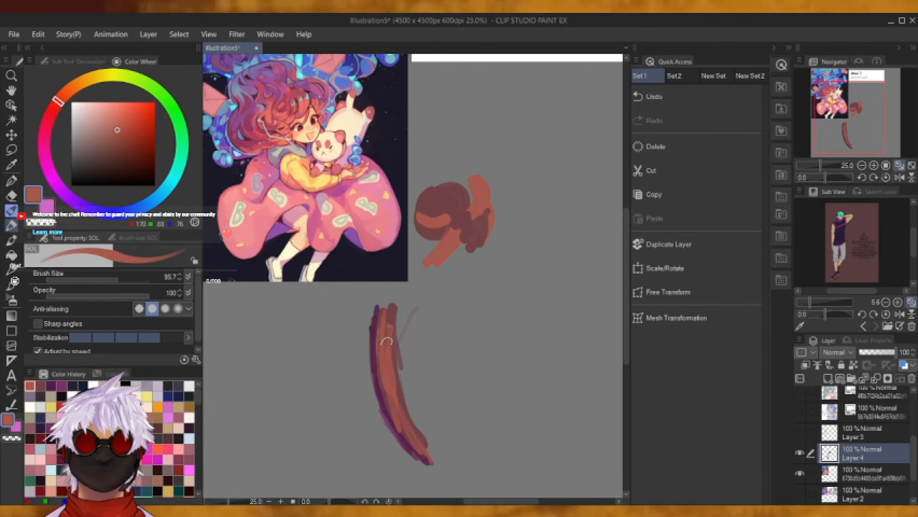
Paint an orange highlight, RGB 211, 132, 80, down the strand's middle and a pink-violet streak, RGB 209, 105, 196, inside its purple edge.
{"action": "left_click_drag", "start_coordinate": [117, 129], "coordinate": [125, 115]}
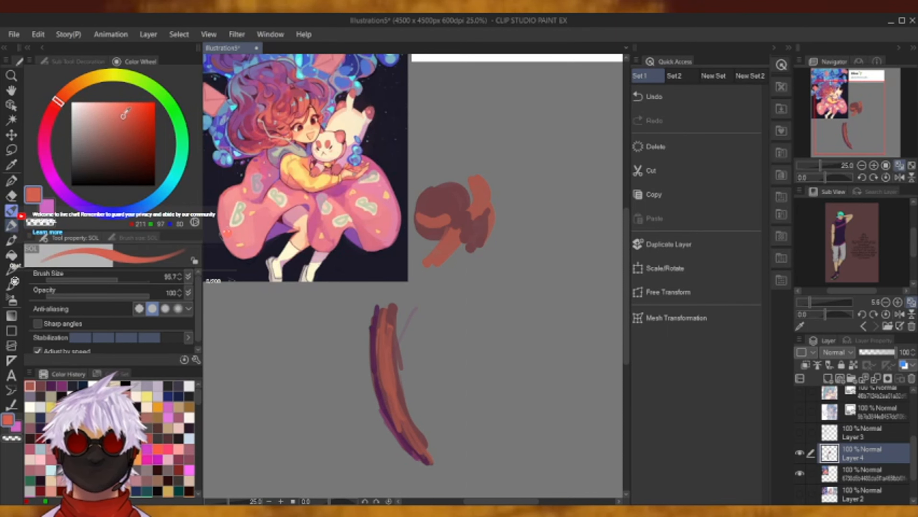
{"action": "left_click_drag", "start_coordinate": [58, 101], "coordinate": [74, 91]}
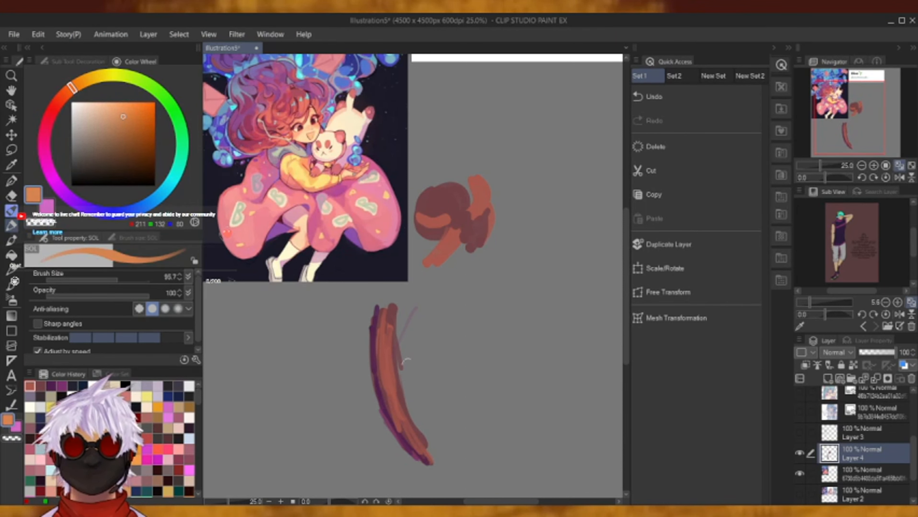
{"action": "mouse_move", "coordinate": [392, 331]}
{"action": "left_mouse_down"}
{"action": "mouse_move", "coordinate": [398, 396]}
{"action": "mouse_move", "coordinate": [409, 419]}
{"action": "left_mouse_up"}
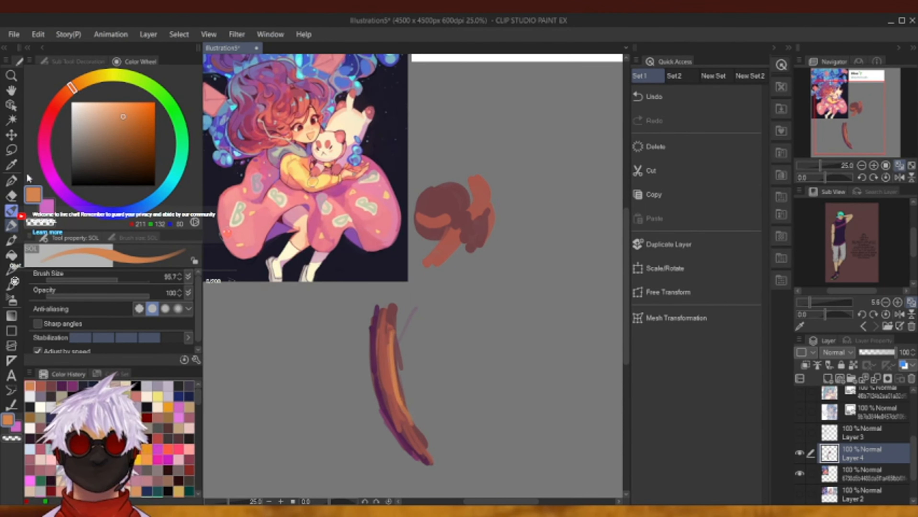
{"action": "left_click", "coordinate": [49, 206]}
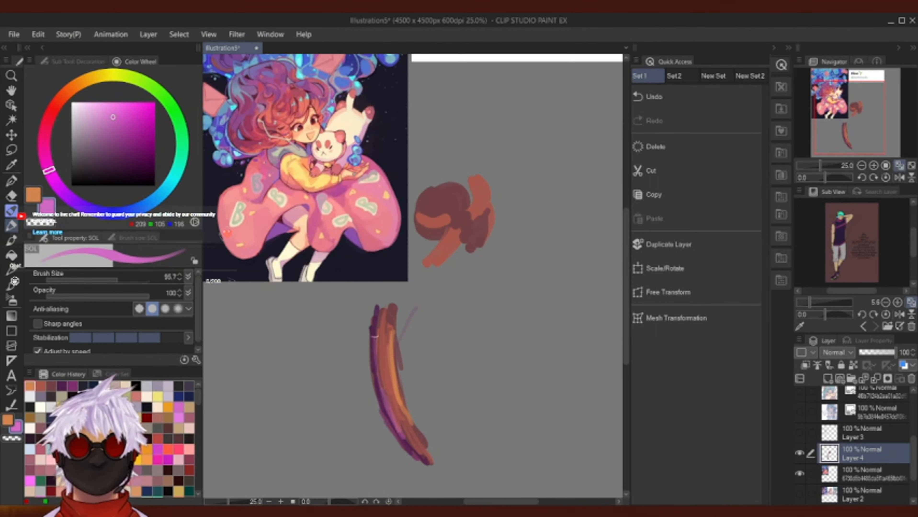
{"action": "mouse_move", "coordinate": [376, 334]}
{"action": "left_mouse_down"}
{"action": "mouse_move", "coordinate": [389, 416]}
{"action": "mouse_move", "coordinate": [411, 453]}
{"action": "left_mouse_up"}
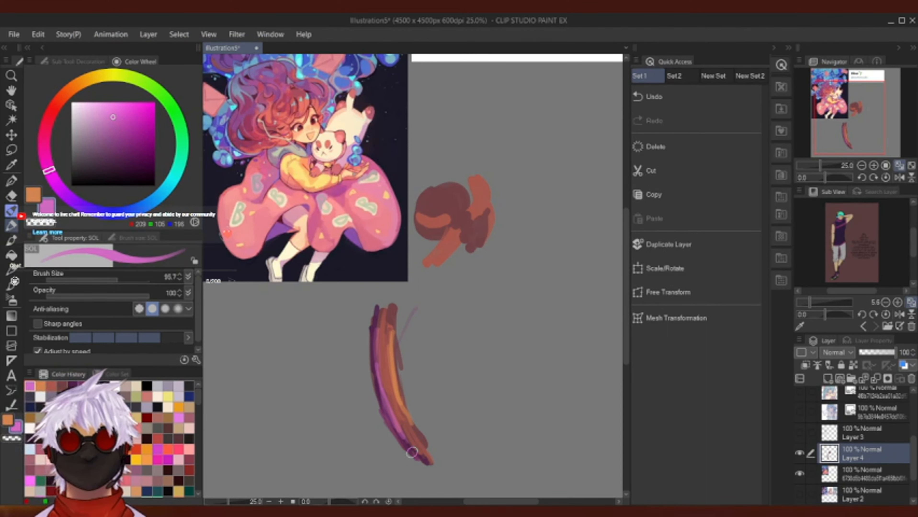
Add a short light-blue accent, RGB 105, 173, 209, on the purple side of the strand's upper end.
{"action": "left_click", "coordinate": [157, 198]}
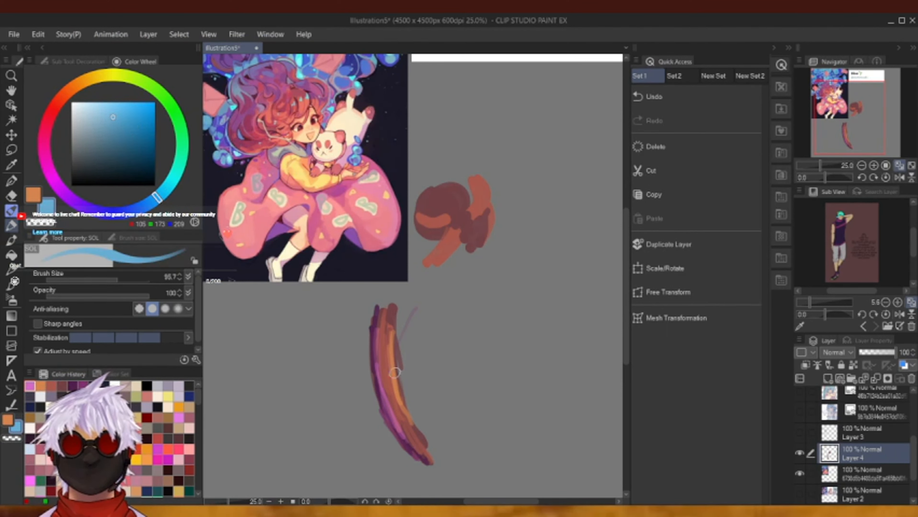
{"action": "left_click_drag", "start_coordinate": [378, 333], "coordinate": [376, 312]}
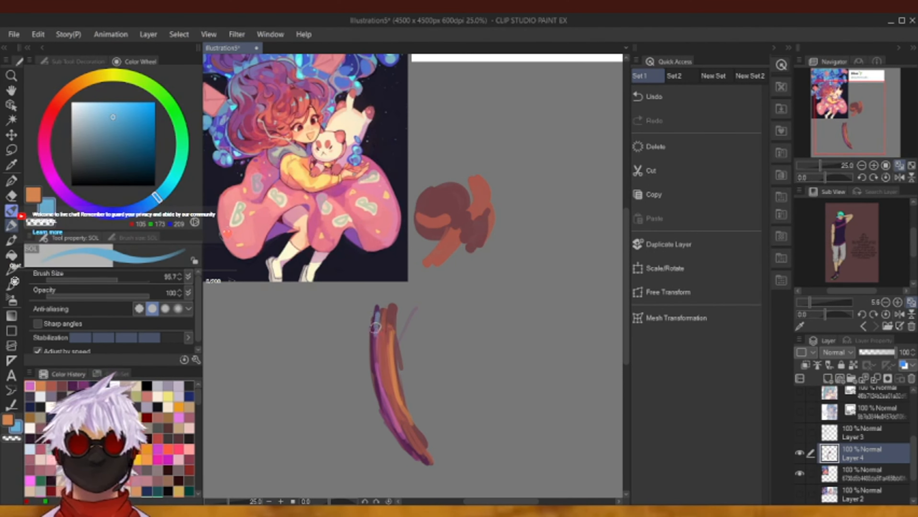
{"action": "left_click", "coordinate": [861, 165]}
{"action": "mouse_move", "coordinate": [865, 115]}
{"action": "left_mouse_down"}
{"action": "mouse_move", "coordinate": [872, 127]}
{"action": "mouse_move", "coordinate": [858, 107]}
{"action": "left_mouse_up"}
{"action": "left_click", "coordinate": [873, 166]}
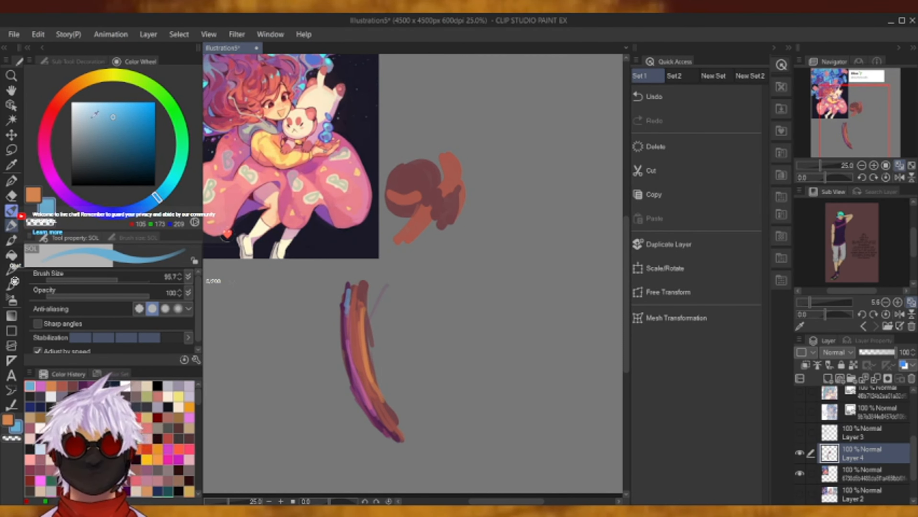
Mix a pale cream, RGB 205, 189, 174, and paint a filled oval on the empty canvas beside the strand.
{"action": "left_click_drag", "start_coordinate": [96, 116], "coordinate": [96, 128]}
{"action": "left_click", "coordinate": [175, 168]}
{"action": "left_click", "coordinate": [88, 137]}
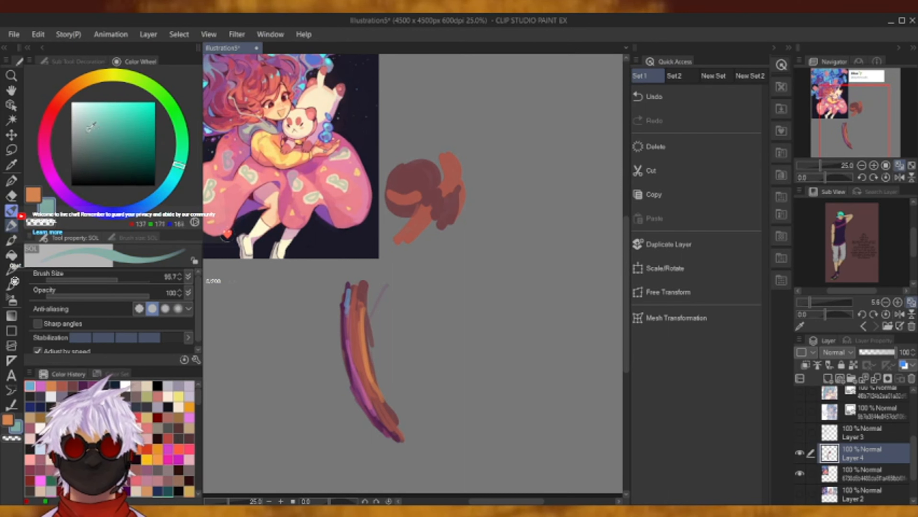
{"action": "left_click", "coordinate": [80, 83]}
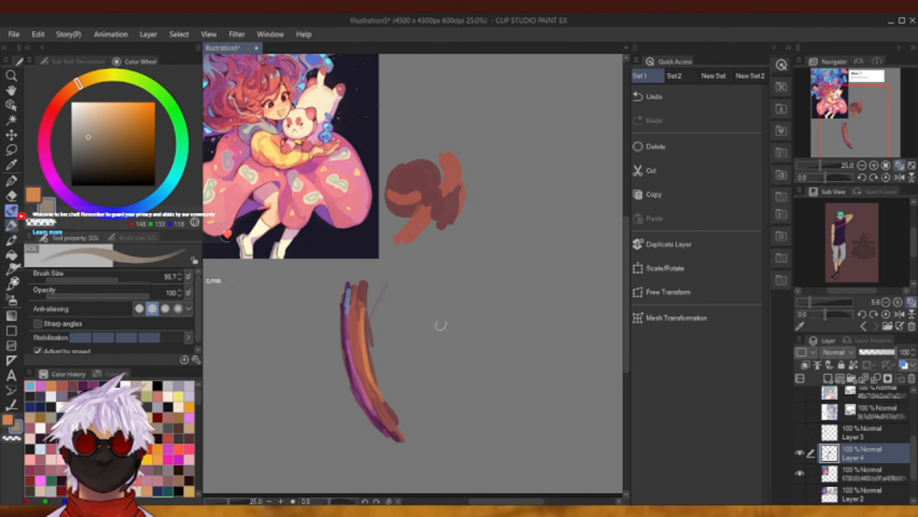
{"action": "left_click", "coordinate": [86, 116]}
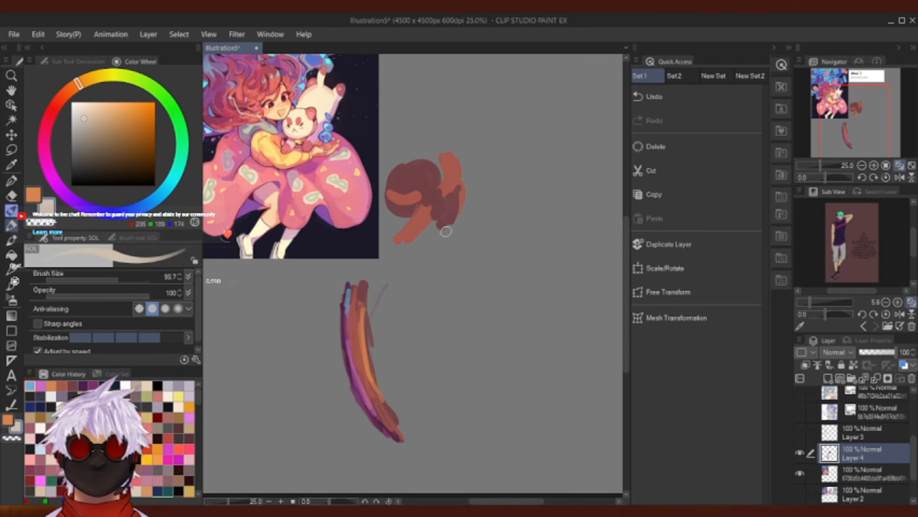
{"action": "mouse_move", "coordinate": [492, 319]}
{"action": "left_mouse_down"}
{"action": "mouse_move", "coordinate": [504, 306]}
{"action": "mouse_move", "coordinate": [512, 325]}
{"action": "mouse_move", "coordinate": [502, 297]}
{"action": "mouse_move", "coordinate": [518, 319]}
{"action": "mouse_move", "coordinate": [506, 293]}
{"action": "mouse_move", "coordinate": [480, 309]}
{"action": "left_mouse_up"}
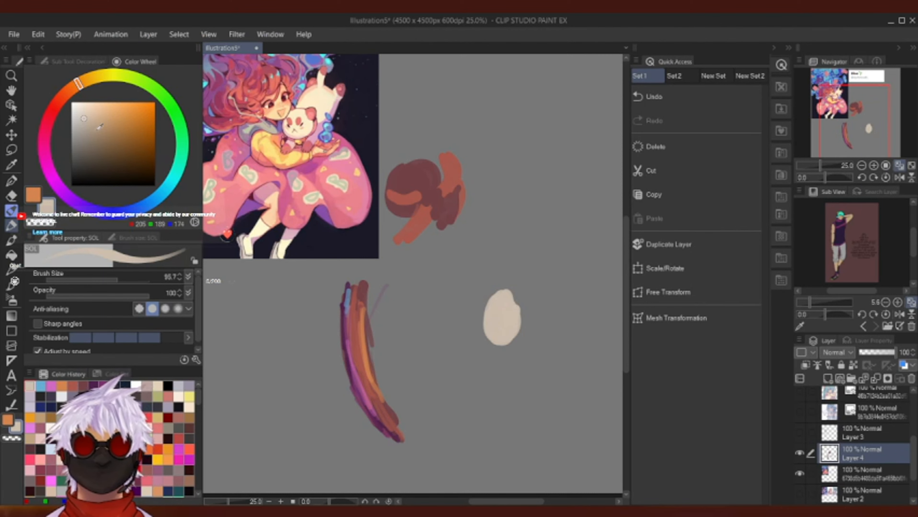
Shade the upper left half of the cream oval with a muted purple, RGB 127, 108, 141.
{"action": "left_click", "coordinate": [74, 201]}
{"action": "left_click", "coordinate": [91, 139]}
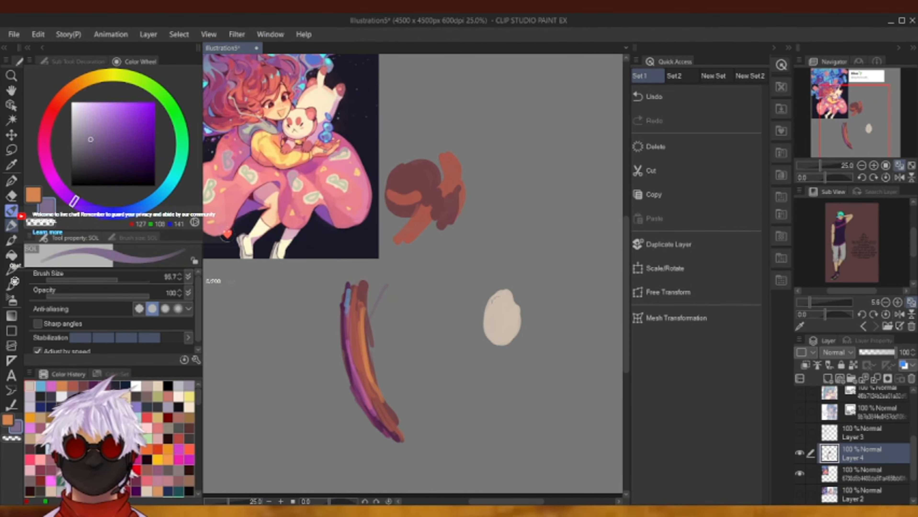
{"action": "mouse_move", "coordinate": [506, 306]}
{"action": "left_mouse_down"}
{"action": "mouse_move", "coordinate": [514, 311]}
{"action": "mouse_move", "coordinate": [494, 299]}
{"action": "mouse_move", "coordinate": [487, 322]}
{"action": "left_mouse_up"}
{"action": "left_click_drag", "start_coordinate": [507, 290], "coordinate": [511, 284]}
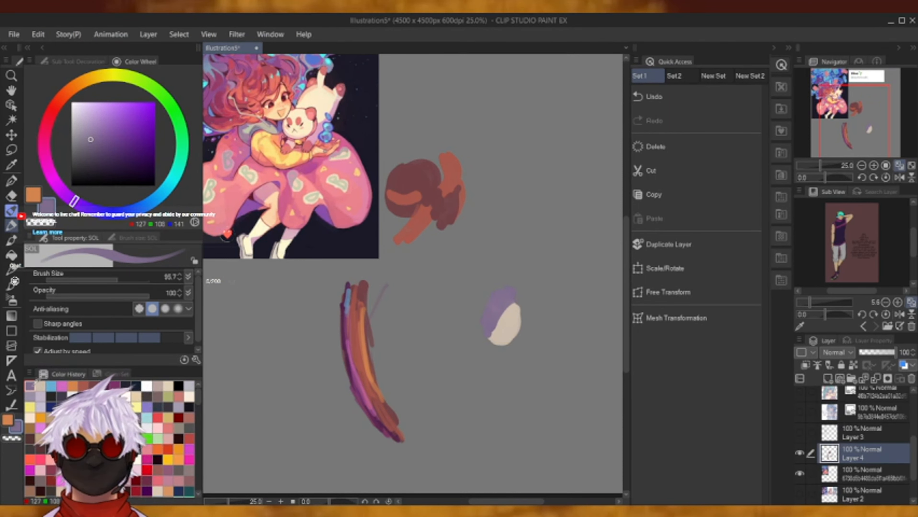
Mix a greyish pink-beige, RGB 179, 149, 141, and paint a transition band between the oval's purple shadow and cream area.
{"action": "left_click", "coordinate": [41, 386]}
{"action": "left_click", "coordinate": [89, 120]}
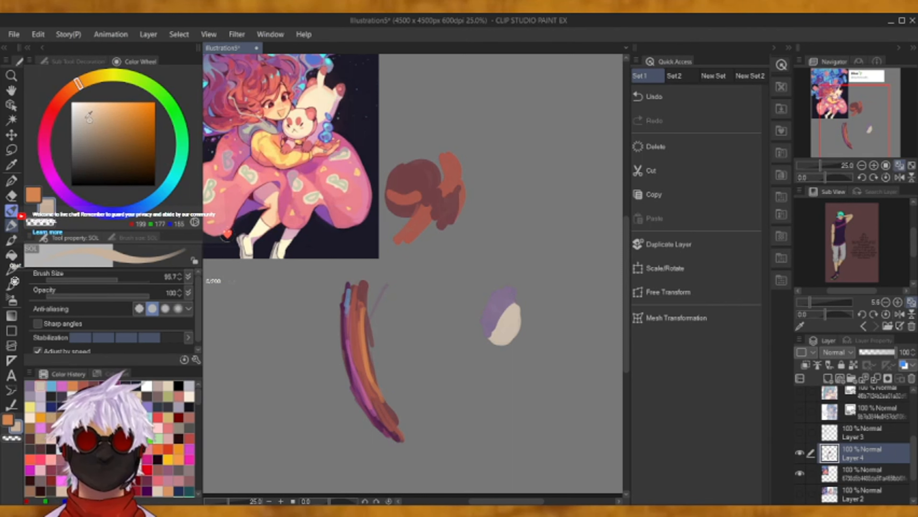
{"action": "left_click", "coordinate": [89, 127]}
{"action": "left_click_drag", "start_coordinate": [72, 89], "coordinate": [61, 96]}
{"action": "mouse_move", "coordinate": [510, 296]}
{"action": "left_mouse_down"}
{"action": "mouse_move", "coordinate": [483, 333]}
{"action": "mouse_move", "coordinate": [505, 304]}
{"action": "left_mouse_up"}
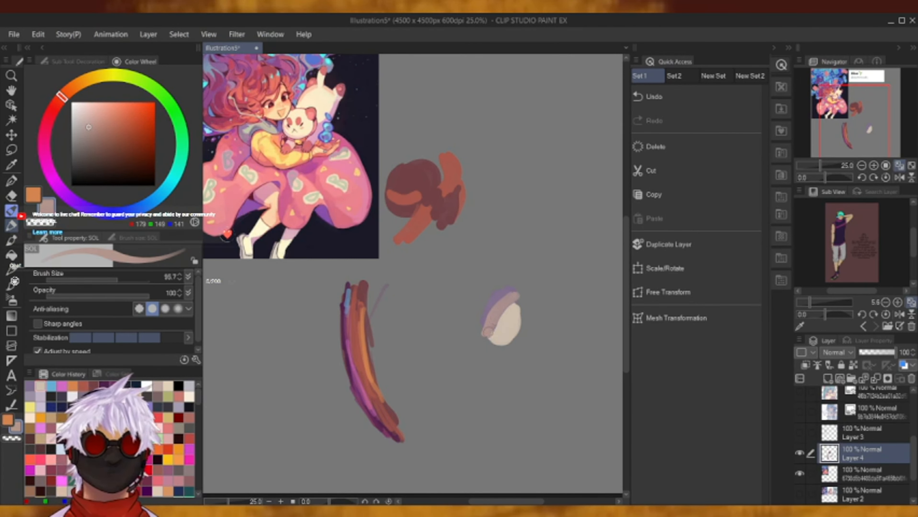
Warm the oval's transition with salmon, RGB 195, 129, 112, and overlap it with cream strokes, RGB 205, 189, 174.
{"action": "left_click", "coordinate": [106, 121]}
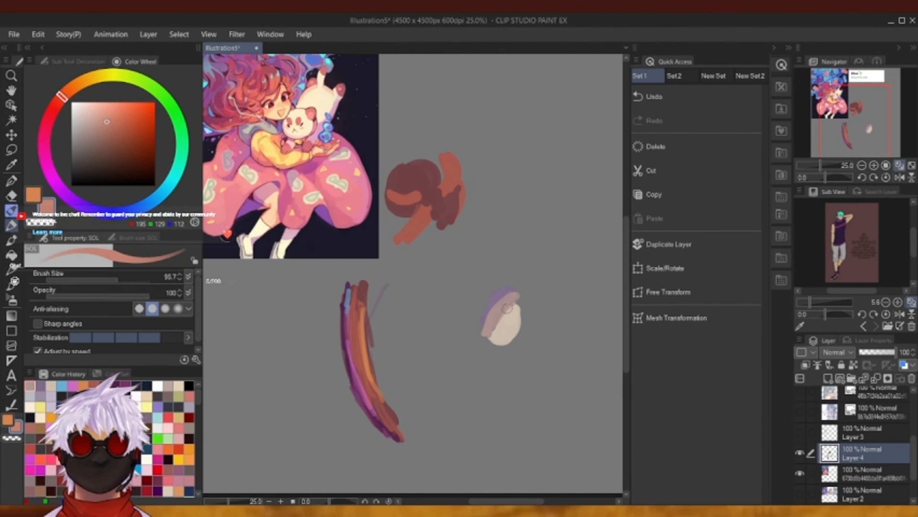
{"action": "mouse_move", "coordinate": [511, 300]}
{"action": "left_mouse_down"}
{"action": "mouse_move", "coordinate": [483, 333]}
{"action": "mouse_move", "coordinate": [518, 293]}
{"action": "left_mouse_up"}
{"action": "left_click", "coordinate": [59, 385]}
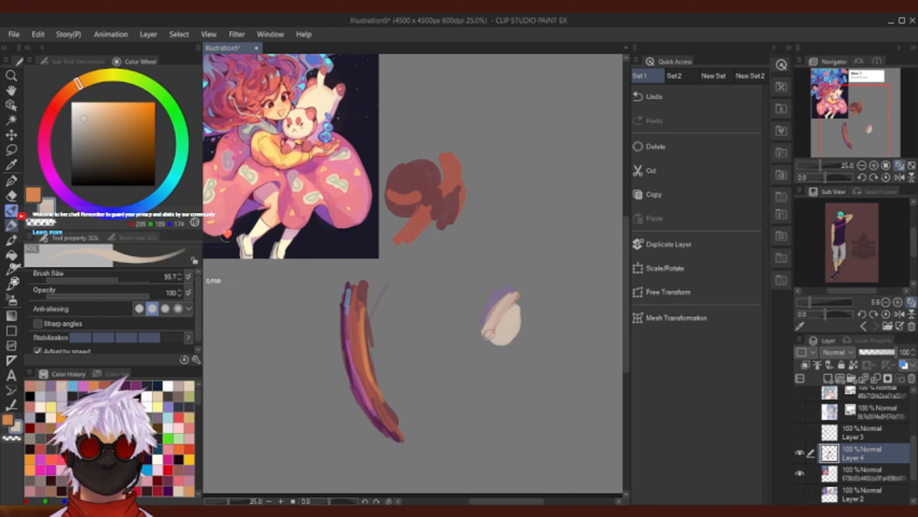
{"action": "mouse_move", "coordinate": [488, 334]}
{"action": "left_mouse_down"}
{"action": "mouse_move", "coordinate": [519, 295]}
{"action": "mouse_move", "coordinate": [499, 303]}
{"action": "left_mouse_up"}
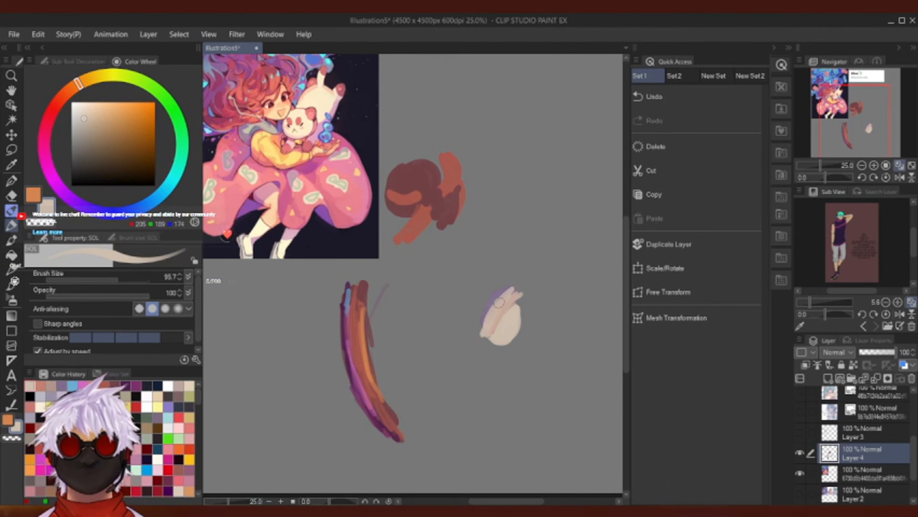
Create a layer above Layer 4 and cover the oval's upper left side with darker purple, shifting the color to RGB 100, 71, 145.
{"action": "left_click", "coordinate": [62, 385]}
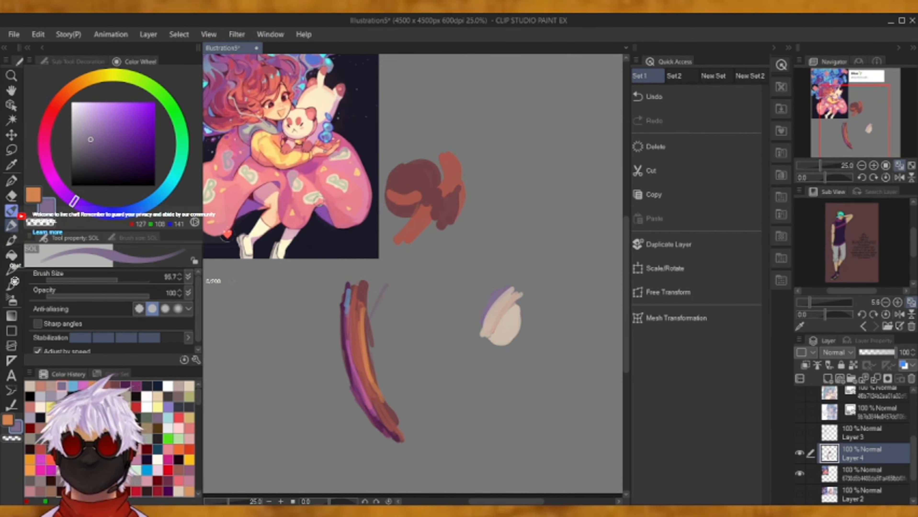
{"action": "left_click", "coordinate": [827, 378]}
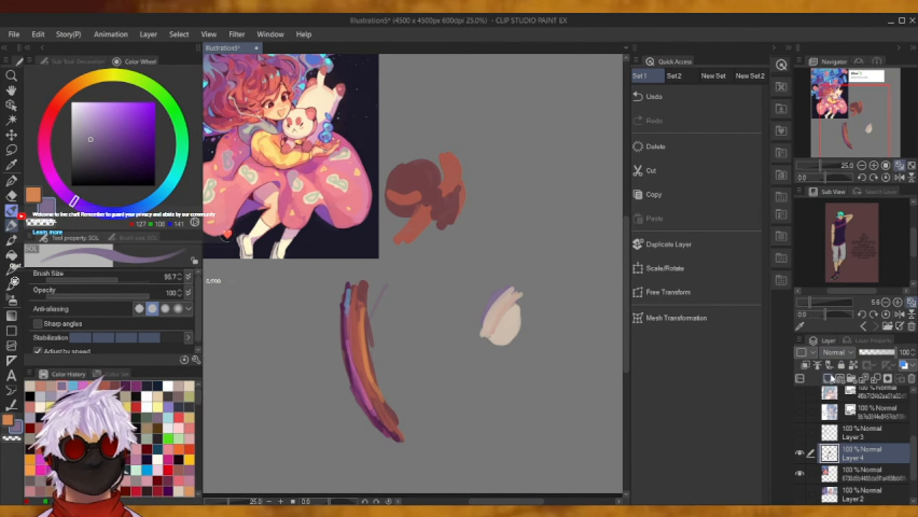
{"action": "left_click_drag", "start_coordinate": [92, 141], "coordinate": [101, 152]}
{"action": "mouse_move", "coordinate": [516, 297]}
{"action": "left_mouse_down"}
{"action": "mouse_move", "coordinate": [477, 334]}
{"action": "mouse_move", "coordinate": [506, 290]}
{"action": "mouse_move", "coordinate": [489, 304]}
{"action": "mouse_move", "coordinate": [482, 324]}
{"action": "left_mouse_up"}
{"action": "left_click", "coordinate": [115, 136]}
{"action": "left_click", "coordinate": [93, 205]}
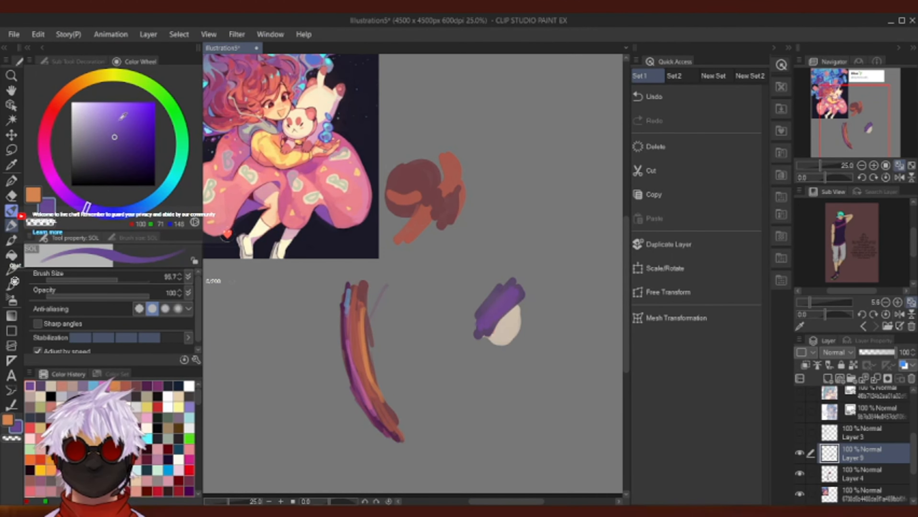
Fill out the purple shading on the oval and paint a pink band between it and the cream area.
{"action": "left_click_drag", "start_coordinate": [483, 329], "coordinate": [501, 291]}
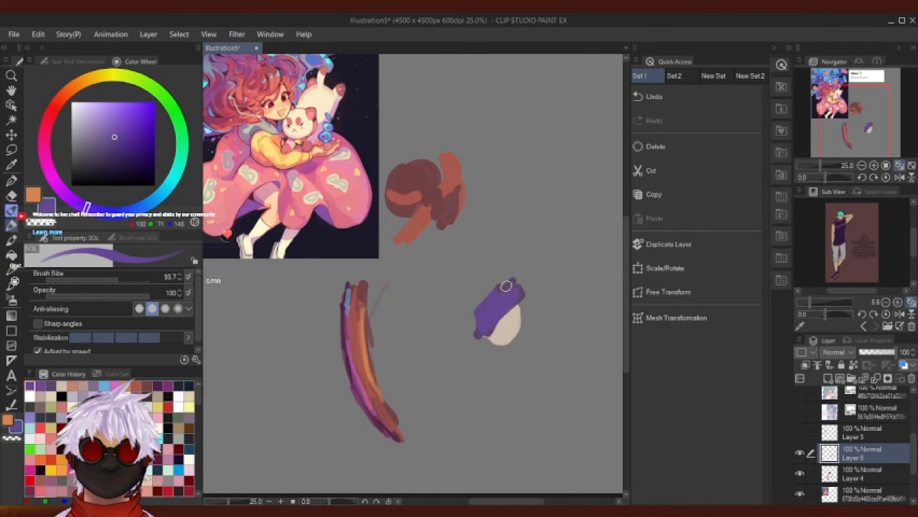
{"action": "left_click", "coordinate": [114, 126]}
{"action": "left_click", "coordinate": [44, 138]}
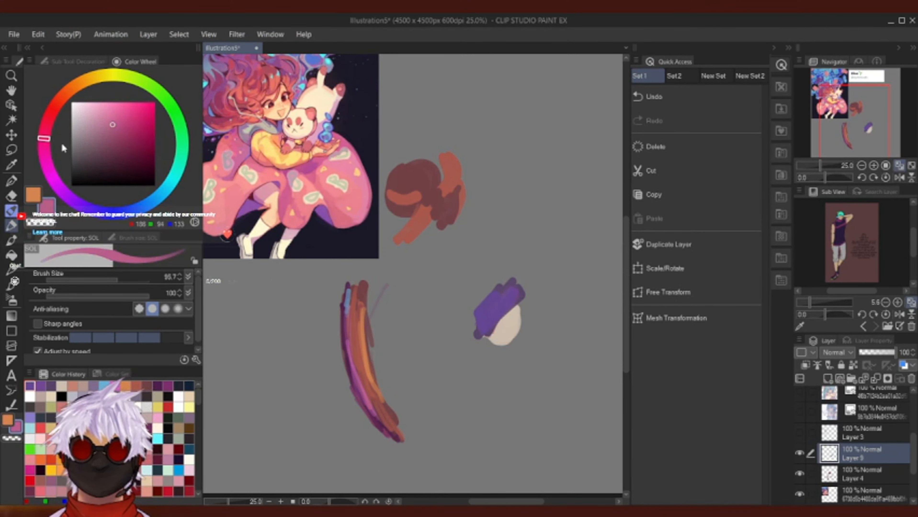
{"action": "mouse_move", "coordinate": [512, 296]}
{"action": "left_mouse_down"}
{"action": "mouse_move", "coordinate": [482, 330]}
{"action": "mouse_move", "coordinate": [514, 301]}
{"action": "mouse_move", "coordinate": [494, 320]}
{"action": "left_mouse_up"}
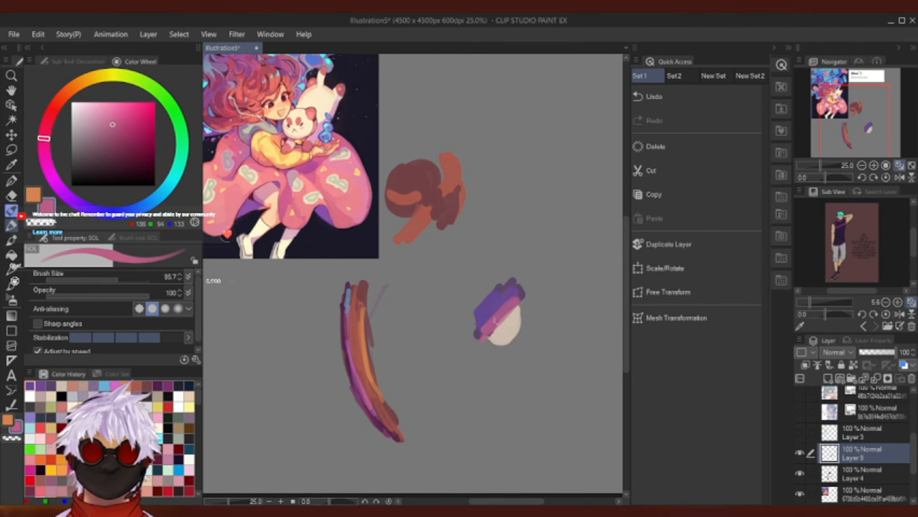
Clip Layer 9 to the layer below, set its blending mode to Multiply and lower its opacity to 43%.
{"action": "left_click", "coordinate": [804, 365]}
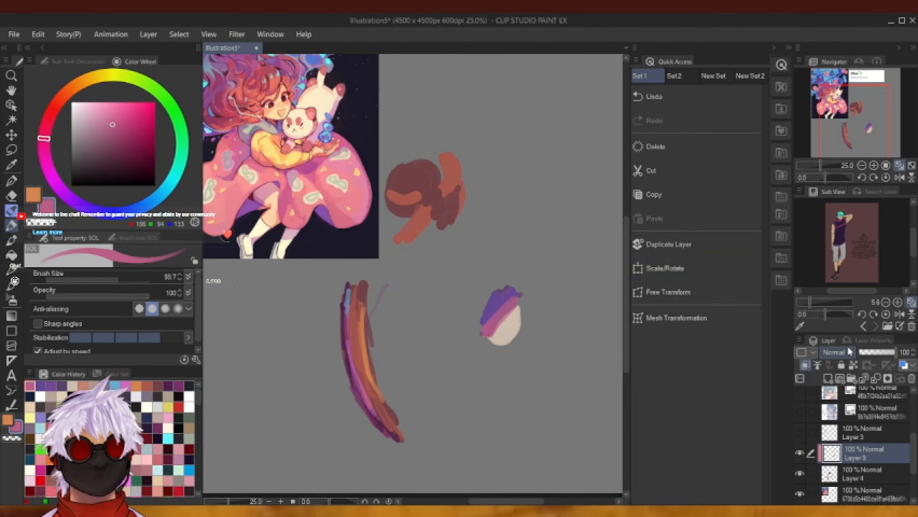
{"action": "left_click", "coordinate": [835, 353]}
{"action": "left_click", "coordinate": [836, 59]}
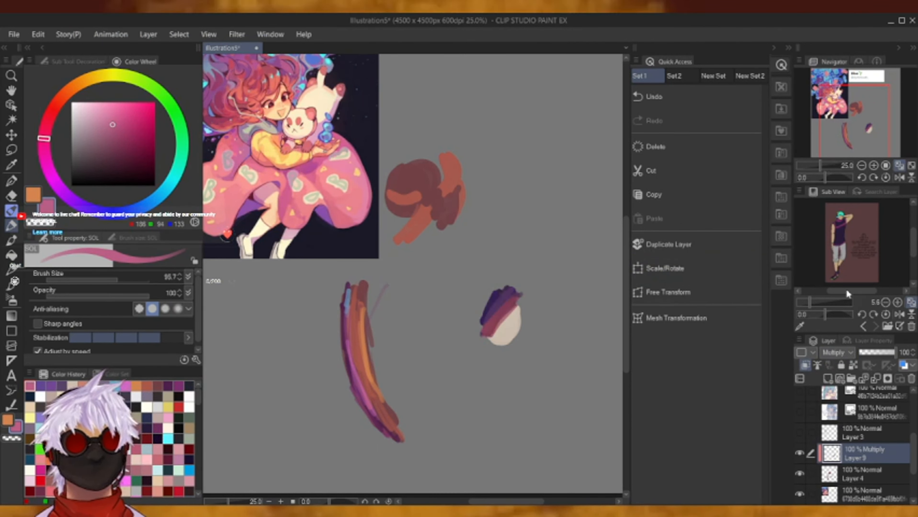
{"action": "left_click_drag", "start_coordinate": [876, 354], "coordinate": [875, 351]}
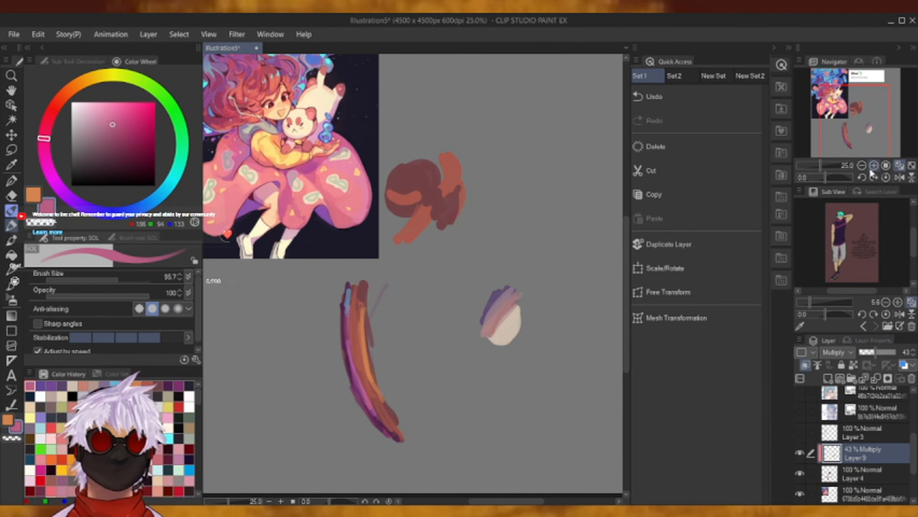
{"action": "scroll", "coordinate": [870, 133], "scroll_direction": "down", "scroll_amount": 2}
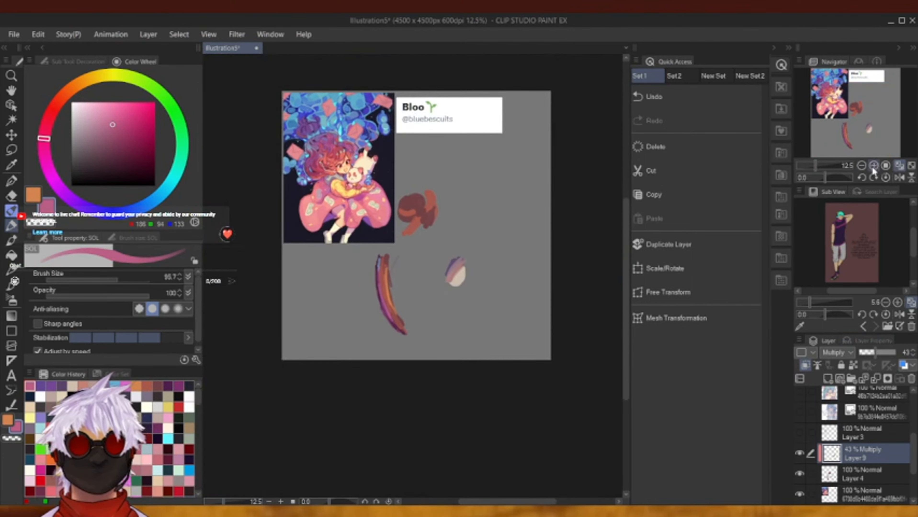
{"action": "scroll", "coordinate": [870, 133], "scroll_direction": "up", "scroll_amount": 2}
Switch to the ULLE decoration brush for working on Layer 9.
{"action": "left_click", "coordinate": [77, 61]}
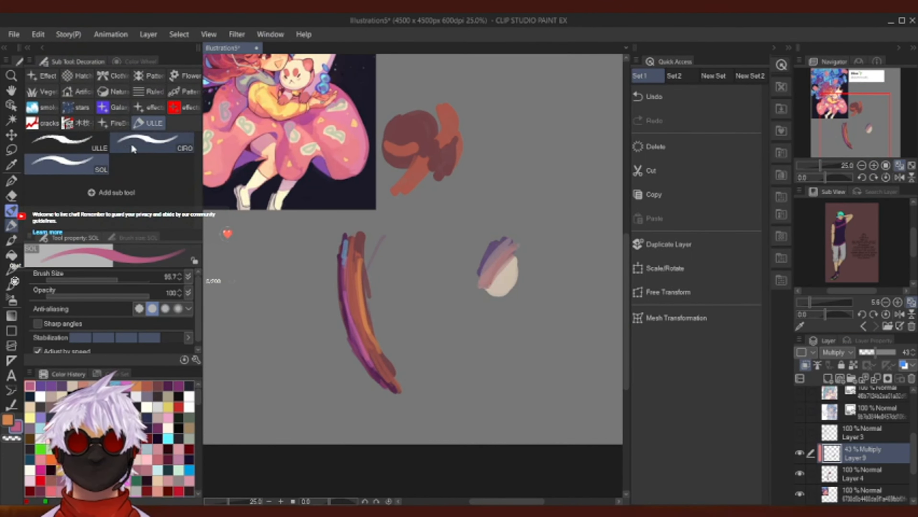
{"action": "left_click", "coordinate": [147, 142]}
{"action": "left_click", "coordinate": [64, 141]}
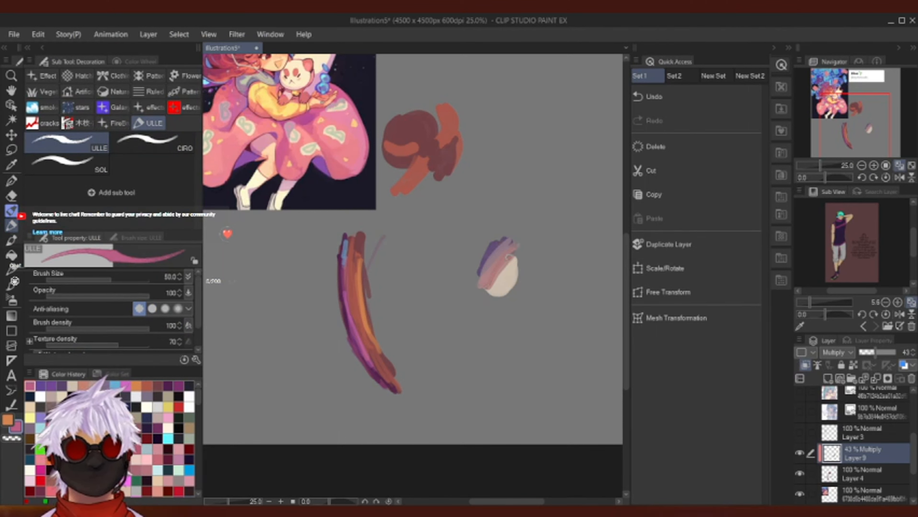
{"action": "mouse_move", "coordinate": [512, 261]}
{"action": "left_mouse_down"}
{"action": "mouse_move", "coordinate": [487, 301]}
{"action": "mouse_move", "coordinate": [496, 295]}
{"action": "left_mouse_up"}
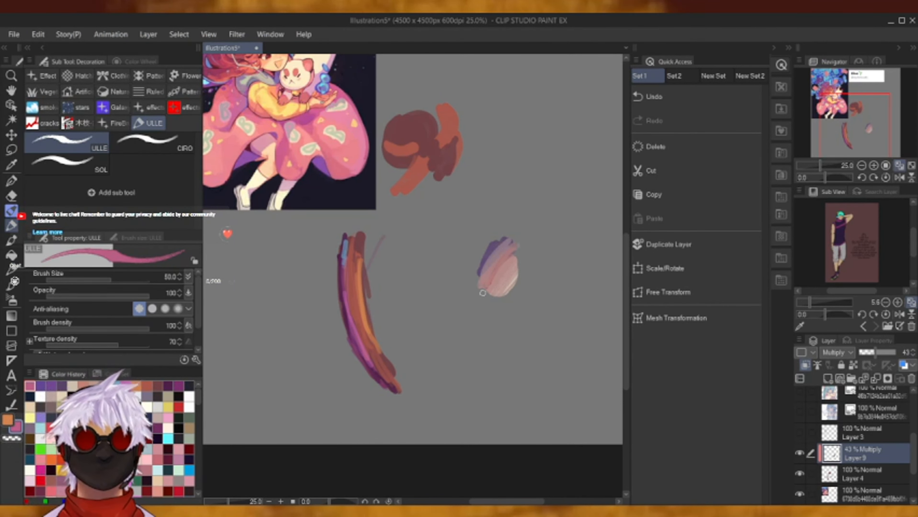
{"action": "left_click", "coordinate": [875, 378]}
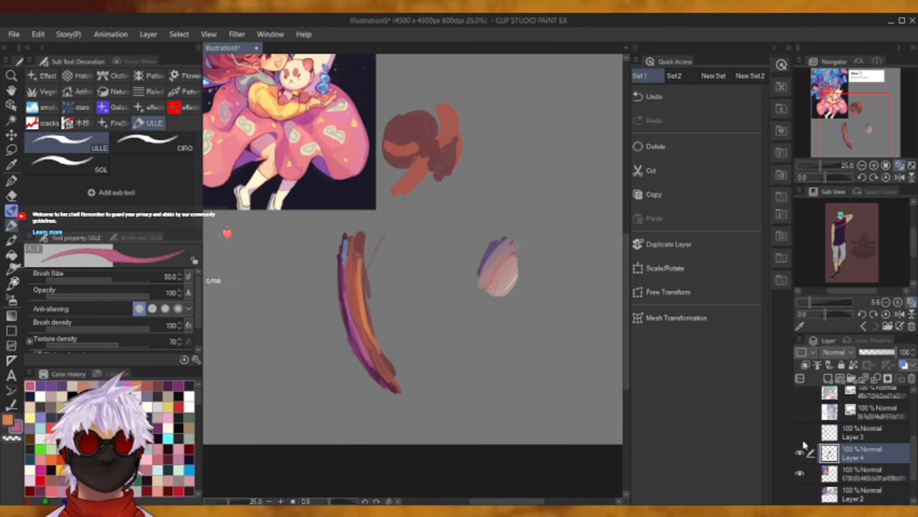
{"action": "left_click", "coordinate": [715, 101]}
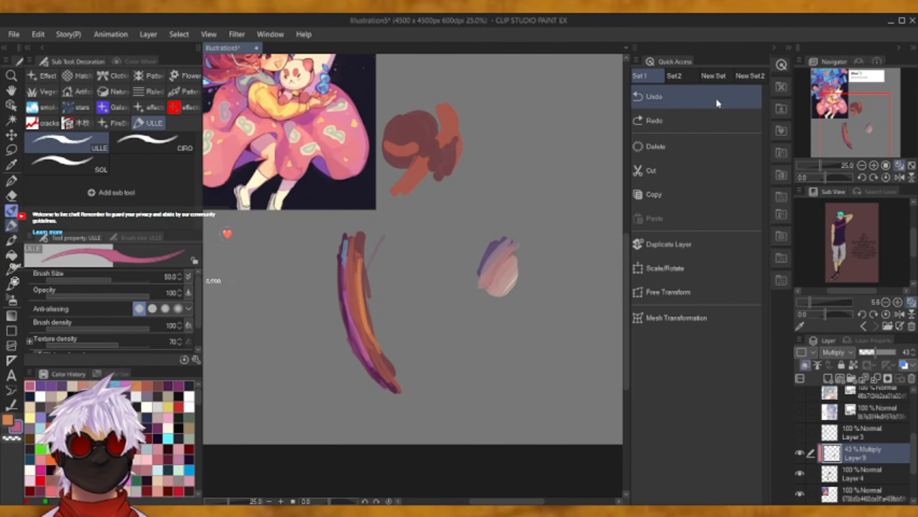
{"action": "left_click", "coordinate": [719, 104]}
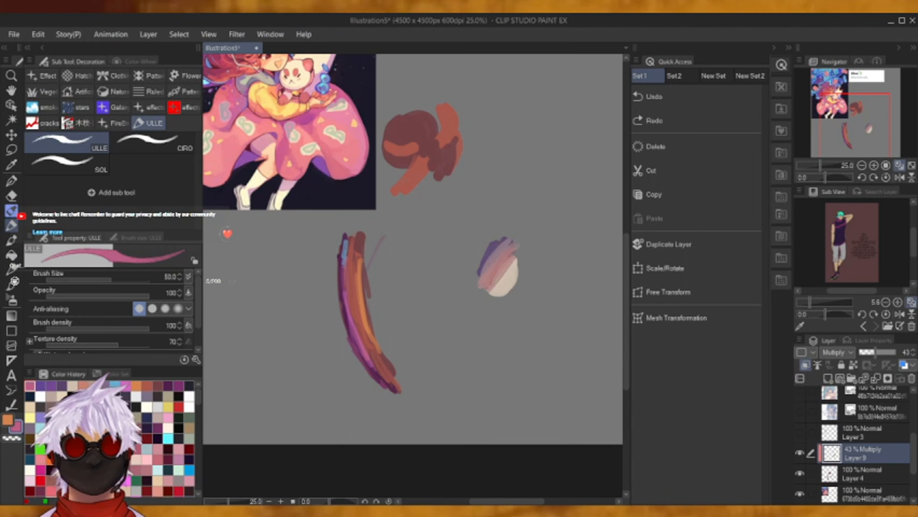
Brush more pink along the oval's transition with ULLE, and soften the shading using the Blur tool at size 190.9.
{"action": "left_click_drag", "start_coordinate": [509, 252], "coordinate": [482, 284]}
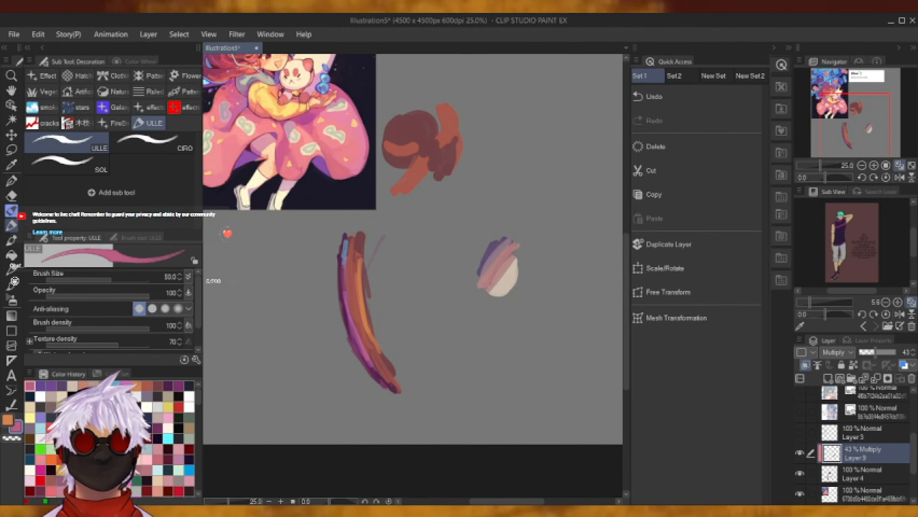
{"action": "scroll", "coordinate": [199, 330], "scroll_direction": "down", "scroll_amount": 2}
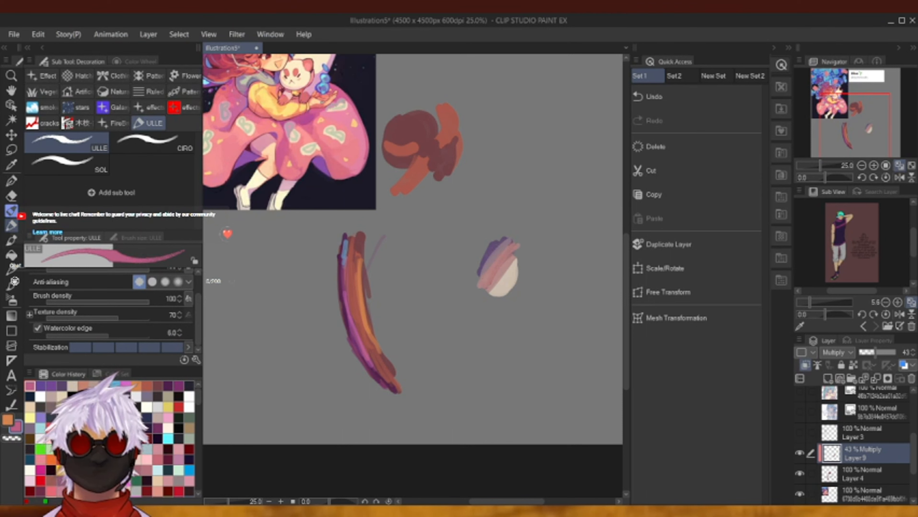
{"action": "left_click", "coordinate": [12, 240]}
{"action": "left_click", "coordinate": [165, 101]}
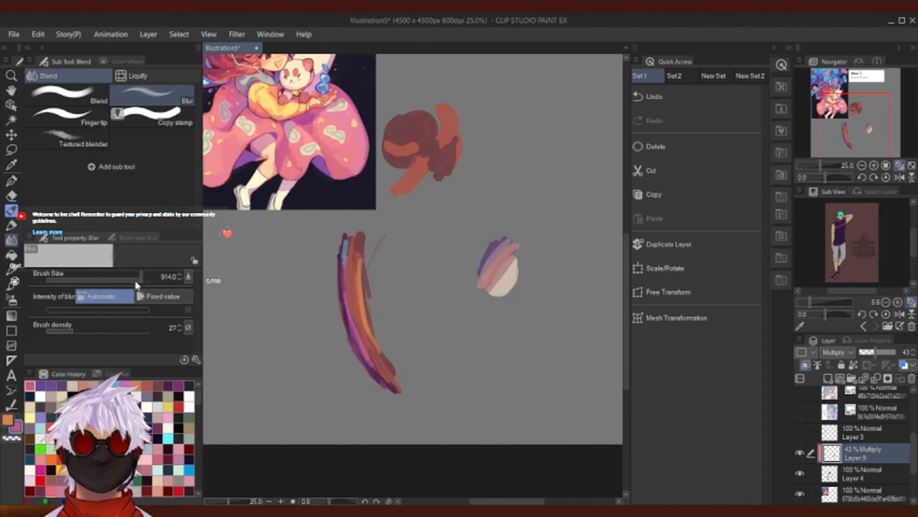
{"action": "mouse_move", "coordinate": [491, 253]}
{"action": "left_mouse_down"}
{"action": "mouse_move", "coordinate": [477, 278]}
{"action": "mouse_move", "coordinate": [506, 253]}
{"action": "left_mouse_up"}
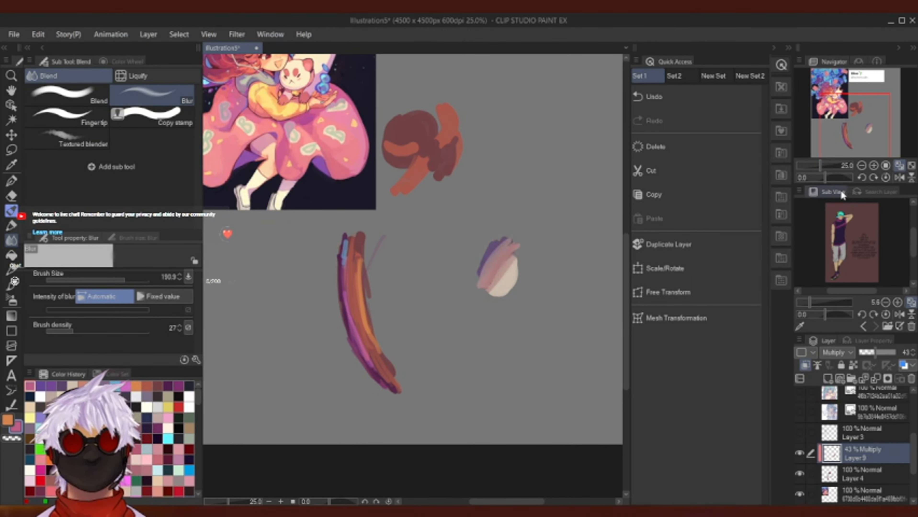
Lower Layer 9's opacity to 32%, merge it down into Layer 4 and hide the merged layer.
{"action": "left_click_drag", "start_coordinate": [875, 357], "coordinate": [870, 352]}
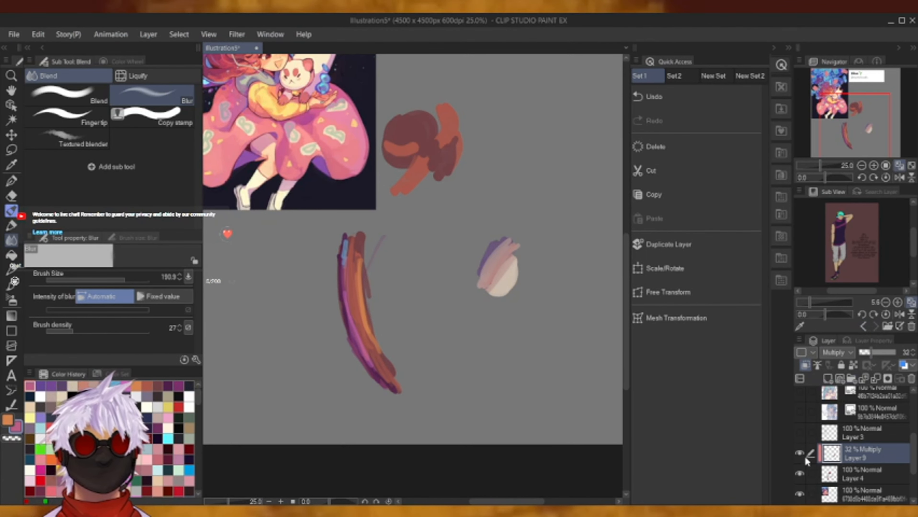
{"action": "left_click", "coordinate": [876, 378]}
{"action": "left_click", "coordinate": [799, 453]}
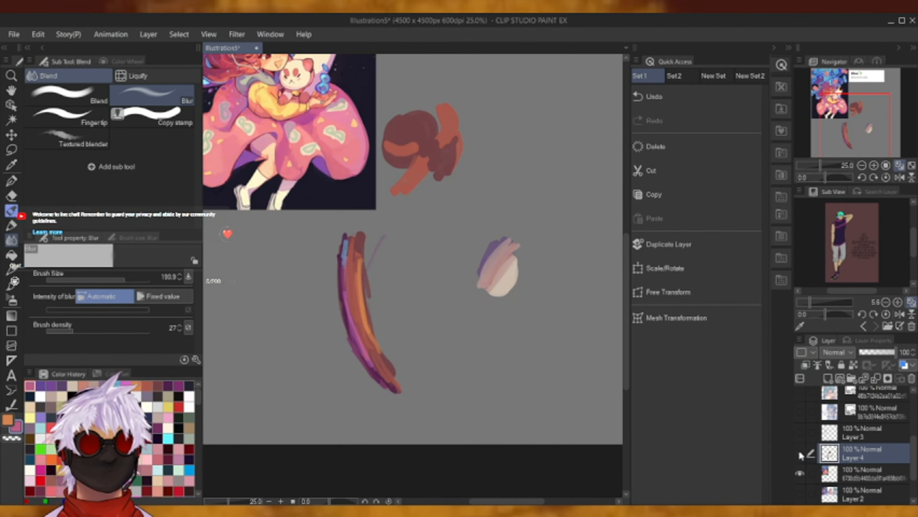
Switch to the SOL decoration brush and choose a dark grey, RGB 36, 36, 36, as the drawing color.
{"action": "left_click_drag", "start_coordinate": [859, 124], "coordinate": [860, 116]}
{"action": "double_click", "coordinate": [862, 165]}
{"action": "left_click", "coordinate": [874, 165]}
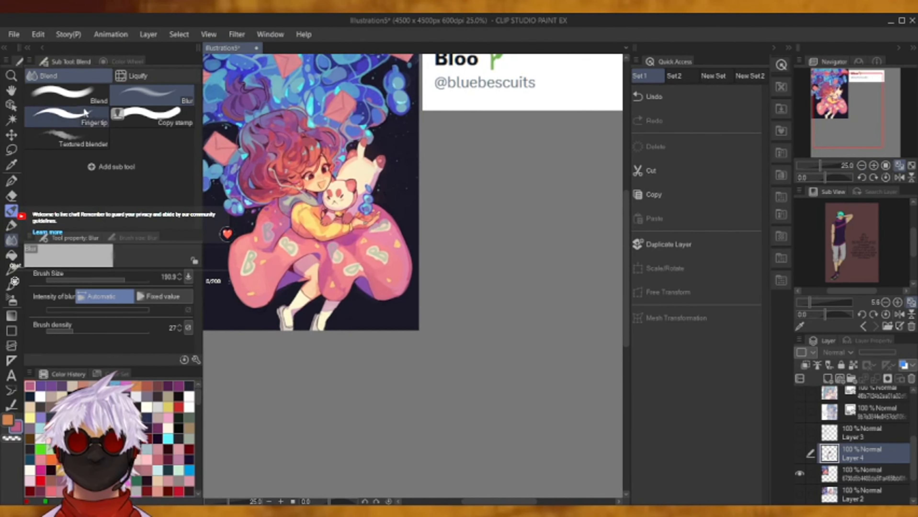
{"action": "left_click", "coordinate": [15, 206]}
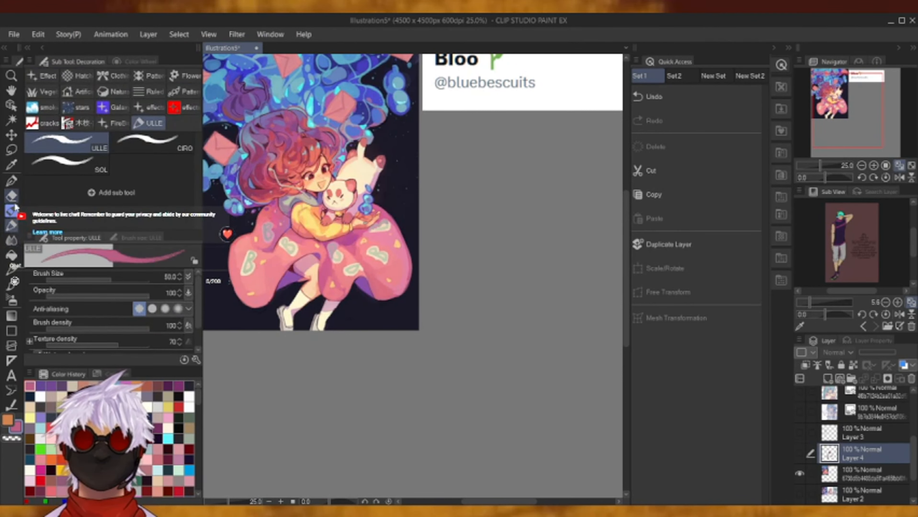
{"action": "left_click", "coordinate": [101, 168]}
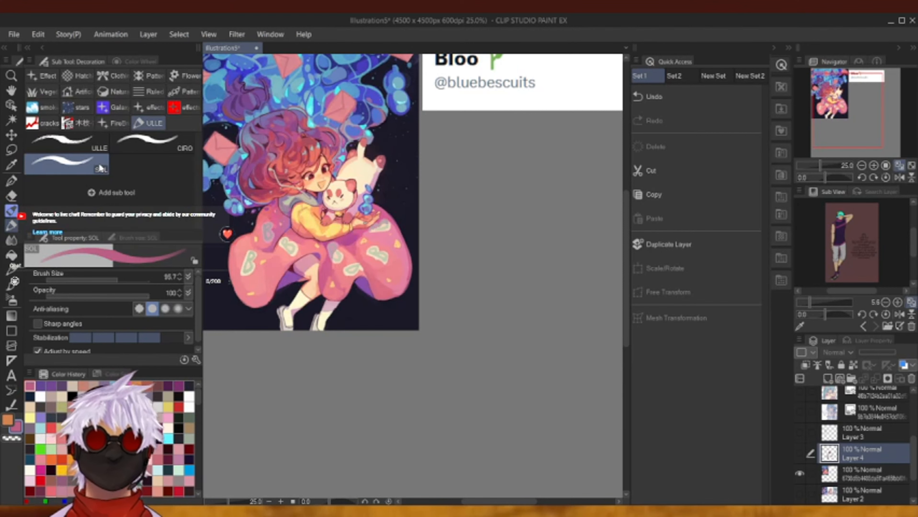
{"action": "left_click", "coordinate": [134, 61]}
{"action": "mouse_move", "coordinate": [103, 169]}
{"action": "left_mouse_down"}
{"action": "mouse_move", "coordinate": [71, 162]}
{"action": "mouse_move", "coordinate": [72, 174]}
{"action": "left_mouse_up"}
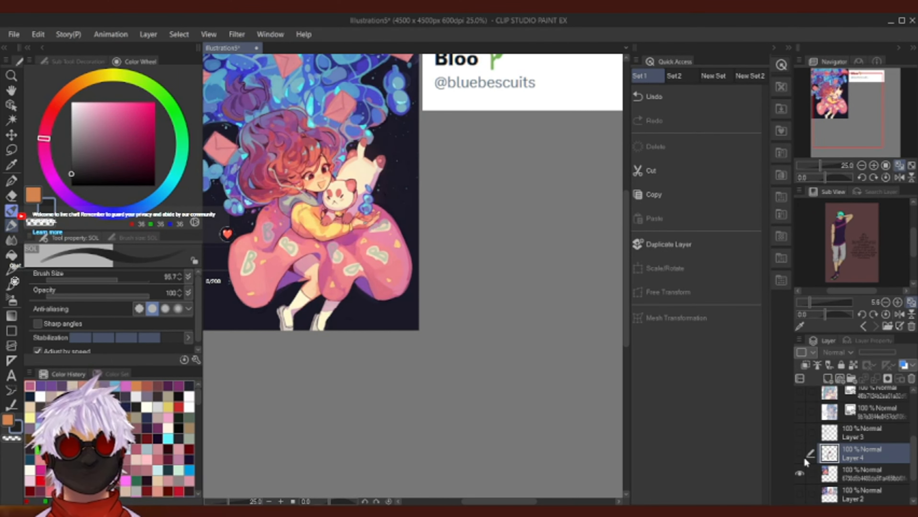
{"action": "left_click", "coordinate": [872, 165]}
{"action": "left_click", "coordinate": [872, 165]}
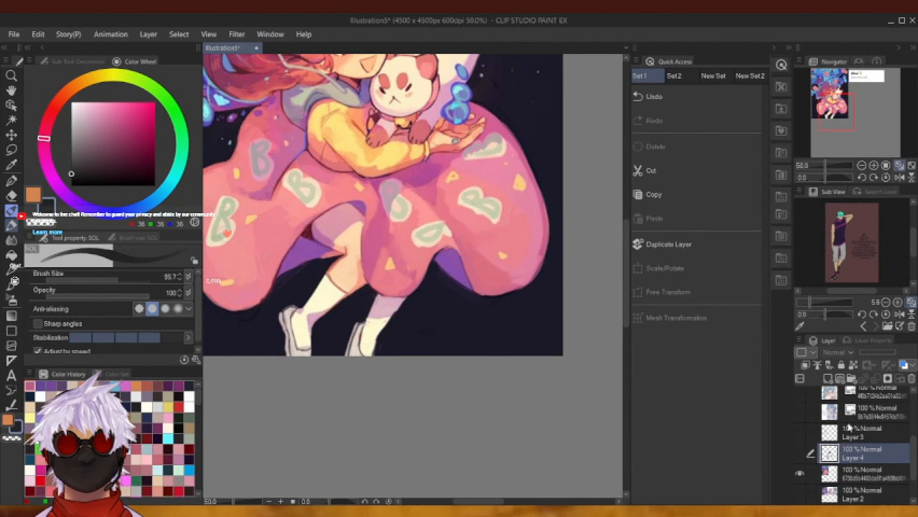
Hide the pink-dress reference illustration and review the practice strokes on Layer 4, leaving that layer hidden.
{"action": "left_click", "coordinate": [799, 475]}
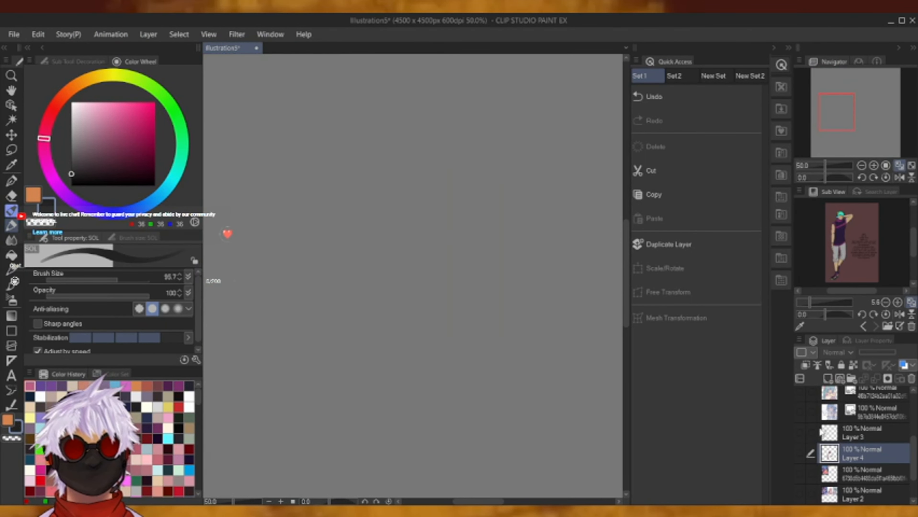
{"action": "left_click", "coordinate": [800, 455]}
{"action": "left_click", "coordinate": [861, 165]}
{"action": "left_click", "coordinate": [861, 165]}
{"action": "left_click", "coordinate": [861, 166]}
{"action": "left_click", "coordinate": [862, 165]}
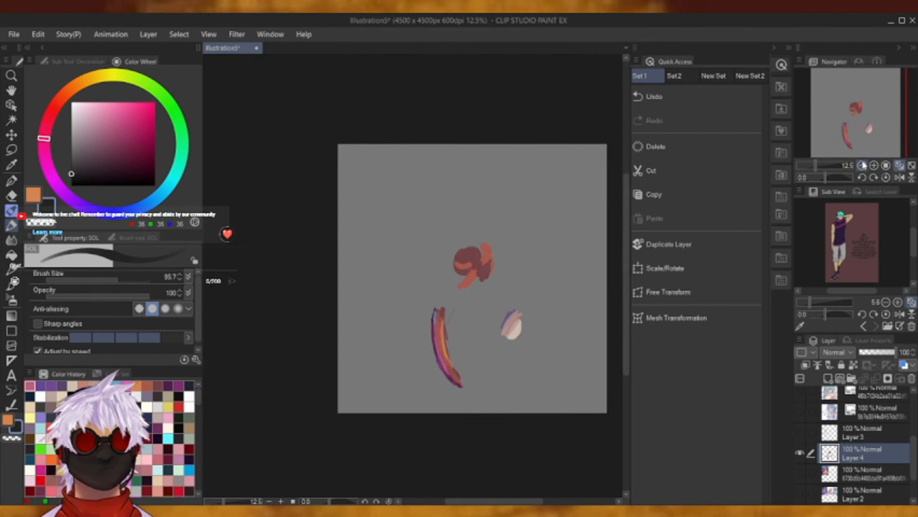
{"action": "left_click", "coordinate": [798, 452]}
Show the blue-haired character reference illustration and make its layer active.
{"action": "left_click", "coordinate": [799, 411]}
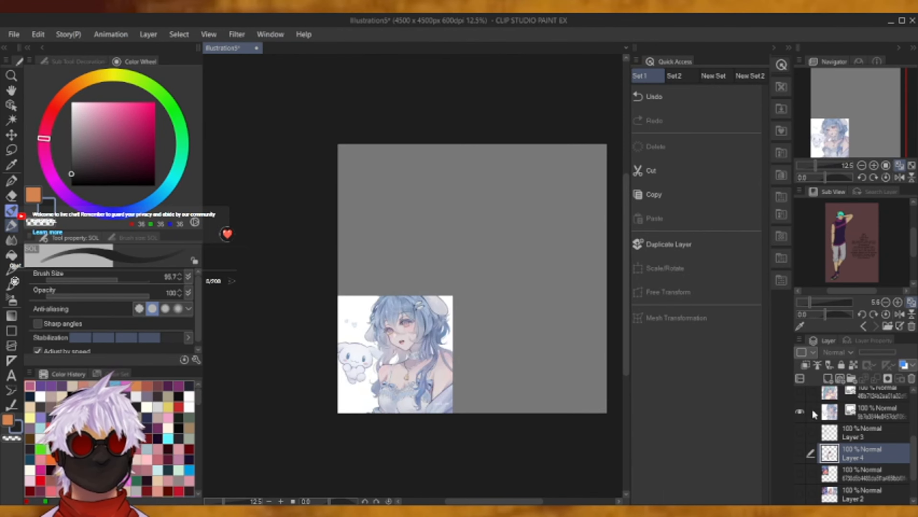
{"action": "left_click", "coordinate": [833, 431]}
{"action": "left_click", "coordinate": [835, 409]}
{"action": "left_click", "coordinate": [873, 166]}
{"action": "left_click", "coordinate": [873, 166]}
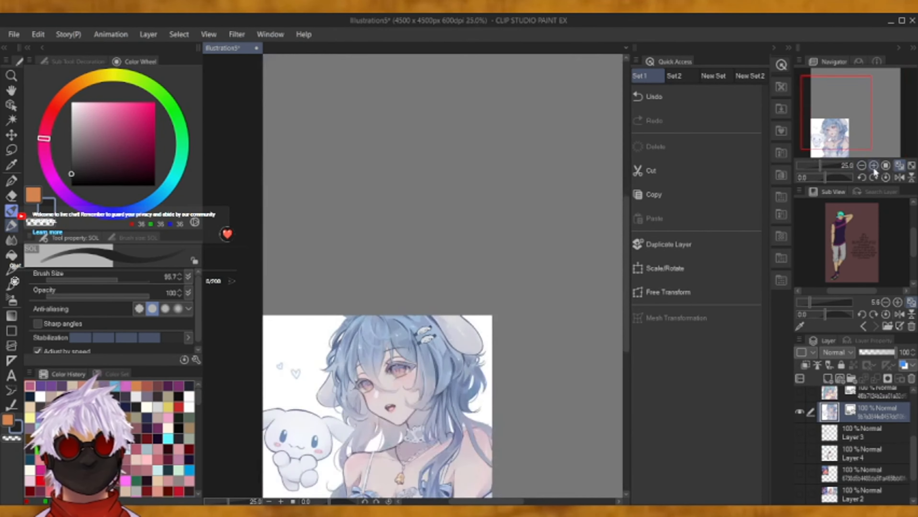
{"action": "left_click", "coordinate": [874, 166]}
{"action": "left_click_drag", "start_coordinate": [869, 122], "coordinate": [841, 134]}
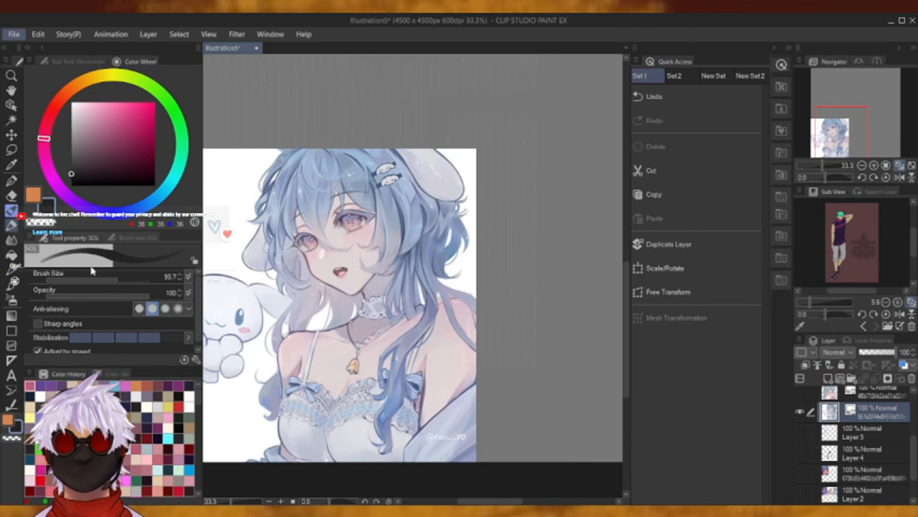
Bring the artist's credit banner image into the canvas and enlarge it.
{"action": "key", "text": "alt+Tab"}
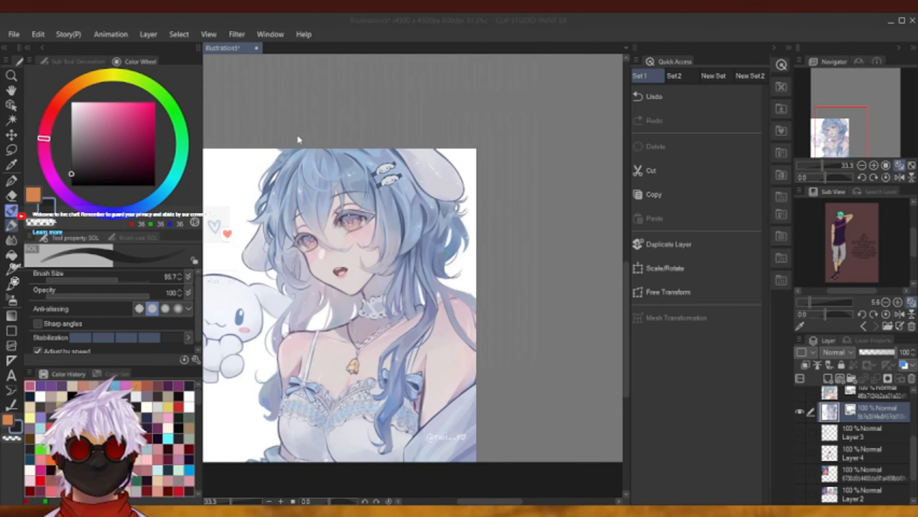
{"action": "left_click_drag", "start_coordinate": [515, 349], "coordinate": [514, 348]}
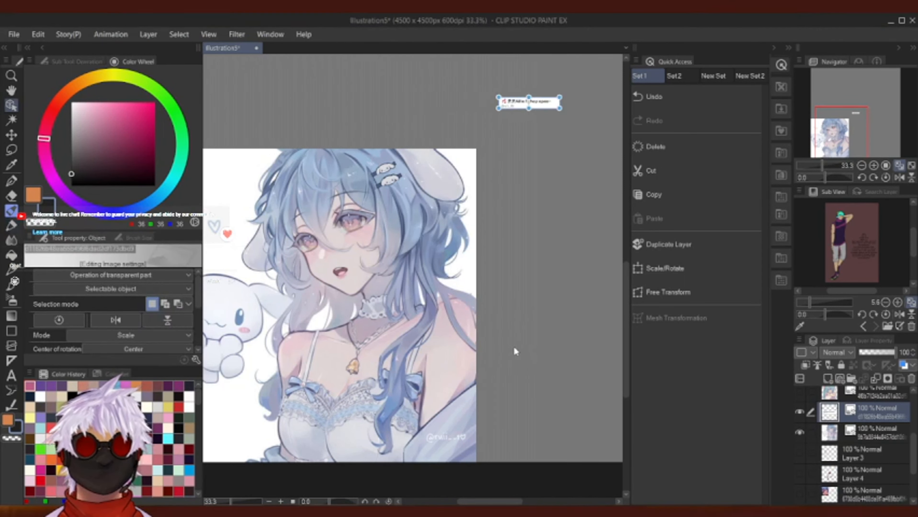
{"action": "left_click_drag", "start_coordinate": [560, 109], "coordinate": [668, 239]}
{"action": "left_click_drag", "start_coordinate": [539, 127], "coordinate": [348, 105]}
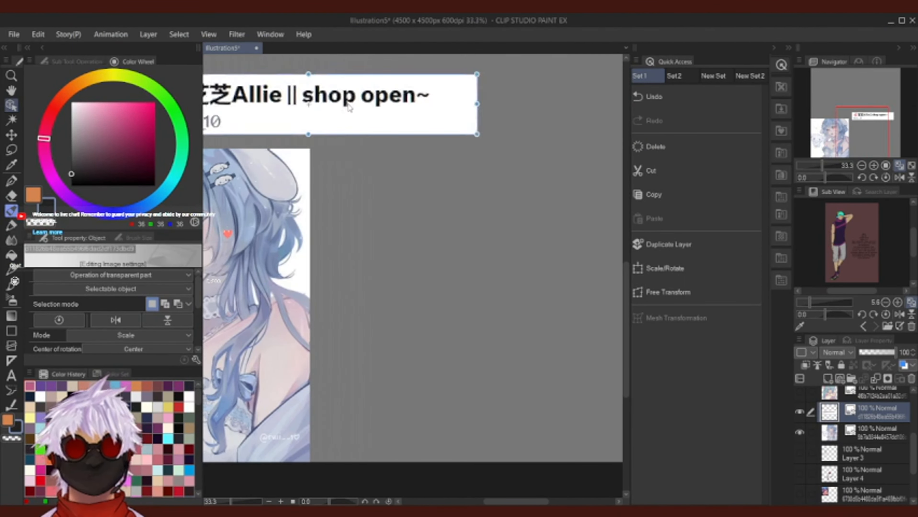
Place the credit banner along the upper edge of the blue-haired illustration and resize it to match the illustration's width.
{"action": "left_click", "coordinate": [861, 166]}
{"action": "left_click", "coordinate": [861, 166]}
{"action": "left_click", "coordinate": [861, 166]}
{"action": "left_click_drag", "start_coordinate": [864, 137], "coordinate": [846, 145]}
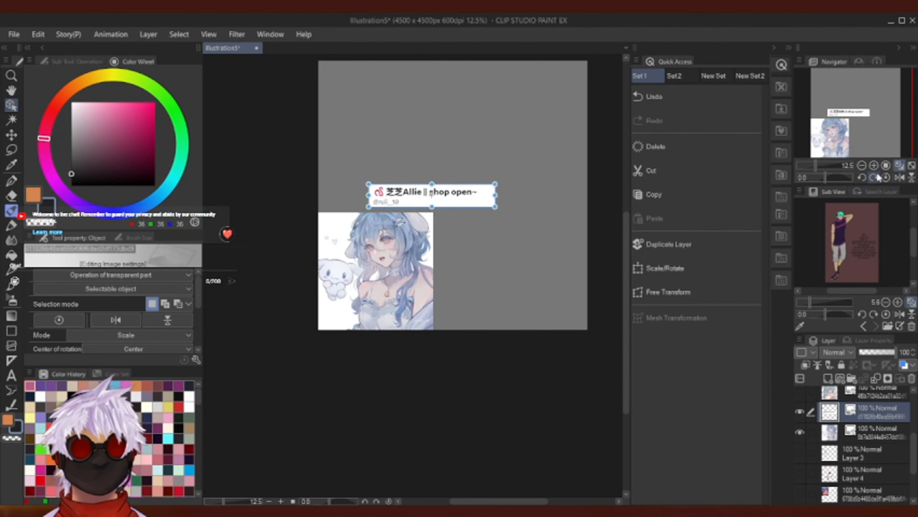
{"action": "left_click", "coordinate": [873, 165]}
{"action": "left_click", "coordinate": [873, 165]}
{"action": "left_click_drag", "start_coordinate": [520, 114], "coordinate": [419, 126]}
{"action": "left_click_drag", "start_coordinate": [475, 128], "coordinate": [453, 131]}
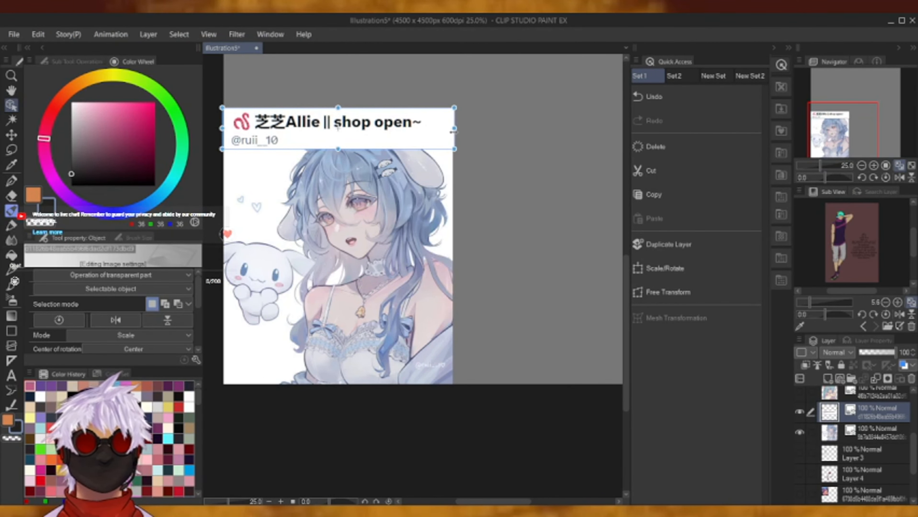
{"action": "left_click", "coordinate": [873, 165]}
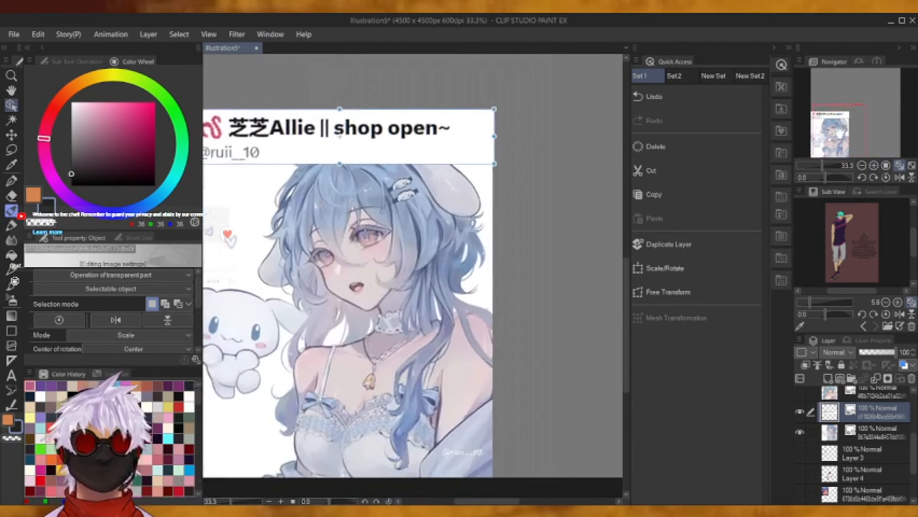
Merge the credit banner into the blue-haired illustration's layer and add a new blank layer above it.
{"action": "left_click_drag", "start_coordinate": [339, 135], "coordinate": [351, 116]}
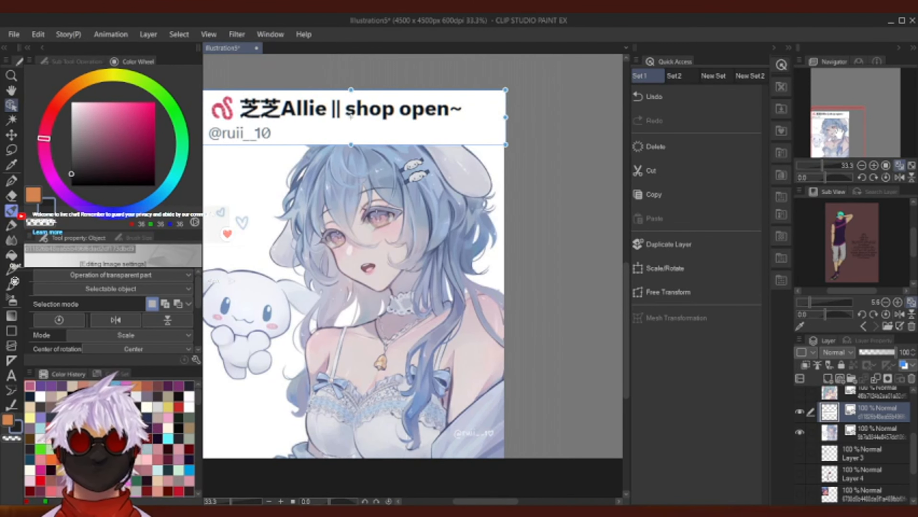
{"action": "left_click", "coordinate": [876, 379]}
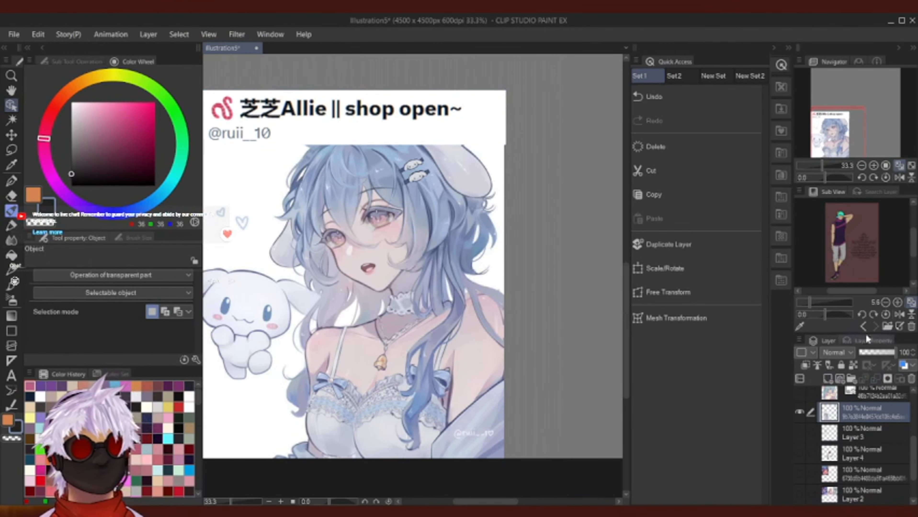
{"action": "left_click", "coordinate": [828, 379]}
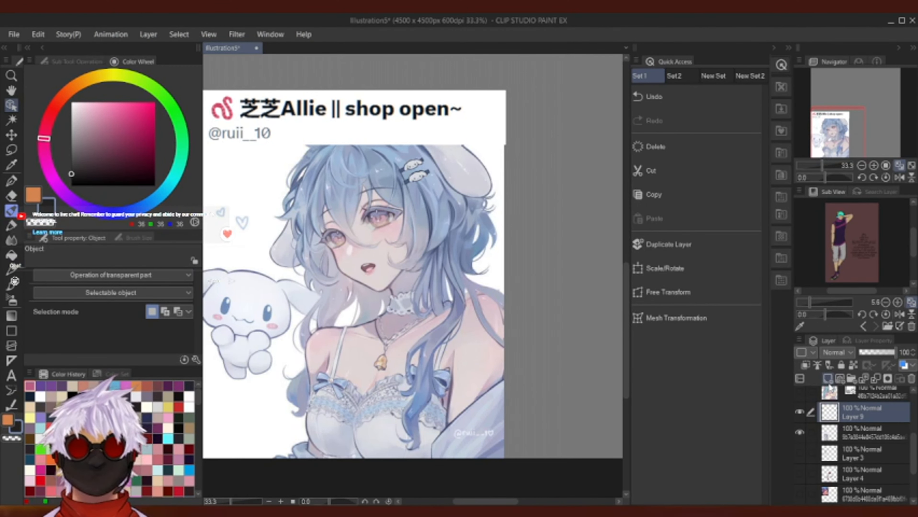
Lower the reference illustration layer's opacity to 34% and make the blank layer above it active.
{"action": "left_click", "coordinate": [873, 166]}
{"action": "left_click", "coordinate": [861, 138]}
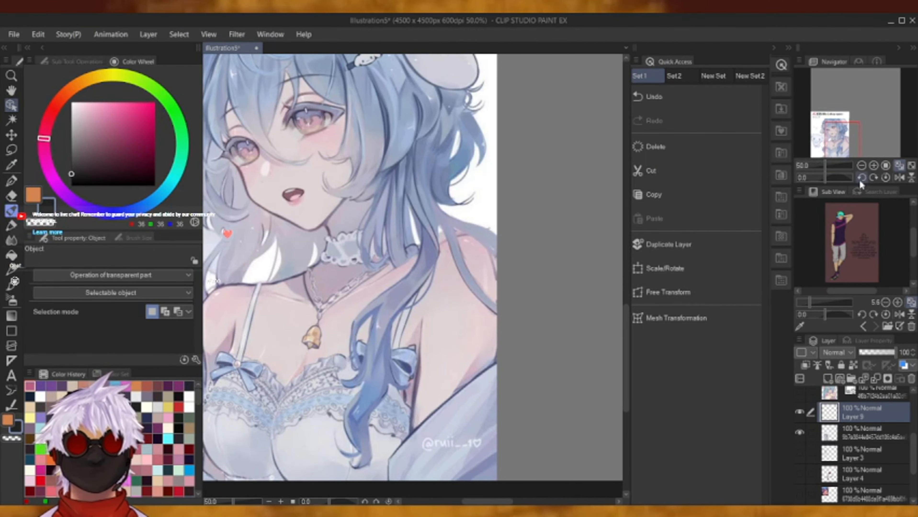
{"action": "left_click", "coordinate": [861, 165]}
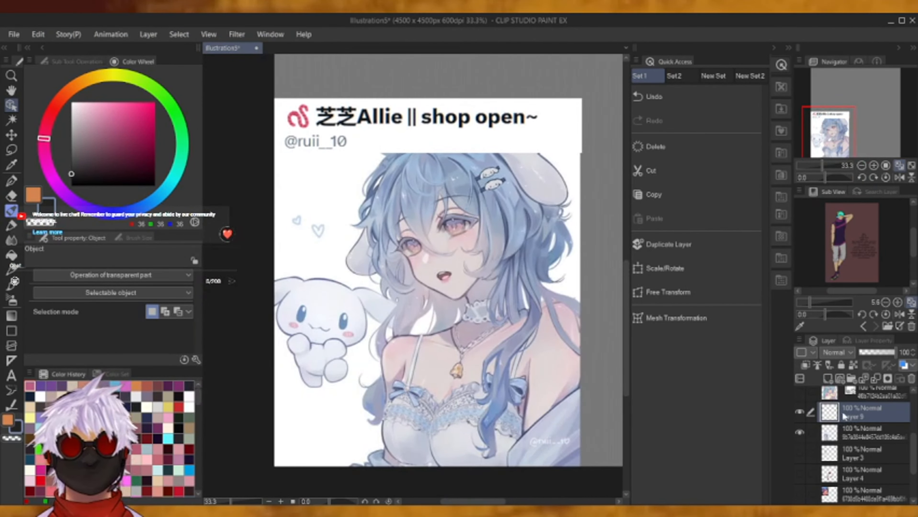
{"action": "left_click", "coordinate": [843, 432]}
{"action": "left_click_drag", "start_coordinate": [866, 352], "coordinate": [871, 353]}
{"action": "left_click", "coordinate": [836, 413]}
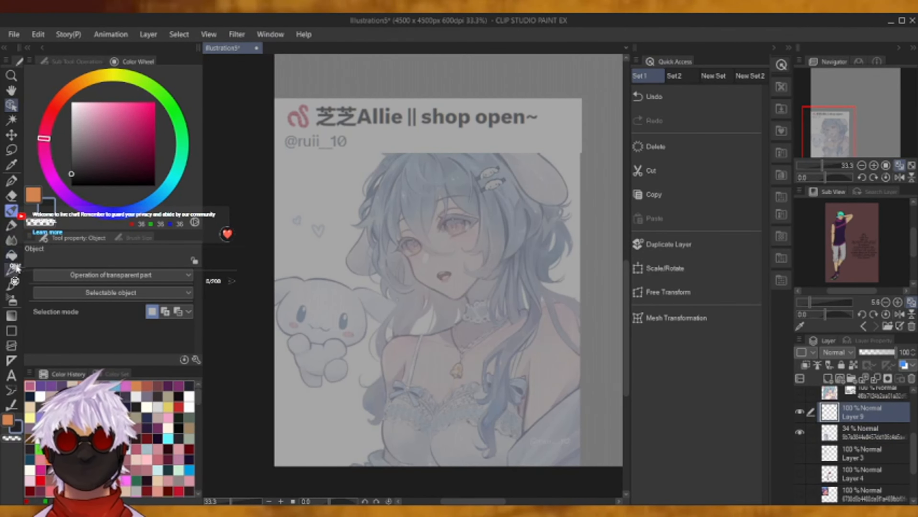
Choose the SOL decoration brush and set its size to 15.2 and its opacity to 83.
{"action": "left_click", "coordinate": [11, 255]}
{"action": "left_click", "coordinate": [11, 225]}
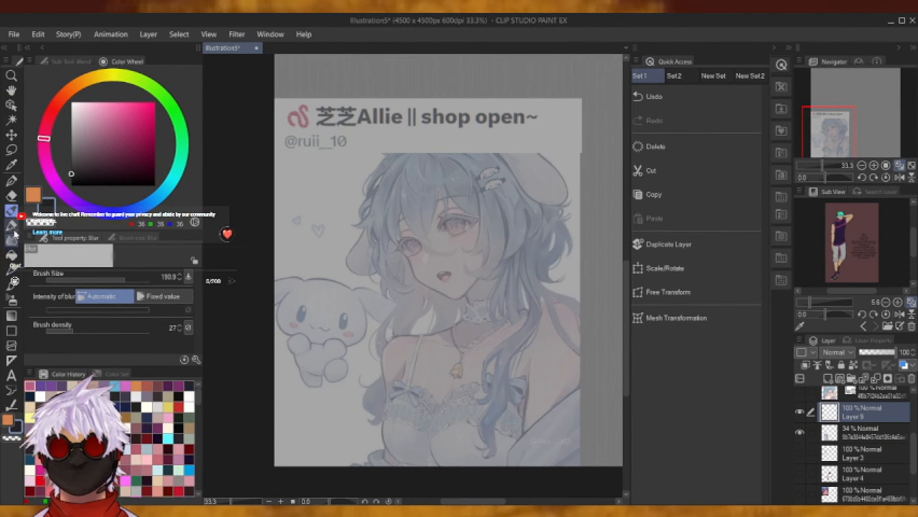
{"action": "left_click", "coordinate": [92, 58]}
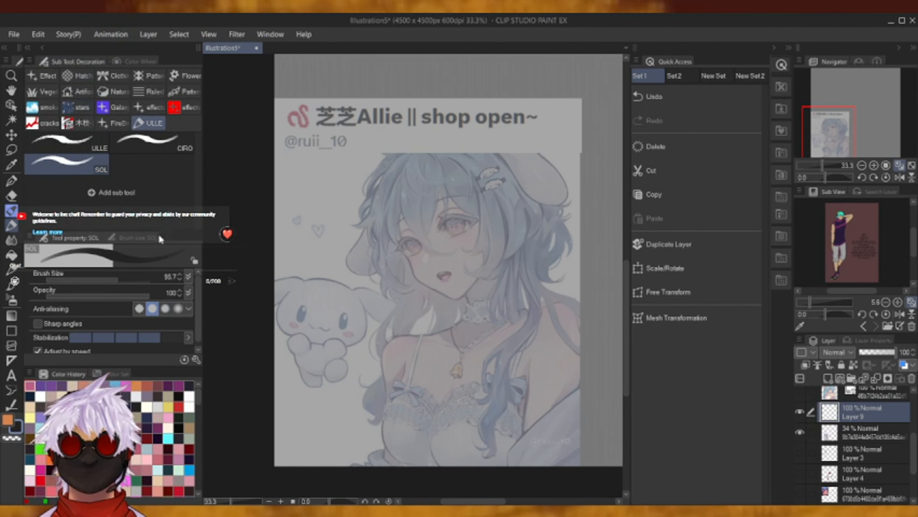
{"action": "left_click_drag", "start_coordinate": [114, 282], "coordinate": [105, 266]}
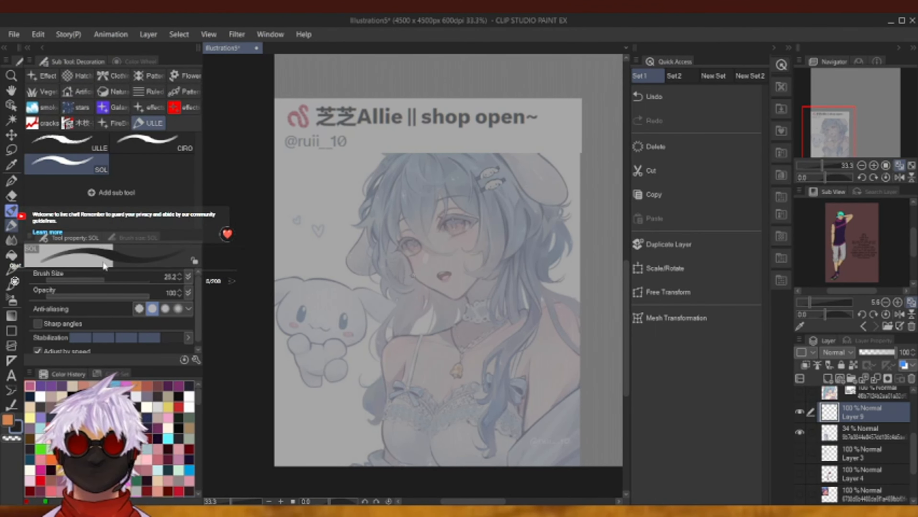
{"action": "left_click", "coordinate": [132, 291]}
{"action": "left_click_drag", "start_coordinate": [107, 278], "coordinate": [98, 281]}
Trace the inner arm line beside the dress bow and the shoulder-to-outer-arm contour of that same arm.
{"action": "left_click", "coordinate": [873, 166]}
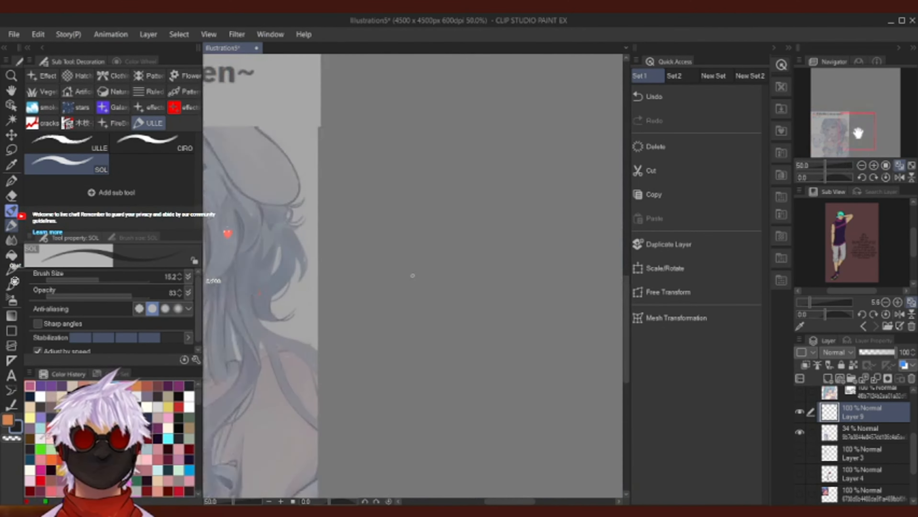
{"action": "left_click", "coordinate": [872, 166]}
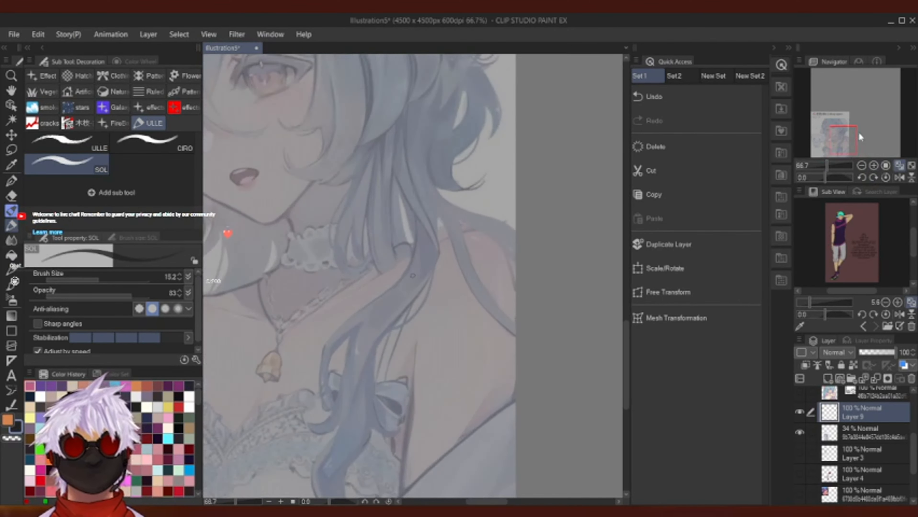
{"action": "mouse_move", "coordinate": [439, 247]}
{"action": "left_mouse_down"}
{"action": "mouse_move", "coordinate": [424, 371]}
{"action": "mouse_move", "coordinate": [433, 296]}
{"action": "left_mouse_up"}
{"action": "left_click_drag", "start_coordinate": [423, 373], "coordinate": [417, 459]}
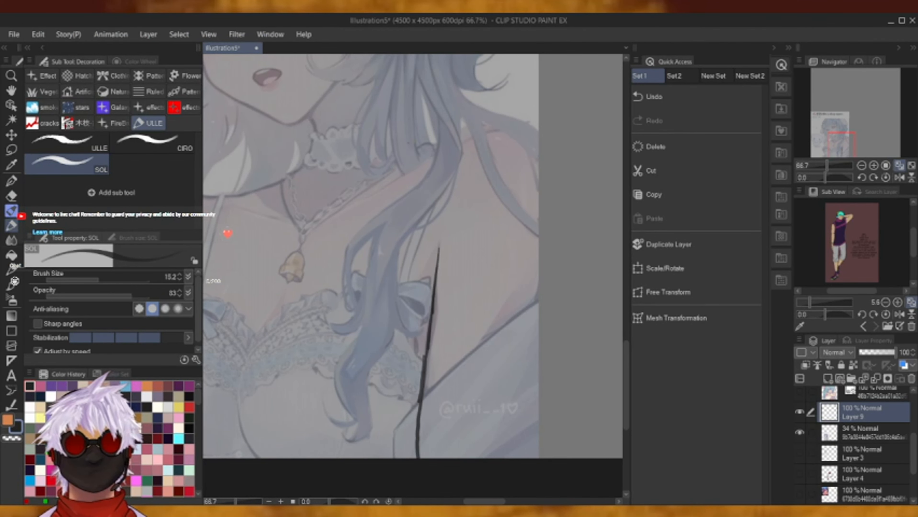
{"action": "mouse_move", "coordinate": [397, 177]}
{"action": "left_mouse_down"}
{"action": "mouse_move", "coordinate": [449, 148]}
{"action": "mouse_move", "coordinate": [510, 135]}
{"action": "mouse_move", "coordinate": [543, 217]}
{"action": "mouse_move", "coordinate": [539, 301]}
{"action": "left_mouse_up"}
Try to trace the contour from the neck over the shoulder and down the arm beside the white plush character.
{"action": "left_click_drag", "start_coordinate": [853, 136], "coordinate": [831, 132]}
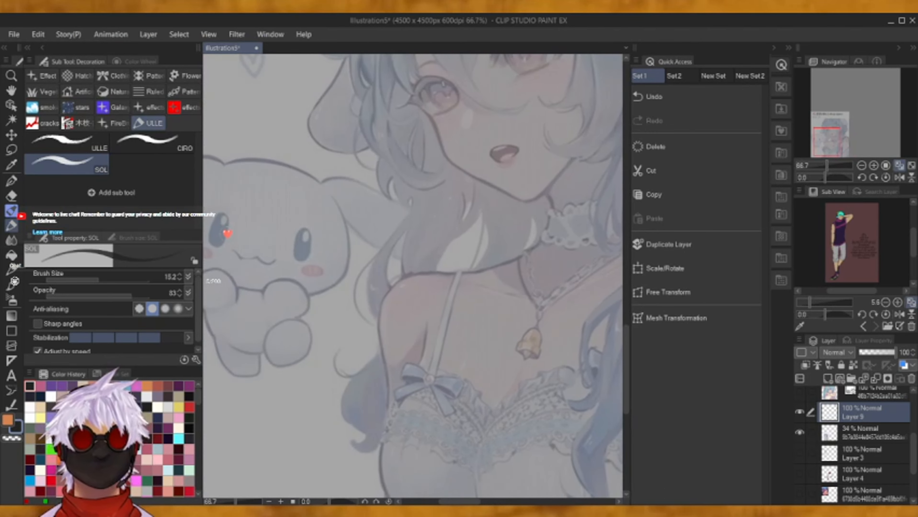
{"action": "mouse_move", "coordinate": [547, 191]}
{"action": "left_mouse_down"}
{"action": "mouse_move", "coordinate": [549, 225]}
{"action": "mouse_move", "coordinate": [531, 248]}
{"action": "mouse_move", "coordinate": [393, 279]}
{"action": "mouse_move", "coordinate": [373, 317]}
{"action": "mouse_move", "coordinate": [378, 443]}
{"action": "left_mouse_up"}
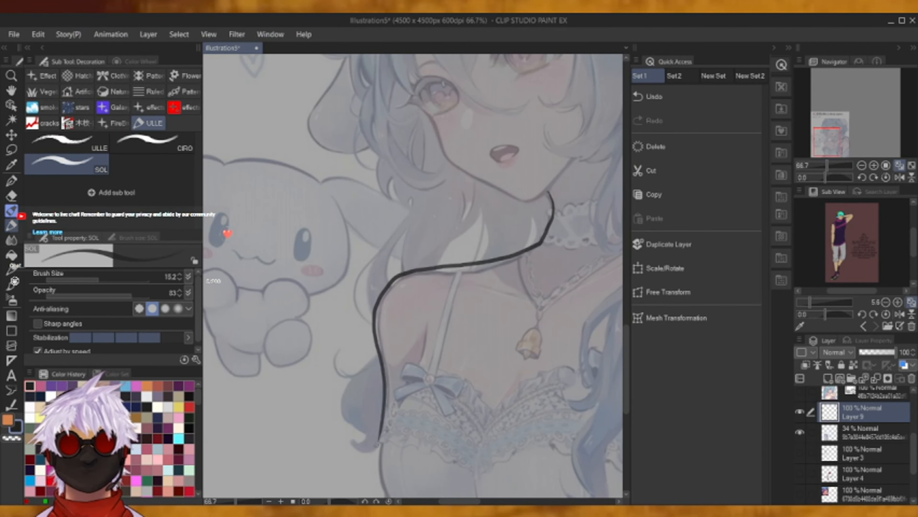
{"action": "left_click", "coordinate": [703, 97]}
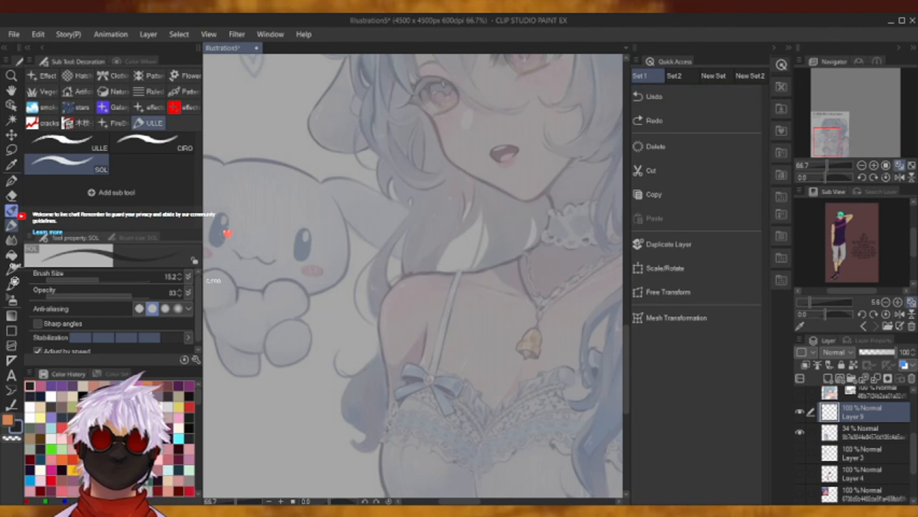
Trace the face's lower contour, from the jaw beneath the hair through the chin and up to the opposite cheek.
{"action": "left_click_drag", "start_coordinate": [575, 159], "coordinate": [539, 198]}
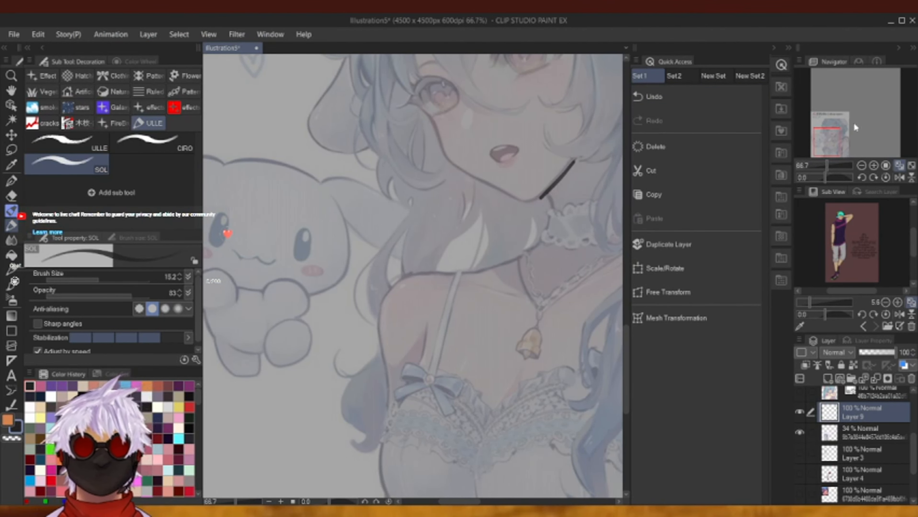
{"action": "left_click_drag", "start_coordinate": [853, 121], "coordinate": [846, 127]}
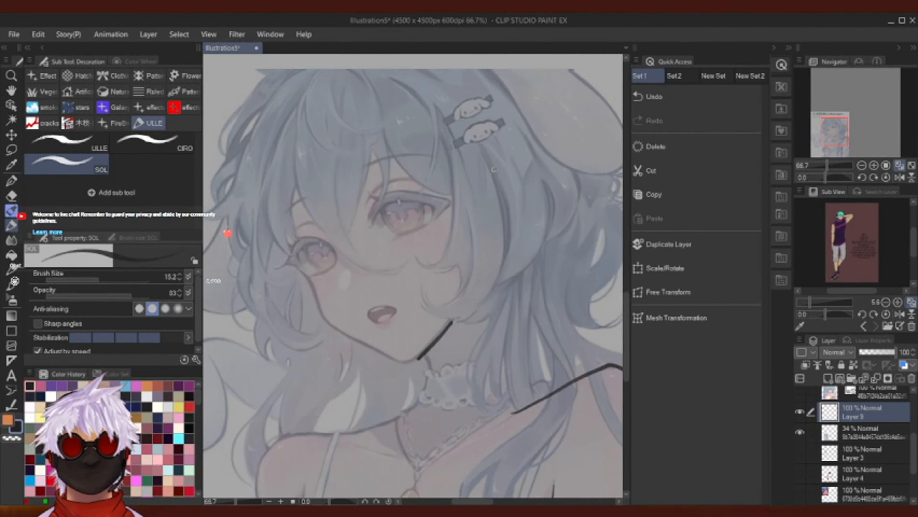
{"action": "left_click_drag", "start_coordinate": [493, 168], "coordinate": [502, 257]}
{"action": "left_click", "coordinate": [702, 97]}
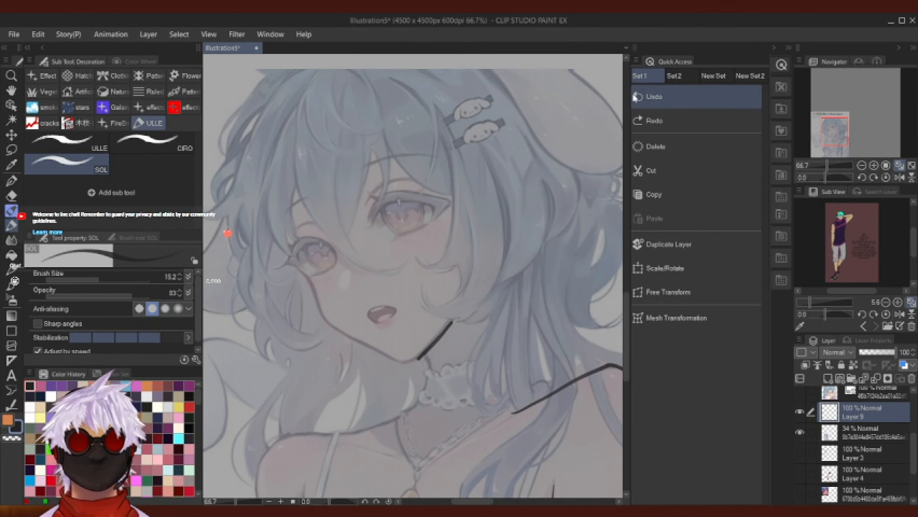
{"action": "mouse_move", "coordinate": [301, 270]}
{"action": "left_mouse_down"}
{"action": "mouse_move", "coordinate": [333, 325]}
{"action": "mouse_move", "coordinate": [408, 362]}
{"action": "mouse_move", "coordinate": [421, 357]}
{"action": "left_mouse_up"}
Trace both inner arm lines and the neck-to-arm contour on the plush character's side, reducing the brush size to 7.6.
{"action": "mouse_move", "coordinate": [839, 123]}
{"action": "left_mouse_down"}
{"action": "mouse_move", "coordinate": [844, 145]}
{"action": "mouse_move", "coordinate": [835, 138]}
{"action": "left_mouse_up"}
{"action": "left_click_drag", "start_coordinate": [373, 306], "coordinate": [366, 340]}
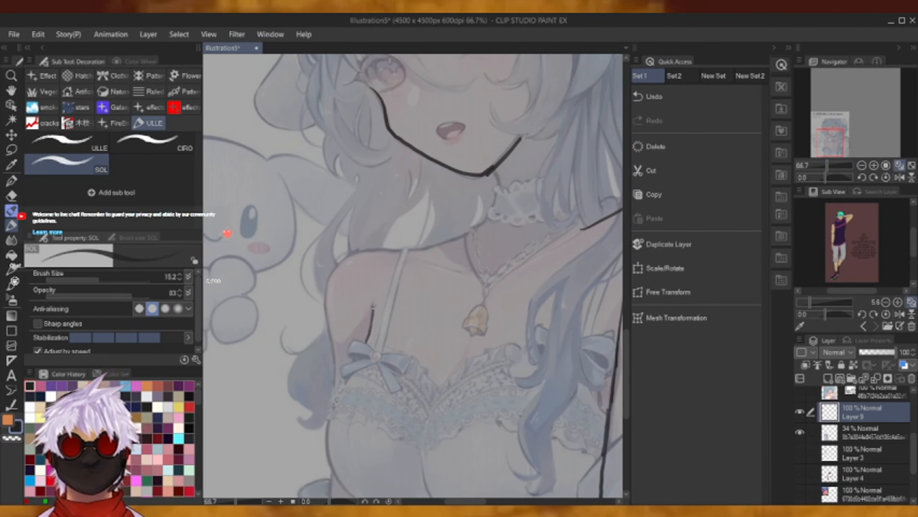
{"action": "left_click_drag", "start_coordinate": [96, 280], "coordinate": [97, 276]}
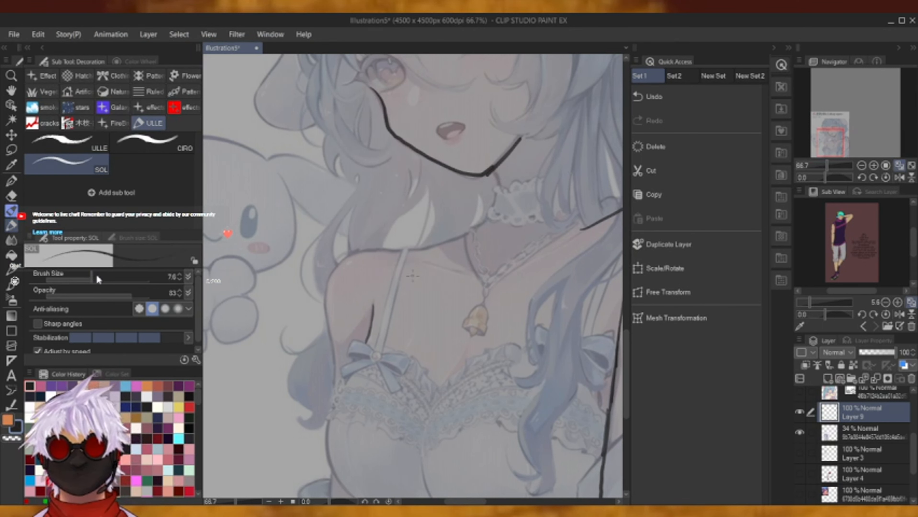
{"action": "mouse_move", "coordinate": [495, 166]}
{"action": "left_mouse_down"}
{"action": "mouse_move", "coordinate": [486, 222]}
{"action": "mouse_move", "coordinate": [438, 242]}
{"action": "mouse_move", "coordinate": [369, 250]}
{"action": "mouse_move", "coordinate": [343, 260]}
{"action": "mouse_move", "coordinate": [328, 281]}
{"action": "mouse_move", "coordinate": [330, 412]}
{"action": "left_mouse_up"}
{"action": "left_click_drag", "start_coordinate": [839, 132], "coordinate": [840, 134]}
{"action": "left_click_drag", "start_coordinate": [426, 299], "coordinate": [417, 373]}
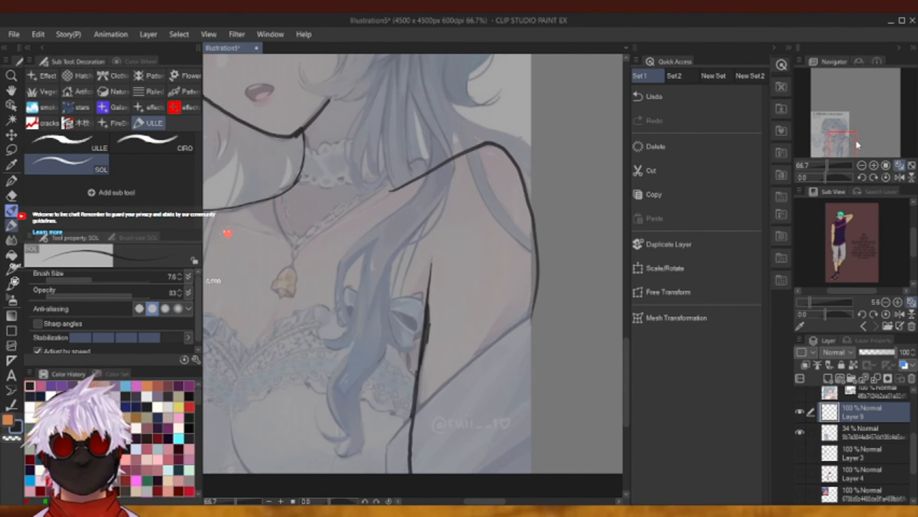
Sketch the ear's curve over the hair and extend the jawline upward toward it.
{"action": "left_click_drag", "start_coordinate": [857, 146], "coordinate": [854, 128]}
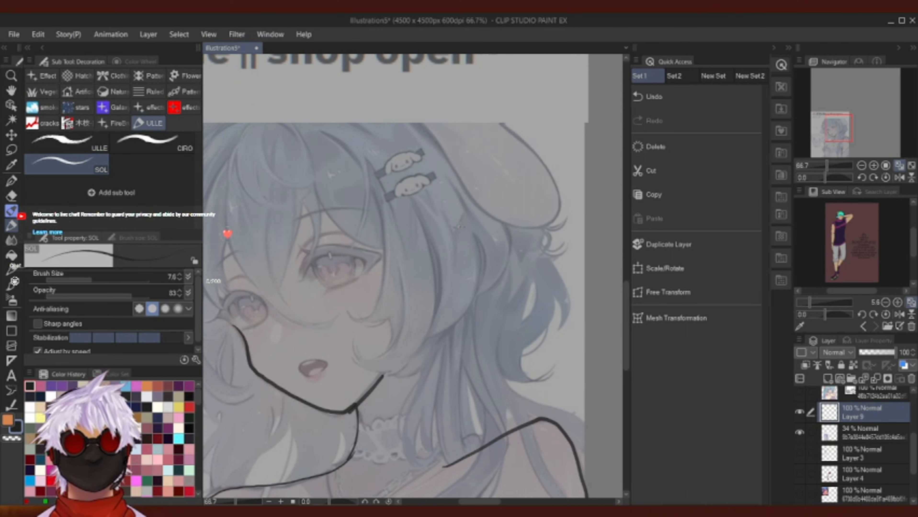
{"action": "mouse_move", "coordinate": [465, 214]}
{"action": "left_mouse_down"}
{"action": "mouse_move", "coordinate": [480, 274]}
{"action": "mouse_move", "coordinate": [444, 317]}
{"action": "mouse_move", "coordinate": [475, 246]}
{"action": "mouse_move", "coordinate": [451, 222]}
{"action": "left_mouse_up"}
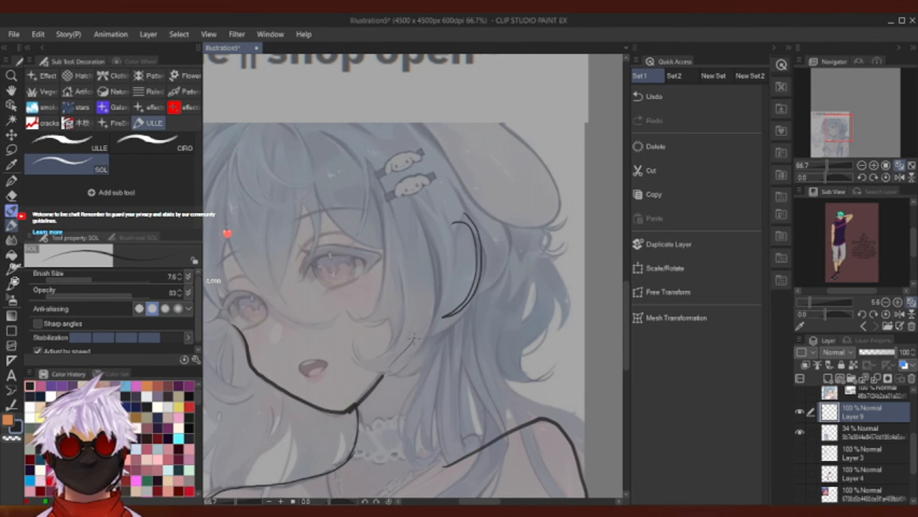
{"action": "mouse_move", "coordinate": [412, 338]}
{"action": "left_mouse_down"}
{"action": "mouse_move", "coordinate": [414, 307]}
{"action": "mouse_move", "coordinate": [377, 380]}
{"action": "left_mouse_up"}
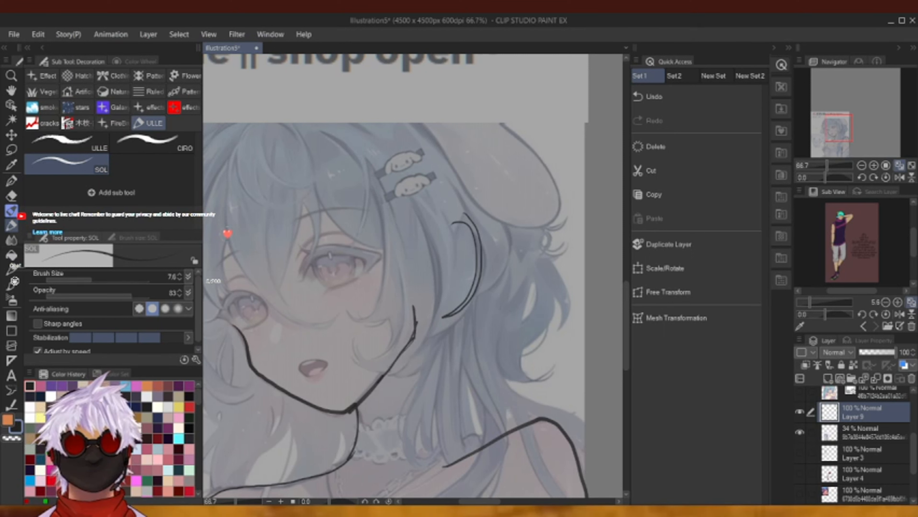
Sketch the rounded skull outline around the head and the rear neck line down to the shoulder.
{"action": "mouse_move", "coordinate": [468, 314]}
{"action": "left_mouse_down"}
{"action": "mouse_move", "coordinate": [492, 223]}
{"action": "mouse_move", "coordinate": [385, 105]}
{"action": "left_mouse_up"}
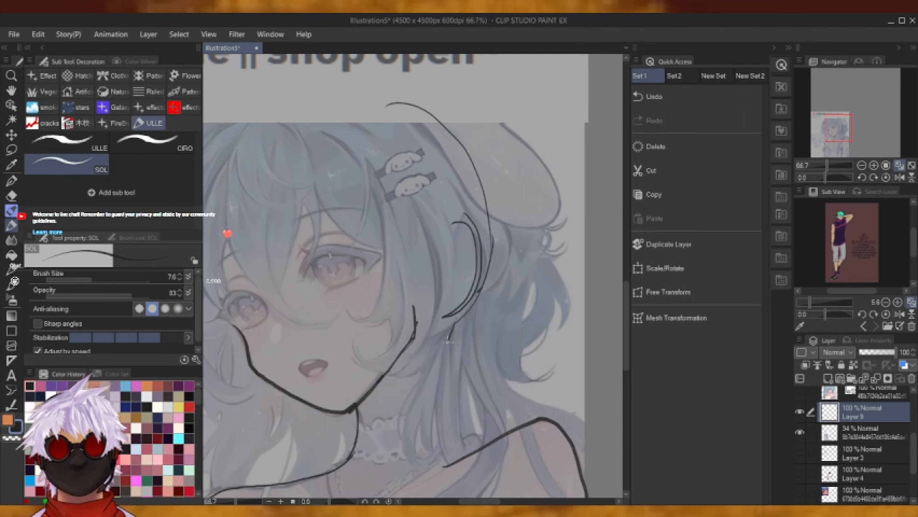
{"action": "mouse_move", "coordinate": [450, 338]}
{"action": "left_mouse_down"}
{"action": "mouse_move", "coordinate": [440, 393]}
{"action": "mouse_move", "coordinate": [454, 460]}
{"action": "left_mouse_up"}
{"action": "left_click_drag", "start_coordinate": [440, 414], "coordinate": [457, 469]}
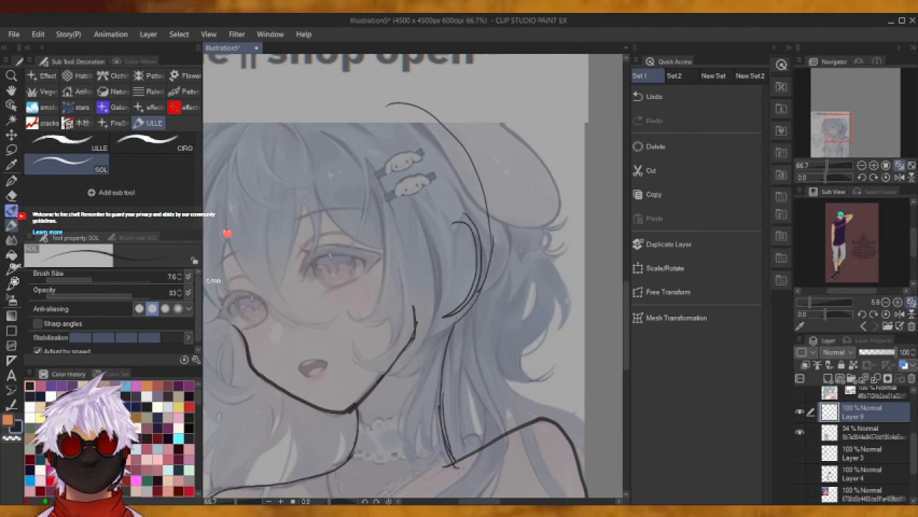
{"action": "left_click_drag", "start_coordinate": [852, 117], "coordinate": [816, 129]}
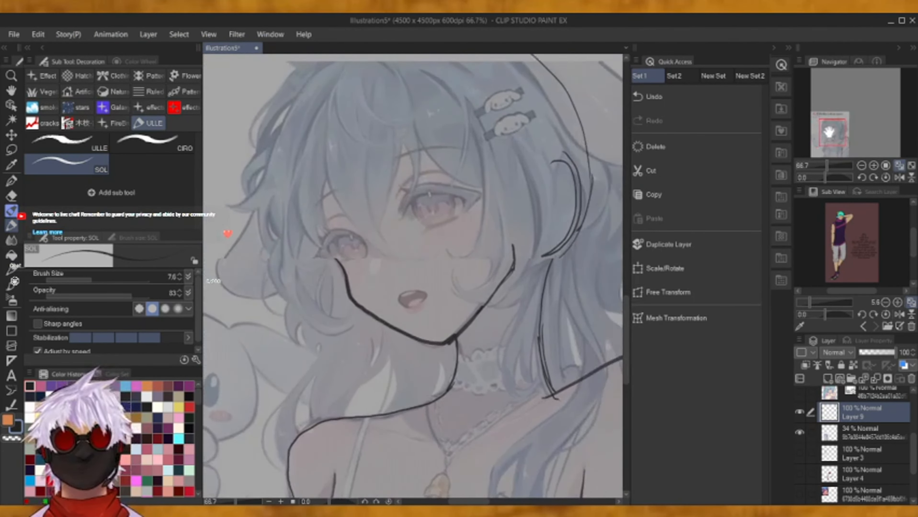
{"action": "mouse_move", "coordinate": [344, 312]}
{"action": "left_mouse_down"}
{"action": "mouse_move", "coordinate": [314, 277]}
{"action": "mouse_move", "coordinate": [296, 212]}
{"action": "mouse_move", "coordinate": [331, 125]}
{"action": "mouse_move", "coordinate": [397, 89]}
{"action": "mouse_move", "coordinate": [513, 102]}
{"action": "mouse_move", "coordinate": [552, 131]}
{"action": "left_mouse_up"}
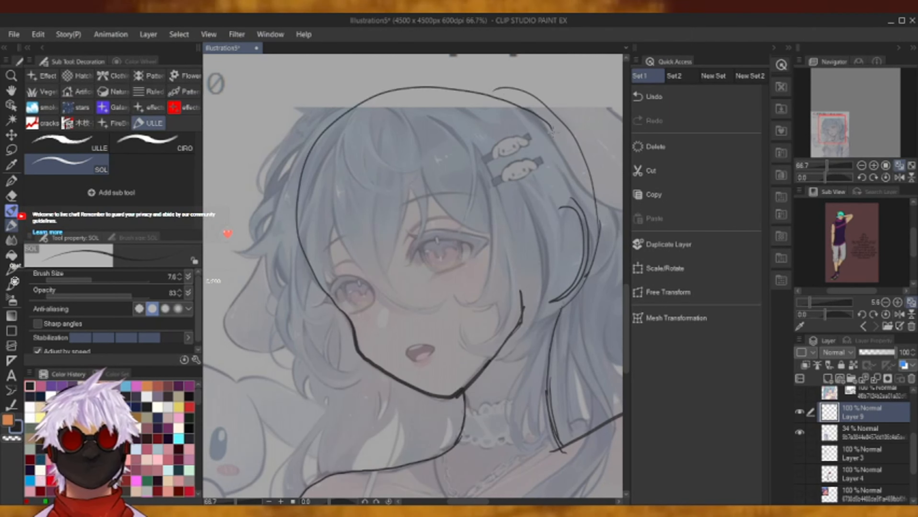
{"action": "mouse_move", "coordinate": [591, 245]}
{"action": "left_mouse_down"}
{"action": "mouse_move", "coordinate": [595, 217]}
{"action": "mouse_move", "coordinate": [566, 143]}
{"action": "mouse_move", "coordinate": [505, 97]}
{"action": "left_mouse_up"}
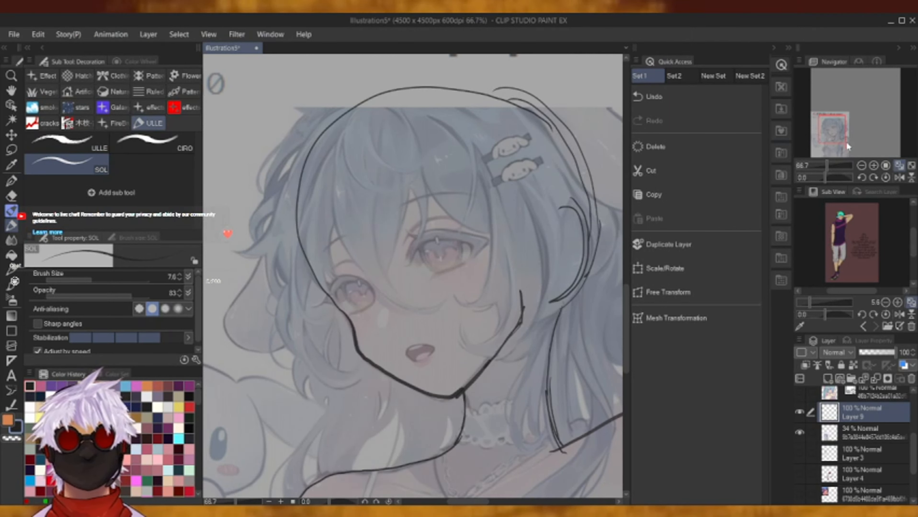
Mark the nose and trace the outline of the eye on the plush character's side of the face.
{"action": "left_click", "coordinate": [861, 165]}
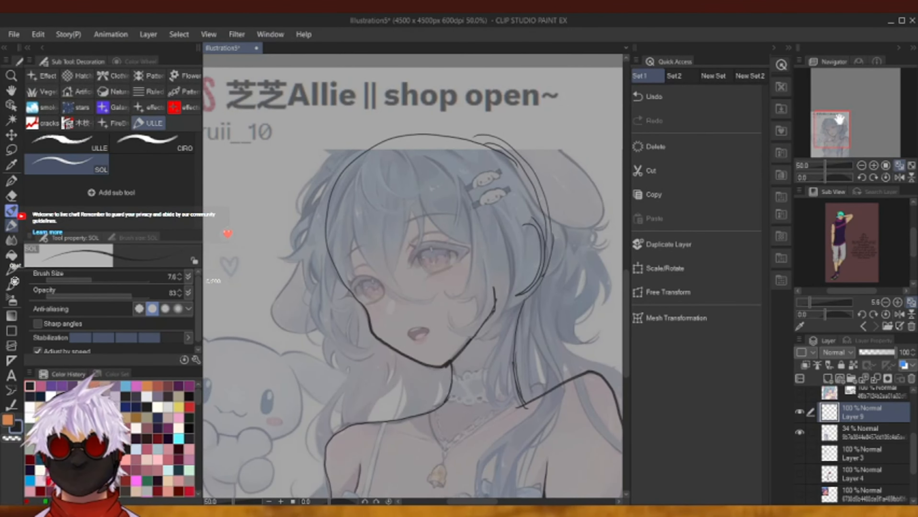
{"action": "left_click", "coordinate": [873, 165]}
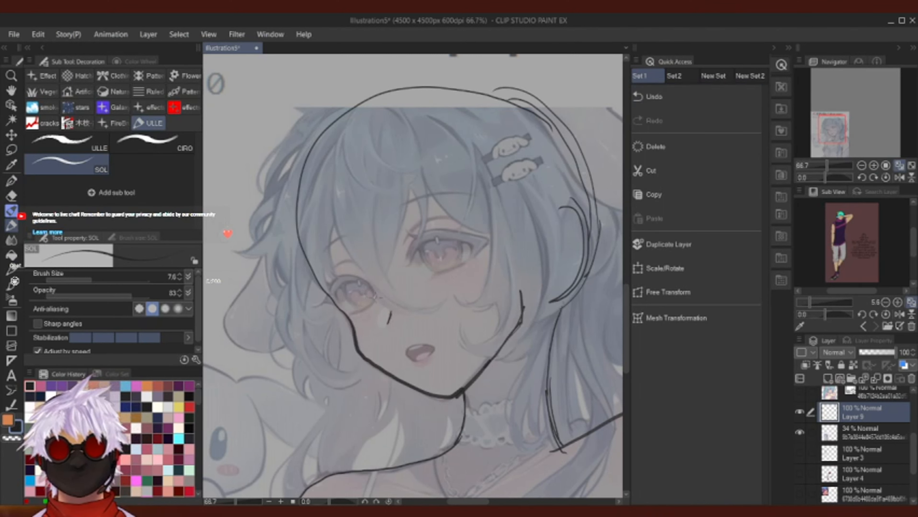
{"action": "mouse_move", "coordinate": [375, 299]}
{"action": "left_mouse_down"}
{"action": "mouse_move", "coordinate": [360, 280]}
{"action": "mouse_move", "coordinate": [329, 290]}
{"action": "left_mouse_up"}
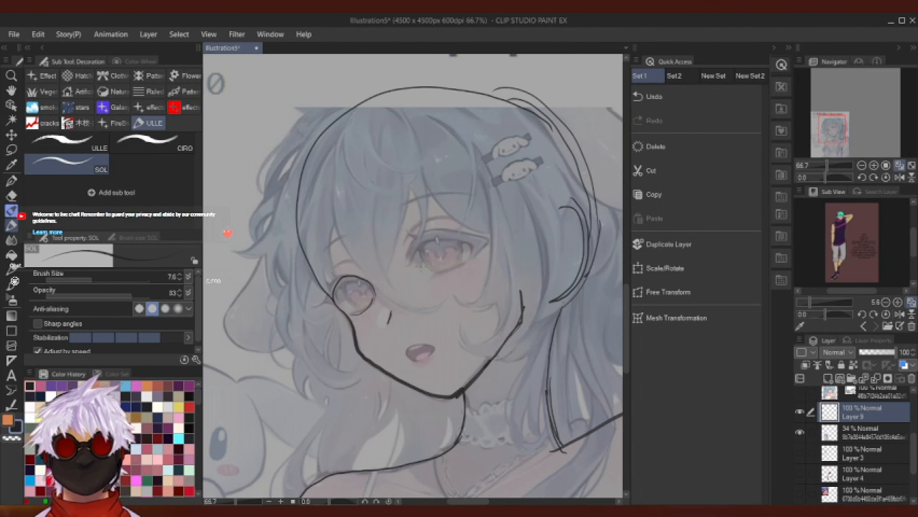
Try to trace the outline of the eye nearer the hair clips.
{"action": "mouse_move", "coordinate": [417, 251]}
{"action": "left_mouse_down"}
{"action": "mouse_move", "coordinate": [459, 235]}
{"action": "mouse_move", "coordinate": [476, 259]}
{"action": "left_mouse_up"}
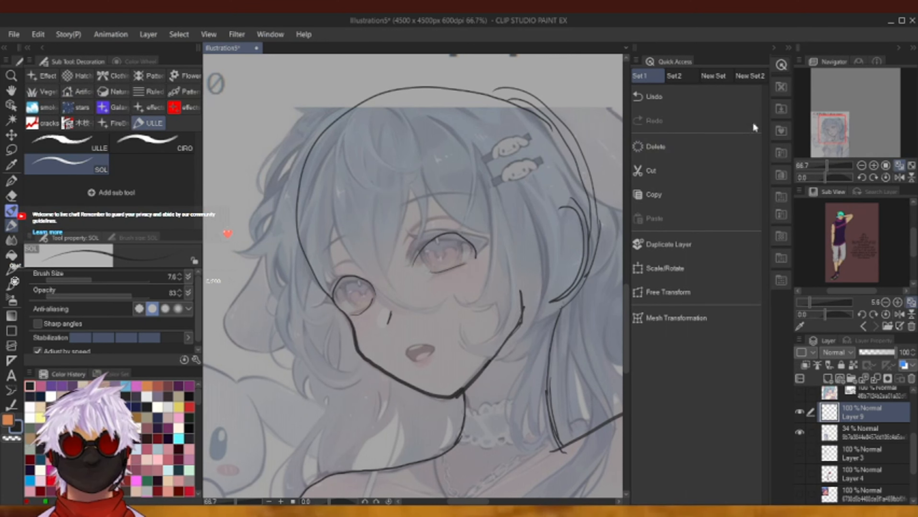
{"action": "left_click", "coordinate": [722, 105]}
{"action": "mouse_move", "coordinate": [429, 235]}
{"action": "left_mouse_down"}
{"action": "mouse_move", "coordinate": [420, 281]}
{"action": "mouse_move", "coordinate": [415, 219]}
{"action": "left_mouse_up"}
{"action": "left_click", "coordinate": [708, 104]}
{"action": "left_click", "coordinate": [708, 102]}
{"action": "left_click", "coordinate": [861, 165]}
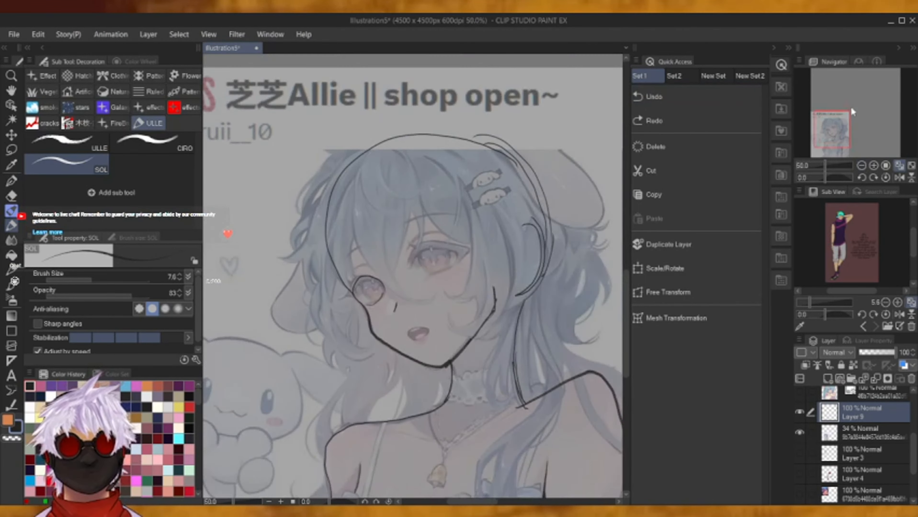
{"action": "left_click_drag", "start_coordinate": [850, 105], "coordinate": [832, 147]}
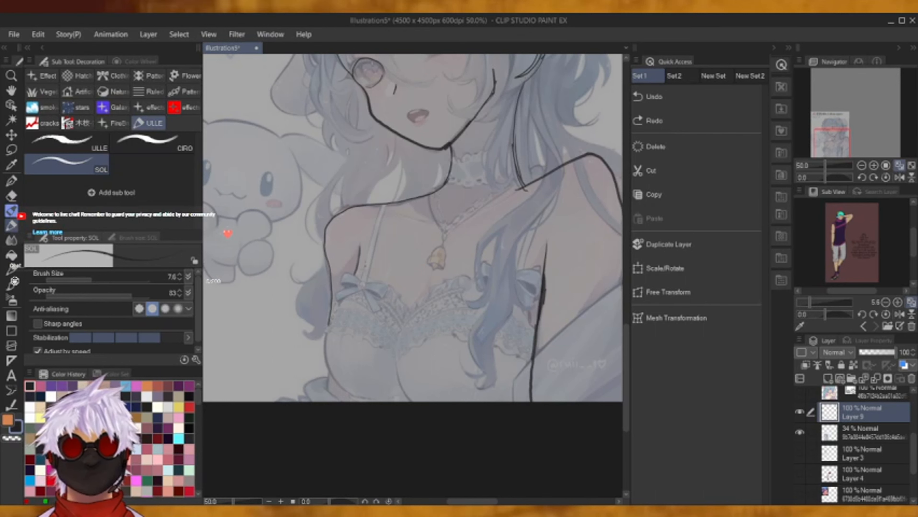
Trace the torso's side contour, the chest's centre curve and the outer arm line down to the picture's lower edge.
{"action": "mouse_move", "coordinate": [357, 271]}
{"action": "left_mouse_down"}
{"action": "mouse_move", "coordinate": [325, 350]}
{"action": "mouse_move", "coordinate": [329, 379]}
{"action": "mouse_move", "coordinate": [352, 402]}
{"action": "left_mouse_up"}
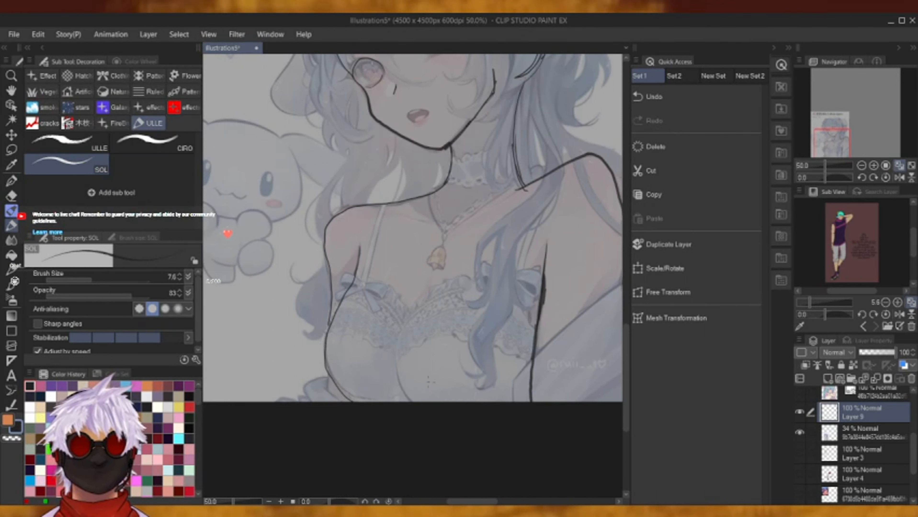
{"action": "mouse_move", "coordinate": [397, 362]}
{"action": "left_mouse_down"}
{"action": "mouse_move", "coordinate": [417, 409]}
{"action": "mouse_move", "coordinate": [399, 354]}
{"action": "left_mouse_up"}
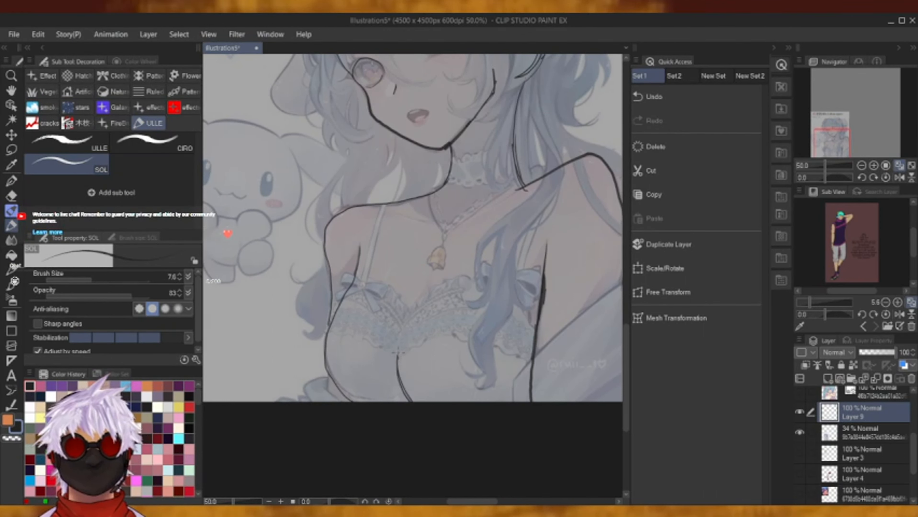
{"action": "left_click_drag", "start_coordinate": [836, 145], "coordinate": [846, 140]}
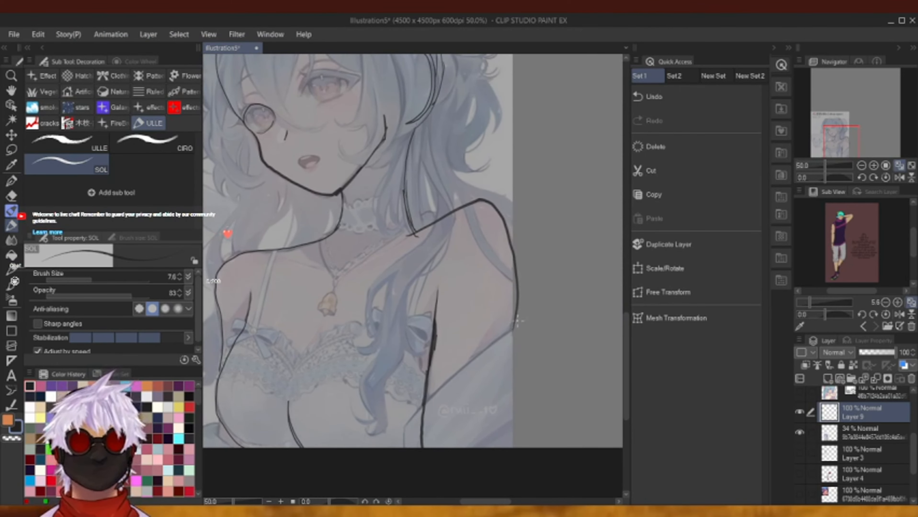
{"action": "left_click_drag", "start_coordinate": [512, 330], "coordinate": [499, 426]}
{"action": "left_click_drag", "start_coordinate": [507, 349], "coordinate": [489, 444]}
{"action": "left_click_drag", "start_coordinate": [504, 374], "coordinate": [491, 445]}
{"action": "left_click_drag", "start_coordinate": [512, 332], "coordinate": [487, 448]}
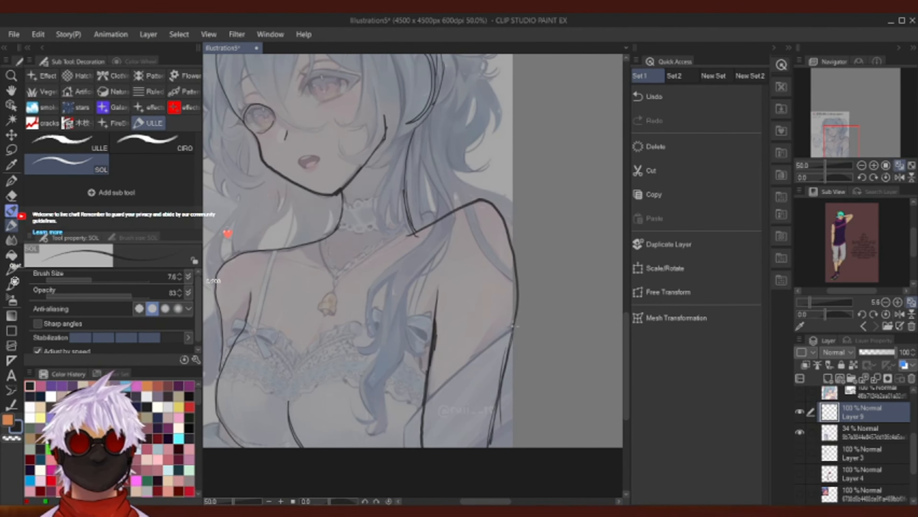
Lower the body sketch layer's opacity to 32% and move it beneath the faded reference layer.
{"action": "left_click_drag", "start_coordinate": [863, 136], "coordinate": [843, 135]}
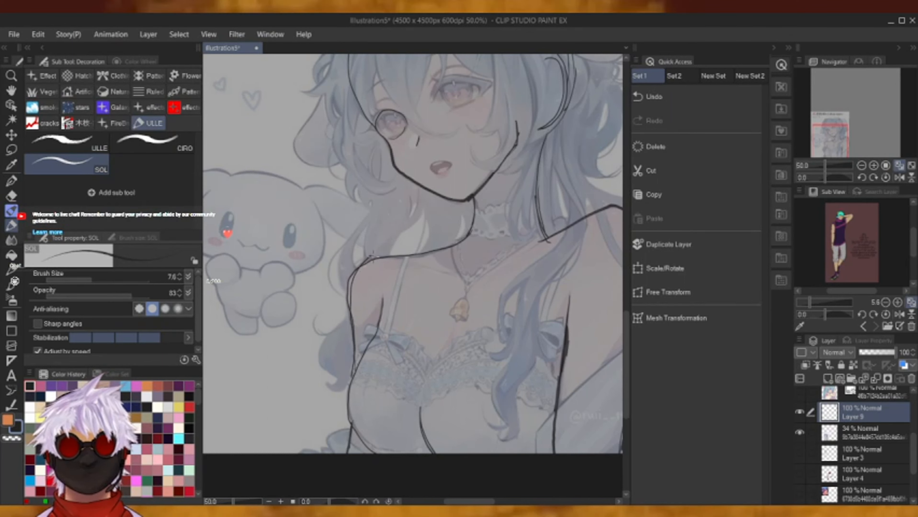
{"action": "left_click", "coordinate": [868, 353]}
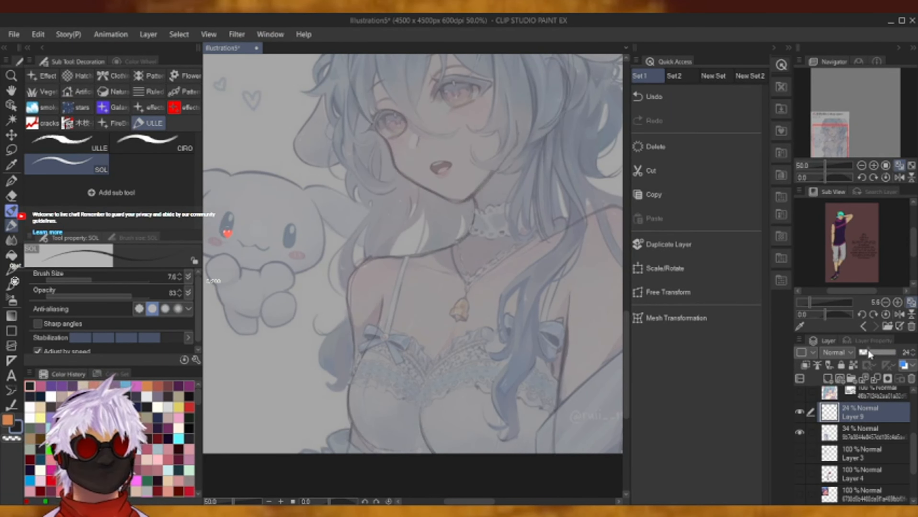
{"action": "left_click", "coordinate": [870, 352]}
{"action": "left_click_drag", "start_coordinate": [843, 413], "coordinate": [837, 433]}
Add a new layer directly above the body sketch layer and set the brush opacity to 100.
{"action": "left_click", "coordinate": [873, 165]}
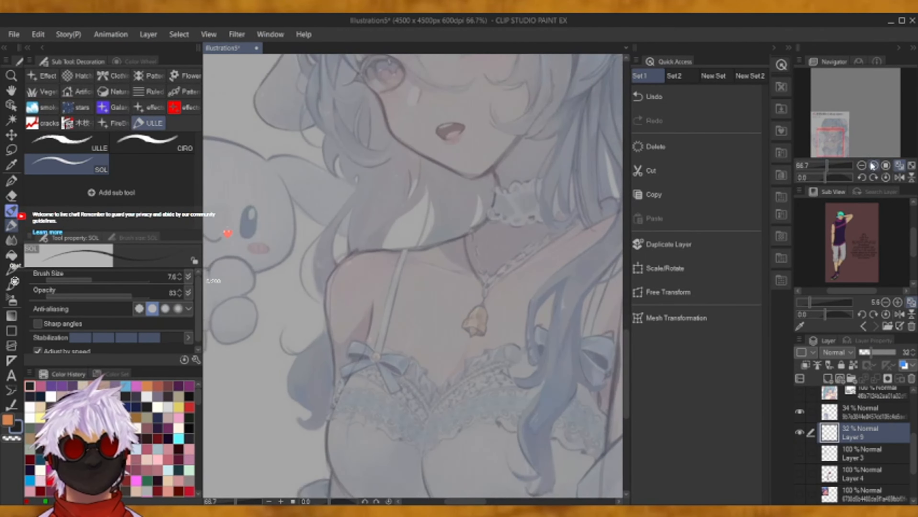
{"action": "left_click_drag", "start_coordinate": [865, 127], "coordinate": [830, 126]}
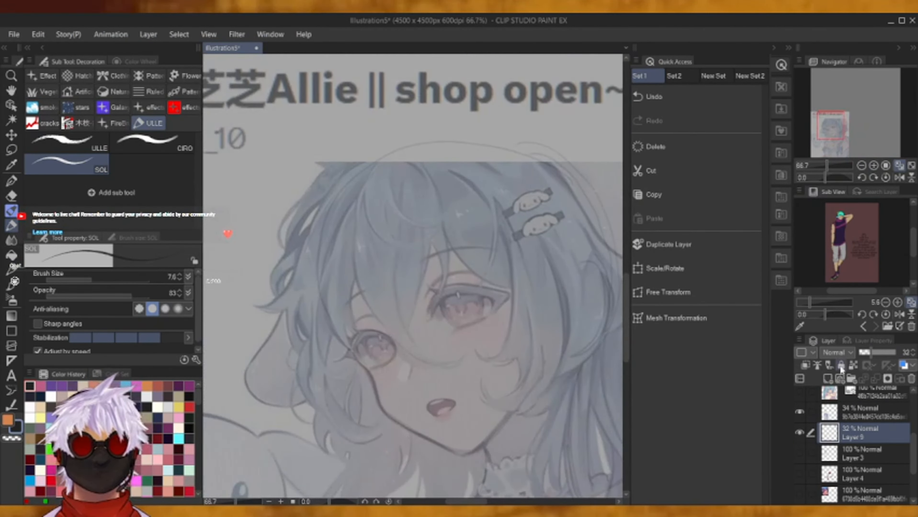
{"action": "left_click", "coordinate": [827, 379]}
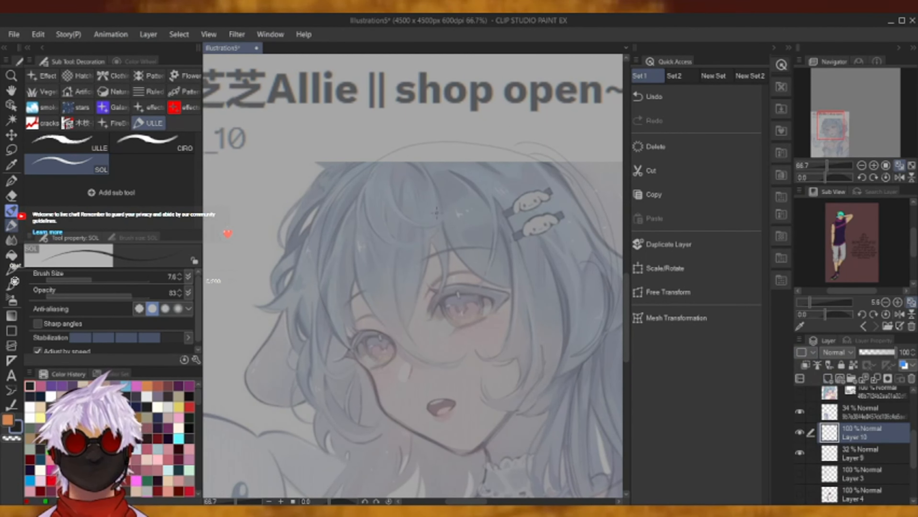
{"action": "left_click", "coordinate": [698, 97]}
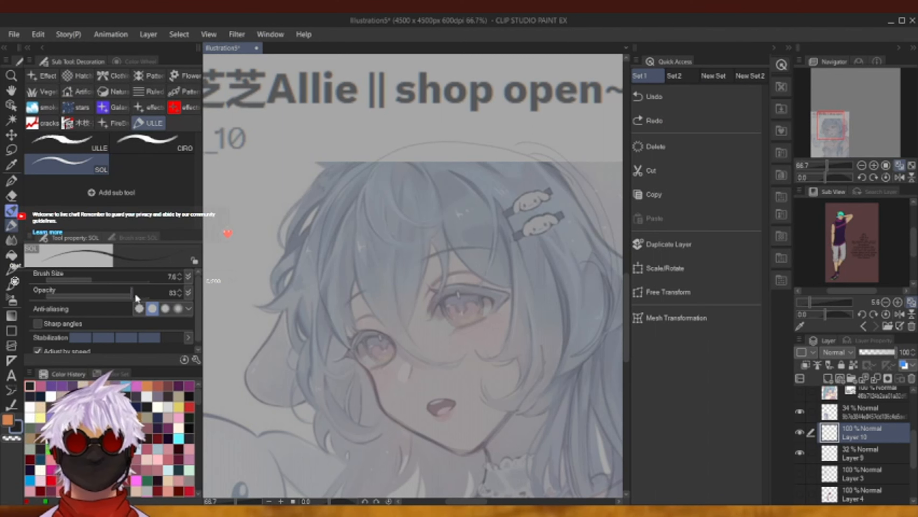
{"action": "left_click_drag", "start_coordinate": [136, 295], "coordinate": [176, 276]}
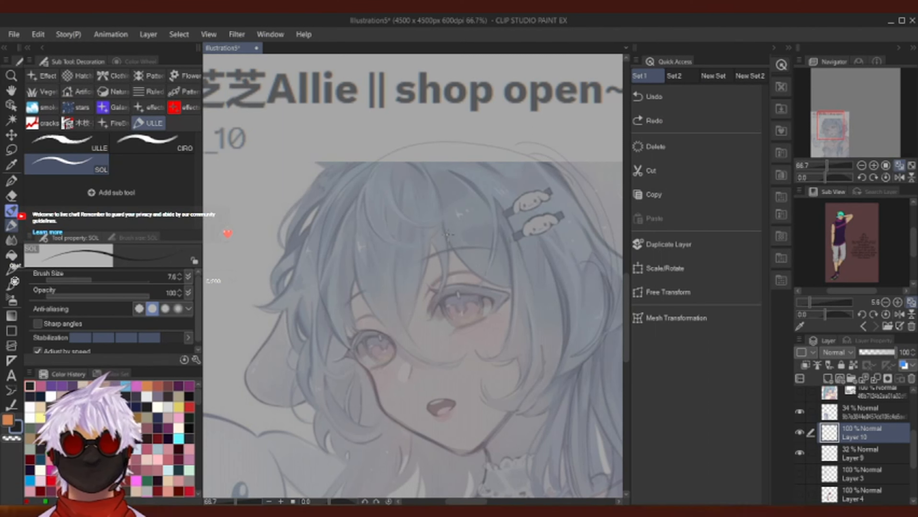
Trace the pointed bangs between the eyes and the forked lock framing the cheek below the hair clips.
{"action": "mouse_move", "coordinate": [449, 235]}
{"action": "left_mouse_down"}
{"action": "mouse_move", "coordinate": [435, 314]}
{"action": "mouse_move", "coordinate": [417, 268]}
{"action": "mouse_move", "coordinate": [400, 332]}
{"action": "left_mouse_up"}
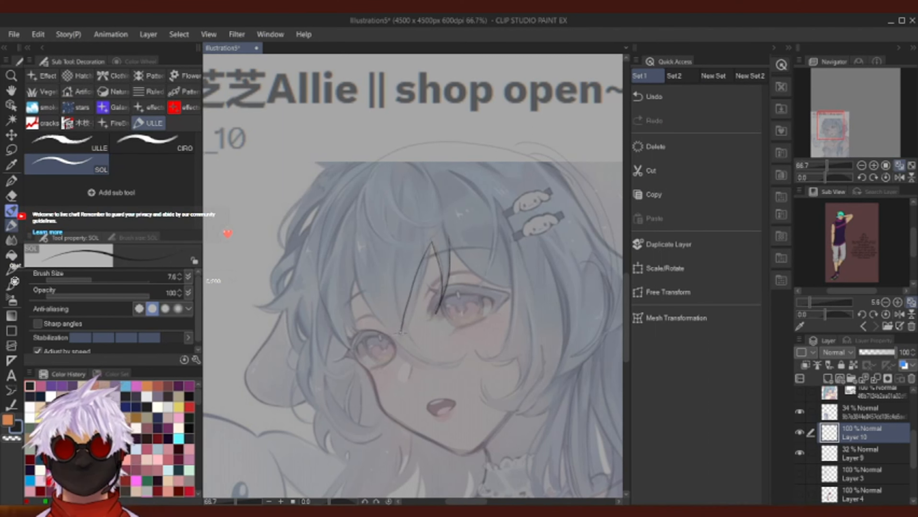
{"action": "left_click", "coordinate": [700, 96]}
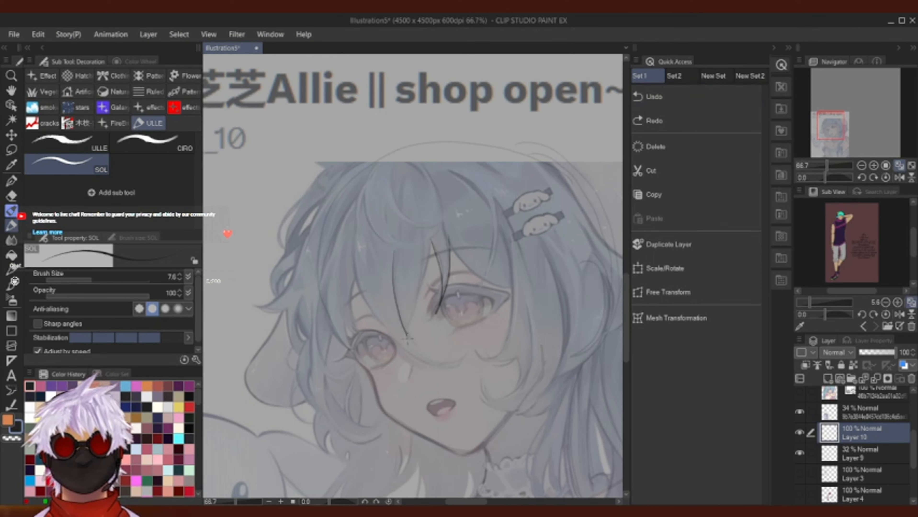
{"action": "mouse_move", "coordinate": [431, 242]}
{"action": "left_mouse_down"}
{"action": "mouse_move", "coordinate": [420, 349]}
{"action": "mouse_move", "coordinate": [363, 290]}
{"action": "mouse_move", "coordinate": [363, 200]}
{"action": "left_mouse_up"}
{"action": "mouse_move", "coordinate": [455, 256]}
{"action": "left_mouse_down"}
{"action": "mouse_move", "coordinate": [511, 290]}
{"action": "mouse_move", "coordinate": [502, 338]}
{"action": "mouse_move", "coordinate": [511, 393]}
{"action": "left_mouse_up"}
{"action": "mouse_move", "coordinate": [511, 393]}
{"action": "left_mouse_down"}
{"action": "mouse_move", "coordinate": [532, 352]}
{"action": "mouse_move", "coordinate": [520, 225]}
{"action": "left_mouse_up"}
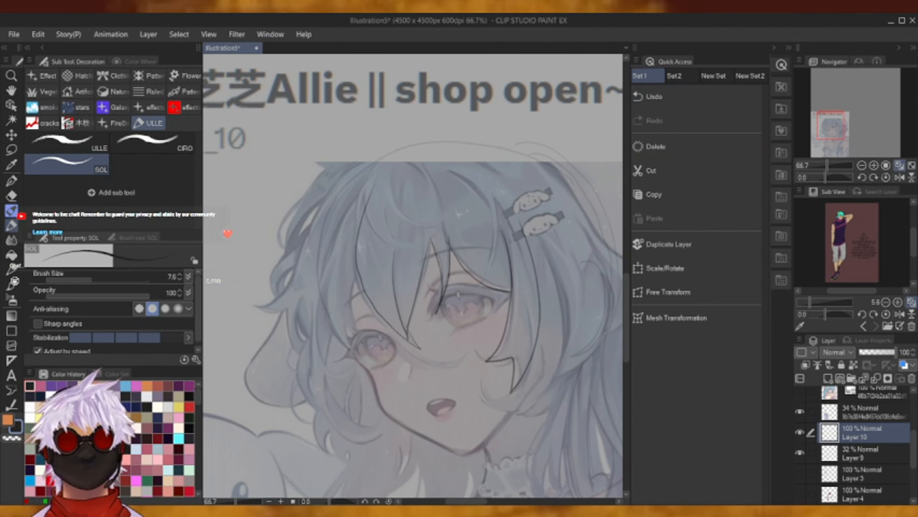
Trace the long side lock on the plush character's side, curving past the cheek, and join it to the bangs.
{"action": "left_click_drag", "start_coordinate": [839, 129], "coordinate": [845, 132]}
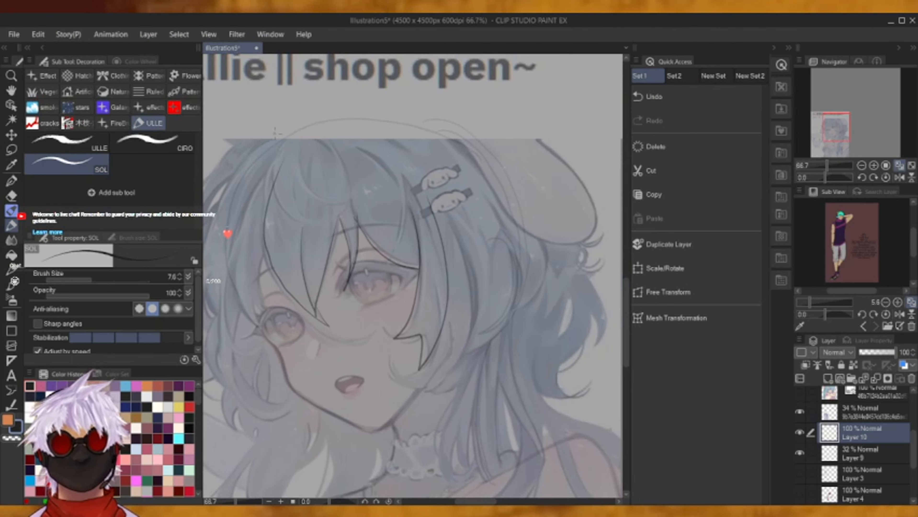
{"action": "mouse_move", "coordinate": [257, 140]}
{"action": "left_mouse_down"}
{"action": "mouse_move", "coordinate": [211, 328]}
{"action": "mouse_move", "coordinate": [251, 403]}
{"action": "left_mouse_up"}
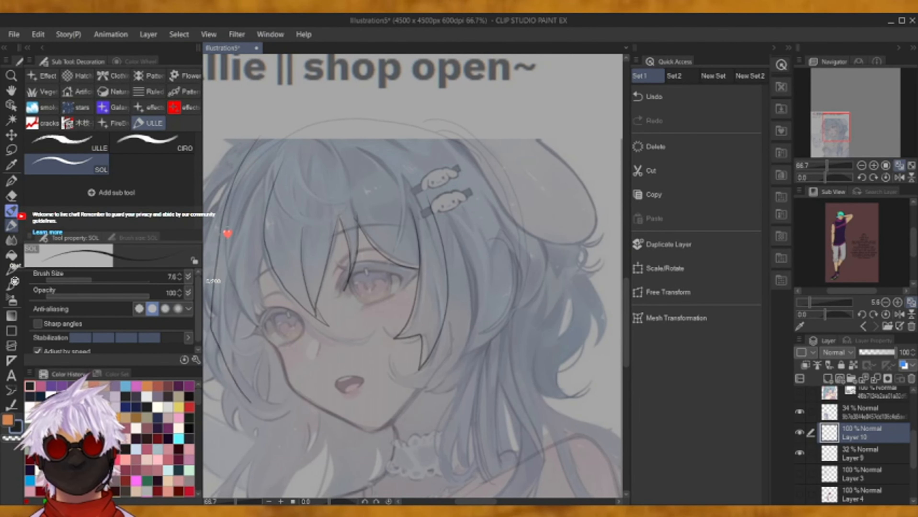
{"action": "left_click", "coordinate": [715, 103]}
{"action": "left_click_drag", "start_coordinate": [846, 124], "coordinate": [838, 127]}
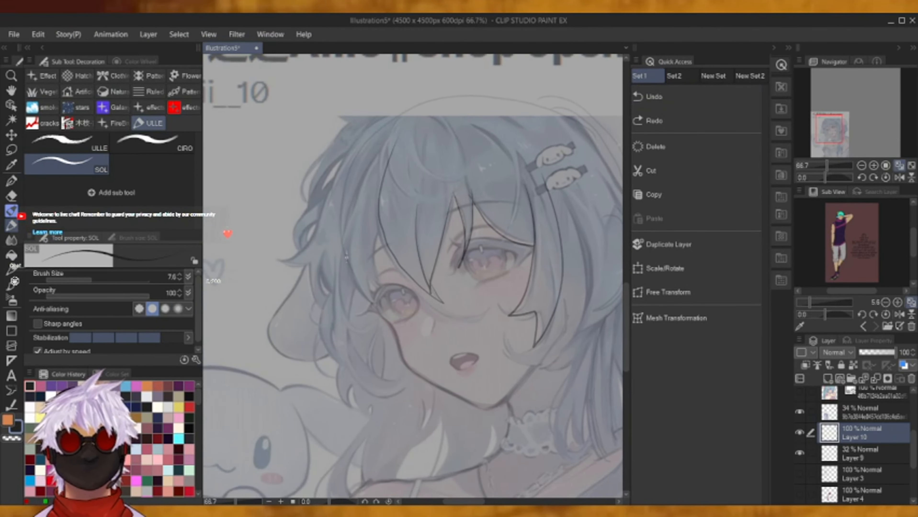
{"action": "mouse_move", "coordinate": [360, 281]}
{"action": "left_mouse_down"}
{"action": "mouse_move", "coordinate": [386, 382]}
{"action": "mouse_move", "coordinate": [337, 207]}
{"action": "mouse_move", "coordinate": [372, 129]}
{"action": "left_mouse_up"}
{"action": "left_click_drag", "start_coordinate": [346, 244], "coordinate": [394, 307]}
{"action": "left_click_drag", "start_coordinate": [393, 306], "coordinate": [390, 184]}
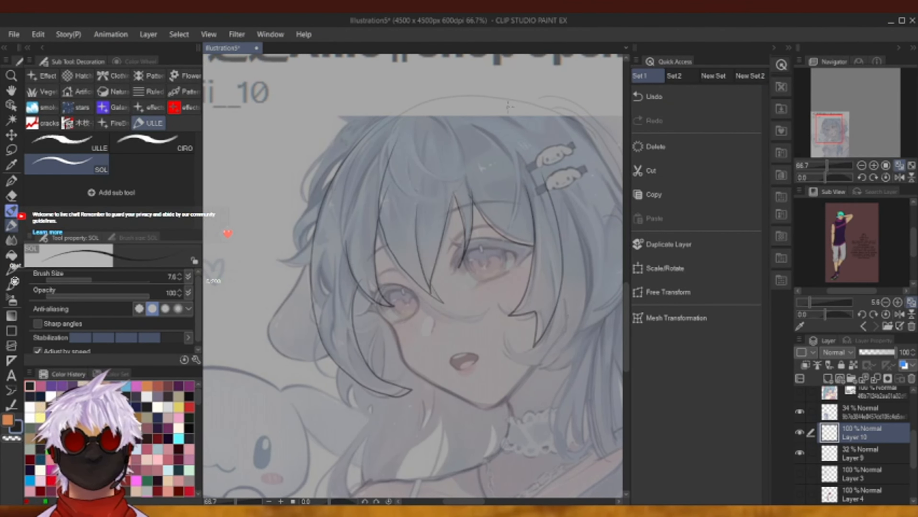
Draw the crown strands fanning out from the parting down to the side lock and the bangs.
{"action": "left_click_drag", "start_coordinate": [453, 105], "coordinate": [345, 158]}
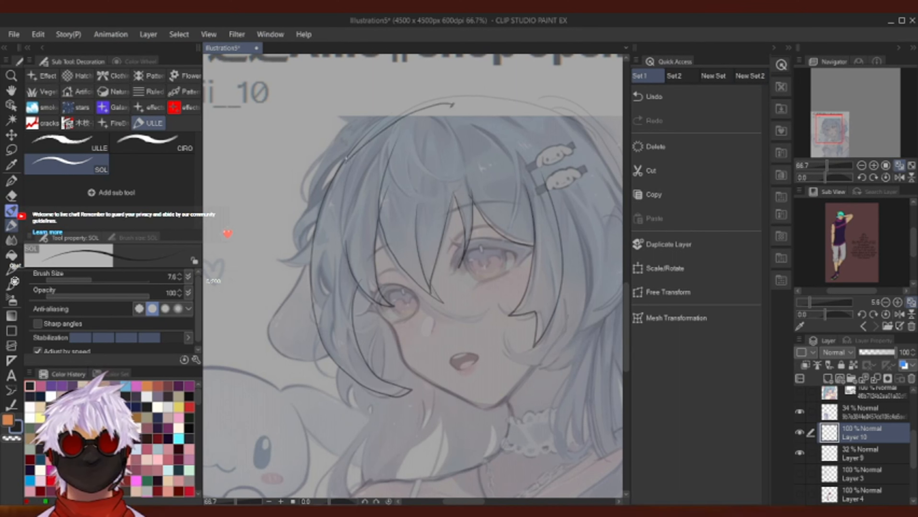
{"action": "left_click_drag", "start_coordinate": [450, 103], "coordinate": [380, 228]}
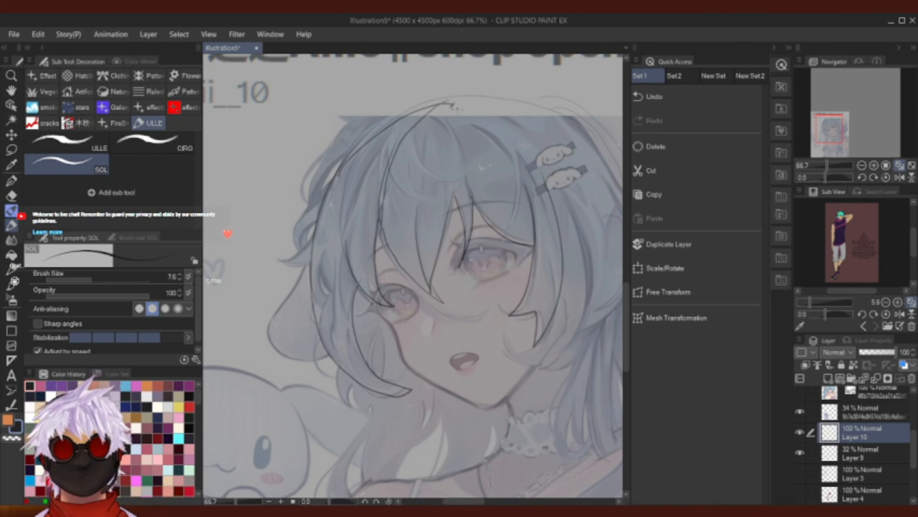
{"action": "left_click_drag", "start_coordinate": [453, 109], "coordinate": [476, 209]}
{"action": "left_click_drag", "start_coordinate": [456, 106], "coordinate": [528, 190]}
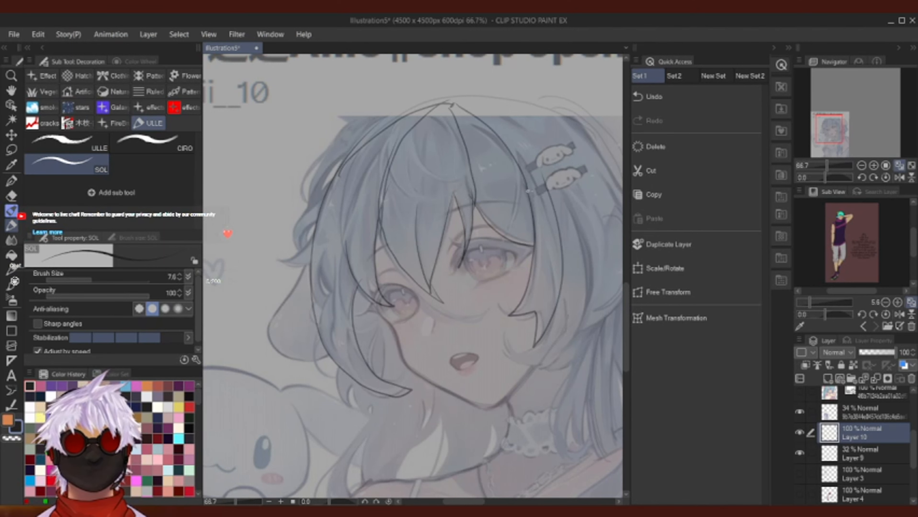
{"action": "left_click_drag", "start_coordinate": [472, 104], "coordinate": [557, 209]}
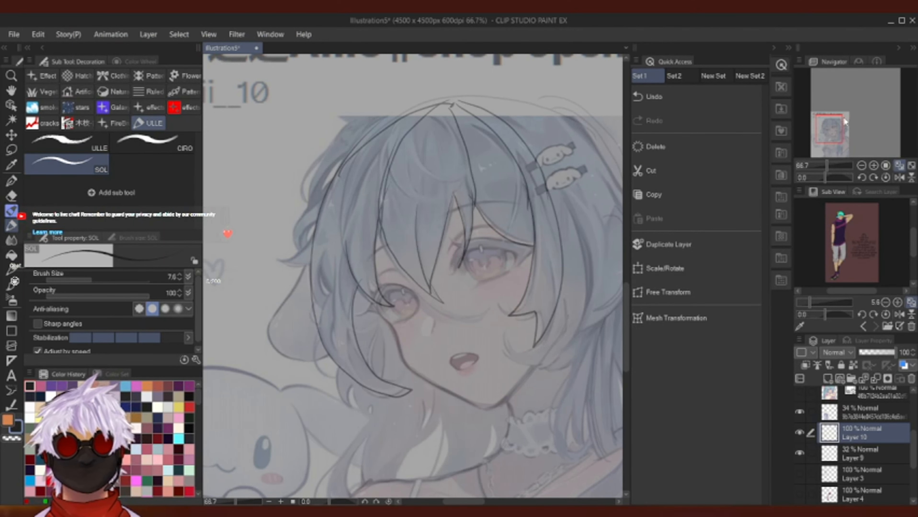
Outline the wider cheek lock from the parting past the hair clips, ending in a curled tip beside the jaw.
{"action": "left_click_drag", "start_coordinate": [831, 127], "coordinate": [833, 124]}
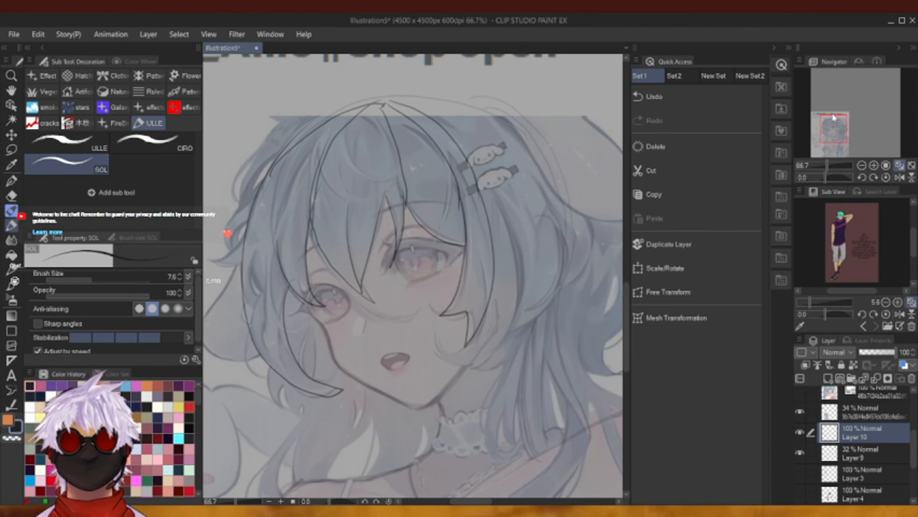
{"action": "mouse_move", "coordinate": [385, 98]}
{"action": "left_mouse_down"}
{"action": "mouse_move", "coordinate": [439, 118]}
{"action": "mouse_move", "coordinate": [521, 239]}
{"action": "mouse_move", "coordinate": [480, 368]}
{"action": "left_mouse_up"}
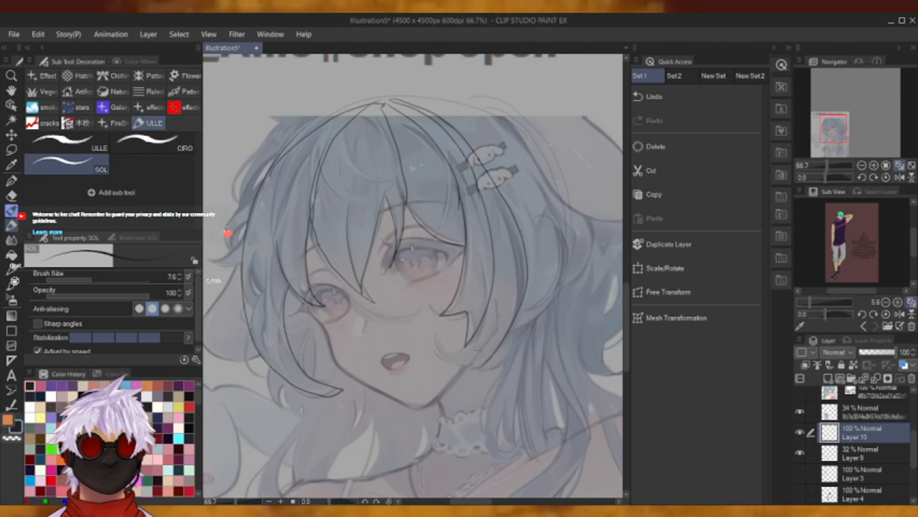
{"action": "left_click_drag", "start_coordinate": [437, 346], "coordinate": [492, 355]}
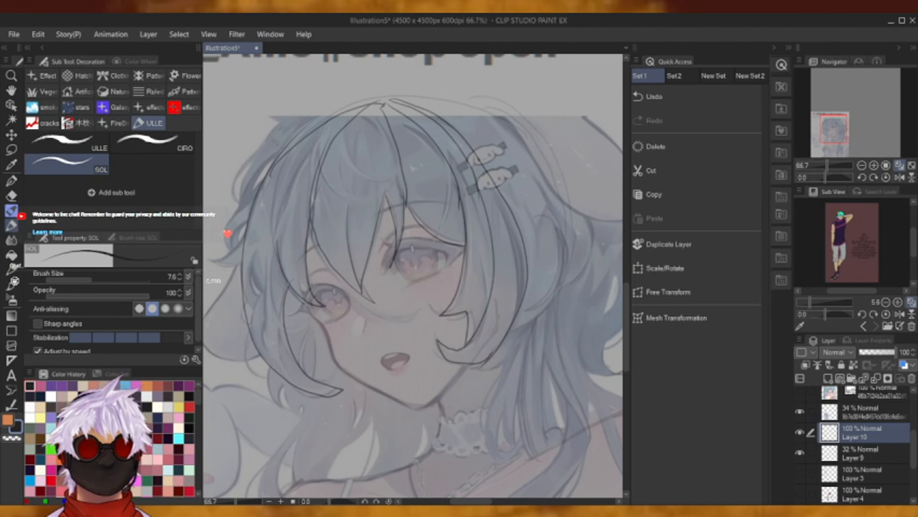
{"action": "mouse_move", "coordinate": [416, 103]}
{"action": "left_mouse_down"}
{"action": "mouse_move", "coordinate": [496, 126]}
{"action": "mouse_move", "coordinate": [569, 208]}
{"action": "mouse_move", "coordinate": [608, 218]}
{"action": "left_mouse_up"}
{"action": "left_click_drag", "start_coordinate": [847, 120], "coordinate": [857, 121]}
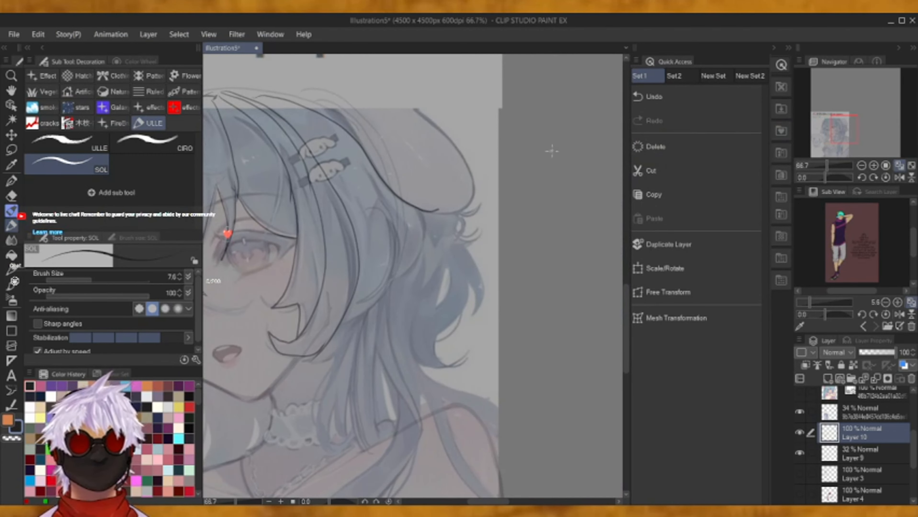
{"action": "left_click", "coordinate": [654, 96]}
{"action": "mouse_move", "coordinate": [240, 92]}
{"action": "left_mouse_down"}
{"action": "mouse_move", "coordinate": [307, 97]}
{"action": "mouse_move", "coordinate": [452, 174]}
{"action": "mouse_move", "coordinate": [480, 279]}
{"action": "mouse_move", "coordinate": [457, 357]}
{"action": "left_mouse_up"}
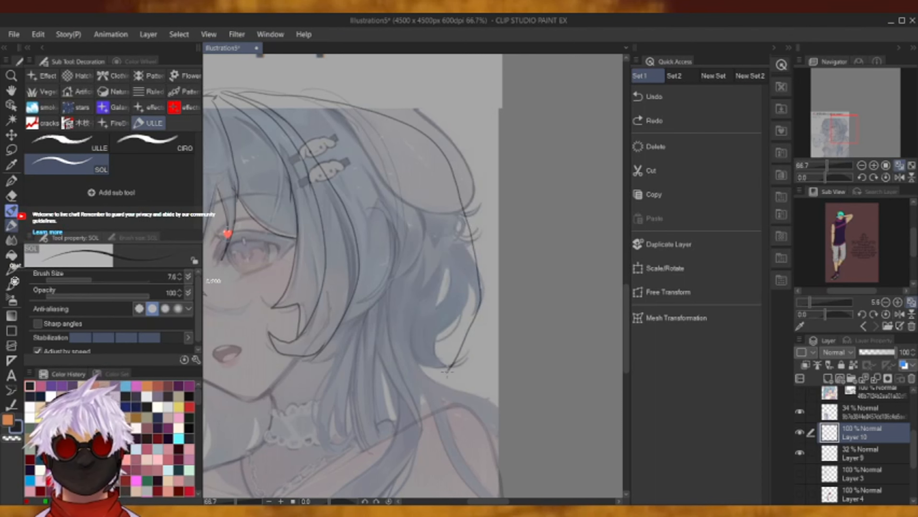
{"action": "left_click", "coordinate": [653, 96]}
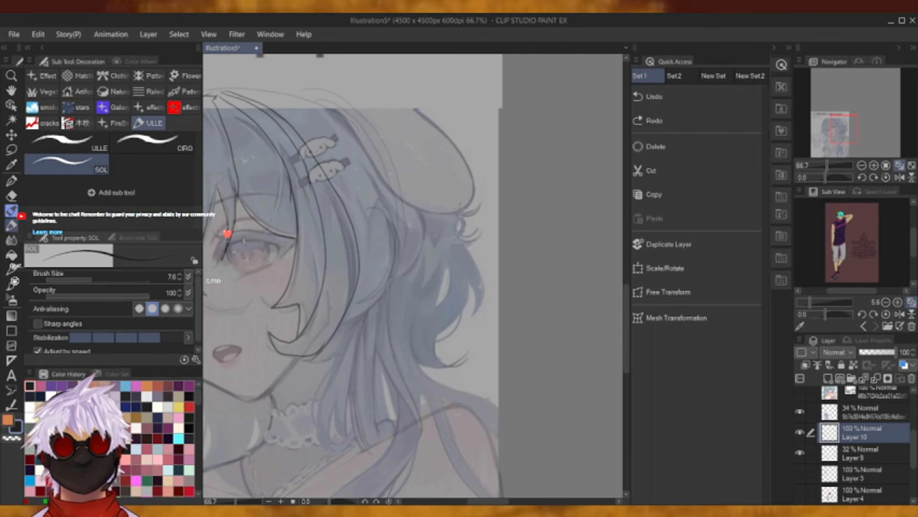
{"action": "mouse_move", "coordinate": [459, 210]}
{"action": "left_mouse_down"}
{"action": "mouse_move", "coordinate": [439, 315]}
{"action": "mouse_move", "coordinate": [473, 358]}
{"action": "mouse_move", "coordinate": [416, 367]}
{"action": "mouse_move", "coordinate": [361, 264]}
{"action": "mouse_move", "coordinate": [459, 163]}
{"action": "mouse_move", "coordinate": [463, 212]}
{"action": "left_mouse_up"}
{"action": "left_click_drag", "start_coordinate": [831, 120], "coordinate": [825, 118]}
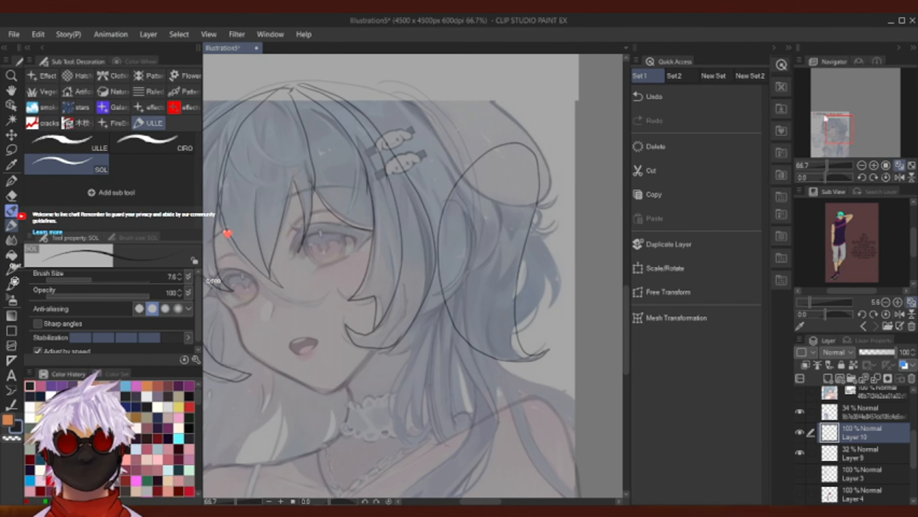
{"action": "left_click", "coordinate": [720, 94]}
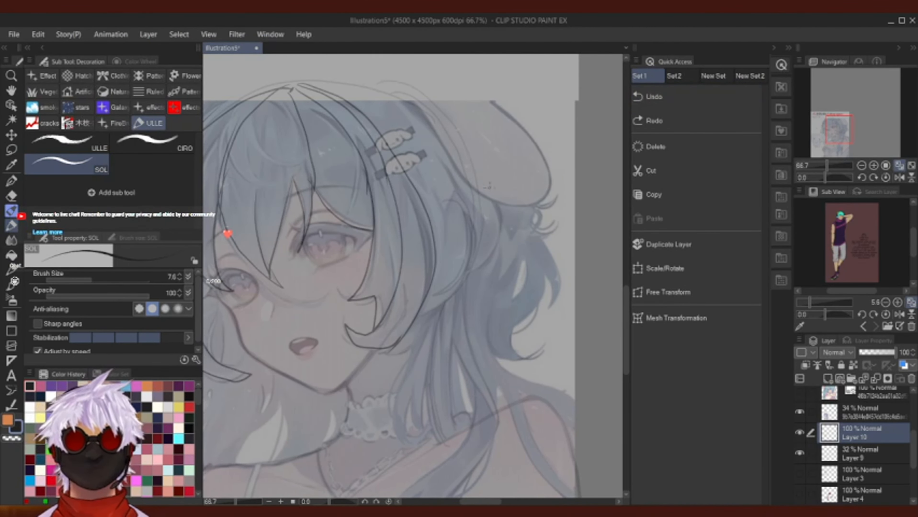
Outline the hair mass behind the clips from the crown to the ear, with the long lock falling to the shoulder.
{"action": "left_click_drag", "start_coordinate": [322, 79], "coordinate": [402, 99]}
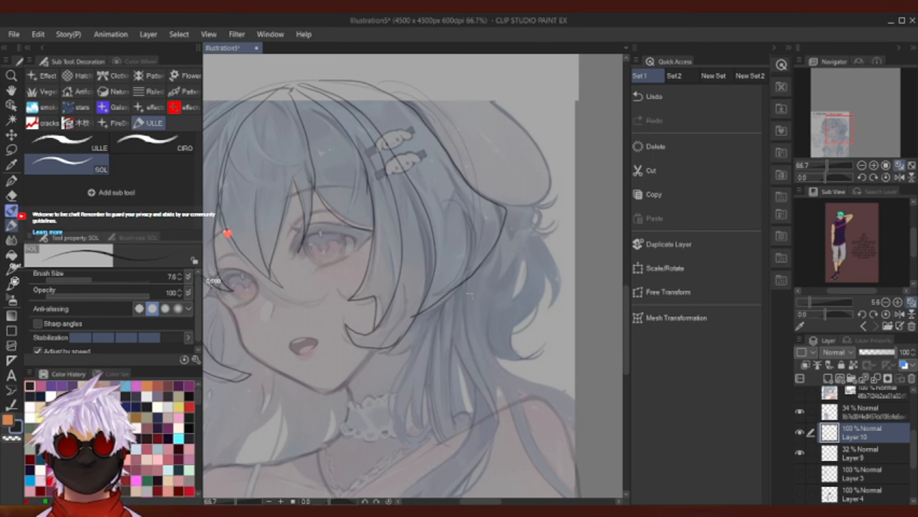
{"action": "mouse_move", "coordinate": [421, 307]}
{"action": "left_mouse_down"}
{"action": "mouse_move", "coordinate": [396, 444]}
{"action": "mouse_move", "coordinate": [426, 455]}
{"action": "mouse_move", "coordinate": [489, 415]}
{"action": "mouse_move", "coordinate": [477, 413]}
{"action": "mouse_move", "coordinate": [454, 363]}
{"action": "mouse_move", "coordinate": [488, 270]}
{"action": "left_mouse_up"}
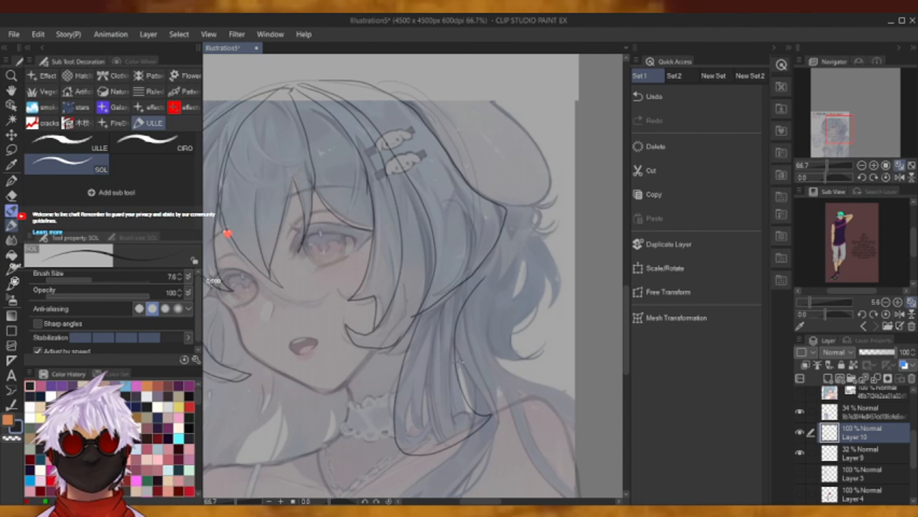
{"action": "left_click", "coordinate": [709, 99]}
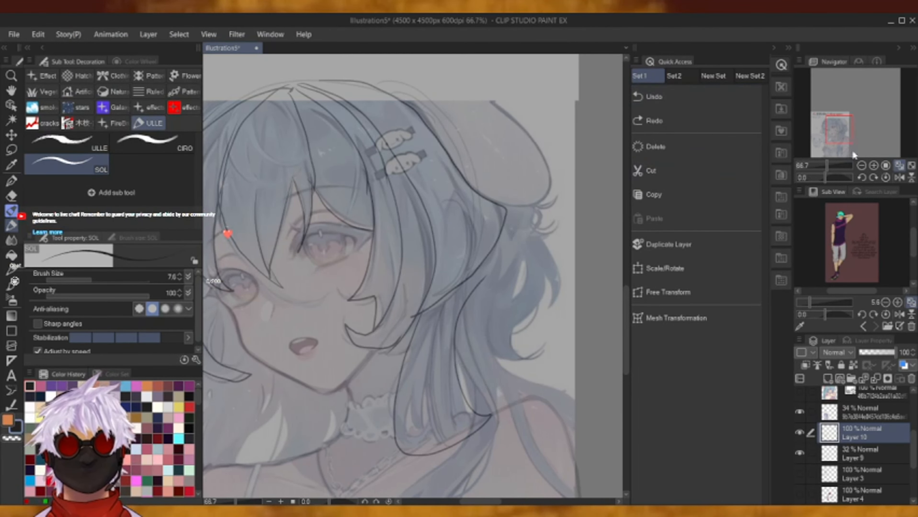
Trace the pale pointed hair section resting above the shoulder on the plush character's side.
{"action": "left_click", "coordinate": [862, 165]}
{"action": "left_click_drag", "start_coordinate": [830, 137], "coordinate": [845, 140]}
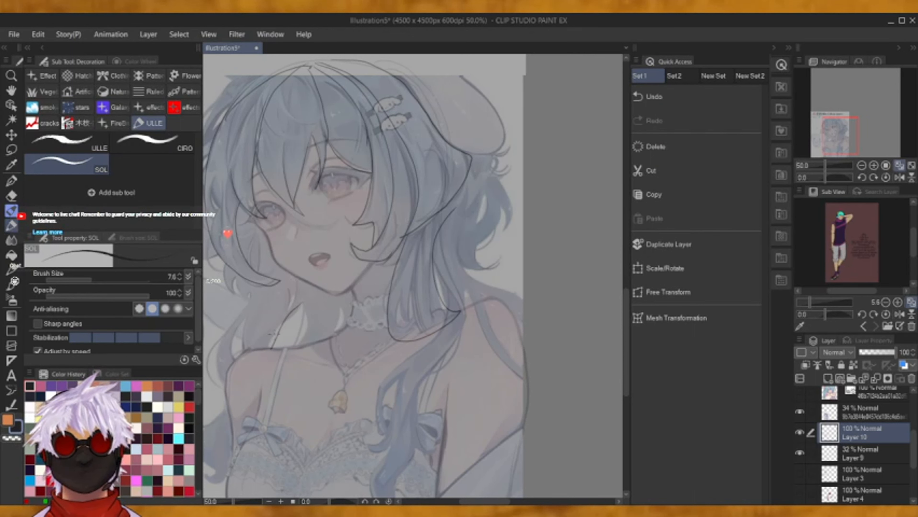
{"action": "left_click", "coordinate": [681, 97]}
{"action": "left_click_drag", "start_coordinate": [293, 305], "coordinate": [267, 348]}
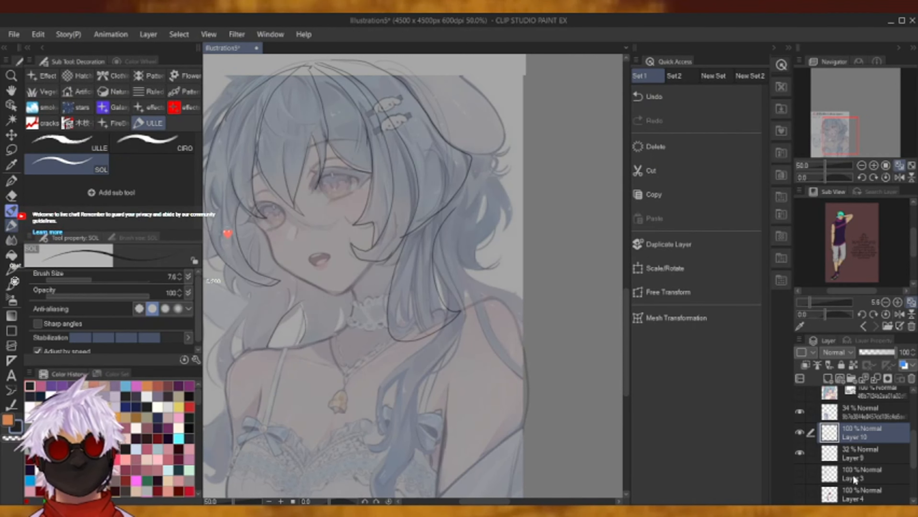
Select the faded reference illustration layer and raise its opacity to 100%.
{"action": "left_click", "coordinate": [877, 412]}
{"action": "left_click_drag", "start_coordinate": [880, 355], "coordinate": [916, 358]}
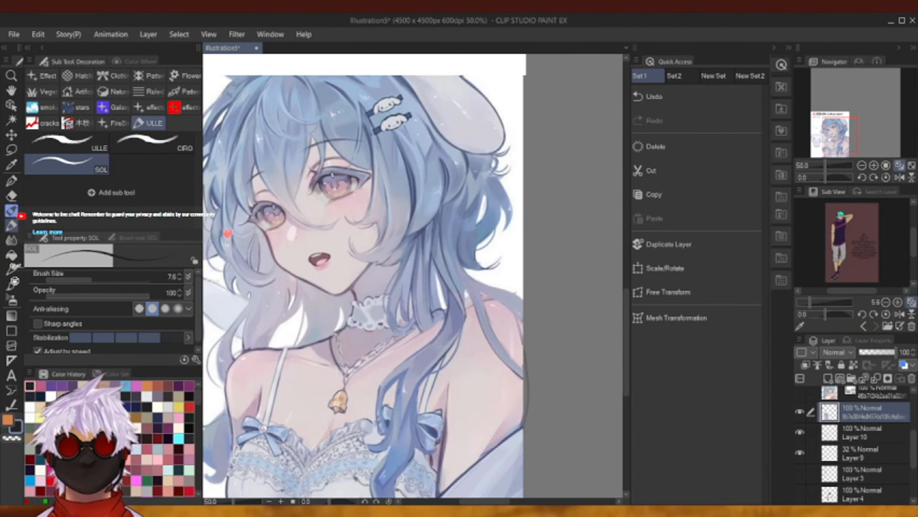
Mark areas of the reference with small strokes on the shoulder, cheek, plush, arm, dress and floppy ear, and circle the eyes.
{"action": "left_click_drag", "start_coordinate": [502, 293], "coordinate": [505, 302]}
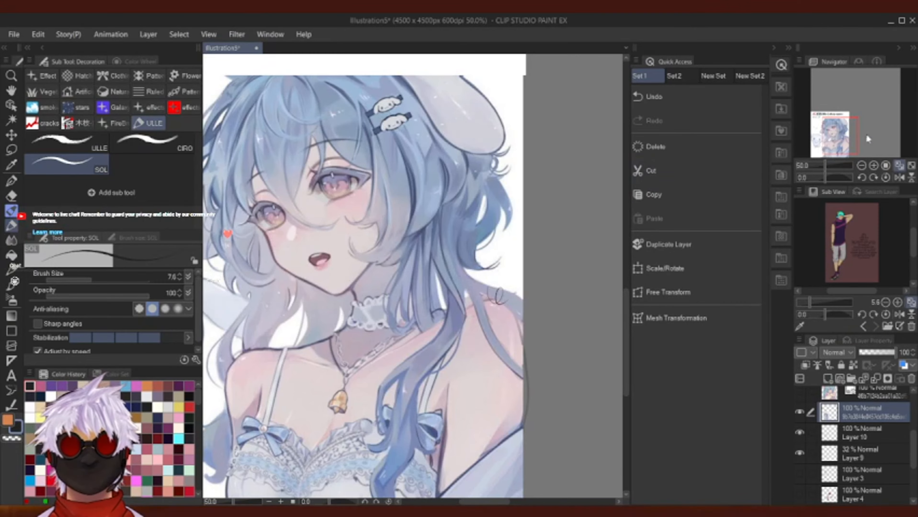
{"action": "mouse_move", "coordinate": [867, 137]}
{"action": "left_mouse_down"}
{"action": "mouse_move", "coordinate": [848, 134]}
{"action": "mouse_move", "coordinate": [834, 148]}
{"action": "mouse_move", "coordinate": [820, 125]}
{"action": "mouse_move", "coordinate": [787, 125]}
{"action": "left_mouse_up"}
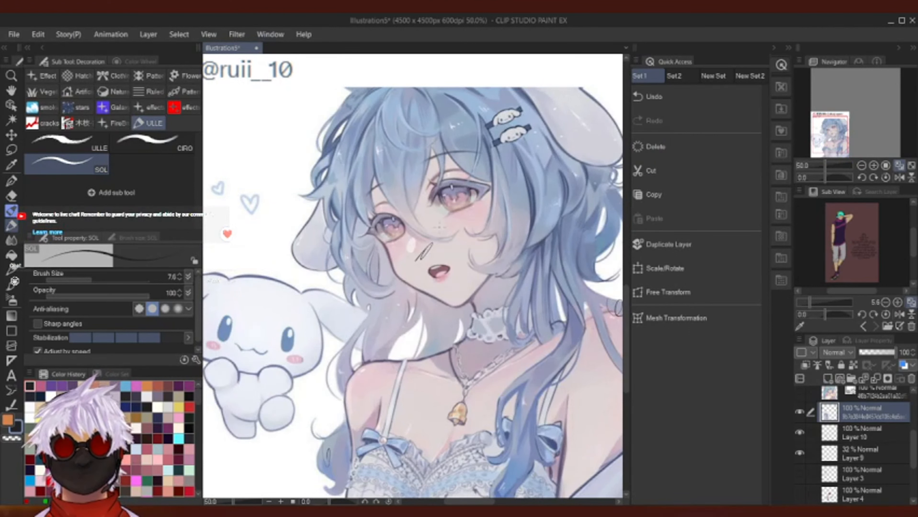
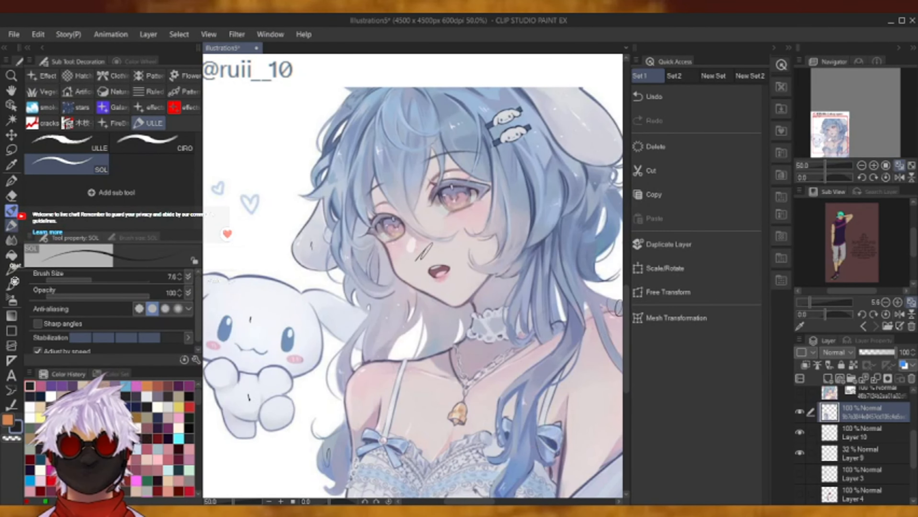
{"action": "scroll", "coordinate": [848, 124], "scroll_direction": "up", "scroll_amount": 2}
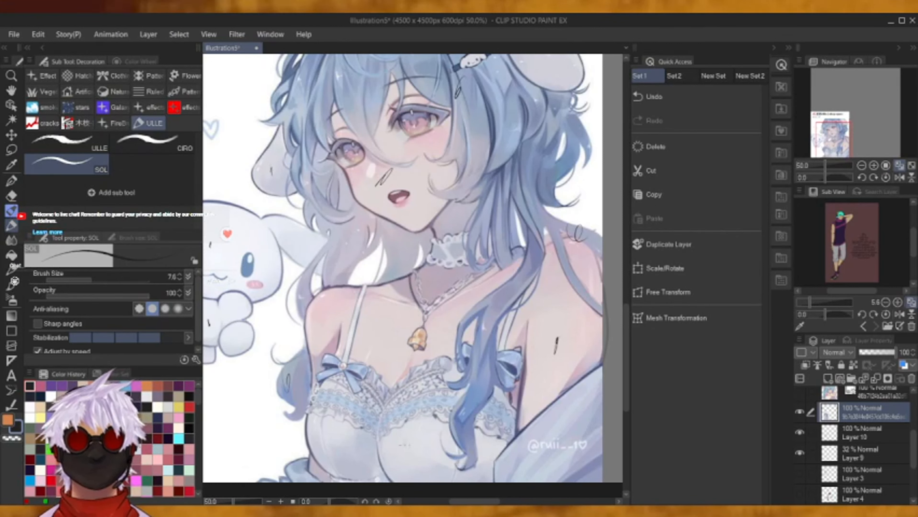
{"action": "left_click_drag", "start_coordinate": [360, 443], "coordinate": [361, 437]}
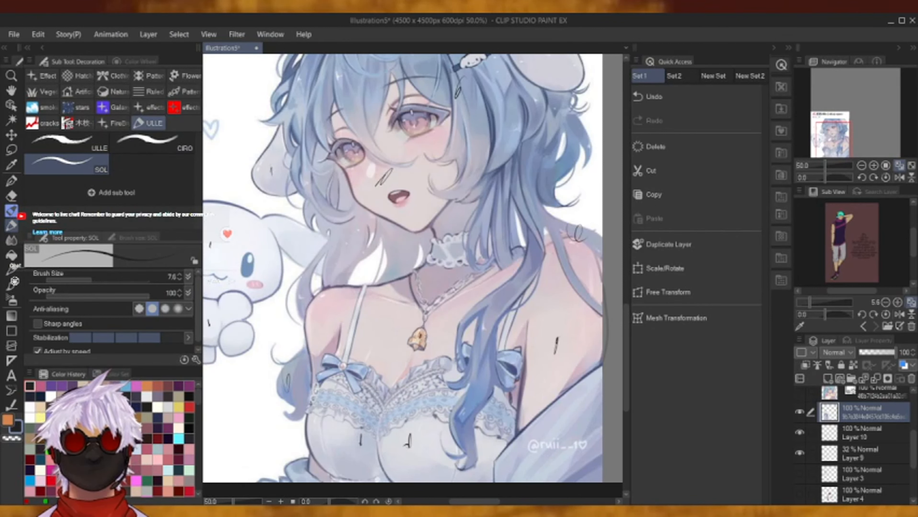
{"action": "scroll", "coordinate": [412, 276], "scroll_direction": "up", "scroll_amount": 4}
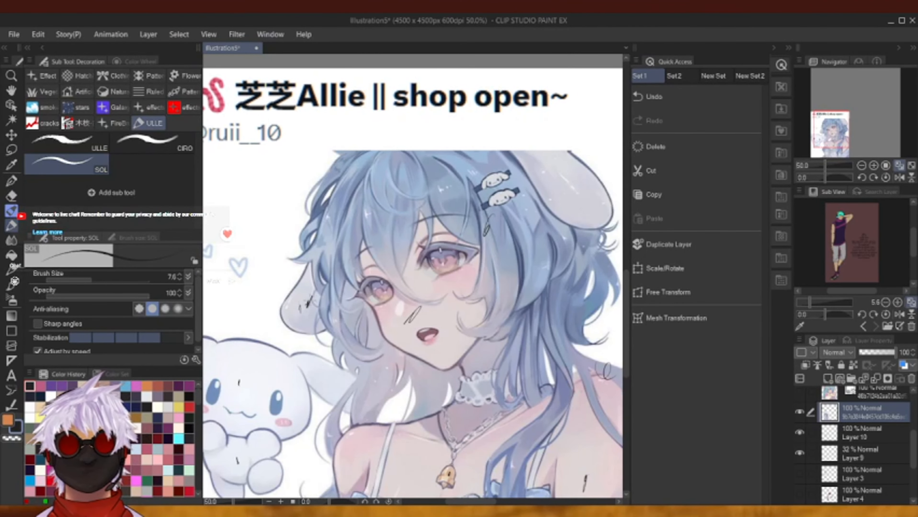
{"action": "left_click_drag", "start_coordinate": [563, 186], "coordinate": [561, 180]}
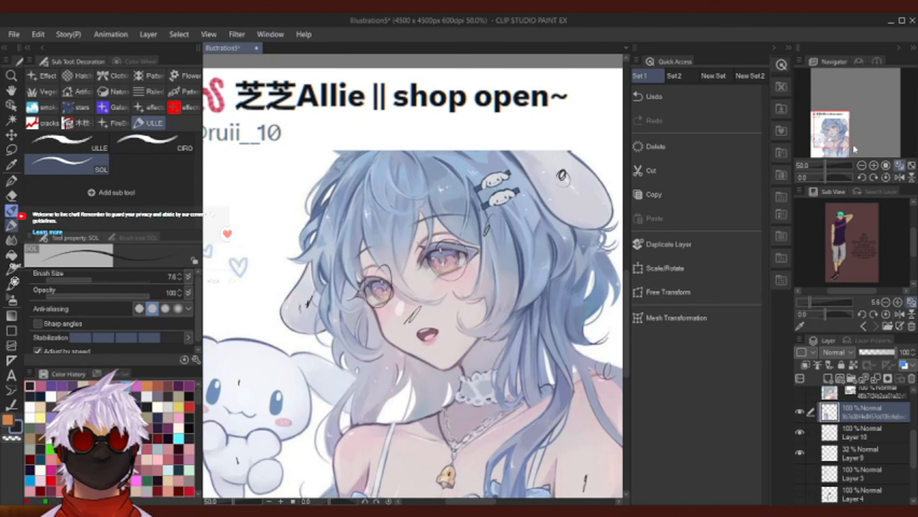
{"action": "mouse_move", "coordinate": [839, 124]}
{"action": "left_mouse_down"}
{"action": "mouse_move", "coordinate": [840, 145]}
{"action": "mouse_move", "coordinate": [848, 126]}
{"action": "left_mouse_up"}
{"action": "left_click", "coordinate": [861, 165]}
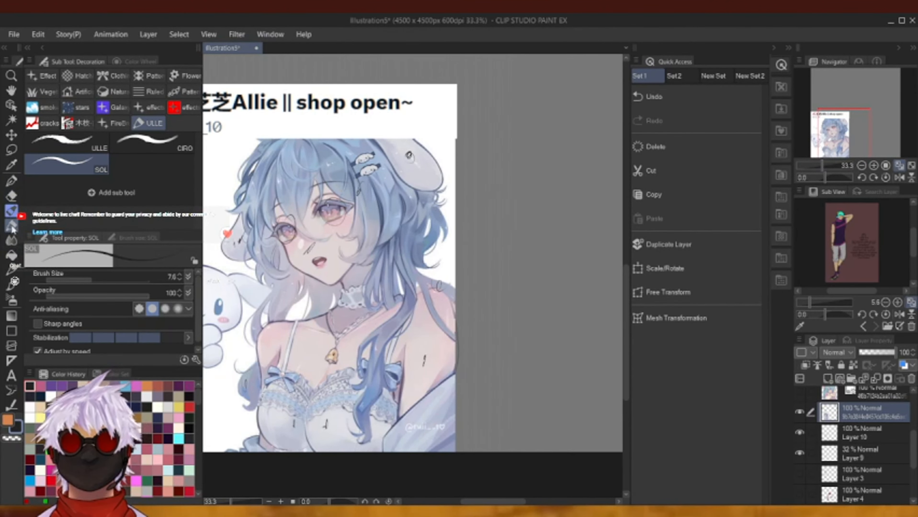
{"action": "left_click", "coordinate": [15, 198]}
{"action": "left_click", "coordinate": [11, 219]}
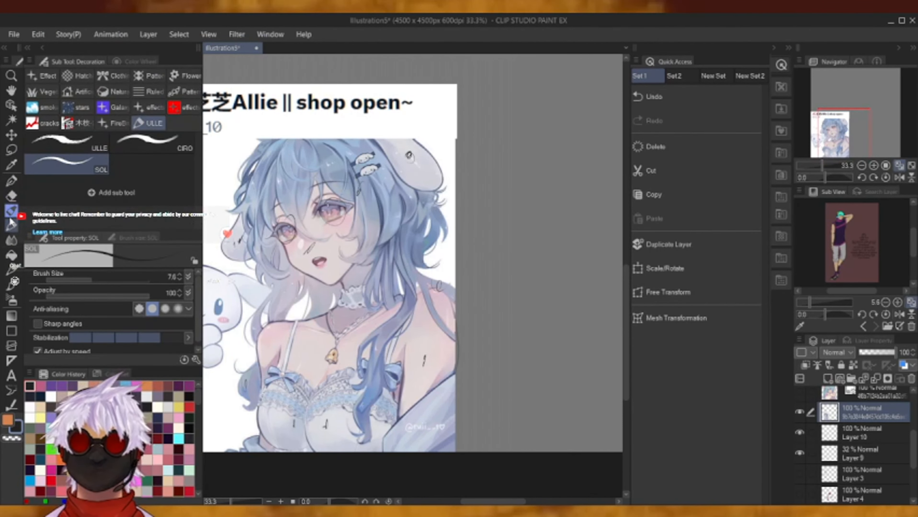
{"action": "left_click", "coordinate": [91, 138]}
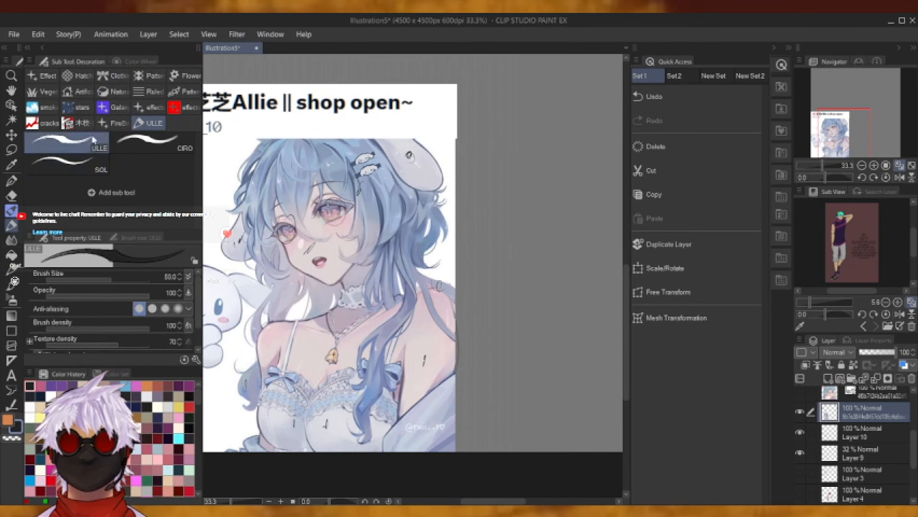
{"action": "left_click", "coordinate": [146, 142]}
{"action": "left_click", "coordinate": [65, 161]}
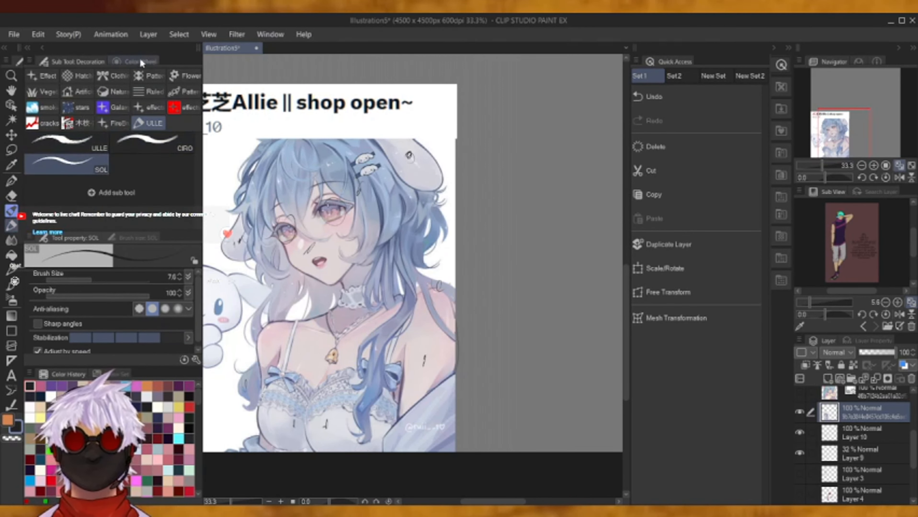
Mix a pale lilac (RGB 197, 182, 203), enlarge the SOL brush to 219.2 and paint a round swatch beside the illustration.
{"action": "left_click", "coordinate": [139, 62]}
{"action": "mouse_move", "coordinate": [87, 143]}
{"action": "left_mouse_down"}
{"action": "mouse_move", "coordinate": [95, 130]}
{"action": "mouse_move", "coordinate": [87, 118]}
{"action": "left_mouse_up"}
{"action": "left_click", "coordinate": [86, 77]}
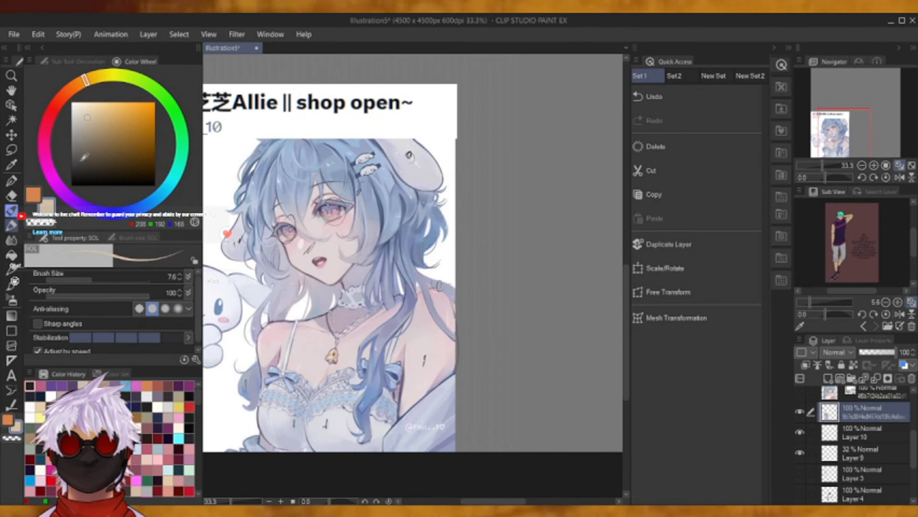
{"action": "left_click", "coordinate": [103, 211]}
{"action": "left_click", "coordinate": [79, 120]}
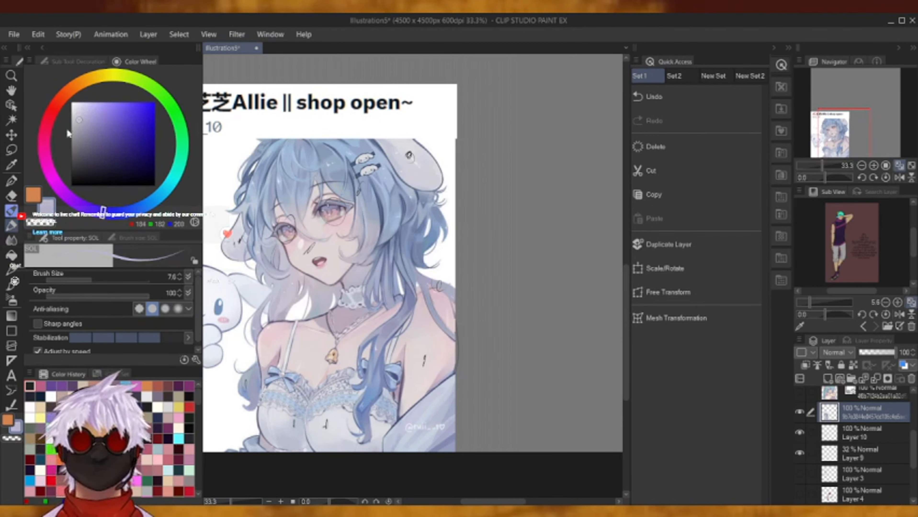
{"action": "left_click", "coordinate": [62, 191]}
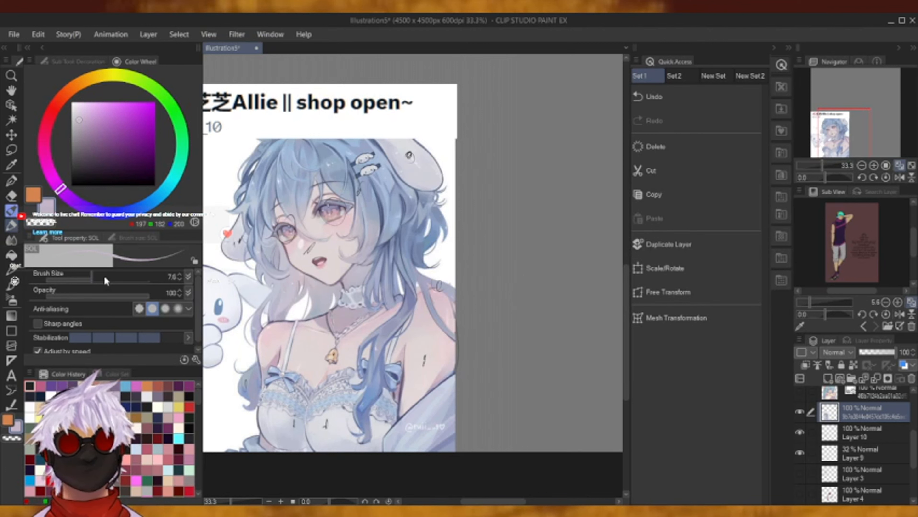
{"action": "left_click", "coordinate": [126, 280]}
{"action": "mouse_move", "coordinate": [503, 253]}
{"action": "left_mouse_down"}
{"action": "mouse_move", "coordinate": [524, 264]}
{"action": "mouse_move", "coordinate": [517, 248]}
{"action": "mouse_move", "coordinate": [503, 271]}
{"action": "mouse_move", "coordinate": [511, 257]}
{"action": "mouse_move", "coordinate": [521, 283]}
{"action": "mouse_move", "coordinate": [538, 272]}
{"action": "mouse_move", "coordinate": [541, 247]}
{"action": "mouse_move", "coordinate": [503, 253]}
{"action": "left_mouse_up"}
Undo the last swatch stroke, mix a greyish pink (RGB 195, 180, 187) and paint it over the lilac swatch.
{"action": "left_click", "coordinate": [80, 84]}
{"action": "left_click", "coordinate": [687, 104]}
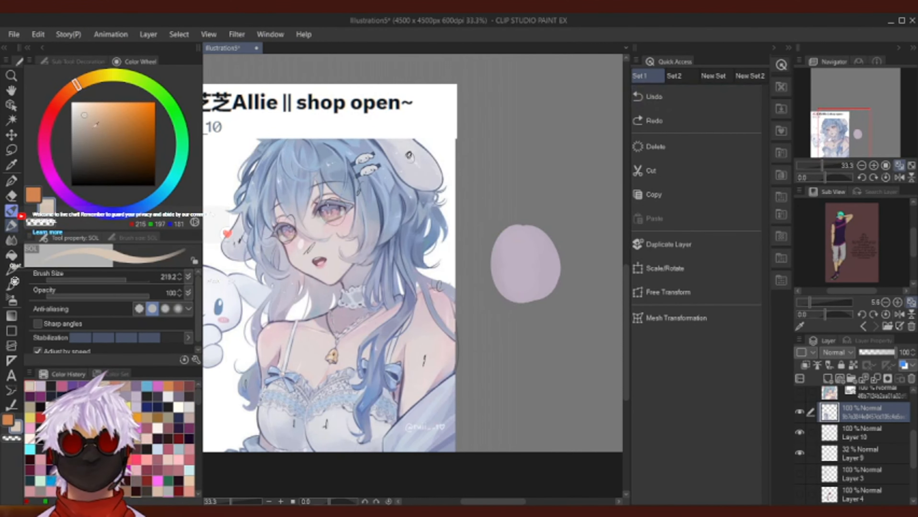
{"action": "left_click", "coordinate": [78, 120]}
{"action": "left_click", "coordinate": [47, 148]}
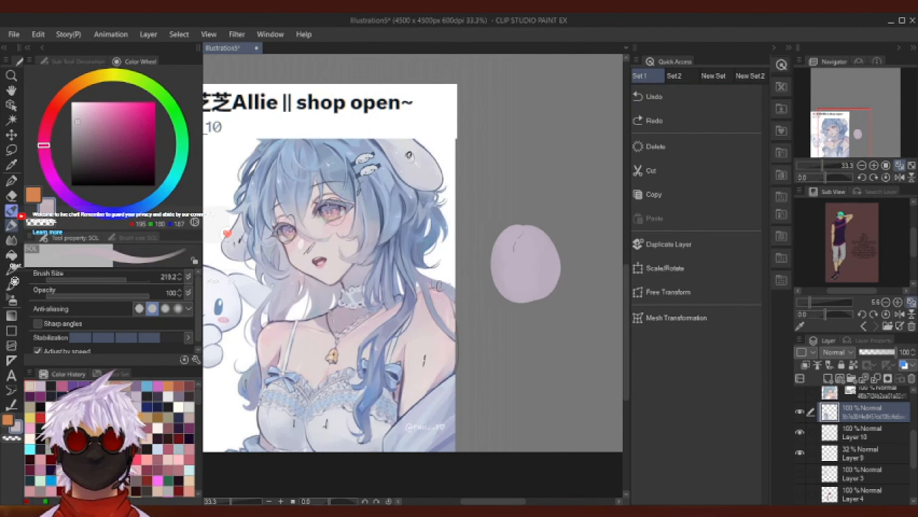
{"action": "mouse_move", "coordinate": [514, 247]}
{"action": "left_mouse_down"}
{"action": "mouse_move", "coordinate": [508, 277]}
{"action": "mouse_move", "coordinate": [532, 279]}
{"action": "mouse_move", "coordinate": [546, 261]}
{"action": "mouse_move", "coordinate": [547, 278]}
{"action": "mouse_move", "coordinate": [511, 281]}
{"action": "mouse_move", "coordinate": [531, 236]}
{"action": "mouse_move", "coordinate": [518, 237]}
{"action": "mouse_move", "coordinate": [542, 236]}
{"action": "mouse_move", "coordinate": [540, 264]}
{"action": "left_mouse_up"}
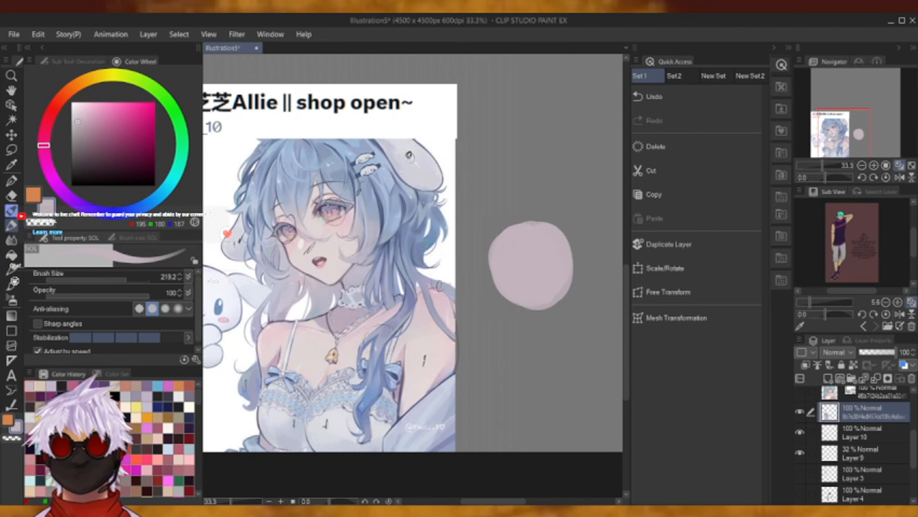
Sample the arm's skin colour, shift it to pale purple and pinkish mauve, and layer strokes around the swatch.
{"action": "left_click", "coordinate": [11, 165]}
{"action": "left_click", "coordinate": [425, 349]}
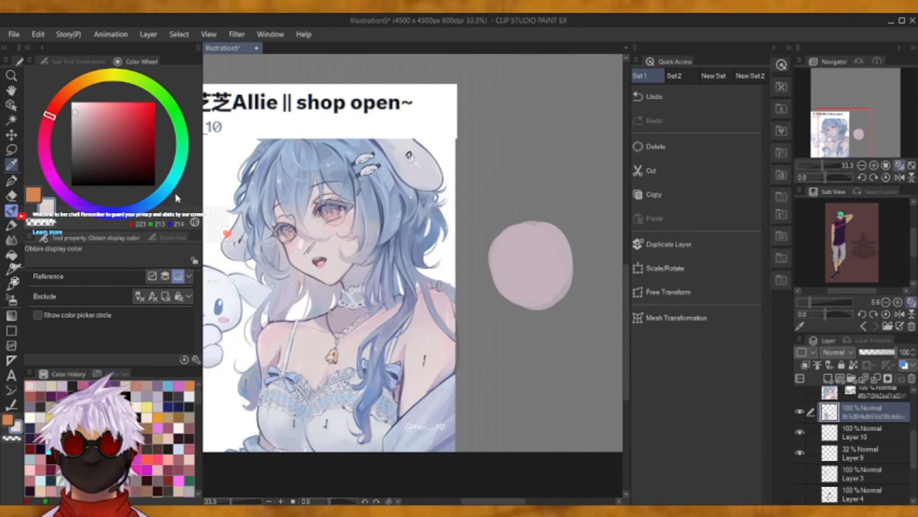
{"action": "left_click", "coordinate": [12, 226]}
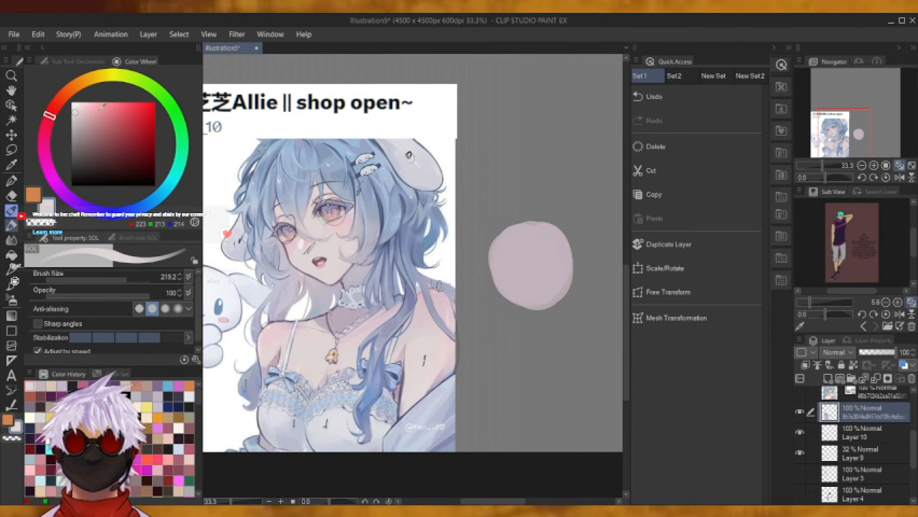
{"action": "left_click", "coordinate": [80, 117]}
{"action": "left_click", "coordinate": [53, 191]}
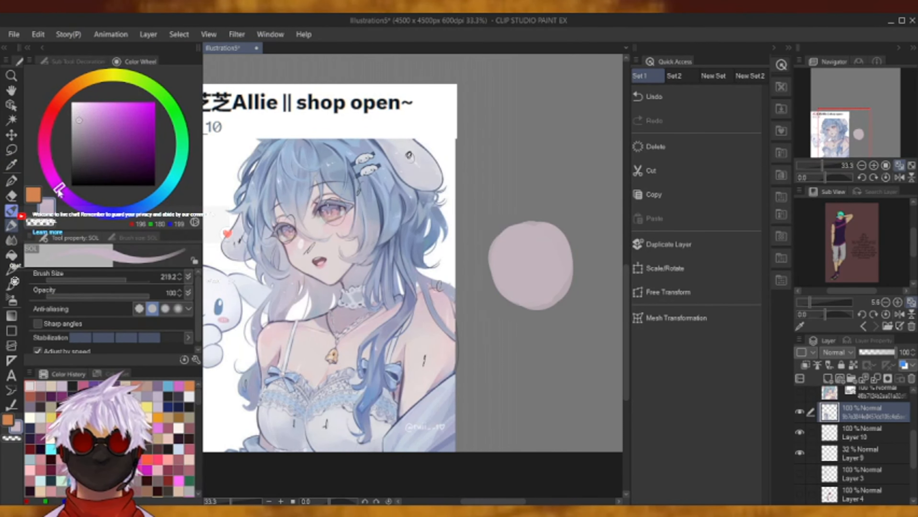
{"action": "mouse_move", "coordinate": [560, 272]}
{"action": "left_mouse_down"}
{"action": "mouse_move", "coordinate": [525, 262]}
{"action": "mouse_move", "coordinate": [533, 288]}
{"action": "mouse_move", "coordinate": [533, 257]}
{"action": "mouse_move", "coordinate": [553, 231]}
{"action": "mouse_move", "coordinate": [531, 263]}
{"action": "left_mouse_up"}
{"action": "left_click_drag", "start_coordinate": [59, 186], "coordinate": [44, 147]}
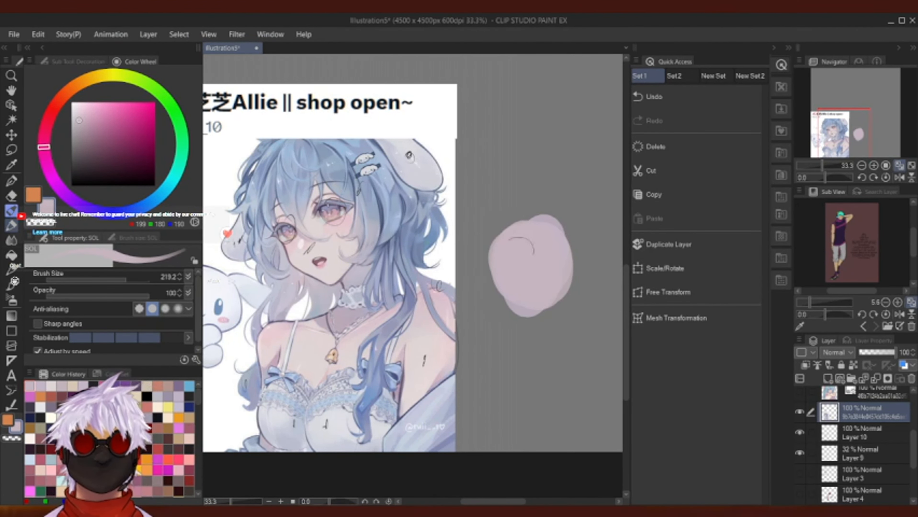
Mix a light pinkish grey (RGB 218, 210, 211) and paint it over the swatch's centre.
{"action": "left_click_drag", "start_coordinate": [850, 133], "coordinate": [854, 128]}
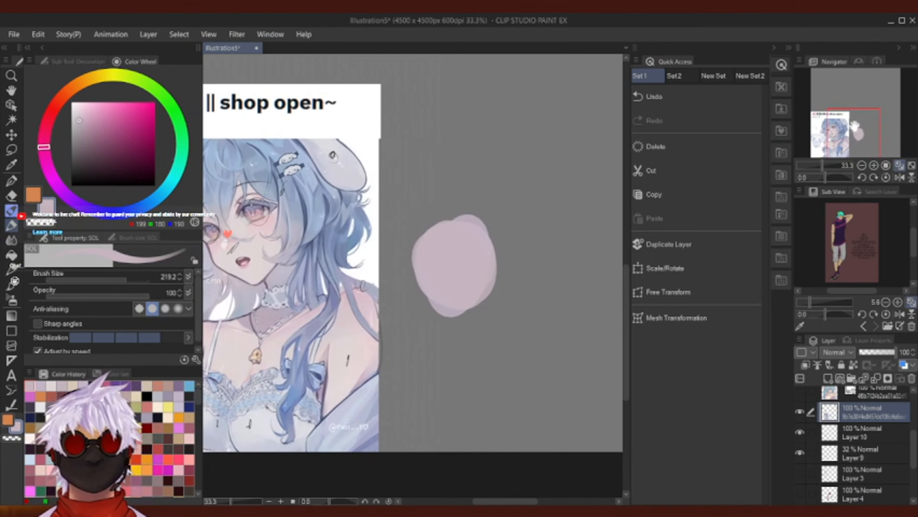
{"action": "left_click_drag", "start_coordinate": [79, 119], "coordinate": [77, 110]}
{"action": "left_click", "coordinate": [48, 123]}
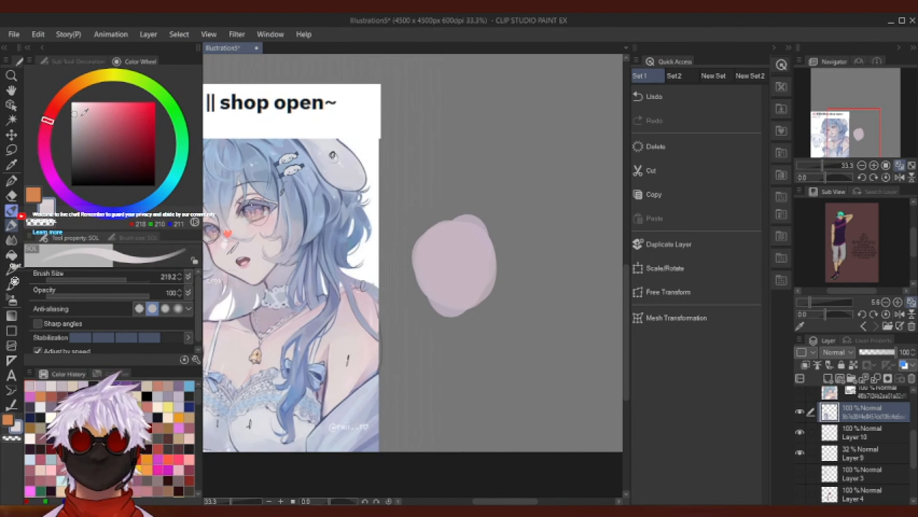
{"action": "mouse_move", "coordinate": [437, 270]}
{"action": "left_mouse_down"}
{"action": "mouse_move", "coordinate": [443, 250]}
{"action": "mouse_move", "coordinate": [464, 285]}
{"action": "mouse_move", "coordinate": [444, 272]}
{"action": "mouse_move", "coordinate": [445, 254]}
{"action": "mouse_move", "coordinate": [444, 277]}
{"action": "left_mouse_up"}
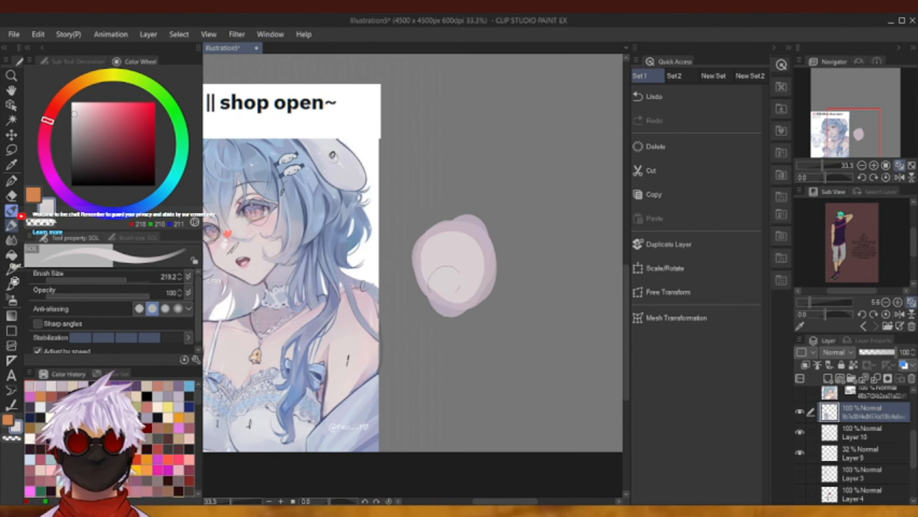
Undo the light centre strokes and repaint them as an irregular patch that leaves the mauve edges exposed.
{"action": "left_click", "coordinate": [873, 166]}
{"action": "left_click_drag", "start_coordinate": [865, 134], "coordinate": [849, 135]}
{"action": "left_click", "coordinate": [652, 97]}
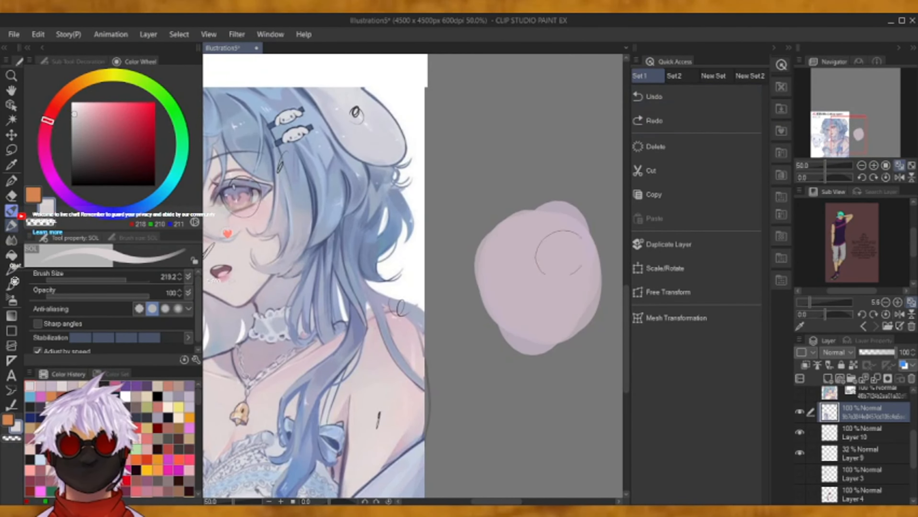
{"action": "mouse_move", "coordinate": [551, 309]}
{"action": "left_mouse_down"}
{"action": "mouse_move", "coordinate": [569, 262]}
{"action": "mouse_move", "coordinate": [583, 282]}
{"action": "mouse_move", "coordinate": [558, 324]}
{"action": "mouse_move", "coordinate": [541, 326]}
{"action": "mouse_move", "coordinate": [525, 284]}
{"action": "mouse_move", "coordinate": [547, 237]}
{"action": "mouse_move", "coordinate": [503, 267]}
{"action": "mouse_move", "coordinate": [516, 241]}
{"action": "left_mouse_up"}
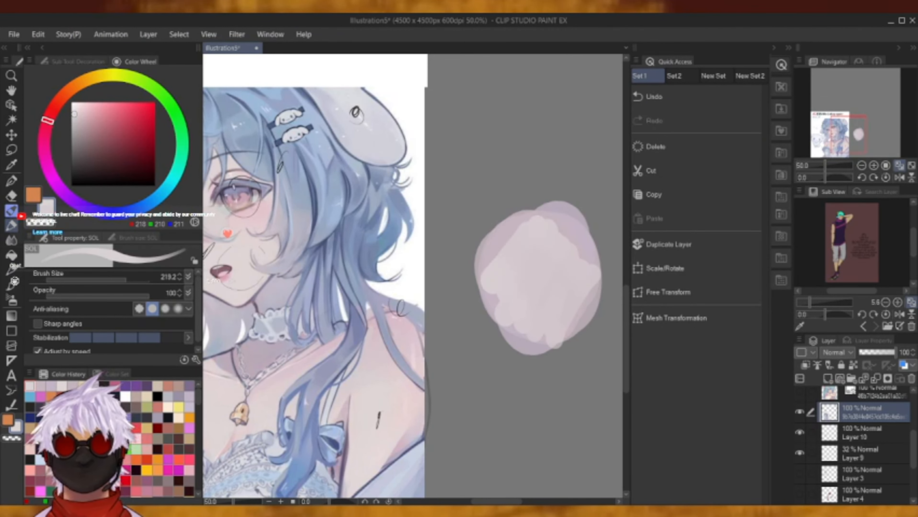
{"action": "left_click", "coordinate": [696, 102]}
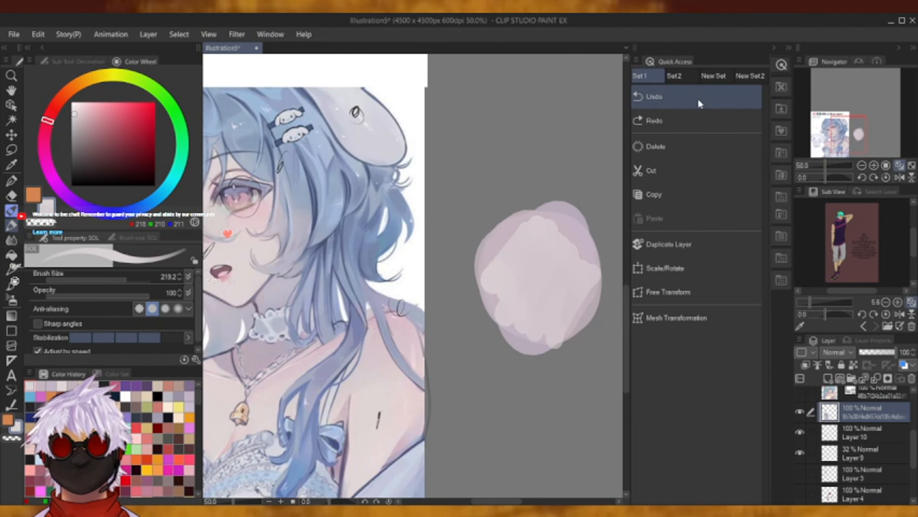
Mix a dark desaturated blue and paint a bent swatch above the pale one.
{"action": "left_click_drag", "start_coordinate": [846, 140], "coordinate": [865, 136]}
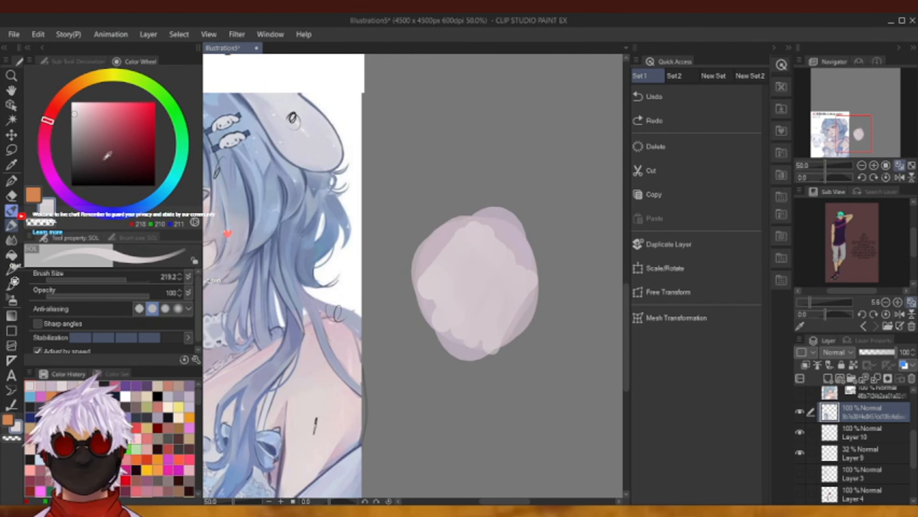
{"action": "left_click_drag", "start_coordinate": [105, 142], "coordinate": [99, 139]}
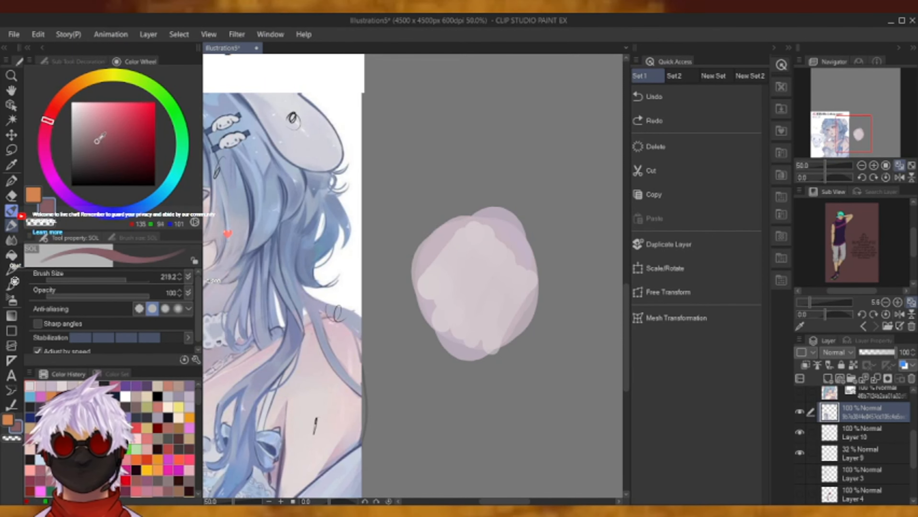
{"action": "left_click_drag", "start_coordinate": [144, 211], "coordinate": [141, 206]}
{"action": "left_click_drag", "start_coordinate": [99, 143], "coordinate": [95, 149]}
{"action": "left_click", "coordinate": [135, 217]}
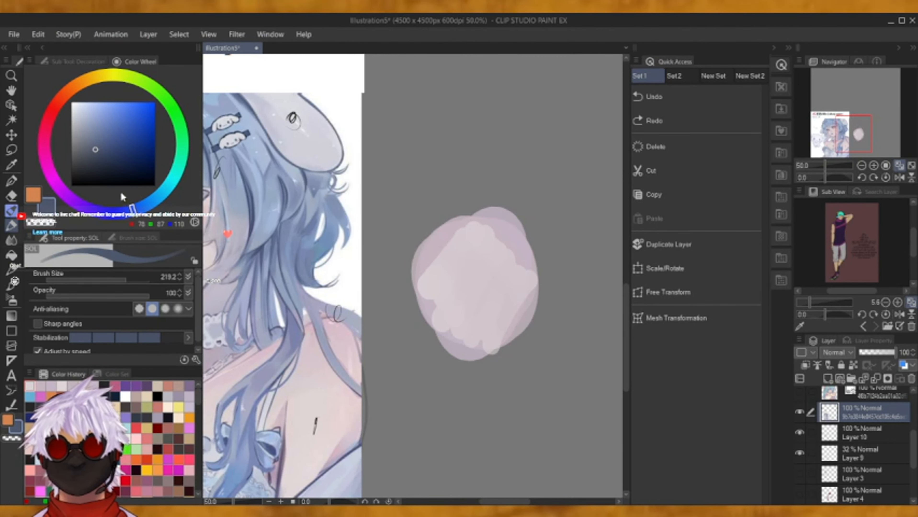
{"action": "left_click_drag", "start_coordinate": [857, 131], "coordinate": [855, 125]}
{"action": "mouse_move", "coordinate": [469, 164]}
{"action": "left_mouse_down"}
{"action": "mouse_move", "coordinate": [525, 232]}
{"action": "mouse_move", "coordinate": [515, 264]}
{"action": "mouse_move", "coordinate": [550, 215]}
{"action": "mouse_move", "coordinate": [541, 199]}
{"action": "mouse_move", "coordinate": [478, 159]}
{"action": "mouse_move", "coordinate": [498, 171]}
{"action": "mouse_move", "coordinate": [533, 231]}
{"action": "mouse_move", "coordinate": [518, 262]}
{"action": "mouse_move", "coordinate": [473, 153]}
{"action": "mouse_move", "coordinate": [524, 192]}
{"action": "mouse_move", "coordinate": [519, 258]}
{"action": "left_mouse_up"}
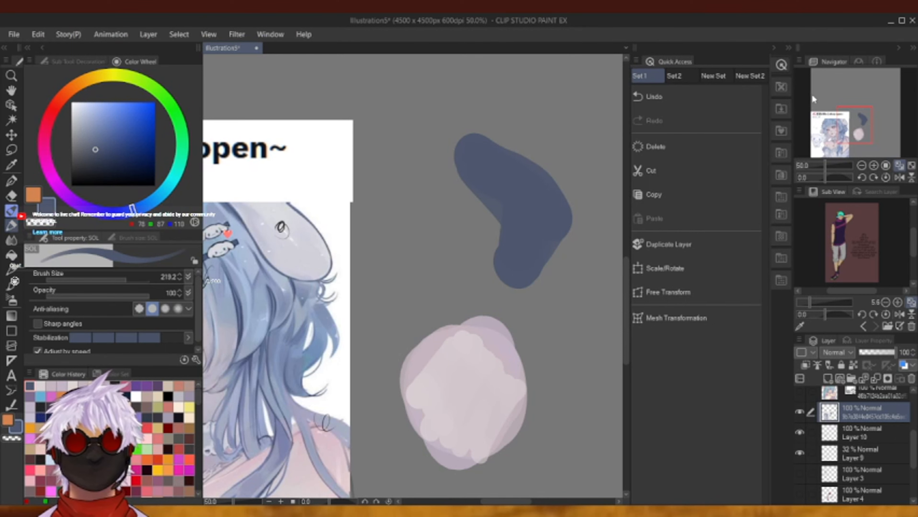
Mix a muted blue (RGB 90, 109, 133) and paint it over the dark swatch's upper band with the ULLE and SOL brushes.
{"action": "mouse_move", "coordinate": [860, 126]}
{"action": "left_mouse_down"}
{"action": "mouse_move", "coordinate": [845, 129]}
{"action": "mouse_move", "coordinate": [862, 123]}
{"action": "mouse_move", "coordinate": [856, 129]}
{"action": "left_mouse_up"}
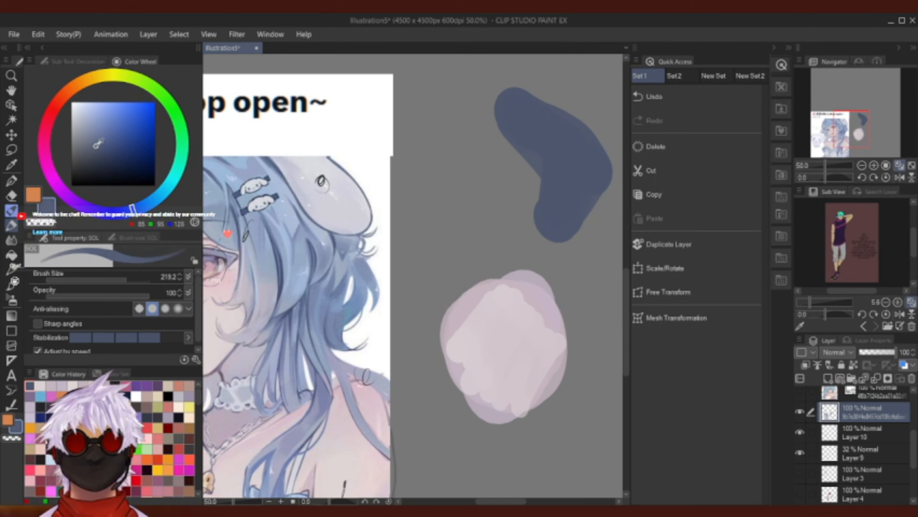
{"action": "left_click", "coordinate": [143, 210]}
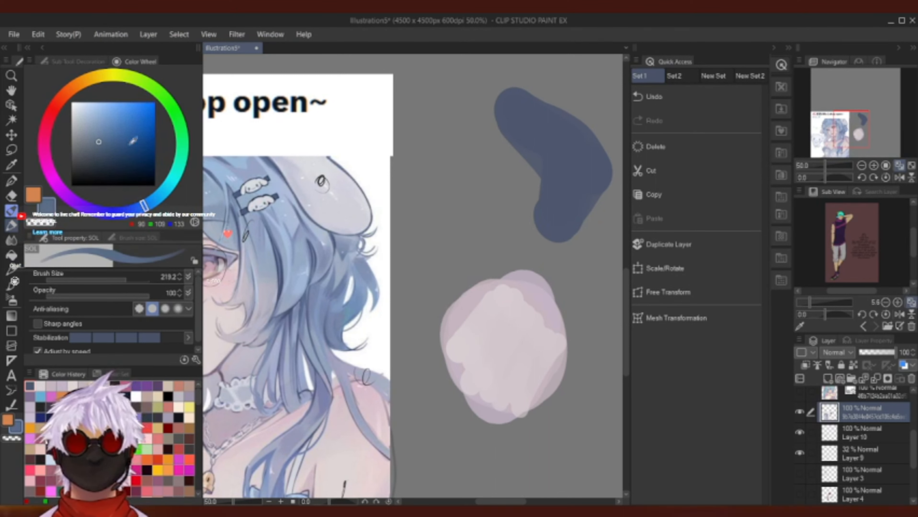
{"action": "left_click", "coordinate": [68, 64]}
{"action": "left_click", "coordinate": [66, 142]}
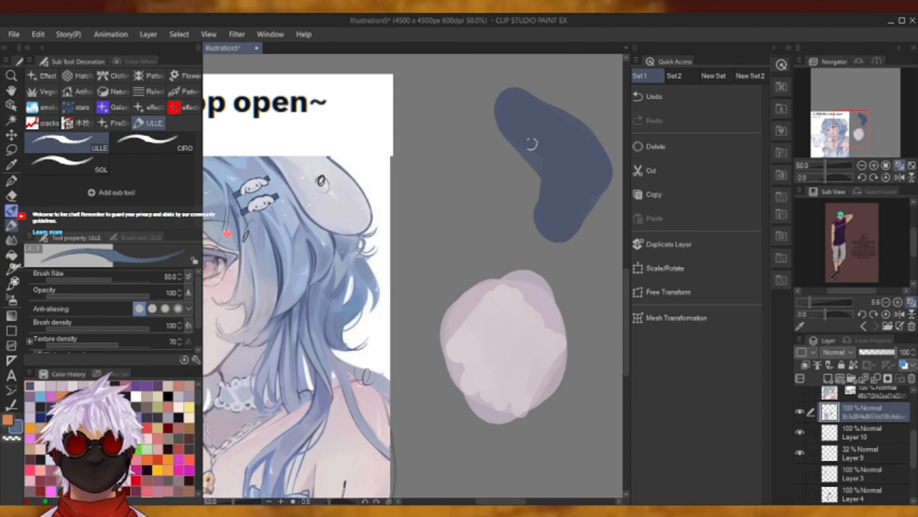
{"action": "mouse_move", "coordinate": [521, 131]}
{"action": "left_mouse_down"}
{"action": "mouse_move", "coordinate": [565, 154]}
{"action": "mouse_move", "coordinate": [587, 196]}
{"action": "mouse_move", "coordinate": [595, 178]}
{"action": "mouse_move", "coordinate": [546, 130]}
{"action": "mouse_move", "coordinate": [585, 150]}
{"action": "mouse_move", "coordinate": [592, 184]}
{"action": "mouse_move", "coordinate": [585, 151]}
{"action": "mouse_move", "coordinate": [515, 101]}
{"action": "mouse_move", "coordinate": [552, 117]}
{"action": "mouse_move", "coordinate": [599, 186]}
{"action": "left_mouse_up"}
{"action": "left_click", "coordinate": [169, 145]}
{"action": "left_click", "coordinate": [65, 163]}
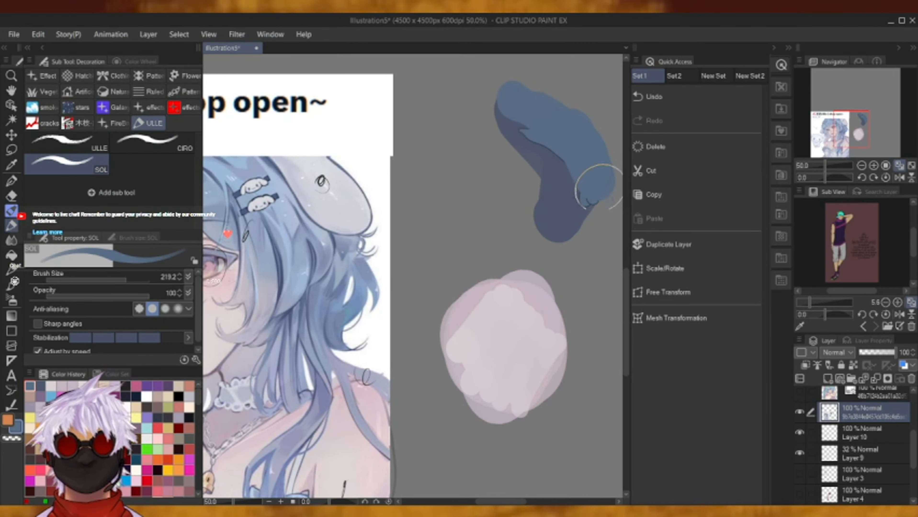
Mix a medium blue (RGB 105, 145, 176) and set the SOL brush size to 115.
{"action": "left_click", "coordinate": [140, 62]}
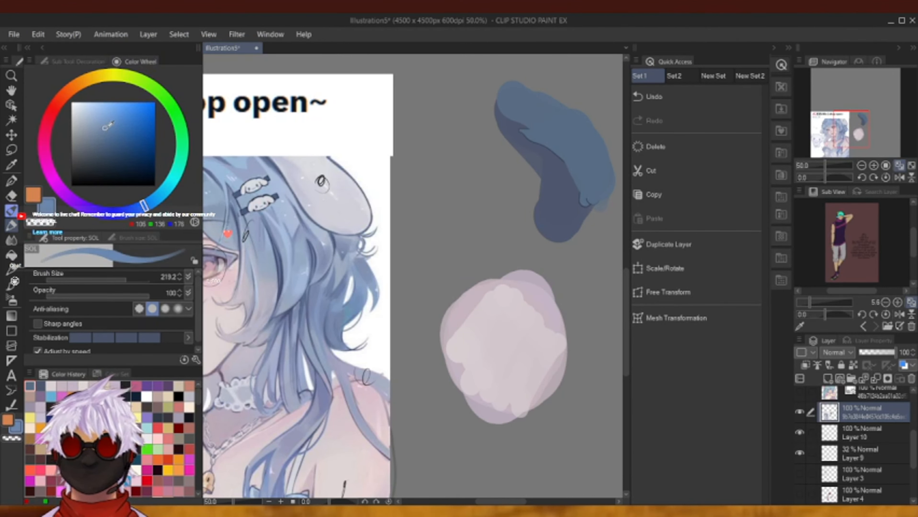
{"action": "left_click_drag", "start_coordinate": [149, 205], "coordinate": [152, 200]}
{"action": "left_click", "coordinate": [119, 280]}
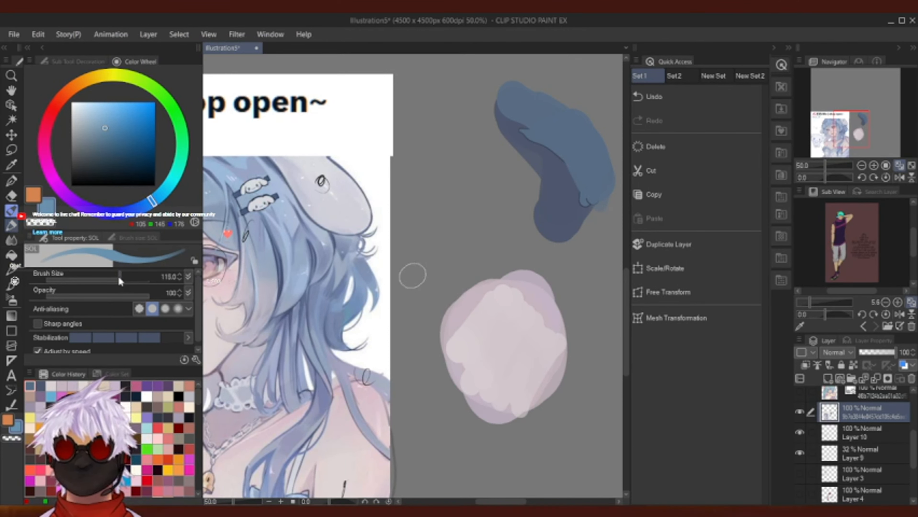
Try medium blue strokes along the swatch's upper band and bend, and undo them.
{"action": "mouse_move", "coordinate": [575, 158]}
{"action": "left_mouse_down"}
{"action": "mouse_move", "coordinate": [584, 185]}
{"action": "mouse_move", "coordinate": [565, 232]}
{"action": "mouse_move", "coordinate": [592, 155]}
{"action": "mouse_move", "coordinate": [595, 178]}
{"action": "mouse_move", "coordinate": [598, 156]}
{"action": "left_mouse_up"}
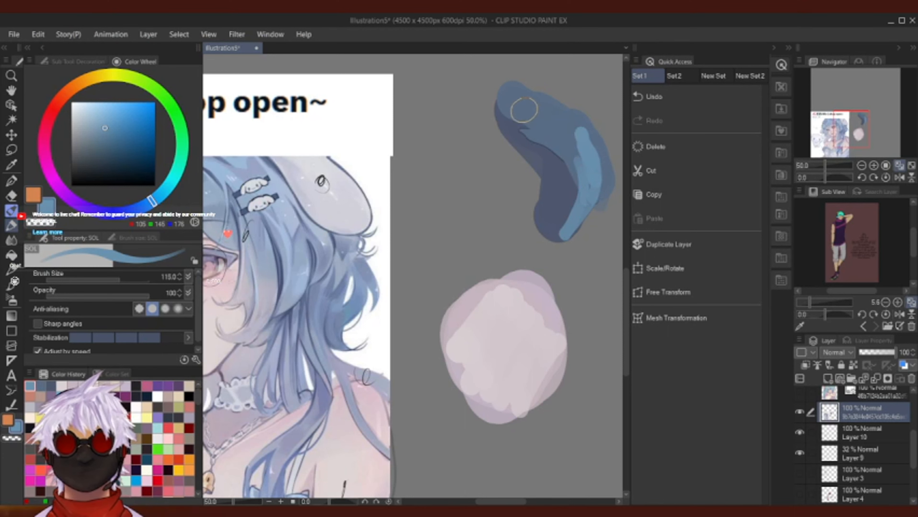
{"action": "mouse_move", "coordinate": [521, 119]}
{"action": "left_mouse_down"}
{"action": "mouse_move", "coordinate": [569, 163]}
{"action": "mouse_move", "coordinate": [583, 214]}
{"action": "left_mouse_up"}
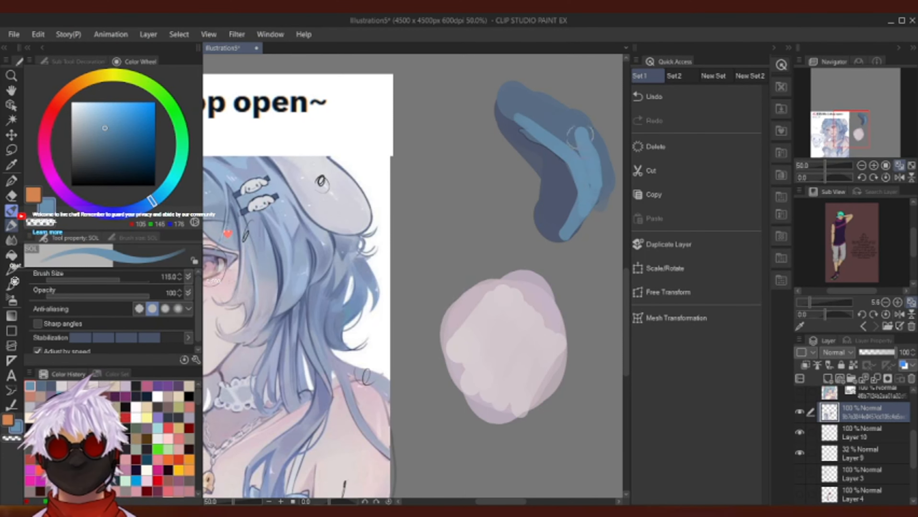
{"action": "mouse_move", "coordinate": [579, 137]}
{"action": "left_mouse_down"}
{"action": "mouse_move", "coordinate": [538, 103]}
{"action": "mouse_move", "coordinate": [593, 155]}
{"action": "mouse_move", "coordinate": [557, 103]}
{"action": "mouse_move", "coordinate": [531, 97]}
{"action": "mouse_move", "coordinate": [587, 134]}
{"action": "mouse_move", "coordinate": [594, 178]}
{"action": "left_mouse_up"}
{"action": "left_click", "coordinate": [701, 96]}
{"action": "left_click", "coordinate": [702, 97]}
{"action": "left_click", "coordinate": [704, 117]}
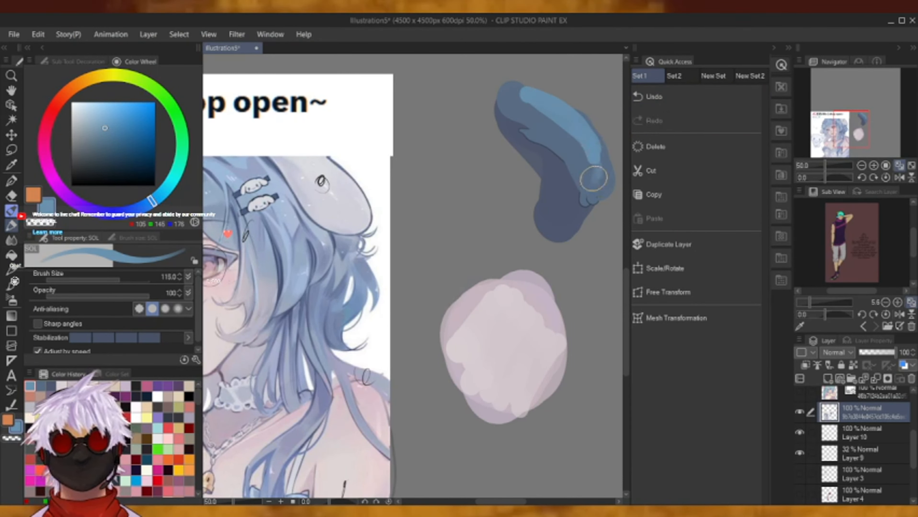
{"action": "left_click", "coordinate": [690, 97]}
Mix a pale grey-blue (RGB 150, 167, 180) and paint a curved highlight along the swatch's upper band.
{"action": "left_click", "coordinate": [91, 117]}
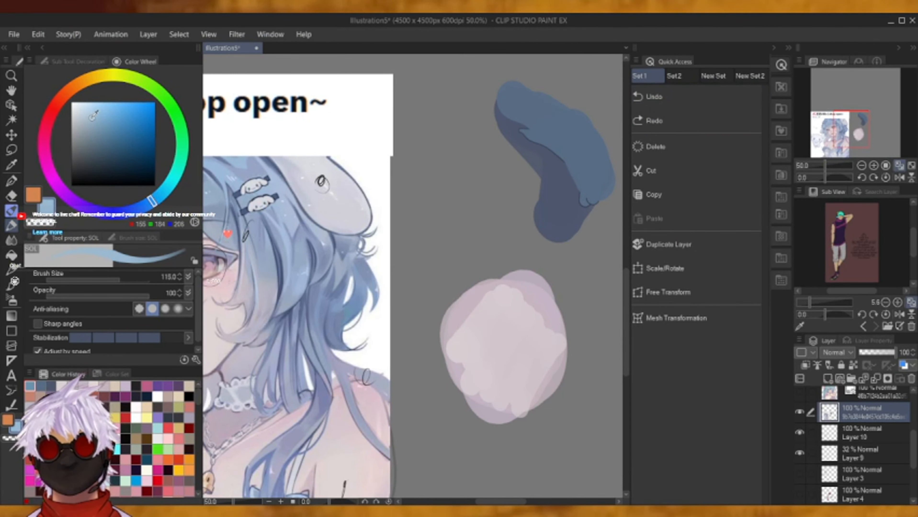
{"action": "left_click", "coordinate": [88, 120]}
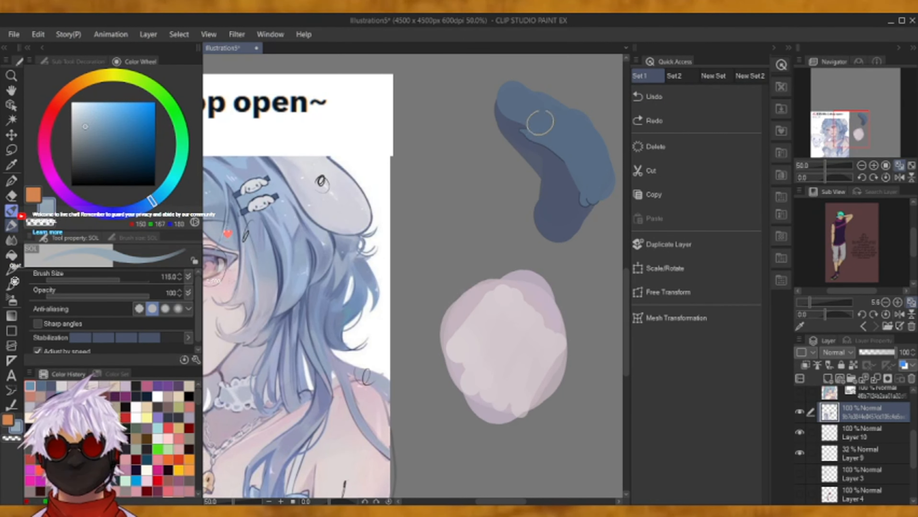
{"action": "mouse_move", "coordinate": [536, 119]}
{"action": "left_mouse_down"}
{"action": "mouse_move", "coordinate": [586, 163]}
{"action": "mouse_move", "coordinate": [582, 148]}
{"action": "mouse_move", "coordinate": [588, 171]}
{"action": "mouse_move", "coordinate": [590, 151]}
{"action": "left_mouse_up"}
{"action": "left_click_drag", "start_coordinate": [603, 176], "coordinate": [596, 180]}
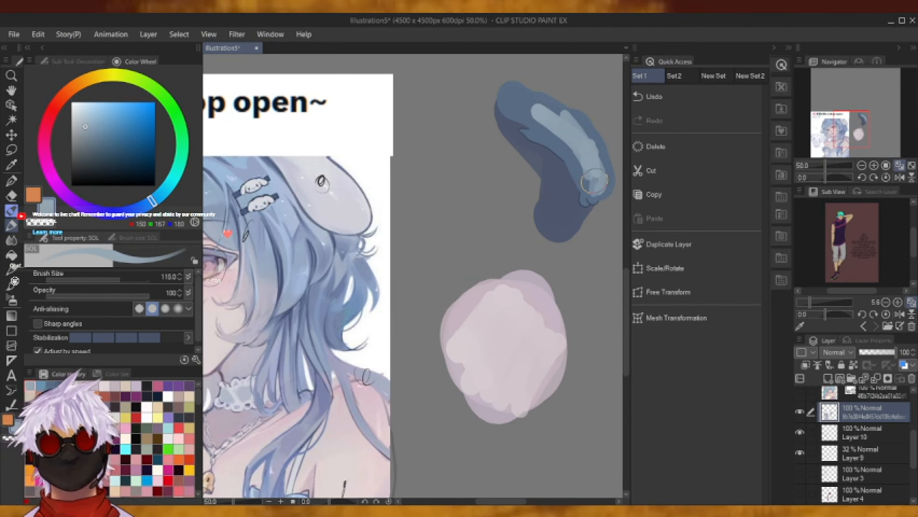
Reuse the medium blue to paint strokes along the highlight's edges and the swatch's upper tip.
{"action": "left_click", "coordinate": [40, 385]}
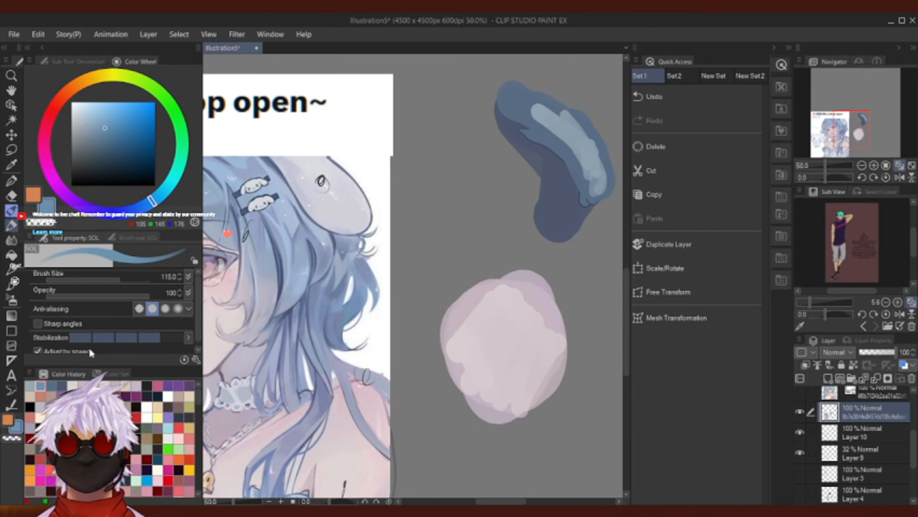
{"action": "mouse_move", "coordinate": [528, 112]}
{"action": "left_mouse_down"}
{"action": "mouse_move", "coordinate": [565, 146]}
{"action": "mouse_move", "coordinate": [525, 117]}
{"action": "mouse_move", "coordinate": [582, 166]}
{"action": "mouse_move", "coordinate": [598, 196]}
{"action": "left_mouse_up"}
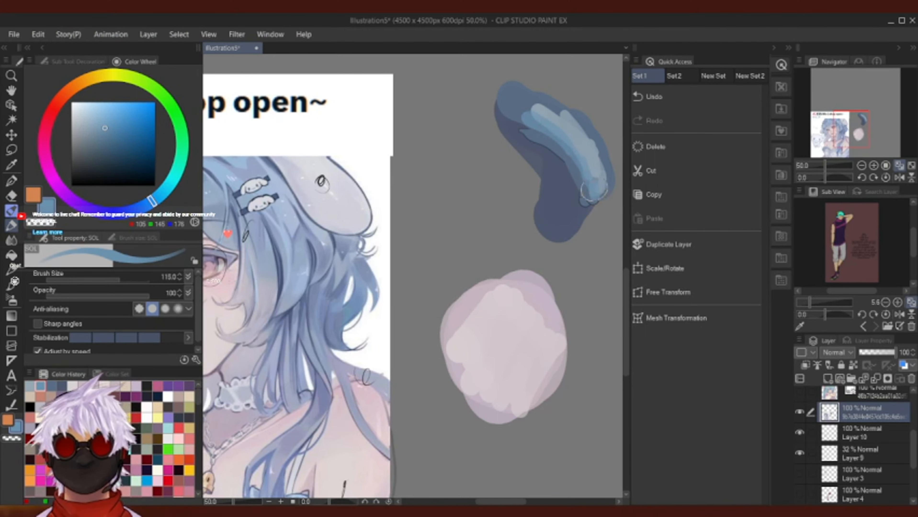
{"action": "mouse_move", "coordinate": [508, 95]}
{"action": "left_mouse_down"}
{"action": "mouse_move", "coordinate": [532, 116]}
{"action": "mouse_move", "coordinate": [529, 106]}
{"action": "left_mouse_up"}
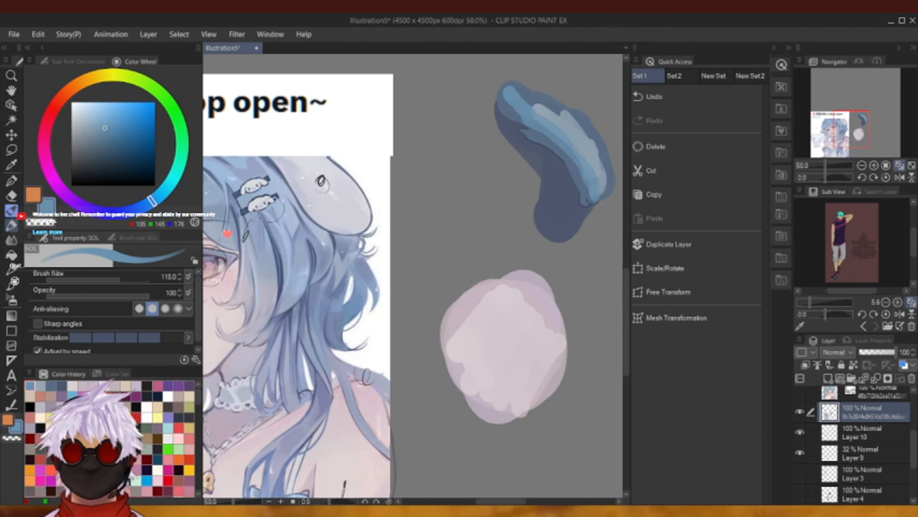
Draw thin dark blue fold lines along the band's inner edge at brush size 26.3.
{"action": "left_click", "coordinate": [61, 385]}
{"action": "left_click_drag", "start_coordinate": [111, 277], "coordinate": [104, 275]}
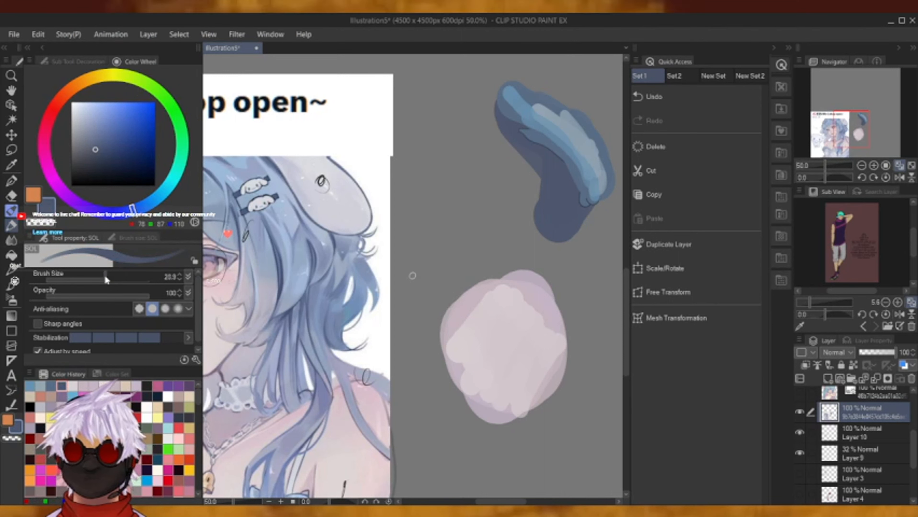
{"action": "mouse_move", "coordinate": [521, 125]}
{"action": "left_mouse_down"}
{"action": "mouse_move", "coordinate": [566, 155]}
{"action": "mouse_move", "coordinate": [581, 214]}
{"action": "left_mouse_up"}
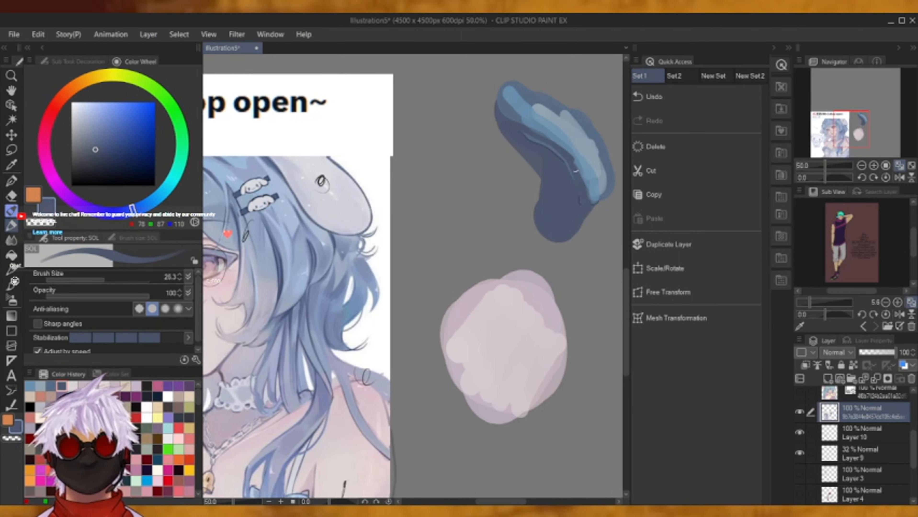
Undo a pale trial patch on the swatch's lower lobe and paint it medium blue with pale grey-blue streaks at brush size 79.6.
{"action": "left_click", "coordinate": [52, 385]}
{"action": "left_click", "coordinate": [62, 385]}
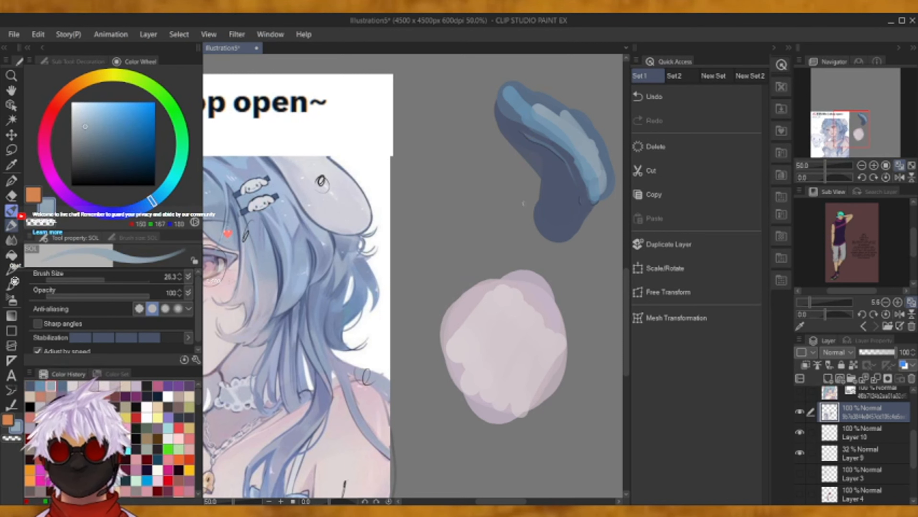
{"action": "left_click_drag", "start_coordinate": [108, 272], "coordinate": [116, 275]}
{"action": "mouse_move", "coordinate": [547, 222]}
{"action": "left_mouse_down"}
{"action": "mouse_move", "coordinate": [550, 187]}
{"action": "mouse_move", "coordinate": [551, 217]}
{"action": "mouse_move", "coordinate": [562, 199]}
{"action": "mouse_move", "coordinate": [566, 220]}
{"action": "left_mouse_up"}
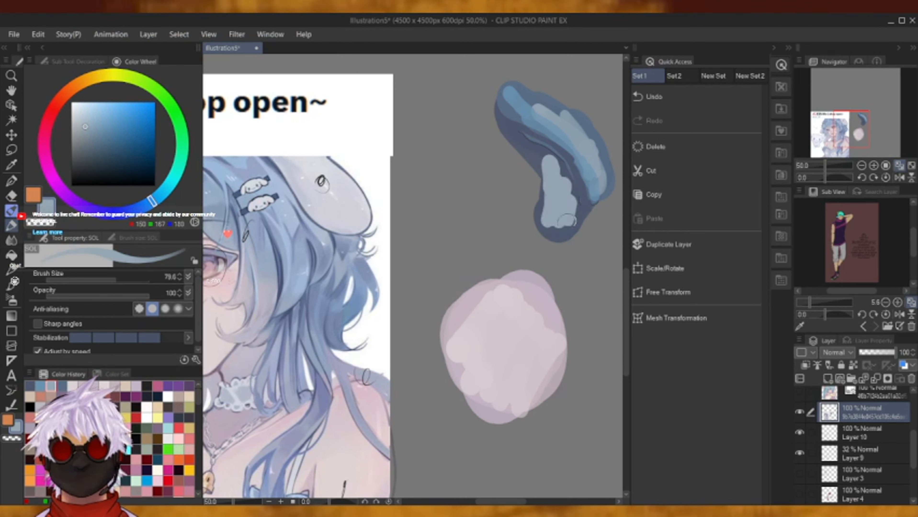
{"action": "left_click", "coordinate": [688, 96]}
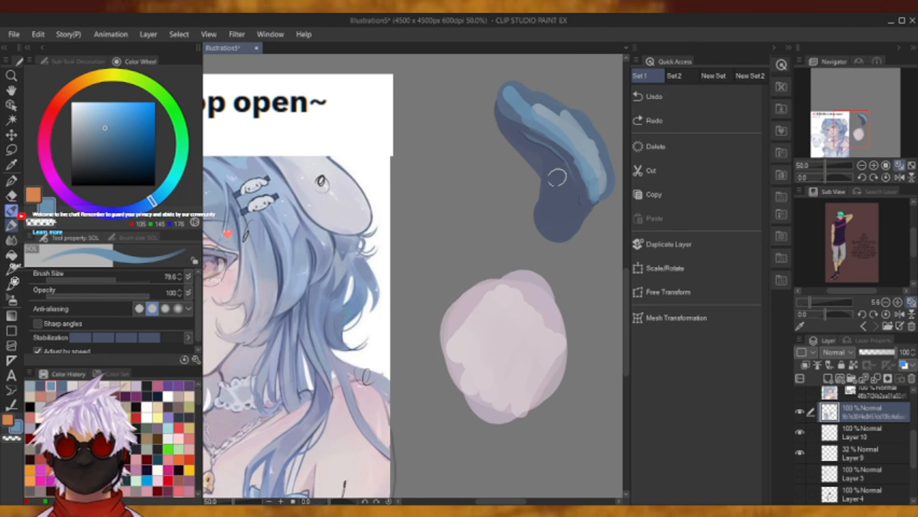
{"action": "mouse_move", "coordinate": [550, 159]}
{"action": "left_mouse_down"}
{"action": "mouse_move", "coordinate": [559, 223]}
{"action": "mouse_move", "coordinate": [555, 207]}
{"action": "left_mouse_up"}
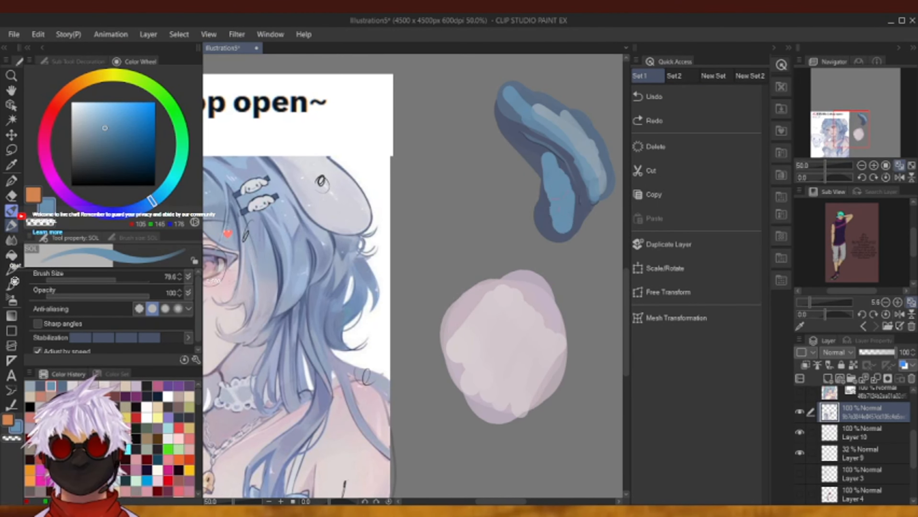
{"action": "left_click", "coordinate": [41, 385]}
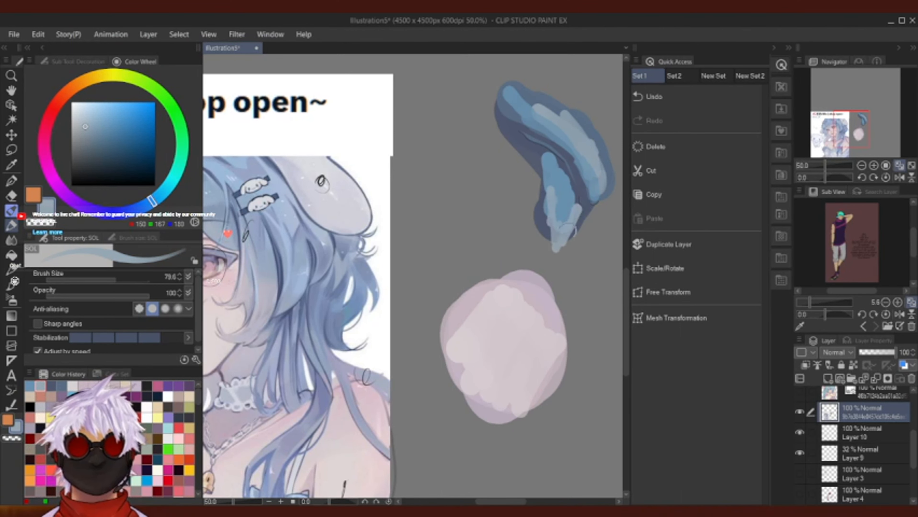
Shade the lower lobe and extend its tip with muted blue (RGB 90, 109, 133), and rework it with pale and medium blue strokes.
{"action": "left_click", "coordinate": [62, 386]}
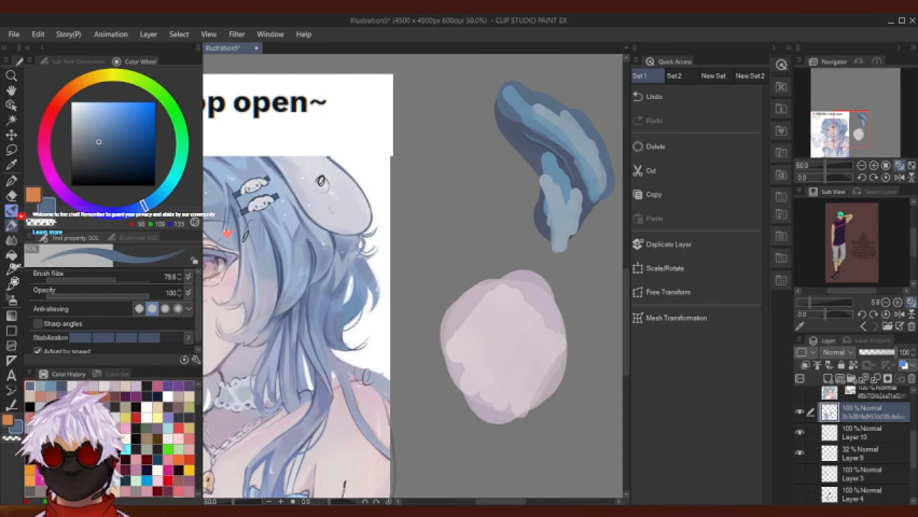
{"action": "mouse_move", "coordinate": [534, 173]}
{"action": "left_mouse_down"}
{"action": "mouse_move", "coordinate": [550, 247]}
{"action": "mouse_move", "coordinate": [580, 196]}
{"action": "mouse_move", "coordinate": [559, 245]}
{"action": "mouse_move", "coordinate": [573, 224]}
{"action": "mouse_move", "coordinate": [555, 208]}
{"action": "mouse_move", "coordinate": [554, 223]}
{"action": "mouse_move", "coordinate": [582, 201]}
{"action": "left_mouse_up"}
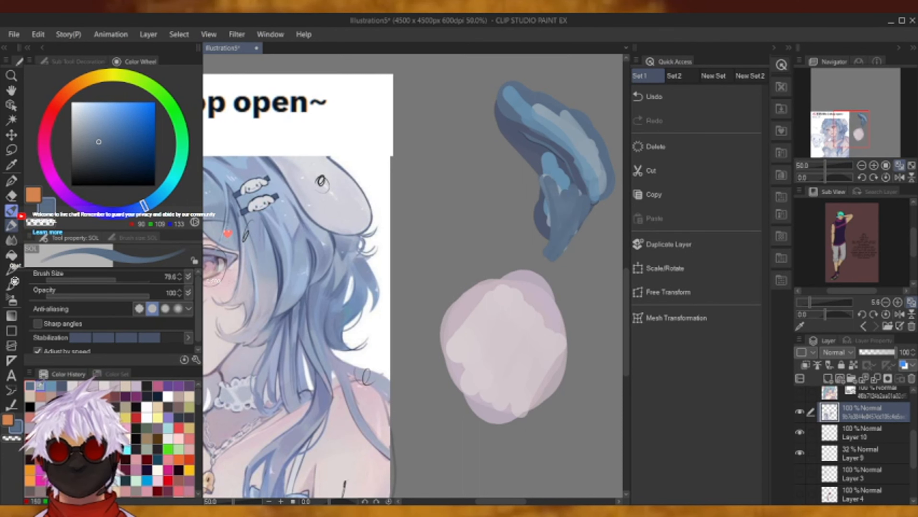
{"action": "left_click", "coordinate": [554, 211], "text": "alt"}
{"action": "mouse_move", "coordinate": [553, 177]}
{"action": "left_mouse_down"}
{"action": "mouse_move", "coordinate": [565, 235]}
{"action": "mouse_move", "coordinate": [574, 212]}
{"action": "left_mouse_up"}
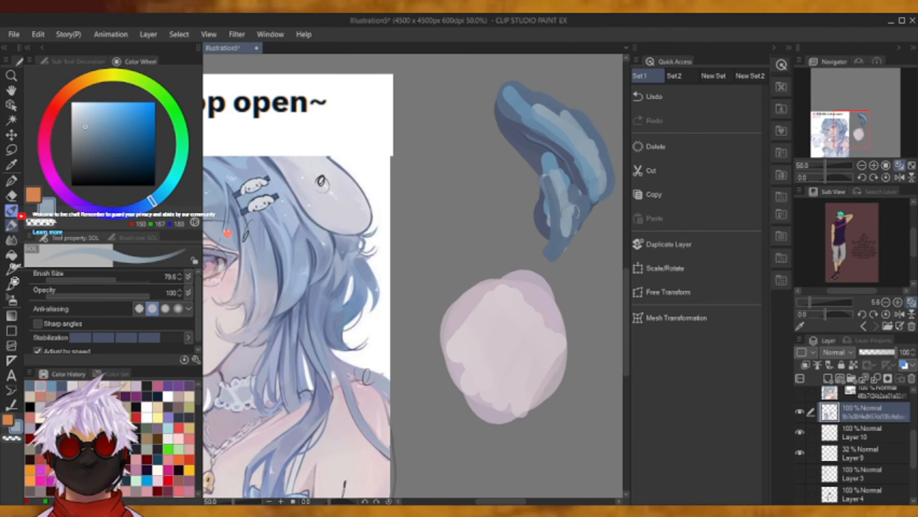
{"action": "left_click", "coordinate": [50, 386]}
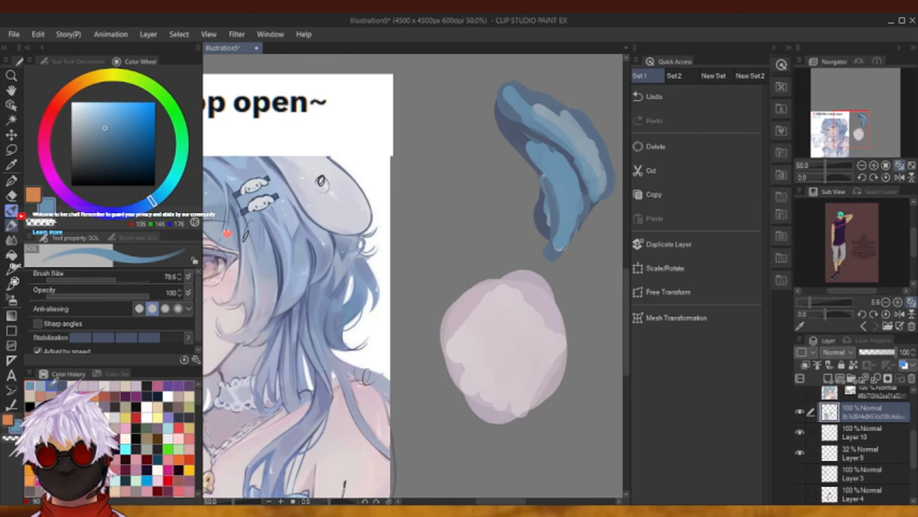
Touch up the upper highlight in pale grey-blue and brush a muted lilac (RGB 173, 150, 180) over it.
{"action": "left_click", "coordinate": [41, 386]}
{"action": "left_click_drag", "start_coordinate": [535, 109], "coordinate": [552, 117]}
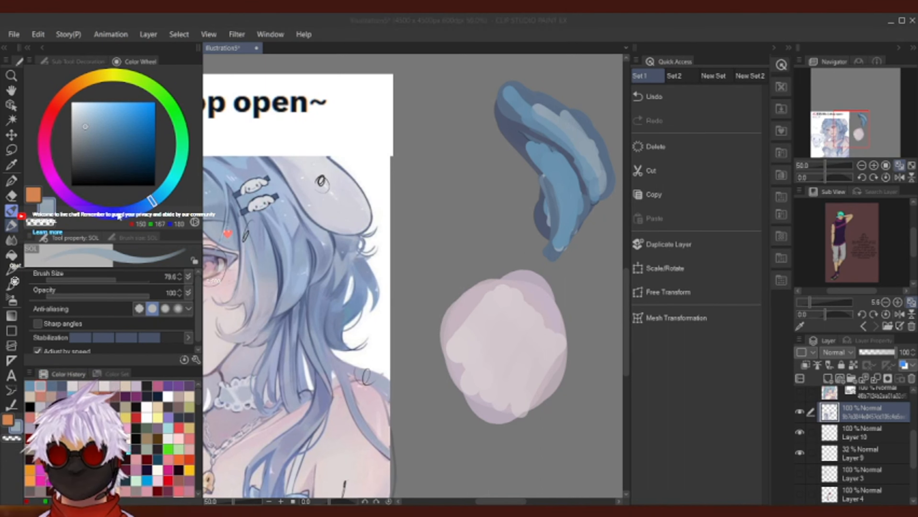
{"action": "left_click", "coordinate": [65, 196]}
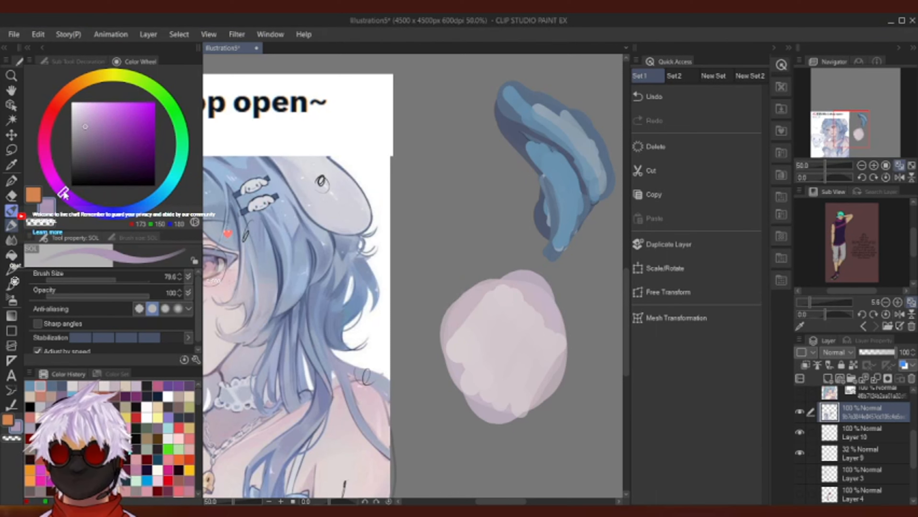
{"action": "mouse_move", "coordinate": [572, 131]}
{"action": "left_mouse_down"}
{"action": "mouse_move", "coordinate": [540, 101]}
{"action": "mouse_move", "coordinate": [587, 133]}
{"action": "mouse_move", "coordinate": [567, 108]}
{"action": "left_mouse_up"}
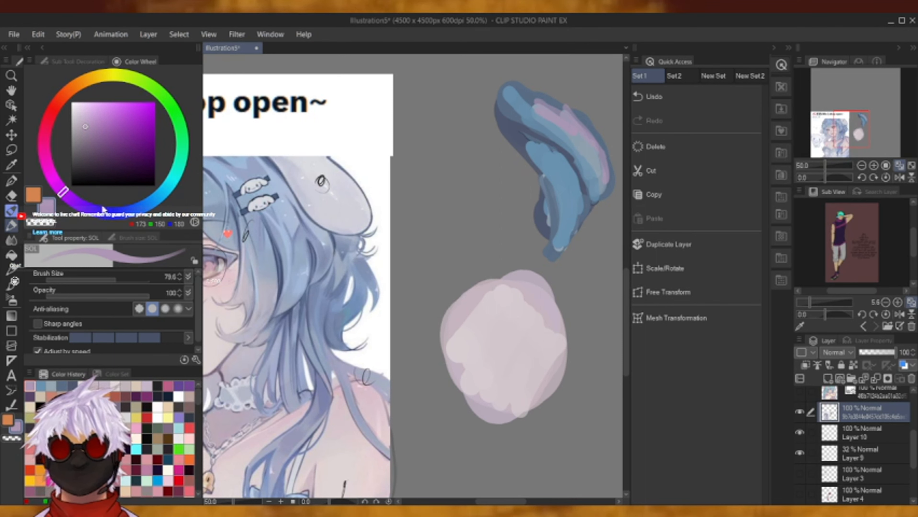
Switch to the ULLE brush, try a bolder lilac stroke and dark fold lines on the swatch, and undo them.
{"action": "left_click", "coordinate": [82, 57]}
{"action": "left_click", "coordinate": [94, 147]}
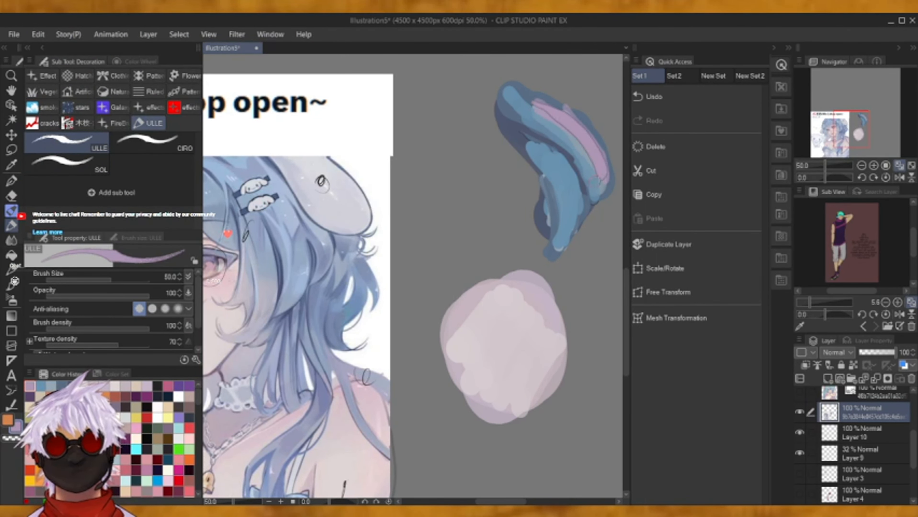
{"action": "left_click", "coordinate": [703, 96]}
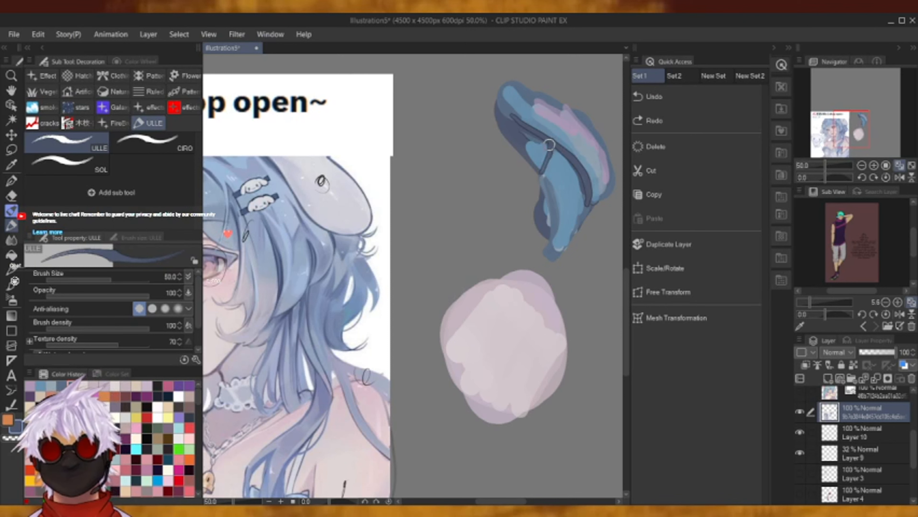
{"action": "left_click", "coordinate": [701, 95]}
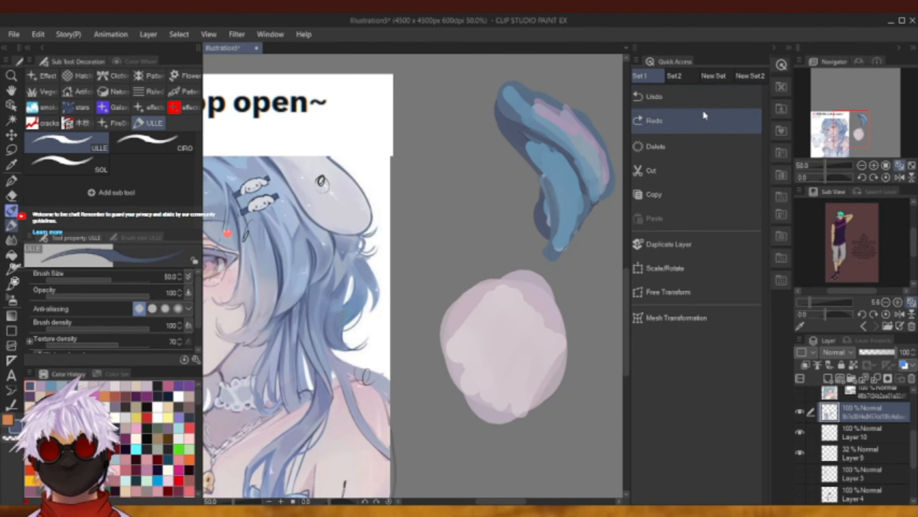
Outline the lower lobe's folds and edges in dark blue, and paint medium blue strokes between the lines.
{"action": "left_click_drag", "start_coordinate": [548, 143], "coordinate": [588, 179]}
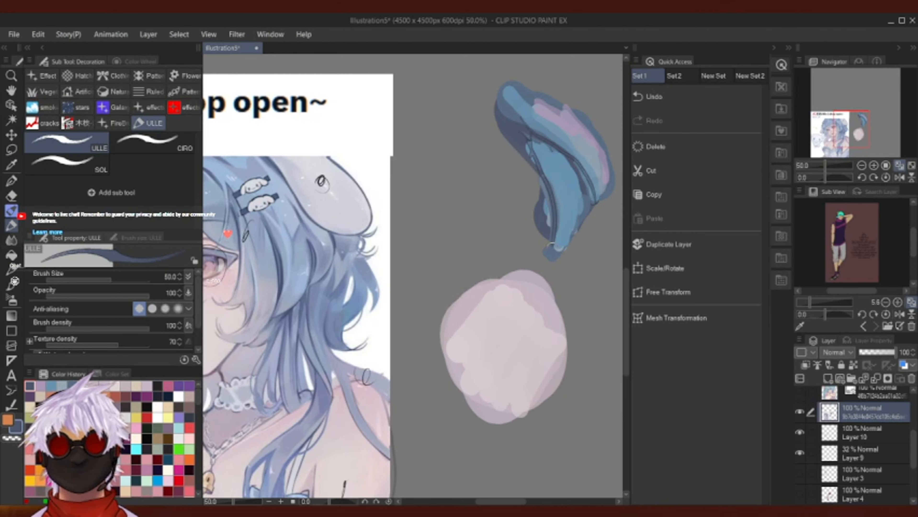
{"action": "left_click", "coordinate": [52, 386]}
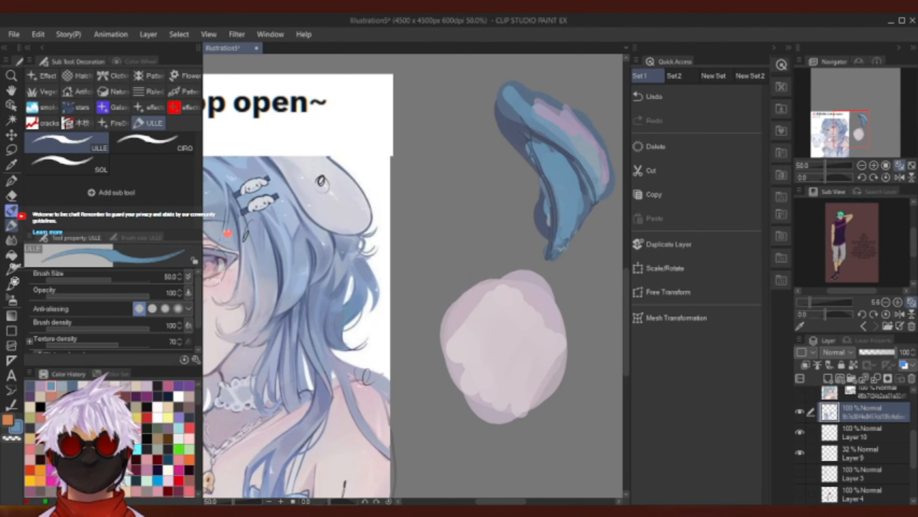
{"action": "mouse_move", "coordinate": [561, 247]}
{"action": "left_mouse_down"}
{"action": "mouse_move", "coordinate": [538, 148]}
{"action": "mouse_move", "coordinate": [580, 201]}
{"action": "mouse_move", "coordinate": [567, 161]}
{"action": "mouse_move", "coordinate": [586, 205]}
{"action": "left_mouse_up"}
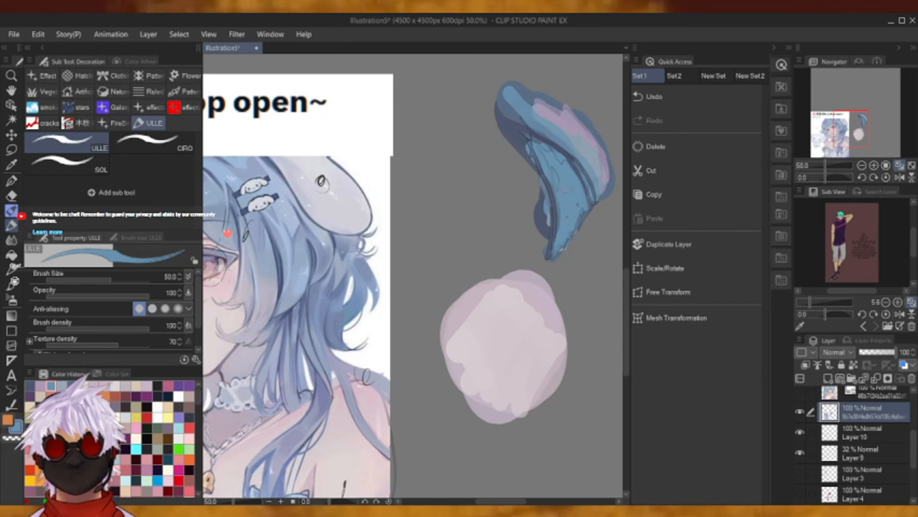
Smooth the lower lobe of the hair swatch with medium blue and brush a pale grey-blue highlight between its fold lines.
{"action": "mouse_move", "coordinate": [555, 167]}
{"action": "left_mouse_down"}
{"action": "mouse_move", "coordinate": [557, 183]}
{"action": "mouse_move", "coordinate": [579, 177]}
{"action": "left_mouse_up"}
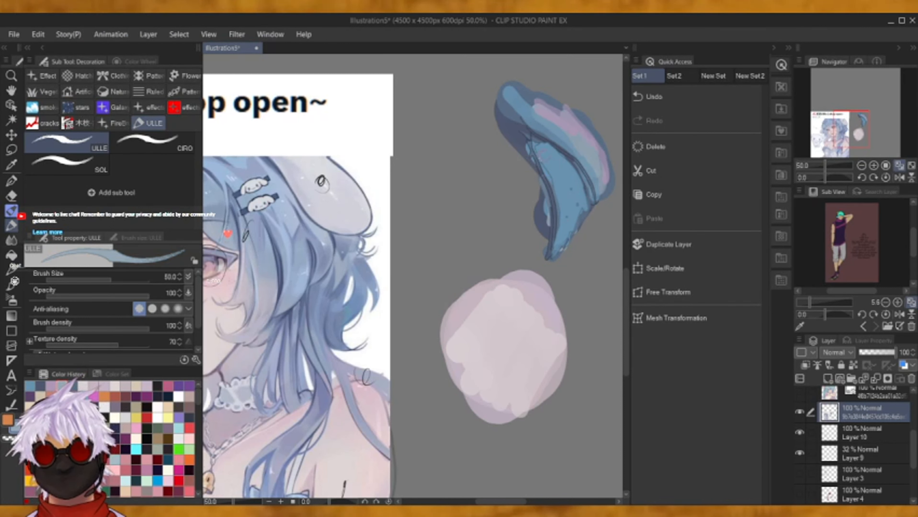
{"action": "mouse_move", "coordinate": [547, 149]}
{"action": "left_mouse_down"}
{"action": "mouse_move", "coordinate": [570, 186]}
{"action": "mouse_move", "coordinate": [552, 161]}
{"action": "mouse_move", "coordinate": [562, 197]}
{"action": "mouse_move", "coordinate": [561, 173]}
{"action": "mouse_move", "coordinate": [565, 181]}
{"action": "mouse_move", "coordinate": [558, 238]}
{"action": "left_mouse_up"}
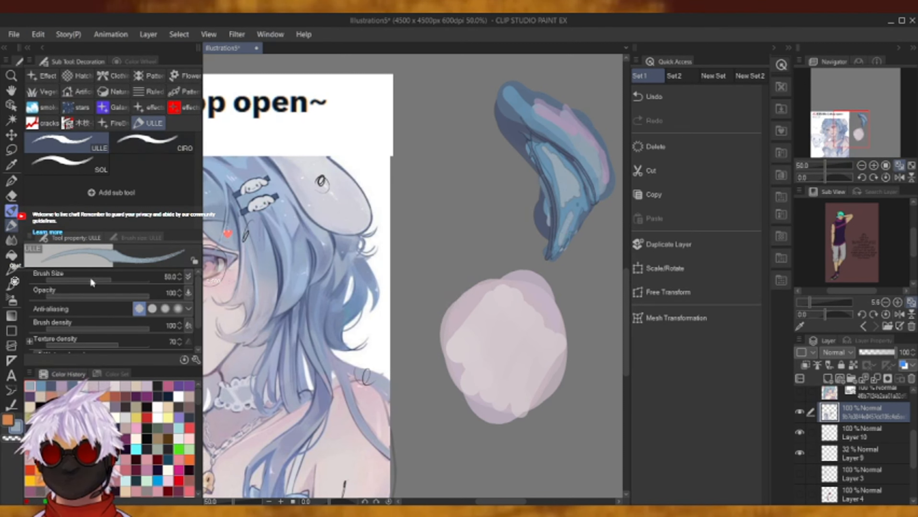
Try near-white (RGB 220, 229, 237) and light blue (RGB 180, 210, 253) strokes in the lower lobe, and undo them.
{"action": "left_click", "coordinate": [128, 61]}
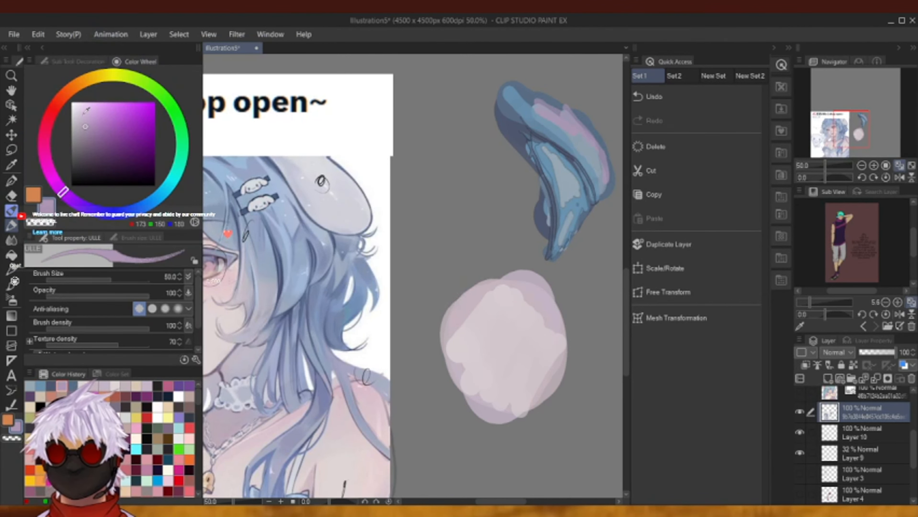
{"action": "left_click", "coordinate": [558, 166], "text": "alt"}
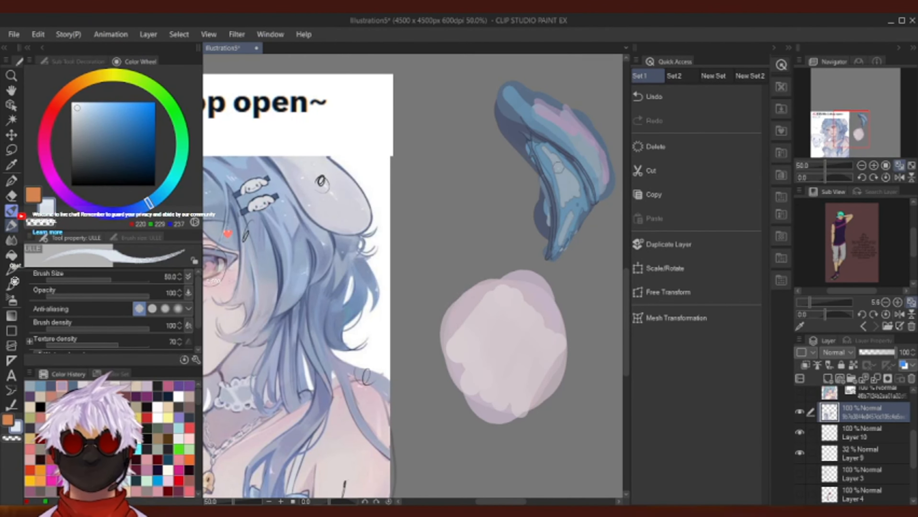
{"action": "left_click", "coordinate": [687, 95]}
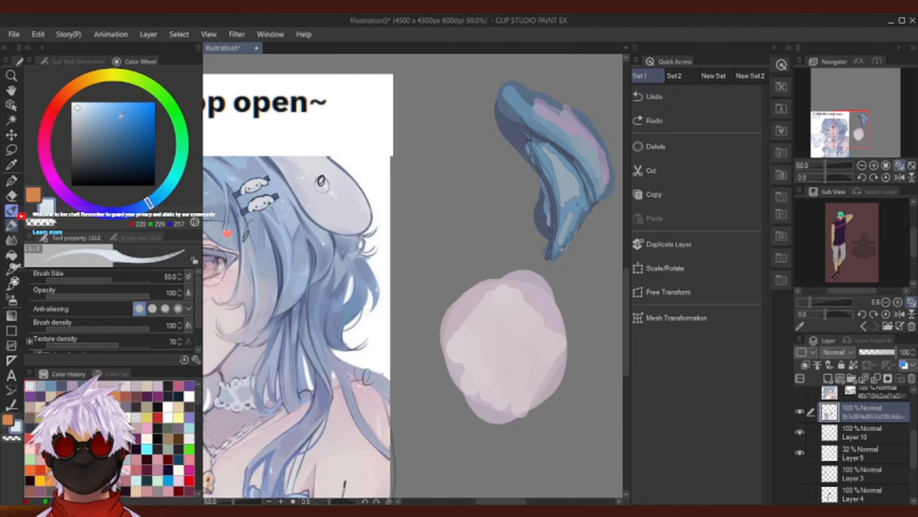
{"action": "left_click", "coordinate": [95, 102]}
{"action": "mouse_move", "coordinate": [563, 184]}
{"action": "left_mouse_down"}
{"action": "mouse_move", "coordinate": [559, 169]}
{"action": "mouse_move", "coordinate": [566, 179]}
{"action": "left_mouse_up"}
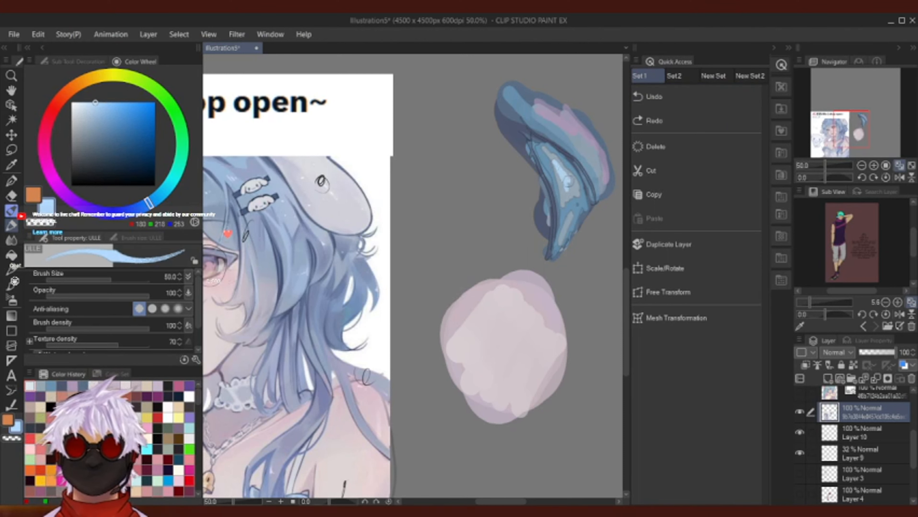
{"action": "left_click", "coordinate": [688, 96]}
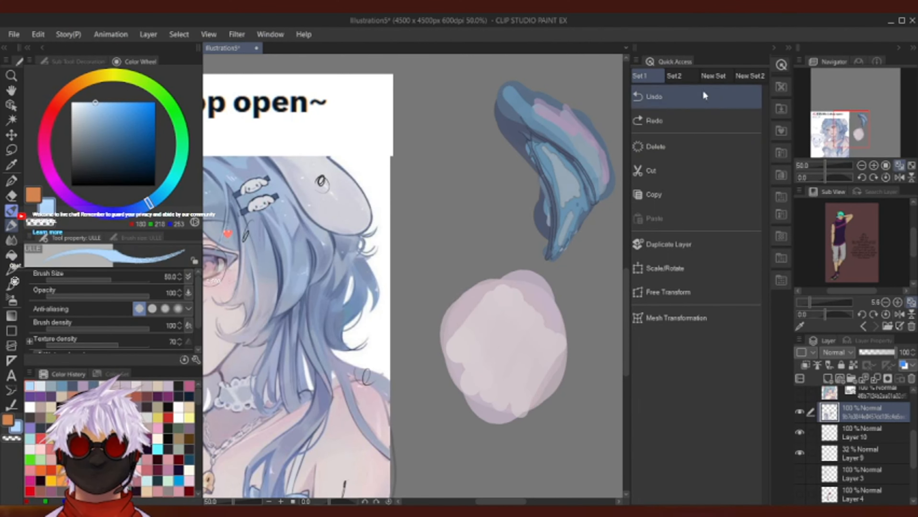
Brush soft lavender-blue (RGB 170, 176, 215) strokes over the lower lobe and the upper lilac highlight.
{"action": "left_click", "coordinate": [122, 213]}
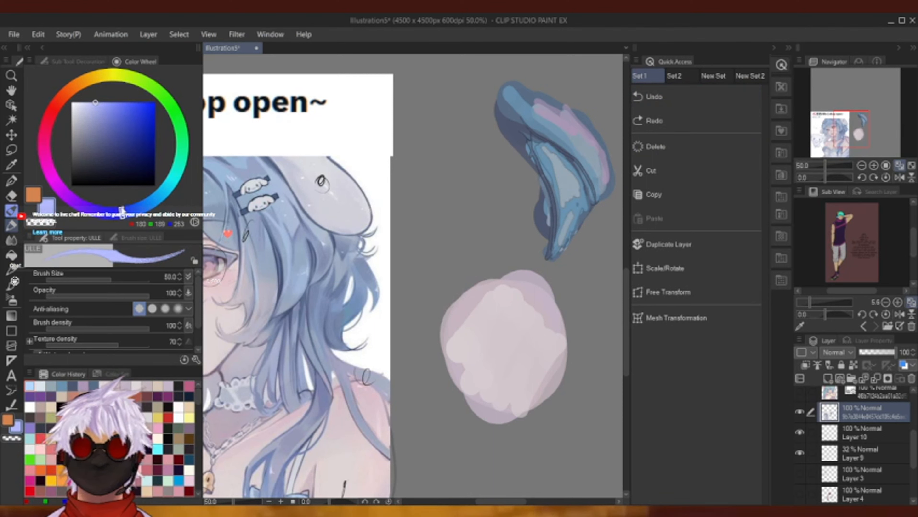
{"action": "left_click", "coordinate": [88, 115]}
{"action": "mouse_move", "coordinate": [561, 184]}
{"action": "left_mouse_down"}
{"action": "mouse_move", "coordinate": [554, 166]}
{"action": "mouse_move", "coordinate": [572, 189]}
{"action": "mouse_move", "coordinate": [562, 240]}
{"action": "left_mouse_up"}
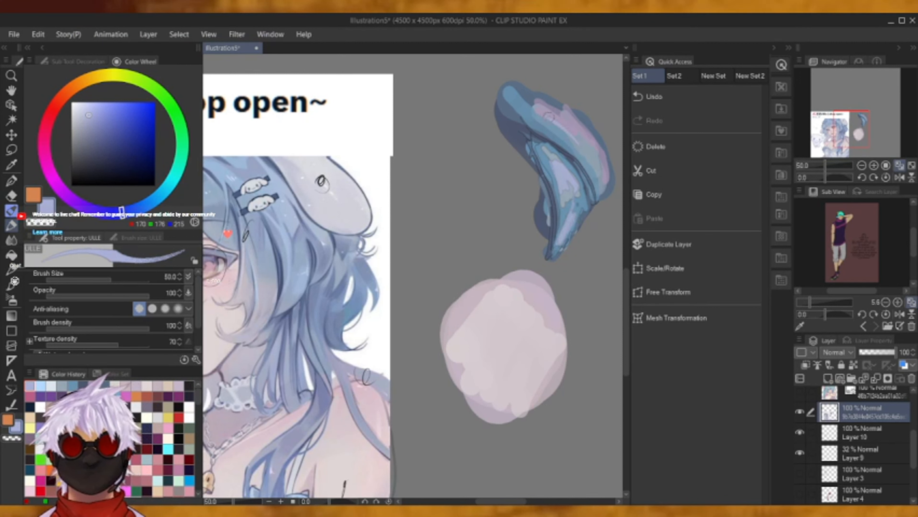
{"action": "mouse_move", "coordinate": [549, 117]}
{"action": "left_mouse_down"}
{"action": "mouse_move", "coordinate": [589, 142]}
{"action": "mouse_move", "coordinate": [570, 126]}
{"action": "mouse_move", "coordinate": [606, 188]}
{"action": "left_mouse_up"}
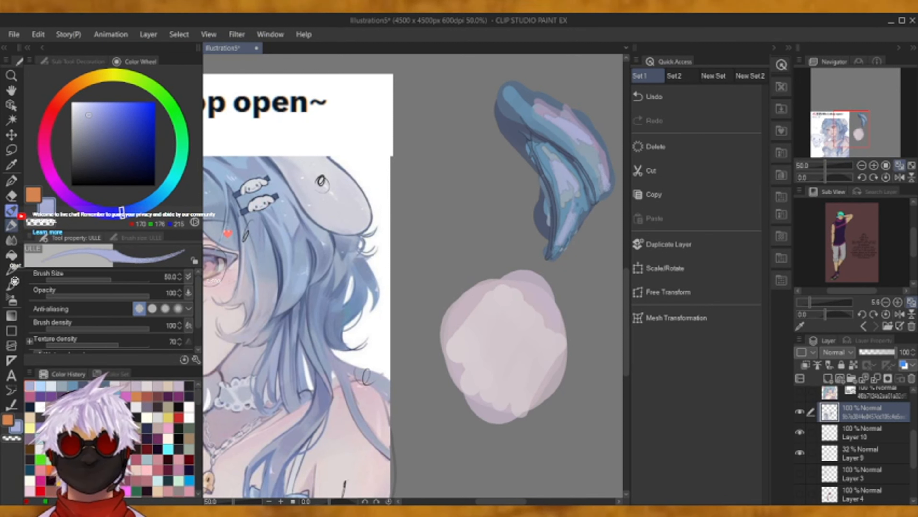
Switch to the SOL brush and work medium blue (RGB 105, 145, 176) over parts of the lavender highlights.
{"action": "left_click", "coordinate": [72, 385]}
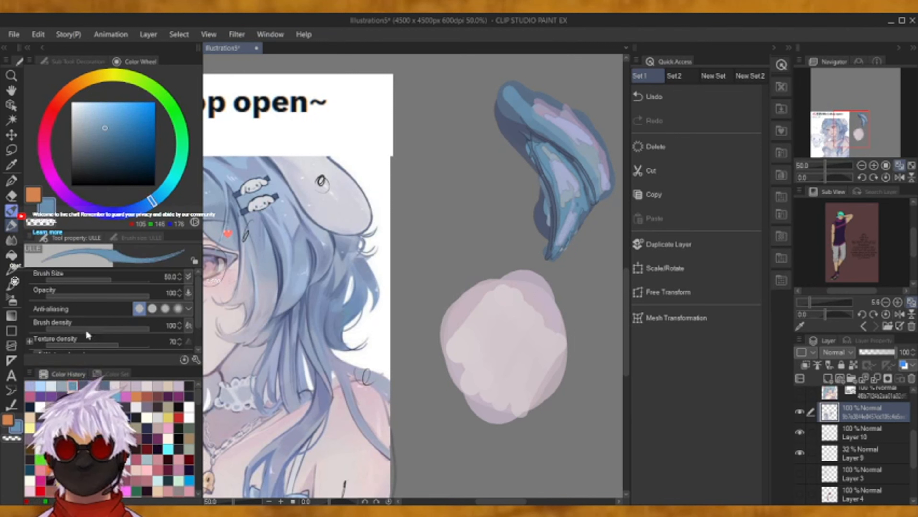
{"action": "left_click", "coordinate": [83, 59]}
{"action": "left_click", "coordinate": [96, 160]}
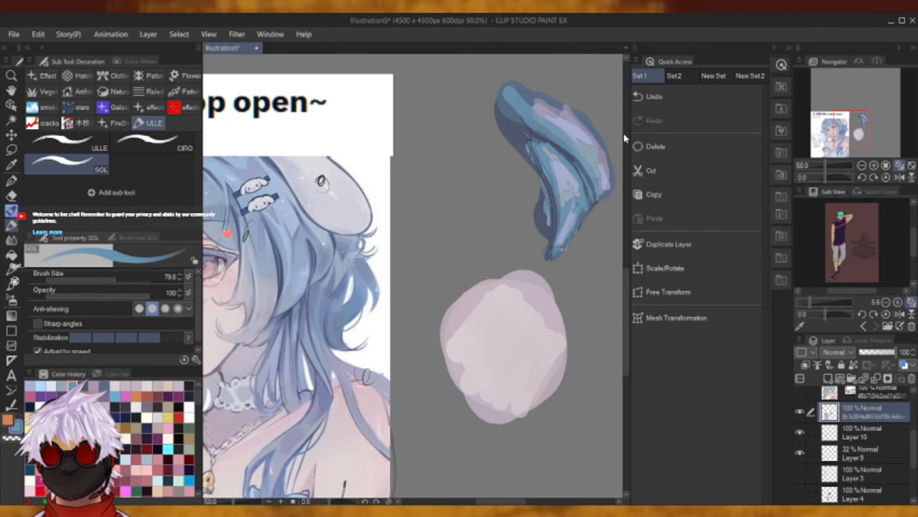
{"action": "mouse_move", "coordinate": [591, 156]}
{"action": "left_mouse_down"}
{"action": "mouse_move", "coordinate": [579, 137]}
{"action": "mouse_move", "coordinate": [595, 163]}
{"action": "left_mouse_up"}
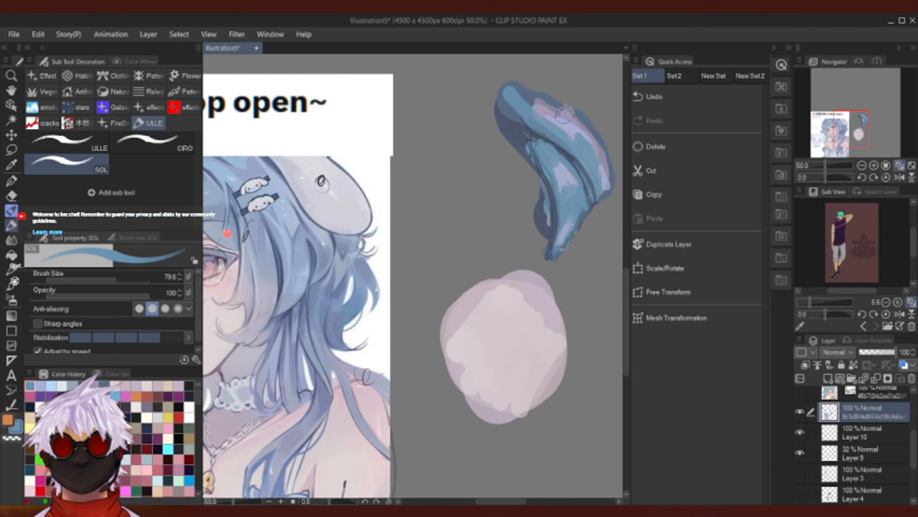
Paint light blue strokes over the upper highlight, between the folds and up to the swatch's upper tip.
{"action": "left_click", "coordinate": [51, 386]}
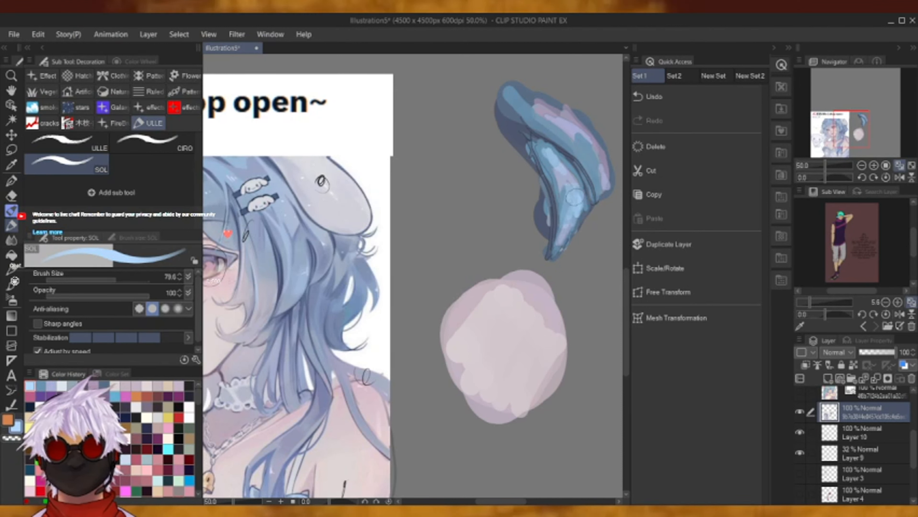
{"action": "left_click_drag", "start_coordinate": [586, 157], "coordinate": [593, 184]}
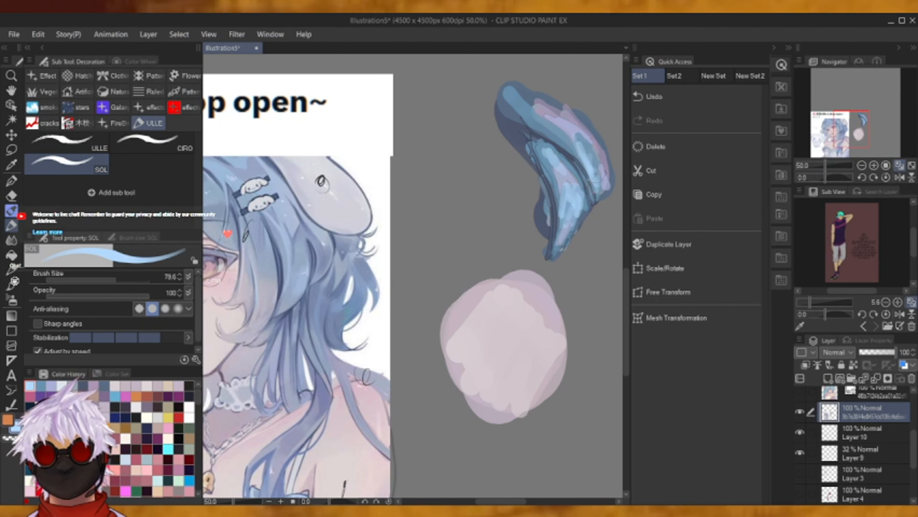
{"action": "left_click_drag", "start_coordinate": [572, 137], "coordinate": [559, 131]}
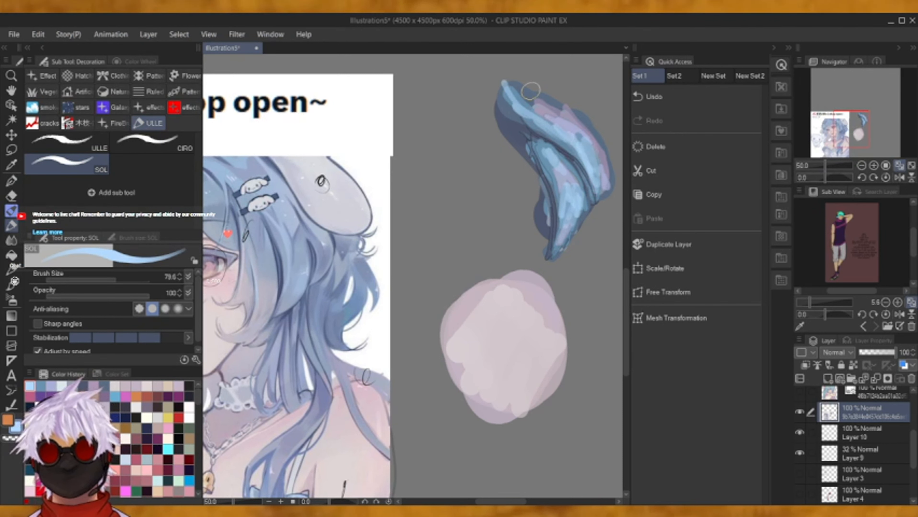
Deepen the folds of the swatch with dark blue and brush light blue along its outer right edge.
{"action": "left_click", "coordinate": [84, 386]}
{"action": "left_click_drag", "start_coordinate": [521, 119], "coordinate": [586, 176]}
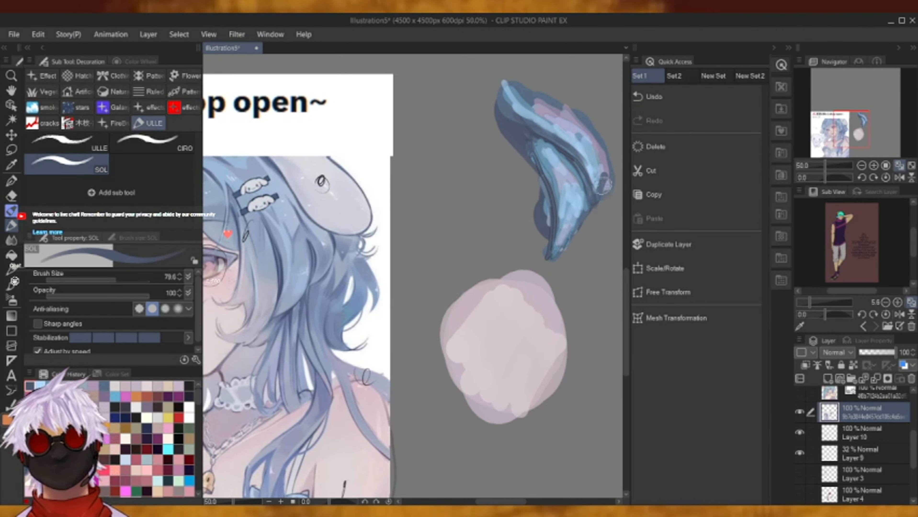
{"action": "mouse_move", "coordinate": [601, 190]}
{"action": "left_mouse_down"}
{"action": "mouse_move", "coordinate": [594, 140]}
{"action": "mouse_move", "coordinate": [611, 177]}
{"action": "mouse_move", "coordinate": [600, 190]}
{"action": "mouse_move", "coordinate": [601, 144]}
{"action": "mouse_move", "coordinate": [617, 177]}
{"action": "left_mouse_up"}
{"action": "left_click", "coordinate": [40, 386]}
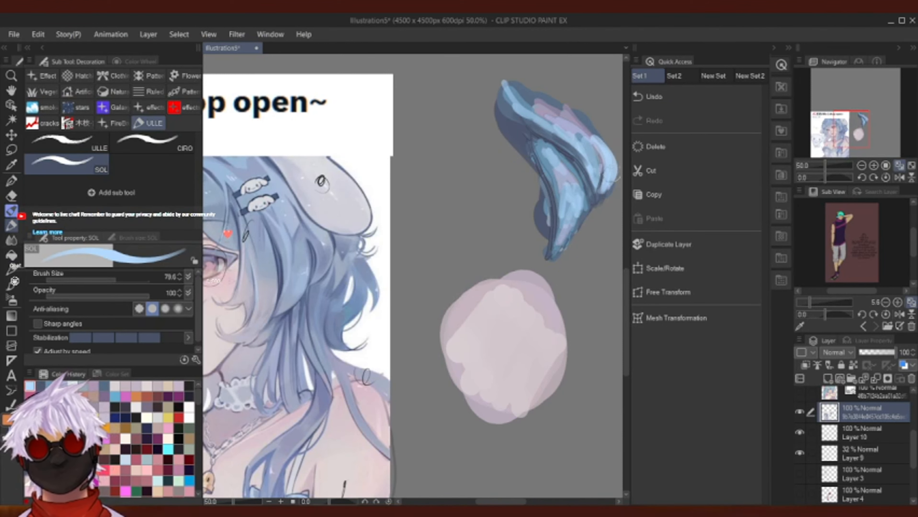
Try a dark blue stroke around the outer edge, undo it, and touch up the upper highlight with medium blue.
{"action": "left_click", "coordinate": [44, 384]}
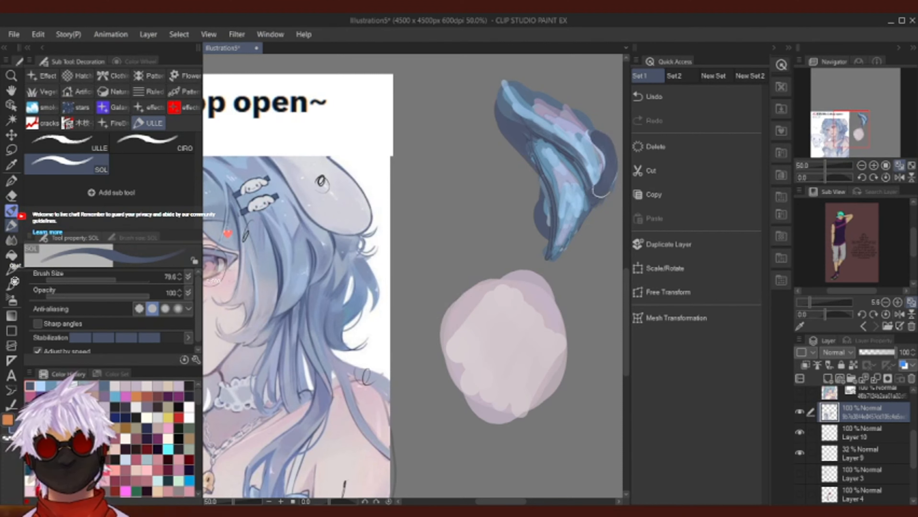
{"action": "left_click", "coordinate": [681, 95]}
{"action": "left_click", "coordinate": [683, 96]}
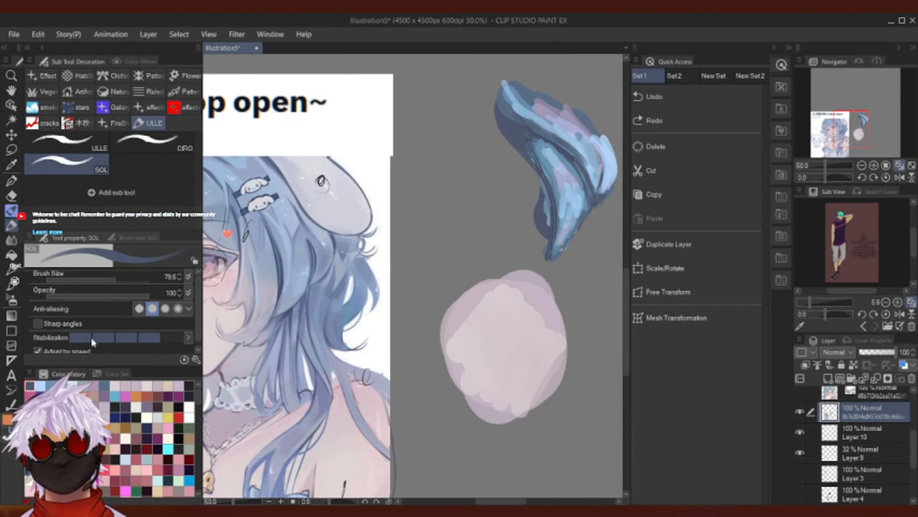
{"action": "left_click", "coordinate": [60, 384]}
{"action": "left_click_drag", "start_coordinate": [582, 135], "coordinate": [594, 127]}
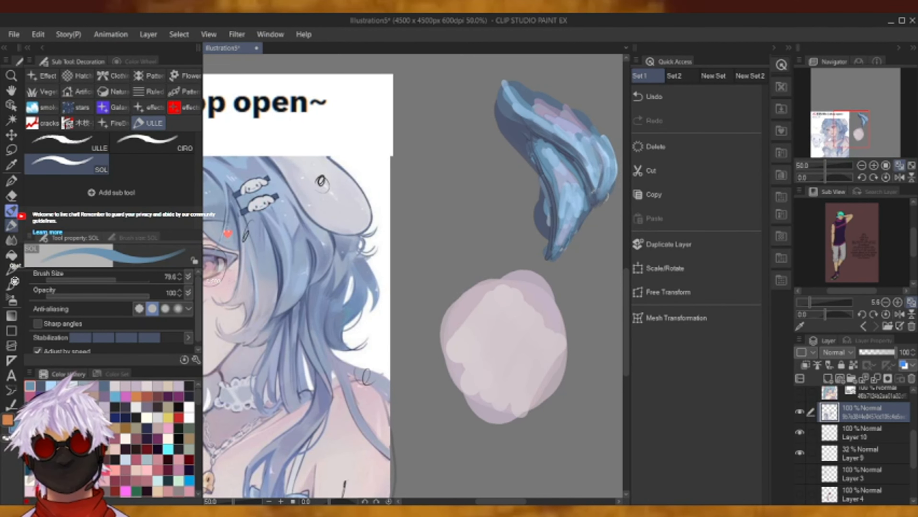
Sample dark blue from the reference hair and paint a small curved swatch between the reference and the large hair swatch.
{"action": "left_click", "coordinate": [899, 166]}
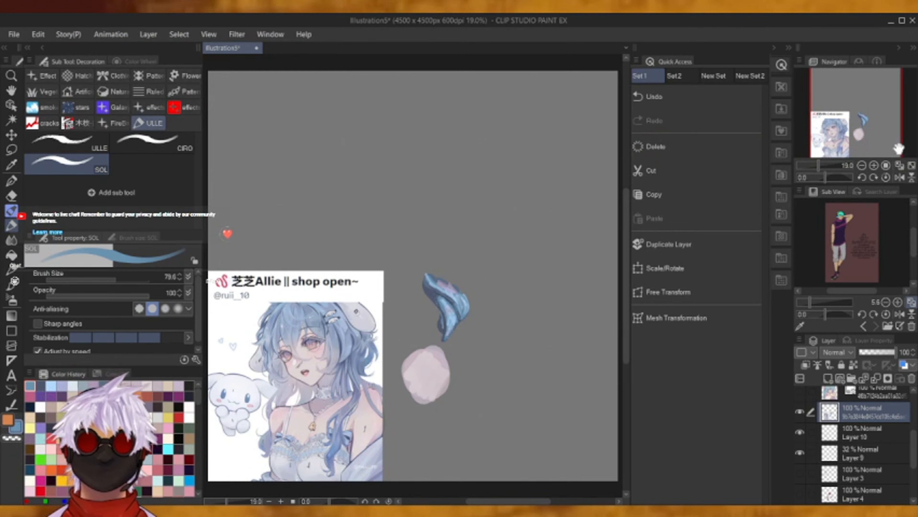
{"action": "left_click", "coordinate": [873, 165]}
{"action": "left_click", "coordinate": [873, 166]}
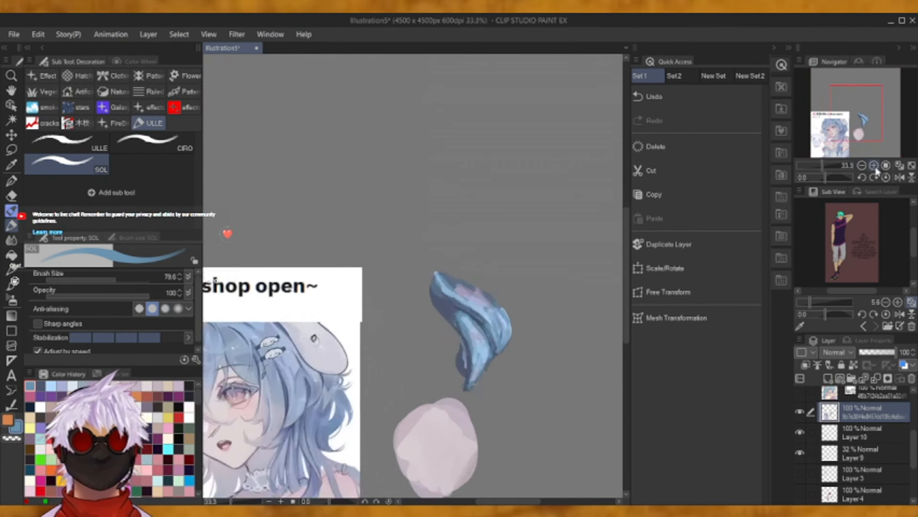
{"action": "left_click", "coordinate": [873, 166]}
{"action": "left_click_drag", "start_coordinate": [854, 128], "coordinate": [850, 127]}
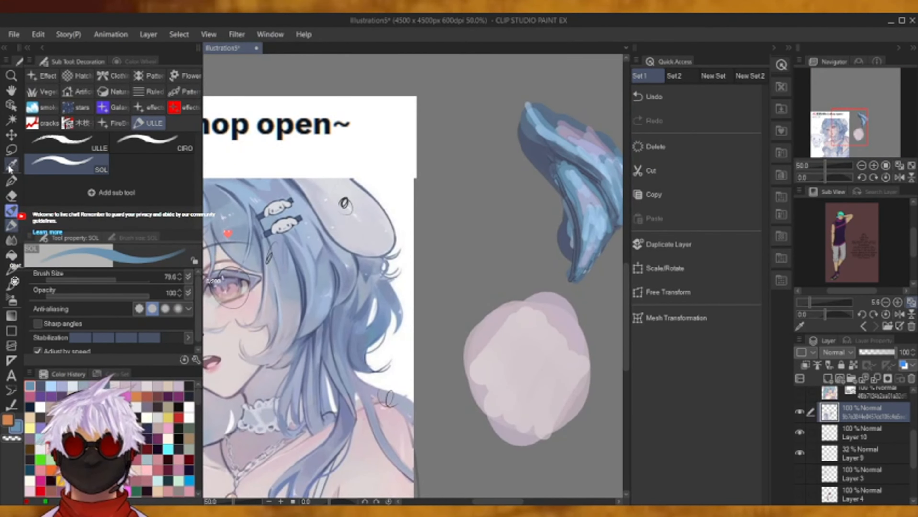
{"action": "left_click", "coordinate": [11, 181]}
{"action": "left_click", "coordinate": [12, 165]}
{"action": "left_click", "coordinate": [323, 299]}
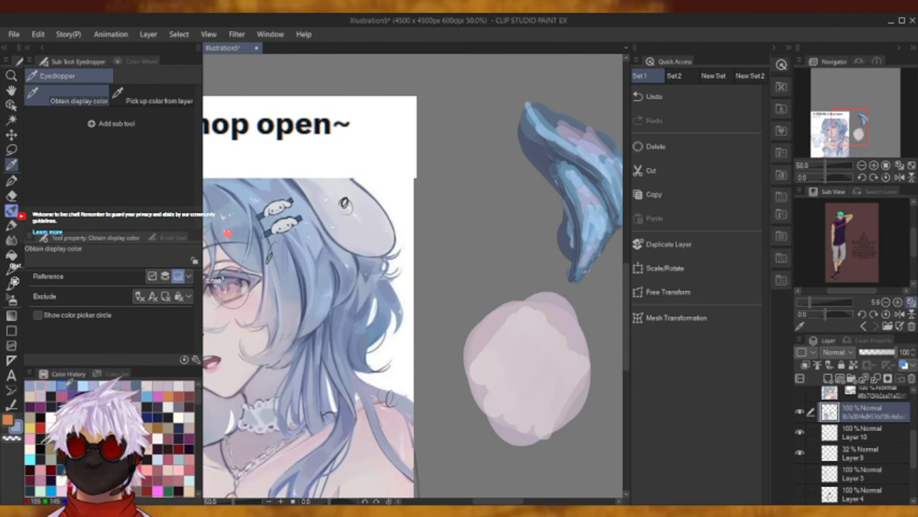
{"action": "left_click", "coordinate": [12, 214]}
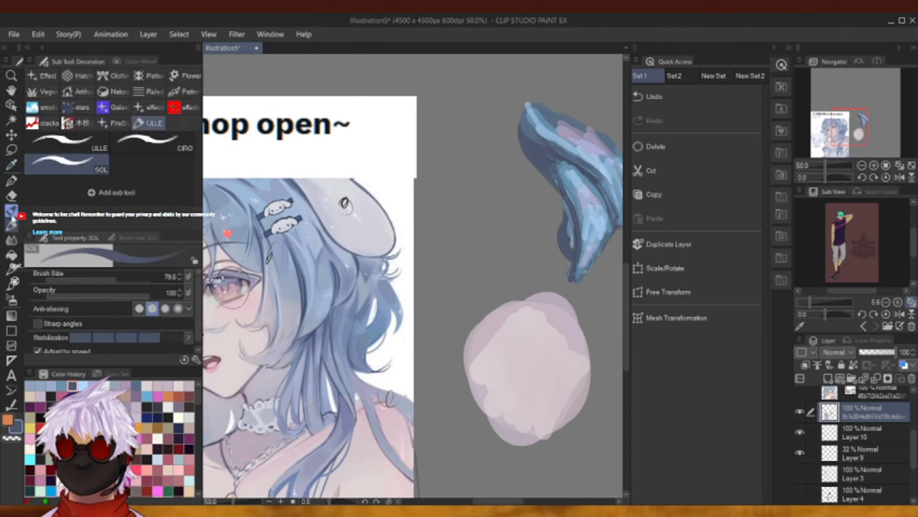
{"action": "mouse_move", "coordinate": [440, 220]}
{"action": "left_mouse_down"}
{"action": "mouse_move", "coordinate": [450, 243]}
{"action": "mouse_move", "coordinate": [439, 280]}
{"action": "mouse_move", "coordinate": [476, 221]}
{"action": "mouse_move", "coordinate": [456, 206]}
{"action": "mouse_move", "coordinate": [455, 224]}
{"action": "left_mouse_up"}
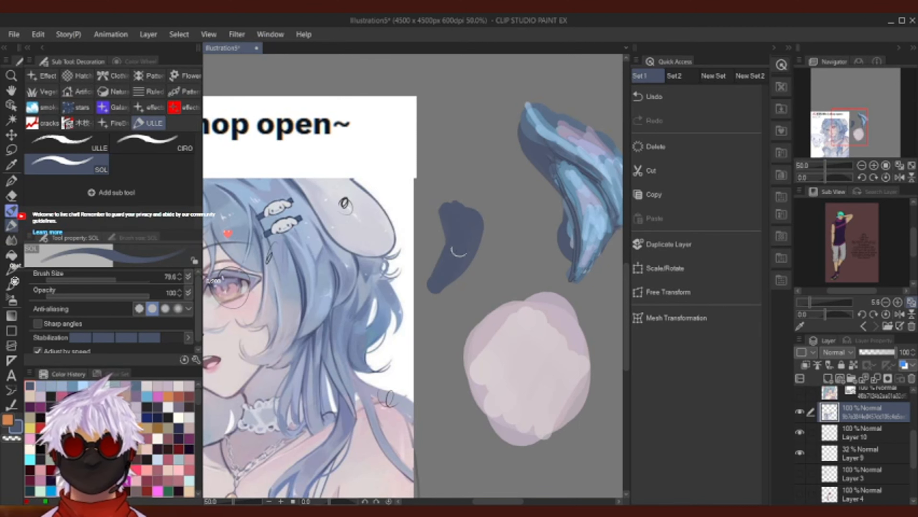
Fill the small swatch's centre with soft light blue and shade its lower end in dark grey-blue (RGB 84, 90, 97).
{"action": "left_click", "coordinate": [63, 385]}
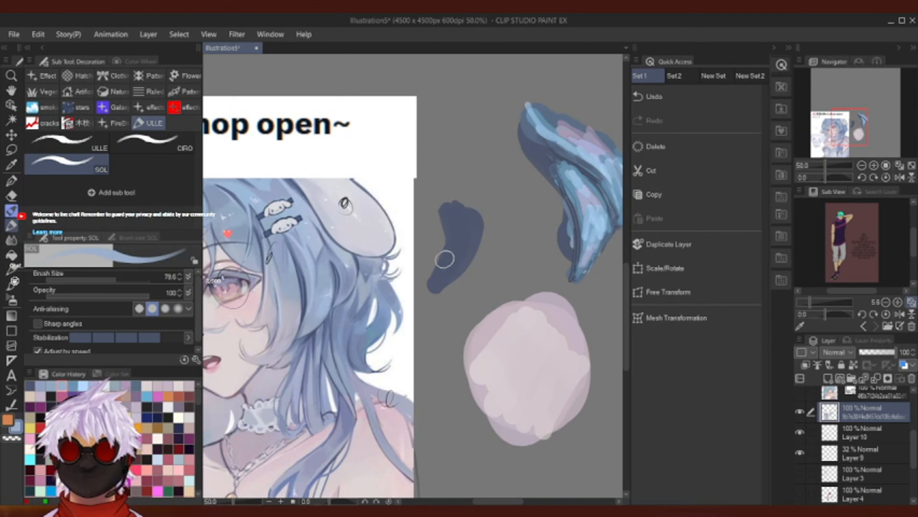
{"action": "mouse_move", "coordinate": [447, 263]}
{"action": "left_mouse_down"}
{"action": "mouse_move", "coordinate": [434, 284]}
{"action": "mouse_move", "coordinate": [461, 259]}
{"action": "mouse_move", "coordinate": [448, 269]}
{"action": "mouse_move", "coordinate": [463, 250]}
{"action": "mouse_move", "coordinate": [449, 212]}
{"action": "mouse_move", "coordinate": [465, 248]}
{"action": "mouse_move", "coordinate": [462, 212]}
{"action": "left_mouse_up"}
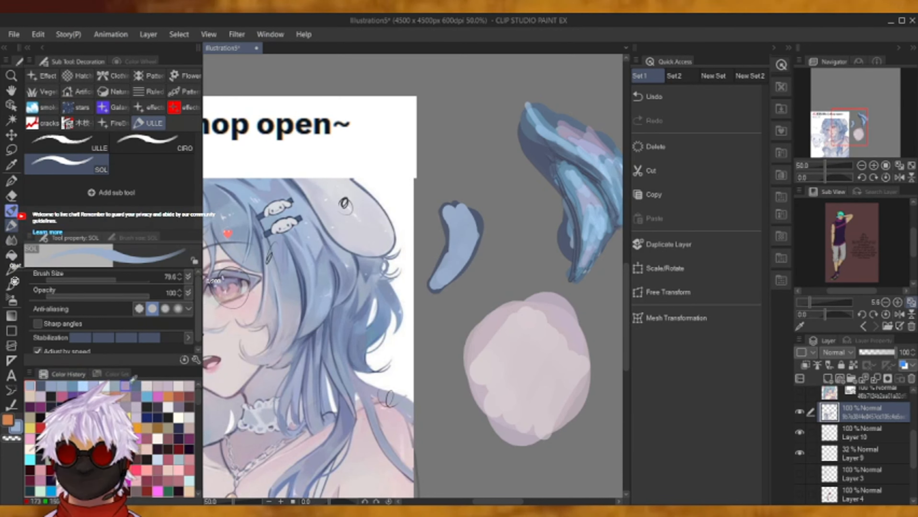
{"action": "left_click", "coordinate": [123, 60]}
{"action": "left_click", "coordinate": [82, 153]}
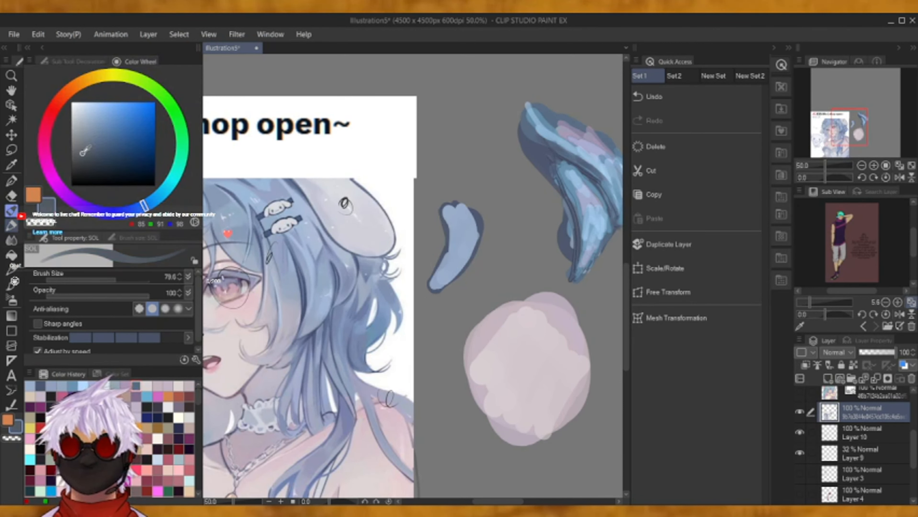
{"action": "left_click_drag", "start_coordinate": [473, 254], "coordinate": [436, 280]}
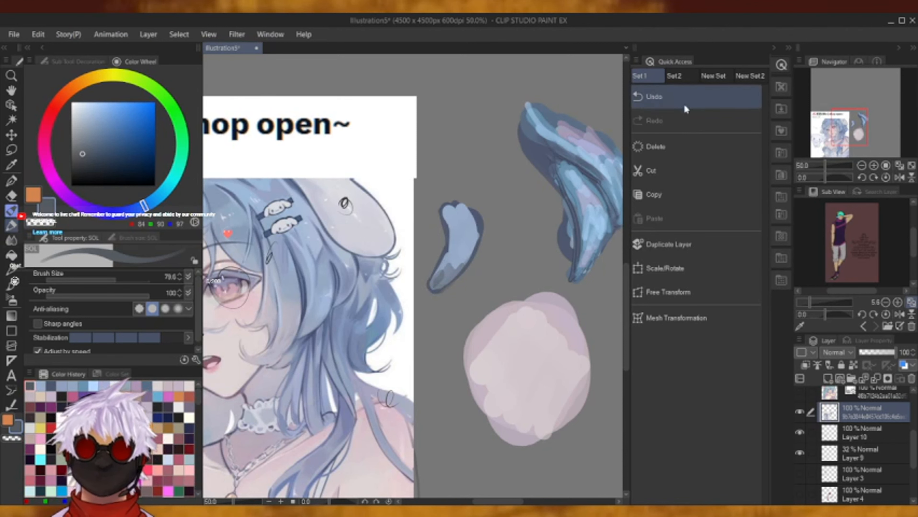
Cover the small hair swatch's lower end with blue-grey (RGB 146, 161, 191) and layer lighter blue (RGB 154, 176, 204) over its centre.
{"action": "left_click", "coordinate": [62, 385]}
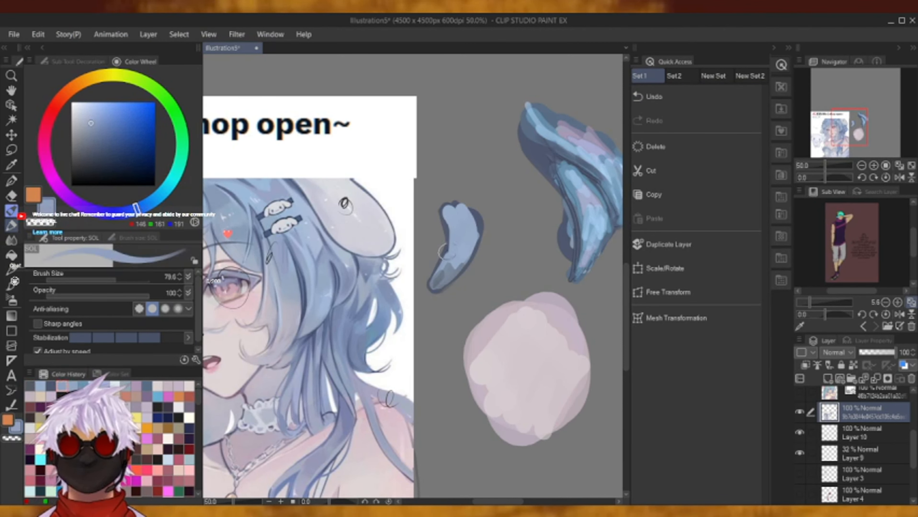
{"action": "mouse_move", "coordinate": [435, 269]}
{"action": "left_mouse_down"}
{"action": "mouse_move", "coordinate": [451, 276]}
{"action": "mouse_move", "coordinate": [439, 279]}
{"action": "mouse_move", "coordinate": [452, 262]}
{"action": "left_mouse_up"}
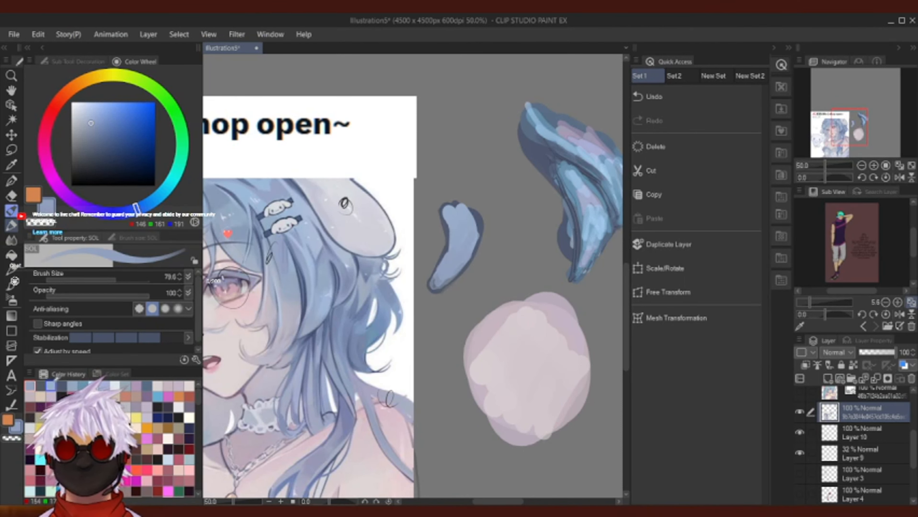
{"action": "left_click", "coordinate": [478, 260], "text": "alt"}
{"action": "mouse_move", "coordinate": [463, 265]}
{"action": "left_mouse_down"}
{"action": "mouse_move", "coordinate": [473, 235]}
{"action": "mouse_move", "coordinate": [449, 246]}
{"action": "left_mouse_up"}
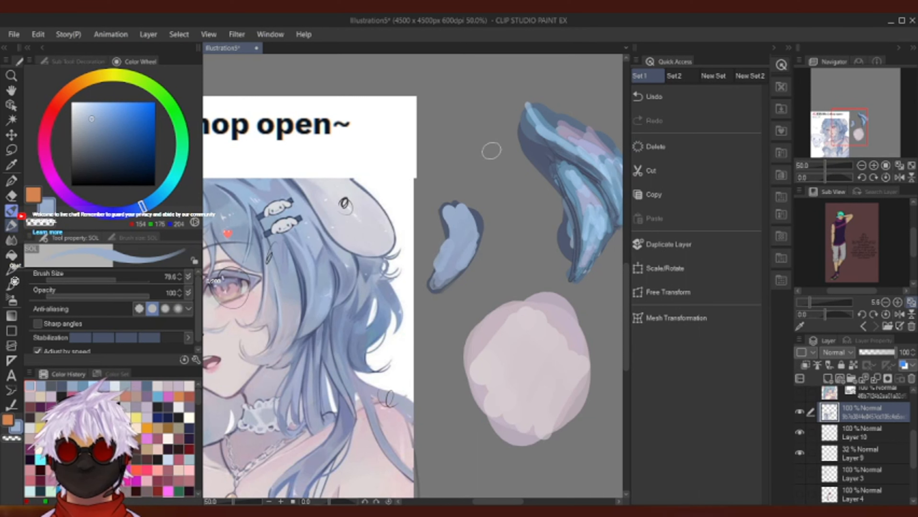
Shade the small swatch's inner right side with dark grey-blue (RGB 84, 90, 97) and brush light blue (RGB 154, 176, 204) over it.
{"action": "left_click", "coordinate": [477, 222], "text": "alt"}
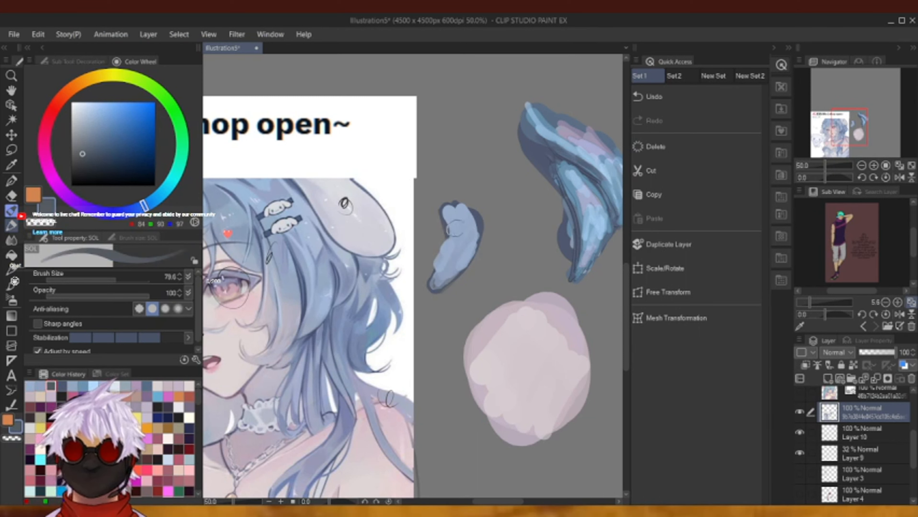
{"action": "left_click_drag", "start_coordinate": [459, 227], "coordinate": [470, 229]}
{"action": "left_click", "coordinate": [689, 96]}
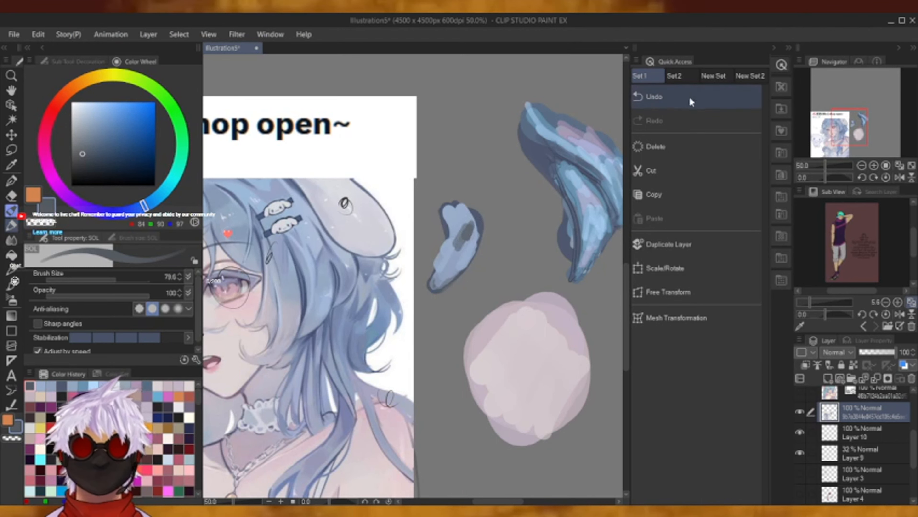
{"action": "mouse_move", "coordinate": [476, 225]}
{"action": "left_mouse_down"}
{"action": "mouse_move", "coordinate": [478, 231]}
{"action": "mouse_move", "coordinate": [445, 279]}
{"action": "left_mouse_up"}
{"action": "left_click", "coordinate": [437, 271], "text": "alt"}
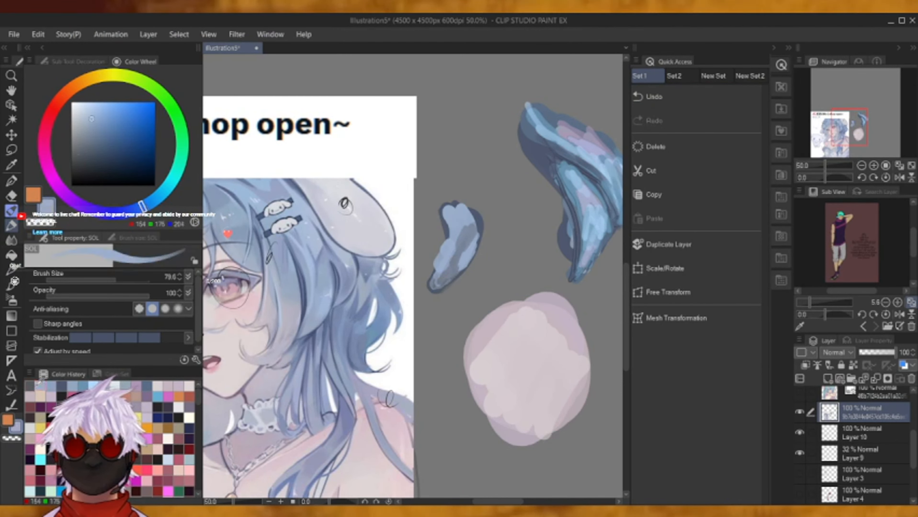
{"action": "mouse_move", "coordinate": [480, 228]}
{"action": "left_mouse_down"}
{"action": "mouse_move", "coordinate": [444, 276]}
{"action": "mouse_move", "coordinate": [475, 227]}
{"action": "mouse_move", "coordinate": [460, 234]}
{"action": "mouse_move", "coordinate": [472, 232]}
{"action": "mouse_move", "coordinate": [474, 204]}
{"action": "left_mouse_up"}
Shade the lower edge of the pale pink skin swatch with muted purple-grey (RGB 129, 125, 130).
{"action": "left_click", "coordinate": [885, 165]}
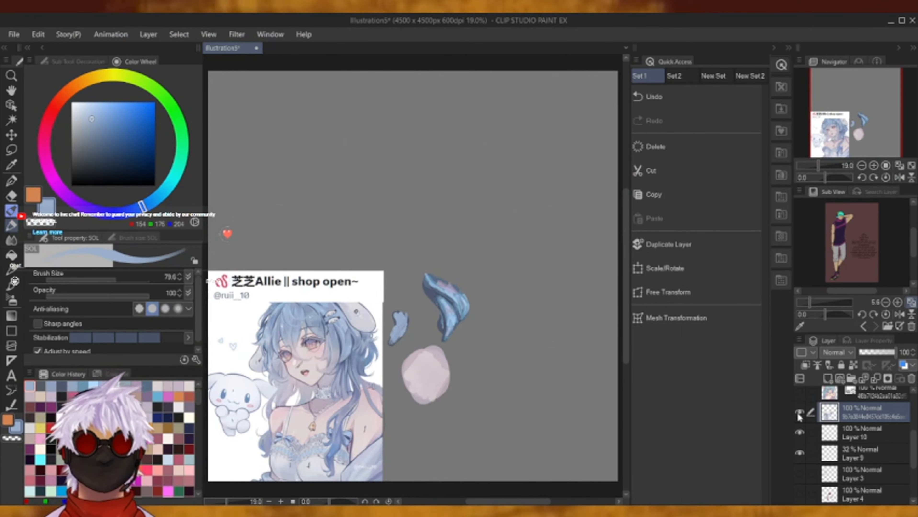
{"action": "left_click", "coordinate": [874, 166]}
{"action": "left_click", "coordinate": [873, 166]}
{"action": "left_click", "coordinate": [874, 166]}
{"action": "left_click_drag", "start_coordinate": [858, 108], "coordinate": [846, 136]}
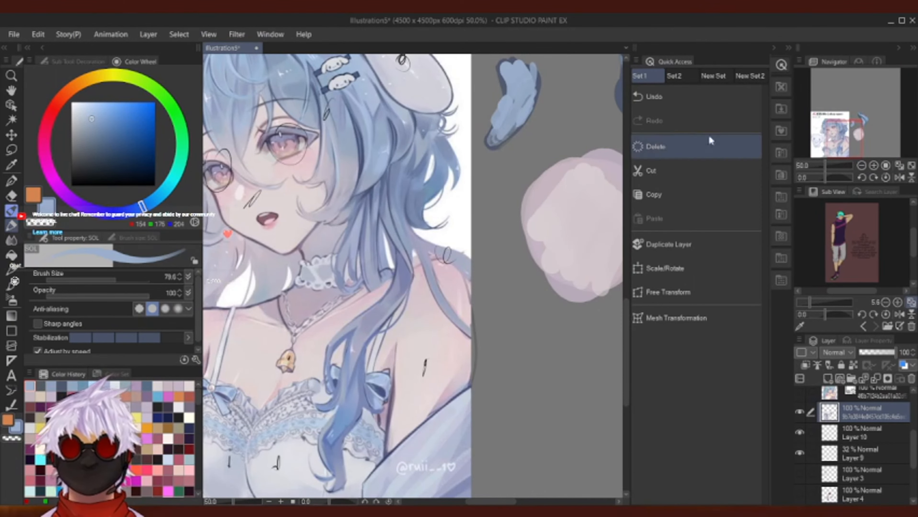
{"action": "mouse_move", "coordinate": [836, 132]}
{"action": "left_mouse_down"}
{"action": "mouse_move", "coordinate": [829, 125]}
{"action": "mouse_move", "coordinate": [863, 125]}
{"action": "mouse_move", "coordinate": [814, 131]}
{"action": "left_mouse_up"}
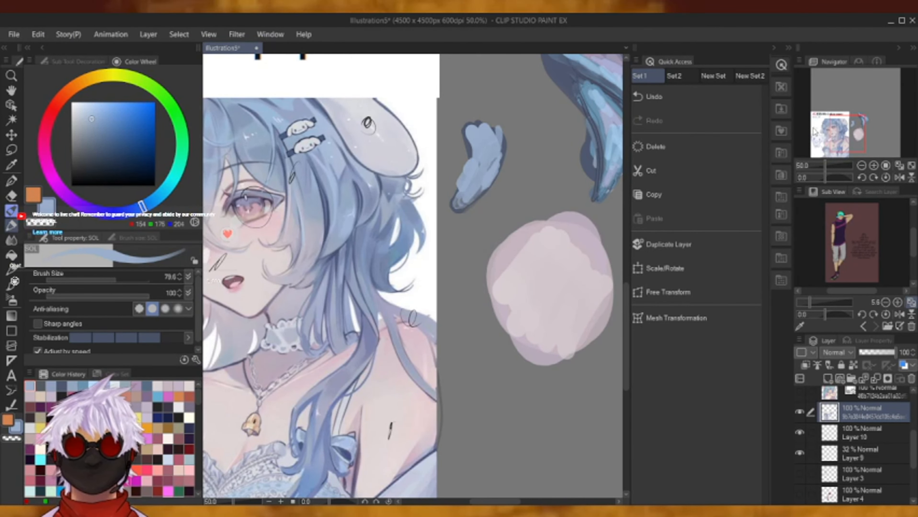
{"action": "left_click", "coordinate": [137, 384]}
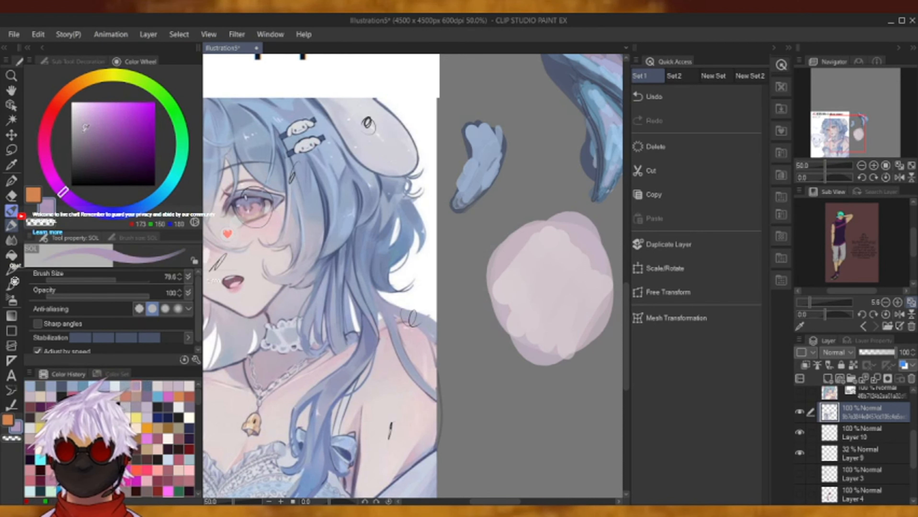
{"action": "left_click", "coordinate": [77, 140]}
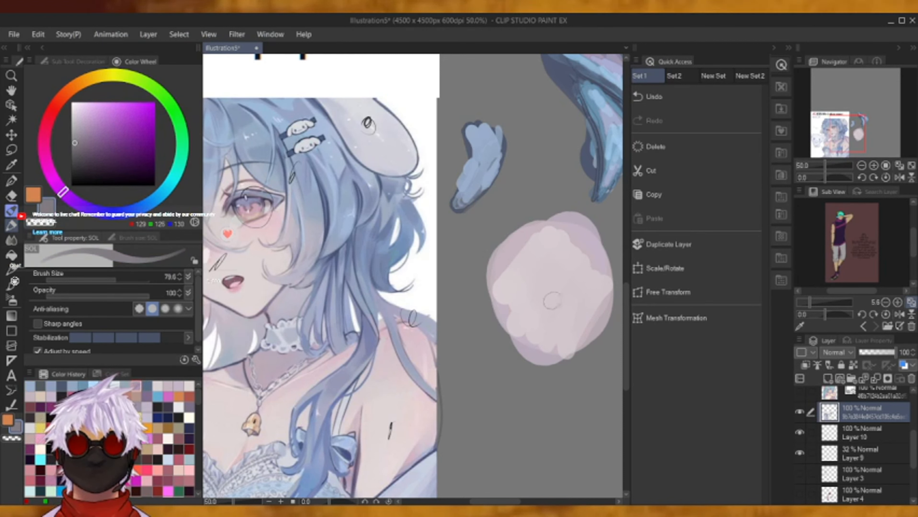
{"action": "mouse_move", "coordinate": [513, 337]}
{"action": "left_mouse_down"}
{"action": "mouse_move", "coordinate": [542, 359]}
{"action": "mouse_move", "coordinate": [595, 321]}
{"action": "mouse_move", "coordinate": [569, 355]}
{"action": "mouse_move", "coordinate": [586, 335]}
{"action": "mouse_move", "coordinate": [567, 366]}
{"action": "left_mouse_up"}
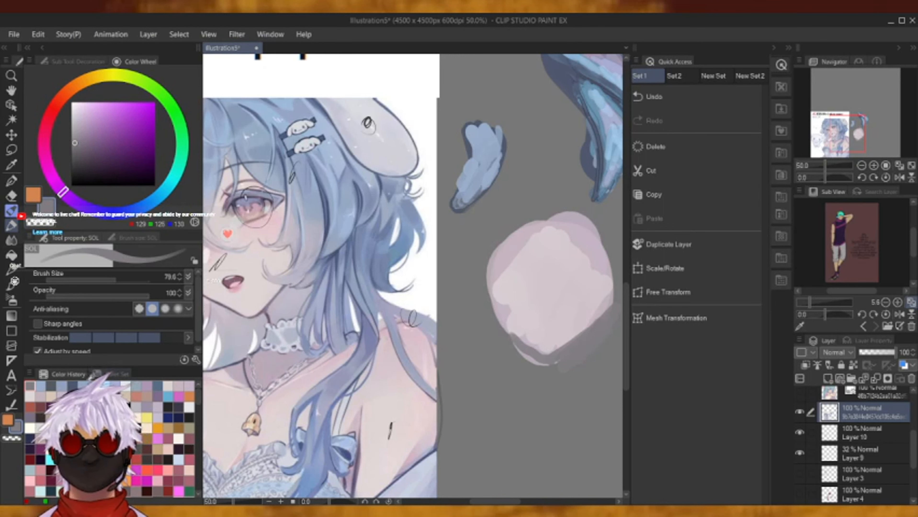
Line the pale swatch's lower-left edge with thin dark grey (RGB 73, 72, 73) strokes at brush size 8.0.
{"action": "left_click", "coordinate": [73, 161]}
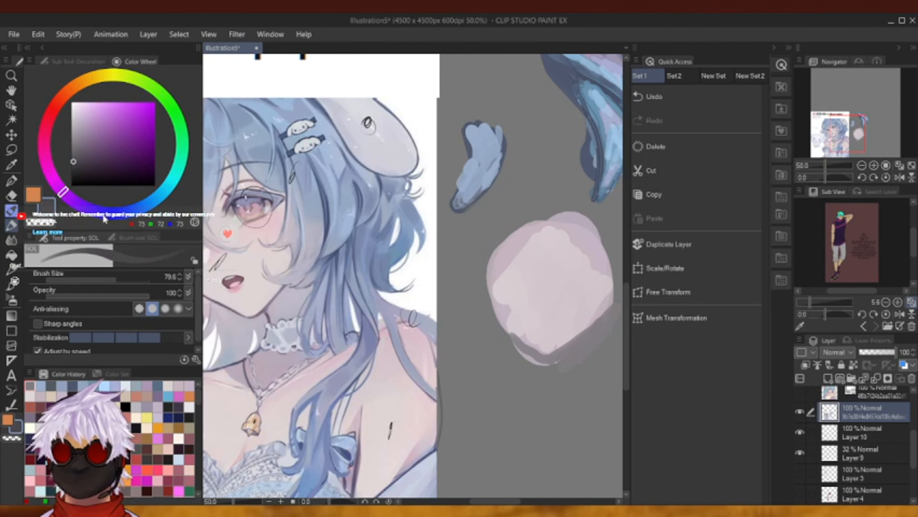
{"action": "left_click_drag", "start_coordinate": [119, 267], "coordinate": [105, 274]}
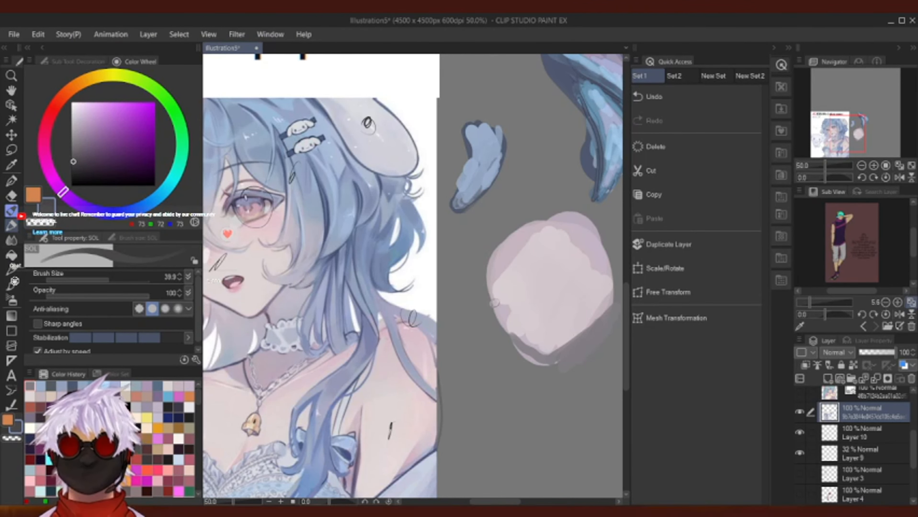
{"action": "left_click_drag", "start_coordinate": [492, 299], "coordinate": [500, 315]}
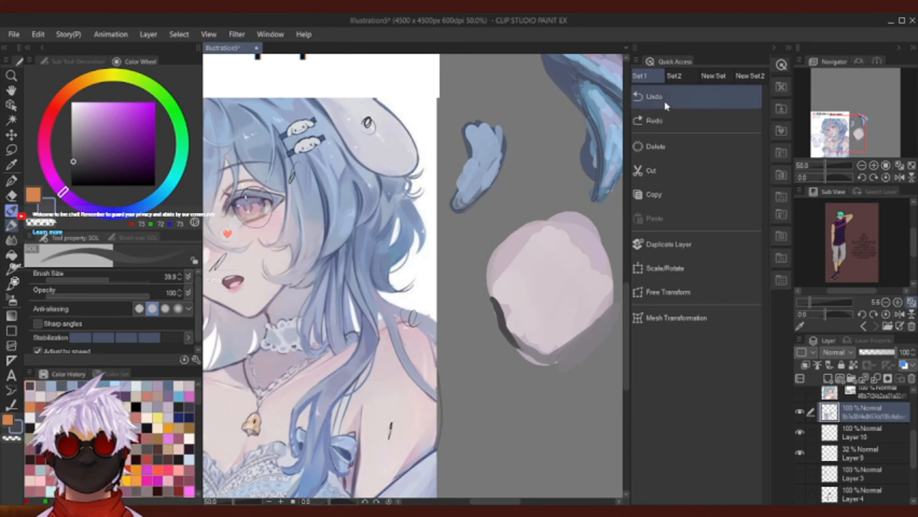
{"action": "left_click", "coordinate": [653, 97]}
{"action": "left_click_drag", "start_coordinate": [96, 280], "coordinate": [97, 277]}
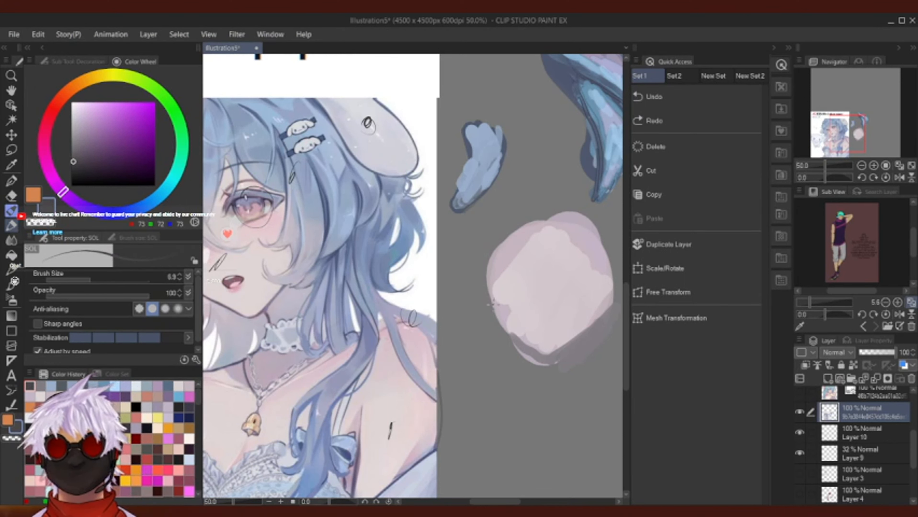
{"action": "left_click_drag", "start_coordinate": [502, 324], "coordinate": [505, 331]}
{"action": "left_click_drag", "start_coordinate": [80, 276], "coordinate": [116, 279]}
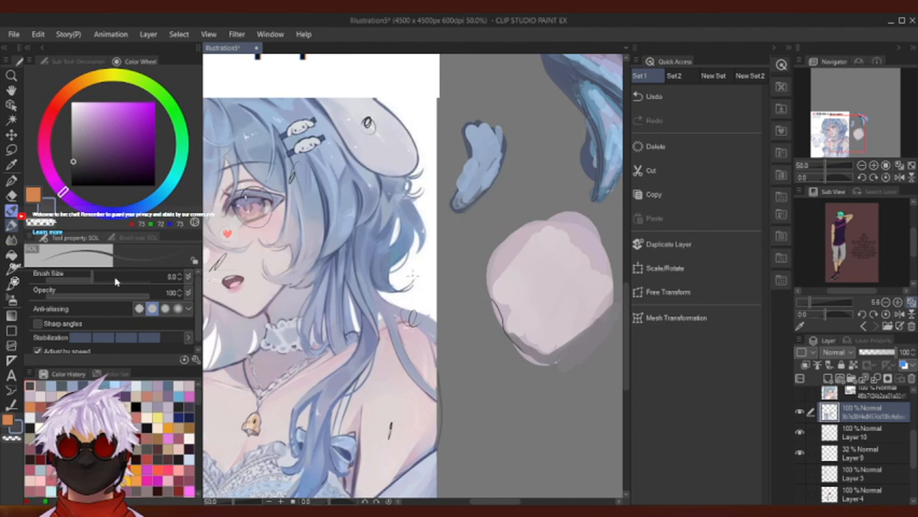
{"action": "mouse_move", "coordinate": [488, 304]}
{"action": "left_mouse_down"}
{"action": "mouse_move", "coordinate": [522, 349]}
{"action": "mouse_move", "coordinate": [509, 340]}
{"action": "mouse_move", "coordinate": [544, 363]}
{"action": "left_mouse_up"}
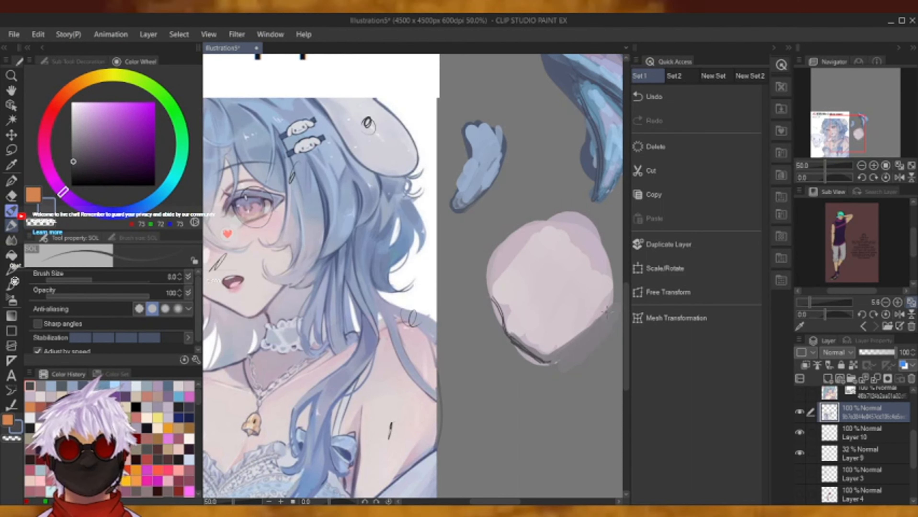
{"action": "mouse_move", "coordinate": [595, 322]}
{"action": "left_mouse_down"}
{"action": "mouse_move", "coordinate": [553, 363]}
{"action": "mouse_move", "coordinate": [607, 311]}
{"action": "left_mouse_up"}
{"action": "left_click", "coordinate": [697, 100]}
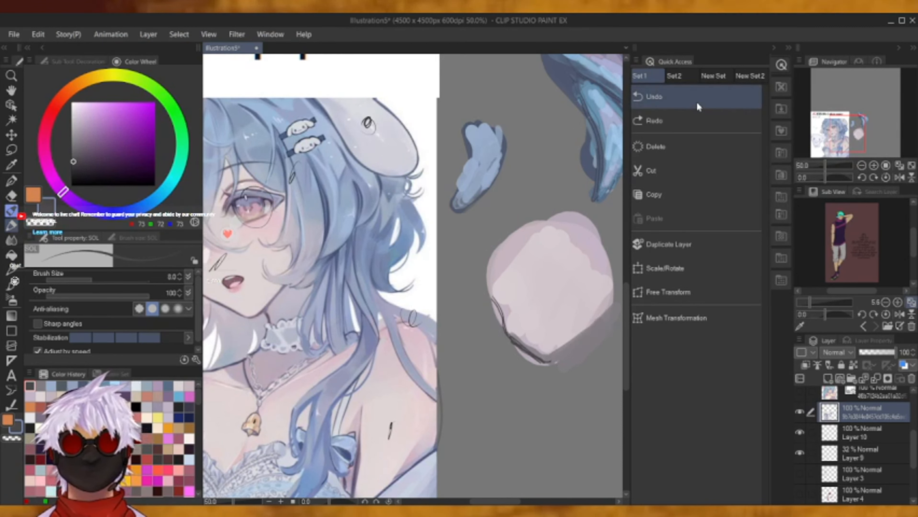
Outline the pale swatch's lower-right edge in darker purple-grey (RGB 63, 60, 65) at brush size 10.5.
{"action": "left_click", "coordinate": [75, 153]}
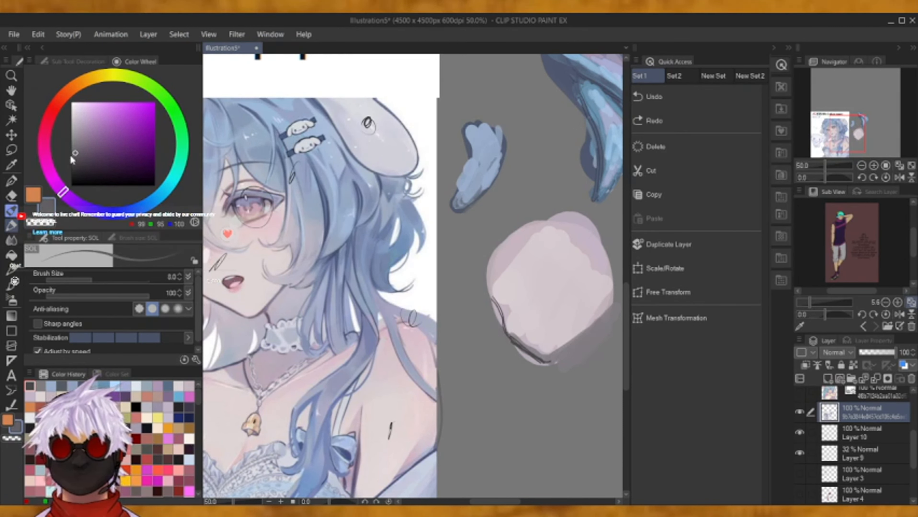
{"action": "left_click", "coordinate": [77, 164]}
{"action": "left_click", "coordinate": [77, 202]}
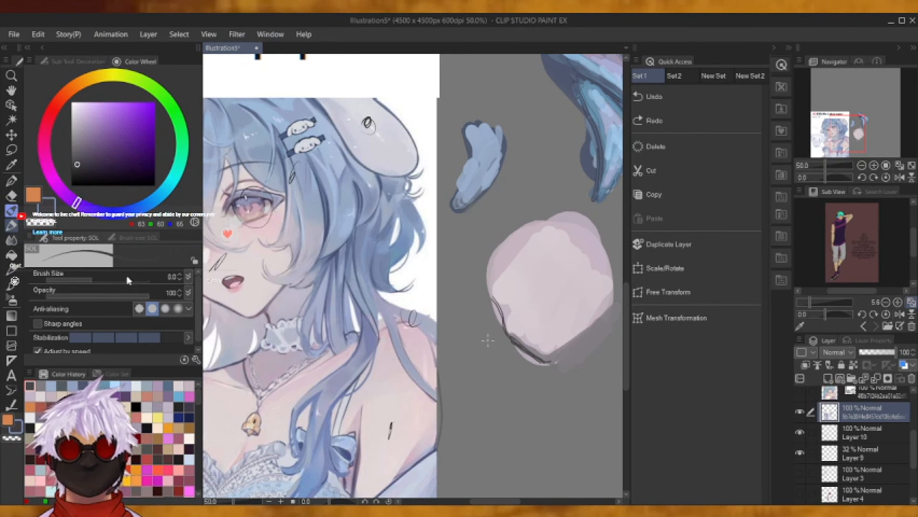
{"action": "left_click", "coordinate": [94, 279]}
{"action": "left_click_drag", "start_coordinate": [609, 304], "coordinate": [553, 359]}
{"action": "mouse_move", "coordinate": [609, 302]}
{"action": "left_mouse_down"}
{"action": "mouse_move", "coordinate": [553, 358]}
{"action": "mouse_move", "coordinate": [611, 301]}
{"action": "mouse_move", "coordinate": [520, 316]}
{"action": "mouse_move", "coordinate": [473, 363]}
{"action": "left_mouse_up"}
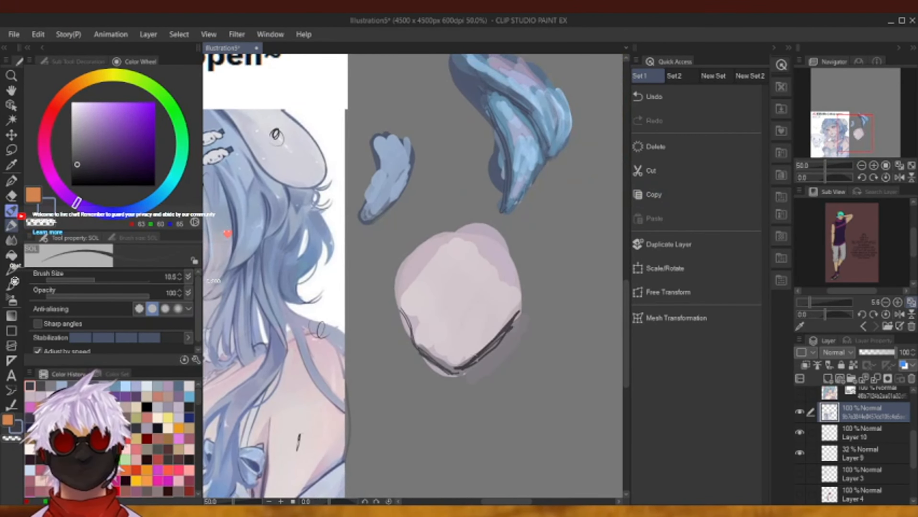
{"action": "left_click_drag", "start_coordinate": [505, 332], "coordinate": [461, 367]}
Choose a very light pinkish grey (RGB 223, 213, 214) from the recent colours as the paint colour.
{"action": "left_click_drag", "start_coordinate": [857, 136], "coordinate": [847, 137]}
{"action": "left_click", "coordinate": [53, 397]}
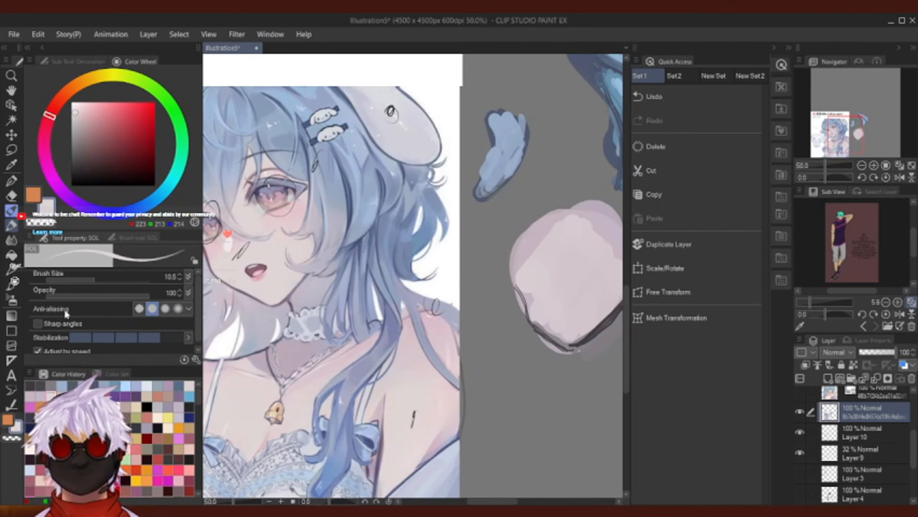
Paint two muted pink strokes across the pale rounded shape on the grey area, using a brush size of 36.4.
{"action": "left_click", "coordinate": [100, 277]}
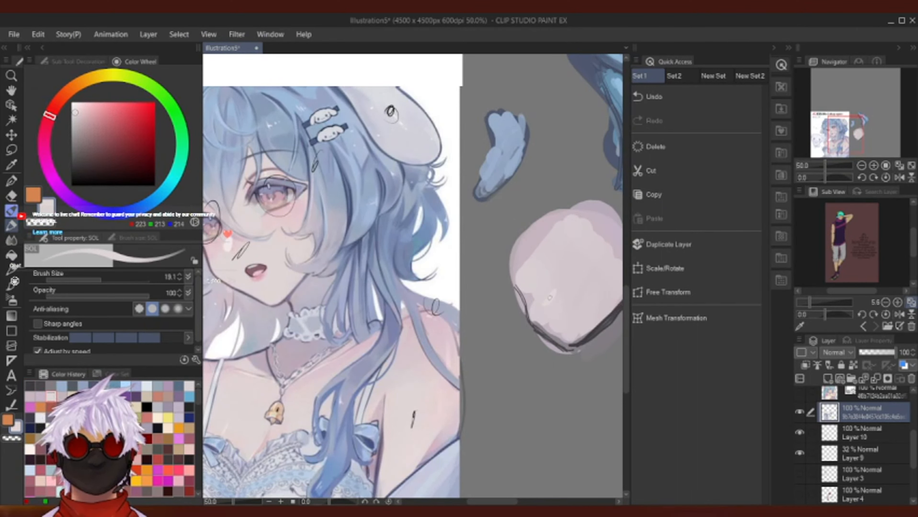
{"action": "left_click_drag", "start_coordinate": [49, 115], "coordinate": [44, 139]}
{"action": "left_click", "coordinate": [92, 116]}
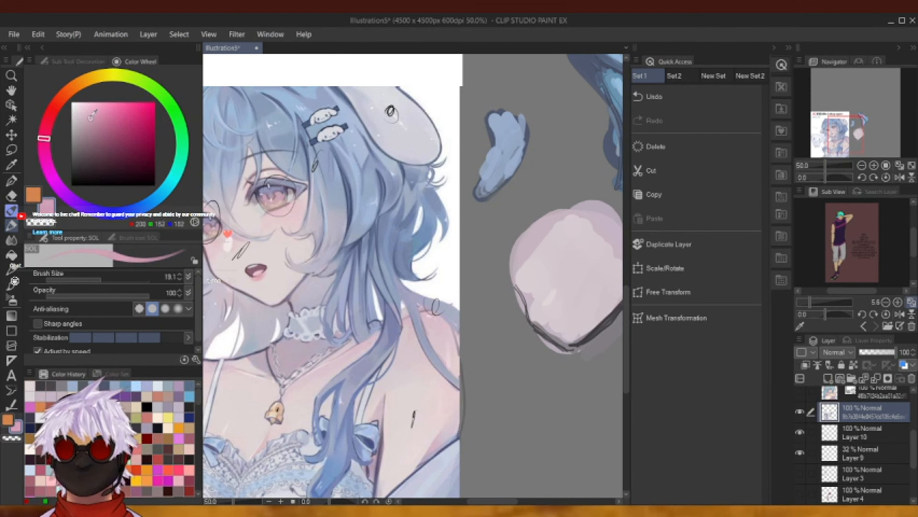
{"action": "left_click", "coordinate": [94, 116]}
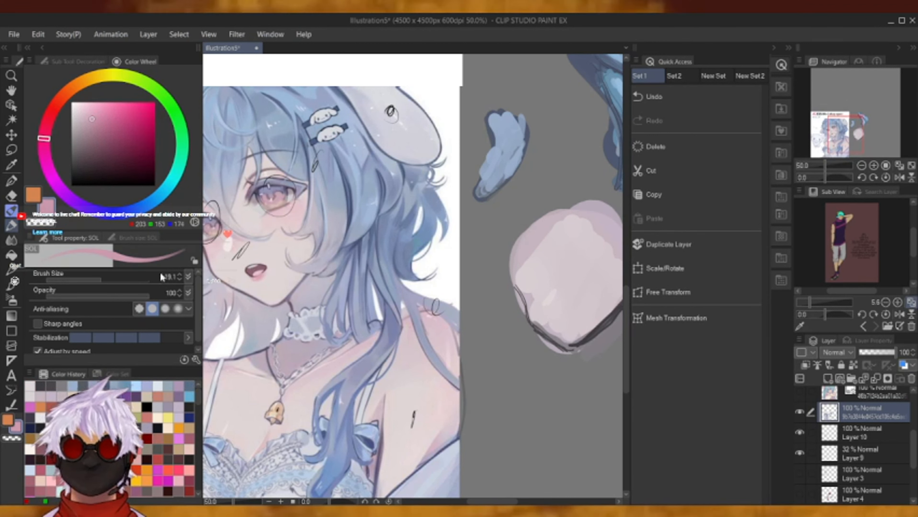
{"action": "left_click_drag", "start_coordinate": [103, 280], "coordinate": [107, 280]}
{"action": "mouse_move", "coordinate": [599, 262]}
{"action": "left_mouse_down"}
{"action": "mouse_move", "coordinate": [579, 274]}
{"action": "mouse_move", "coordinate": [608, 259]}
{"action": "mouse_move", "coordinate": [528, 295]}
{"action": "left_mouse_up"}
Cover most of both pink strokes with a pale grey-pink (RGB 218, 210, 211), redoing the second covering stroke to leave a thin accent.
{"action": "left_click", "coordinate": [44, 384]}
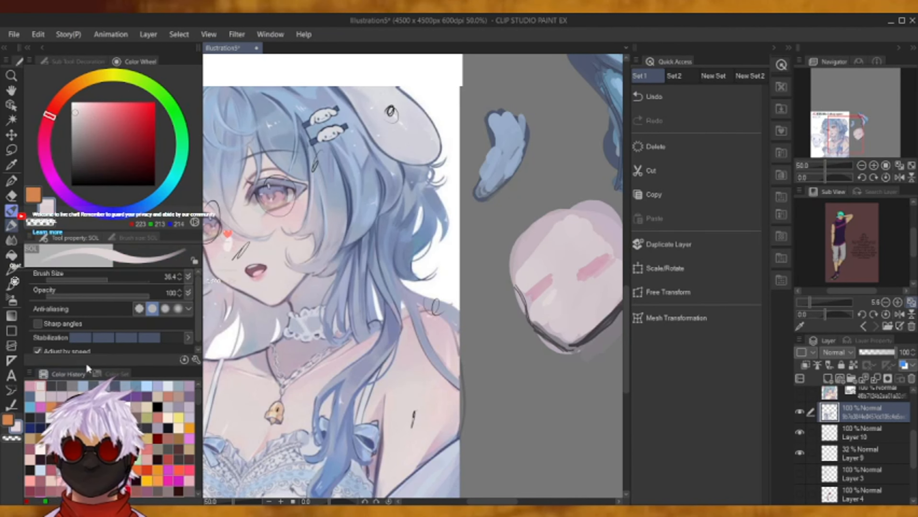
{"action": "left_click", "coordinate": [40, 387]}
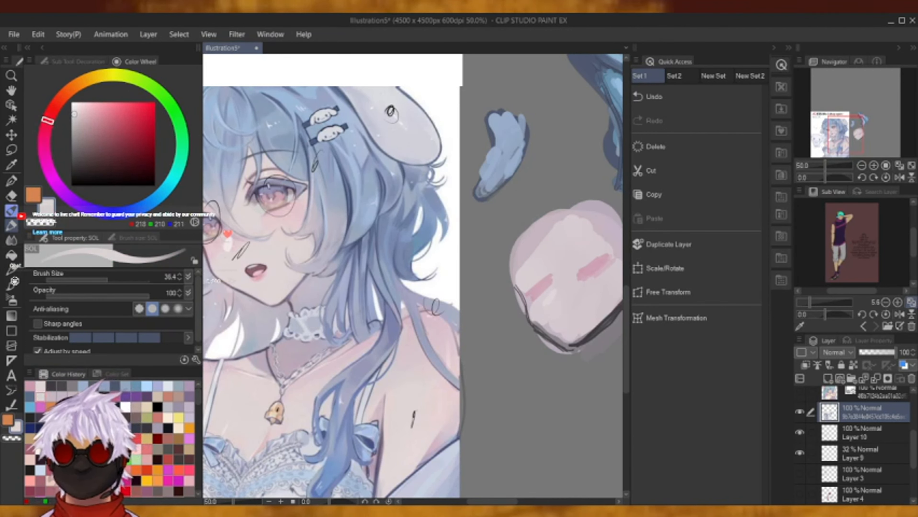
{"action": "left_click_drag", "start_coordinate": [532, 286], "coordinate": [610, 255]}
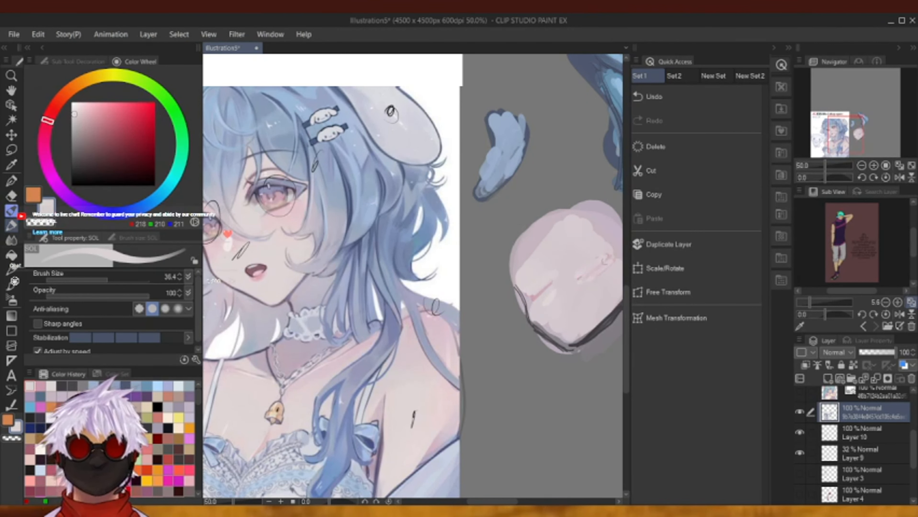
{"action": "left_click", "coordinate": [654, 96]}
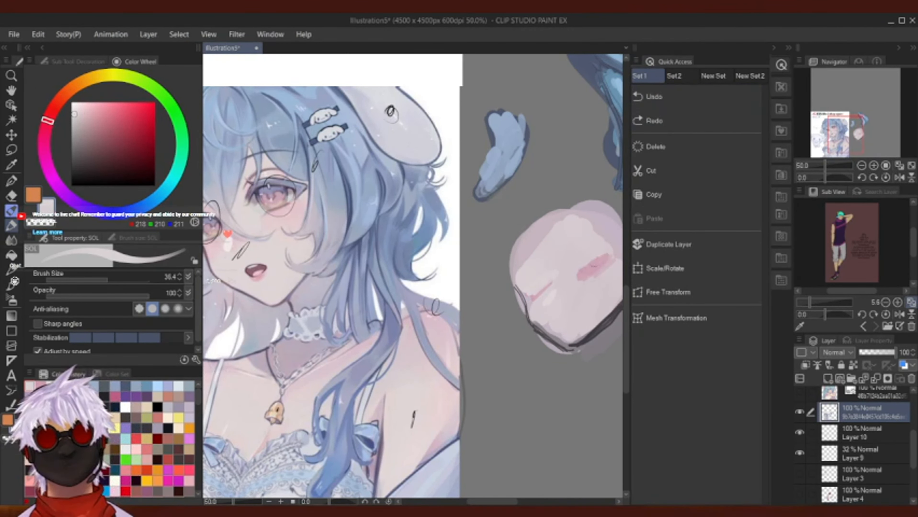
{"action": "left_click_drag", "start_coordinate": [605, 258], "coordinate": [612, 253]}
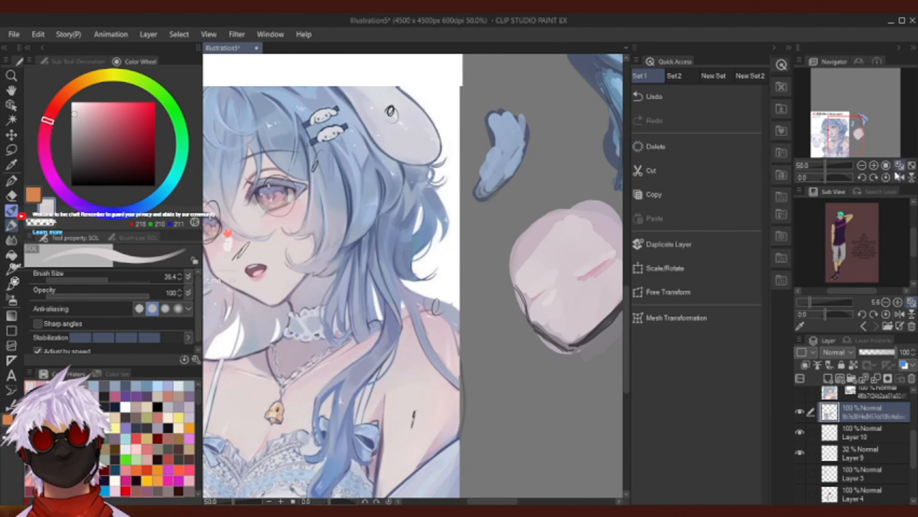
Hide the blue-haired reference and its painting layers, and show the teal-haired character reference instead.
{"action": "left_click", "coordinate": [898, 166]}
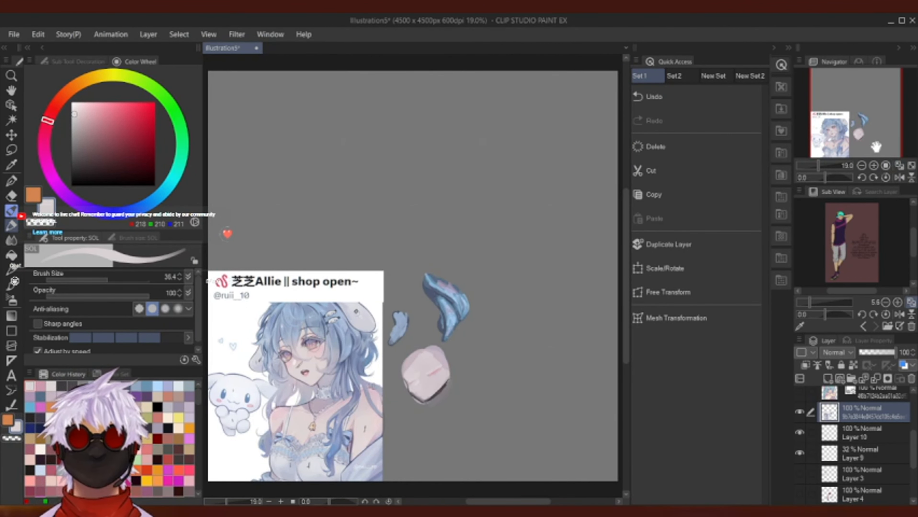
{"action": "left_click", "coordinate": [799, 433]}
{"action": "left_click", "coordinate": [801, 450]}
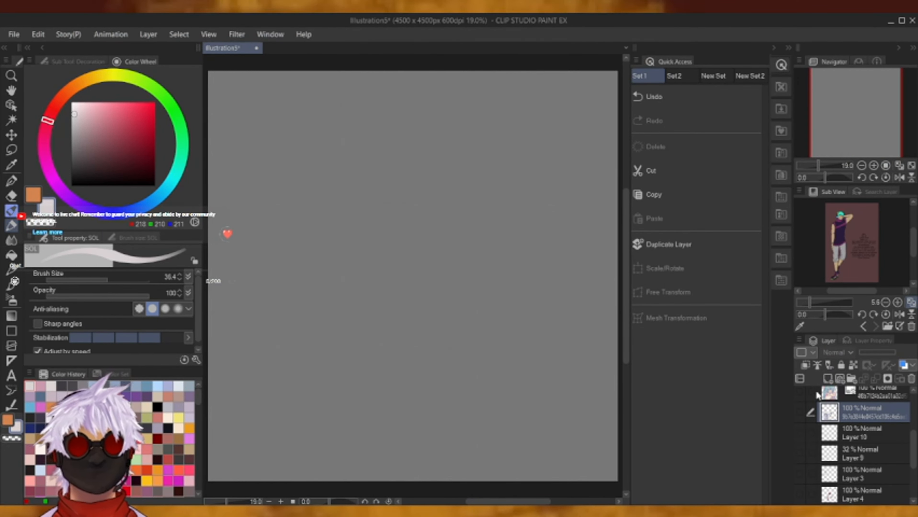
{"action": "left_click", "coordinate": [799, 392]}
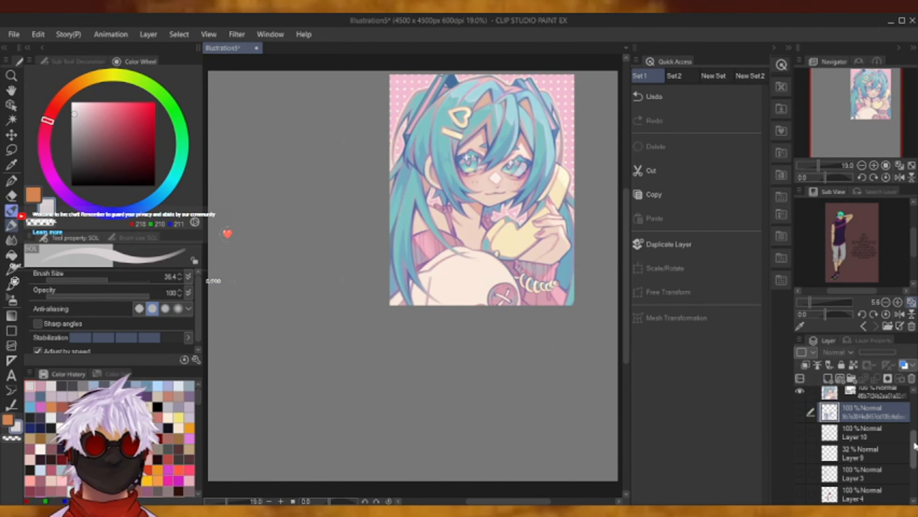
Add a new layer above the teal-haired reference, lower the reference's opacity to 54%, and make the new layer active.
{"action": "scroll", "coordinate": [868, 434], "scroll_direction": "up", "scroll_amount": 3}
{"action": "left_click", "coordinate": [877, 448]}
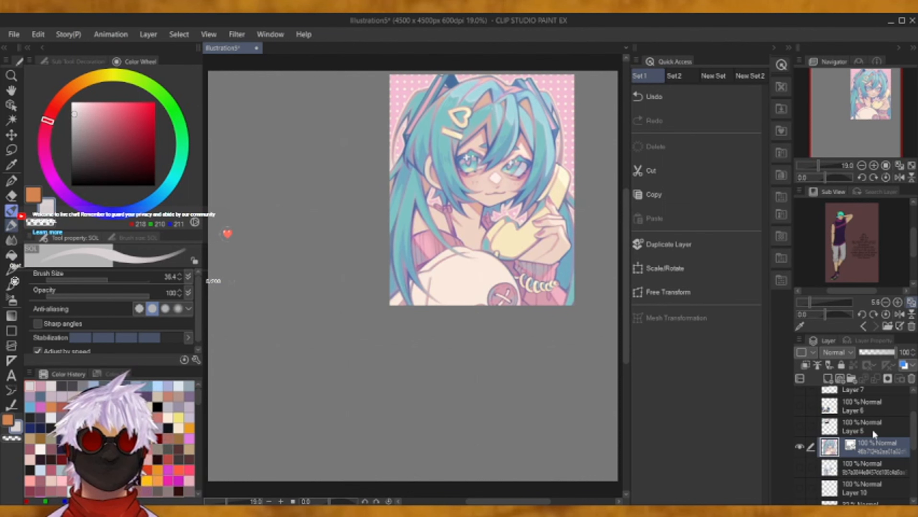
{"action": "left_click", "coordinate": [828, 379]}
{"action": "left_click_drag", "start_coordinate": [868, 355], "coordinate": [865, 353]}
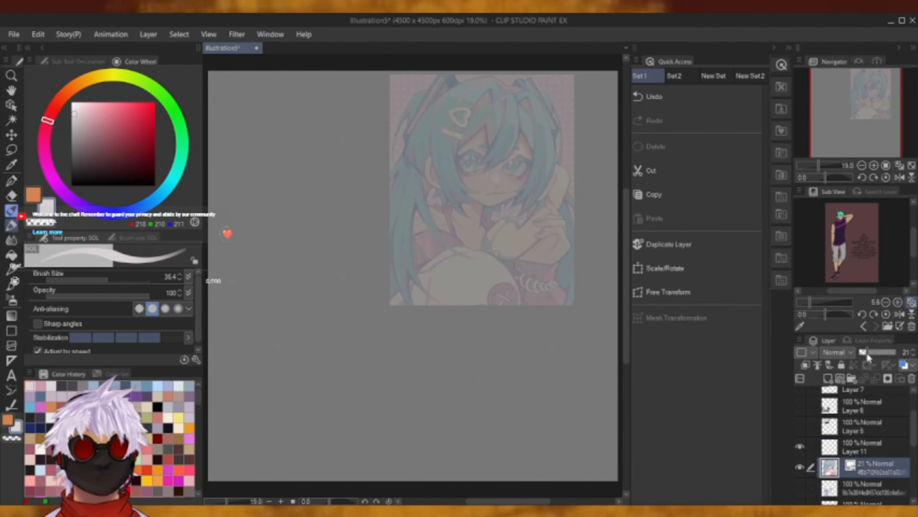
{"action": "left_click", "coordinate": [881, 355]}
{"action": "left_click", "coordinate": [845, 446]}
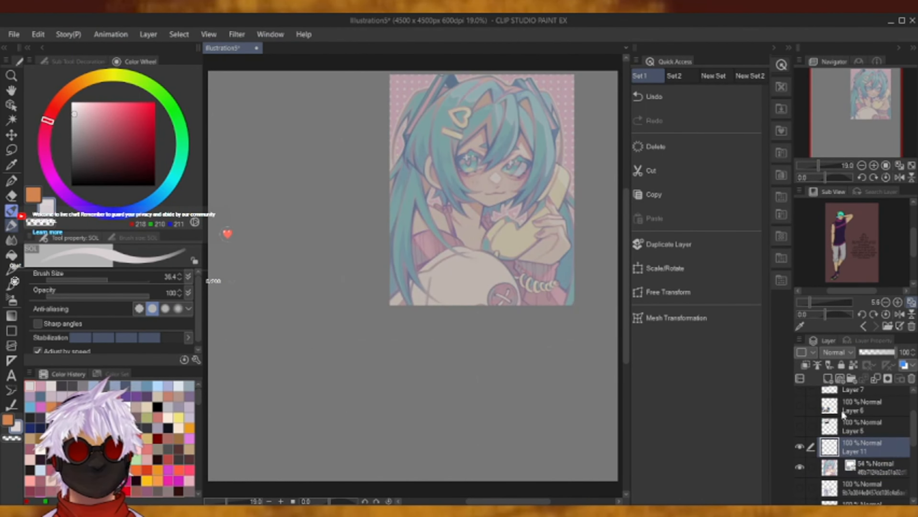
Set the drawing colour to a near-black (RGB 30, 22, 23).
{"action": "left_click", "coordinate": [874, 168]}
{"action": "left_click_drag", "start_coordinate": [875, 132], "coordinate": [877, 101]}
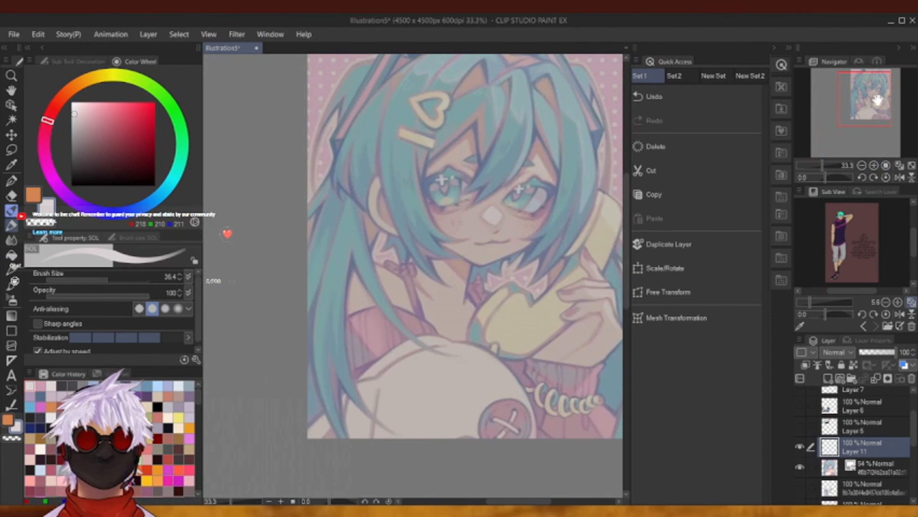
{"action": "mouse_move", "coordinate": [86, 155]}
{"action": "left_mouse_down"}
{"action": "mouse_move", "coordinate": [105, 179]}
{"action": "mouse_move", "coordinate": [93, 175]}
{"action": "left_mouse_up"}
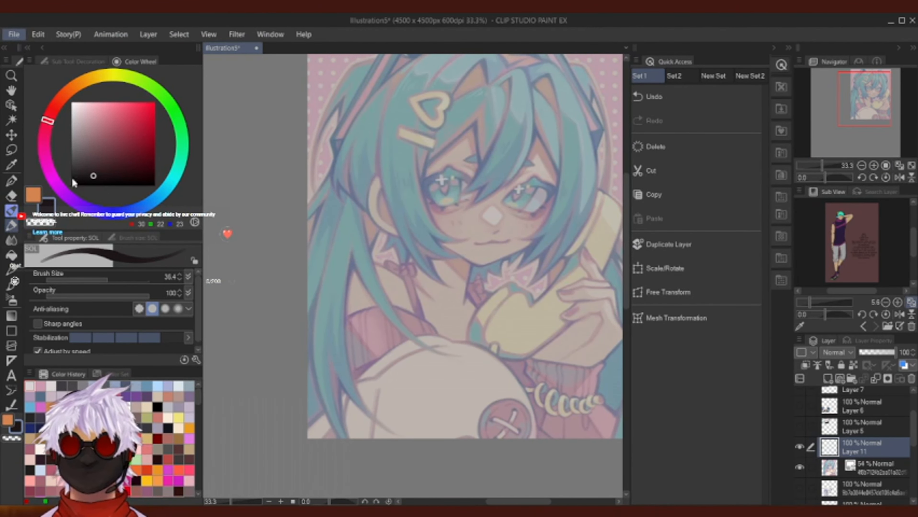
Bring the reference artist's account-name image into the canvas, enlarge it, and place it against the left edge of the teal-haired reference.
{"action": "key", "text": "alt+Tab"}
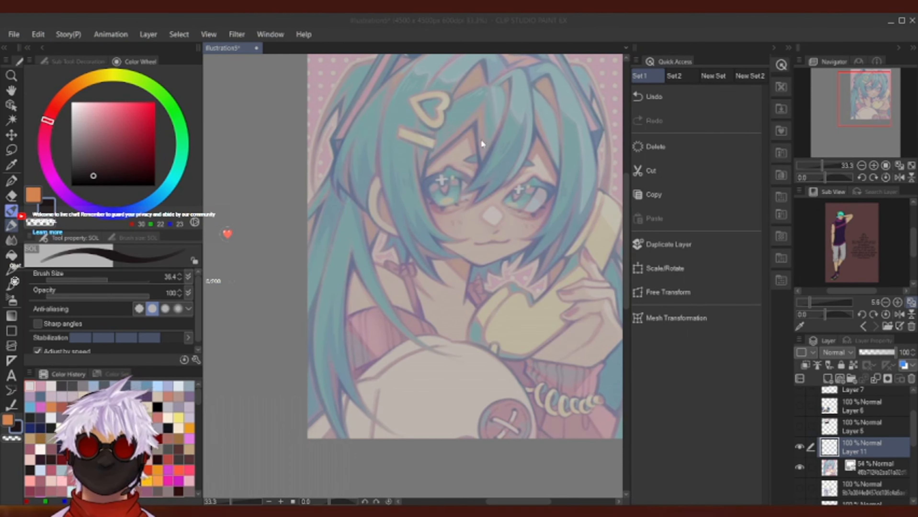
{"action": "left_click", "coordinate": [862, 166]}
{"action": "left_click_drag", "start_coordinate": [345, 354], "coordinate": [252, 335]}
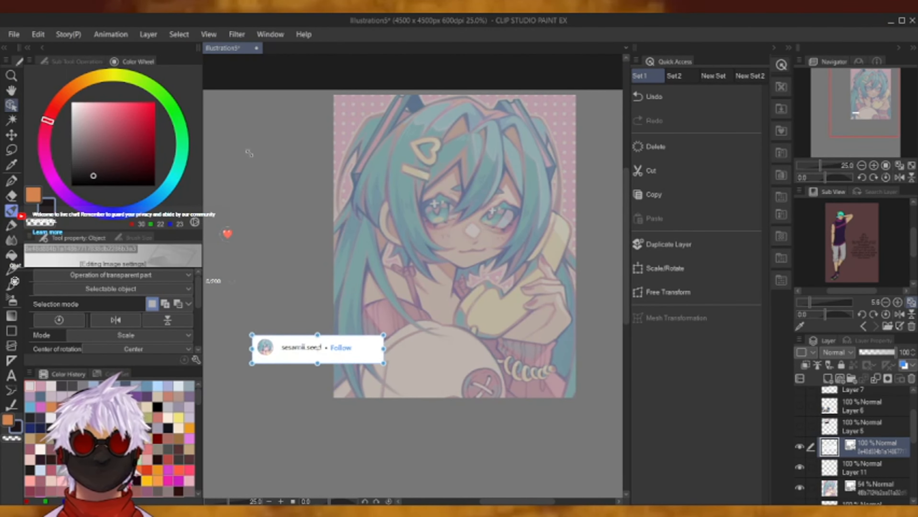
{"action": "left_click_drag", "start_coordinate": [351, 358], "coordinate": [288, 235]}
{"action": "left_click_drag", "start_coordinate": [871, 118], "coordinate": [856, 125]}
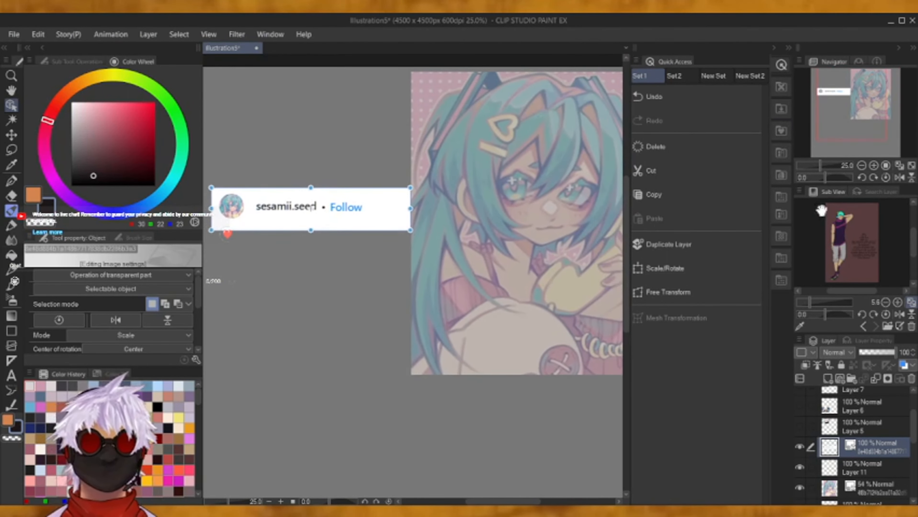
Select the empty Layer 11 for sketching and set up the size 10 pen with a dark grey (RGB 41, 34, 35).
{"action": "left_click", "coordinate": [860, 465]}
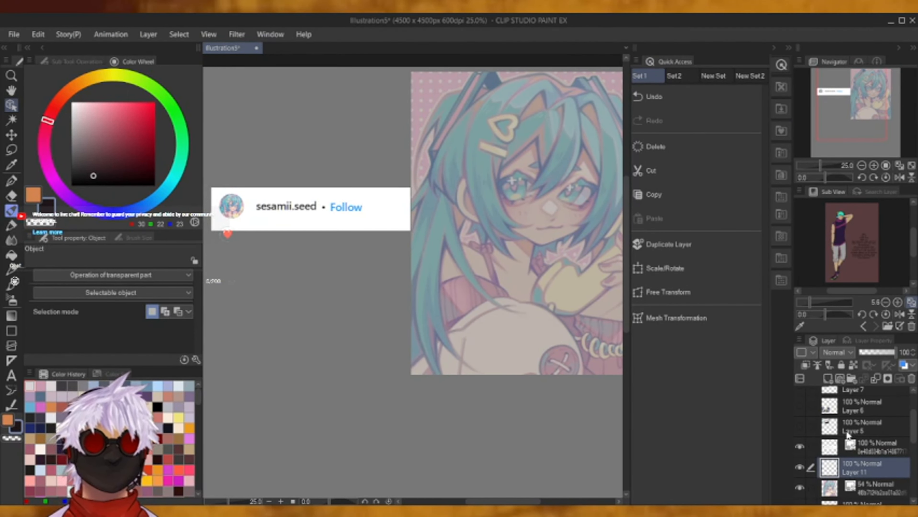
{"action": "left_click_drag", "start_coordinate": [842, 126], "coordinate": [860, 123]}
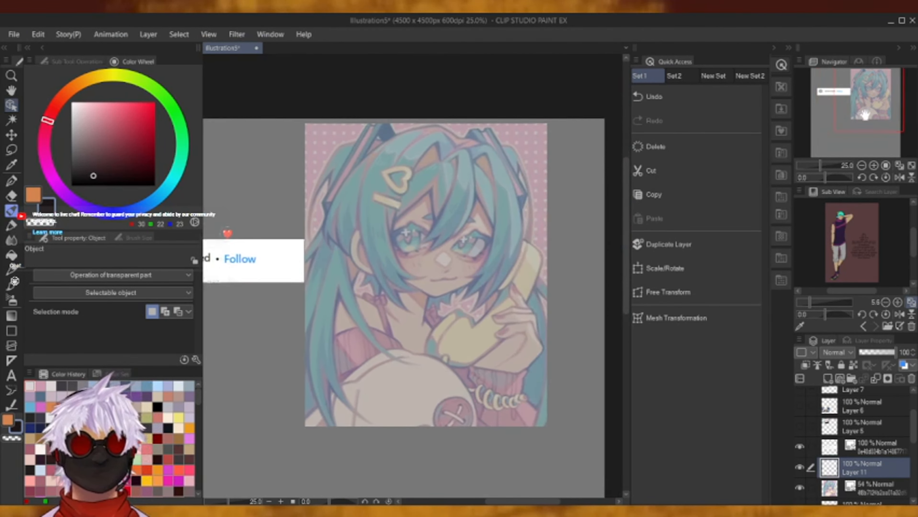
{"action": "left_click", "coordinate": [12, 181]}
{"action": "left_click", "coordinate": [11, 181]}
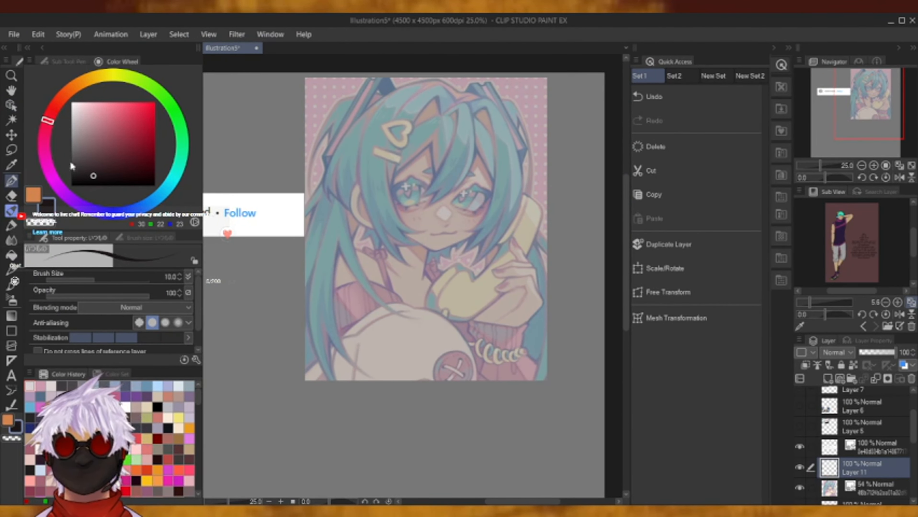
{"action": "left_click", "coordinate": [86, 173]}
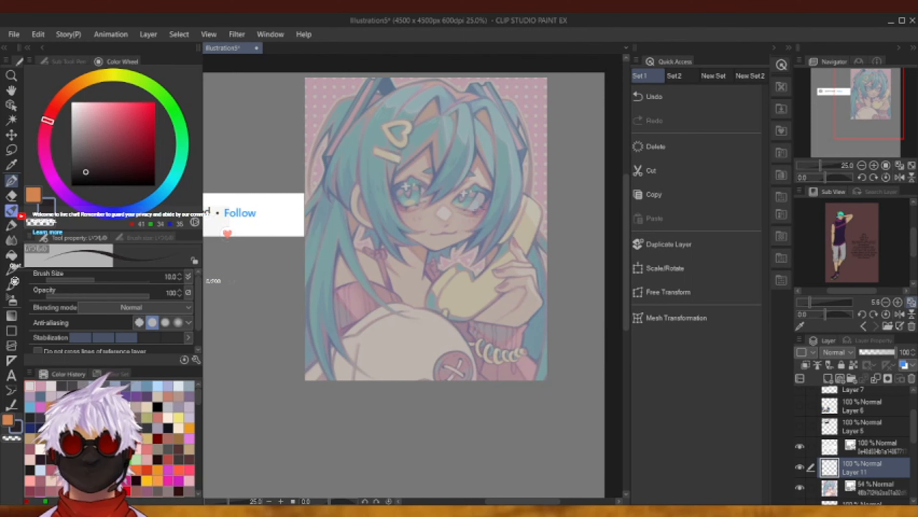
{"action": "mouse_move", "coordinate": [493, 198]}
{"action": "left_mouse_down"}
{"action": "mouse_move", "coordinate": [439, 252]}
{"action": "mouse_move", "coordinate": [382, 203]}
{"action": "left_mouse_up"}
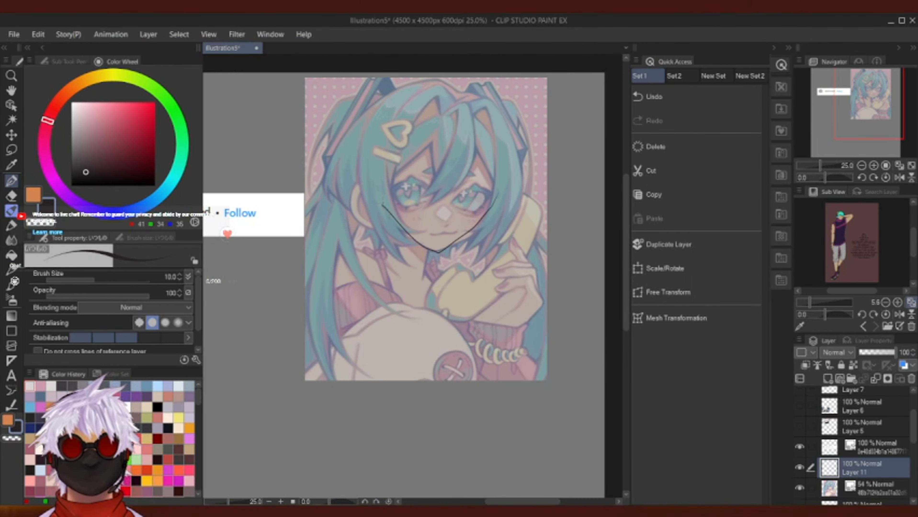
{"action": "left_click", "coordinate": [687, 97]}
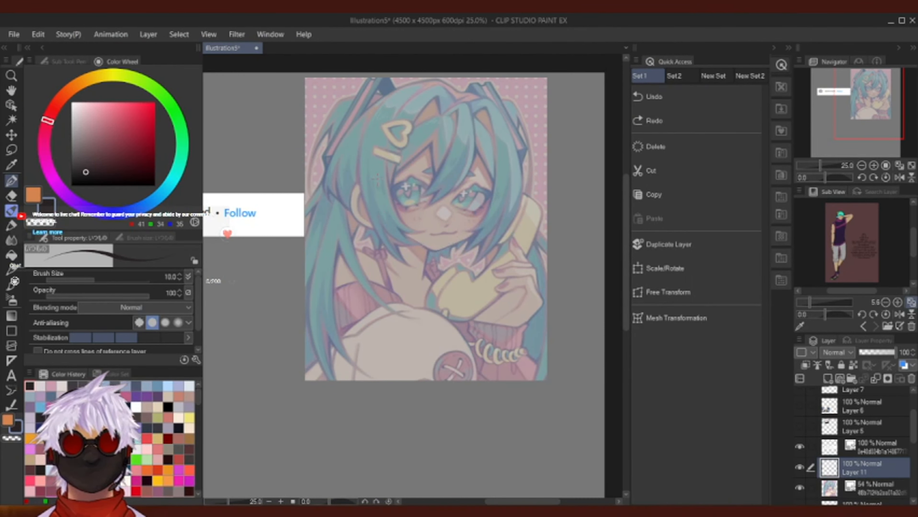
{"action": "mouse_move", "coordinate": [374, 173]}
{"action": "left_mouse_down"}
{"action": "mouse_move", "coordinate": [350, 196]}
{"action": "mouse_move", "coordinate": [357, 226]}
{"action": "mouse_move", "coordinate": [395, 223]}
{"action": "left_mouse_up"}
{"action": "left_click_drag", "start_coordinate": [373, 188], "coordinate": [373, 222]}
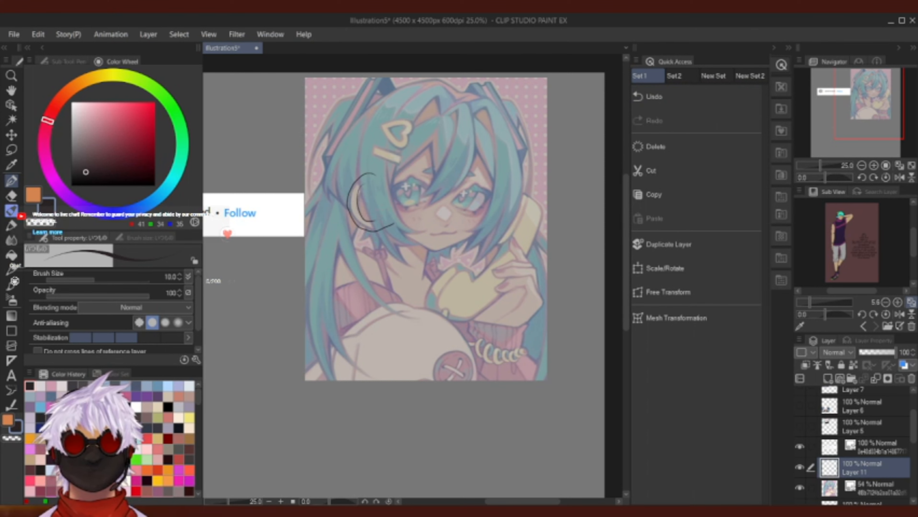
{"action": "double_click", "coordinate": [655, 96]}
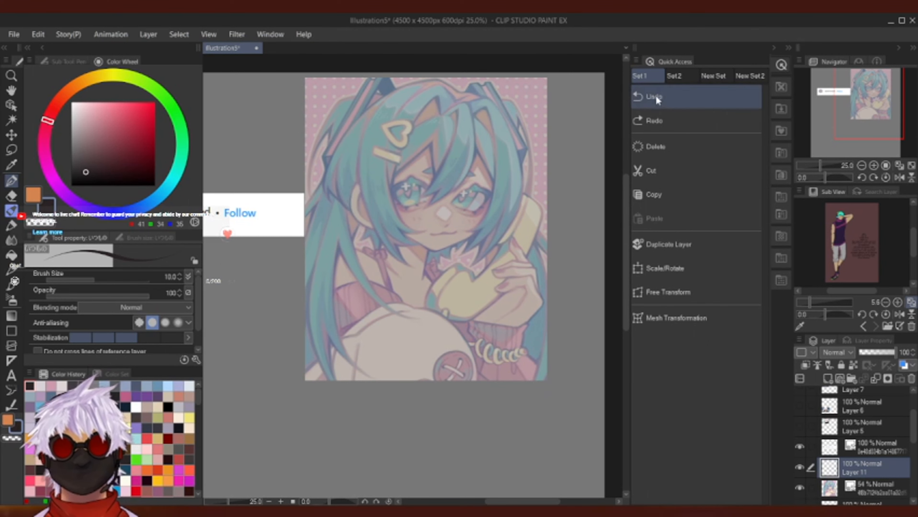
Trace rough construction lines over the reference for the back of the head, neck, shoulders, torso, raised hand, forearm and jaw.
{"action": "mouse_move", "coordinate": [373, 108]}
{"action": "left_mouse_down"}
{"action": "mouse_move", "coordinate": [338, 178]}
{"action": "mouse_move", "coordinate": [365, 220]}
{"action": "left_mouse_up"}
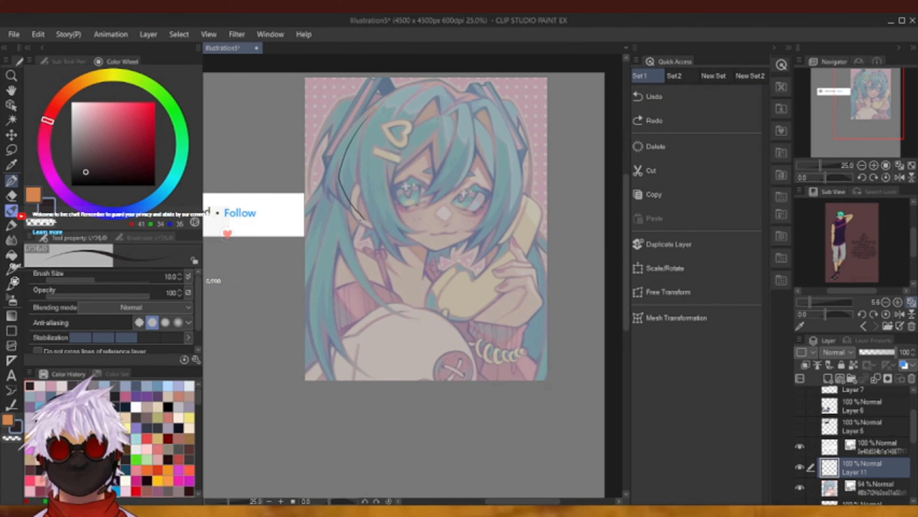
{"action": "mouse_move", "coordinate": [323, 260]}
{"action": "left_mouse_down"}
{"action": "mouse_move", "coordinate": [320, 319]}
{"action": "mouse_move", "coordinate": [360, 420]}
{"action": "left_mouse_up"}
{"action": "left_click_drag", "start_coordinate": [386, 267], "coordinate": [409, 429]}
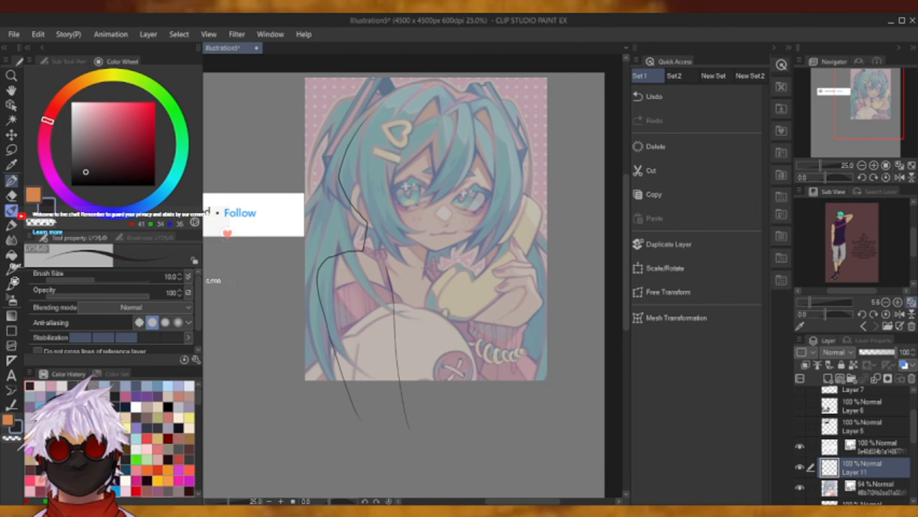
{"action": "mouse_move", "coordinate": [423, 269]}
{"action": "left_mouse_down"}
{"action": "mouse_move", "coordinate": [487, 320]}
{"action": "mouse_move", "coordinate": [490, 373]}
{"action": "left_mouse_up"}
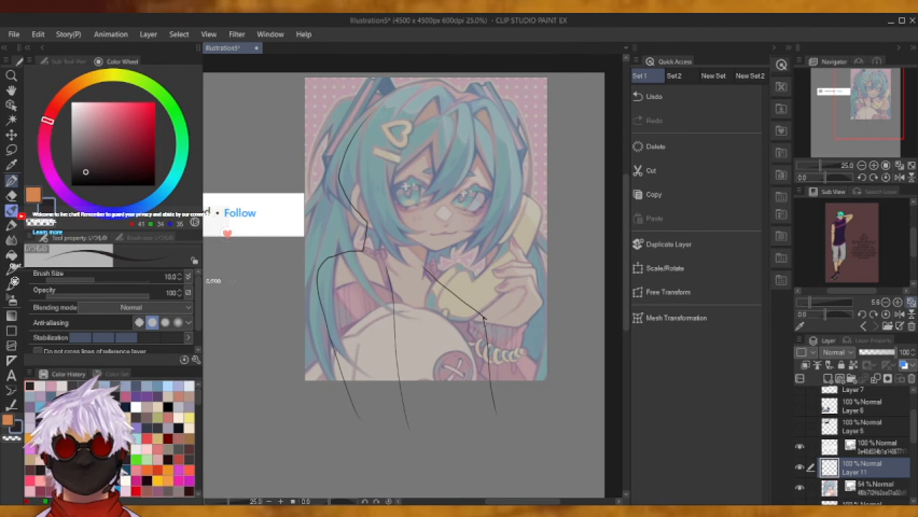
{"action": "mouse_move", "coordinate": [470, 314]}
{"action": "left_mouse_down"}
{"action": "mouse_move", "coordinate": [486, 259]}
{"action": "mouse_move", "coordinate": [505, 240]}
{"action": "mouse_move", "coordinate": [536, 303]}
{"action": "mouse_move", "coordinate": [514, 338]}
{"action": "mouse_move", "coordinate": [533, 402]}
{"action": "left_mouse_up"}
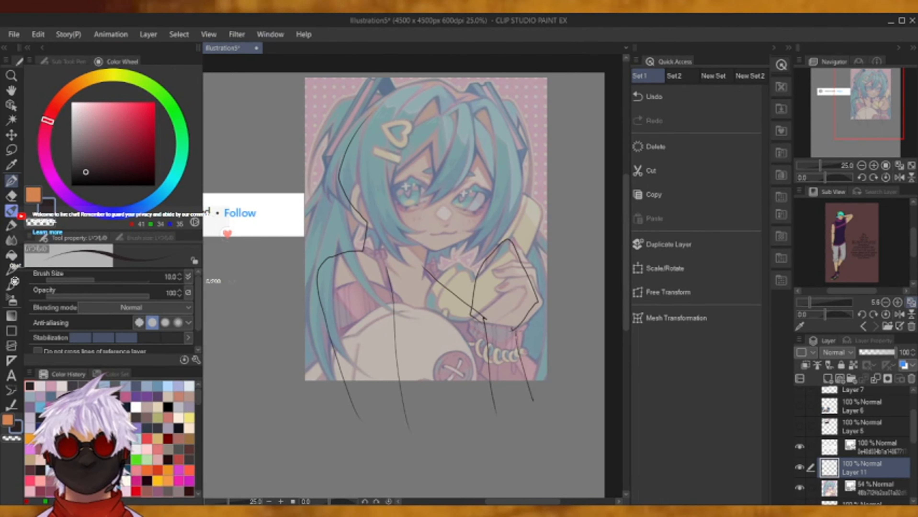
{"action": "left_click_drag", "start_coordinate": [511, 330], "coordinate": [531, 398]}
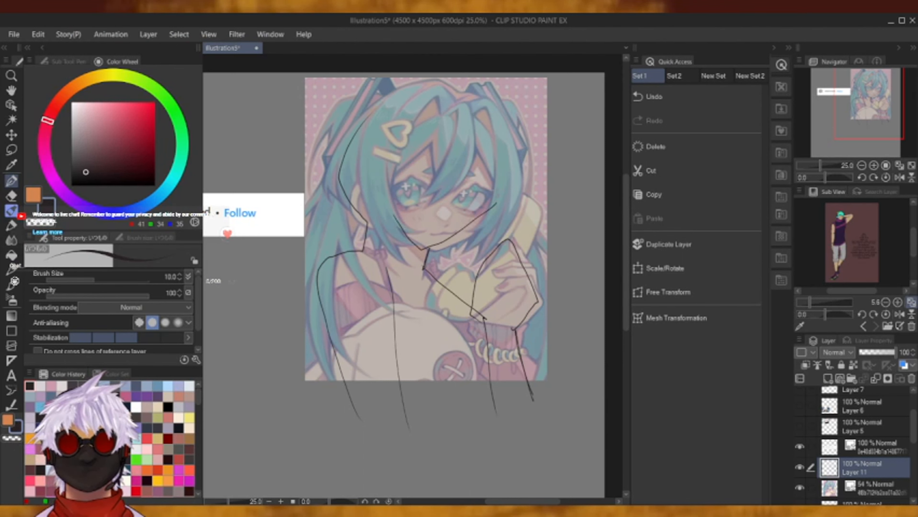
Undo the last stroke and sketch the head's construction circle and jawline over the face.
{"action": "left_click", "coordinate": [696, 101]}
{"action": "mouse_move", "coordinate": [427, 99]}
{"action": "left_mouse_down"}
{"action": "mouse_move", "coordinate": [387, 177]}
{"action": "mouse_move", "coordinate": [482, 189]}
{"action": "mouse_move", "coordinate": [441, 95]}
{"action": "mouse_move", "coordinate": [412, 106]}
{"action": "left_mouse_up"}
{"action": "mouse_move", "coordinate": [483, 108]}
{"action": "left_mouse_down"}
{"action": "mouse_move", "coordinate": [501, 180]}
{"action": "mouse_move", "coordinate": [439, 253]}
{"action": "mouse_move", "coordinate": [376, 199]}
{"action": "left_mouse_up"}
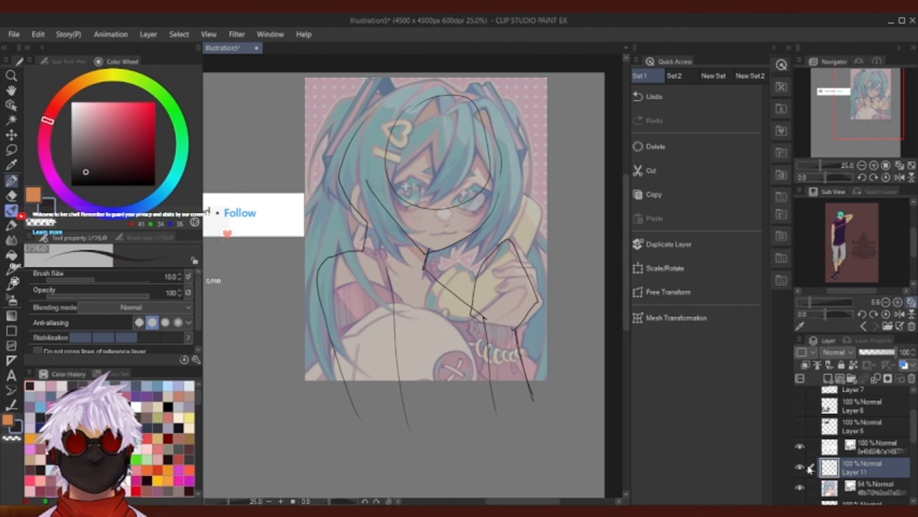
Hide the rough construction sketch on Layer 11 and add a fresh layer above it for another pass over the reference.
{"action": "left_click", "coordinate": [799, 467]}
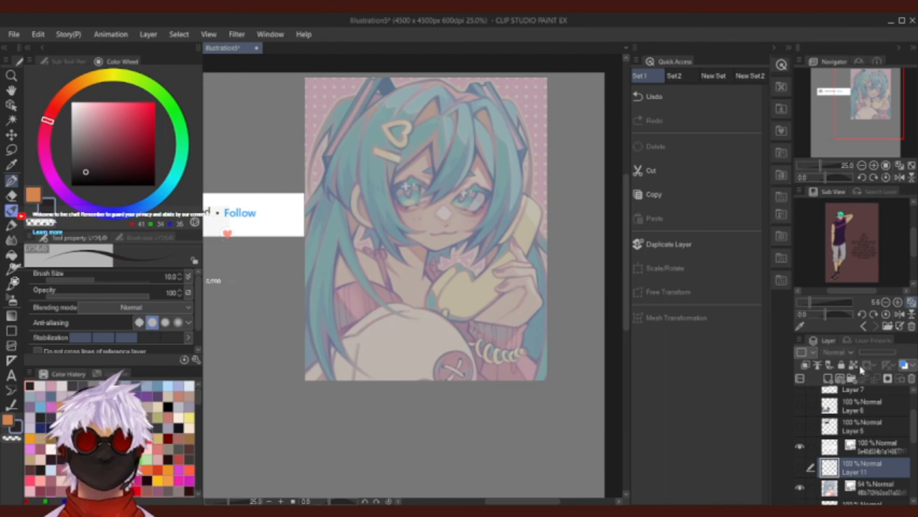
{"action": "left_click", "coordinate": [828, 379]}
{"action": "left_click", "coordinate": [873, 165]}
{"action": "left_click_drag", "start_coordinate": [874, 121], "coordinate": [872, 114]}
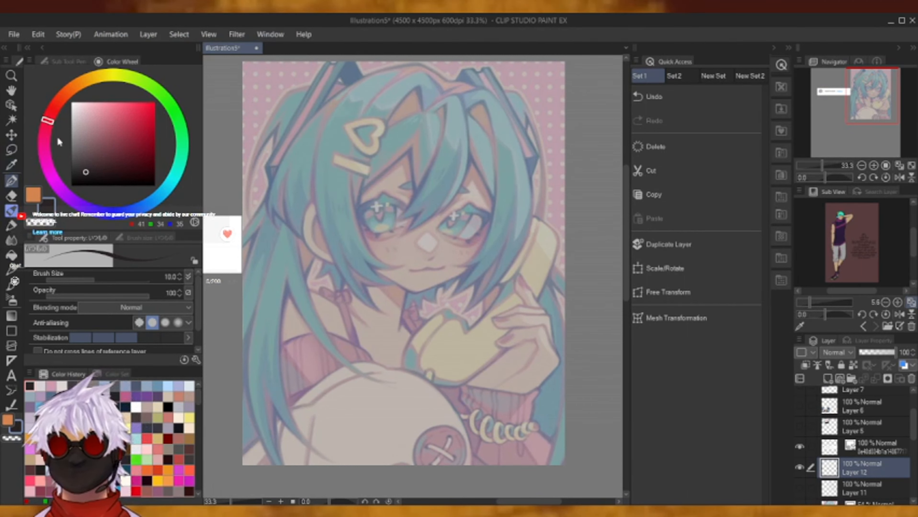
Restore the teal-haired reference image layer to 100% opacity and reselect Layer 12 for painting beside it.
{"action": "left_click", "coordinate": [861, 166]}
{"action": "left_click_drag", "start_coordinate": [865, 113], "coordinate": [849, 125]}
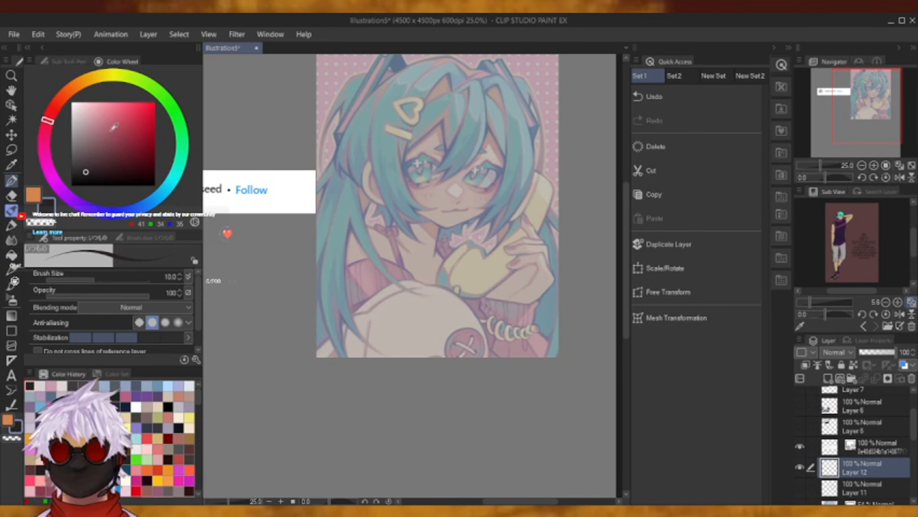
{"action": "left_click", "coordinate": [162, 197]}
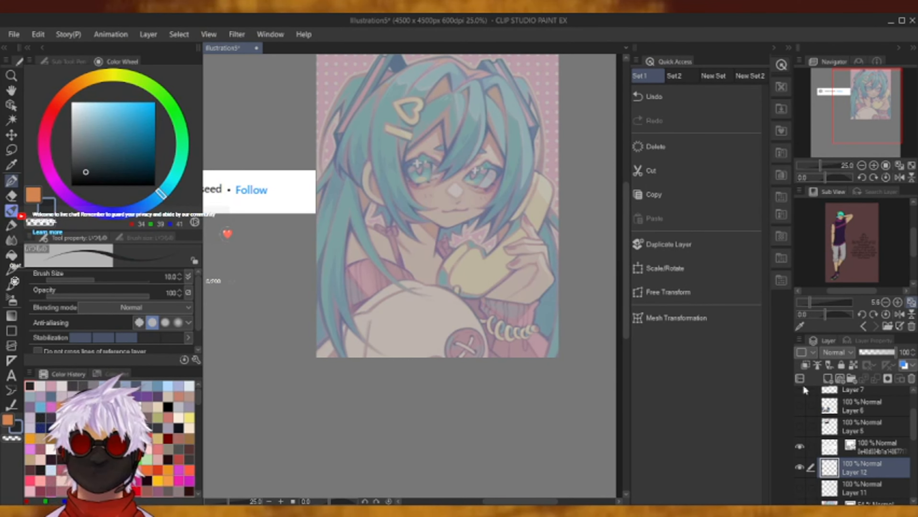
{"action": "left_click", "coordinate": [864, 445]}
{"action": "left_click", "coordinate": [863, 488]}
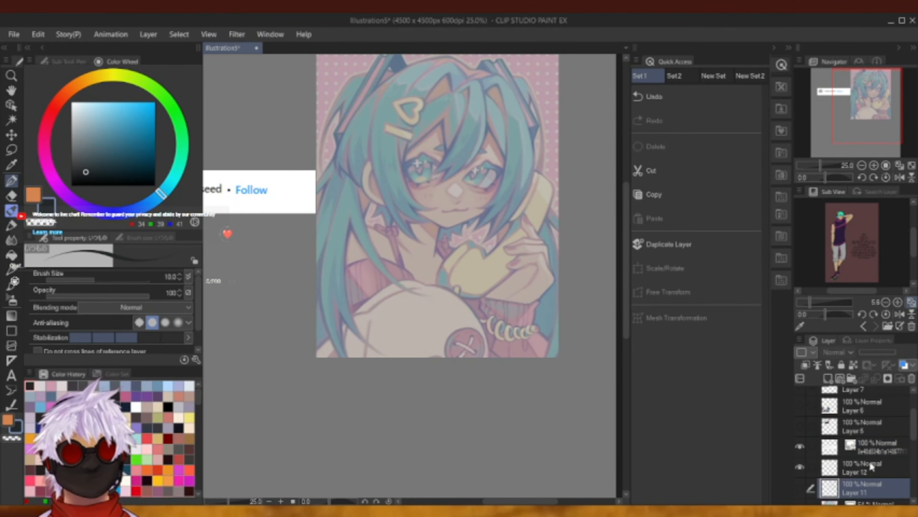
{"action": "scroll", "coordinate": [868, 466], "scroll_direction": "down", "scroll_amount": 2}
{"action": "left_click", "coordinate": [872, 468]}
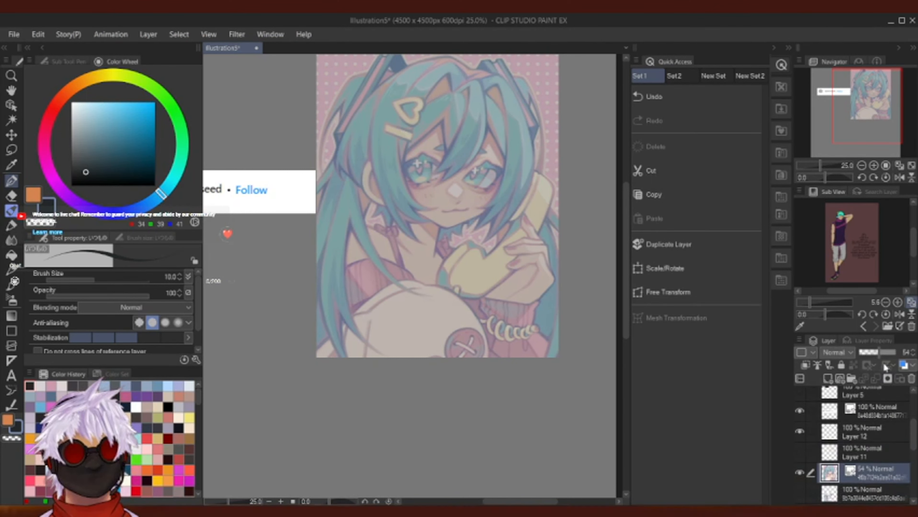
{"action": "left_click_drag", "start_coordinate": [878, 353], "coordinate": [912, 354]}
{"action": "left_click", "coordinate": [867, 426]}
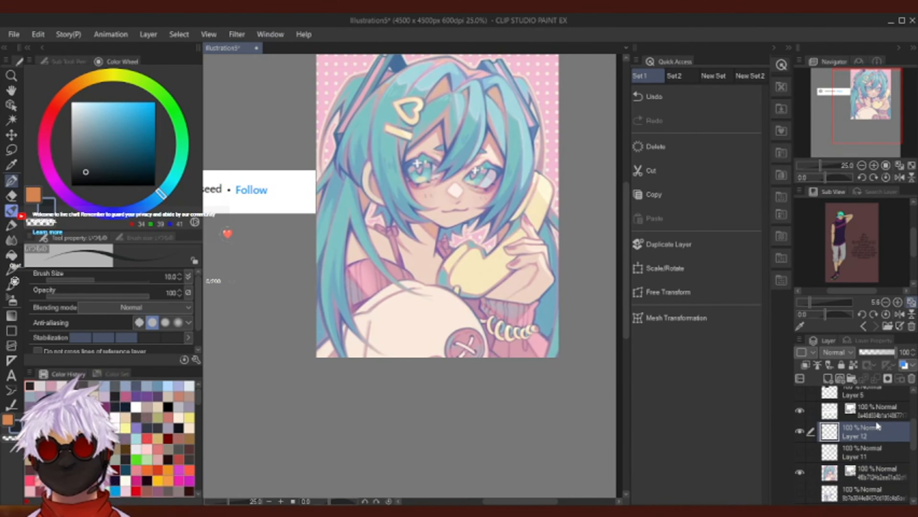
Choose a slate blue (RGB 81, 95, 113) and set up the SOL brush at size 66.2.
{"action": "mouse_move", "coordinate": [111, 145]}
{"action": "left_mouse_down"}
{"action": "mouse_move", "coordinate": [121, 132]}
{"action": "mouse_move", "coordinate": [108, 143]}
{"action": "left_mouse_up"}
{"action": "left_click", "coordinate": [144, 206]}
{"action": "left_click", "coordinate": [97, 144]}
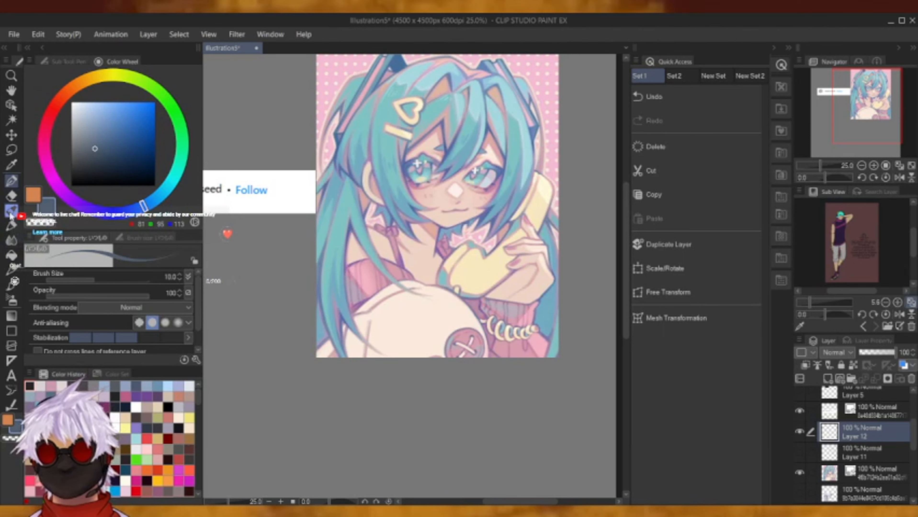
{"action": "left_click", "coordinate": [11, 225]}
{"action": "left_click_drag", "start_coordinate": [106, 278], "coordinate": [114, 278]}
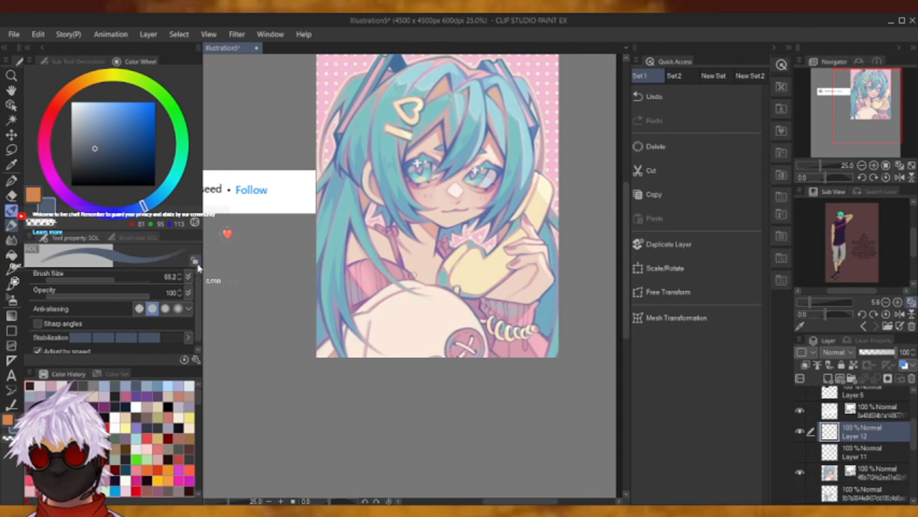
Outline a tall curved hair-lock shape beside the illustration and fill it in with the brush enlarged to size 331.8.
{"action": "mouse_move", "coordinate": [222, 328]}
{"action": "left_mouse_down"}
{"action": "mouse_move", "coordinate": [263, 414]}
{"action": "mouse_move", "coordinate": [280, 426]}
{"action": "mouse_move", "coordinate": [273, 277]}
{"action": "mouse_move", "coordinate": [233, 296]}
{"action": "mouse_move", "coordinate": [218, 330]}
{"action": "left_mouse_up"}
{"action": "left_click_drag", "start_coordinate": [257, 284], "coordinate": [264, 400]}
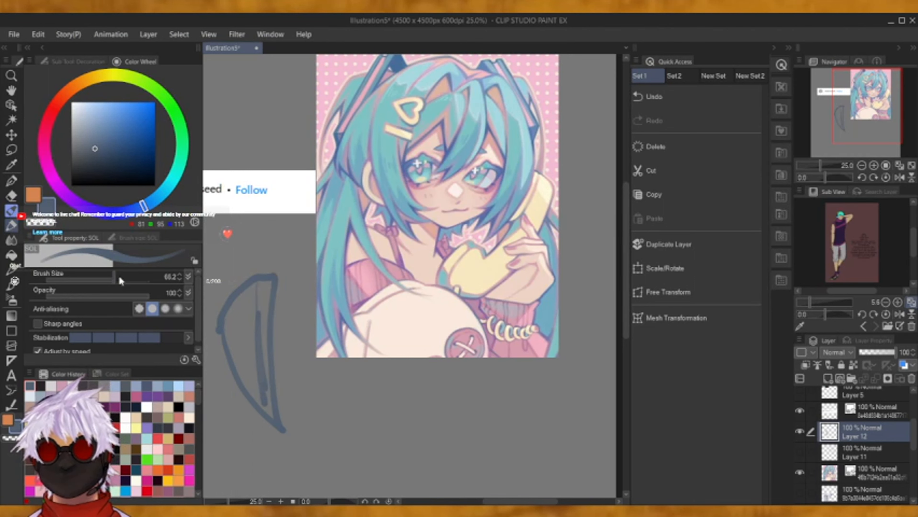
{"action": "left_click_drag", "start_coordinate": [120, 281], "coordinate": [130, 279]}
{"action": "mouse_move", "coordinate": [253, 279]}
{"action": "left_mouse_down"}
{"action": "mouse_move", "coordinate": [241, 311]}
{"action": "mouse_move", "coordinate": [270, 412]}
{"action": "left_mouse_up"}
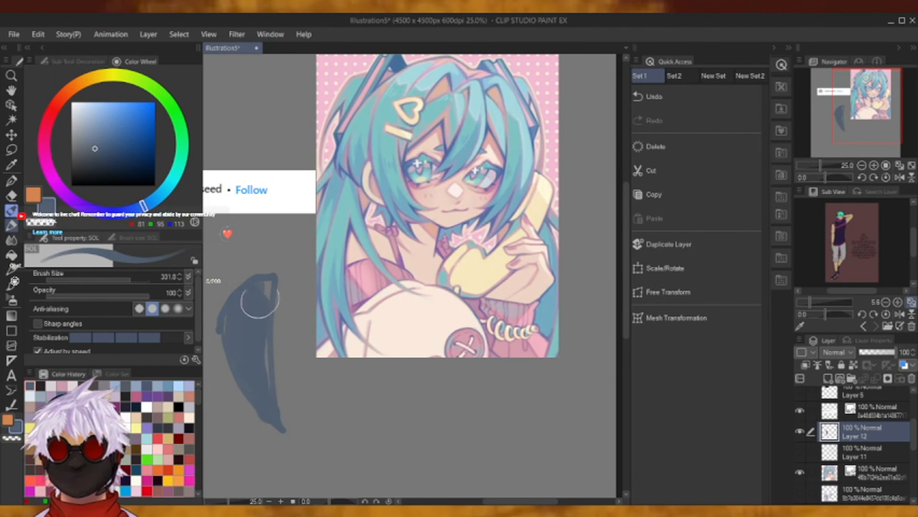
{"action": "mouse_move", "coordinate": [258, 300]}
{"action": "left_mouse_down"}
{"action": "mouse_move", "coordinate": [258, 366]}
{"action": "mouse_move", "coordinate": [265, 287]}
{"action": "mouse_move", "coordinate": [245, 351]}
{"action": "left_mouse_up"}
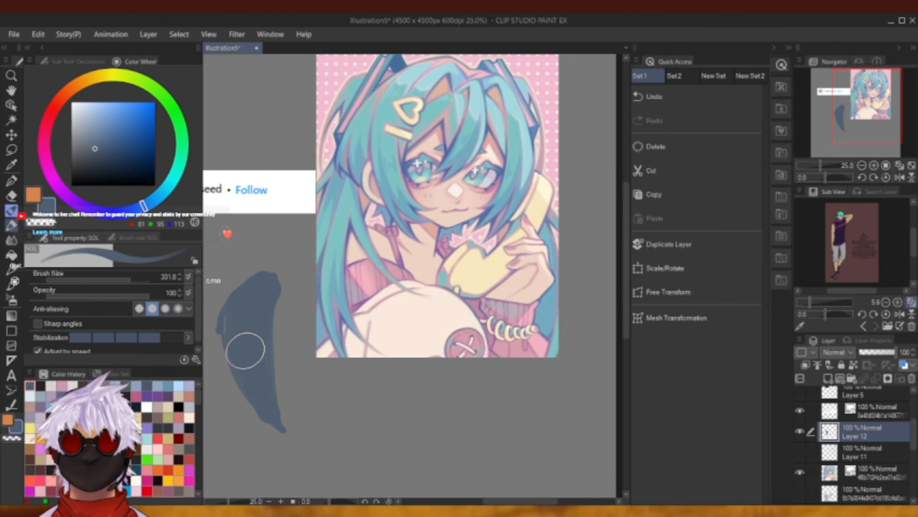
Paint the lower tip of the hair lock in a deeper teal-blue using the ULLE brush at size 76.
{"action": "left_click_drag", "start_coordinate": [94, 142], "coordinate": [106, 140]}
{"action": "left_click_drag", "start_coordinate": [144, 205], "coordinate": [154, 199]}
{"action": "mouse_move", "coordinate": [104, 135]}
{"action": "left_mouse_down"}
{"action": "mouse_move", "coordinate": [109, 151]}
{"action": "mouse_move", "coordinate": [117, 137]}
{"action": "left_mouse_up"}
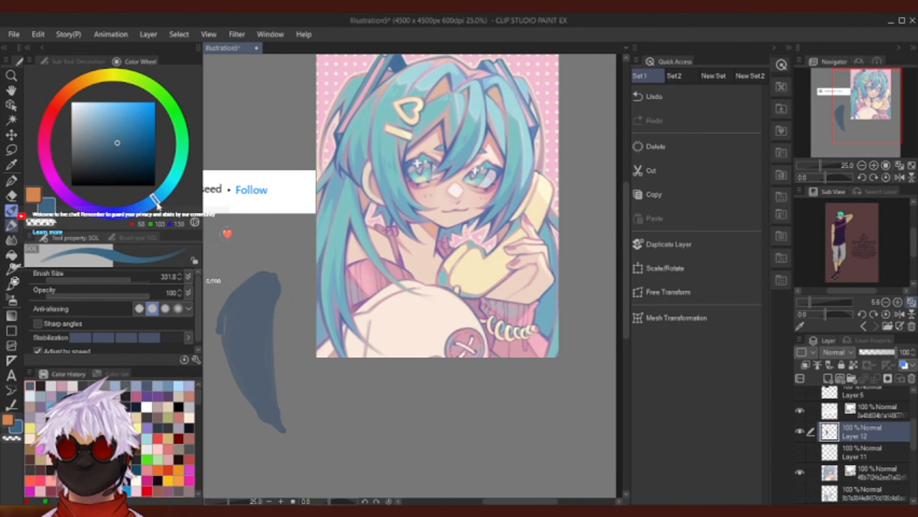
{"action": "left_click_drag", "start_coordinate": [157, 205], "coordinate": [161, 195]}
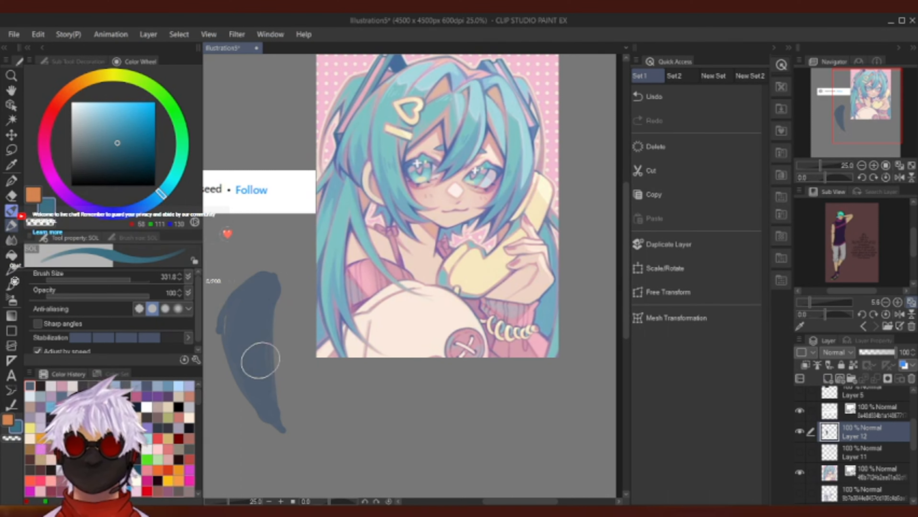
{"action": "left_click", "coordinate": [91, 58]}
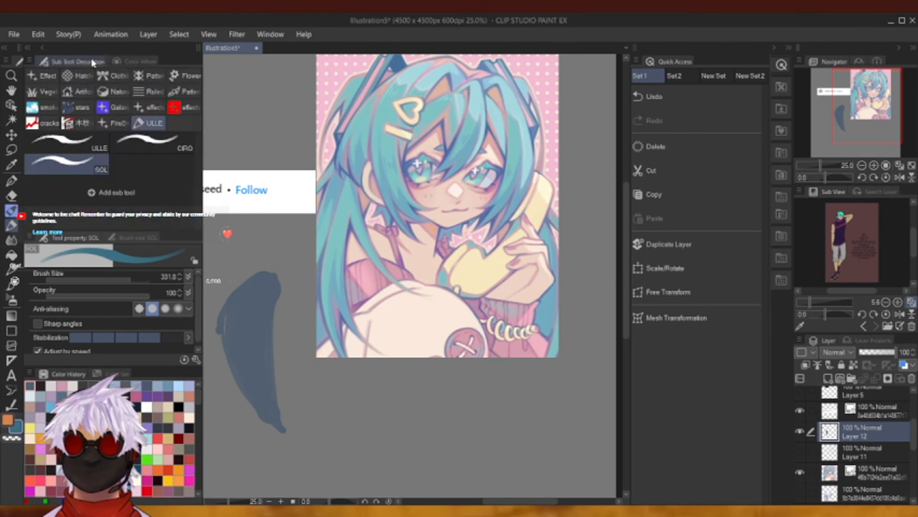
{"action": "left_click", "coordinate": [87, 139]}
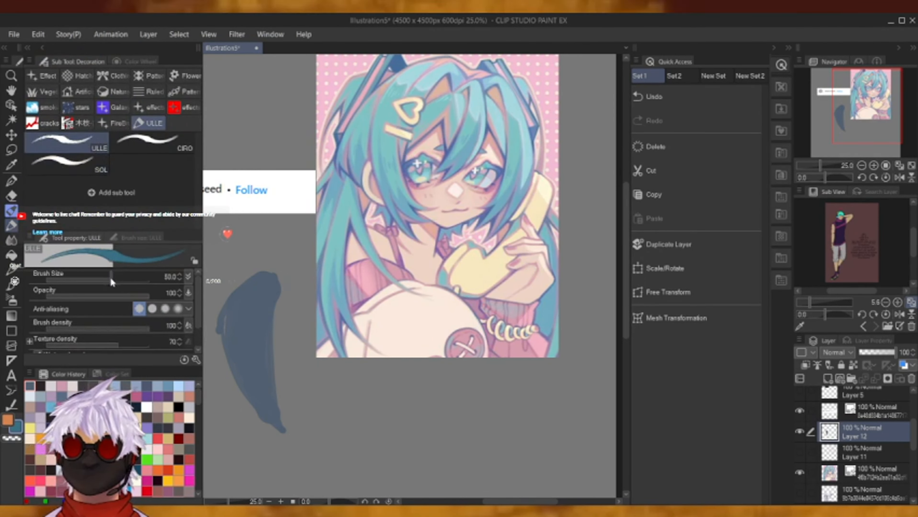
{"action": "left_click_drag", "start_coordinate": [110, 280], "coordinate": [116, 282]}
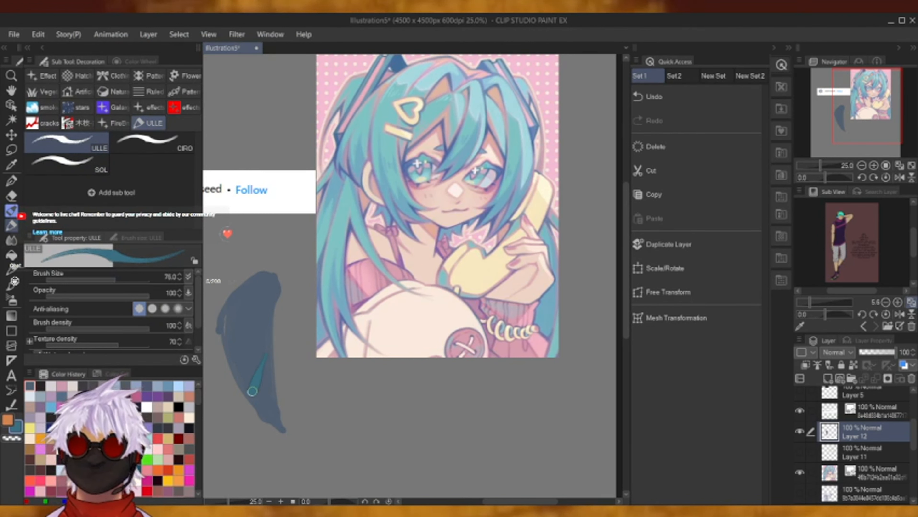
{"action": "mouse_move", "coordinate": [252, 391]}
{"action": "left_mouse_down"}
{"action": "mouse_move", "coordinate": [266, 355]}
{"action": "mouse_move", "coordinate": [257, 390]}
{"action": "mouse_move", "coordinate": [267, 418]}
{"action": "mouse_move", "coordinate": [266, 387]}
{"action": "mouse_move", "coordinate": [275, 421]}
{"action": "mouse_move", "coordinate": [267, 366]}
{"action": "left_mouse_up"}
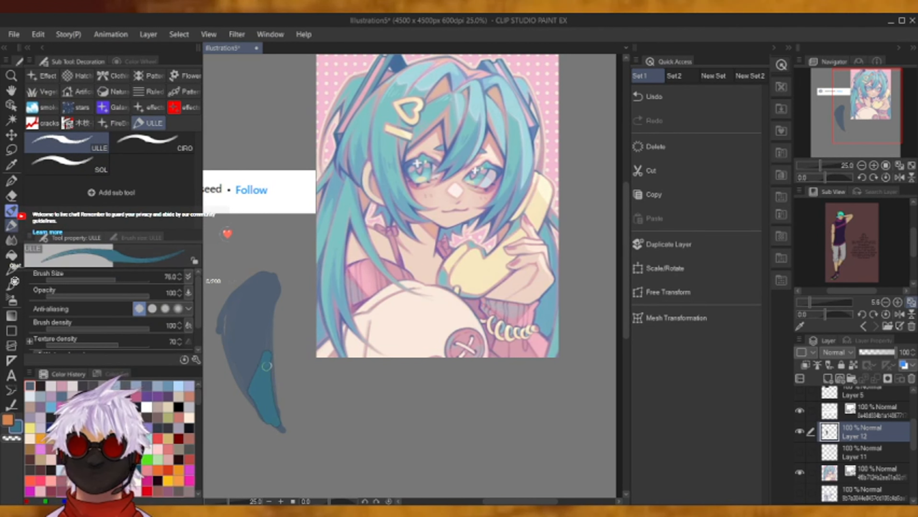
{"action": "mouse_move", "coordinate": [274, 419]}
{"action": "left_mouse_down"}
{"action": "mouse_move", "coordinate": [251, 393]}
{"action": "mouse_move", "coordinate": [274, 428]}
{"action": "left_mouse_up"}
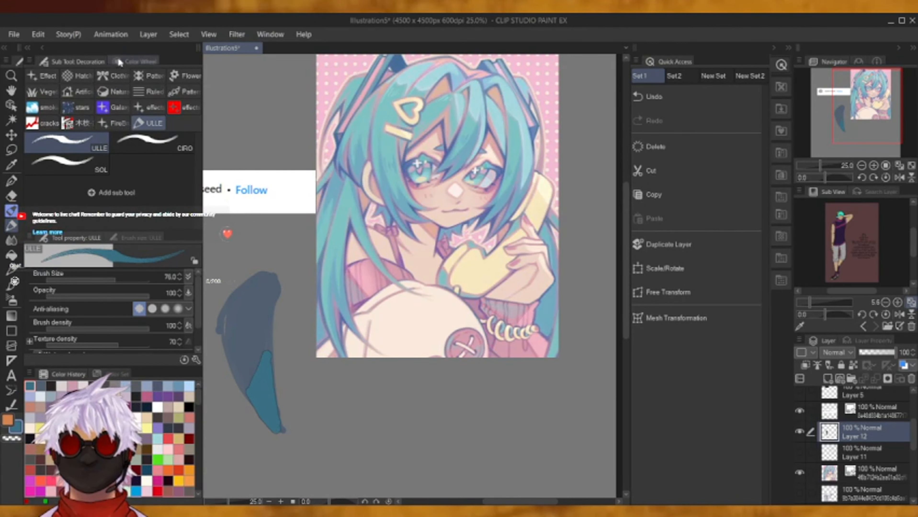
Paint the upper and middle area of the lock in brighter teal (RGB 79, 171, 171), undoing a stray stroke.
{"action": "left_click", "coordinate": [137, 62]}
{"action": "left_click", "coordinate": [116, 129]}
{"action": "left_click_drag", "start_coordinate": [162, 194], "coordinate": [174, 178]}
{"action": "mouse_move", "coordinate": [234, 339]}
{"action": "left_mouse_down"}
{"action": "mouse_move", "coordinate": [243, 389]}
{"action": "mouse_move", "coordinate": [269, 339]}
{"action": "left_mouse_up"}
{"action": "mouse_move", "coordinate": [268, 339]}
{"action": "left_mouse_down"}
{"action": "mouse_move", "coordinate": [236, 374]}
{"action": "mouse_move", "coordinate": [246, 390]}
{"action": "mouse_move", "coordinate": [254, 354]}
{"action": "mouse_move", "coordinate": [268, 377]}
{"action": "mouse_move", "coordinate": [267, 338]}
{"action": "mouse_move", "coordinate": [246, 387]}
{"action": "mouse_move", "coordinate": [235, 359]}
{"action": "mouse_move", "coordinate": [243, 299]}
{"action": "mouse_move", "coordinate": [248, 313]}
{"action": "mouse_move", "coordinate": [259, 290]}
{"action": "mouse_move", "coordinate": [248, 362]}
{"action": "mouse_move", "coordinate": [267, 285]}
{"action": "mouse_move", "coordinate": [264, 345]}
{"action": "mouse_move", "coordinate": [271, 287]}
{"action": "mouse_move", "coordinate": [255, 347]}
{"action": "left_mouse_up"}
{"action": "left_click", "coordinate": [648, 104]}
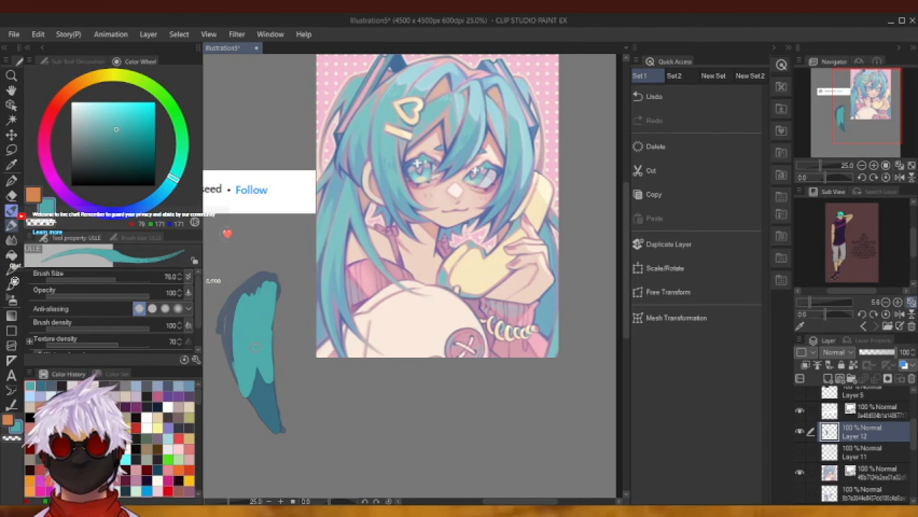
Return to the deeper teal-blue, undo the wide bands painted across the lock and add small strand strokes in its middle.
{"action": "left_click", "coordinate": [40, 385]}
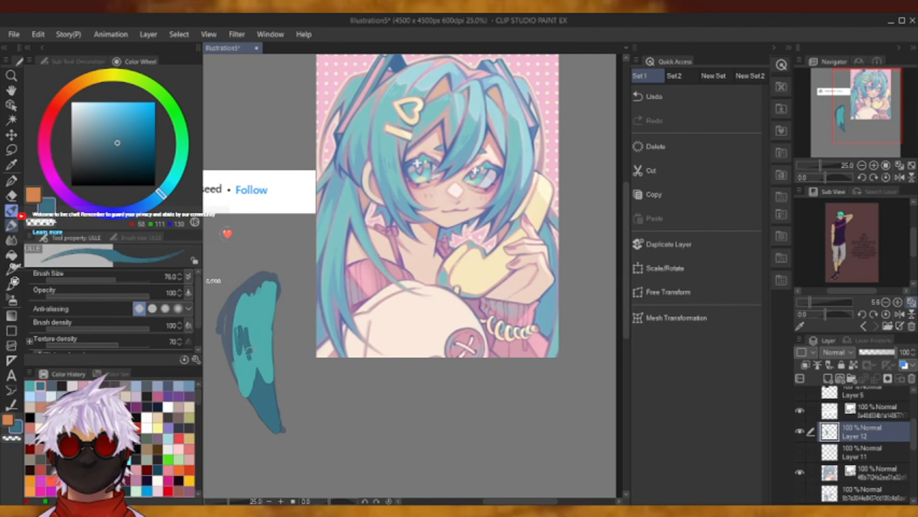
{"action": "mouse_move", "coordinate": [237, 353]}
{"action": "left_mouse_down"}
{"action": "mouse_move", "coordinate": [238, 327]}
{"action": "mouse_move", "coordinate": [253, 355]}
{"action": "mouse_move", "coordinate": [272, 314]}
{"action": "left_mouse_up"}
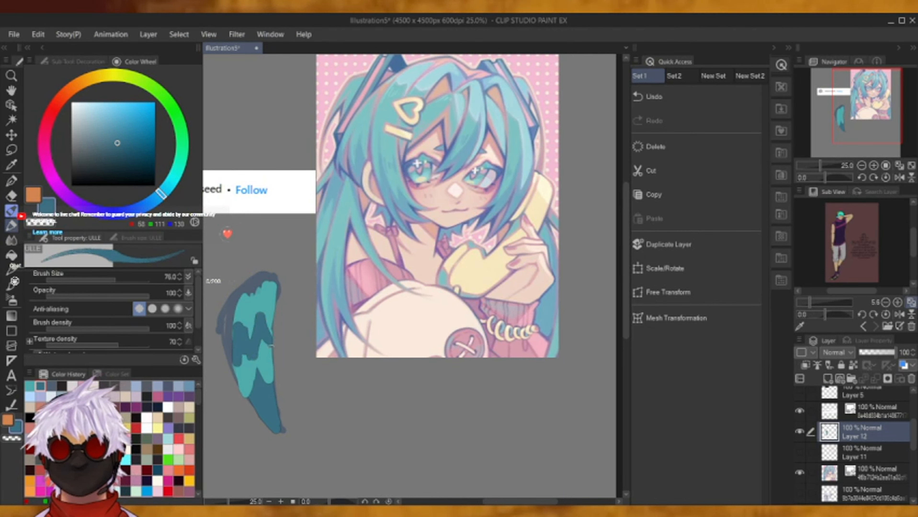
{"action": "left_click", "coordinate": [689, 96]}
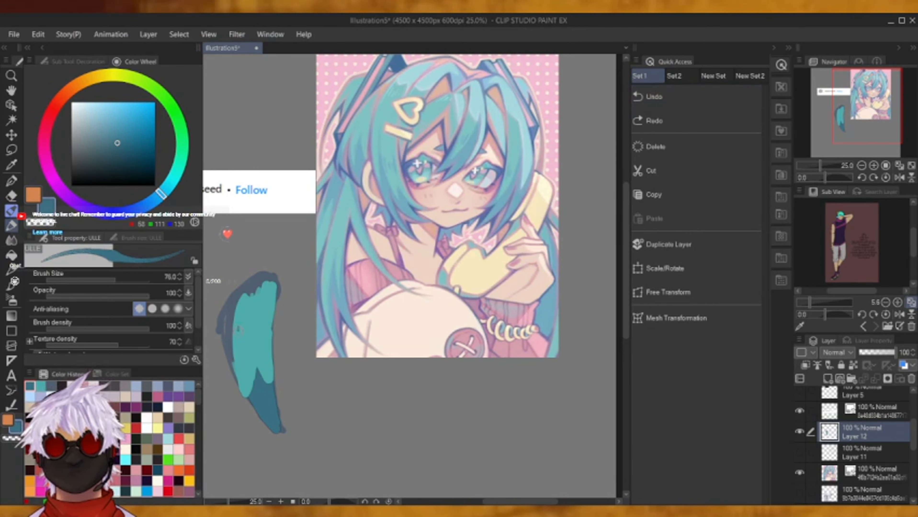
{"action": "mouse_move", "coordinate": [235, 346]}
{"action": "left_mouse_down"}
{"action": "mouse_move", "coordinate": [241, 334]}
{"action": "mouse_move", "coordinate": [248, 351]}
{"action": "left_mouse_up"}
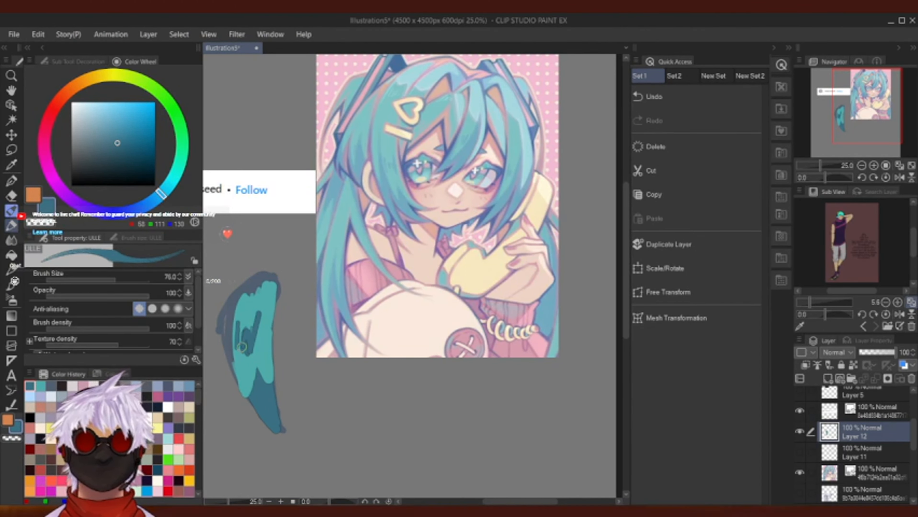
Choose a pale lavender (RGB 207, 180, 236) and paint a thin rim highlight along the lock's upper left edge.
{"action": "left_click", "coordinate": [111, 126]}
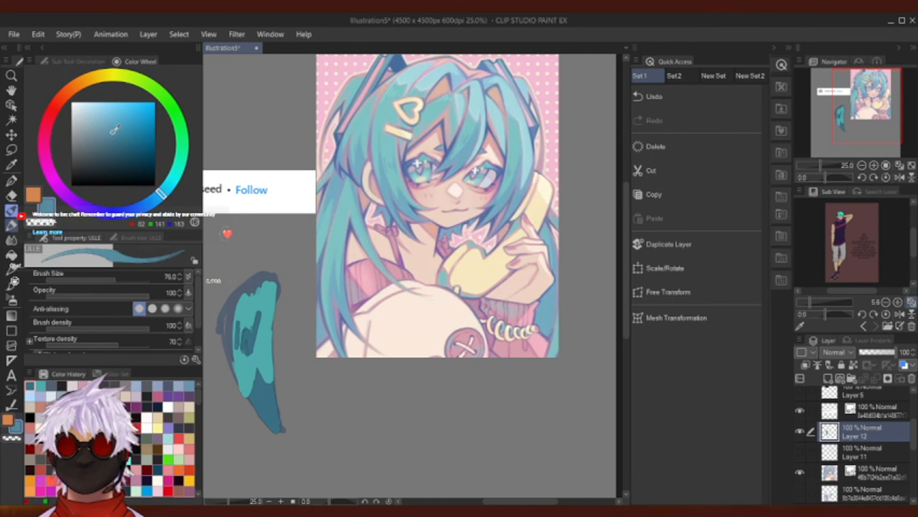
{"action": "left_click", "coordinate": [49, 170]}
{"action": "left_click", "coordinate": [91, 107]}
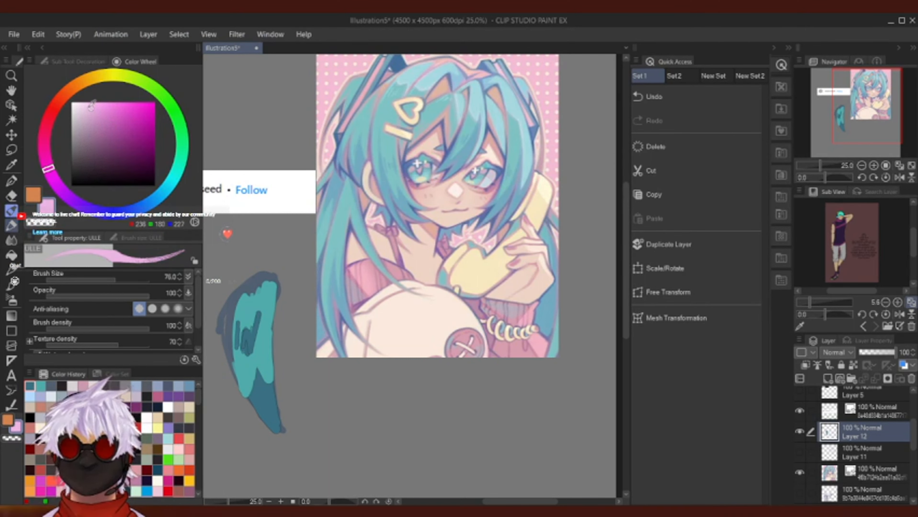
{"action": "mouse_move", "coordinate": [48, 173]}
{"action": "left_mouse_down"}
{"action": "mouse_move", "coordinate": [177, 170]}
{"action": "mouse_move", "coordinate": [117, 207]}
{"action": "mouse_move", "coordinate": [46, 165]}
{"action": "mouse_move", "coordinate": [177, 217]}
{"action": "mouse_move", "coordinate": [170, 203]}
{"action": "mouse_move", "coordinate": [177, 183]}
{"action": "mouse_move", "coordinate": [173, 196]}
{"action": "mouse_move", "coordinate": [72, 201]}
{"action": "mouse_move", "coordinate": [109, 200]}
{"action": "mouse_move", "coordinate": [90, 190]}
{"action": "left_mouse_up"}
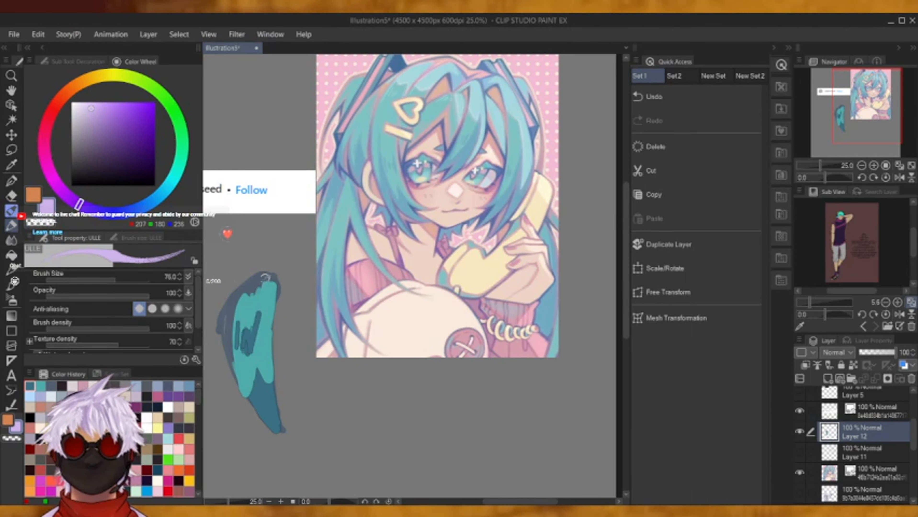
{"action": "left_click_drag", "start_coordinate": [269, 276], "coordinate": [243, 303]}
{"action": "left_click_drag", "start_coordinate": [267, 274], "coordinate": [238, 315]}
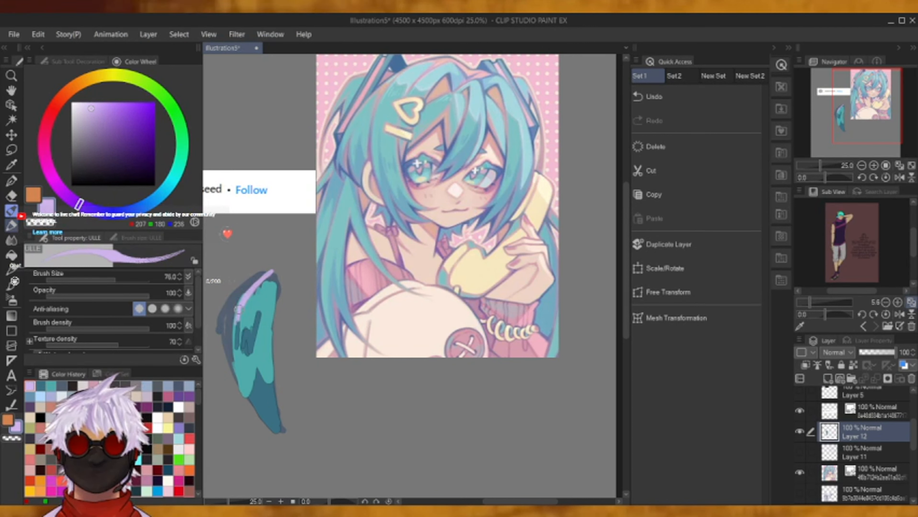
Sample the deeper teal-blue from the lock and paint it along the lower left edge down to the tip.
{"action": "left_click", "coordinate": [257, 324], "text": "alt"}
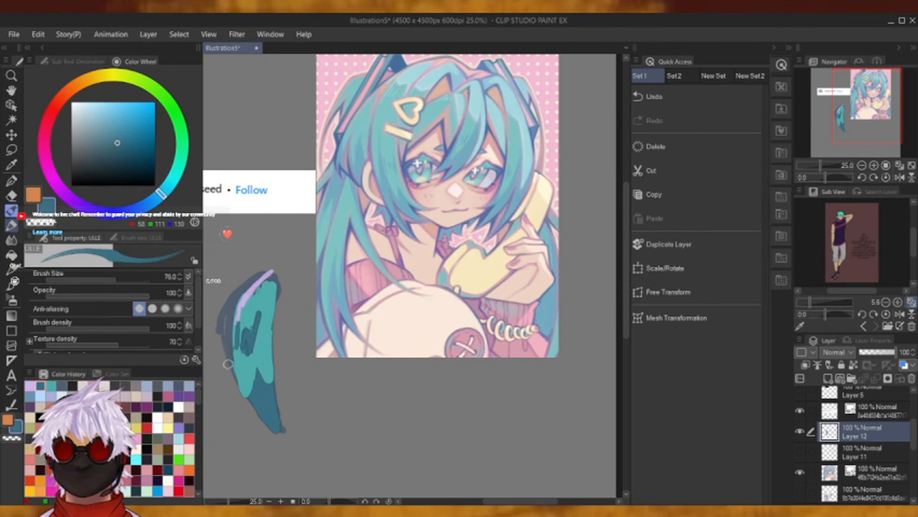
{"action": "left_click_drag", "start_coordinate": [234, 344], "coordinate": [252, 405]}
{"action": "left_click_drag", "start_coordinate": [234, 362], "coordinate": [255, 408]}
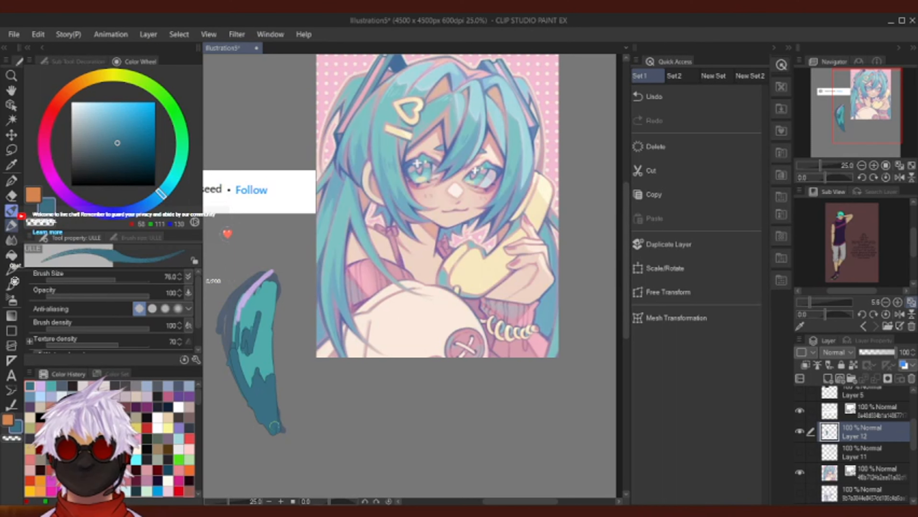
Try light teal (RGB 121, 200, 185) strokes down the right side of the lock, and undo them.
{"action": "left_click", "coordinate": [51, 385]}
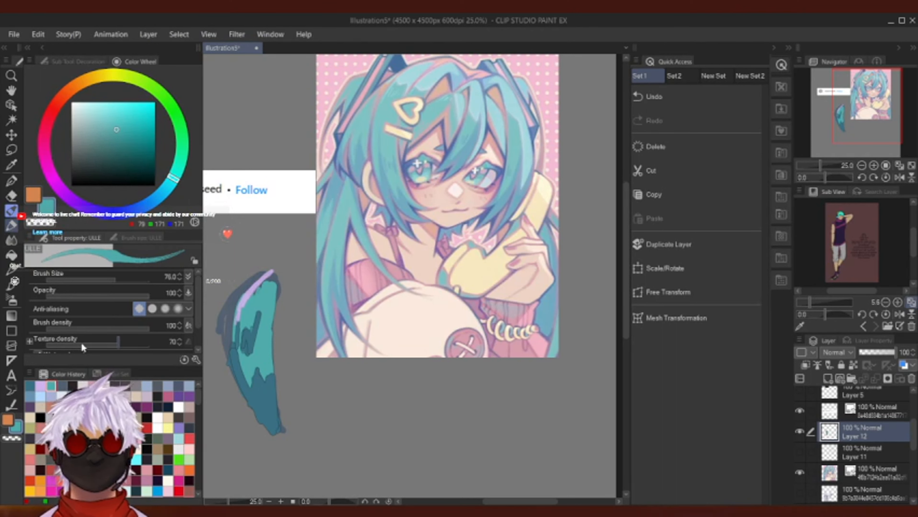
{"action": "left_click_drag", "start_coordinate": [116, 129], "coordinate": [104, 119]}
{"action": "left_click_drag", "start_coordinate": [173, 187], "coordinate": [179, 166]}
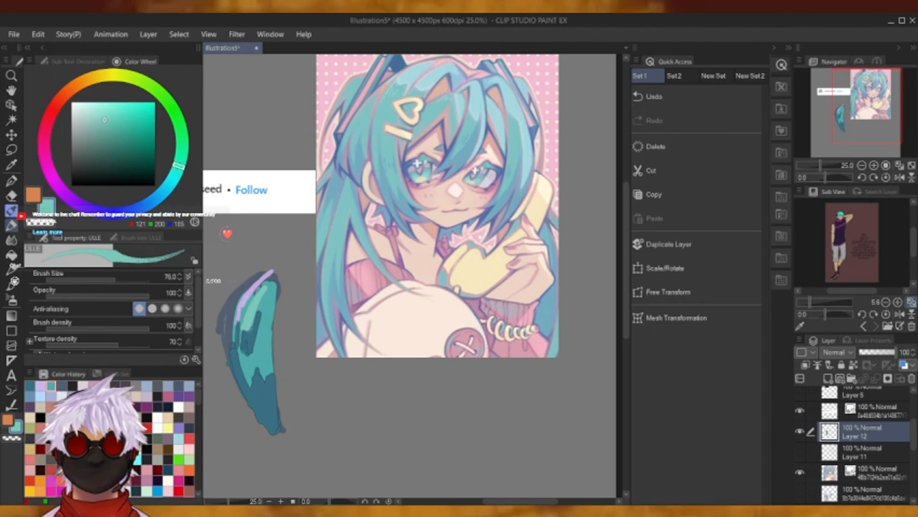
{"action": "left_click_drag", "start_coordinate": [269, 334], "coordinate": [271, 374]}
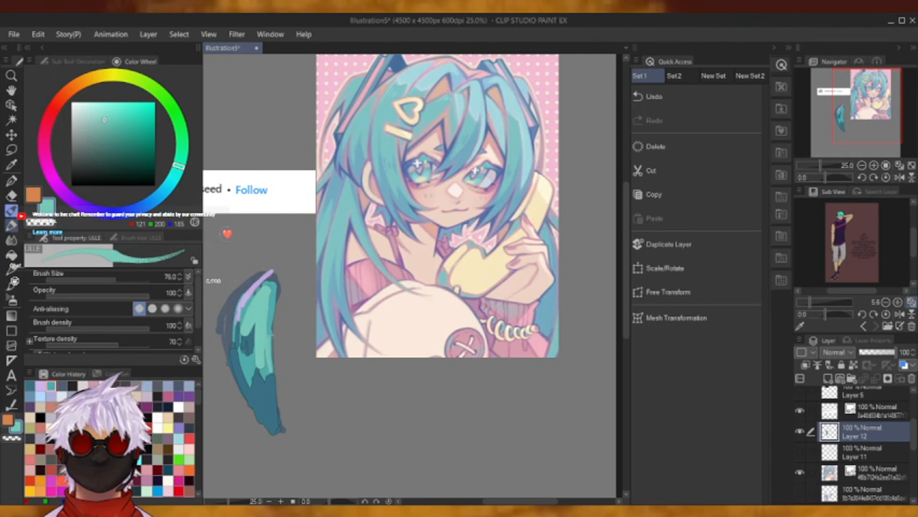
{"action": "left_click_drag", "start_coordinate": [268, 300], "coordinate": [269, 336]}
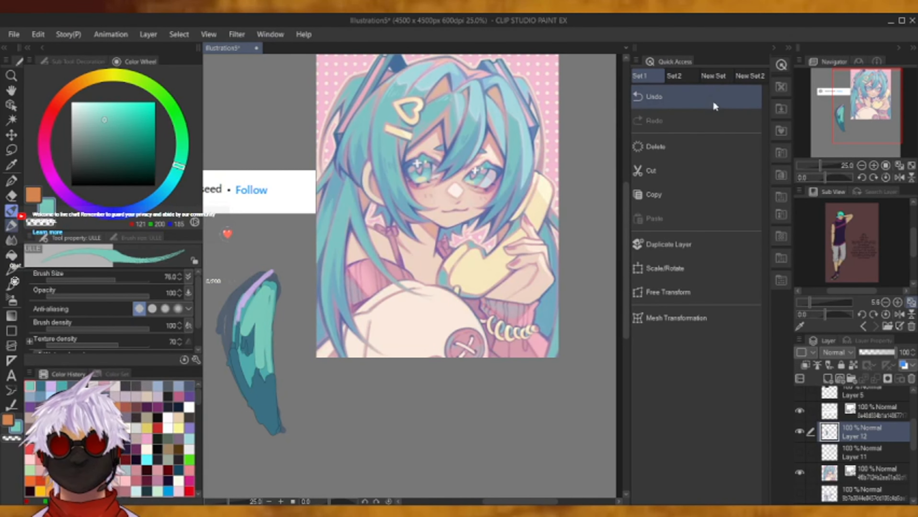
{"action": "left_click", "coordinate": [662, 98]}
Choose a pale aqua (RGB 168, 217, 216) and paint bright highlight strokes down the right side of the lock.
{"action": "left_click", "coordinate": [90, 114]}
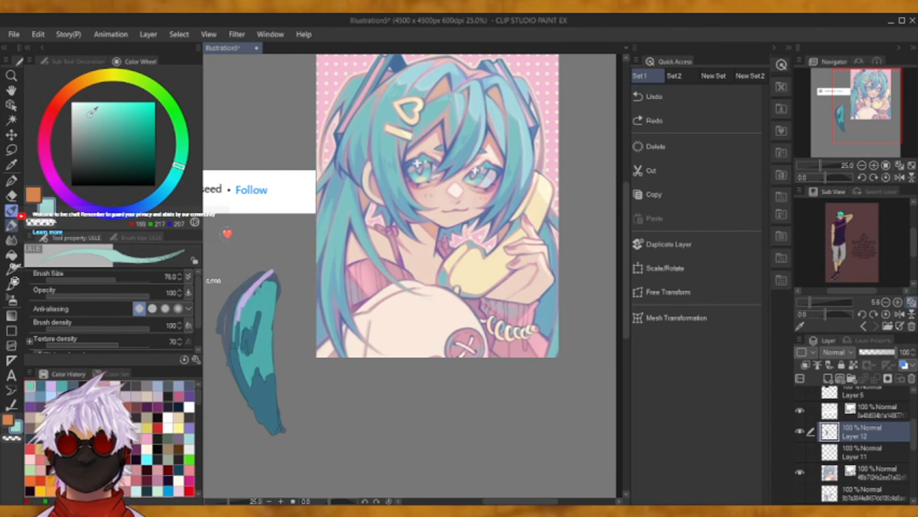
{"action": "left_click_drag", "start_coordinate": [178, 166], "coordinate": [173, 177]}
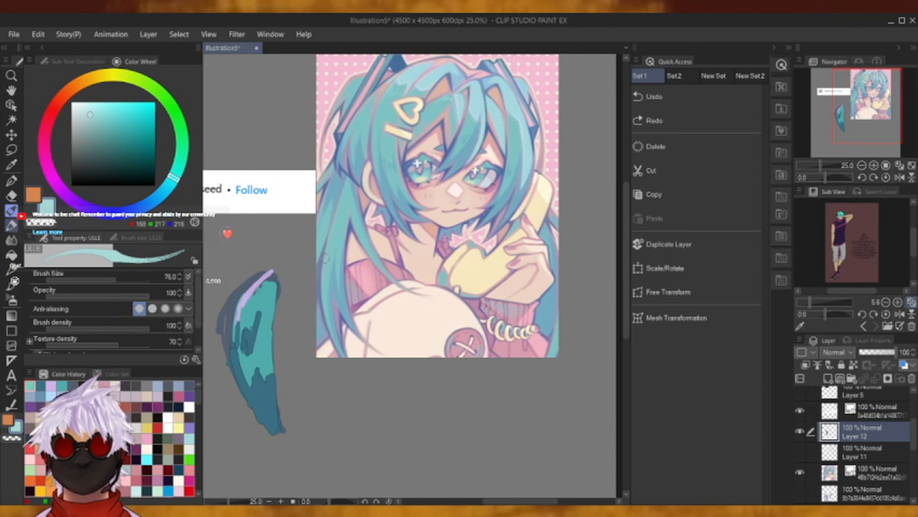
{"action": "mouse_move", "coordinate": [263, 301]}
{"action": "left_mouse_down"}
{"action": "mouse_move", "coordinate": [254, 320]}
{"action": "mouse_move", "coordinate": [275, 402]}
{"action": "mouse_move", "coordinate": [274, 391]}
{"action": "left_mouse_up"}
{"action": "left_click_drag", "start_coordinate": [275, 275], "coordinate": [272, 358]}
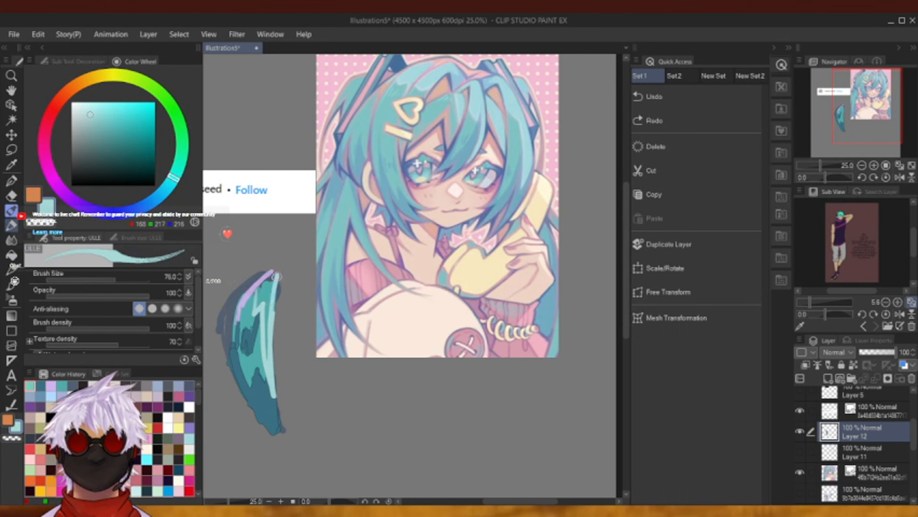
Widen the pale aqua highlight on the lock's right side, extending it from the top down to the tip.
{"action": "left_click_drag", "start_coordinate": [269, 294], "coordinate": [266, 362]}
{"action": "mouse_move", "coordinate": [272, 277]}
{"action": "left_mouse_down"}
{"action": "mouse_move", "coordinate": [255, 303]}
{"action": "mouse_move", "coordinate": [279, 433]}
{"action": "left_mouse_up"}
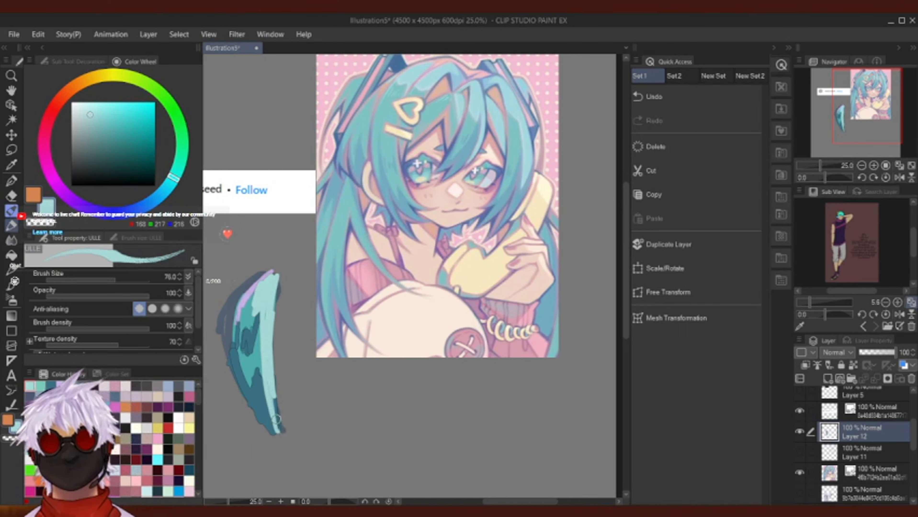
Try light teal (RGB 121, 200, 185) strokes through the lower middle of the lock, and undo them.
{"action": "left_click", "coordinate": [41, 386]}
{"action": "left_click_drag", "start_coordinate": [258, 326], "coordinate": [266, 380]}
{"action": "mouse_move", "coordinate": [255, 346]}
{"action": "left_mouse_down"}
{"action": "mouse_move", "coordinate": [253, 370]}
{"action": "mouse_move", "coordinate": [241, 342]}
{"action": "mouse_move", "coordinate": [258, 378]}
{"action": "left_mouse_up"}
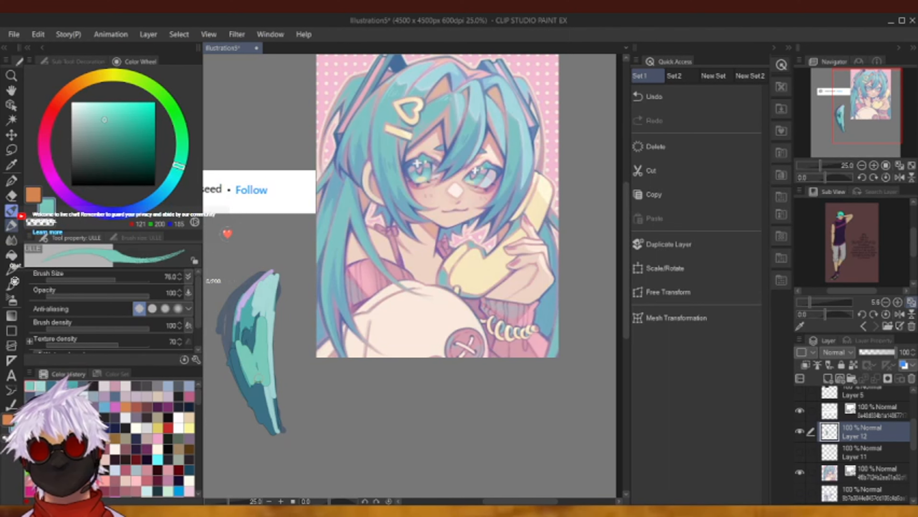
{"action": "left_click", "coordinate": [654, 96]}
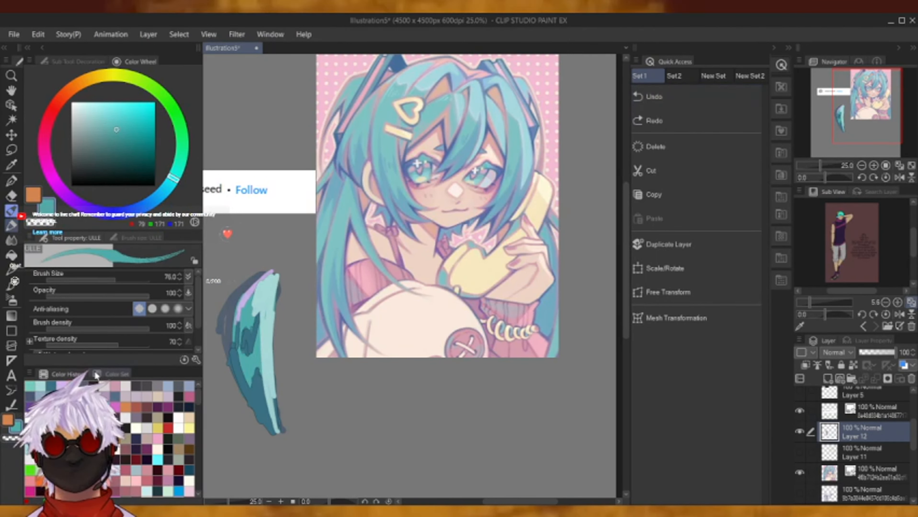
Paint medium teal strokes beside the aqua highlight, and sample the lavender rim to paint a thin edge down the lock's right side.
{"action": "mouse_move", "coordinate": [259, 318]}
{"action": "left_mouse_down"}
{"action": "mouse_move", "coordinate": [261, 378]}
{"action": "mouse_move", "coordinate": [265, 311]}
{"action": "mouse_move", "coordinate": [278, 419]}
{"action": "left_mouse_up"}
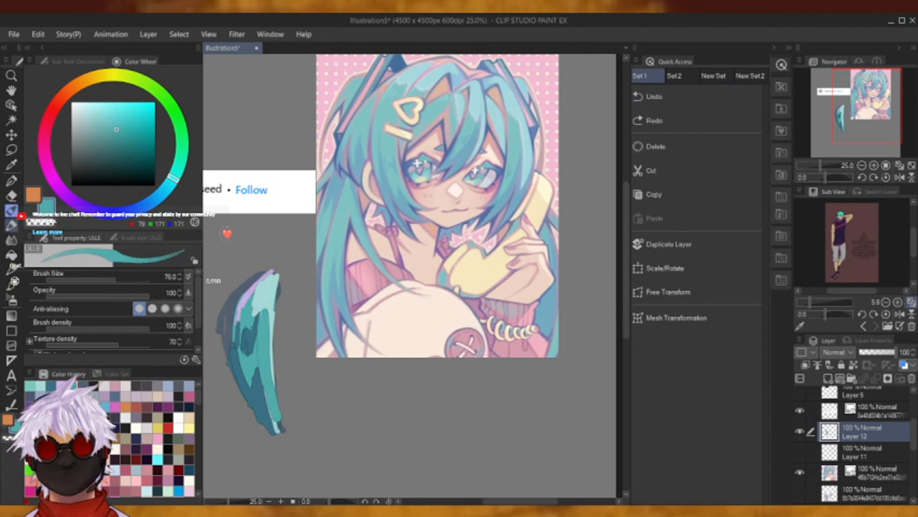
{"action": "mouse_move", "coordinate": [268, 334]}
{"action": "left_mouse_down"}
{"action": "mouse_move", "coordinate": [271, 295]}
{"action": "mouse_move", "coordinate": [251, 314]}
{"action": "mouse_move", "coordinate": [259, 312]}
{"action": "mouse_move", "coordinate": [280, 406]}
{"action": "left_mouse_up"}
{"action": "left_click", "coordinate": [248, 293], "text": "alt"}
{"action": "mouse_move", "coordinate": [274, 318]}
{"action": "left_mouse_down"}
{"action": "mouse_move", "coordinate": [278, 420]}
{"action": "mouse_move", "coordinate": [278, 285]}
{"action": "left_mouse_up"}
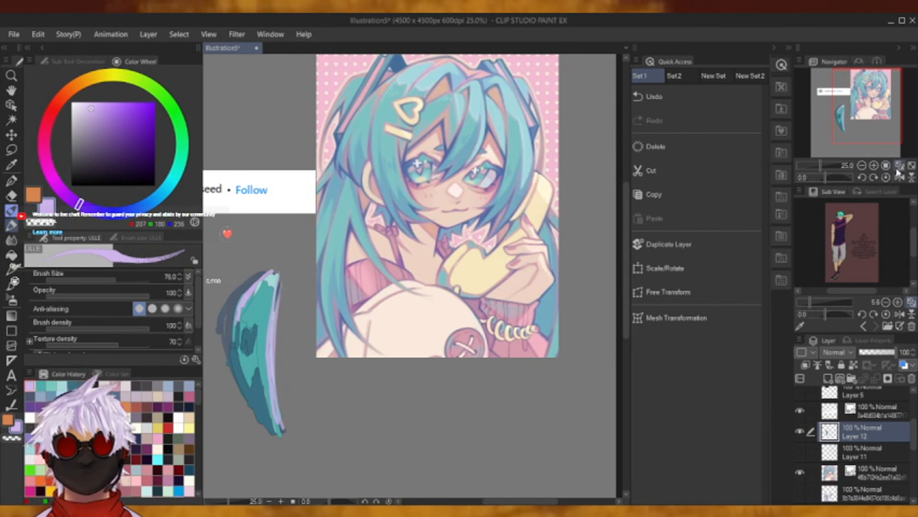
Choose a deep blue (RGB 68, 111, 130) and paint feathered shading strokes along the lock's left side down to the tip.
{"action": "left_click", "coordinate": [72, 385]}
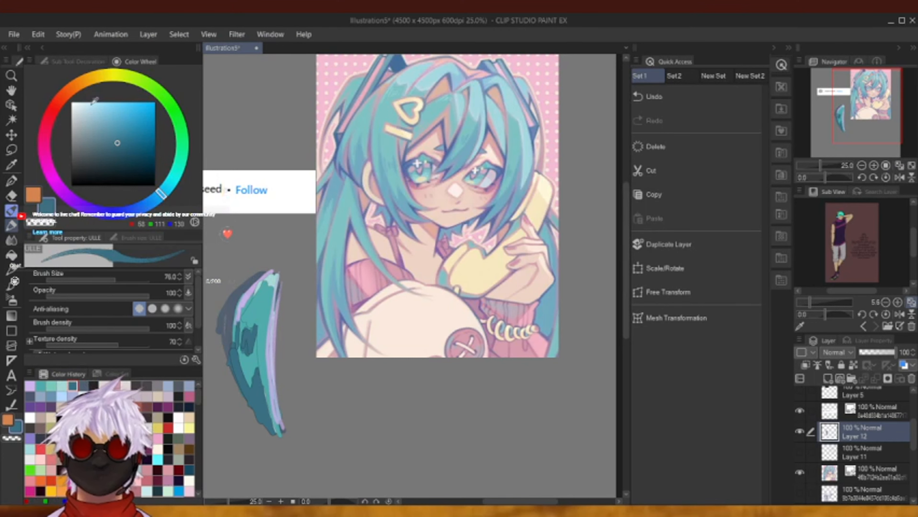
{"action": "mouse_move", "coordinate": [237, 341]}
{"action": "left_mouse_down"}
{"action": "mouse_move", "coordinate": [250, 387]}
{"action": "mouse_move", "coordinate": [254, 375]}
{"action": "left_mouse_up"}
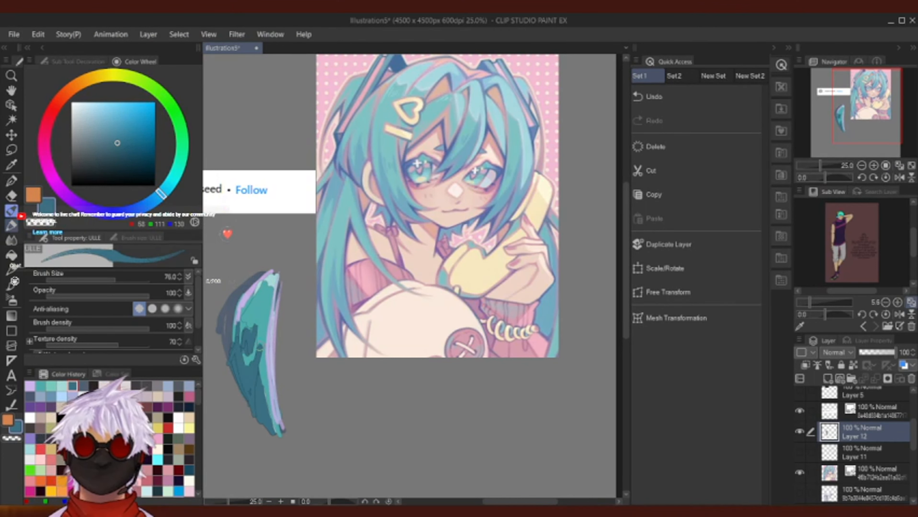
{"action": "left_click_drag", "start_coordinate": [260, 415], "coordinate": [267, 430]}
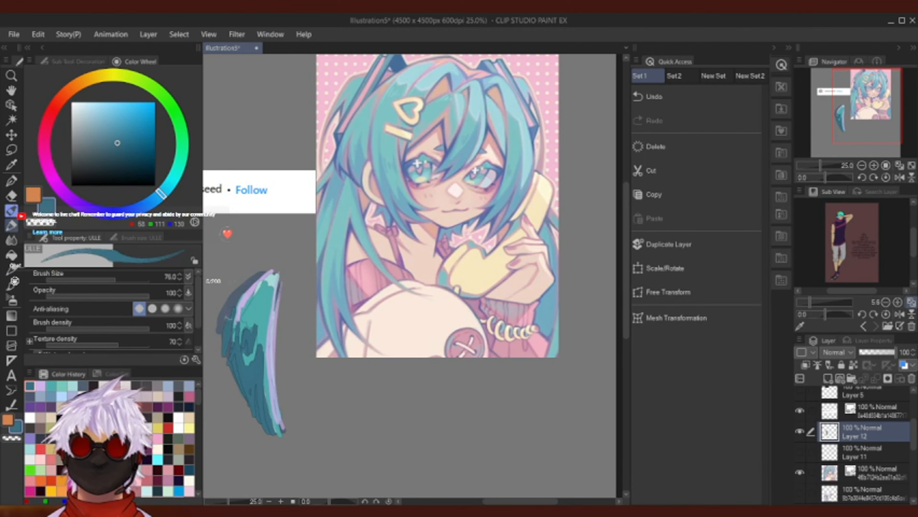
Fit the whole canvas in view and mix a very pale greyish pink (RGB 227, 211, 213).
{"action": "left_click", "coordinate": [898, 168]}
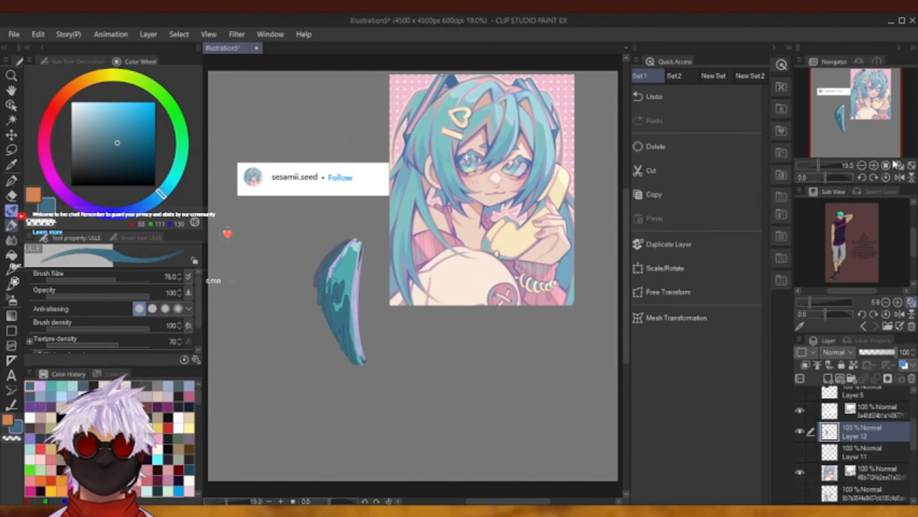
{"action": "left_click", "coordinate": [99, 130]}
{"action": "left_click", "coordinate": [87, 79]}
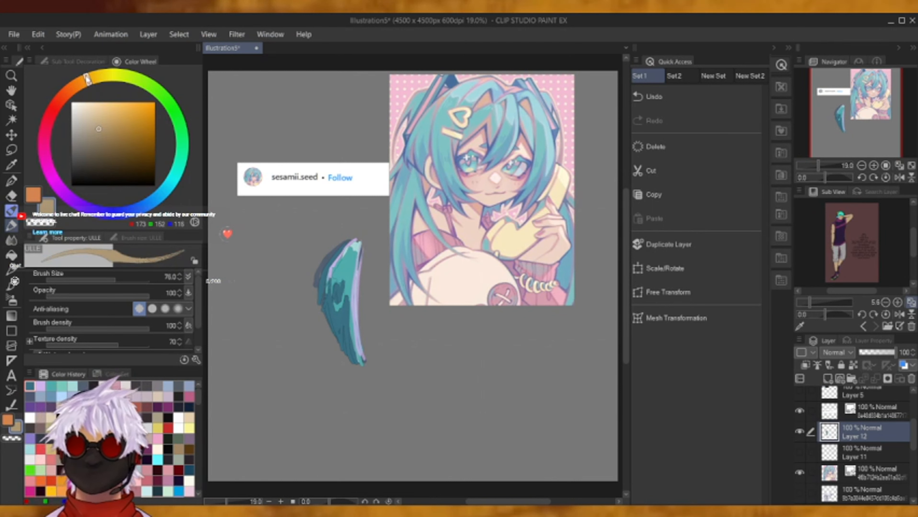
{"action": "mouse_move", "coordinate": [99, 115]}
{"action": "left_mouse_down"}
{"action": "mouse_move", "coordinate": [96, 103]}
{"action": "mouse_move", "coordinate": [88, 107]}
{"action": "left_mouse_up"}
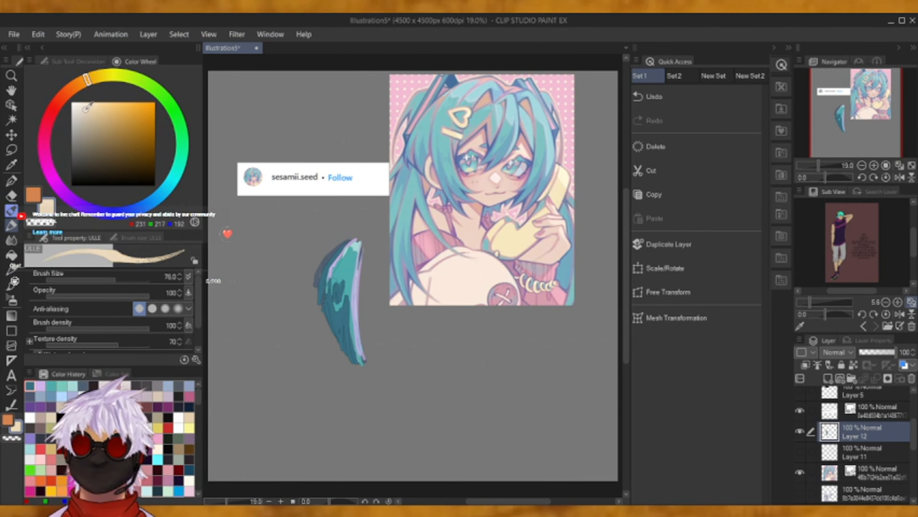
{"action": "left_click_drag", "start_coordinate": [47, 144], "coordinate": [27, 125]}
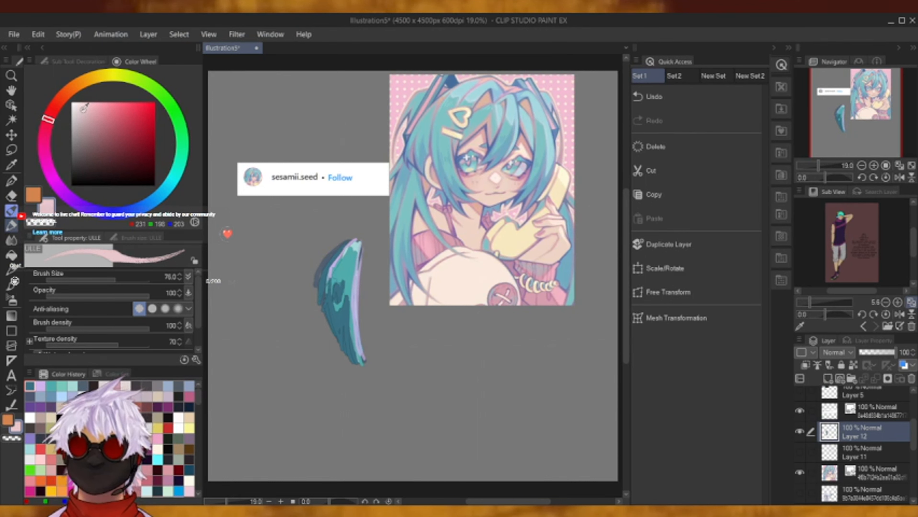
{"action": "left_click_drag", "start_coordinate": [84, 108], "coordinate": [77, 111]}
Sample the character's skin tone, adjust it to a pale pink (RGB 252, 229, 224), and set the brush size to 199.9.
{"action": "left_click", "coordinate": [12, 167]}
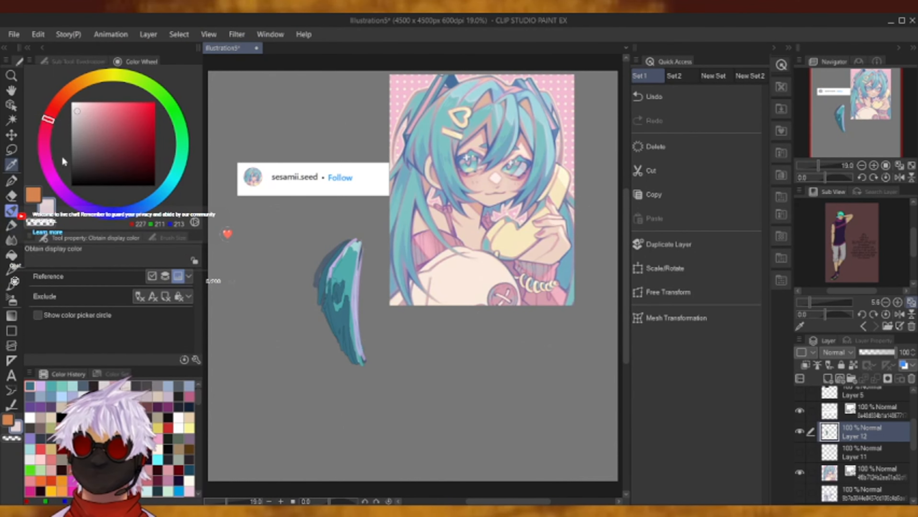
{"action": "left_click", "coordinate": [561, 244]}
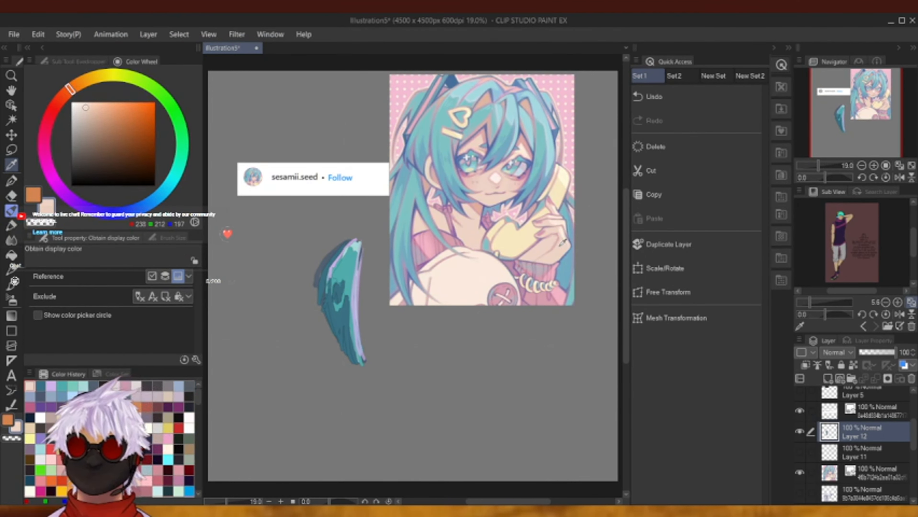
{"action": "left_click", "coordinate": [61, 97]}
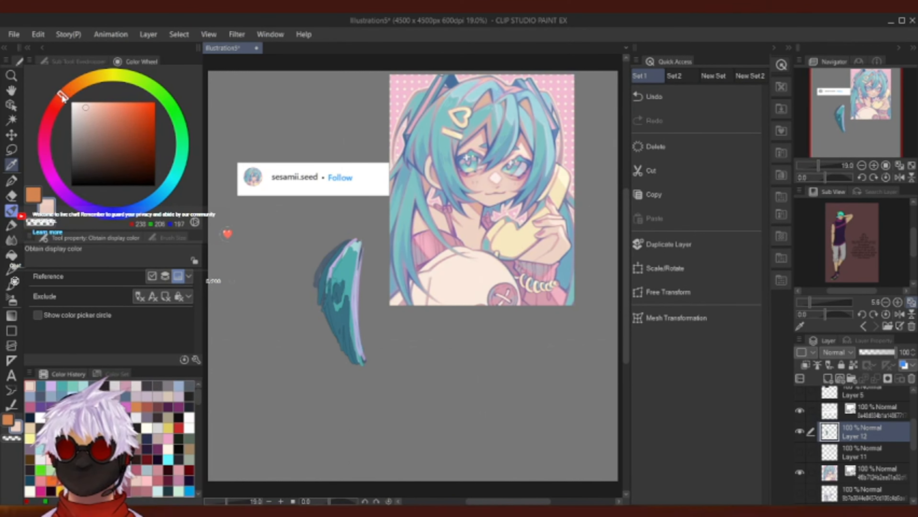
{"action": "left_click", "coordinate": [12, 224]}
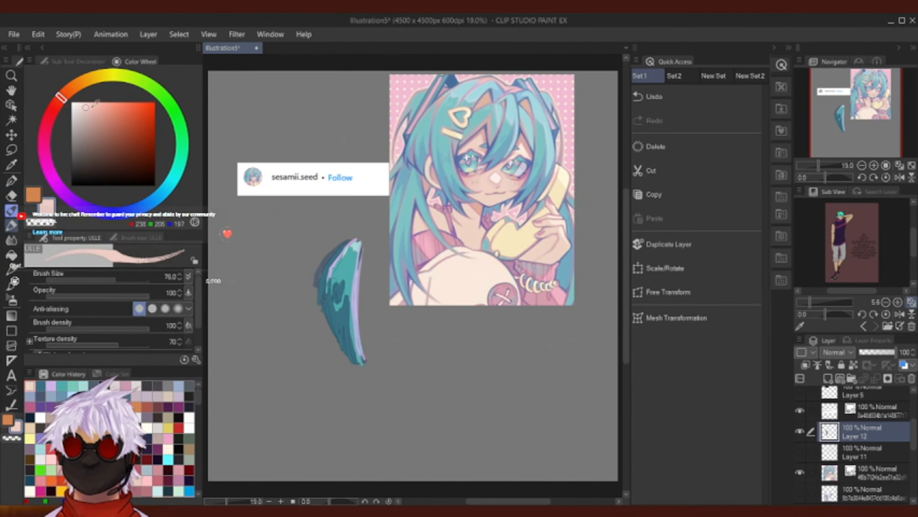
{"action": "left_click_drag", "start_coordinate": [85, 105], "coordinate": [86, 101]}
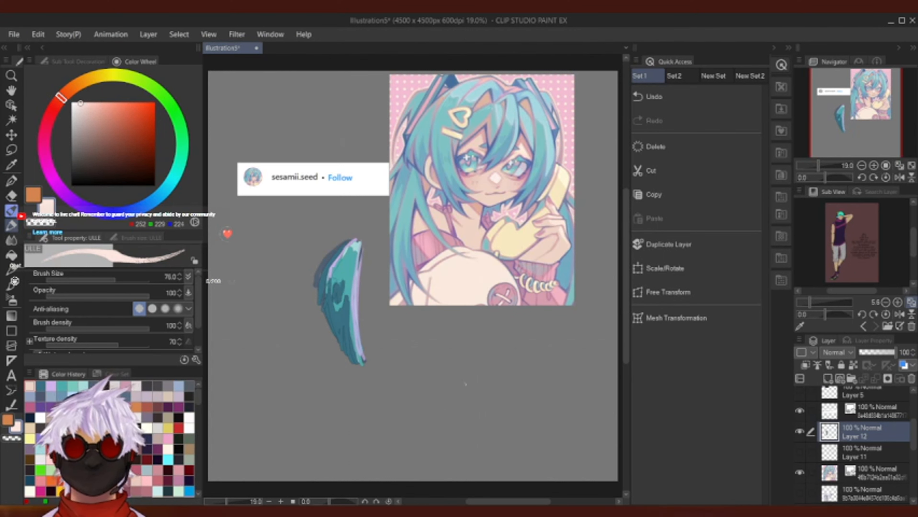
{"action": "left_click_drag", "start_coordinate": [117, 278], "coordinate": [126, 278]}
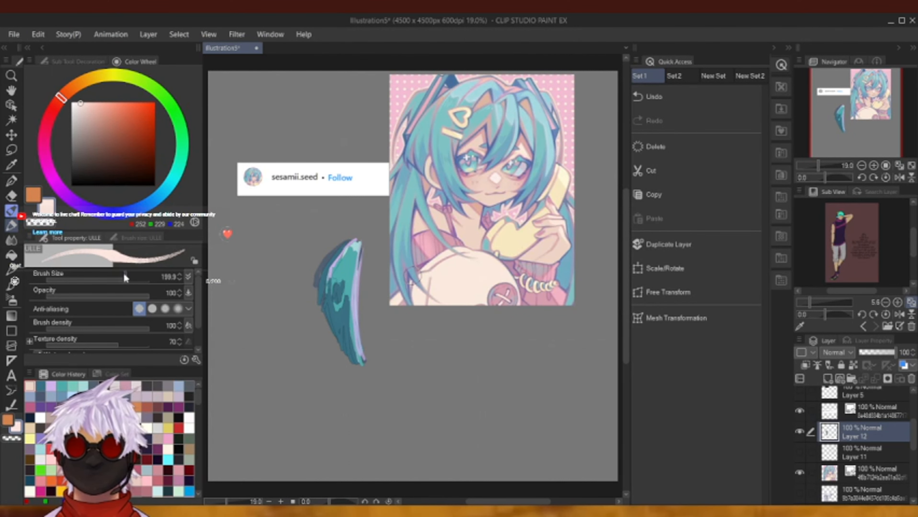
Try a diagonal pale pink skin patch below the illustration, and undo its strokes.
{"action": "mouse_move", "coordinate": [452, 366]}
{"action": "left_mouse_down"}
{"action": "mouse_move", "coordinate": [418, 405]}
{"action": "mouse_move", "coordinate": [456, 365]}
{"action": "mouse_move", "coordinate": [417, 416]}
{"action": "mouse_move", "coordinate": [473, 365]}
{"action": "mouse_move", "coordinate": [411, 421]}
{"action": "mouse_move", "coordinate": [465, 370]}
{"action": "mouse_move", "coordinate": [416, 431]}
{"action": "mouse_move", "coordinate": [438, 391]}
{"action": "left_mouse_up"}
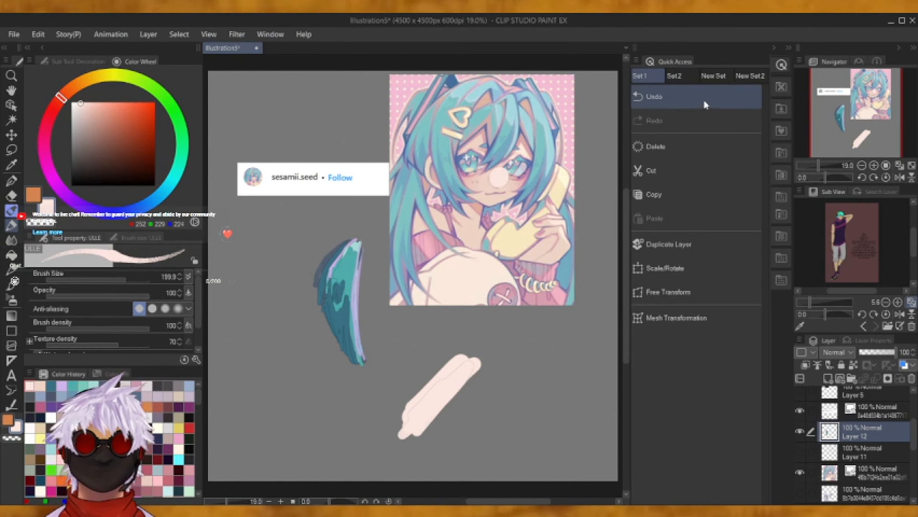
{"action": "left_click", "coordinate": [706, 104]}
{"action": "left_click", "coordinate": [711, 95]}
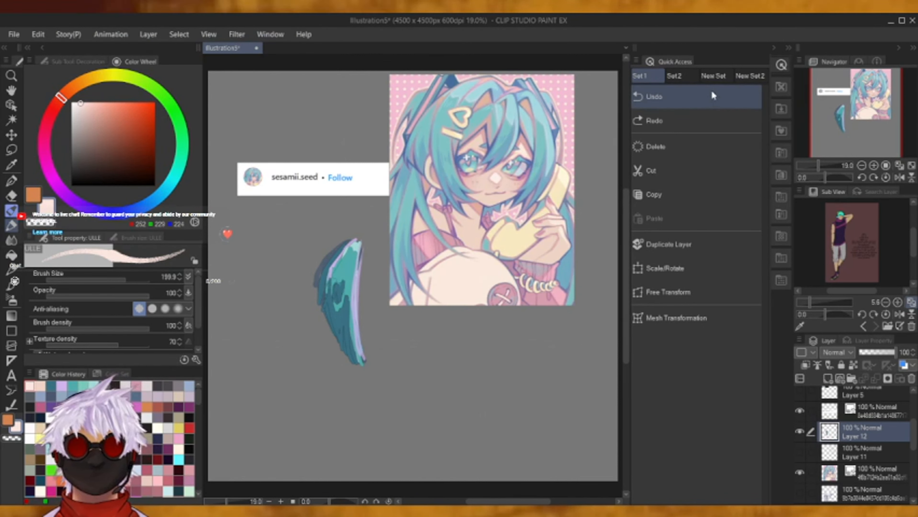
Choose a slightly darker, muted pink and paint an elongated diagonal skin patch below the hair lock.
{"action": "left_click", "coordinate": [85, 105]}
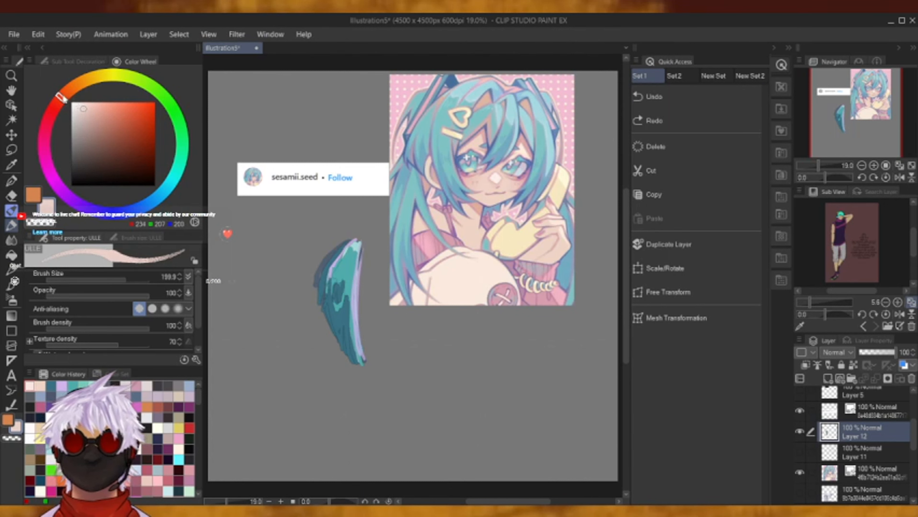
{"action": "mouse_move", "coordinate": [395, 383]}
{"action": "left_mouse_down"}
{"action": "mouse_move", "coordinate": [359, 421]}
{"action": "mouse_move", "coordinate": [396, 382]}
{"action": "mouse_move", "coordinate": [359, 422]}
{"action": "mouse_move", "coordinate": [366, 441]}
{"action": "mouse_move", "coordinate": [398, 386]}
{"action": "mouse_move", "coordinate": [372, 435]}
{"action": "left_mouse_up"}
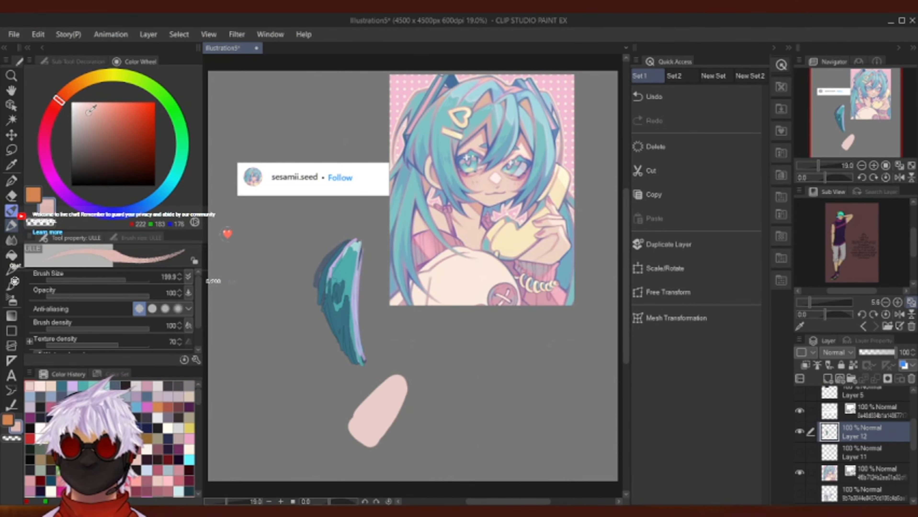
Try tan (RGB 222, 201, 176) shading on the lower end of the skin patch, and undo it.
{"action": "left_click", "coordinate": [80, 83]}
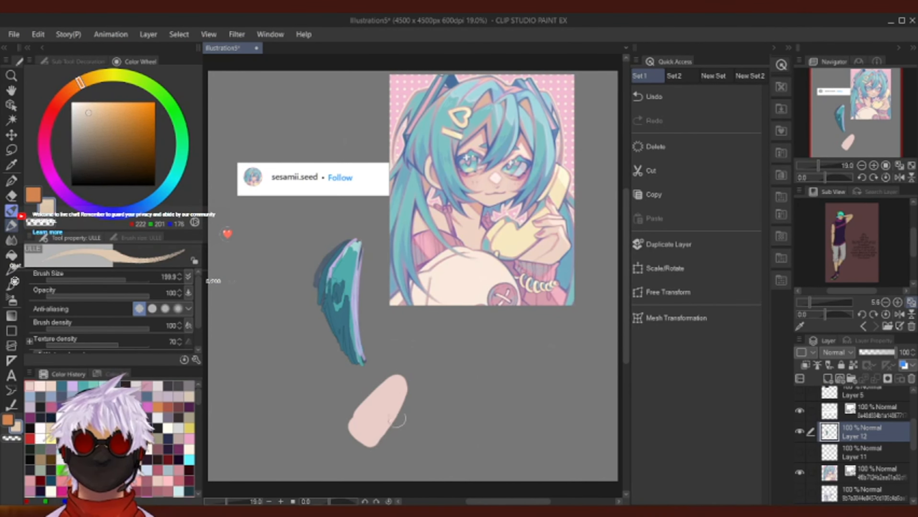
{"action": "mouse_move", "coordinate": [373, 414]}
{"action": "left_mouse_down"}
{"action": "mouse_move", "coordinate": [353, 436]}
{"action": "mouse_move", "coordinate": [376, 409]}
{"action": "mouse_move", "coordinate": [357, 428]}
{"action": "mouse_move", "coordinate": [369, 423]}
{"action": "mouse_move", "coordinate": [360, 443]}
{"action": "mouse_move", "coordinate": [372, 423]}
{"action": "left_mouse_up"}
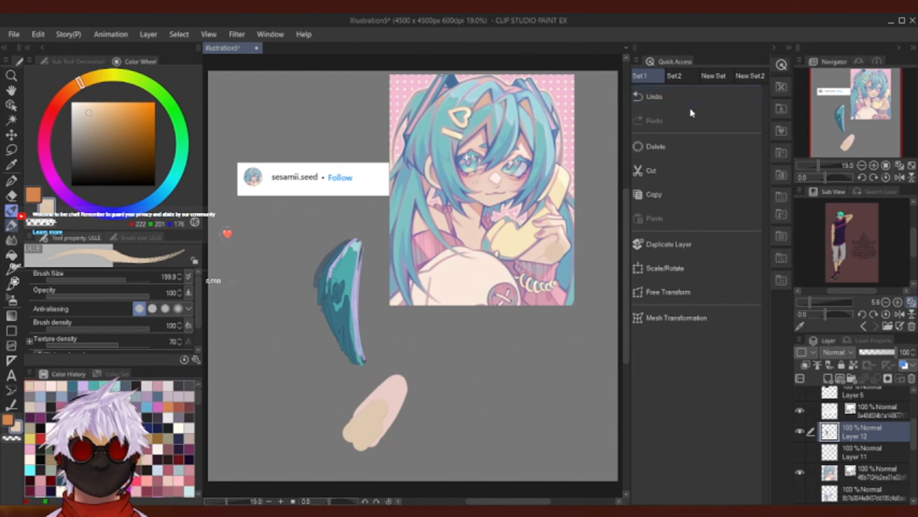
{"action": "left_click", "coordinate": [696, 99]}
{"action": "left_click", "coordinate": [699, 102]}
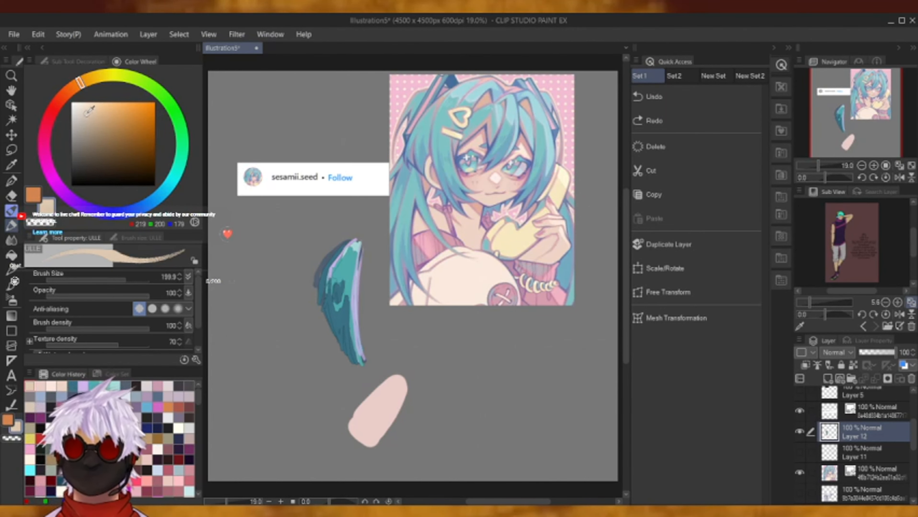
Mix a dusty mauve pink and try shading the upper end of the skin patch with it, undoing the strokes.
{"action": "left_click", "coordinate": [71, 95]}
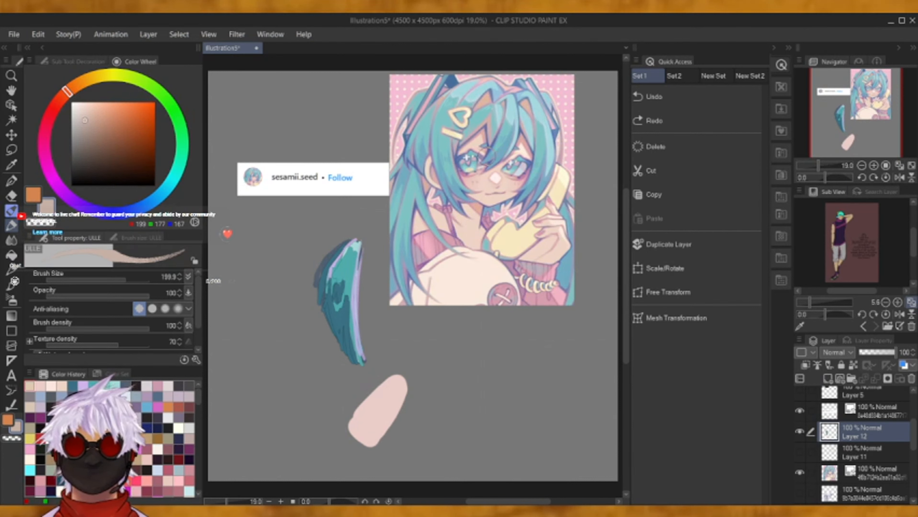
{"action": "mouse_move", "coordinate": [91, 114]}
{"action": "left_mouse_down"}
{"action": "mouse_move", "coordinate": [90, 129]}
{"action": "mouse_move", "coordinate": [90, 109]}
{"action": "mouse_move", "coordinate": [48, 119]}
{"action": "mouse_move", "coordinate": [74, 99]}
{"action": "left_mouse_up"}
{"action": "mouse_move", "coordinate": [58, 161]}
{"action": "left_mouse_down"}
{"action": "mouse_move", "coordinate": [47, 125]}
{"action": "mouse_move", "coordinate": [93, 115]}
{"action": "left_mouse_up"}
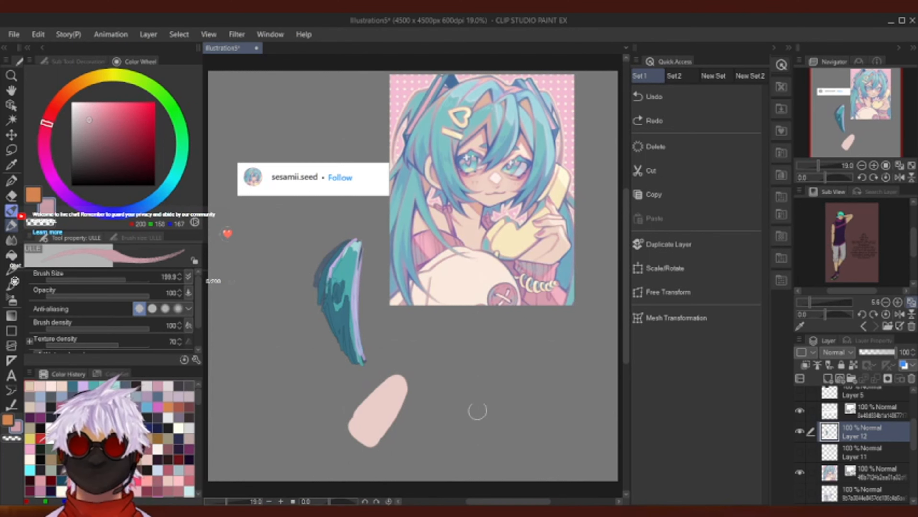
{"action": "mouse_move", "coordinate": [388, 405]}
{"action": "left_mouse_down"}
{"action": "mouse_move", "coordinate": [377, 402]}
{"action": "mouse_move", "coordinate": [398, 405]}
{"action": "mouse_move", "coordinate": [394, 387]}
{"action": "left_mouse_up"}
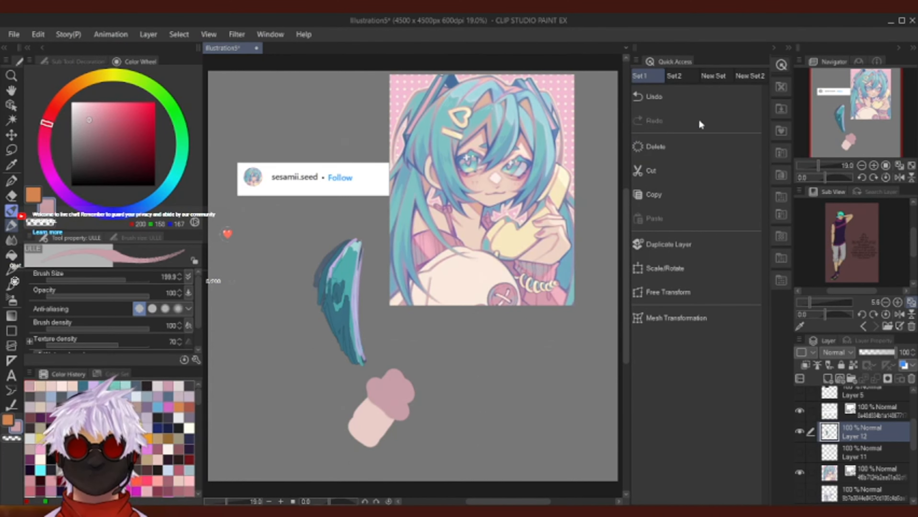
{"action": "left_click", "coordinate": [687, 97]}
Shade the upper end of the skin patch with dusty mauve, and layer a muted red (RGB 196, 129, 123) over it.
{"action": "left_click", "coordinate": [74, 62]}
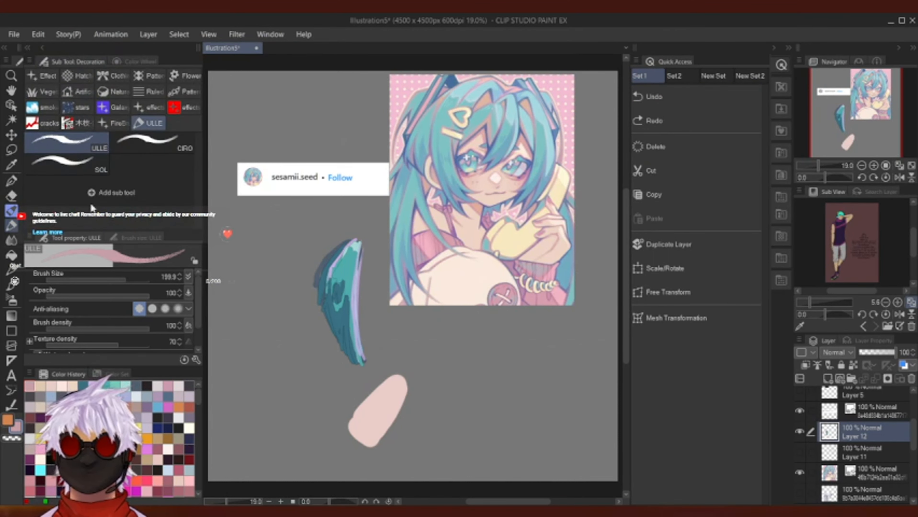
{"action": "mouse_move", "coordinate": [373, 391]}
{"action": "left_mouse_down"}
{"action": "mouse_move", "coordinate": [403, 406]}
{"action": "mouse_move", "coordinate": [385, 384]}
{"action": "mouse_move", "coordinate": [402, 393]}
{"action": "mouse_move", "coordinate": [393, 370]}
{"action": "mouse_move", "coordinate": [371, 382]}
{"action": "mouse_move", "coordinate": [403, 409]}
{"action": "mouse_move", "coordinate": [384, 381]}
{"action": "mouse_move", "coordinate": [406, 404]}
{"action": "mouse_move", "coordinate": [391, 367]}
{"action": "mouse_move", "coordinate": [403, 380]}
{"action": "mouse_move", "coordinate": [378, 381]}
{"action": "mouse_move", "coordinate": [402, 405]}
{"action": "mouse_move", "coordinate": [379, 368]}
{"action": "left_mouse_up"}
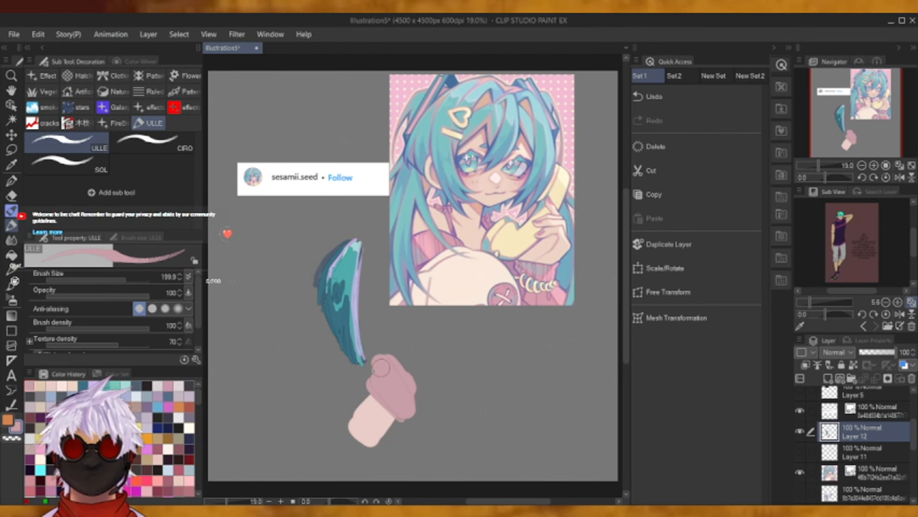
{"action": "left_click", "coordinate": [129, 61]}
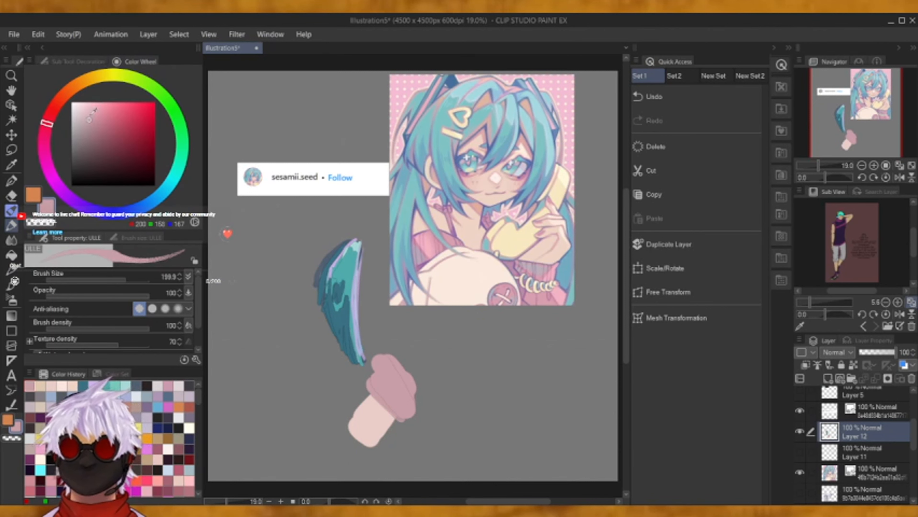
{"action": "left_click", "coordinate": [105, 119]}
{"action": "left_click", "coordinate": [56, 104]}
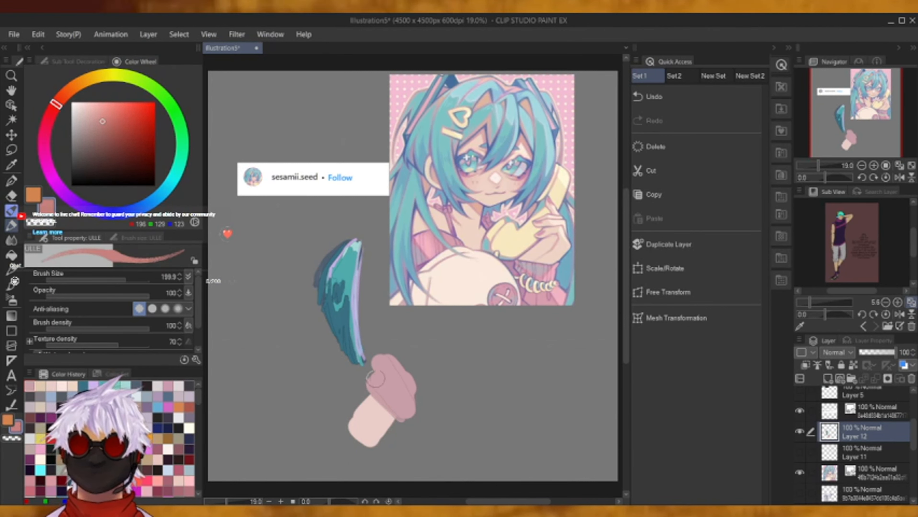
{"action": "mouse_move", "coordinate": [382, 377]}
{"action": "left_mouse_down"}
{"action": "mouse_move", "coordinate": [407, 410]}
{"action": "mouse_move", "coordinate": [374, 363]}
{"action": "mouse_move", "coordinate": [393, 384]}
{"action": "mouse_move", "coordinate": [383, 353]}
{"action": "mouse_move", "coordinate": [412, 384]}
{"action": "left_mouse_up"}
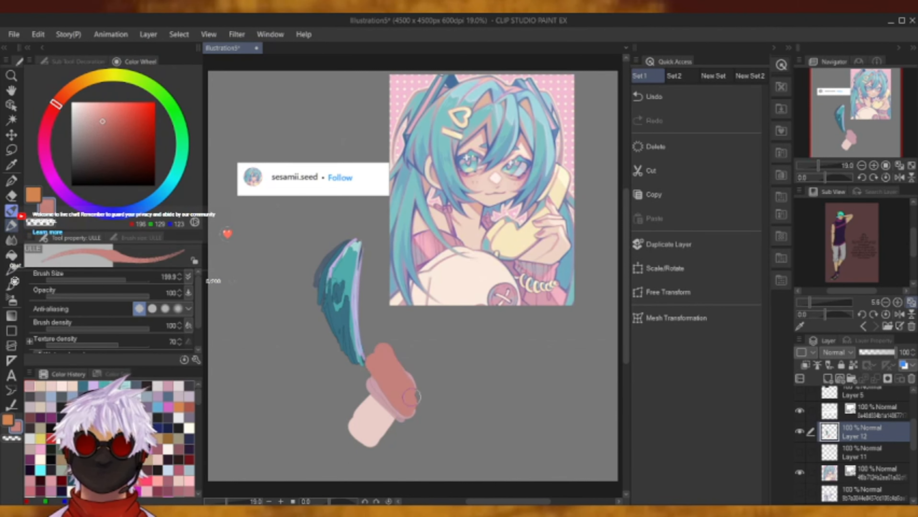
Undo the mauve and red shading on the skin patch, and add a new layer above Layer 12.
{"action": "left_click", "coordinate": [707, 100]}
{"action": "left_click", "coordinate": [708, 97]}
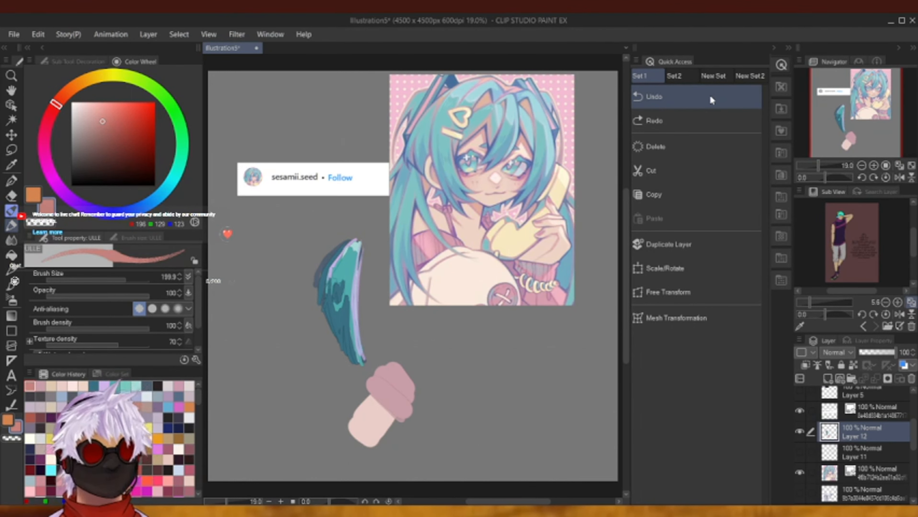
{"action": "left_click", "coordinate": [688, 98]}
{"action": "left_click", "coordinate": [827, 379]}
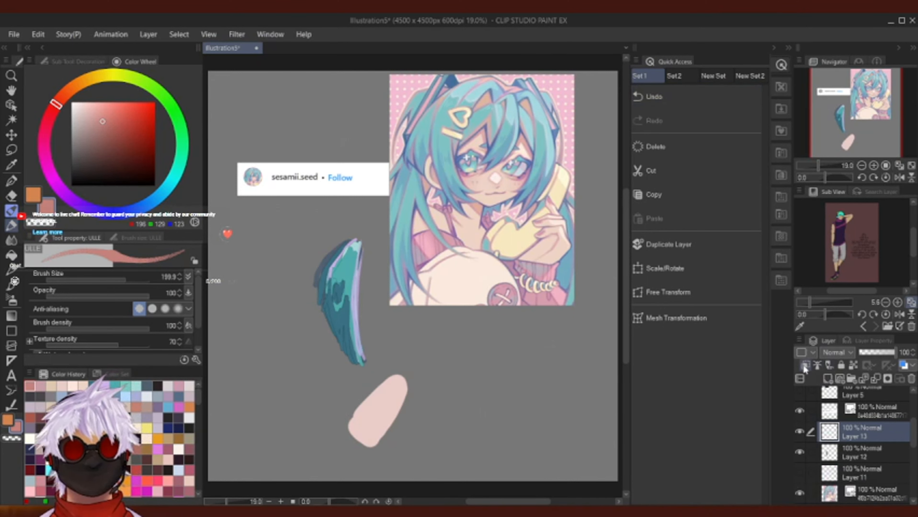
Paint muted red (RGB 196, 129, 123) over the skin patch's upper end on Layer 13, and set the layer to Multiply at about 38% opacity.
{"action": "mouse_move", "coordinate": [381, 394]}
{"action": "left_mouse_down"}
{"action": "mouse_move", "coordinate": [404, 410]}
{"action": "mouse_move", "coordinate": [377, 378]}
{"action": "mouse_move", "coordinate": [404, 397]}
{"action": "mouse_move", "coordinate": [401, 368]}
{"action": "mouse_move", "coordinate": [394, 397]}
{"action": "mouse_move", "coordinate": [405, 406]}
{"action": "mouse_move", "coordinate": [377, 386]}
{"action": "left_mouse_up"}
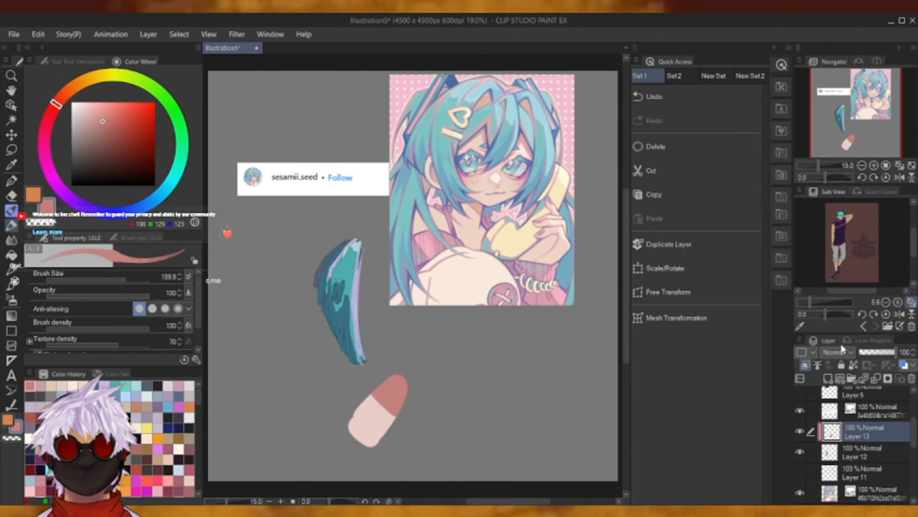
{"action": "left_click", "coordinate": [853, 74]}
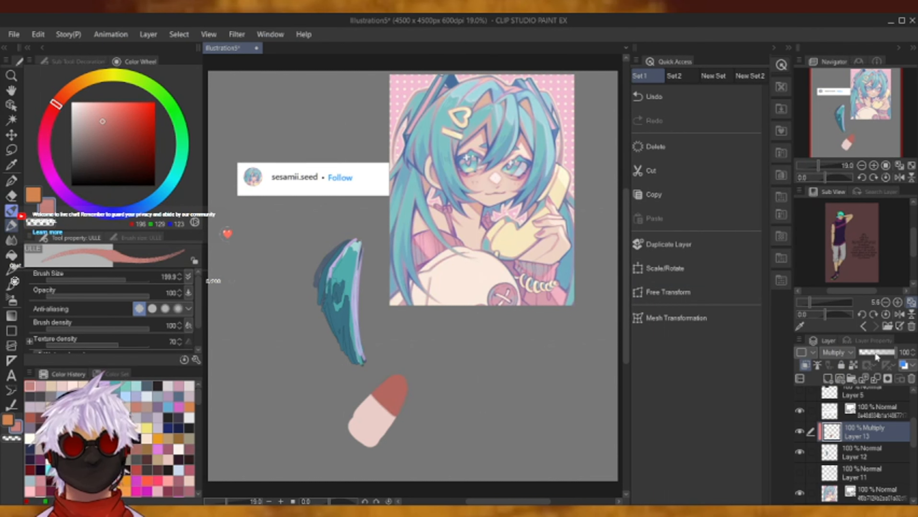
{"action": "left_click_drag", "start_coordinate": [874, 355], "coordinate": [873, 357]}
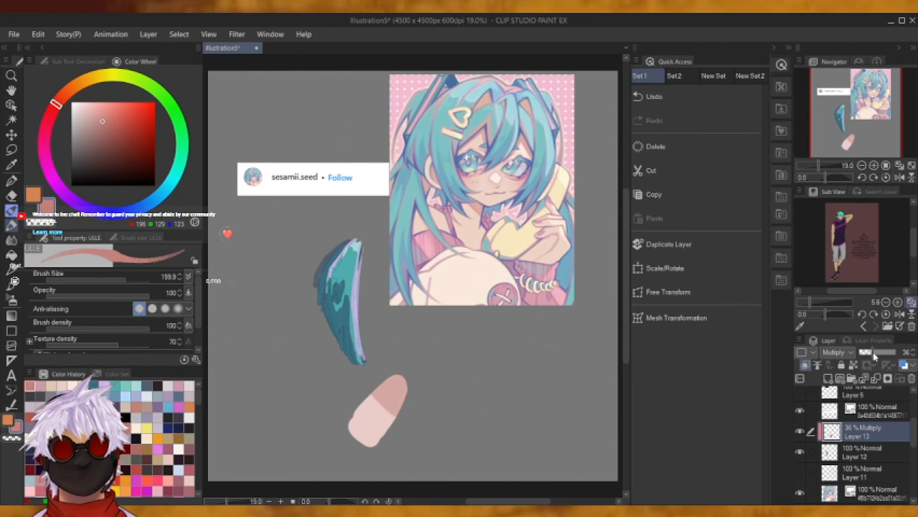
Shift the color to a yellowish tan (RGB 196, 182, 123) and paint the whole skin patch with it on Layer 13.
{"action": "left_click", "coordinate": [100, 84]}
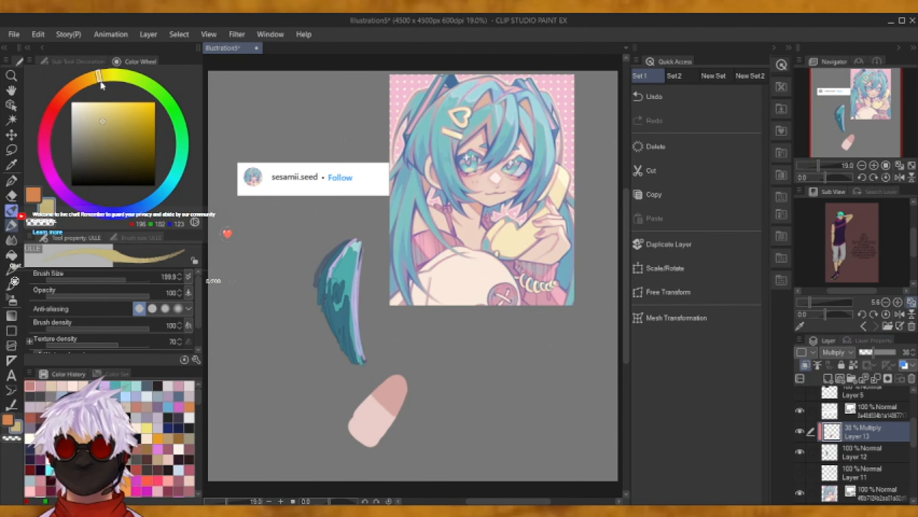
{"action": "mouse_move", "coordinate": [380, 390]}
{"action": "left_mouse_down"}
{"action": "mouse_move", "coordinate": [401, 406]}
{"action": "mouse_move", "coordinate": [381, 379]}
{"action": "mouse_move", "coordinate": [406, 386]}
{"action": "mouse_move", "coordinate": [377, 440]}
{"action": "mouse_move", "coordinate": [384, 428]}
{"action": "mouse_move", "coordinate": [368, 428]}
{"action": "mouse_move", "coordinate": [368, 397]}
{"action": "left_mouse_up"}
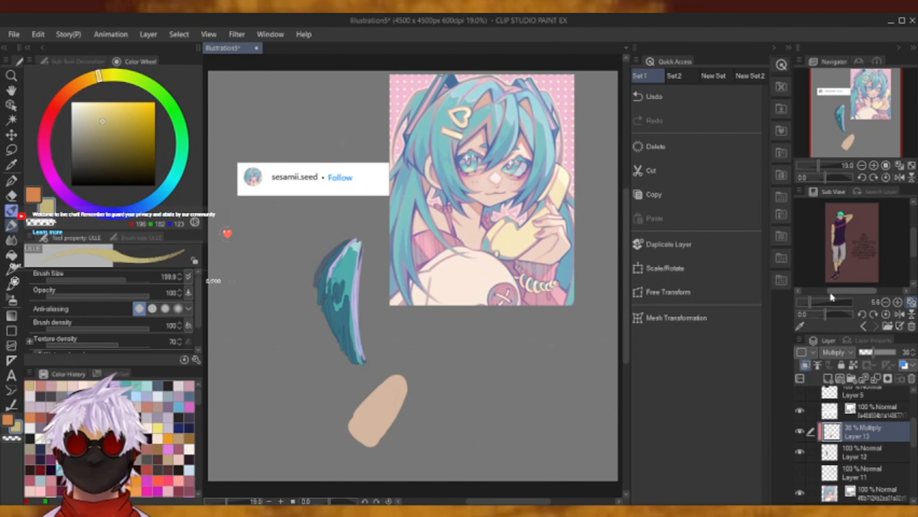
Sample the light skin color from the teal-haired character's arm and face, ending on RGB 239, 211, 199.
{"action": "left_click", "coordinate": [14, 165]}
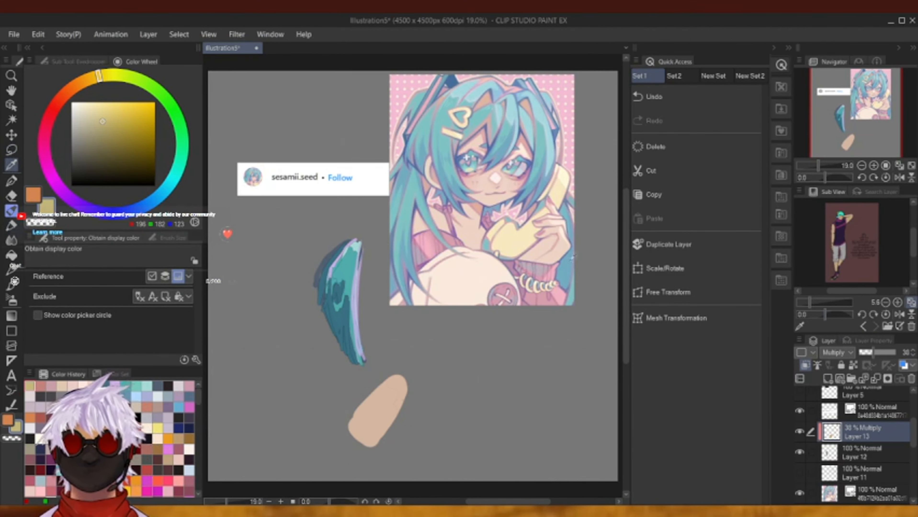
{"action": "left_click", "coordinate": [560, 240]}
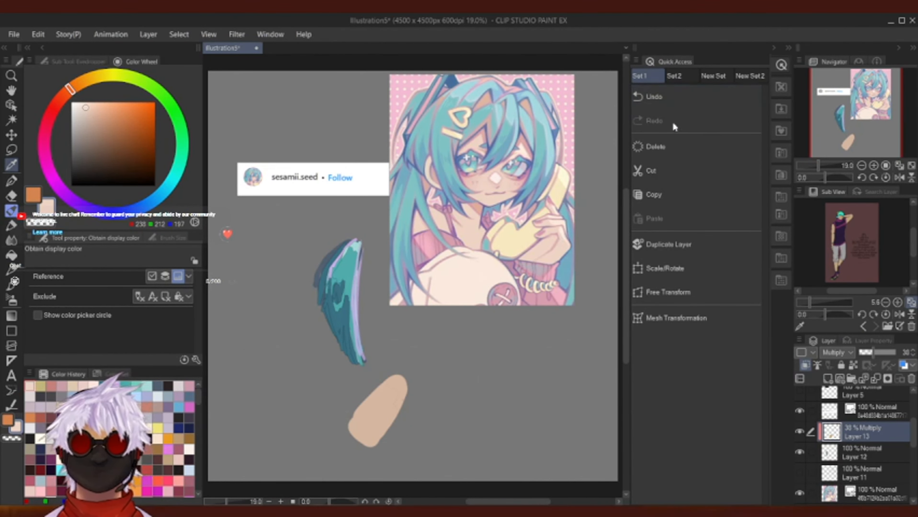
{"action": "left_click", "coordinate": [486, 177]}
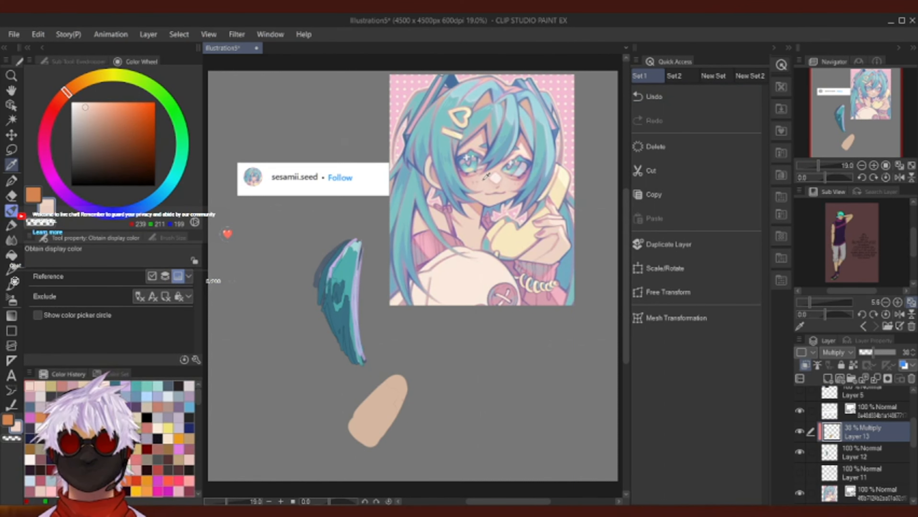
Delete the practice Layers 13, 12 and 11, checking the contents of Layer 11 before removing it.
{"action": "left_click", "coordinate": [910, 379]}
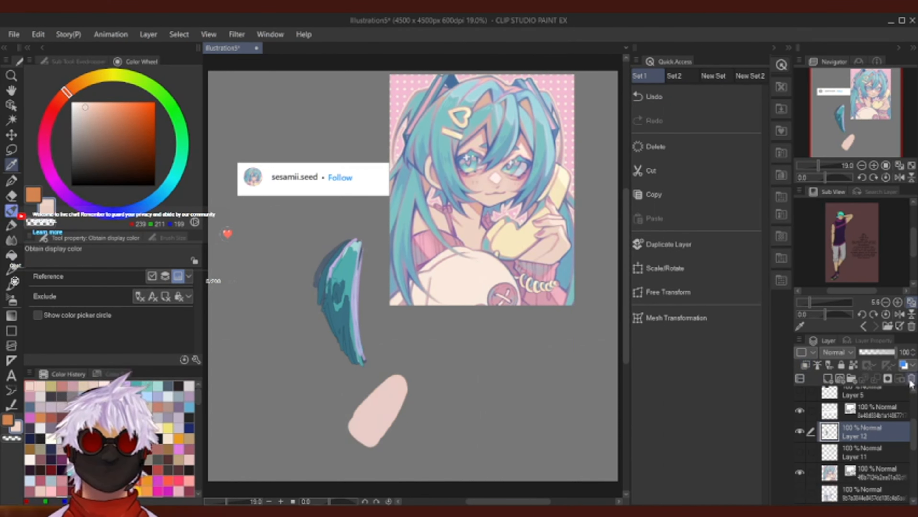
{"action": "left_click", "coordinate": [910, 380]}
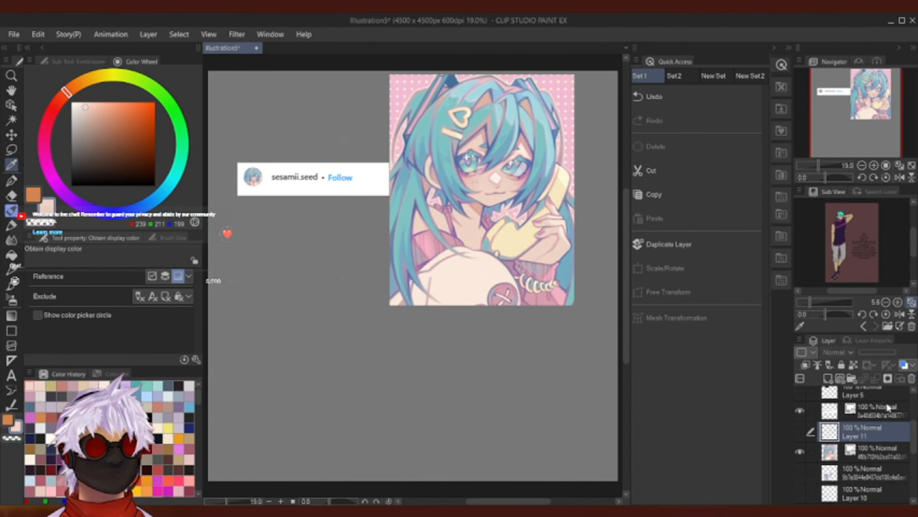
{"action": "left_click", "coordinate": [799, 432]}
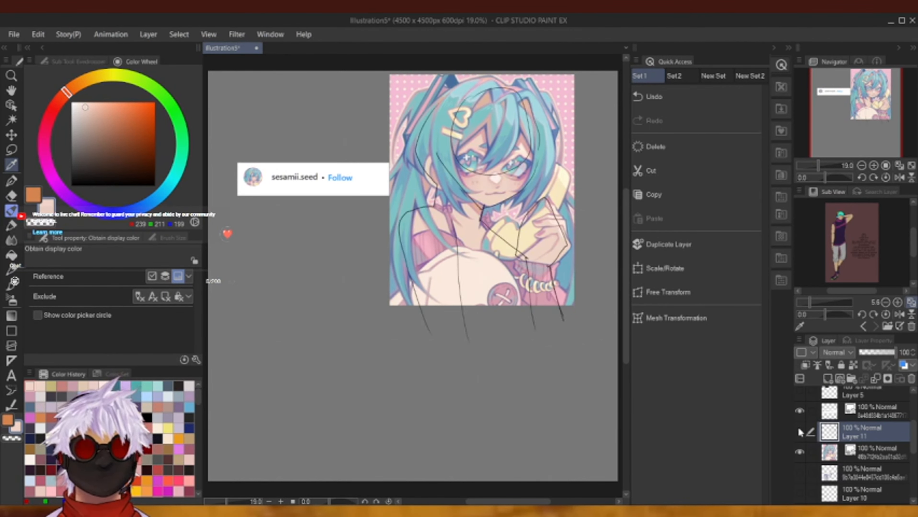
{"action": "left_click", "coordinate": [799, 432]}
{"action": "left_click", "coordinate": [910, 380]}
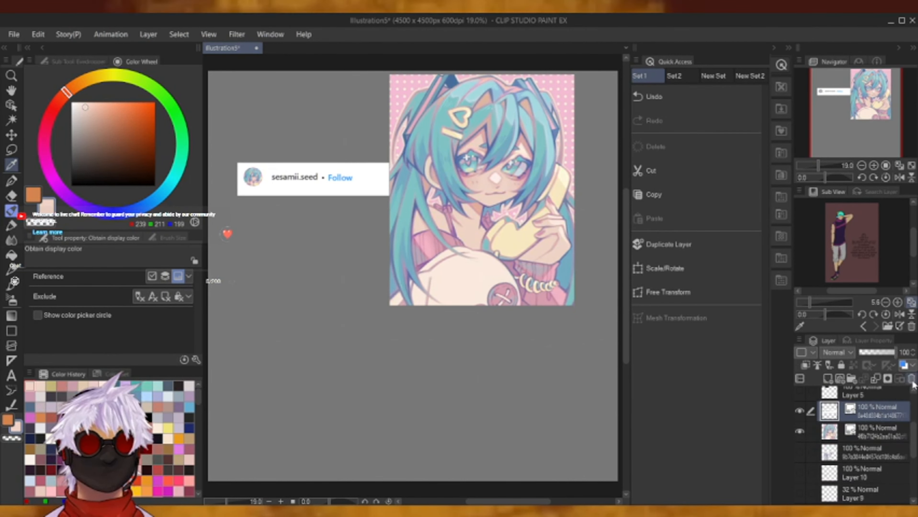
Delete the artist credit image layer and the teal-haired character illustration layer.
{"action": "left_click", "coordinate": [911, 379]}
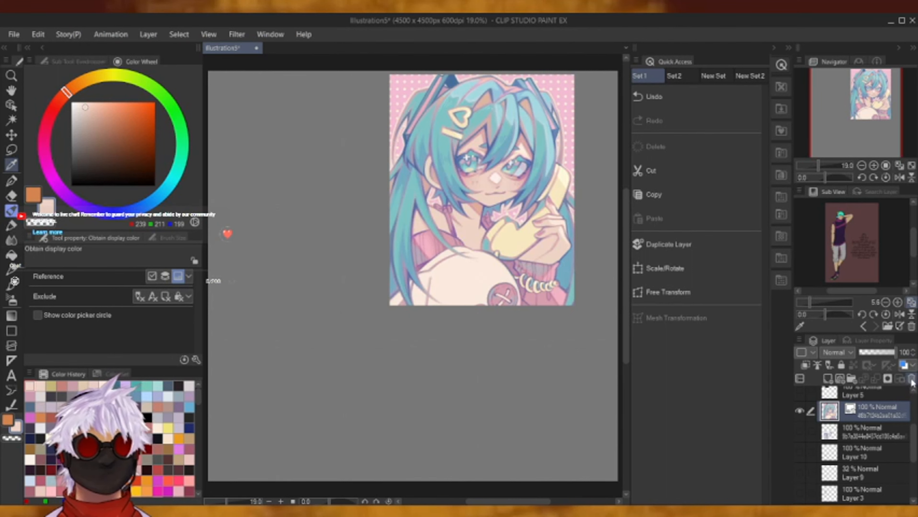
{"action": "left_click", "coordinate": [910, 379]}
Make the blue-haired character illustration and Layers 10, 9 and 3 visible on the canvas.
{"action": "scroll", "coordinate": [867, 411], "scroll_direction": "down", "scroll_amount": 1}
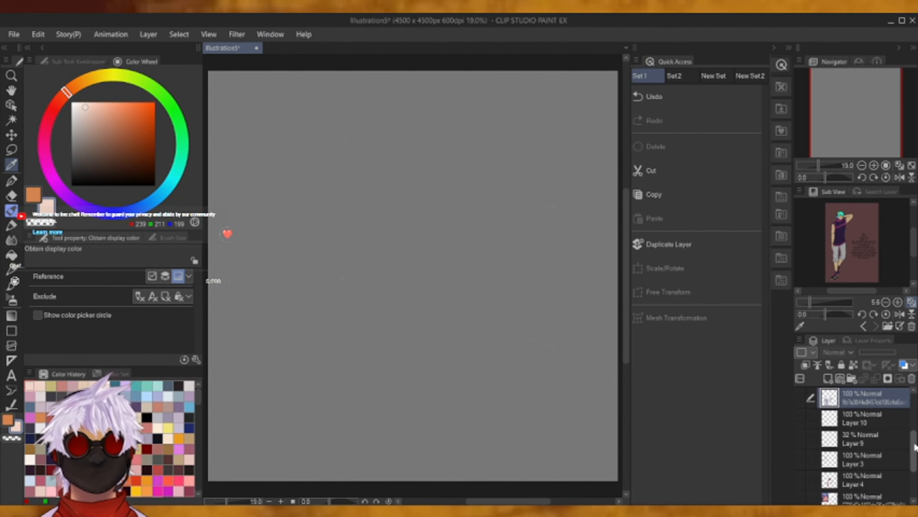
{"action": "left_click_drag", "start_coordinate": [794, 399], "coordinate": [797, 399]}
{"action": "left_click", "coordinate": [799, 398]}
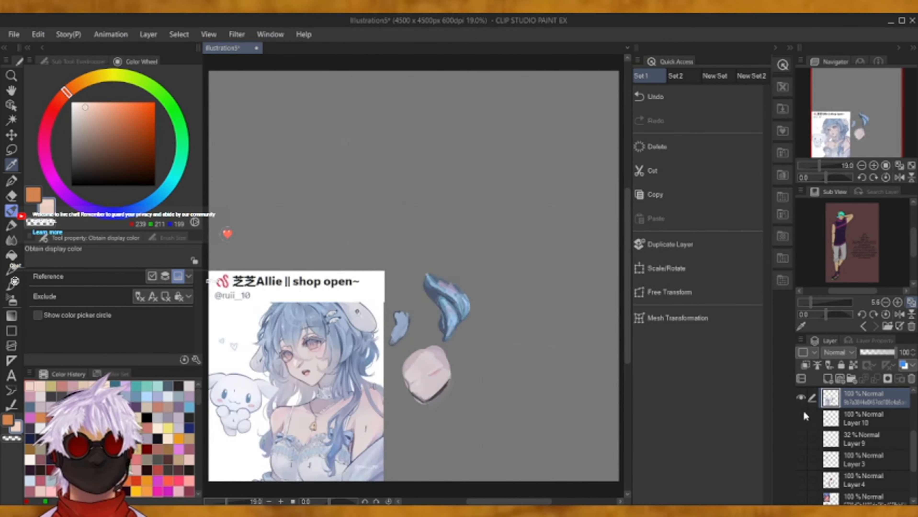
{"action": "left_click", "coordinate": [800, 418]}
{"action": "left_click", "coordinate": [800, 459]}
{"action": "left_click", "coordinate": [853, 459]}
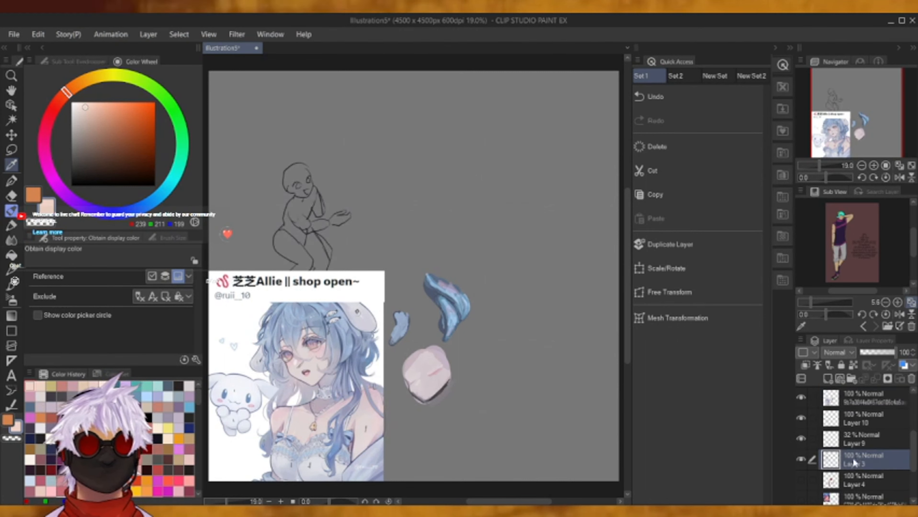
Delete the blue-haired illustration layer together with sketch Layers 10, 9 and 3.
{"action": "left_click", "coordinate": [872, 397]}
{"action": "left_click", "coordinate": [910, 379]}
{"action": "left_click", "coordinate": [911, 379]}
{"action": "left_click", "coordinate": [911, 379]}
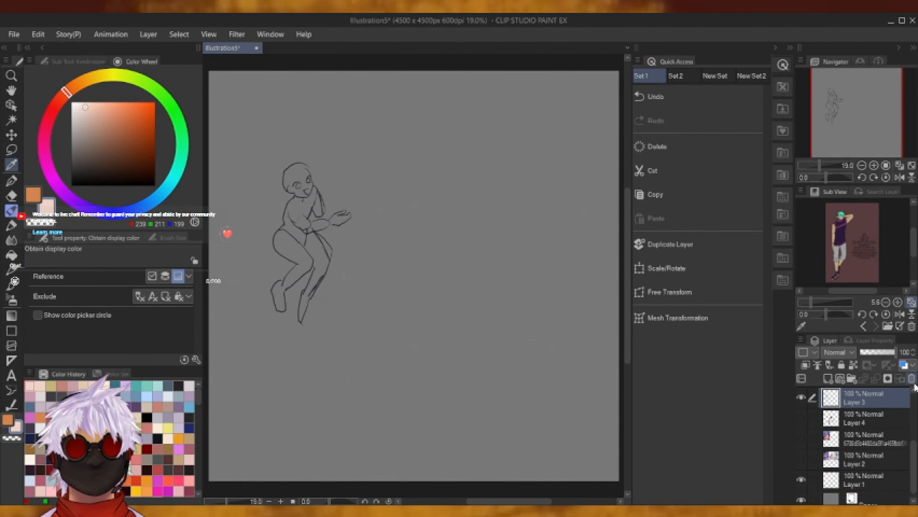
{"action": "left_click", "coordinate": [910, 380]}
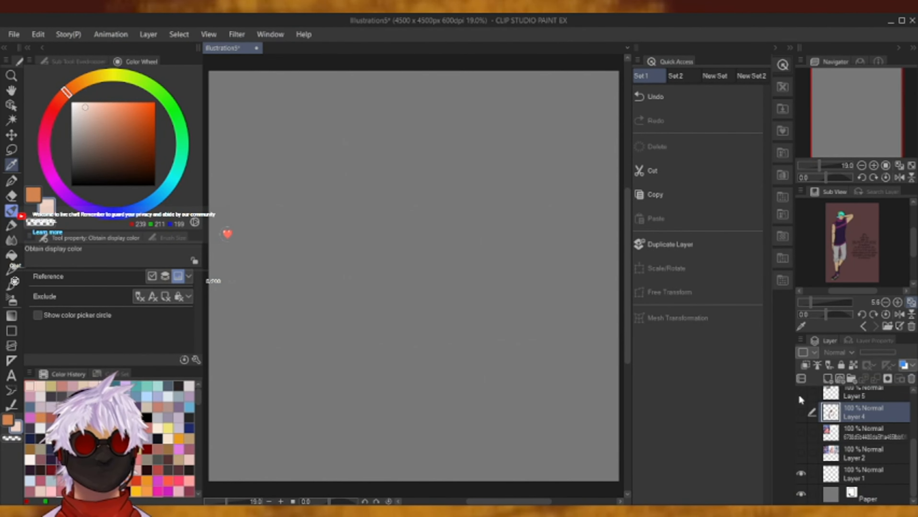
Show Layers 5, 4 and 2, and view the reference image layer between Layers 4 and 2 before hiding it again.
{"action": "left_click", "coordinate": [800, 412]}
{"action": "left_click", "coordinate": [912, 392]}
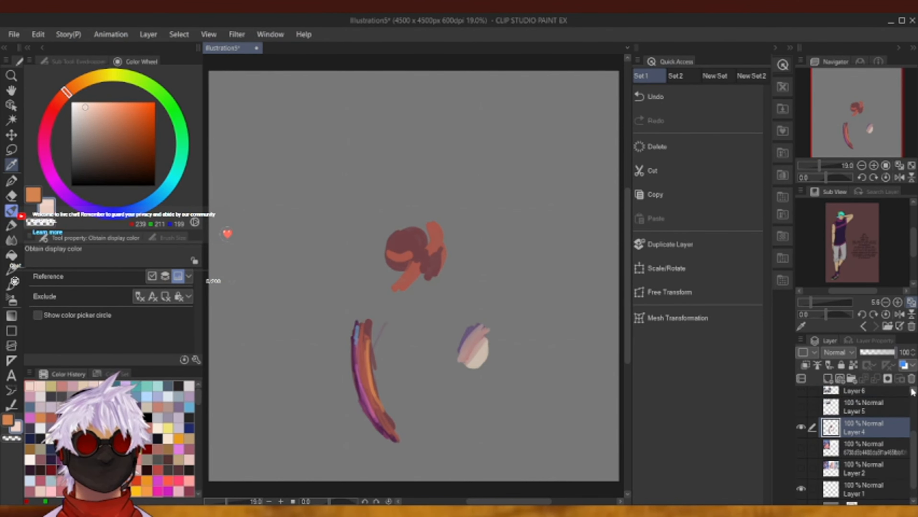
{"action": "left_click", "coordinate": [801, 407]}
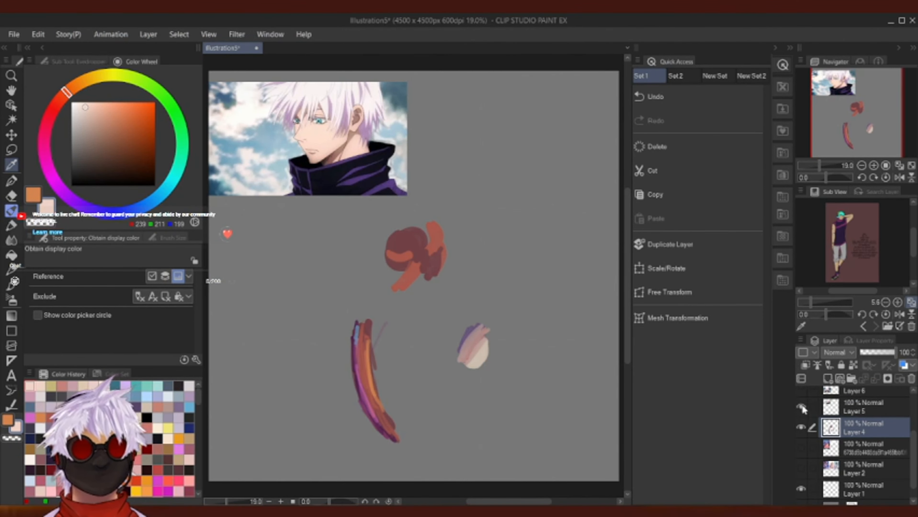
{"action": "left_click", "coordinate": [801, 428]}
{"action": "left_click", "coordinate": [801, 447]}
{"action": "left_click", "coordinate": [801, 468]}
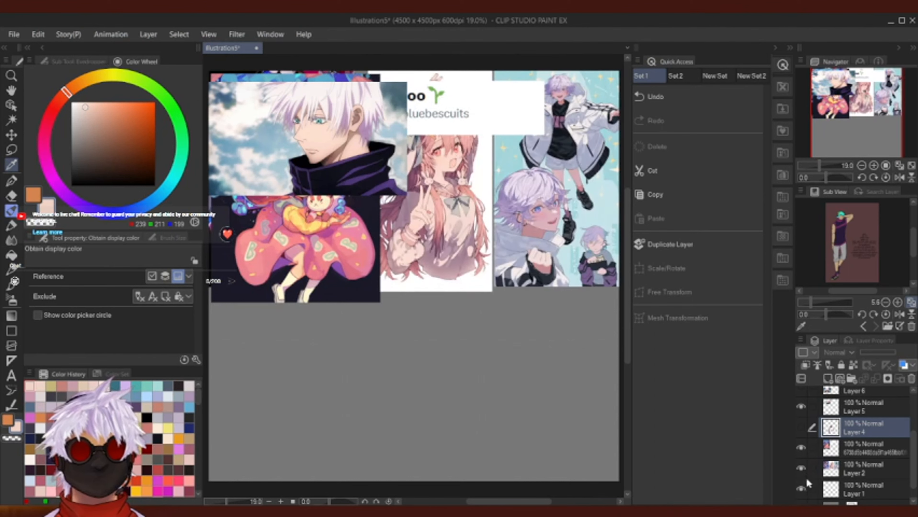
{"action": "left_click", "coordinate": [801, 448]}
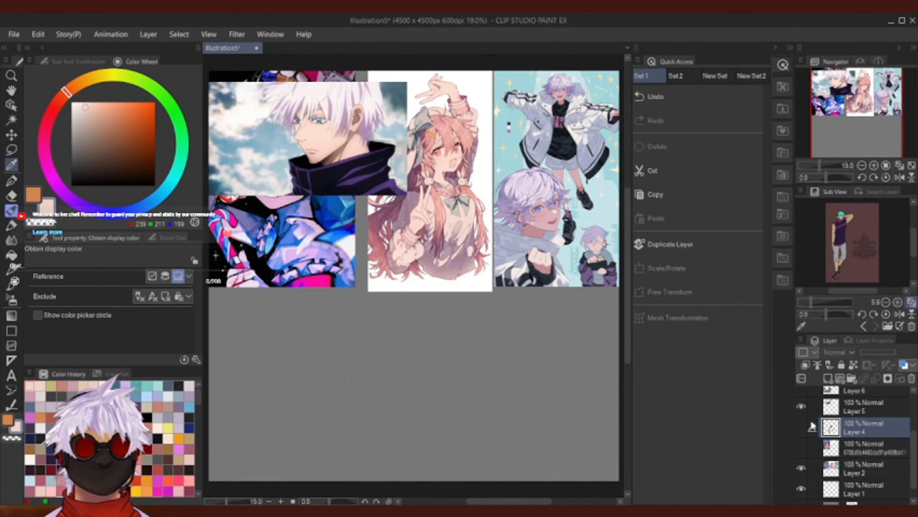
{"action": "left_click", "coordinate": [801, 428]}
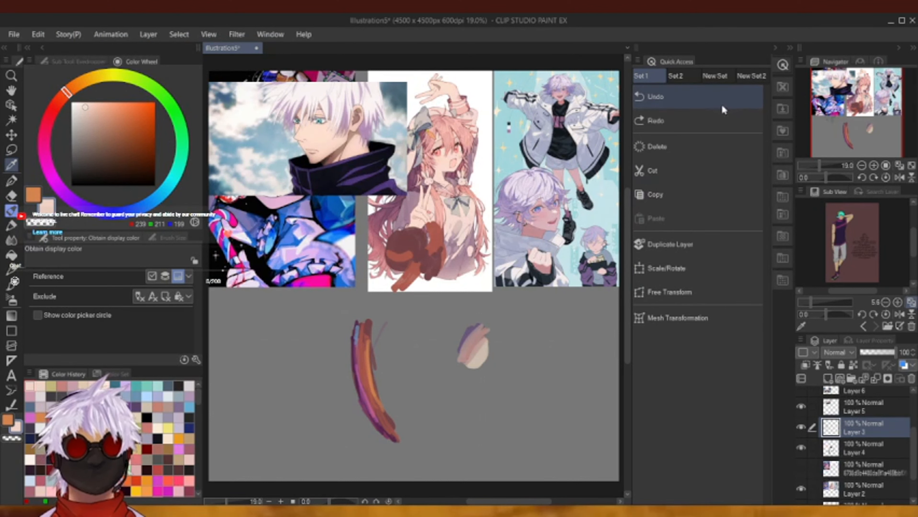
Undo the deletions of the reference illustrations and sketch layers, and delete only the artist credit image layer above the teal-haired illustration.
{"action": "left_click", "coordinate": [723, 92]}
{"action": "left_click", "coordinate": [724, 104]}
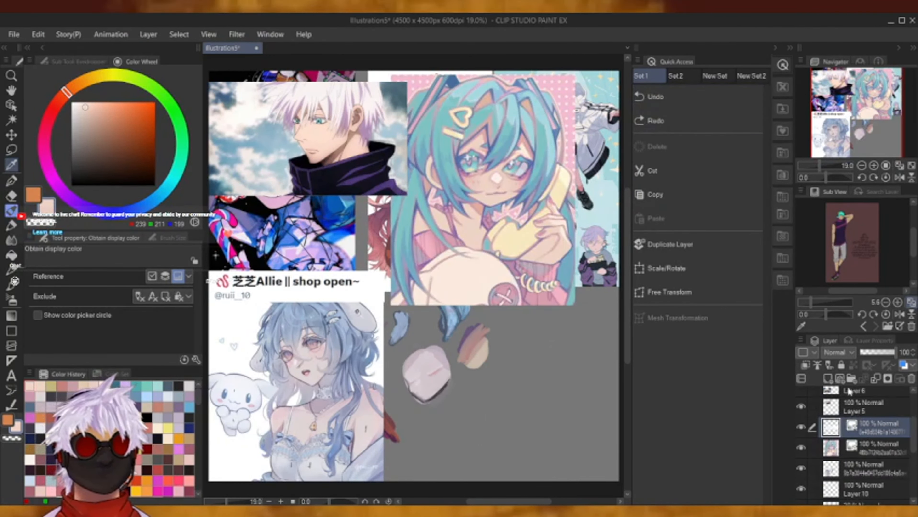
{"action": "left_click", "coordinate": [911, 379]}
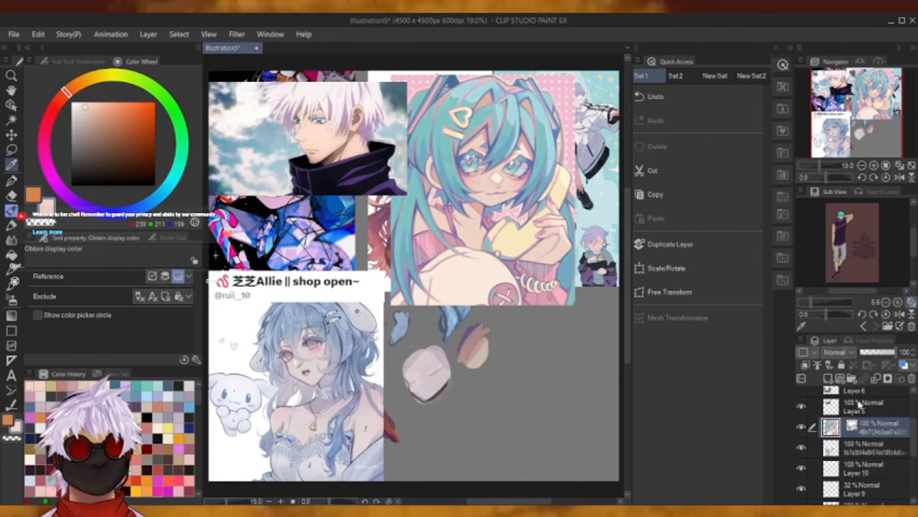
Select Layer 10, and hide the blue-haired and teal-haired character illustrations.
{"action": "left_click", "coordinate": [861, 451]}
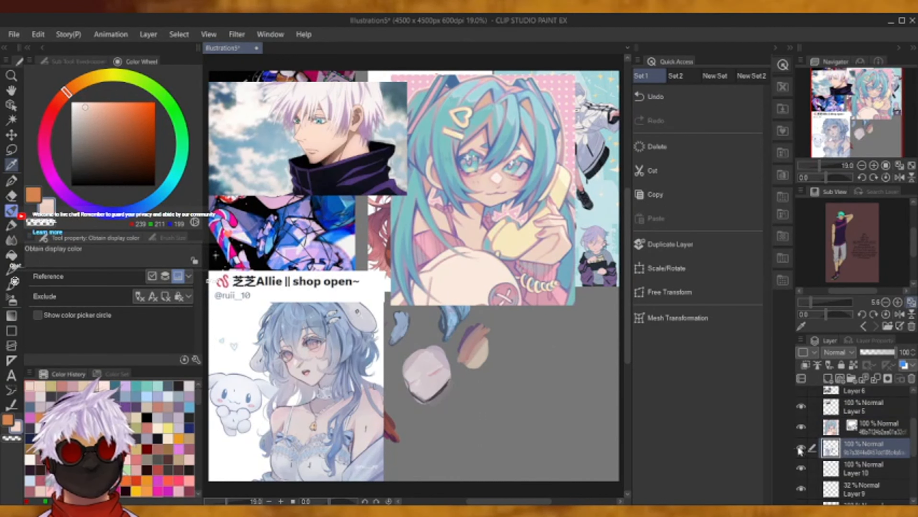
{"action": "left_click", "coordinate": [830, 468]}
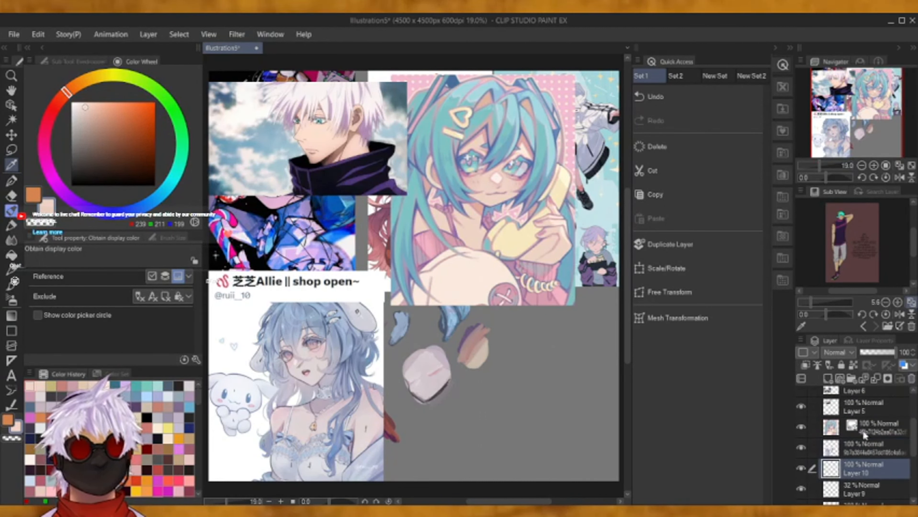
{"action": "left_click", "coordinate": [800, 449]}
{"action": "left_click", "coordinate": [804, 430]}
Delete the sketch Layers 10, 9 and 3 and the color-sample Layer 4.
{"action": "scroll", "coordinate": [903, 446], "scroll_direction": "down", "scroll_amount": 2}
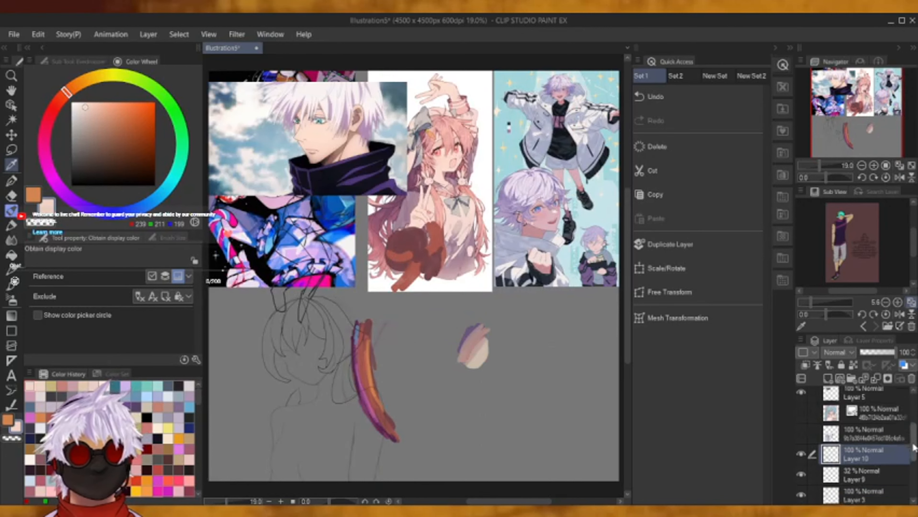
{"action": "left_click", "coordinate": [911, 380]}
{"action": "left_click", "coordinate": [911, 380]}
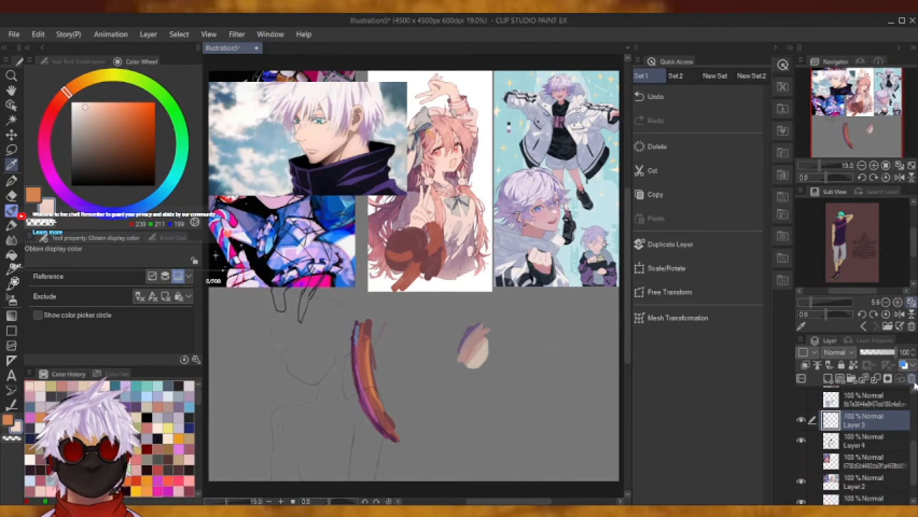
{"action": "left_click", "coordinate": [912, 379]}
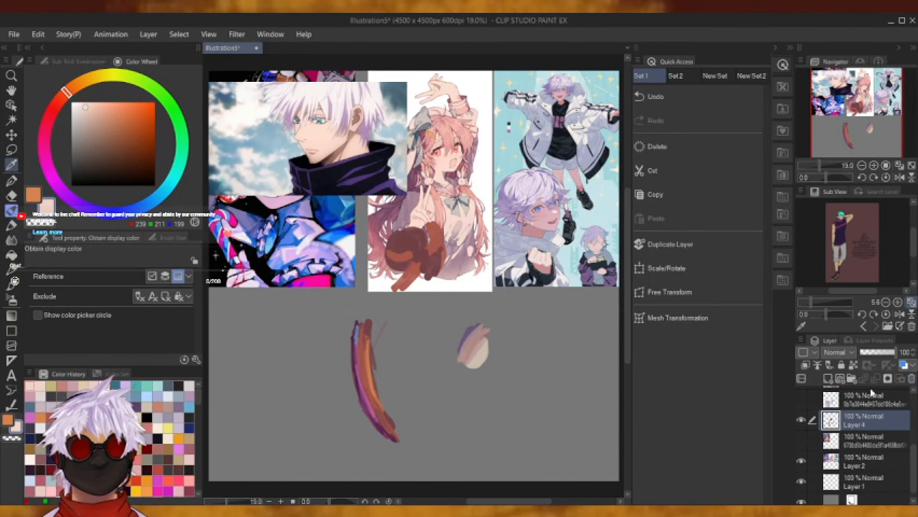
{"action": "left_click", "coordinate": [912, 380]}
Show the blue-haired illustration and the reference image layer above Layer 2, and leave the teal-haired illustration hidden.
{"action": "left_click", "coordinate": [800, 431]}
{"action": "left_click", "coordinate": [801, 413]}
{"action": "left_click", "coordinate": [801, 396]}
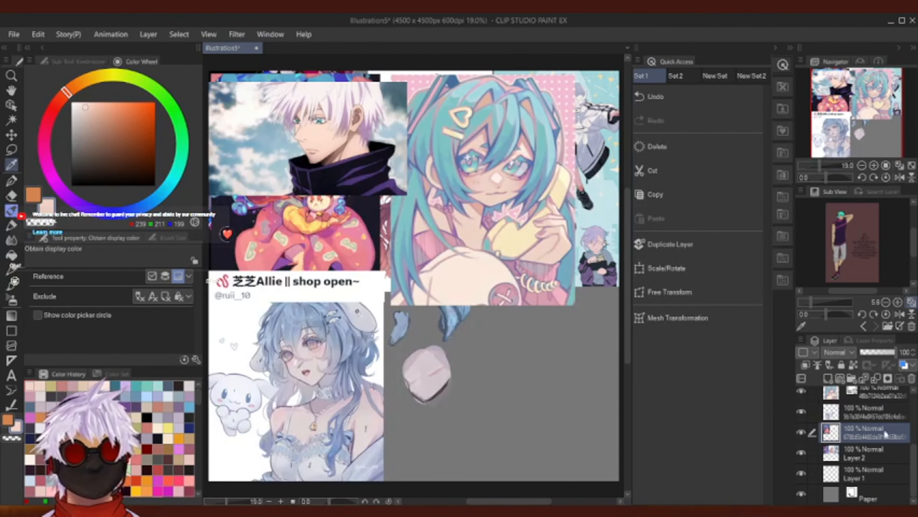
{"action": "scroll", "coordinate": [903, 446], "scroll_direction": "up", "scroll_amount": 1}
{"action": "left_click", "coordinate": [890, 417]}
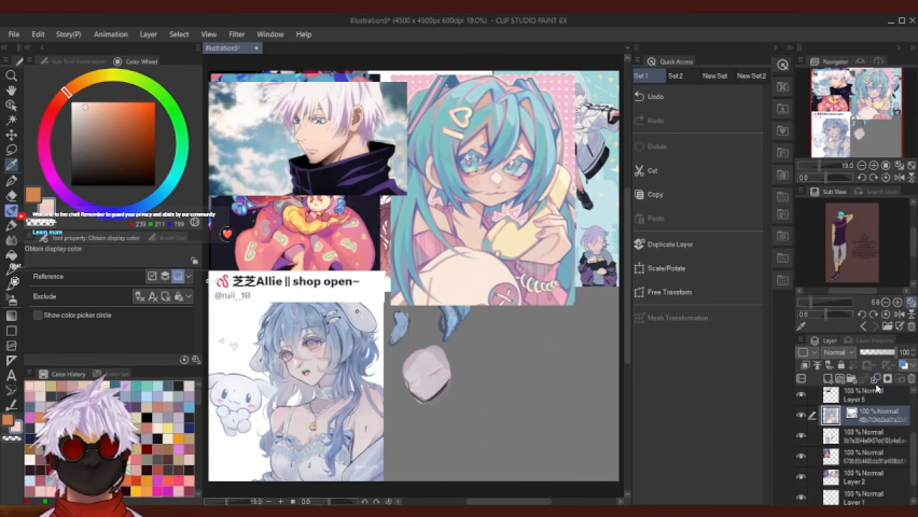
{"action": "left_click", "coordinate": [801, 415]}
Examine the contents of Layers 5 and 6 by switching their visibility, leaving Layer 5 shown and Layer 6 hidden.
{"action": "scroll", "coordinate": [893, 435], "scroll_direction": "up", "scroll_amount": 3}
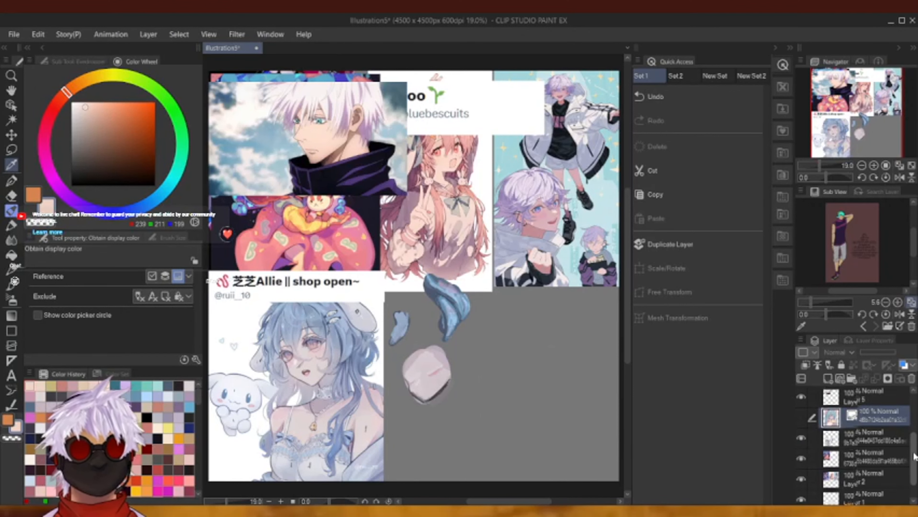
{"action": "left_click", "coordinate": [801, 443]}
{"action": "left_click", "coordinate": [800, 444]}
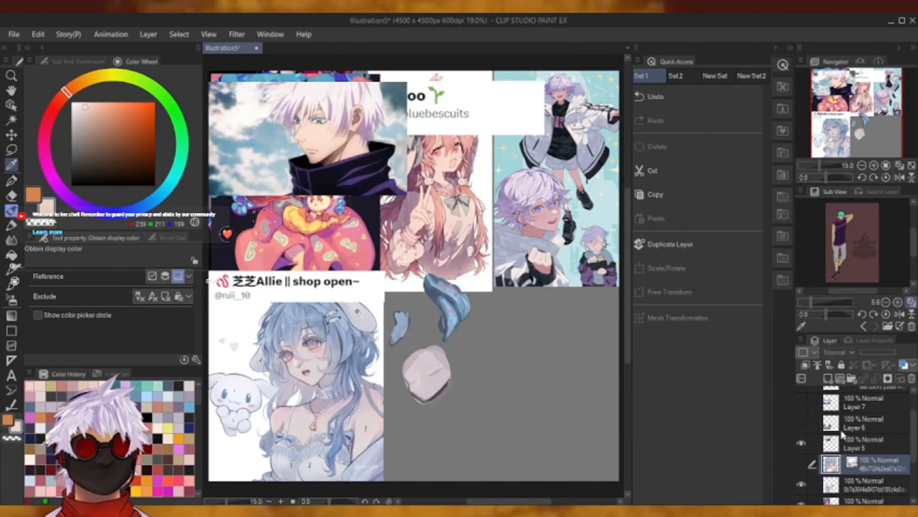
{"action": "left_click", "coordinate": [802, 422]}
{"action": "left_click", "coordinate": [801, 422]}
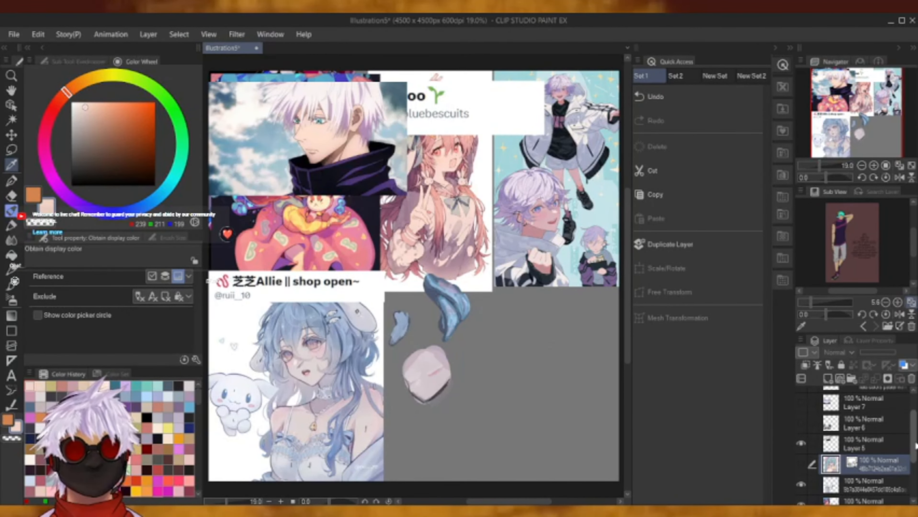
Hide Layer 5, show the teal-haired illustration, and merge it into the blue-haired illustration layer below.
{"action": "scroll", "coordinate": [913, 470], "scroll_direction": "down", "scroll_amount": 3}
{"action": "scroll", "coordinate": [912, 470], "scroll_direction": "up", "scroll_amount": 2}
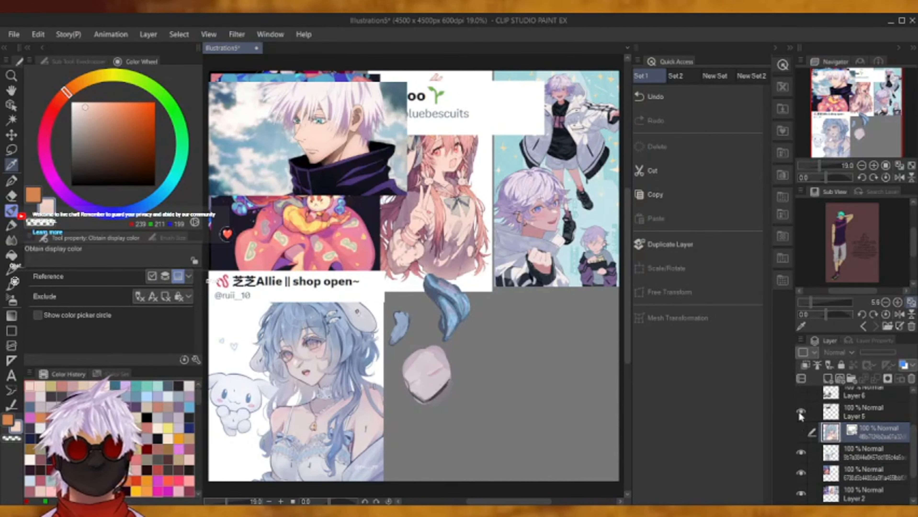
{"action": "left_click", "coordinate": [800, 413]}
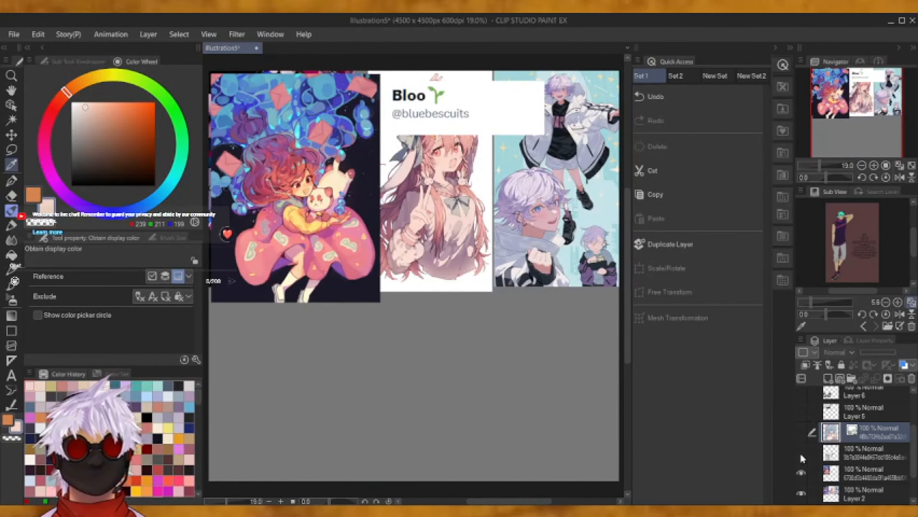
{"action": "left_click", "coordinate": [801, 453]}
{"action": "left_click", "coordinate": [801, 433]}
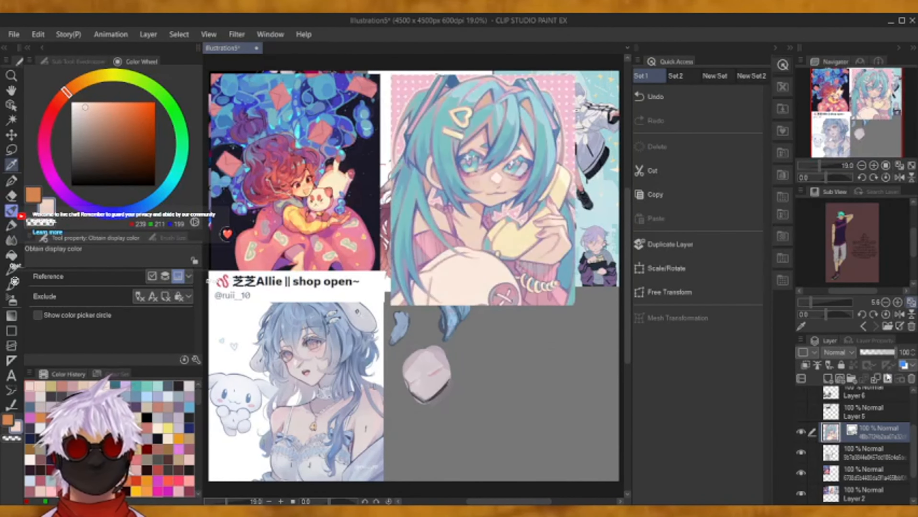
{"action": "left_click", "coordinate": [875, 378]}
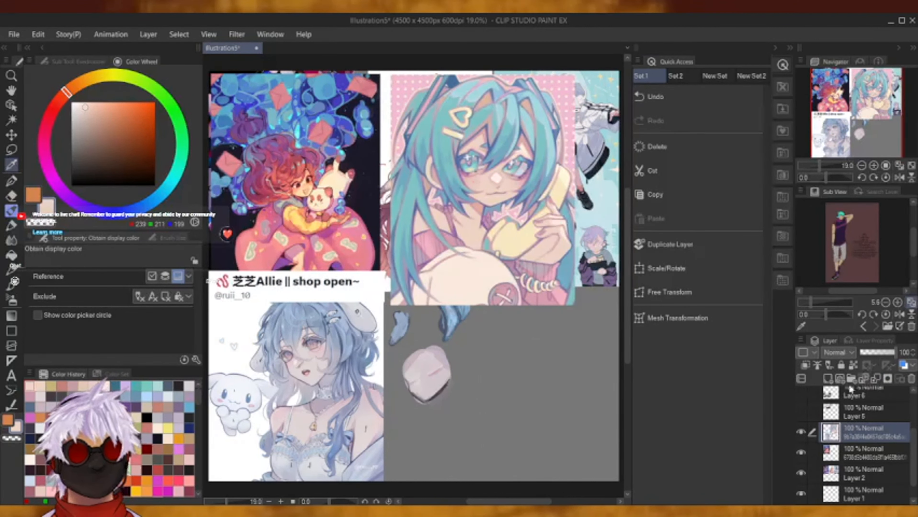
Move the red-haired illustration layer above the merged teal-haired and blue-haired illustration layer.
{"action": "left_click", "coordinate": [801, 432]}
{"action": "left_click", "coordinate": [800, 432]}
{"action": "left_click_drag", "start_coordinate": [840, 462], "coordinate": [857, 432]}
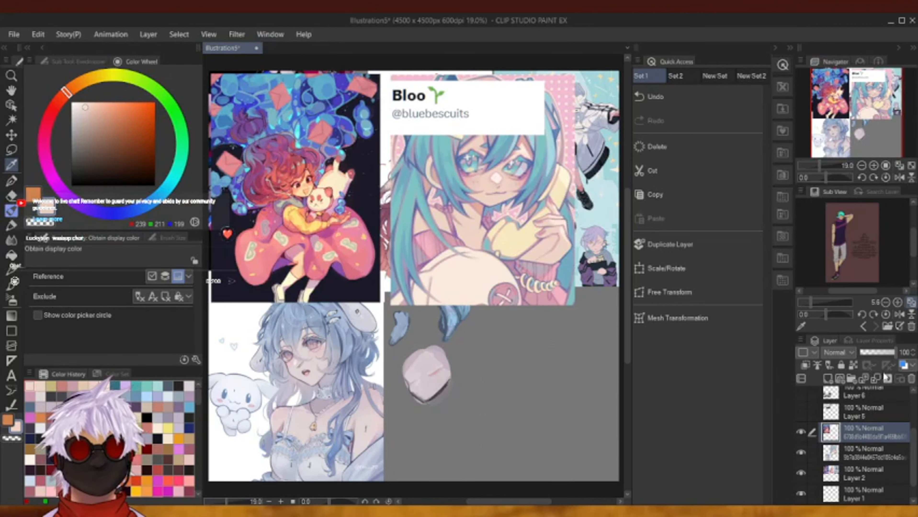
Try merging the red-haired illustration into the layer below, undo the merge, and check the layer by switching its visibility.
{"action": "left_click", "coordinate": [875, 378]}
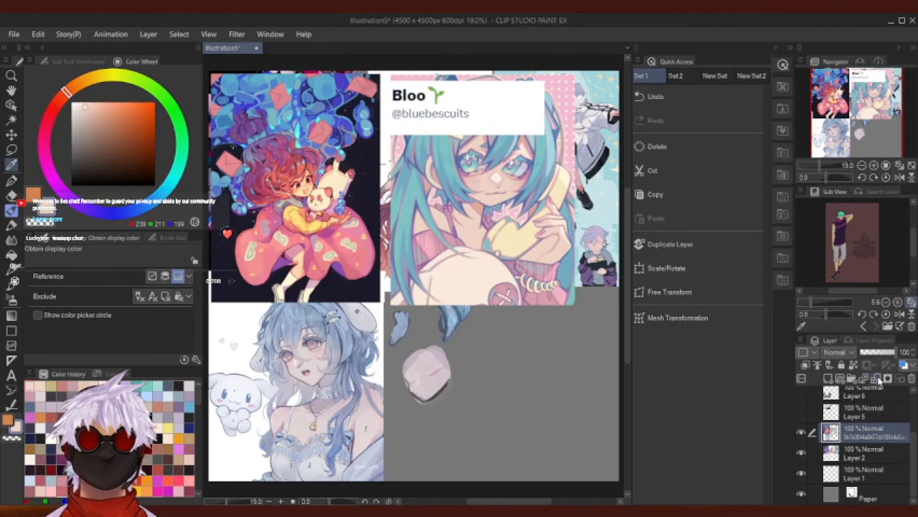
{"action": "left_click", "coordinate": [672, 95]}
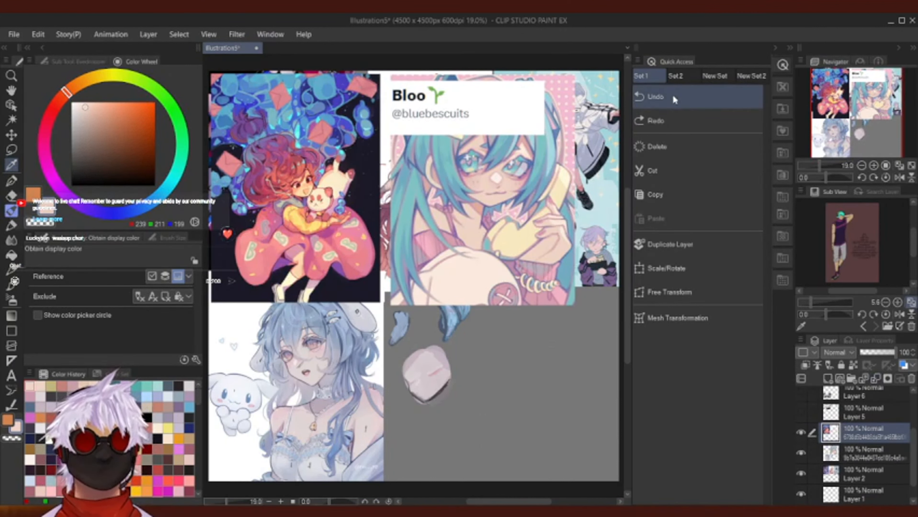
{"action": "left_click", "coordinate": [846, 457]}
{"action": "left_click", "coordinate": [800, 432]}
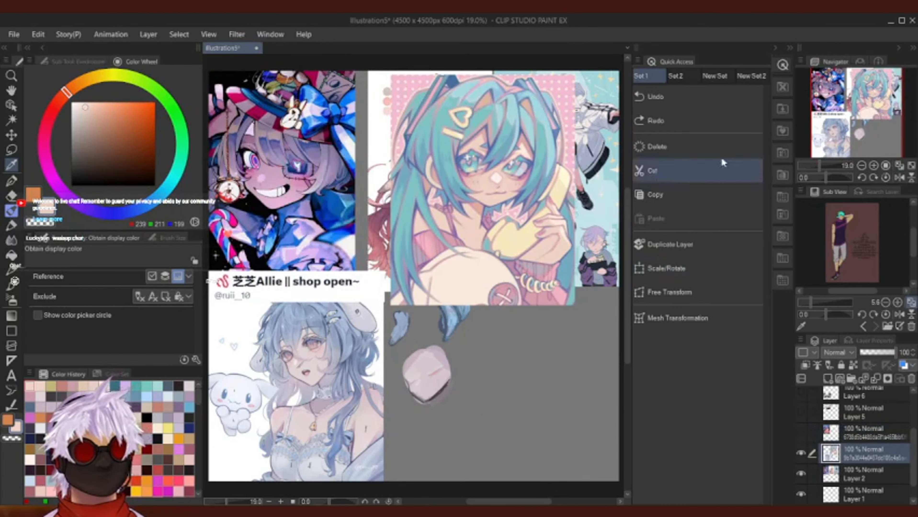
{"action": "left_click", "coordinate": [801, 433]}
Erase the artist name banner from the red-haired illustration layer and merge that layer into the one below.
{"action": "left_click", "coordinate": [831, 435]}
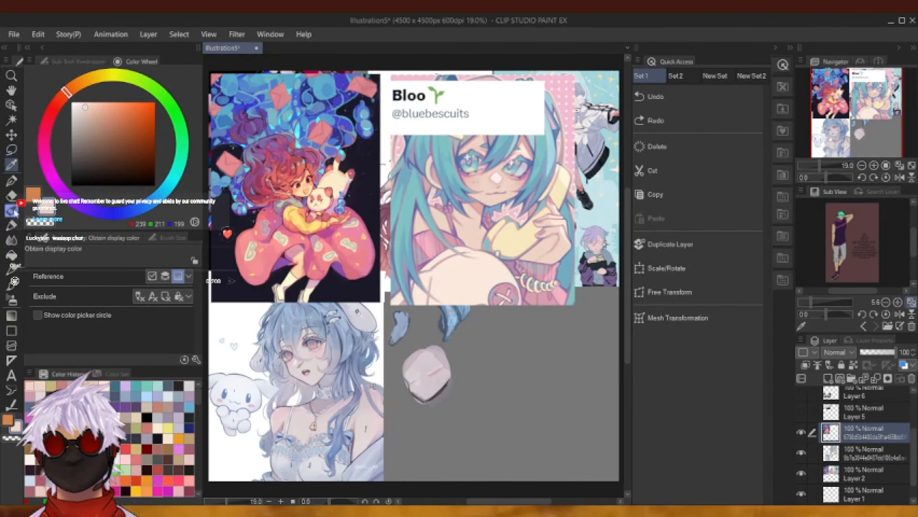
{"action": "left_click", "coordinate": [11, 196]}
{"action": "mouse_move", "coordinate": [401, 91]}
{"action": "left_mouse_down"}
{"action": "mouse_move", "coordinate": [402, 134]}
{"action": "mouse_move", "coordinate": [391, 83]}
{"action": "left_mouse_up"}
{"action": "mouse_move", "coordinate": [407, 135]}
{"action": "left_mouse_down"}
{"action": "mouse_move", "coordinate": [414, 86]}
{"action": "mouse_move", "coordinate": [413, 136]}
{"action": "left_mouse_up"}
{"action": "left_click_drag", "start_coordinate": [127, 281], "coordinate": [147, 281]}
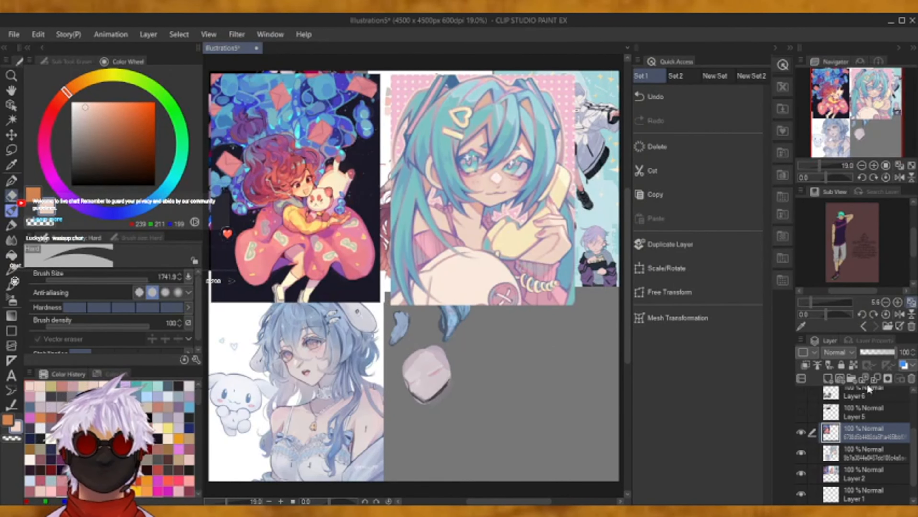
{"action": "left_click", "coordinate": [875, 378]}
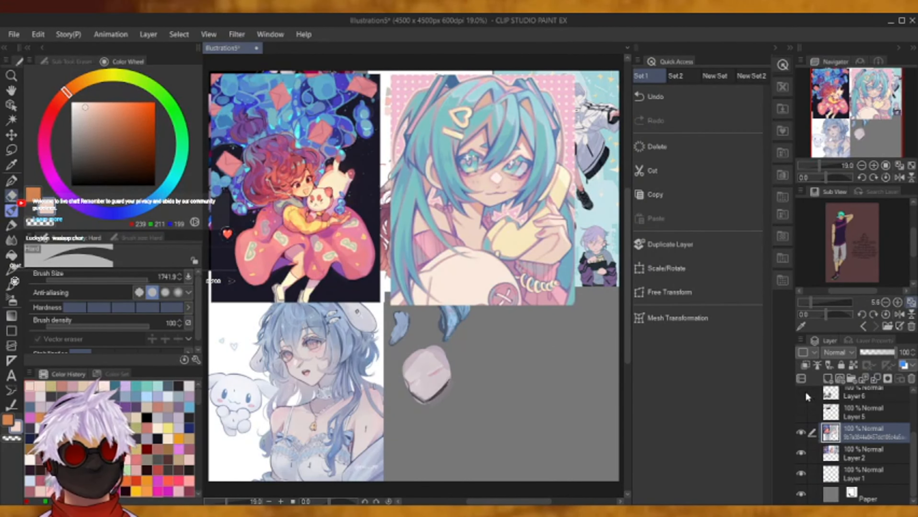
Hide the merged illustrations layer and Layer 2, and show the white-haired anime stills on Layers 5, 6 and 7.
{"action": "left_click", "coordinate": [801, 432]}
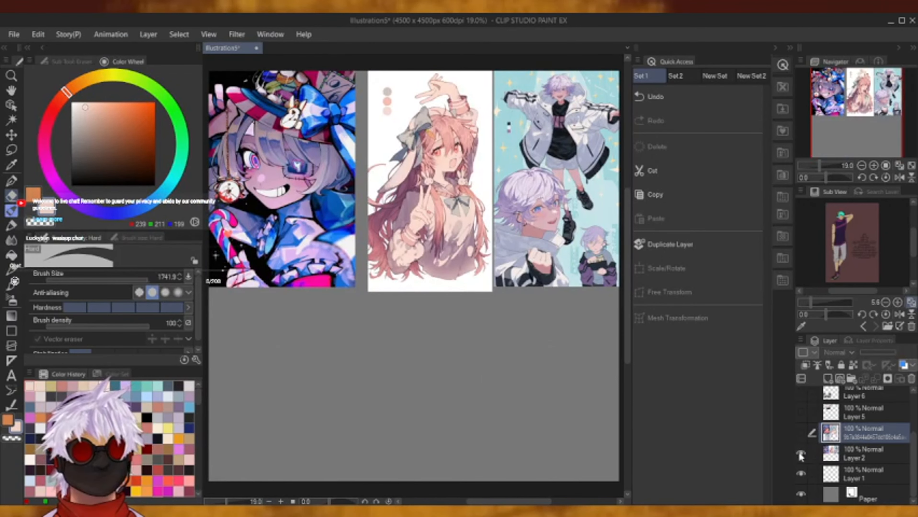
{"action": "left_click", "coordinate": [800, 453]}
{"action": "left_click", "coordinate": [802, 412]}
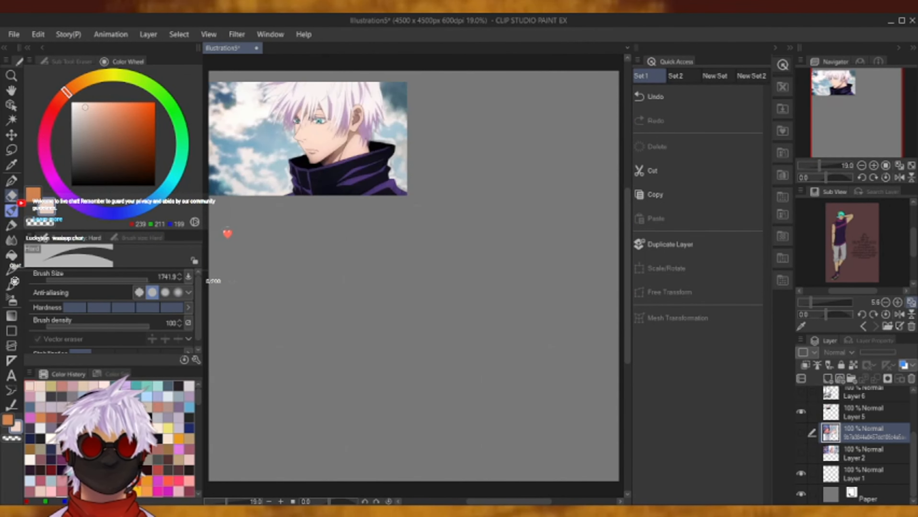
{"action": "scroll", "coordinate": [802, 429], "scroll_direction": "up", "scroll_amount": 2}
{"action": "left_click", "coordinate": [800, 436]}
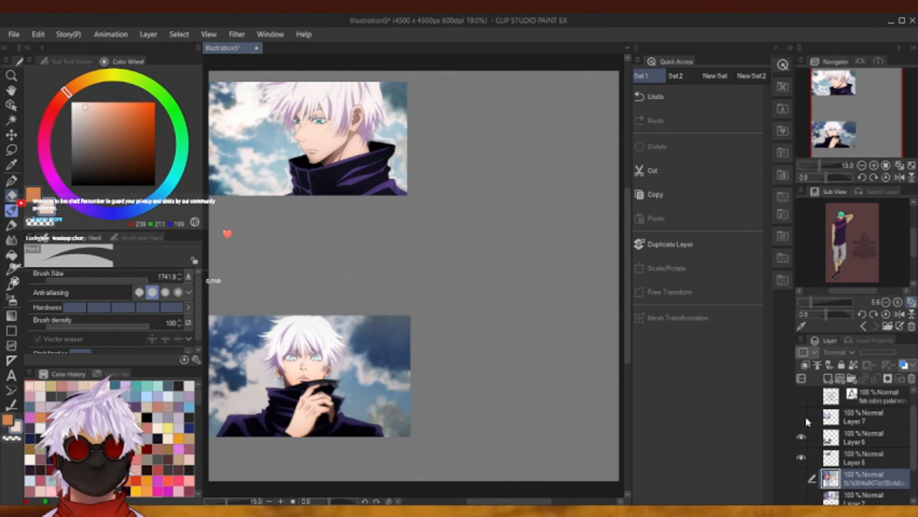
{"action": "left_click", "coordinate": [801, 417]}
Merge Layers 7 and 6 down into Layer 5.
{"action": "left_click", "coordinate": [843, 411]}
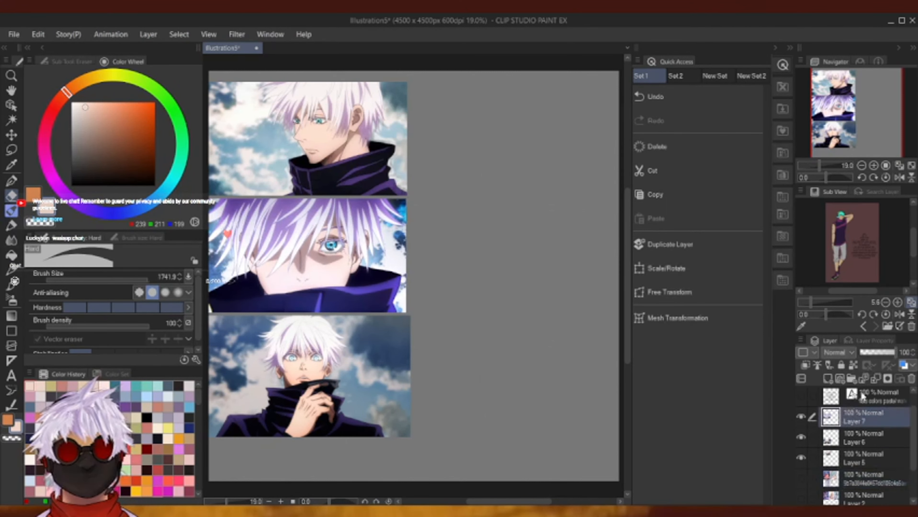
{"action": "left_click", "coordinate": [876, 378]}
{"action": "left_click", "coordinate": [875, 378]}
Show the style-notes text layer above the white-haired stills.
{"action": "left_click", "coordinate": [801, 395]}
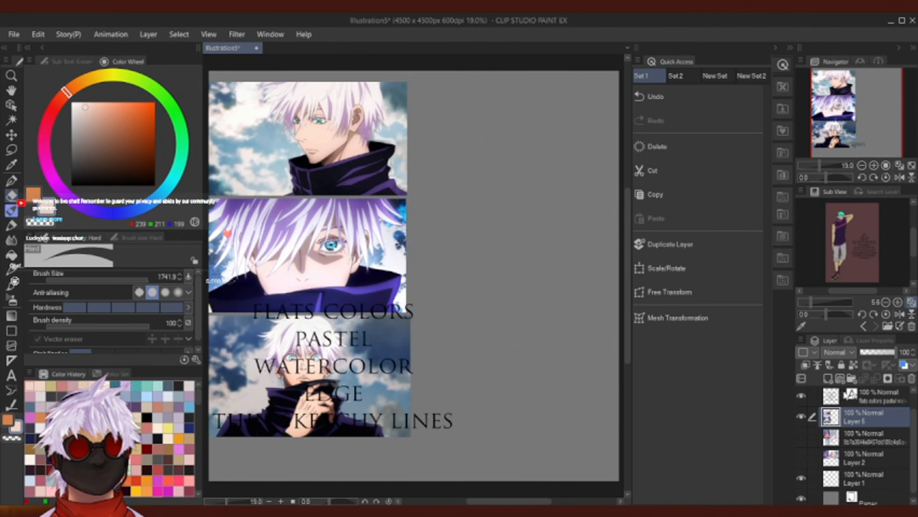
Move the style-notes text into the empty area beside the white-haired stills and scale it down to fit the canvas.
{"action": "left_click", "coordinate": [857, 401]}
{"action": "left_click", "coordinate": [725, 273]}
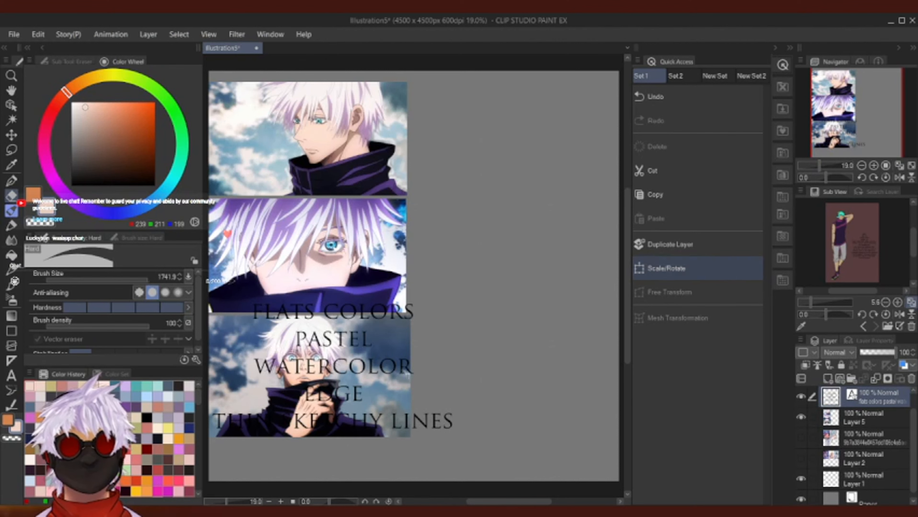
{"action": "left_click_drag", "start_coordinate": [358, 390], "coordinate": [541, 180]}
{"action": "left_click_drag", "start_coordinate": [853, 114], "coordinate": [868, 110]}
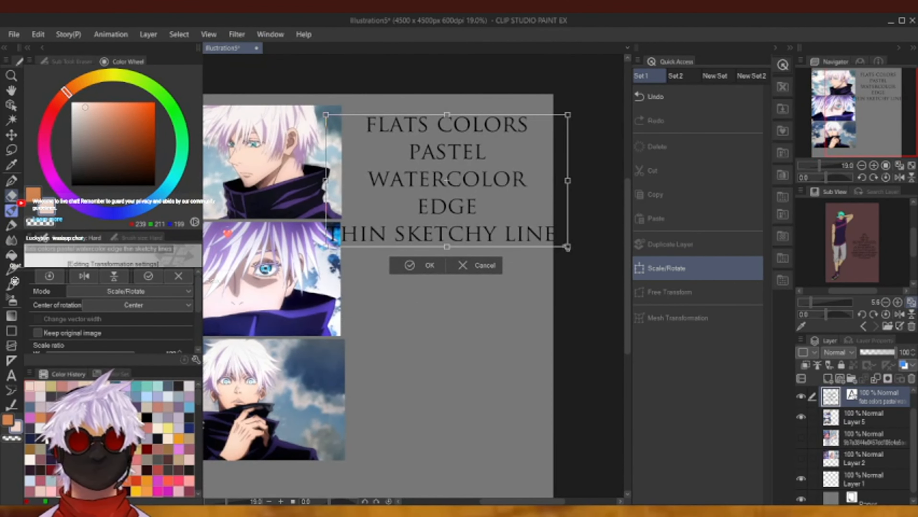
{"action": "left_click_drag", "start_coordinate": [567, 246], "coordinate": [517, 225]}
{"action": "left_click_drag", "start_coordinate": [478, 202], "coordinate": [504, 202]}
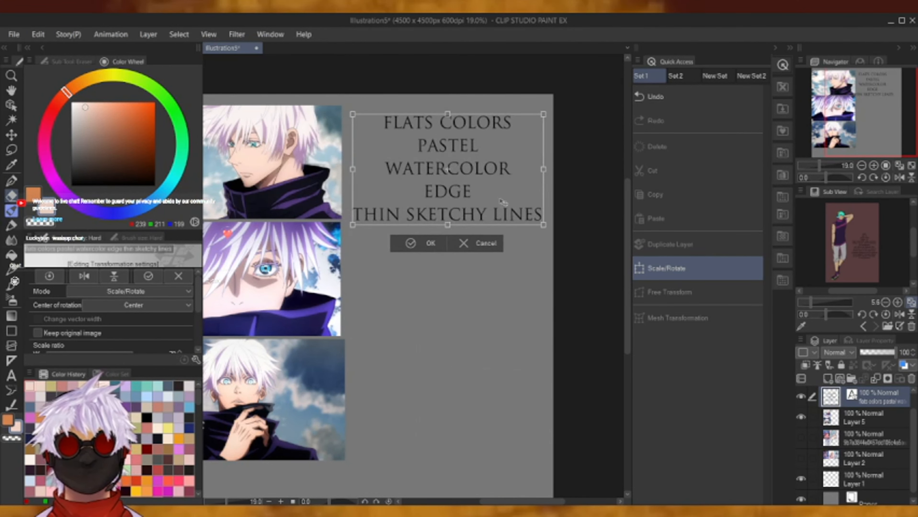
{"action": "left_click", "coordinate": [441, 240]}
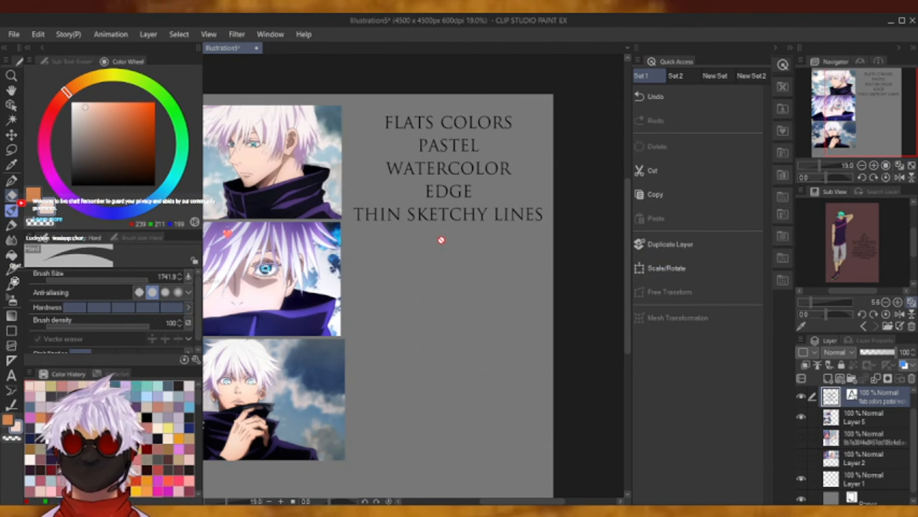
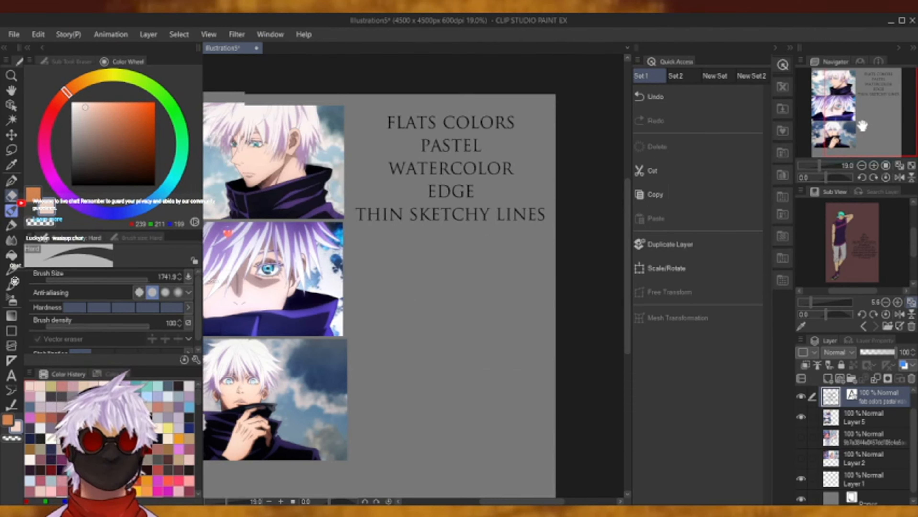
Check Layer 5 by switching its visibility, and show the merged illustrations layer beneath it.
{"action": "left_click", "coordinate": [805, 418]}
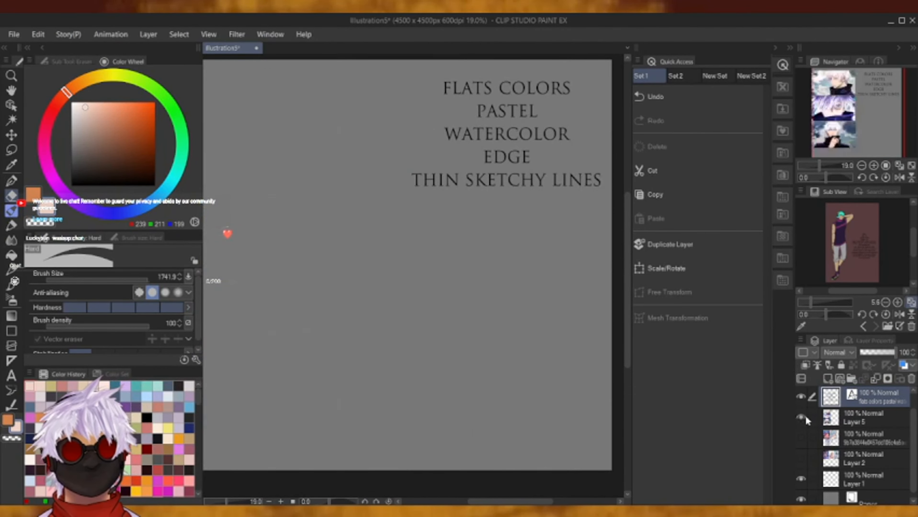
{"action": "left_click", "coordinate": [805, 416]}
{"action": "left_click", "coordinate": [810, 419]}
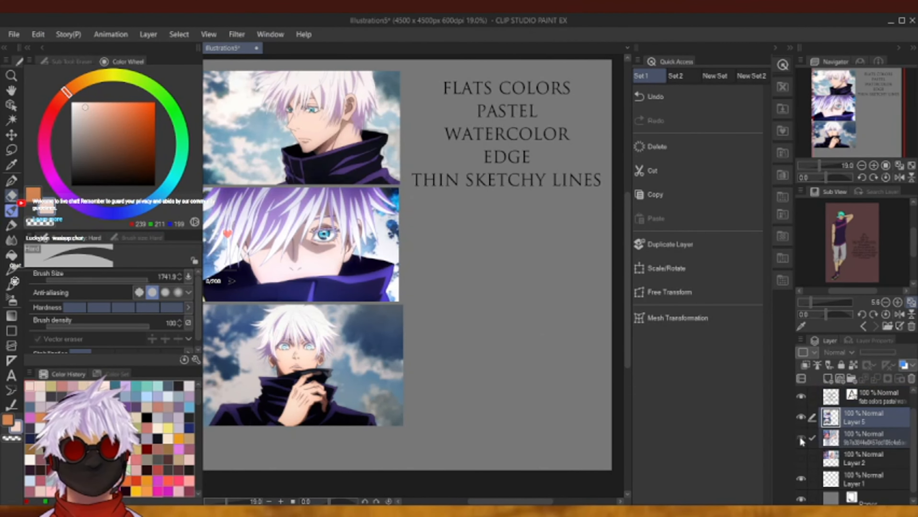
{"action": "left_click", "coordinate": [804, 436]}
Start scaling the merged illustrations layer, cancel it, and undo the text transformation and the merging of Layers 5, 6 and 7.
{"action": "left_click", "coordinate": [848, 435]}
{"action": "left_click", "coordinate": [706, 269]}
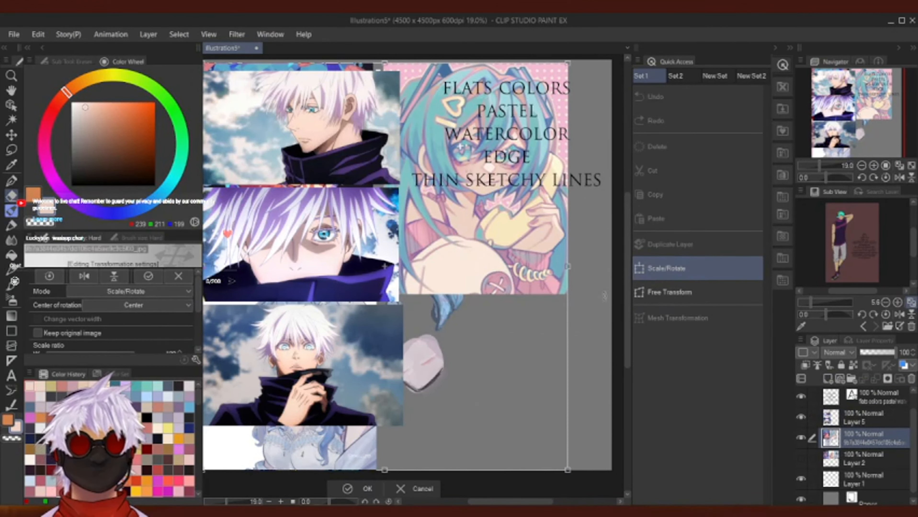
{"action": "left_click", "coordinate": [416, 488]}
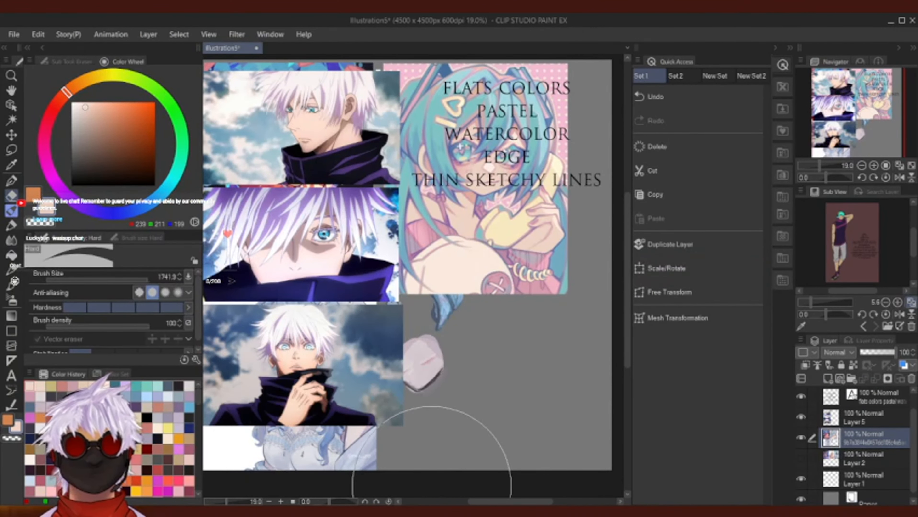
{"action": "left_click", "coordinate": [712, 99]}
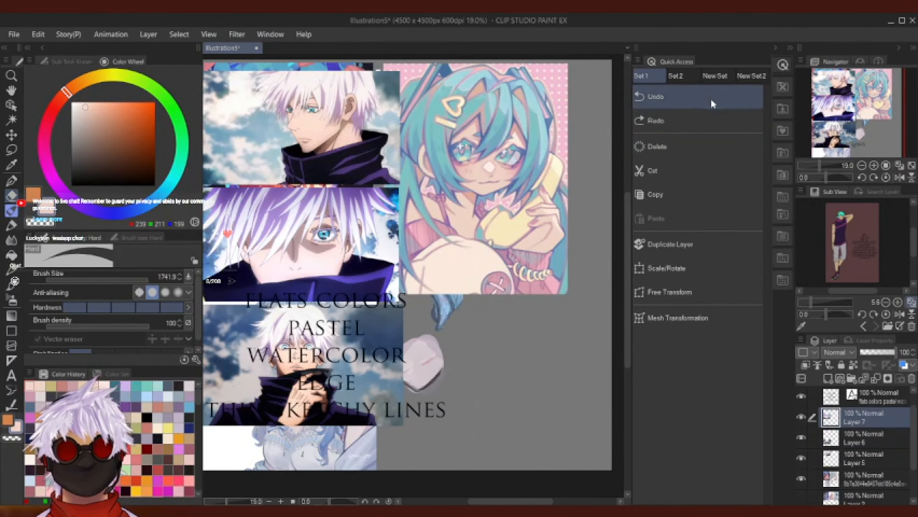
Hide Layer 5 and check the merged illustrations layer by switching its visibility.
{"action": "left_click", "coordinate": [800, 458]}
{"action": "left_click", "coordinate": [799, 479]}
{"action": "left_click", "coordinate": [799, 478]}
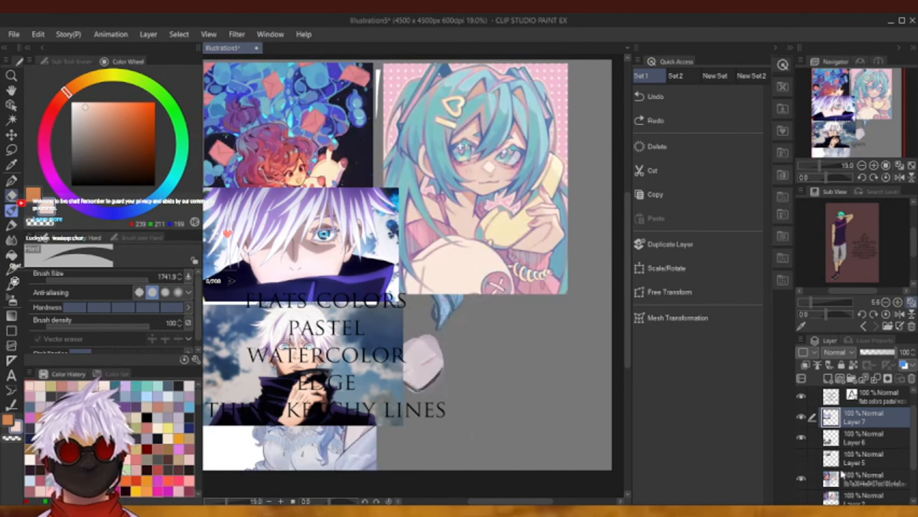
Choose the Rectangle selection tool and try to select the painted color samples on the merged illustrations layer.
{"action": "left_click", "coordinate": [842, 475]}
{"action": "left_click", "coordinate": [11, 149]}
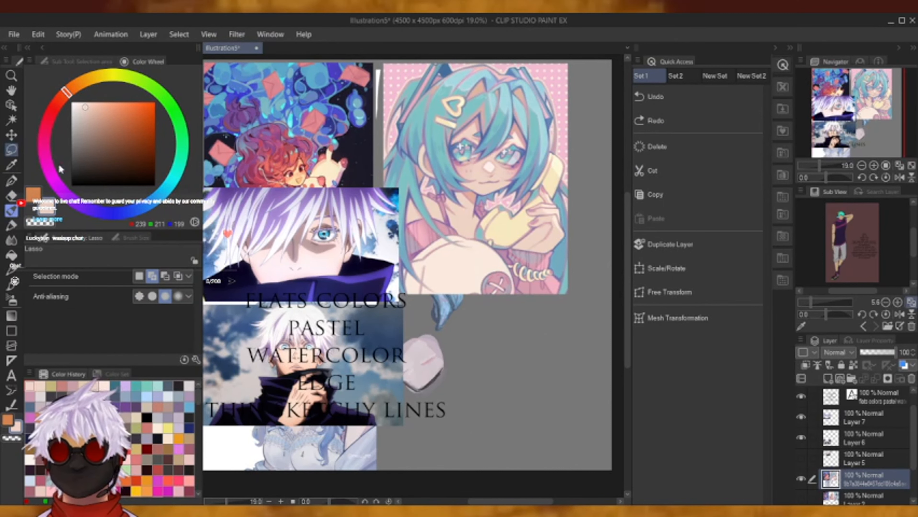
{"action": "left_click", "coordinate": [72, 62]}
{"action": "left_click", "coordinate": [97, 100]}
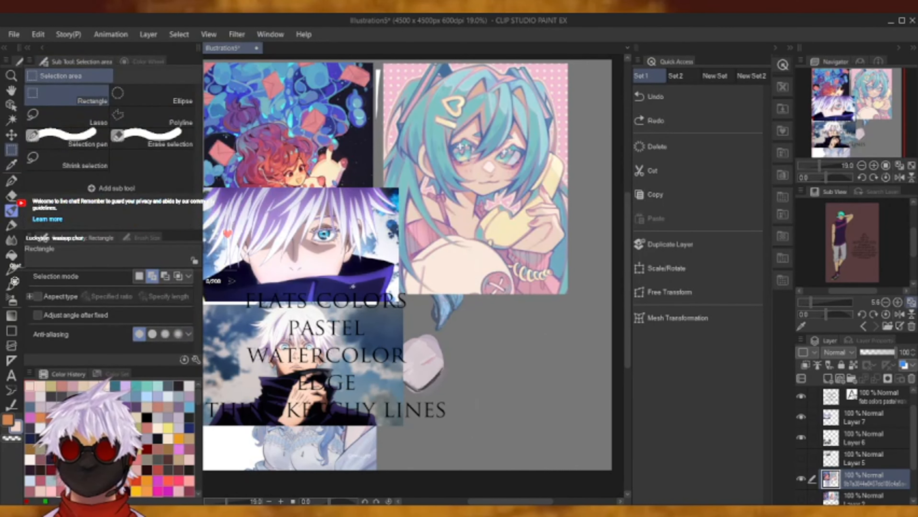
{"action": "mouse_move", "coordinate": [342, 269]}
{"action": "left_mouse_down"}
{"action": "mouse_move", "coordinate": [380, 286]}
{"action": "mouse_move", "coordinate": [520, 458]}
{"action": "left_mouse_up"}
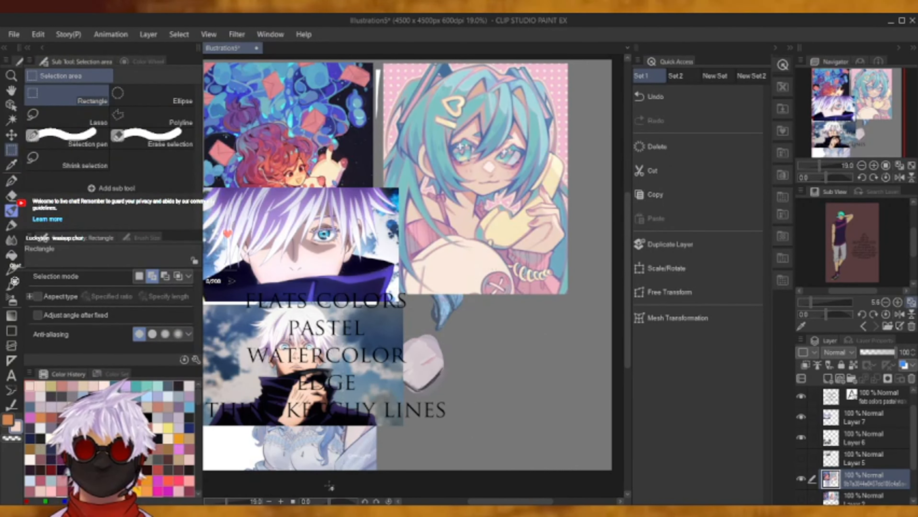
Combine the white-haired stills on Layers 7 and 6 with Layer 5, and hide the combined layer.
{"action": "left_click", "coordinate": [840, 420]}
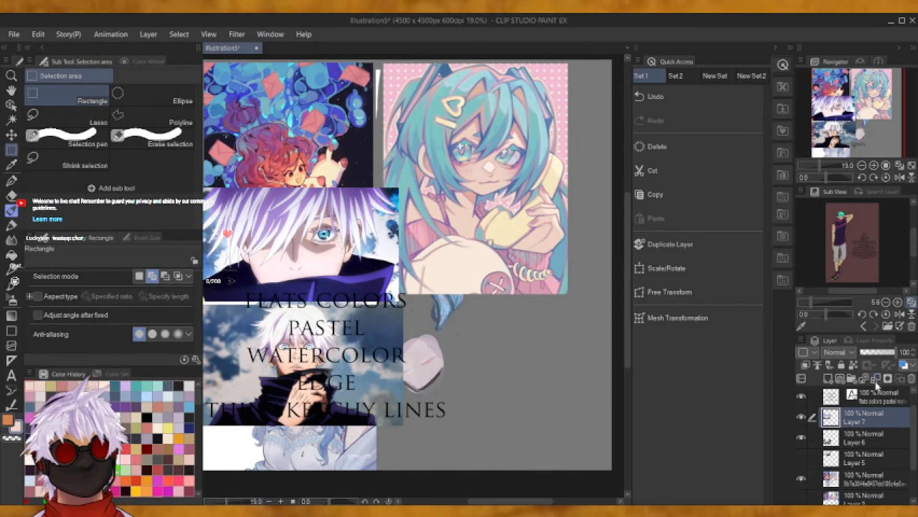
{"action": "left_click", "coordinate": [876, 383]}
{"action": "left_click", "coordinate": [801, 438]}
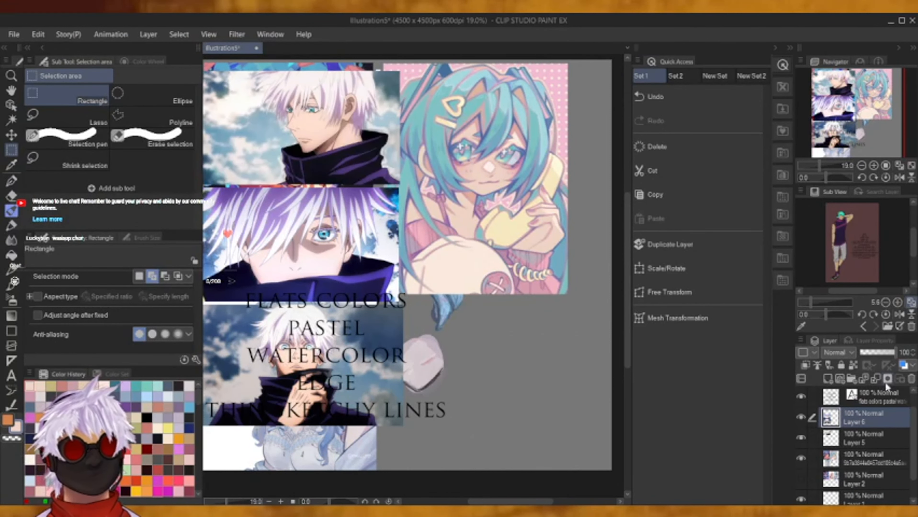
{"action": "left_click", "coordinate": [876, 380]}
{"action": "left_click", "coordinate": [801, 420]}
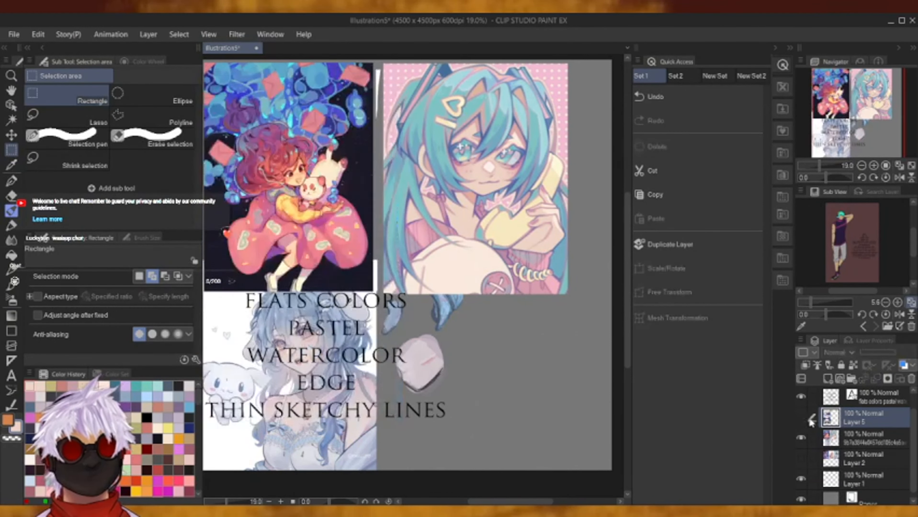
Delete the painted color samples below the teal-haired illustration from the merged illustrations layer using a rectangular selection.
{"action": "left_click", "coordinate": [839, 442]}
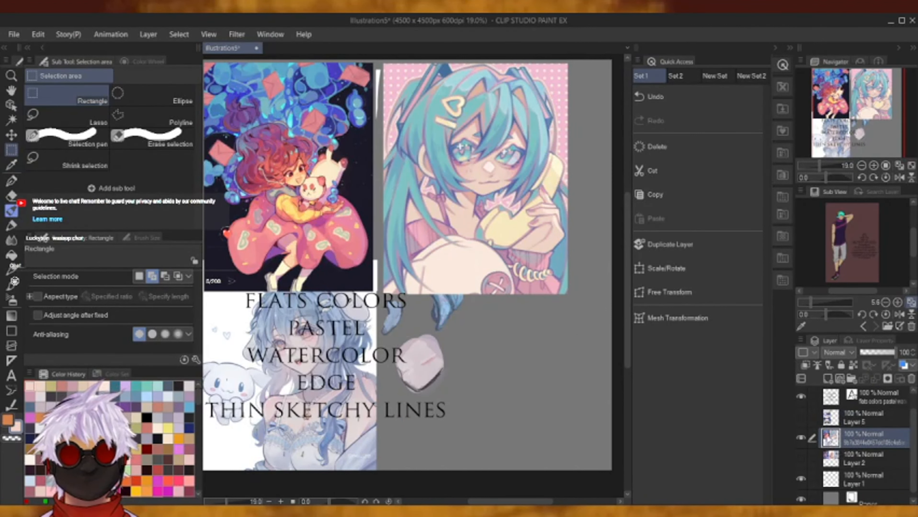
{"action": "left_click_drag", "start_coordinate": [381, 294], "coordinate": [507, 433]}
{"action": "left_click", "coordinate": [440, 452]}
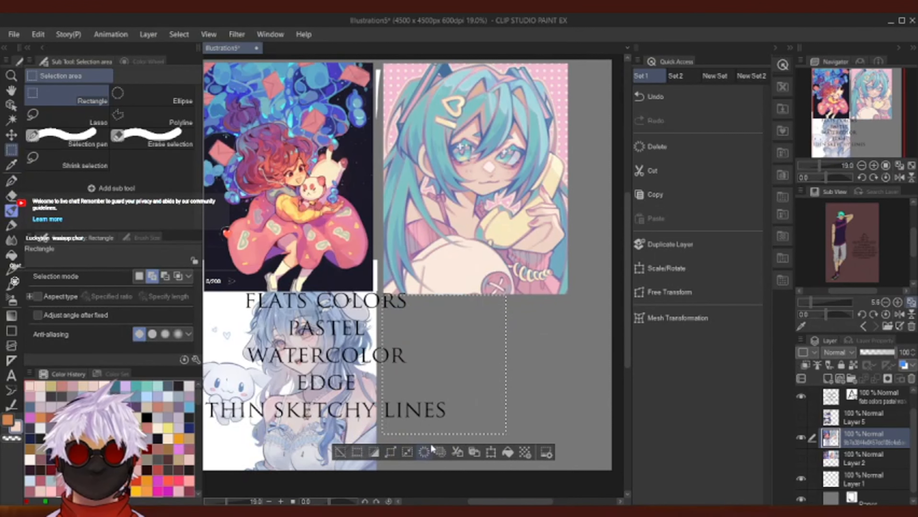
Clear the selection and scale the merged layer of three illustrations down into the upper-left corner of the canvas.
{"action": "left_click", "coordinate": [339, 453]}
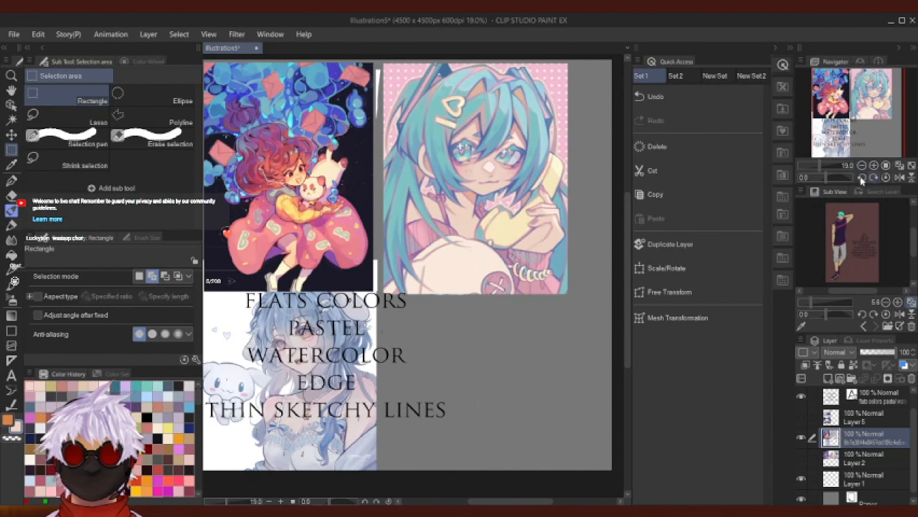
{"action": "left_click_drag", "start_coordinate": [864, 134], "coordinate": [854, 139]}
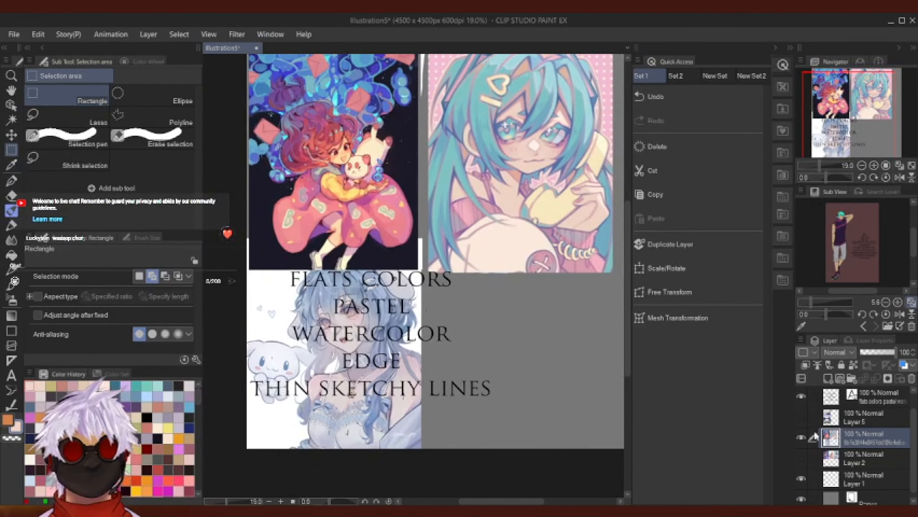
{"action": "left_click", "coordinate": [719, 269]}
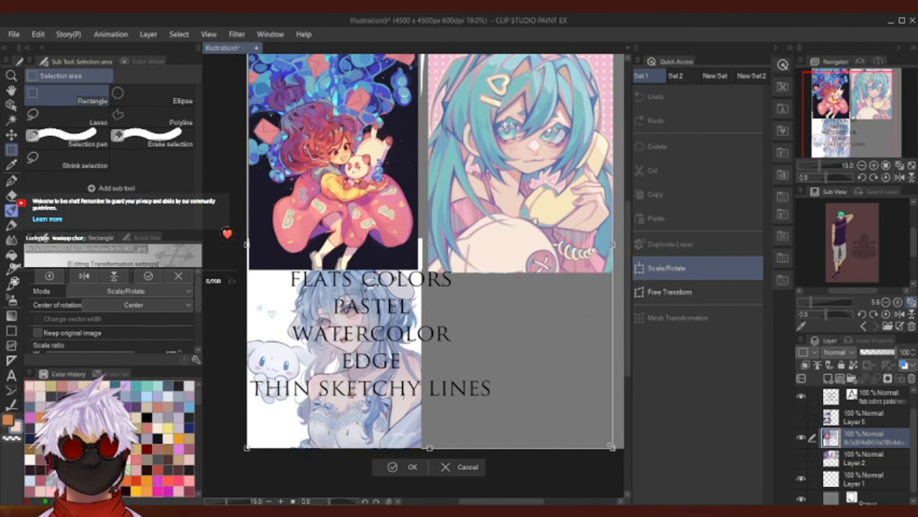
{"action": "left_click_drag", "start_coordinate": [610, 447], "coordinate": [411, 225]}
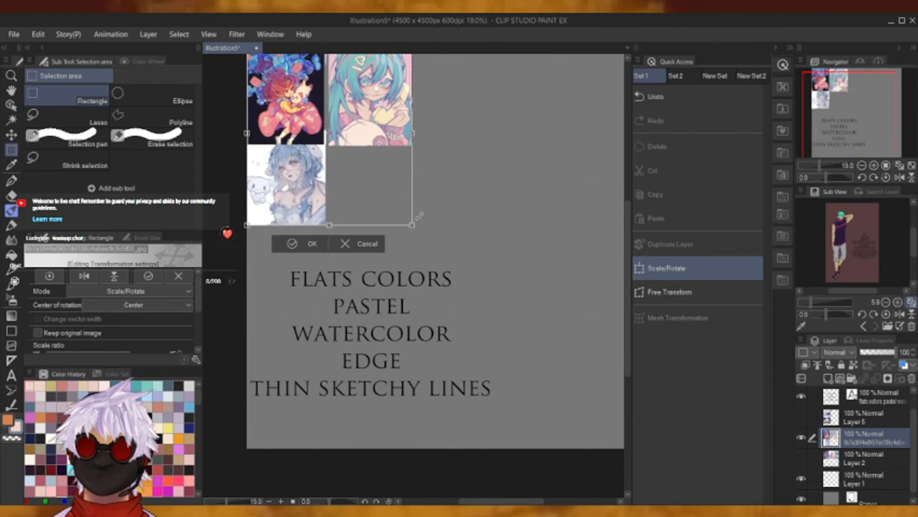
{"action": "left_click", "coordinate": [310, 244]}
{"action": "left_click_drag", "start_coordinate": [868, 139], "coordinate": [866, 154]}
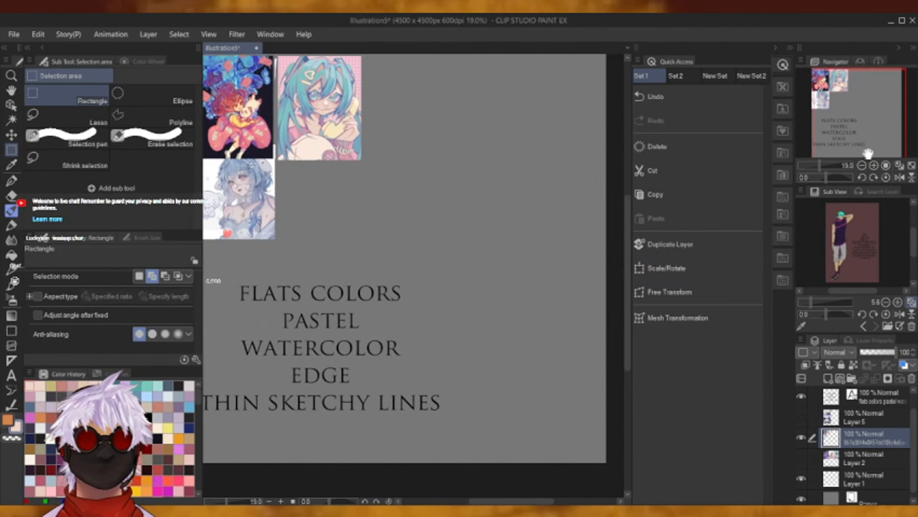
Scale down the style notes text starting with "FLATS COLORS" and move it to the upper-right corner of the canvas.
{"action": "left_click", "coordinate": [878, 398]}
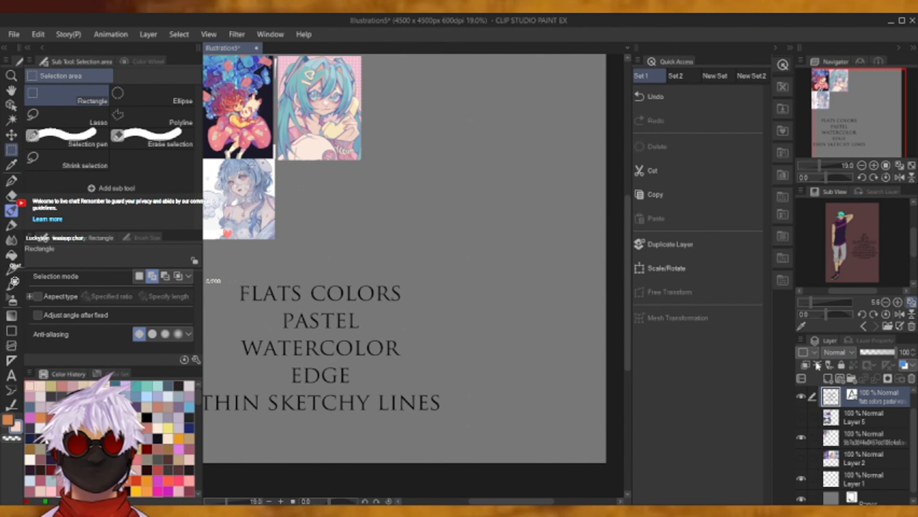
{"action": "left_click", "coordinate": [726, 268]}
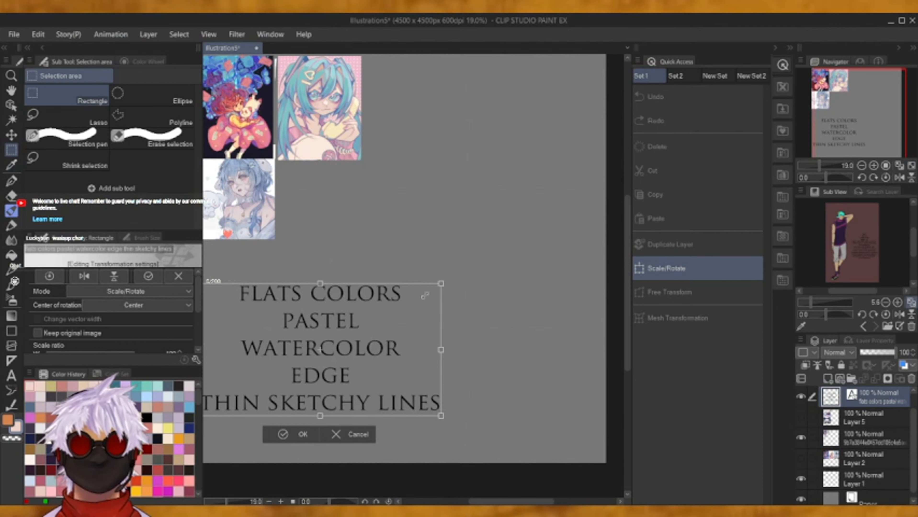
{"action": "left_click_drag", "start_coordinate": [425, 295], "coordinate": [351, 358]}
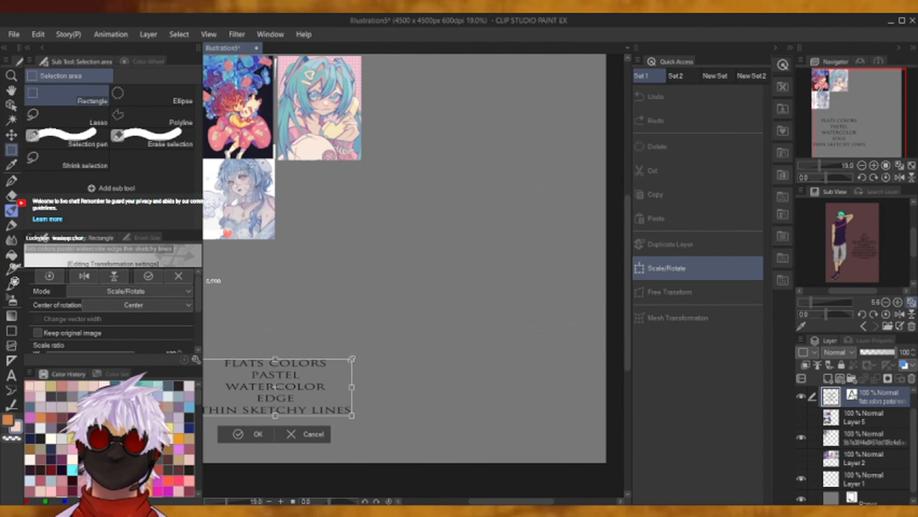
{"action": "left_click_drag", "start_coordinate": [266, 372], "coordinate": [502, 112]}
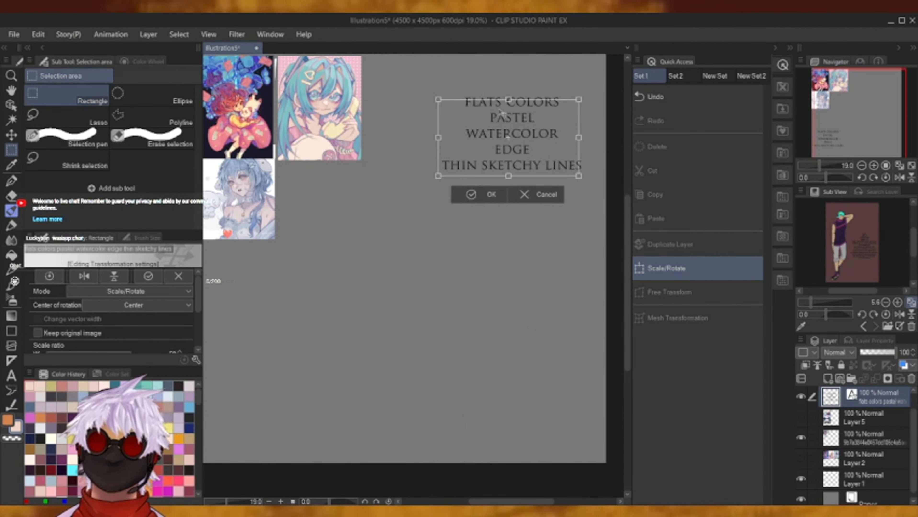
{"action": "left_click_drag", "start_coordinate": [532, 151], "coordinate": [548, 108]}
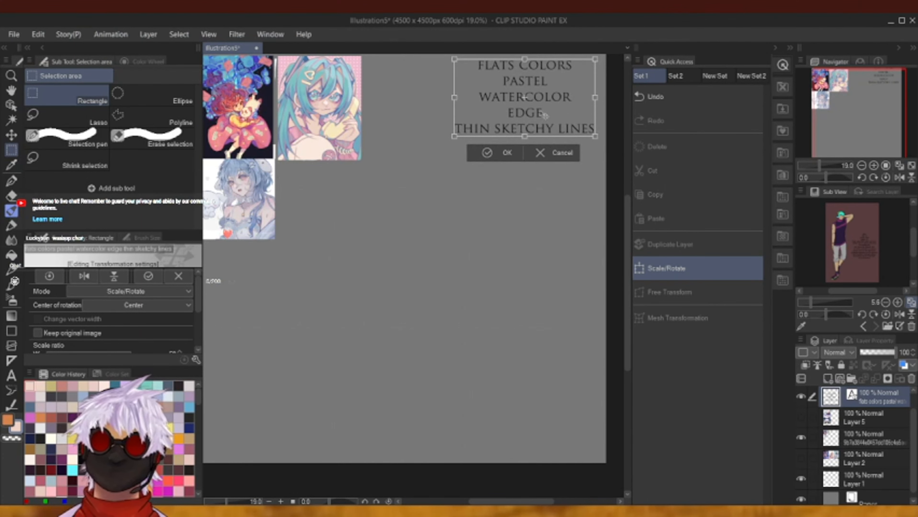
{"action": "left_click", "coordinate": [502, 156]}
Show Layer 5, scale its three white-haired stills down and place them in the lower middle of the canvas.
{"action": "left_click", "coordinate": [801, 417]}
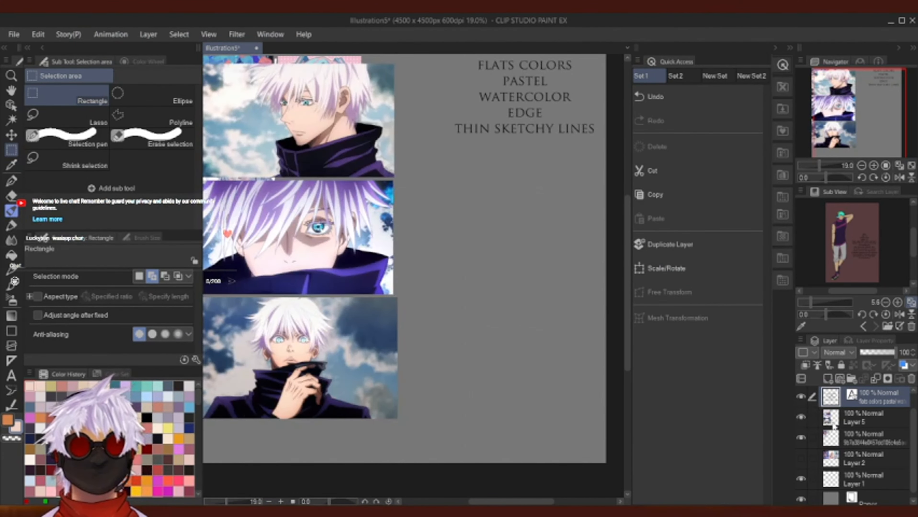
{"action": "left_click", "coordinate": [832, 423]}
{"action": "left_click", "coordinate": [665, 269]}
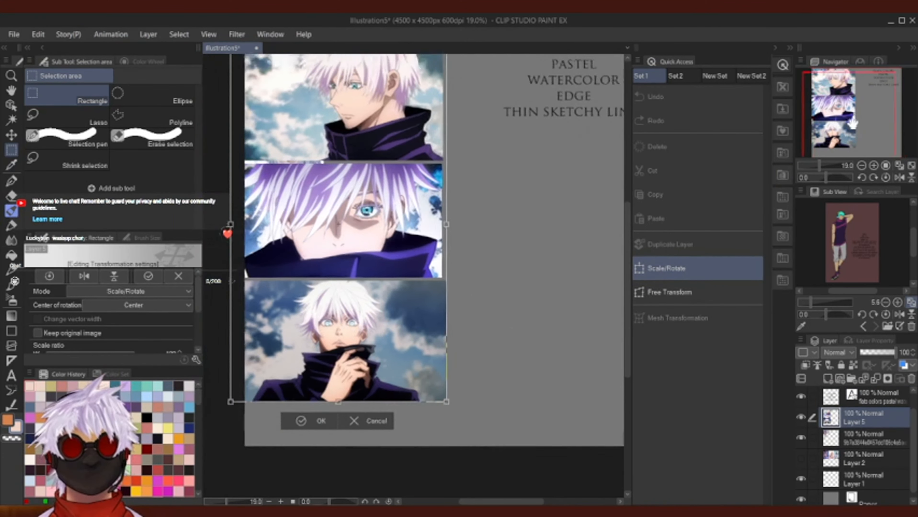
{"action": "left_click", "coordinate": [861, 166]}
{"action": "left_click_drag", "start_coordinate": [862, 137], "coordinate": [871, 129]}
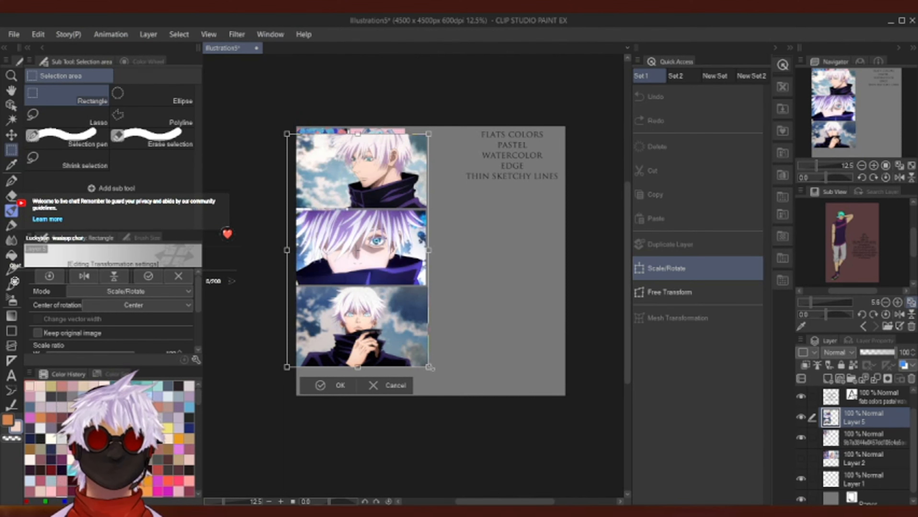
{"action": "left_click_drag", "start_coordinate": [430, 368], "coordinate": [343, 226]}
{"action": "left_click_drag", "start_coordinate": [324, 181], "coordinate": [323, 354]}
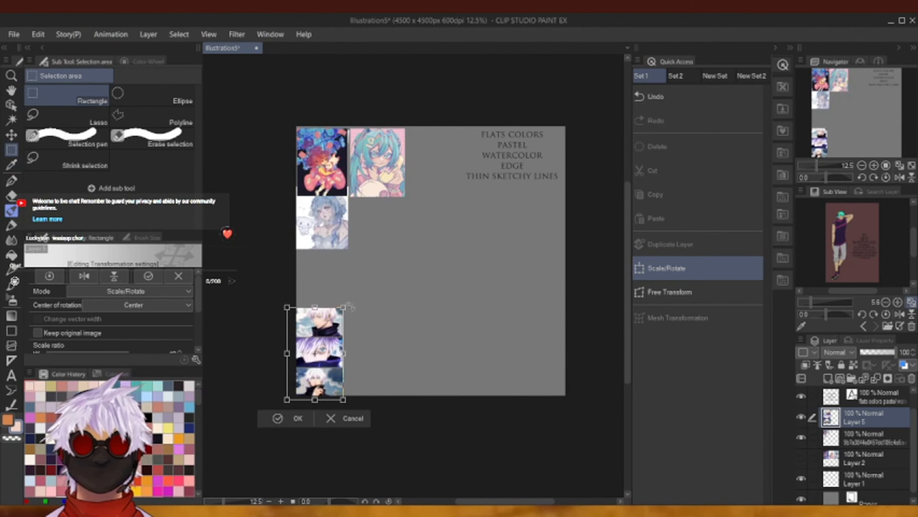
{"action": "left_click_drag", "start_coordinate": [343, 307], "coordinate": [392, 226]}
{"action": "left_click_drag", "start_coordinate": [342, 339], "coordinate": [412, 325]}
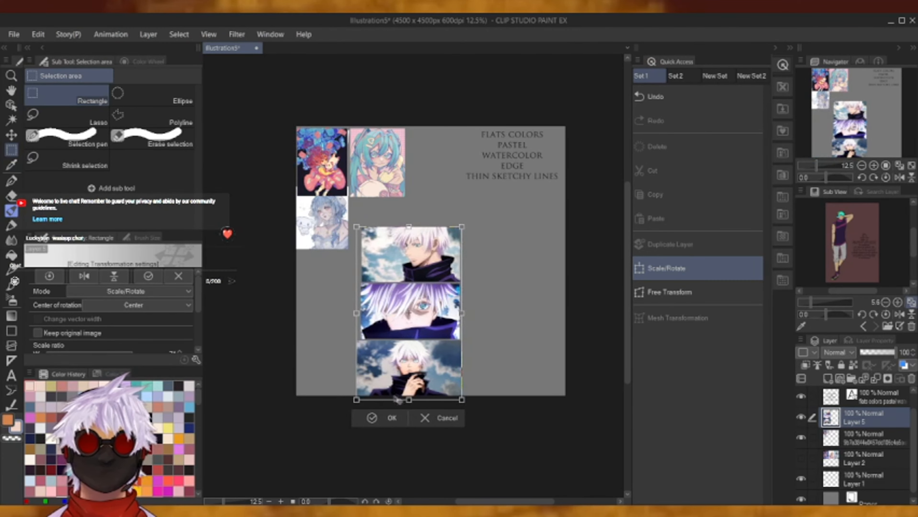
{"action": "left_click", "coordinate": [393, 419]}
Examine the resized white-haired stills up close to check their image quality.
{"action": "left_click", "coordinate": [873, 166]}
{"action": "left_click", "coordinate": [874, 166]}
{"action": "left_click", "coordinate": [874, 166]}
{"action": "left_click", "coordinate": [874, 166]}
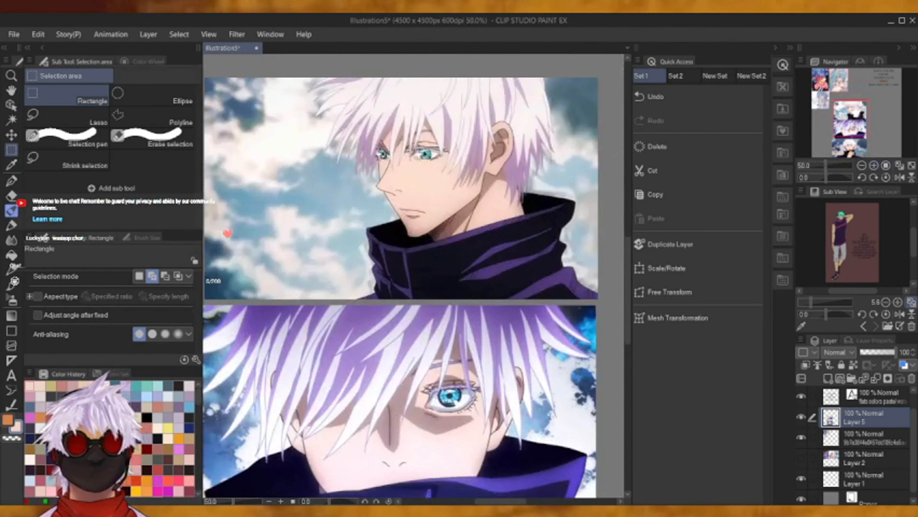
{"action": "left_click_drag", "start_coordinate": [854, 113], "coordinate": [868, 140]}
{"action": "left_click", "coordinate": [861, 165]}
{"action": "left_click", "coordinate": [861, 165]}
{"action": "left_click", "coordinate": [861, 165]}
{"action": "left_click", "coordinate": [862, 165]}
{"action": "left_click", "coordinate": [873, 165]}
{"action": "left_click", "coordinate": [874, 165]}
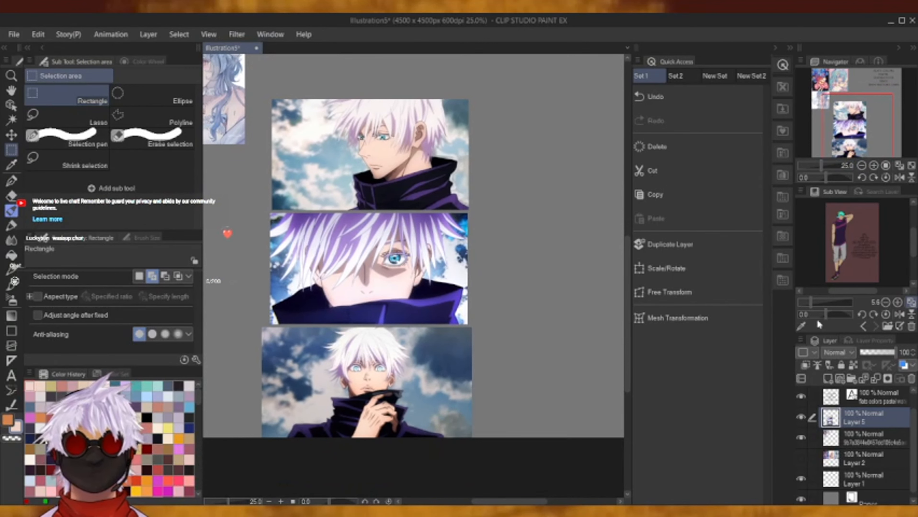
Move the white-haired stills on Layer 5 to the lower-right corner of the canvas.
{"action": "left_click", "coordinate": [899, 165]}
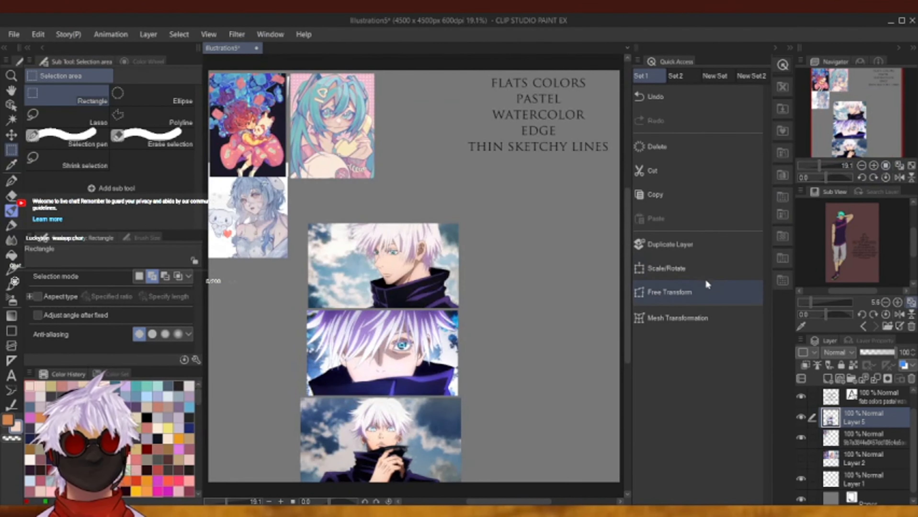
{"action": "left_click", "coordinate": [706, 289]}
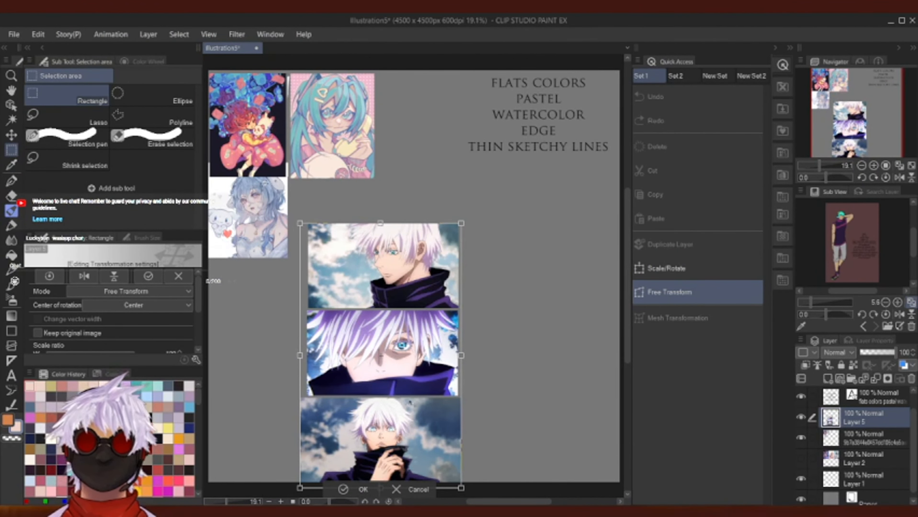
{"action": "left_click_drag", "start_coordinate": [411, 394], "coordinate": [574, 394]}
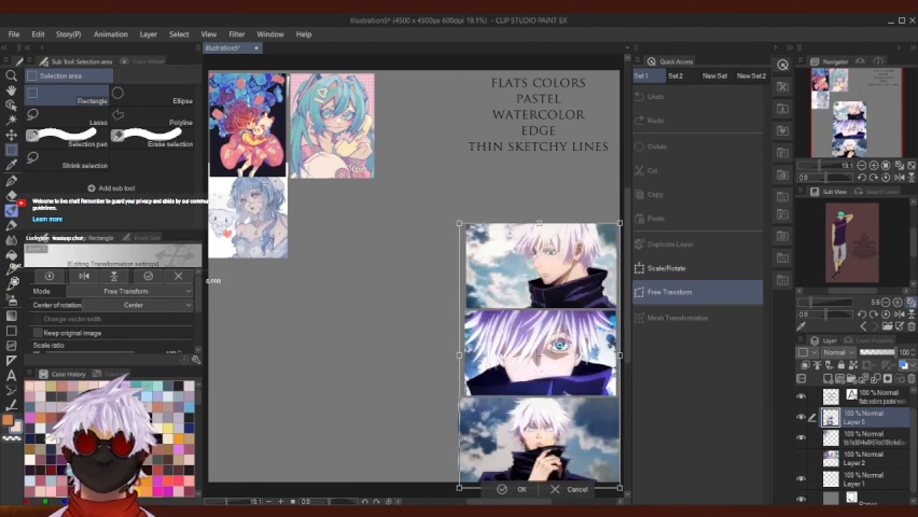
{"action": "left_click", "coordinate": [510, 488]}
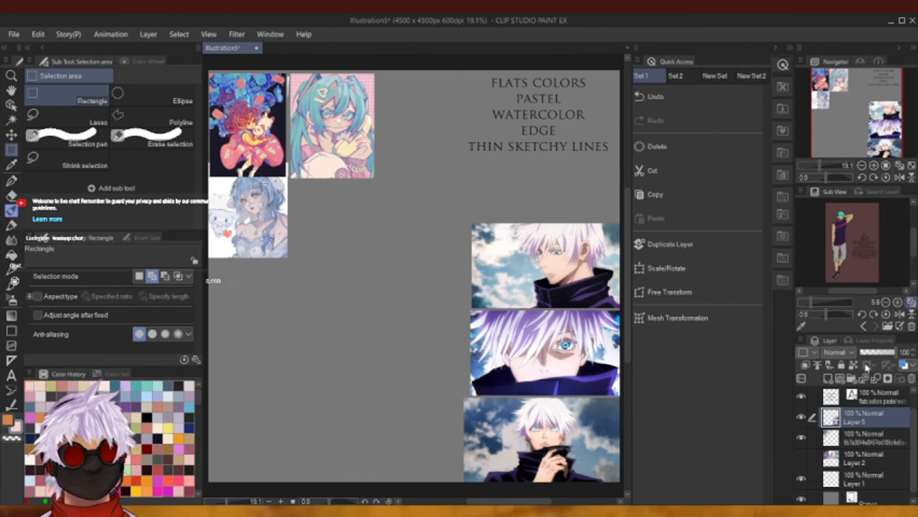
Show Layer 2, scale its three illustrations down and move them to the lower-left corner of the canvas.
{"action": "left_click", "coordinate": [800, 459]}
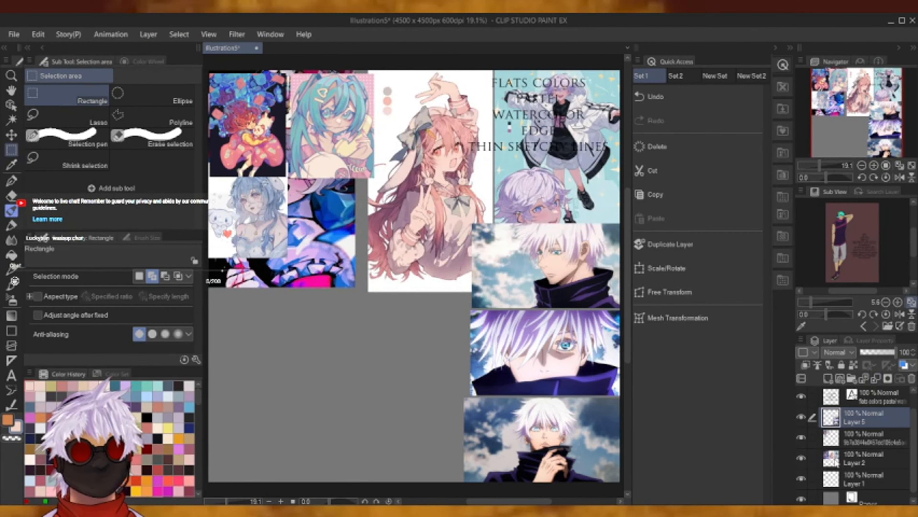
{"action": "left_click", "coordinate": [831, 457]}
{"action": "left_click", "coordinate": [701, 268]}
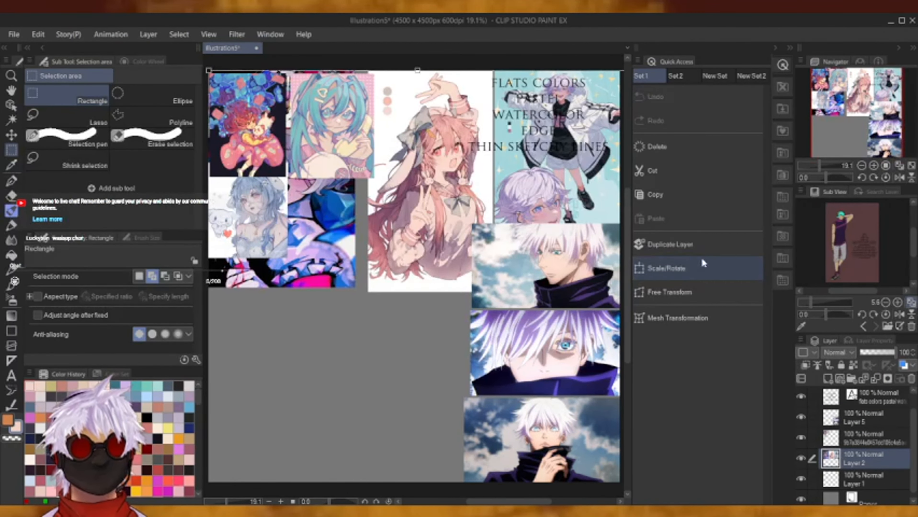
{"action": "left_click", "coordinate": [861, 165]}
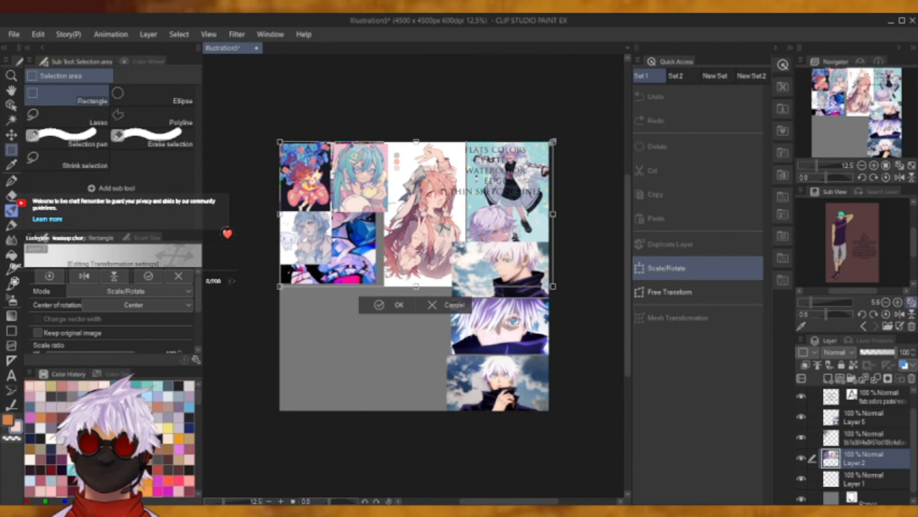
{"action": "left_click_drag", "start_coordinate": [552, 142], "coordinate": [401, 222]}
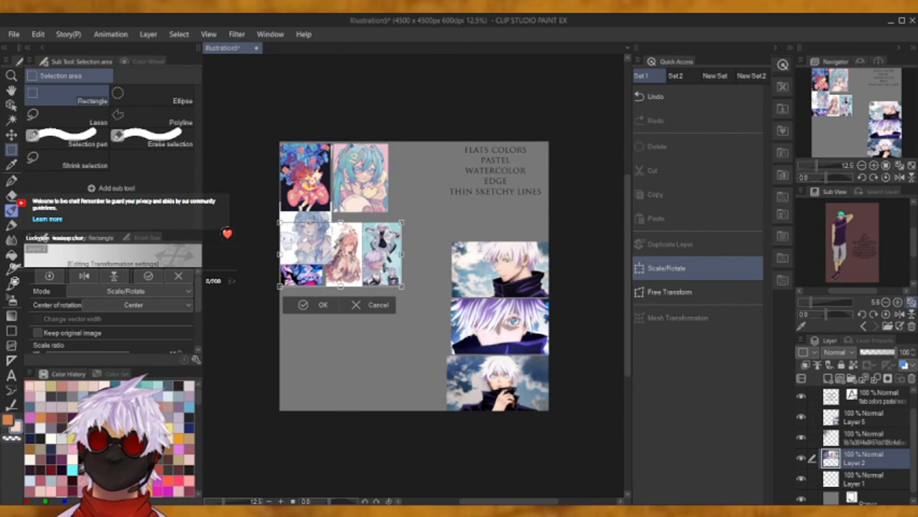
{"action": "left_click_drag", "start_coordinate": [375, 261], "coordinate": [374, 387]}
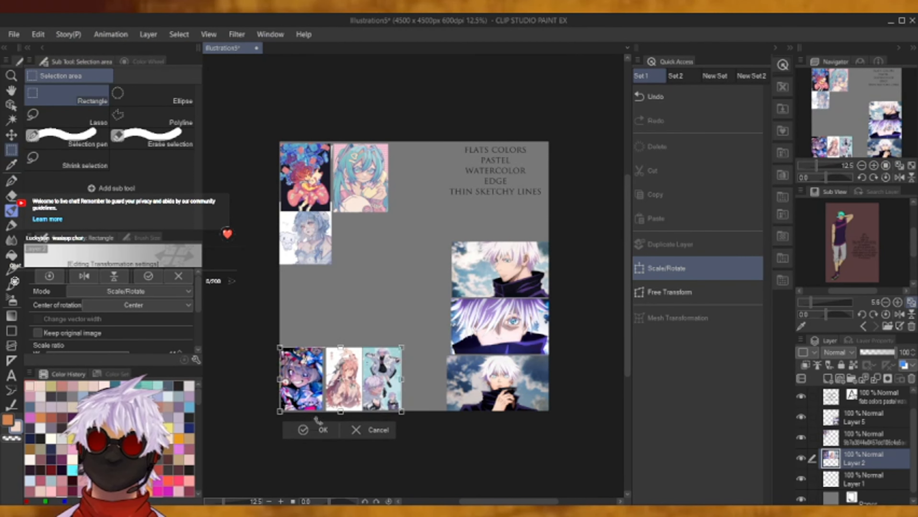
{"action": "left_click", "coordinate": [322, 430]}
Reorder the text layer below Layer 5 and merge it with the upper-left illustrations layer and Layer 2.
{"action": "left_click", "coordinate": [873, 165]}
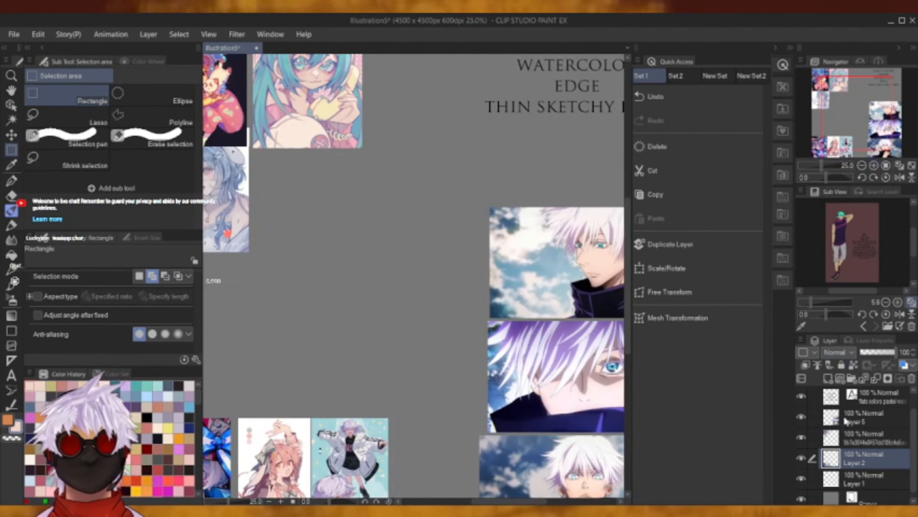
{"action": "left_click", "coordinate": [873, 398]}
{"action": "left_click", "coordinate": [873, 380]}
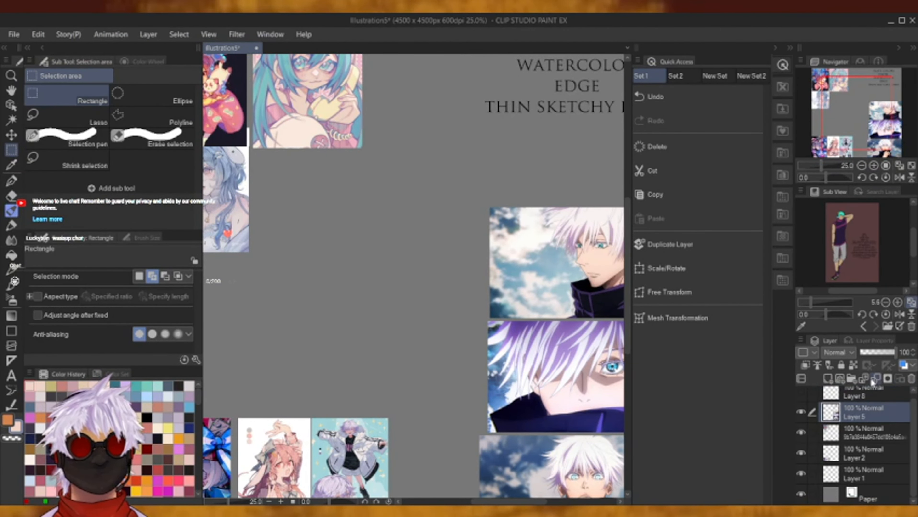
{"action": "left_click", "coordinate": [704, 103]}
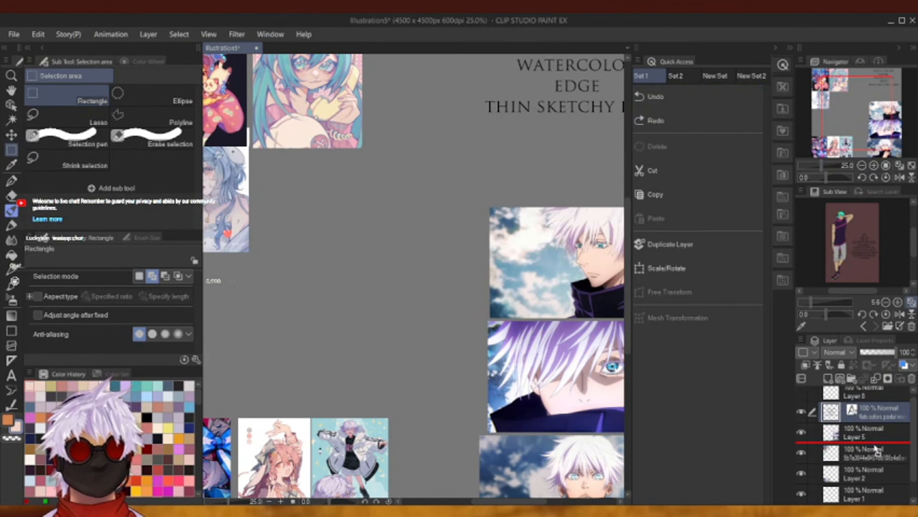
{"action": "left_click", "coordinate": [873, 378]}
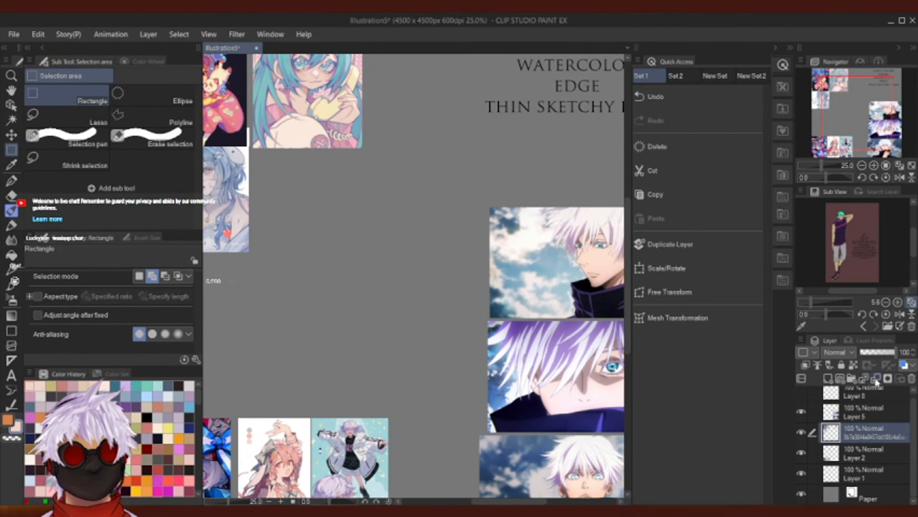
{"action": "left_click", "coordinate": [874, 377]}
Make Layer 5 the active layer and hide the merged Layer 2 after checking its contents through its visibility.
{"action": "left_click", "coordinate": [801, 416]}
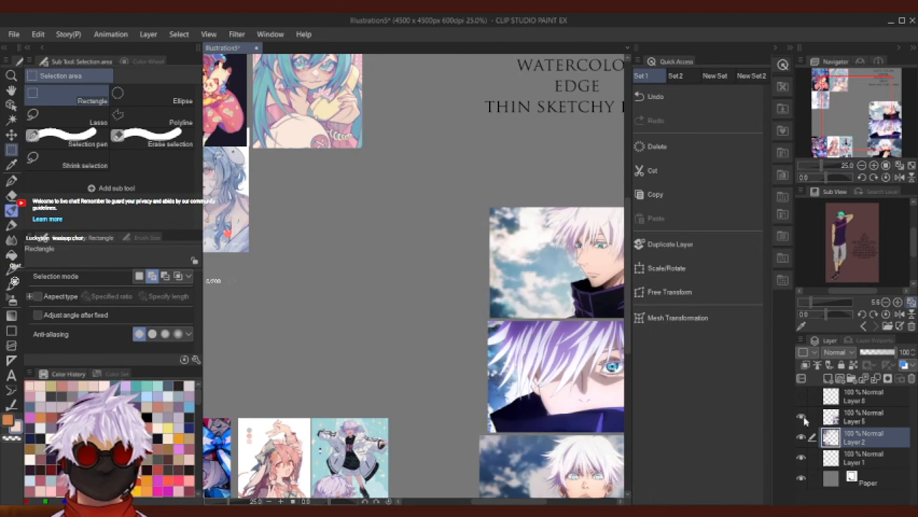
{"action": "left_click", "coordinate": [802, 437]}
{"action": "left_click", "coordinate": [840, 418]}
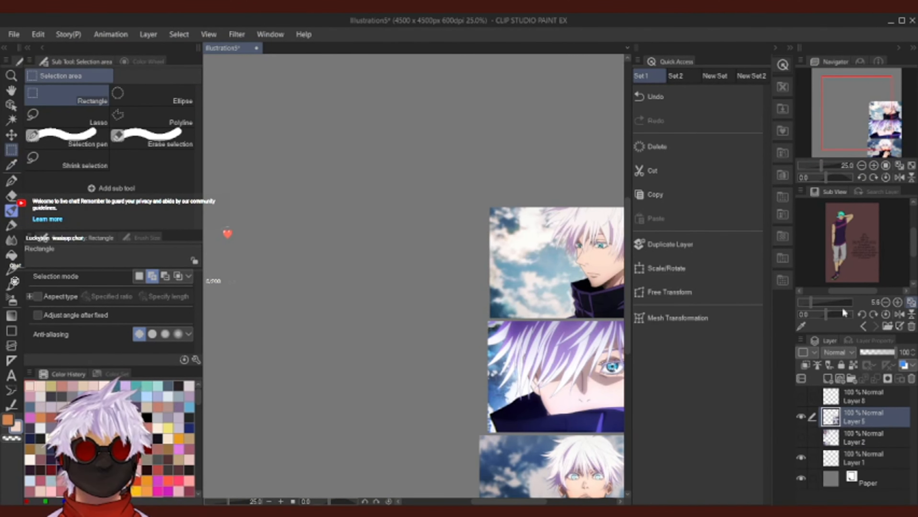
{"action": "left_click", "coordinate": [861, 166]}
{"action": "left_click", "coordinate": [873, 166]}
{"action": "left_click_drag", "start_coordinate": [864, 138], "coordinate": [863, 151]}
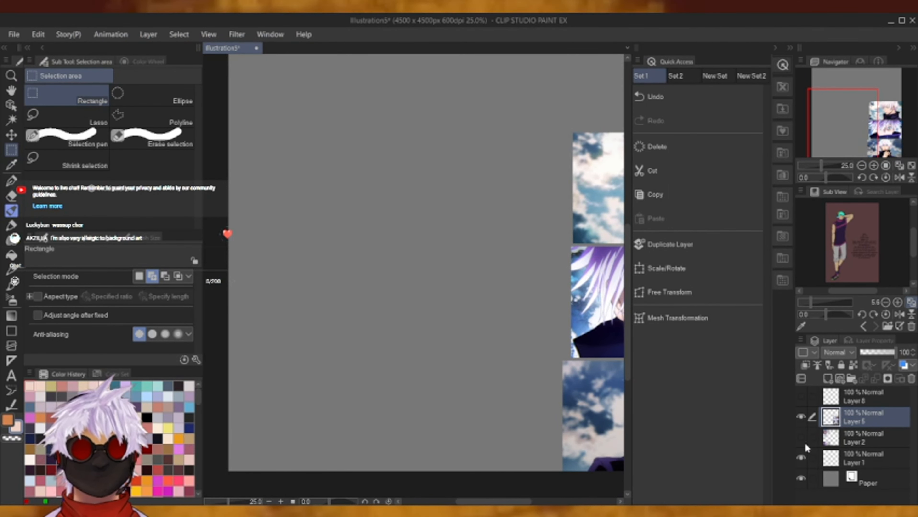
{"action": "left_click", "coordinate": [801, 437]}
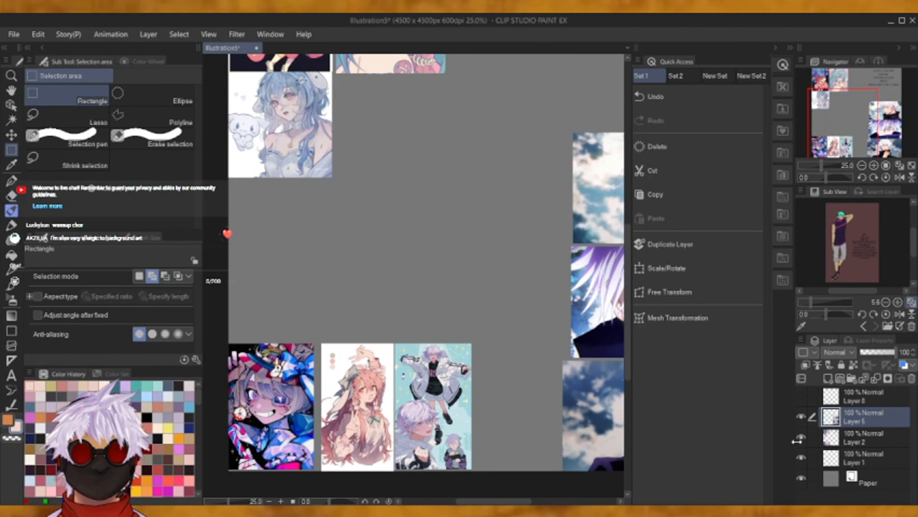
{"action": "left_click", "coordinate": [801, 438]}
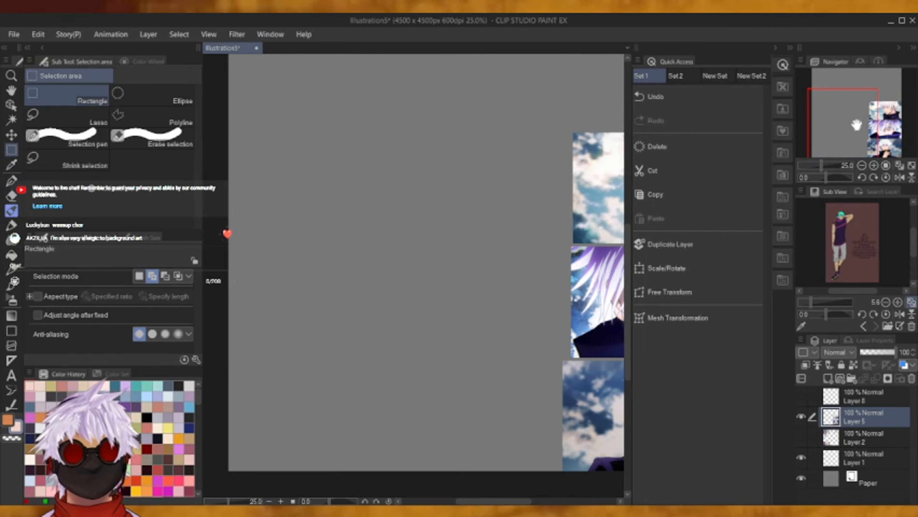
Choose the SOL decoration brush with black as the drawing colour and set its brush size to 10.
{"action": "mouse_move", "coordinate": [856, 125]}
{"action": "left_mouse_down"}
{"action": "mouse_move", "coordinate": [872, 126]}
{"action": "mouse_move", "coordinate": [863, 131]}
{"action": "left_mouse_up"}
{"action": "left_click", "coordinate": [11, 180]}
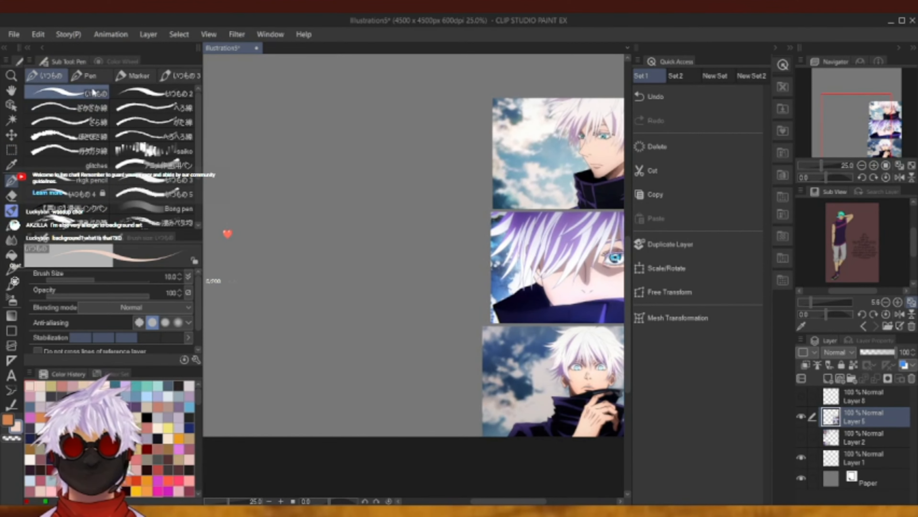
{"action": "left_click", "coordinate": [11, 222]}
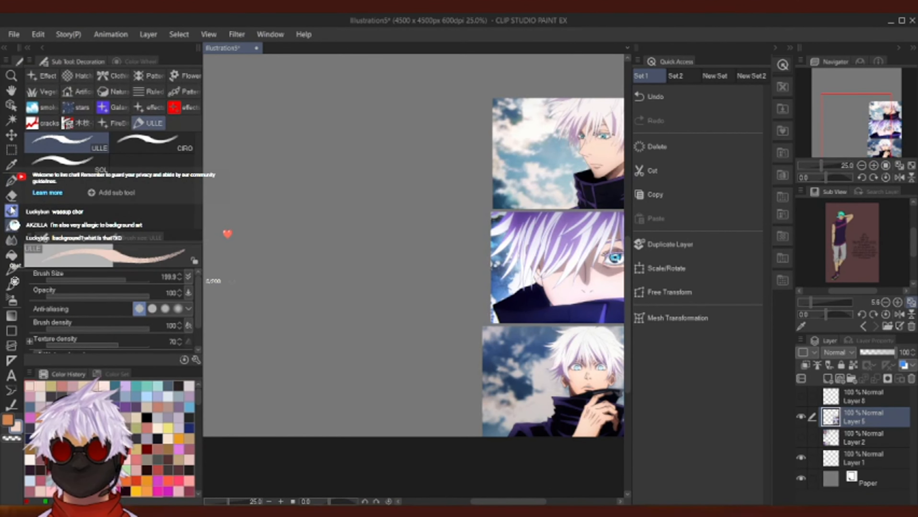
{"action": "left_click", "coordinate": [131, 60]}
{"action": "left_click", "coordinate": [86, 58]}
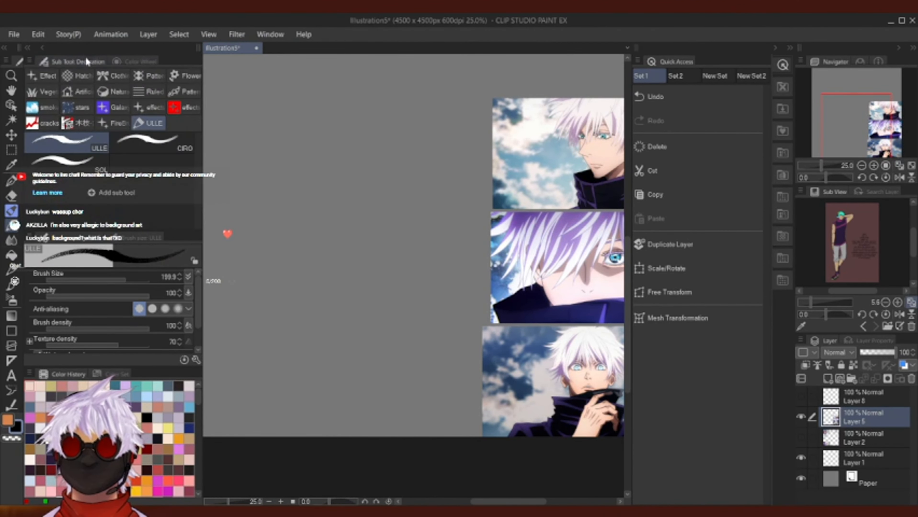
{"action": "left_click", "coordinate": [84, 163]}
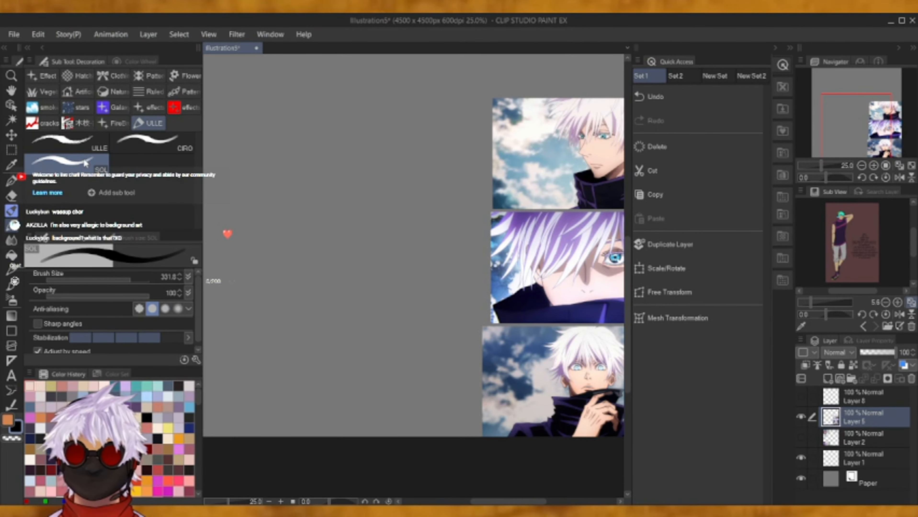
{"action": "left_click_drag", "start_coordinate": [863, 120], "coordinate": [842, 103]}
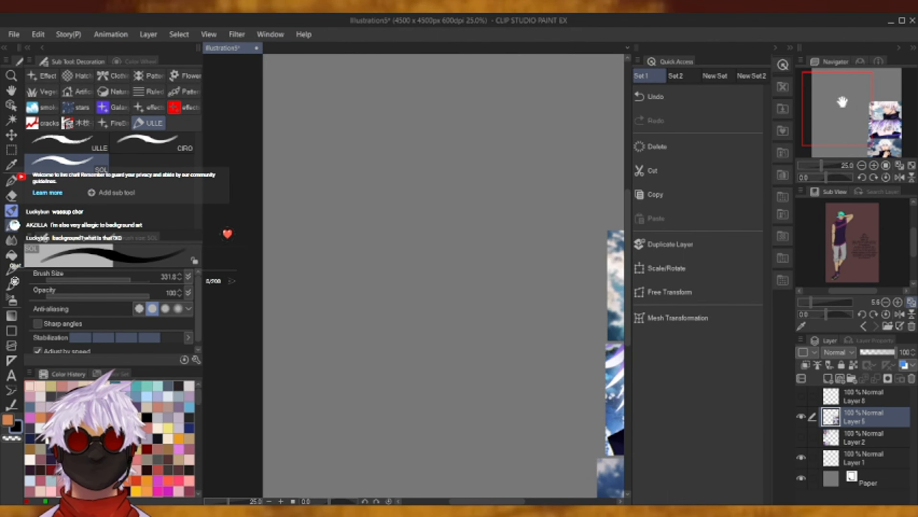
{"action": "left_click", "coordinate": [113, 238]}
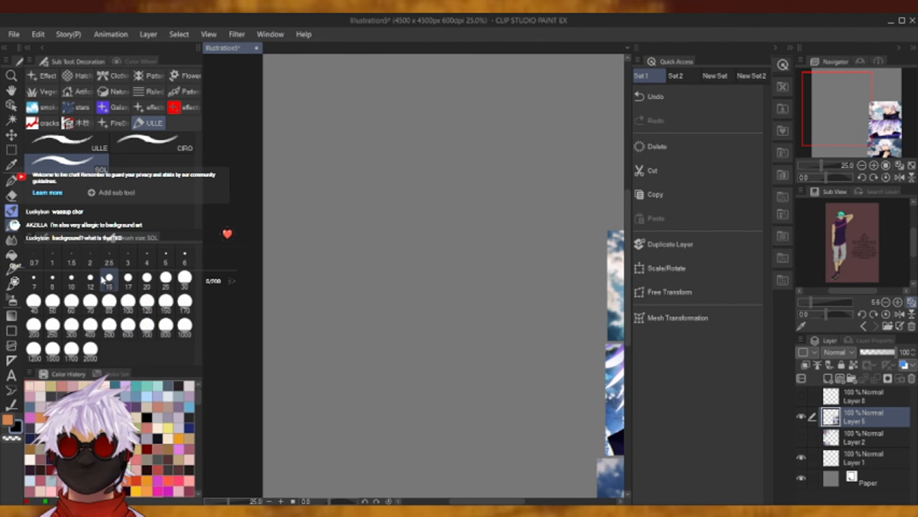
{"action": "left_click", "coordinate": [71, 279]}
{"action": "left_click", "coordinate": [68, 238]}
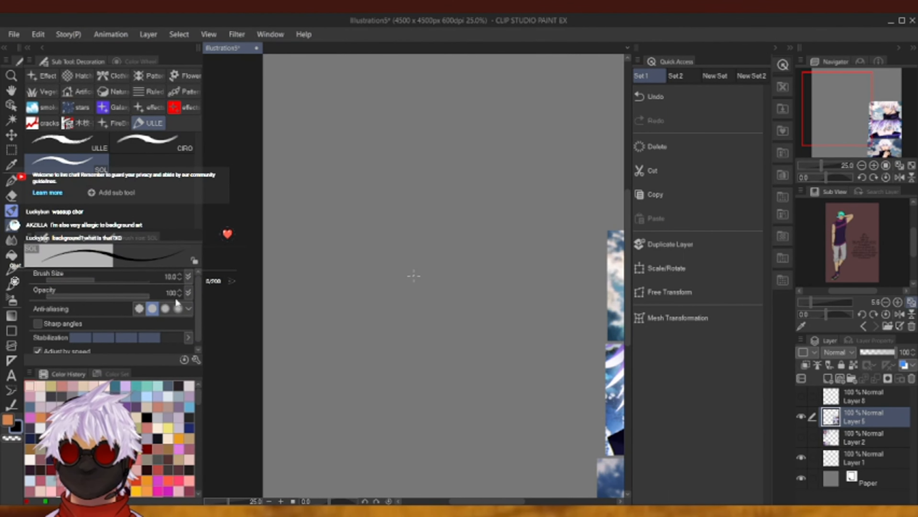
{"action": "scroll", "coordinate": [196, 308], "scroll_direction": "down", "scroll_amount": 1}
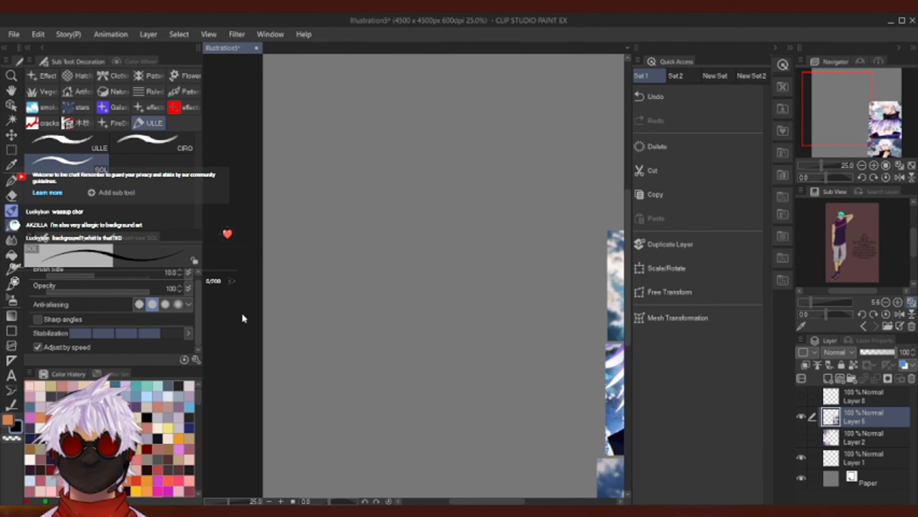
Sketch a raised arm on Layer 5 from elongated ovals for the upper arm, forearm and hand.
{"action": "left_click", "coordinate": [874, 166]}
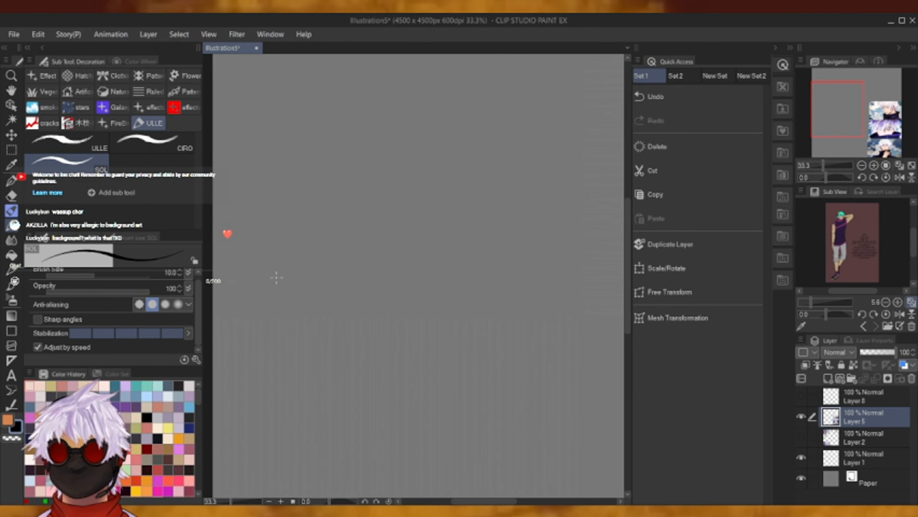
{"action": "mouse_move", "coordinate": [277, 279]}
{"action": "left_mouse_down"}
{"action": "mouse_move", "coordinate": [288, 248]}
{"action": "mouse_move", "coordinate": [313, 244]}
{"action": "mouse_move", "coordinate": [305, 311]}
{"action": "mouse_move", "coordinate": [281, 329]}
{"action": "mouse_move", "coordinate": [283, 239]}
{"action": "left_mouse_up"}
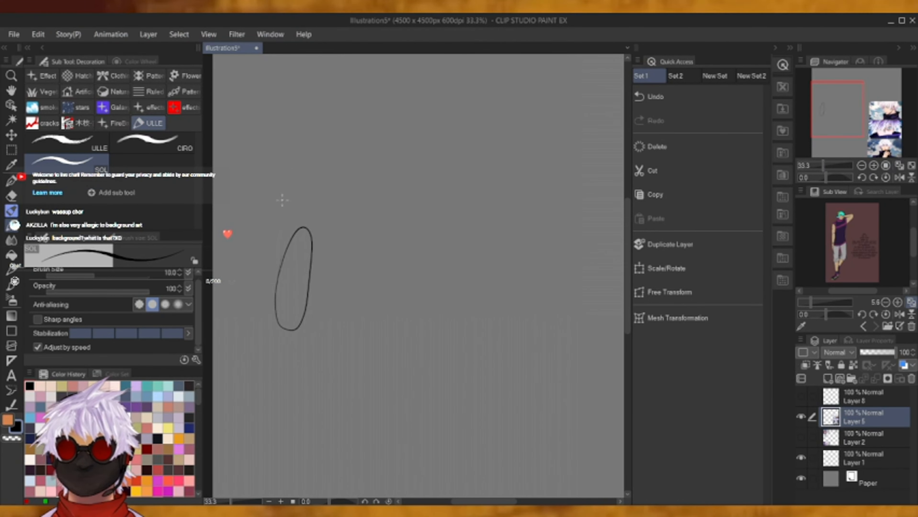
{"action": "mouse_move", "coordinate": [287, 243]}
{"action": "left_mouse_down"}
{"action": "mouse_move", "coordinate": [339, 162]}
{"action": "mouse_move", "coordinate": [313, 262]}
{"action": "mouse_move", "coordinate": [305, 193]}
{"action": "mouse_move", "coordinate": [288, 248]}
{"action": "left_mouse_up"}
{"action": "left_click", "coordinate": [634, 98]}
{"action": "mouse_move", "coordinate": [310, 169]}
{"action": "left_mouse_down"}
{"action": "mouse_move", "coordinate": [327, 178]}
{"action": "mouse_move", "coordinate": [303, 294]}
{"action": "left_mouse_up"}
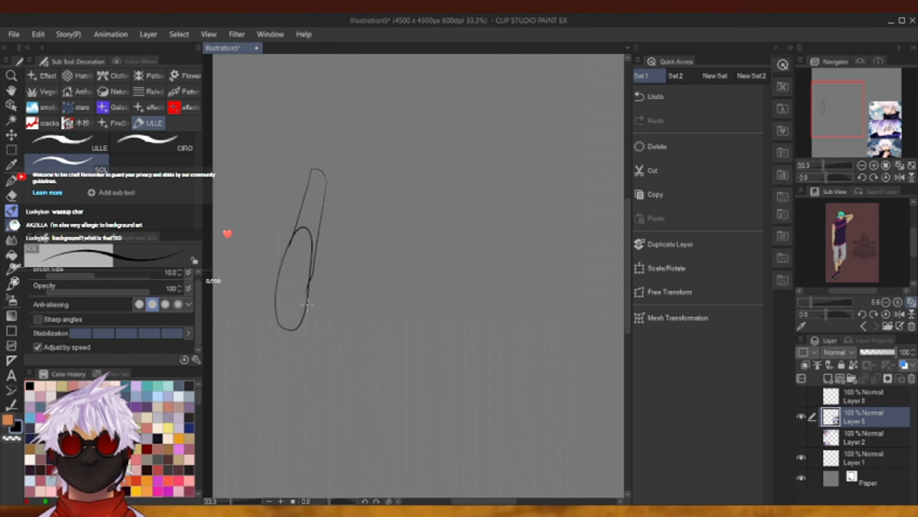
{"action": "mouse_move", "coordinate": [306, 299]}
{"action": "left_mouse_down"}
{"action": "mouse_move", "coordinate": [323, 330]}
{"action": "mouse_move", "coordinate": [307, 308]}
{"action": "mouse_move", "coordinate": [321, 354]}
{"action": "mouse_move", "coordinate": [305, 382]}
{"action": "mouse_move", "coordinate": [275, 307]}
{"action": "left_mouse_up"}
Sketch the head beside the raised arm as an upright oval with a pointed chin, undoing stray strokes.
{"action": "left_click_drag", "start_coordinate": [318, 330], "coordinate": [350, 316]}
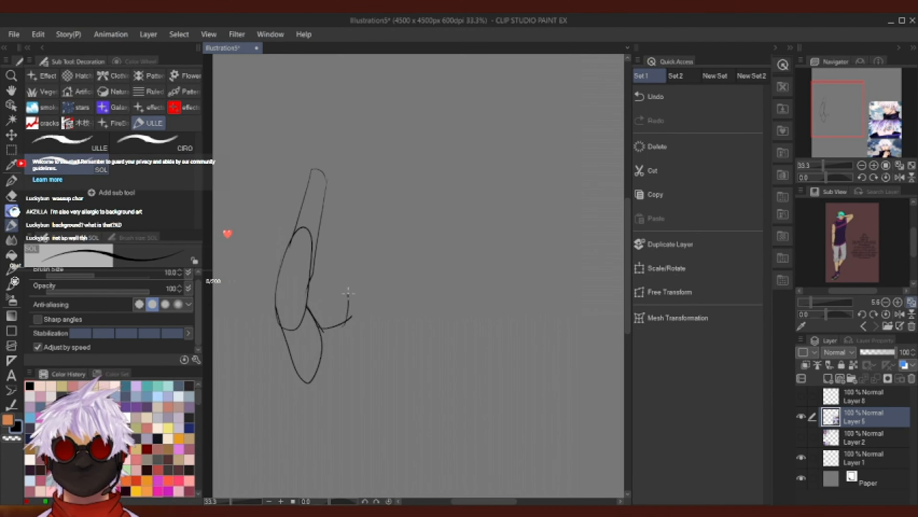
{"action": "left_click", "coordinate": [692, 97]}
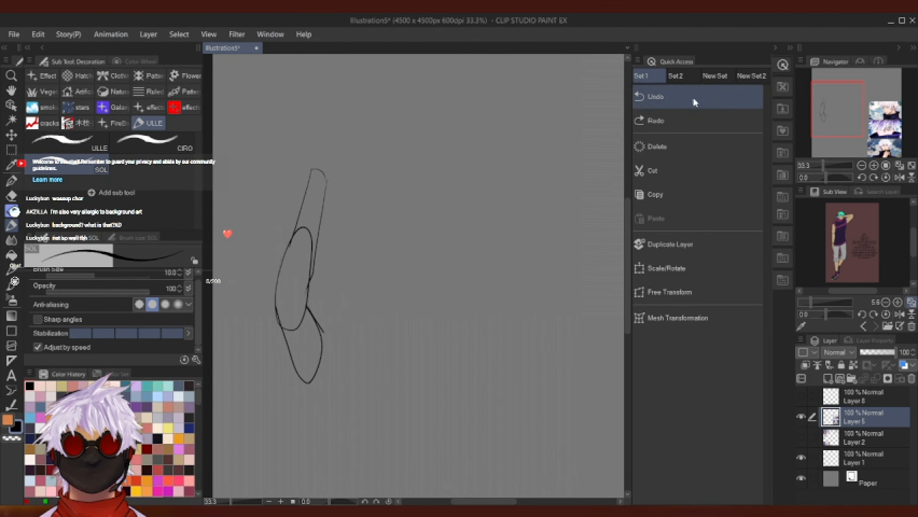
{"action": "mouse_move", "coordinate": [356, 242]}
{"action": "left_mouse_down"}
{"action": "mouse_move", "coordinate": [345, 298]}
{"action": "mouse_move", "coordinate": [379, 320]}
{"action": "mouse_move", "coordinate": [415, 289]}
{"action": "mouse_move", "coordinate": [387, 238]}
{"action": "mouse_move", "coordinate": [352, 270]}
{"action": "mouse_move", "coordinate": [350, 318]}
{"action": "mouse_move", "coordinate": [368, 322]}
{"action": "mouse_move", "coordinate": [390, 308]}
{"action": "mouse_move", "coordinate": [391, 270]}
{"action": "mouse_move", "coordinate": [361, 250]}
{"action": "mouse_move", "coordinate": [343, 278]}
{"action": "mouse_move", "coordinate": [353, 319]}
{"action": "mouse_move", "coordinate": [343, 307]}
{"action": "mouse_move", "coordinate": [364, 346]}
{"action": "mouse_move", "coordinate": [385, 325]}
{"action": "mouse_move", "coordinate": [393, 253]}
{"action": "left_mouse_up"}
{"action": "left_click", "coordinate": [691, 96]}
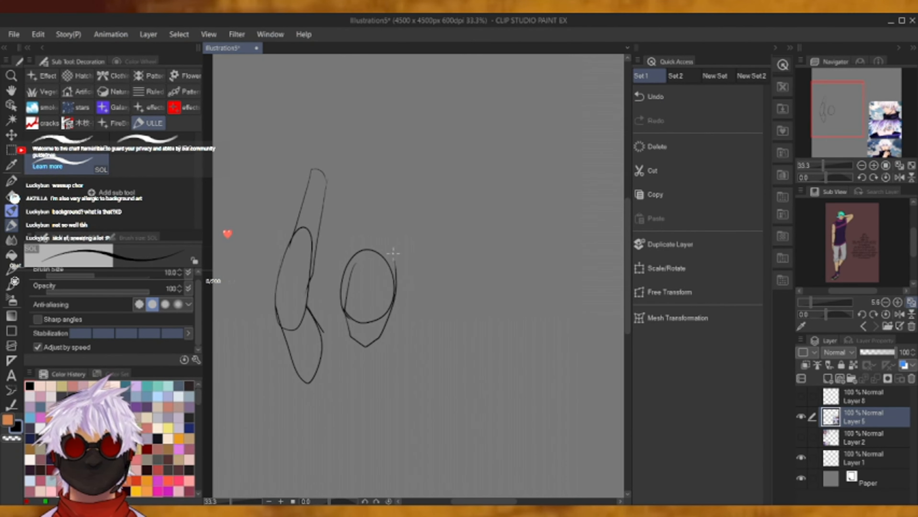
Sketch the neck, shoulders and rounded torso outline below the head with lower brush stabilization.
{"action": "left_click_drag", "start_coordinate": [342, 308], "coordinate": [356, 348]}
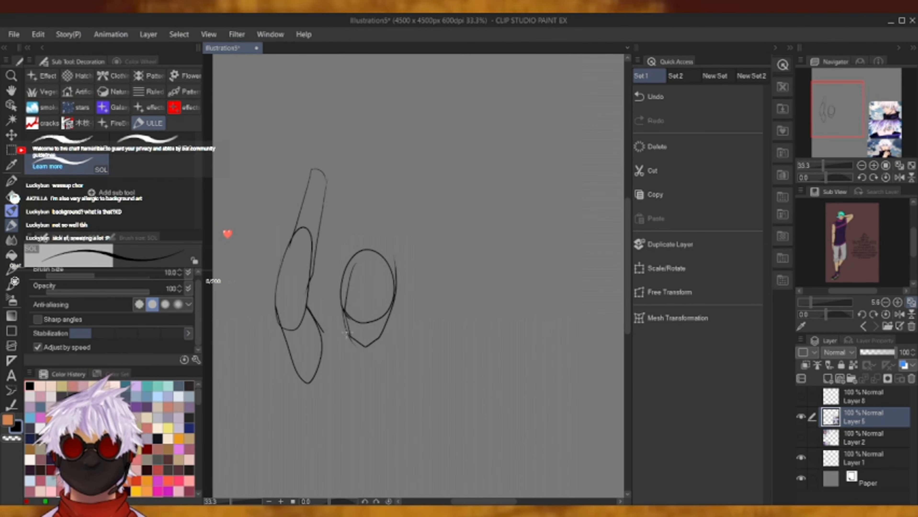
{"action": "mouse_move", "coordinate": [350, 333]}
{"action": "left_mouse_down"}
{"action": "mouse_move", "coordinate": [346, 358]}
{"action": "mouse_move", "coordinate": [321, 332]}
{"action": "mouse_move", "coordinate": [356, 377]}
{"action": "mouse_move", "coordinate": [357, 411]}
{"action": "left_mouse_up"}
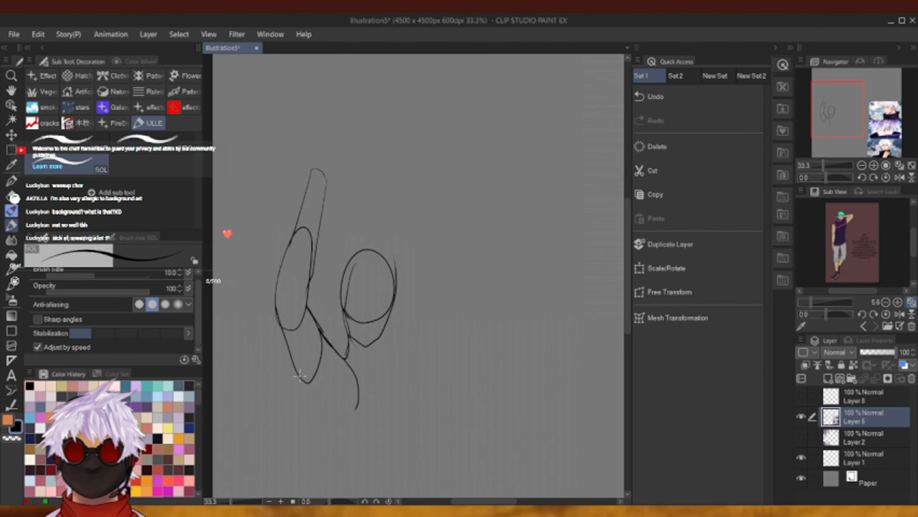
{"action": "left_click_drag", "start_coordinate": [297, 379], "coordinate": [335, 476]}
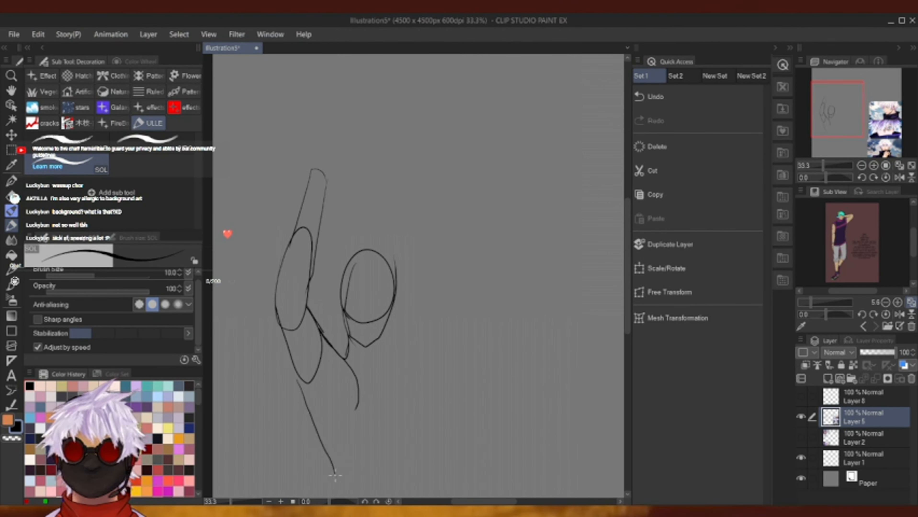
{"action": "left_click", "coordinate": [861, 166]}
{"action": "mouse_move", "coordinate": [345, 337]}
{"action": "left_mouse_down"}
{"action": "mouse_move", "coordinate": [367, 366]}
{"action": "mouse_move", "coordinate": [410, 345]}
{"action": "mouse_move", "coordinate": [419, 297]}
{"action": "left_mouse_up"}
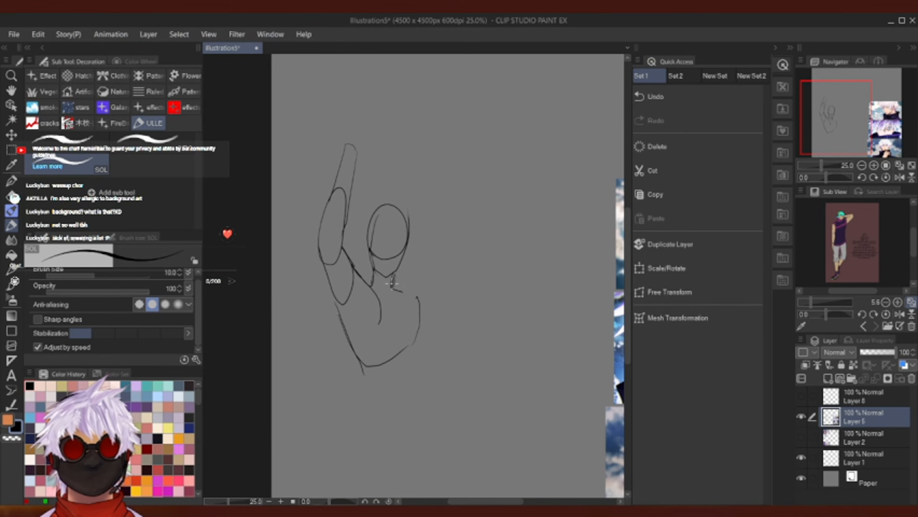
{"action": "mouse_move", "coordinate": [392, 284]}
{"action": "left_mouse_down"}
{"action": "mouse_move", "coordinate": [414, 311]}
{"action": "mouse_move", "coordinate": [406, 348]}
{"action": "mouse_move", "coordinate": [416, 305]}
{"action": "mouse_move", "coordinate": [360, 293]}
{"action": "mouse_move", "coordinate": [348, 306]}
{"action": "mouse_move", "coordinate": [354, 350]}
{"action": "left_mouse_up"}
{"action": "left_click_drag", "start_coordinate": [350, 265], "coordinate": [367, 292]}
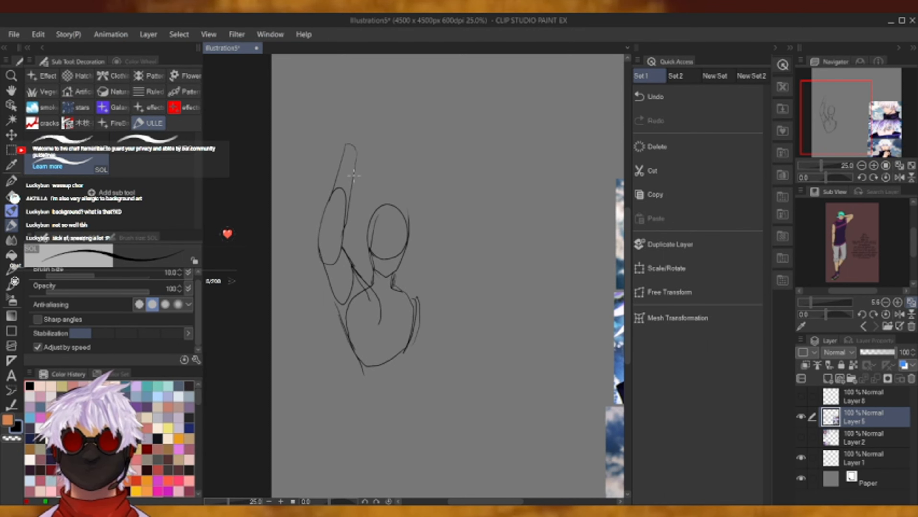
Erase the raised arm sketch with a smaller Hard eraser, leaving the head and torso.
{"action": "key", "text": "e"}
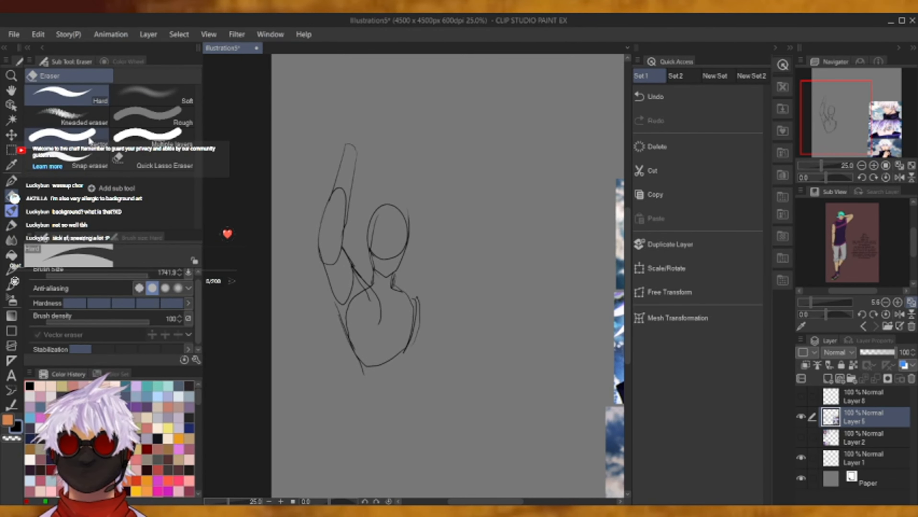
{"action": "left_click", "coordinate": [91, 98]}
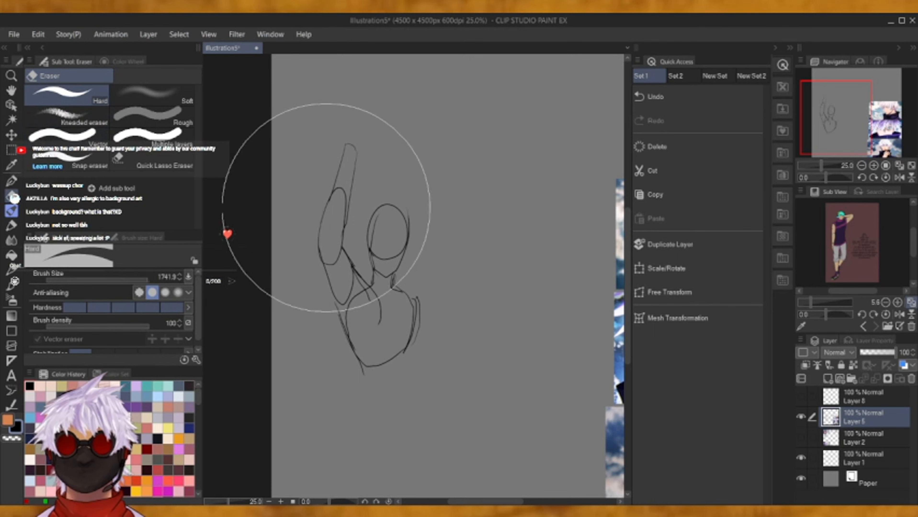
{"action": "left_click", "coordinate": [127, 279]}
{"action": "mouse_move", "coordinate": [328, 271]}
{"action": "left_mouse_down"}
{"action": "mouse_move", "coordinate": [338, 282]}
{"action": "mouse_move", "coordinate": [349, 190]}
{"action": "mouse_move", "coordinate": [339, 181]}
{"action": "left_mouse_up"}
Redraw the head outline slightly larger with the Pen tool, undoing the trial curve for the raised arm.
{"action": "left_click", "coordinate": [11, 181]}
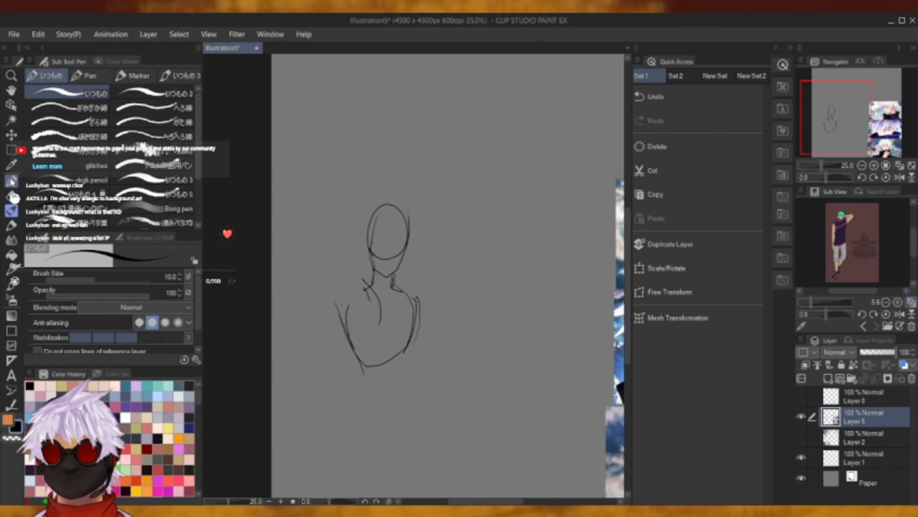
{"action": "mouse_move", "coordinate": [370, 293]}
{"action": "left_mouse_down"}
{"action": "mouse_move", "coordinate": [351, 253]}
{"action": "mouse_move", "coordinate": [383, 166]}
{"action": "left_mouse_up"}
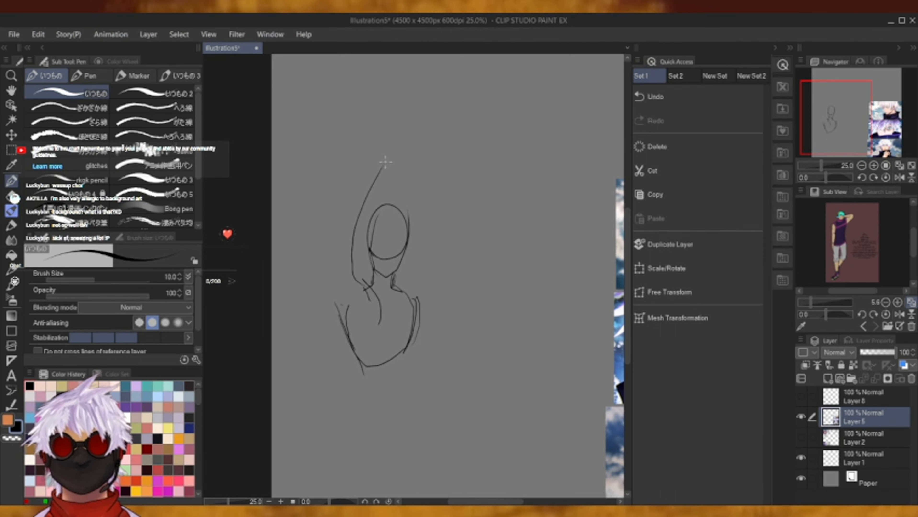
{"action": "left_click", "coordinate": [660, 97]}
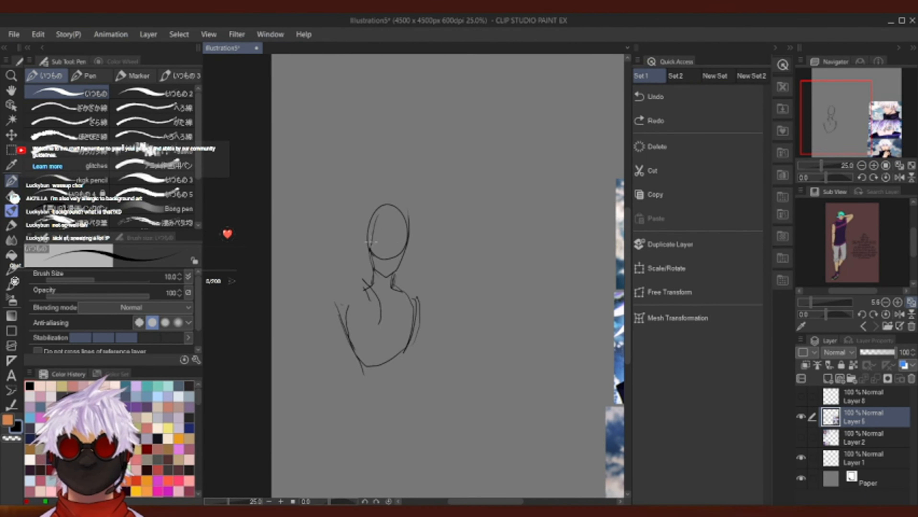
{"action": "mouse_move", "coordinate": [367, 257]}
{"action": "left_mouse_down"}
{"action": "mouse_move", "coordinate": [364, 226]}
{"action": "mouse_move", "coordinate": [378, 204]}
{"action": "mouse_move", "coordinate": [396, 203]}
{"action": "mouse_move", "coordinate": [410, 243]}
{"action": "mouse_move", "coordinate": [398, 260]}
{"action": "mouse_move", "coordinate": [373, 258]}
{"action": "left_mouse_up"}
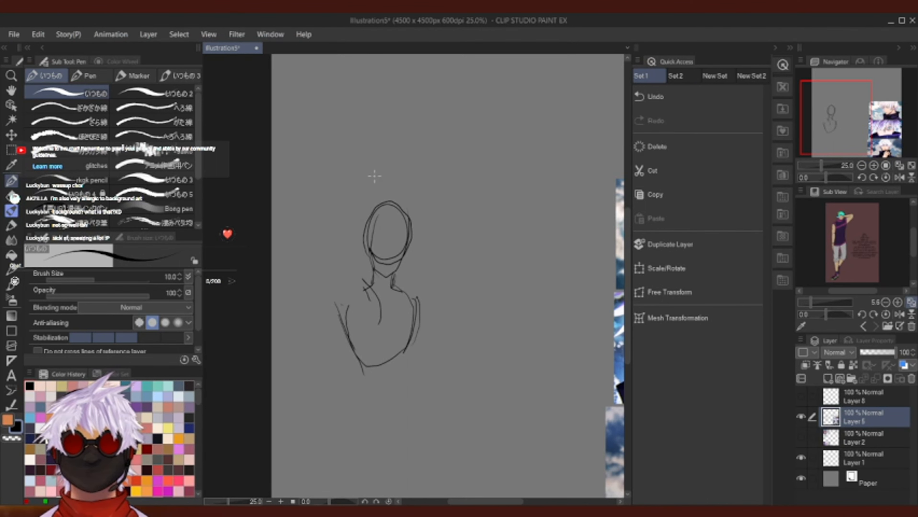
Sketch a small raised hand with a thumb, palm and curled fingers in the empty area above the head.
{"action": "left_click", "coordinate": [873, 166]}
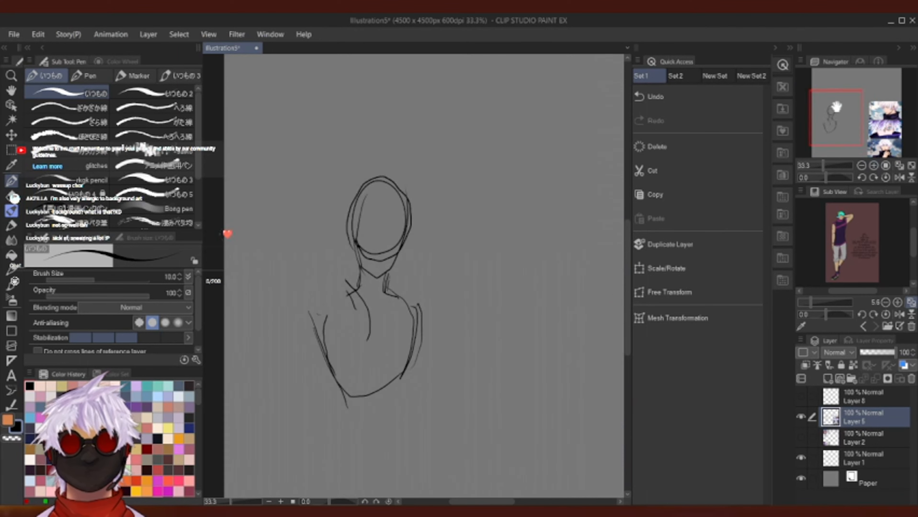
{"action": "left_click_drag", "start_coordinate": [837, 111], "coordinate": [836, 94]}
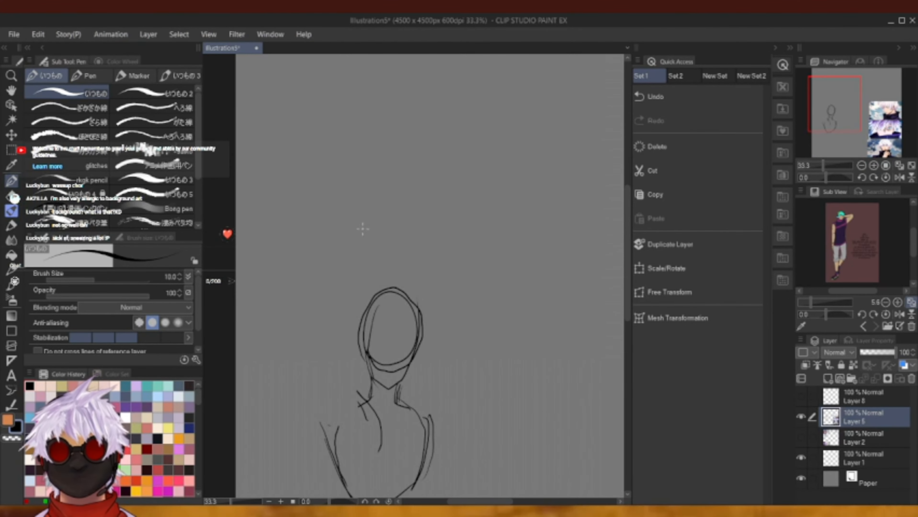
{"action": "mouse_move", "coordinate": [356, 232]}
{"action": "left_mouse_down"}
{"action": "mouse_move", "coordinate": [396, 204]}
{"action": "mouse_move", "coordinate": [386, 197]}
{"action": "mouse_move", "coordinate": [379, 211]}
{"action": "mouse_move", "coordinate": [386, 191]}
{"action": "mouse_move", "coordinate": [376, 175]}
{"action": "mouse_move", "coordinate": [379, 201]}
{"action": "mouse_move", "coordinate": [381, 176]}
{"action": "left_mouse_up"}
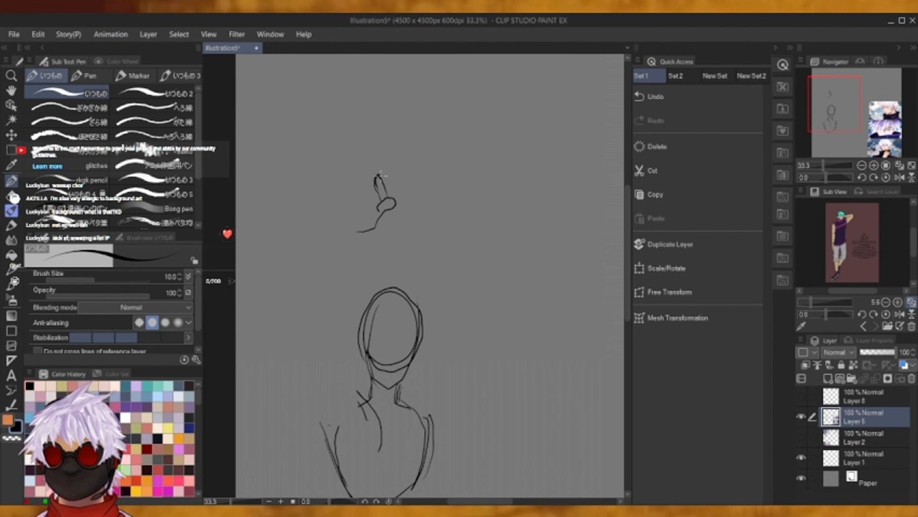
{"action": "left_click", "coordinate": [655, 97]}
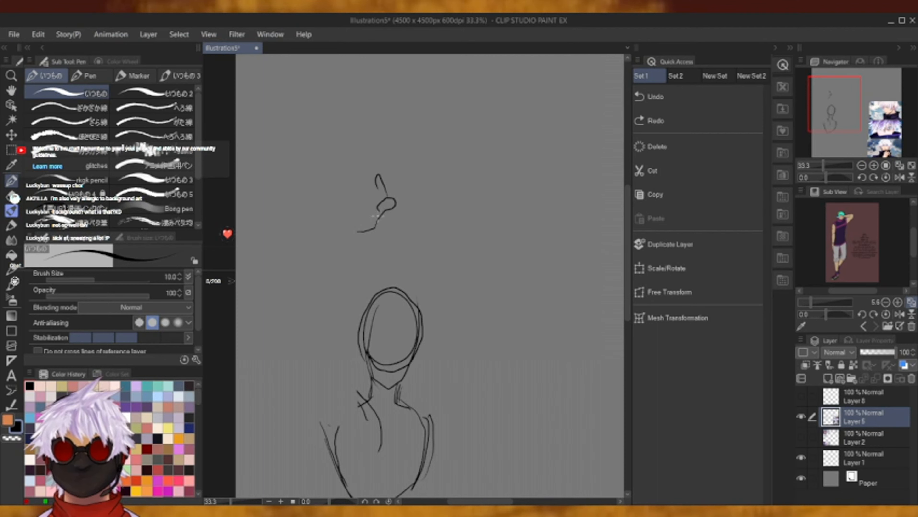
{"action": "mouse_move", "coordinate": [376, 216]}
{"action": "left_mouse_down"}
{"action": "mouse_move", "coordinate": [335, 234]}
{"action": "mouse_move", "coordinate": [339, 206]}
{"action": "mouse_move", "coordinate": [361, 172]}
{"action": "mouse_move", "coordinate": [352, 194]}
{"action": "mouse_move", "coordinate": [357, 182]}
{"action": "mouse_move", "coordinate": [362, 207]}
{"action": "left_mouse_up"}
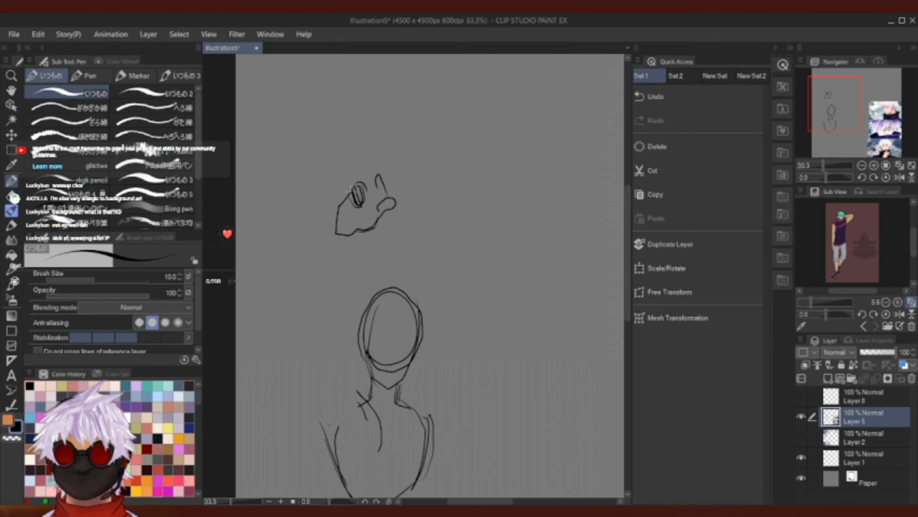
{"action": "left_click_drag", "start_coordinate": [344, 201], "coordinate": [337, 207]}
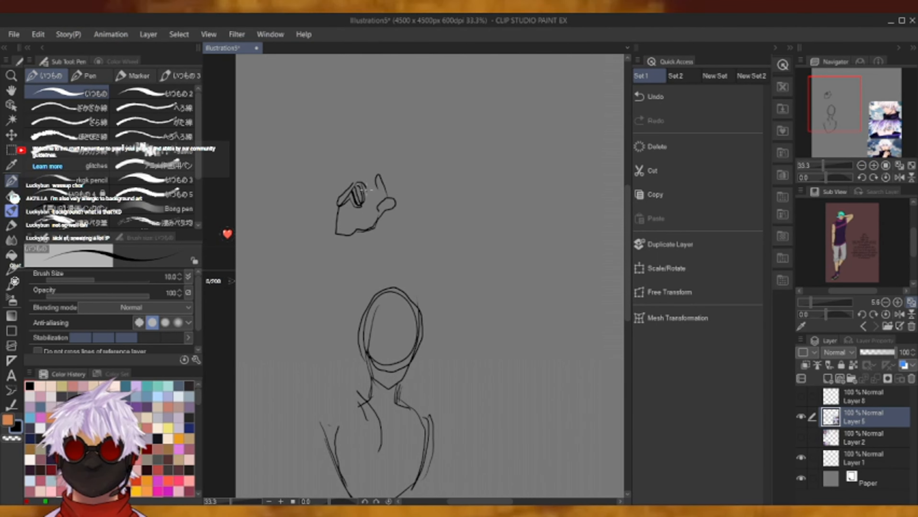
{"action": "left_click_drag", "start_coordinate": [371, 187], "coordinate": [364, 208]}
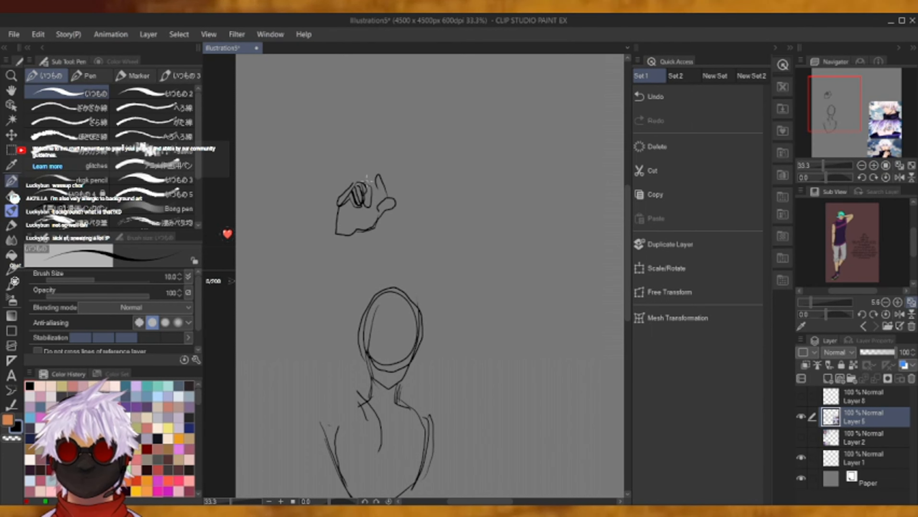
Erase the inner finger lines of the raised hand with the Hard eraser at size 66.2, and return to the Pen tool.
{"action": "key", "text": "e"}
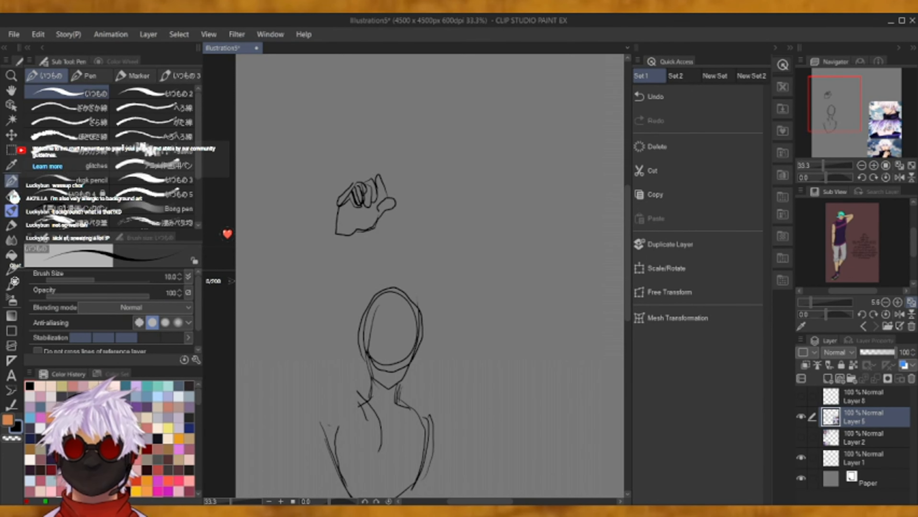
{"action": "left_click", "coordinate": [113, 274]}
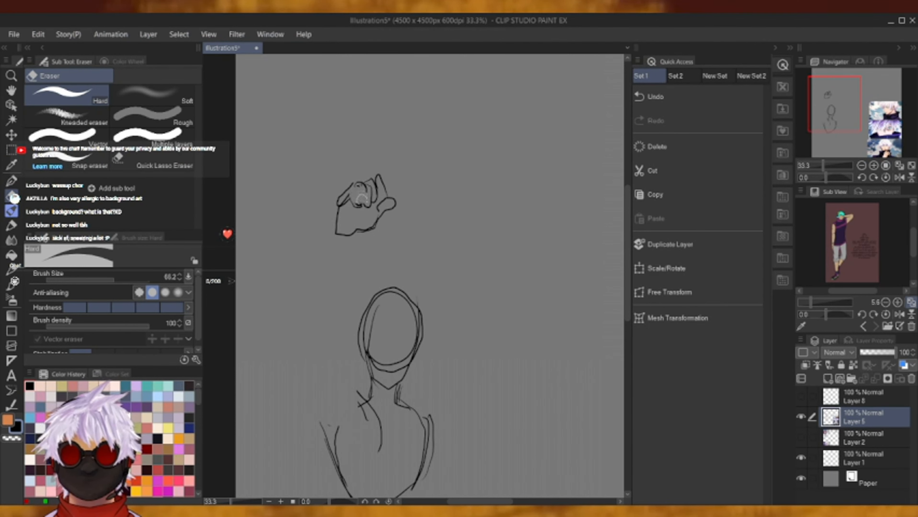
{"action": "key", "text": "p"}
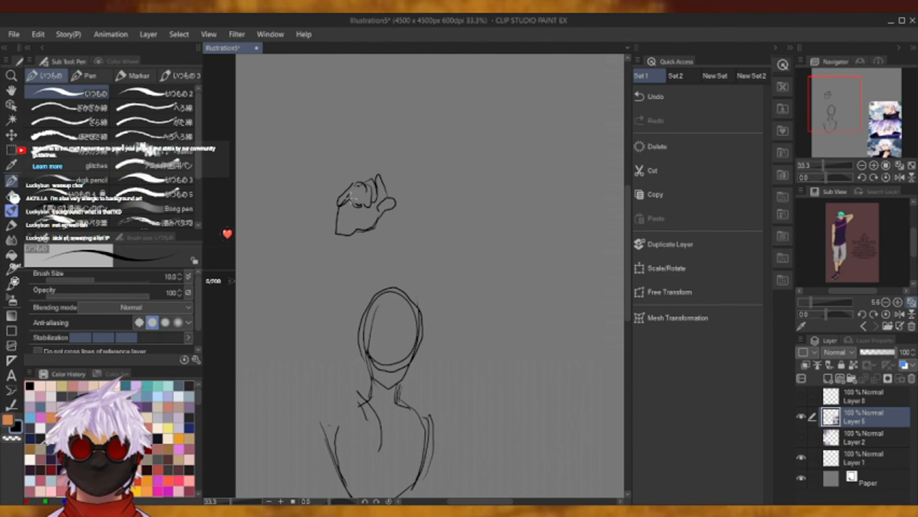
Sketch the curled fingers of the raised fist and the second hand's wrist beside it.
{"action": "mouse_move", "coordinate": [344, 193]}
{"action": "left_mouse_down"}
{"action": "mouse_move", "coordinate": [353, 187]}
{"action": "mouse_move", "coordinate": [366, 204]}
{"action": "mouse_move", "coordinate": [363, 185]}
{"action": "mouse_move", "coordinate": [367, 192]}
{"action": "mouse_move", "coordinate": [366, 209]}
{"action": "mouse_move", "coordinate": [358, 185]}
{"action": "mouse_move", "coordinate": [384, 197]}
{"action": "mouse_move", "coordinate": [380, 173]}
{"action": "mouse_move", "coordinate": [367, 197]}
{"action": "left_mouse_up"}
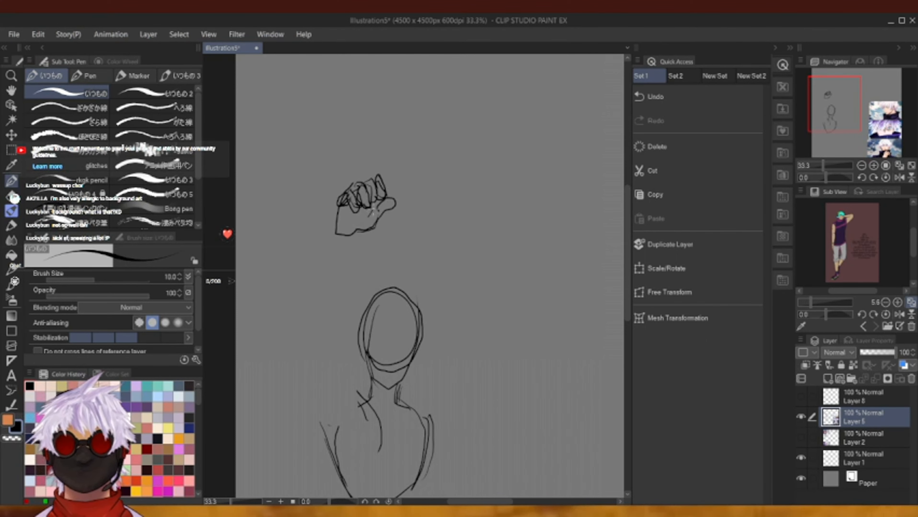
{"action": "left_click_drag", "start_coordinate": [845, 111], "coordinate": [852, 107]}
{"action": "left_click_drag", "start_coordinate": [334, 210], "coordinate": [343, 201]}
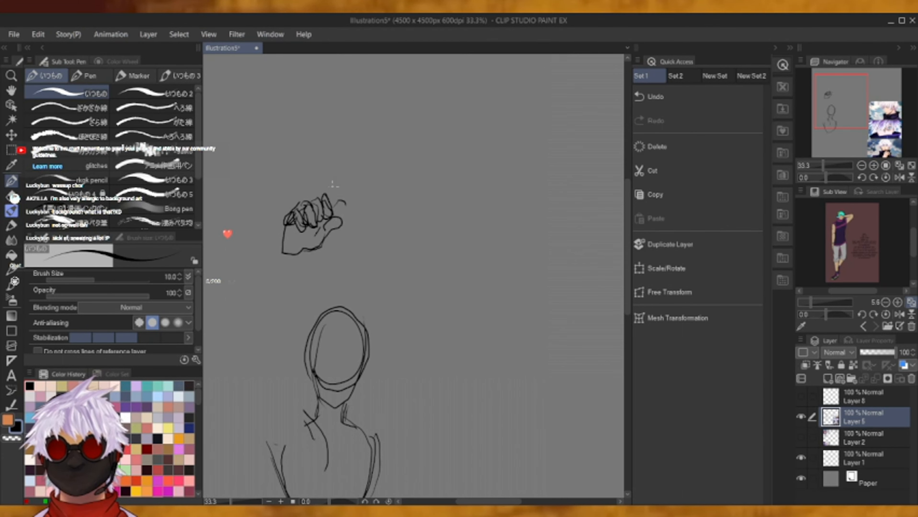
{"action": "mouse_move", "coordinate": [346, 202]}
{"action": "left_mouse_down"}
{"action": "mouse_move", "coordinate": [372, 239]}
{"action": "mouse_move", "coordinate": [333, 244]}
{"action": "mouse_move", "coordinate": [362, 233]}
{"action": "mouse_move", "coordinate": [352, 201]}
{"action": "mouse_move", "coordinate": [368, 232]}
{"action": "mouse_move", "coordinate": [349, 240]}
{"action": "mouse_move", "coordinate": [381, 292]}
{"action": "left_mouse_up"}
{"action": "left_click", "coordinate": [692, 101]}
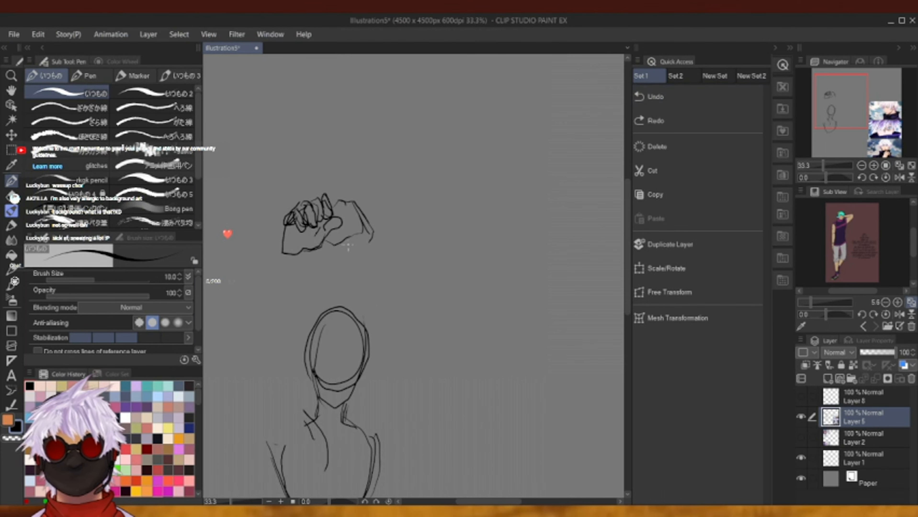
{"action": "mouse_move", "coordinate": [343, 239]}
{"action": "left_mouse_down"}
{"action": "mouse_move", "coordinate": [380, 286]}
{"action": "mouse_move", "coordinate": [394, 282]}
{"action": "mouse_move", "coordinate": [390, 254]}
{"action": "mouse_move", "coordinate": [410, 291]}
{"action": "mouse_move", "coordinate": [404, 303]}
{"action": "mouse_move", "coordinate": [374, 277]}
{"action": "left_mouse_up"}
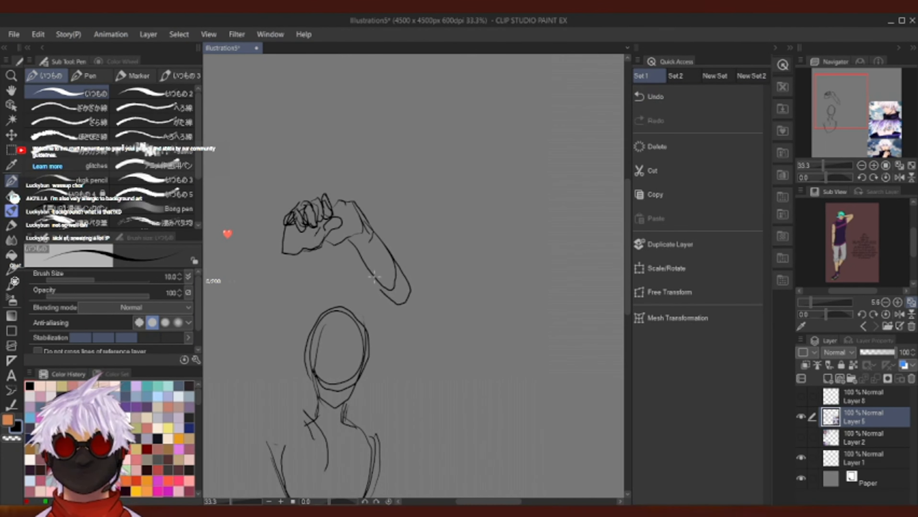
{"action": "left_click", "coordinate": [689, 98]}
{"action": "left_click_drag", "start_coordinate": [355, 237], "coordinate": [399, 360]}
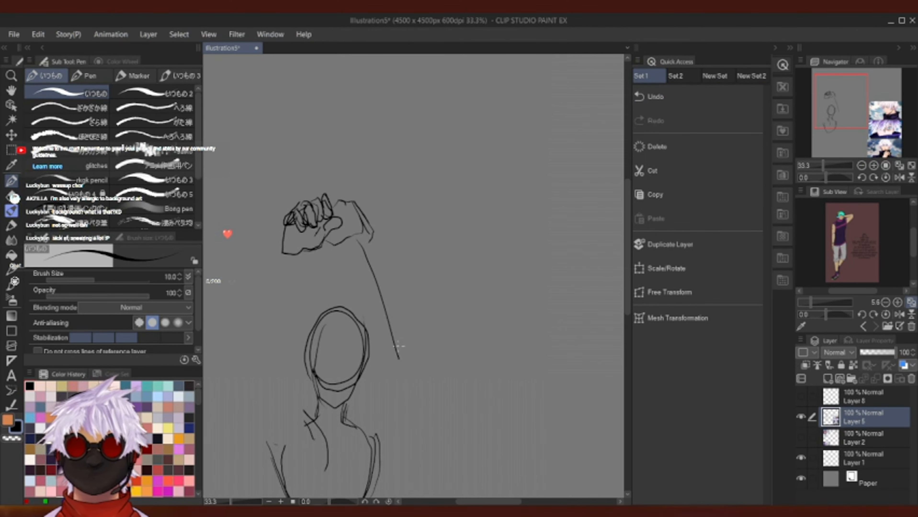
{"action": "mouse_move", "coordinate": [384, 318]}
{"action": "left_mouse_down"}
{"action": "mouse_move", "coordinate": [375, 381]}
{"action": "mouse_move", "coordinate": [352, 424]}
{"action": "mouse_move", "coordinate": [373, 378]}
{"action": "left_mouse_up"}
{"action": "left_click", "coordinate": [704, 97]}
{"action": "left_click", "coordinate": [700, 97]}
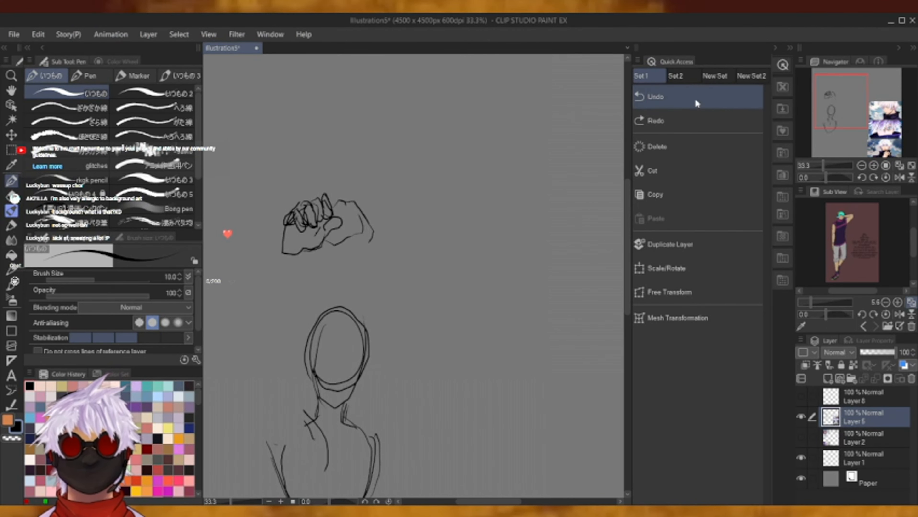
Sketch the right raised arm from the wrist past the head to the elbow and down to the shoulder.
{"action": "mouse_move", "coordinate": [352, 237]}
{"action": "left_mouse_down"}
{"action": "mouse_move", "coordinate": [372, 298]}
{"action": "mouse_move", "coordinate": [374, 343]}
{"action": "mouse_move", "coordinate": [363, 288]}
{"action": "mouse_move", "coordinate": [373, 341]}
{"action": "left_mouse_up"}
{"action": "mouse_move", "coordinate": [373, 341]}
{"action": "left_mouse_down"}
{"action": "mouse_move", "coordinate": [351, 235]}
{"action": "mouse_move", "coordinate": [384, 277]}
{"action": "mouse_move", "coordinate": [404, 335]}
{"action": "mouse_move", "coordinate": [406, 377]}
{"action": "mouse_move", "coordinate": [376, 369]}
{"action": "left_mouse_up"}
{"action": "left_click_drag", "start_coordinate": [395, 400], "coordinate": [375, 454]}
{"action": "left_click_drag", "start_coordinate": [366, 374], "coordinate": [338, 439]}
{"action": "left_click_drag", "start_coordinate": [358, 394], "coordinate": [340, 446]}
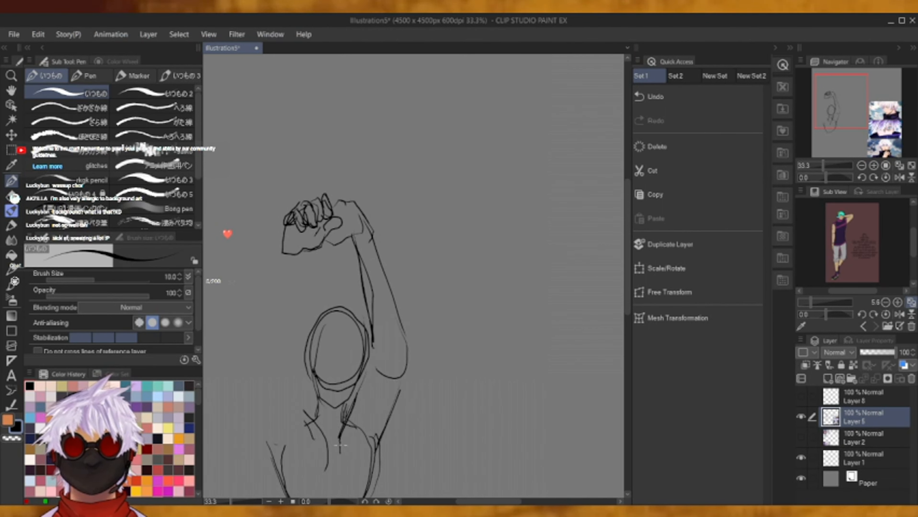
{"action": "mouse_move", "coordinate": [345, 408]}
{"action": "left_mouse_down"}
{"action": "mouse_move", "coordinate": [376, 427]}
{"action": "mouse_move", "coordinate": [359, 418]}
{"action": "mouse_move", "coordinate": [387, 450]}
{"action": "left_mouse_up"}
Sketch the left raised arm from the fist to the shoulder and connect the right arm's elbow to its upper arm.
{"action": "left_click_drag", "start_coordinate": [856, 111], "coordinate": [849, 117]}
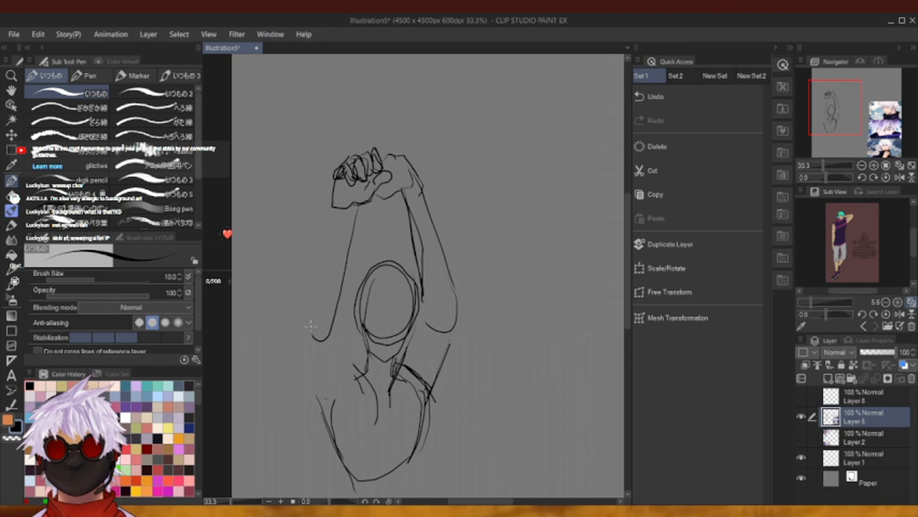
{"action": "mouse_move", "coordinate": [326, 206]}
{"action": "left_mouse_down"}
{"action": "mouse_move", "coordinate": [305, 270]}
{"action": "mouse_move", "coordinate": [311, 329]}
{"action": "mouse_move", "coordinate": [331, 324]}
{"action": "mouse_move", "coordinate": [358, 379]}
{"action": "left_mouse_up"}
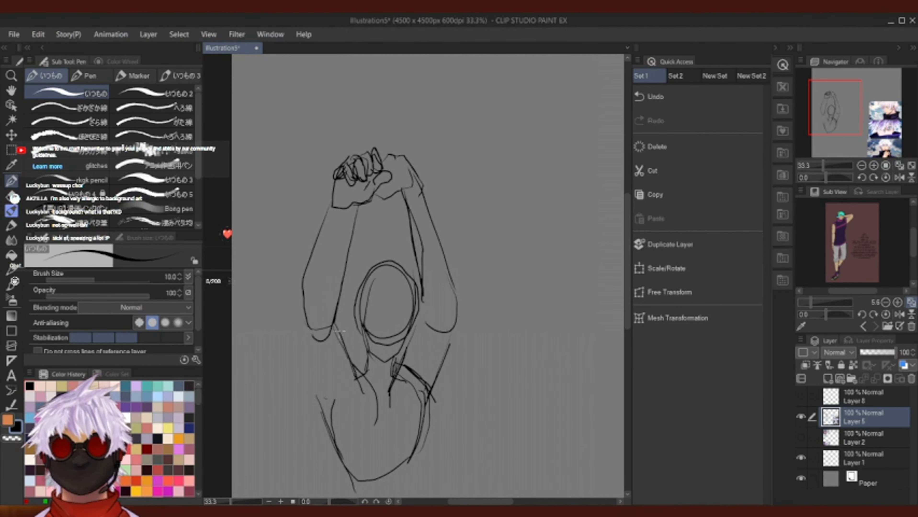
{"action": "left_click_drag", "start_coordinate": [307, 341], "coordinate": [330, 416]}
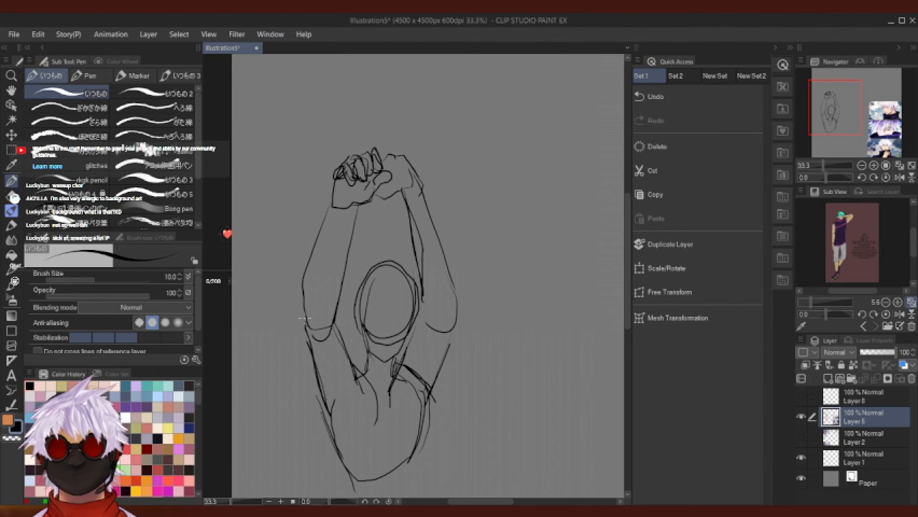
{"action": "mouse_move", "coordinate": [450, 275]}
{"action": "left_mouse_down"}
{"action": "mouse_move", "coordinate": [455, 320]}
{"action": "mouse_move", "coordinate": [417, 382]}
{"action": "left_mouse_up"}
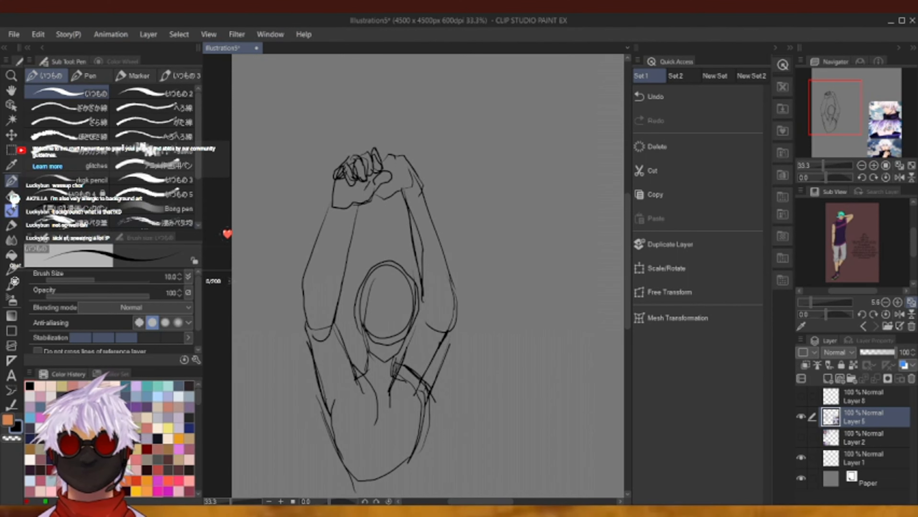
Erase most of the old torso, neck and shoulder lines with the Hard eraser, enlarging its brush size to 151.6.
{"action": "key", "text": "e"}
{"action": "left_click_drag", "start_coordinate": [439, 375], "coordinate": [419, 439]}
{"action": "mouse_move", "coordinate": [328, 413]}
{"action": "left_mouse_down"}
{"action": "mouse_move", "coordinate": [336, 452]}
{"action": "mouse_move", "coordinate": [372, 481]}
{"action": "left_mouse_up"}
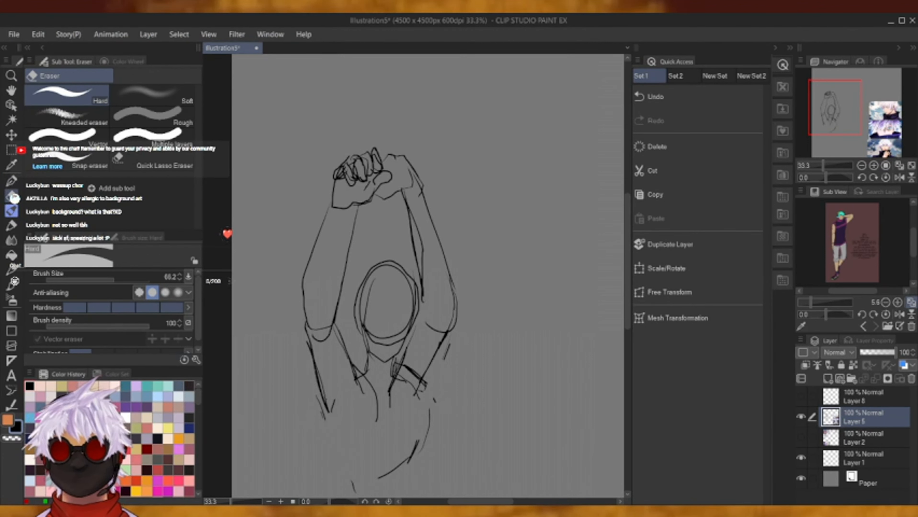
{"action": "left_click_drag", "start_coordinate": [114, 276], "coordinate": [123, 276]}
{"action": "mouse_move", "coordinate": [398, 365]}
{"action": "left_mouse_down"}
{"action": "mouse_move", "coordinate": [405, 386]}
{"action": "mouse_move", "coordinate": [410, 373]}
{"action": "mouse_move", "coordinate": [389, 397]}
{"action": "mouse_move", "coordinate": [355, 379]}
{"action": "mouse_move", "coordinate": [407, 412]}
{"action": "mouse_move", "coordinate": [422, 404]}
{"action": "mouse_move", "coordinate": [412, 446]}
{"action": "left_mouse_up"}
Redraw the neck, shoulders and tapering torso sides with the Pen tool, and reinforce the right upper arm.
{"action": "left_click", "coordinate": [11, 180]}
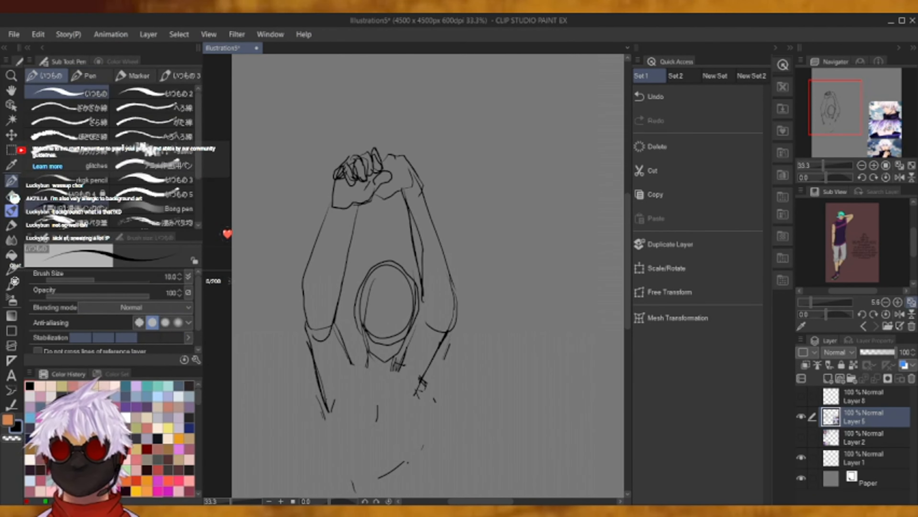
{"action": "mouse_move", "coordinate": [363, 340]}
{"action": "left_mouse_down"}
{"action": "mouse_move", "coordinate": [365, 369]}
{"action": "mouse_move", "coordinate": [346, 359]}
{"action": "mouse_move", "coordinate": [374, 372]}
{"action": "mouse_move", "coordinate": [407, 352]}
{"action": "mouse_move", "coordinate": [395, 361]}
{"action": "mouse_move", "coordinate": [413, 365]}
{"action": "mouse_move", "coordinate": [423, 395]}
{"action": "mouse_move", "coordinate": [419, 376]}
{"action": "left_mouse_up"}
{"action": "left_click_drag", "start_coordinate": [422, 385], "coordinate": [426, 435]}
{"action": "mouse_move", "coordinate": [321, 409]}
{"action": "left_mouse_down"}
{"action": "mouse_move", "coordinate": [351, 455]}
{"action": "mouse_move", "coordinate": [342, 476]}
{"action": "mouse_move", "coordinate": [359, 491]}
{"action": "left_mouse_up"}
{"action": "left_click", "coordinate": [861, 167]}
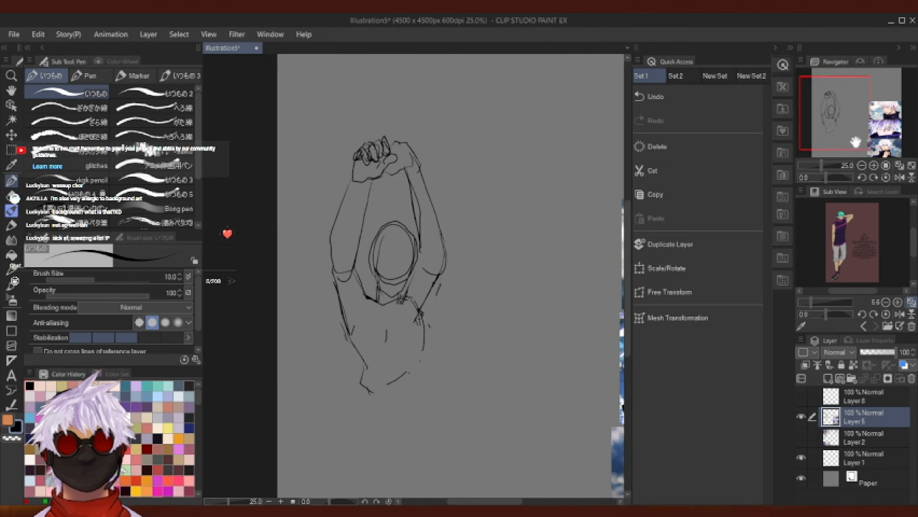
{"action": "left_click_drag", "start_coordinate": [441, 266], "coordinate": [425, 301]}
{"action": "left_click_drag", "start_coordinate": [434, 278], "coordinate": [420, 306]}
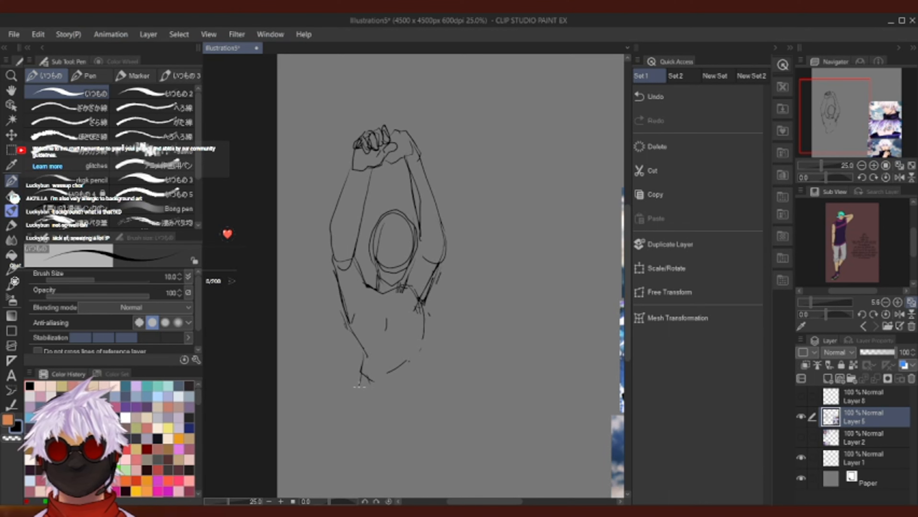
Sketch the waist and rounded hips below the torso, adding the curved lower edge of the ribcage.
{"action": "mouse_move", "coordinate": [359, 385]}
{"action": "left_mouse_down"}
{"action": "mouse_move", "coordinate": [347, 420]}
{"action": "mouse_move", "coordinate": [366, 450]}
{"action": "mouse_move", "coordinate": [387, 458]}
{"action": "mouse_move", "coordinate": [407, 442]}
{"action": "left_mouse_up"}
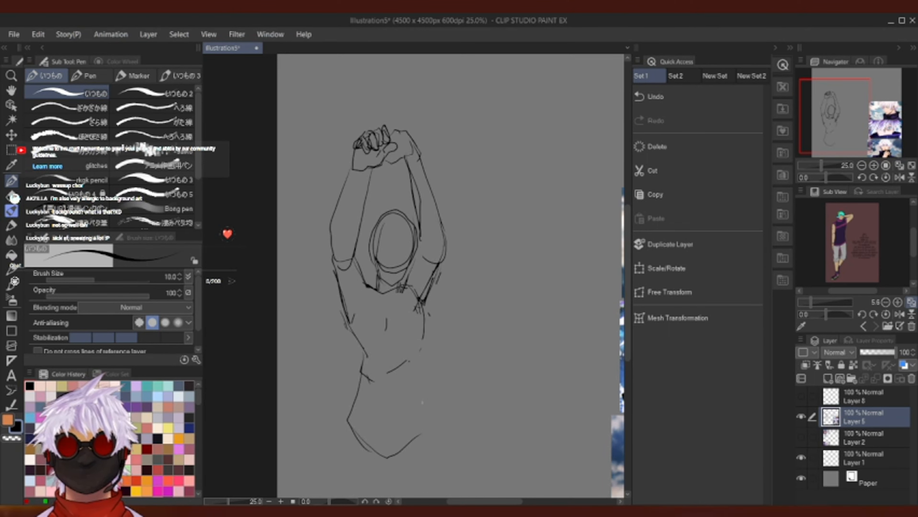
{"action": "left_click_drag", "start_coordinate": [424, 315], "coordinate": [421, 346]}
{"action": "mouse_move", "coordinate": [347, 330]}
{"action": "left_mouse_down"}
{"action": "mouse_move", "coordinate": [367, 364]}
{"action": "mouse_move", "coordinate": [352, 346]}
{"action": "mouse_move", "coordinate": [363, 368]}
{"action": "mouse_move", "coordinate": [350, 429]}
{"action": "mouse_move", "coordinate": [379, 457]}
{"action": "left_mouse_up"}
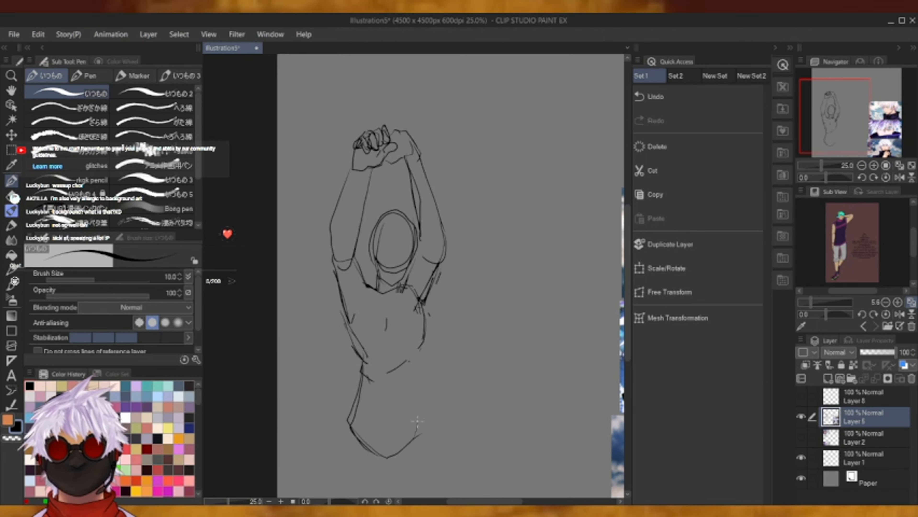
{"action": "left_click_drag", "start_coordinate": [419, 367], "coordinate": [381, 440]}
{"action": "mouse_move", "coordinate": [362, 353]}
{"action": "left_mouse_down"}
{"action": "mouse_move", "coordinate": [402, 407]}
{"action": "mouse_move", "coordinate": [371, 361]}
{"action": "mouse_move", "coordinate": [366, 368]}
{"action": "mouse_move", "coordinate": [393, 375]}
{"action": "mouse_move", "coordinate": [414, 347]}
{"action": "left_mouse_up"}
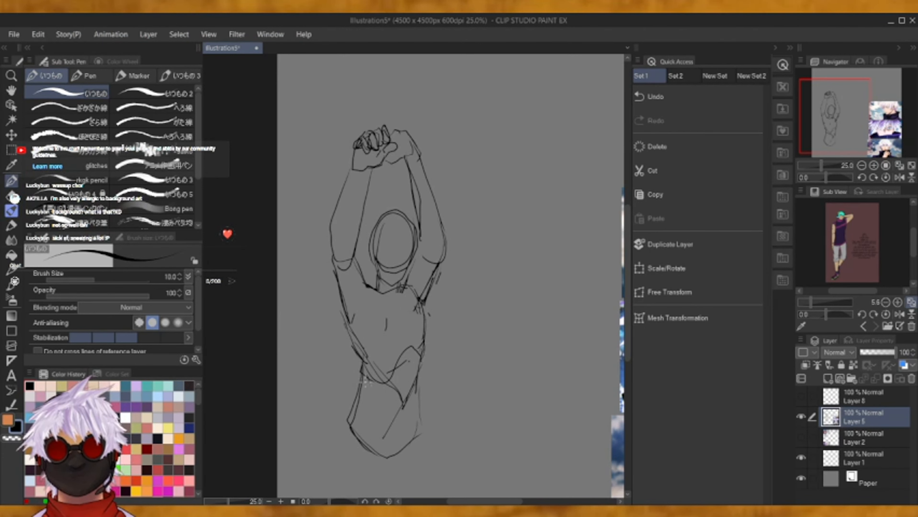
{"action": "mouse_move", "coordinate": [364, 382]}
{"action": "left_mouse_down"}
{"action": "mouse_move", "coordinate": [363, 429]}
{"action": "mouse_move", "coordinate": [395, 445]}
{"action": "left_mouse_up"}
{"action": "left_click_drag", "start_coordinate": [419, 363], "coordinate": [418, 419]}
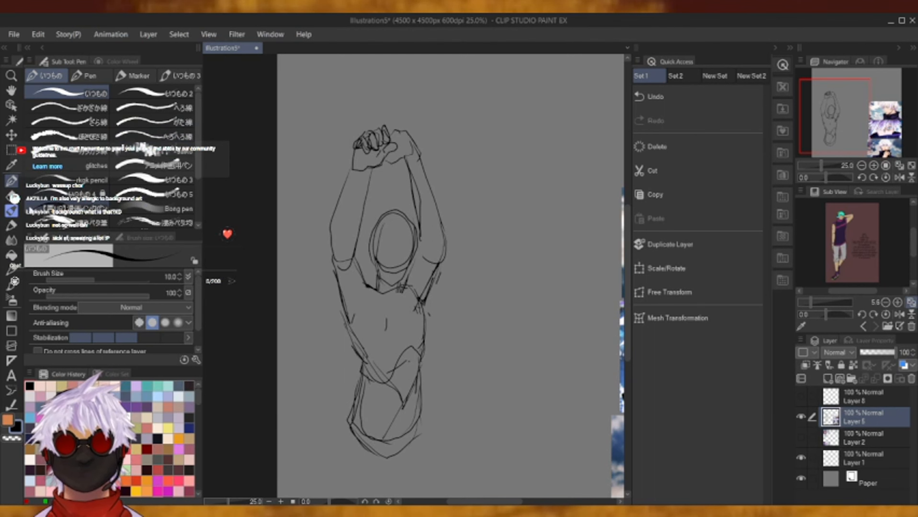
Erase stray lines around the lower hips, right upper arm and right forearm with the Hard eraser.
{"action": "left_click", "coordinate": [13, 197]}
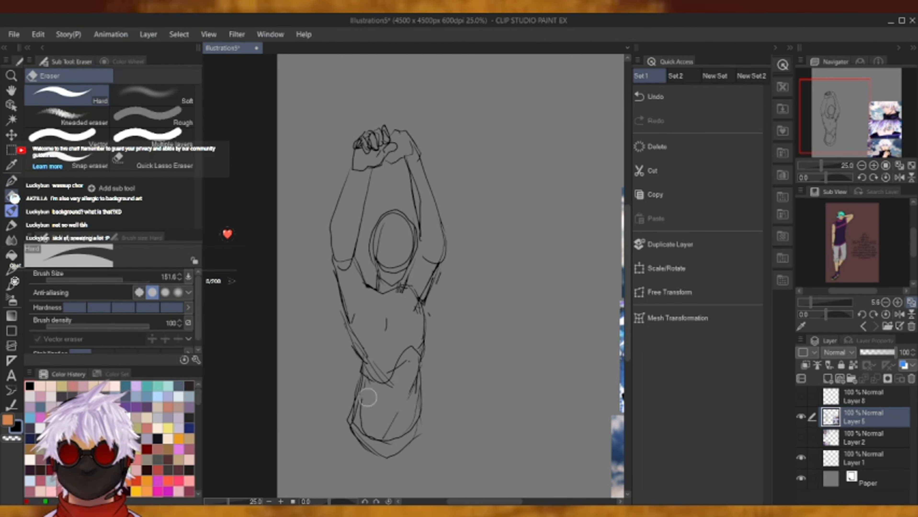
{"action": "mouse_move", "coordinate": [376, 455]}
{"action": "left_mouse_down"}
{"action": "mouse_move", "coordinate": [399, 454]}
{"action": "mouse_move", "coordinate": [422, 427]}
{"action": "left_mouse_up"}
{"action": "mouse_move", "coordinate": [415, 307]}
{"action": "left_mouse_down"}
{"action": "mouse_move", "coordinate": [417, 291]}
{"action": "mouse_move", "coordinate": [440, 271]}
{"action": "left_mouse_up"}
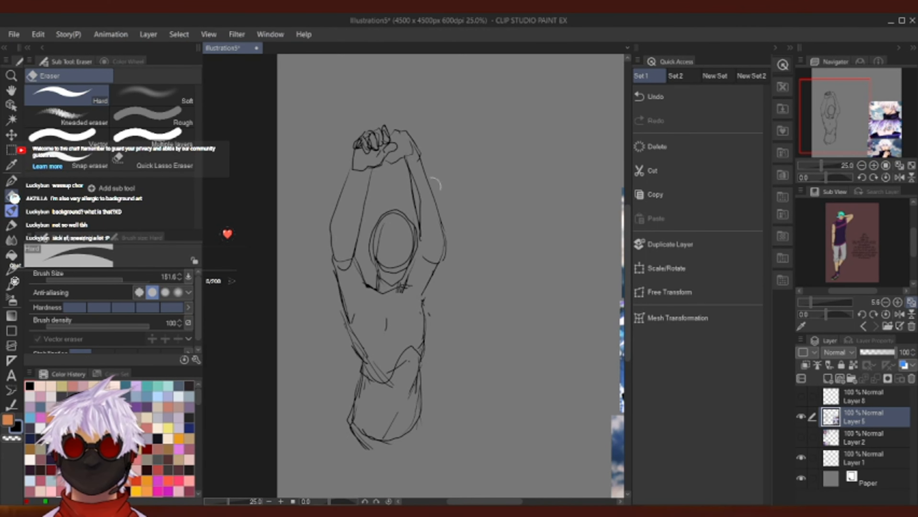
{"action": "left_click_drag", "start_coordinate": [416, 203], "coordinate": [418, 196]}
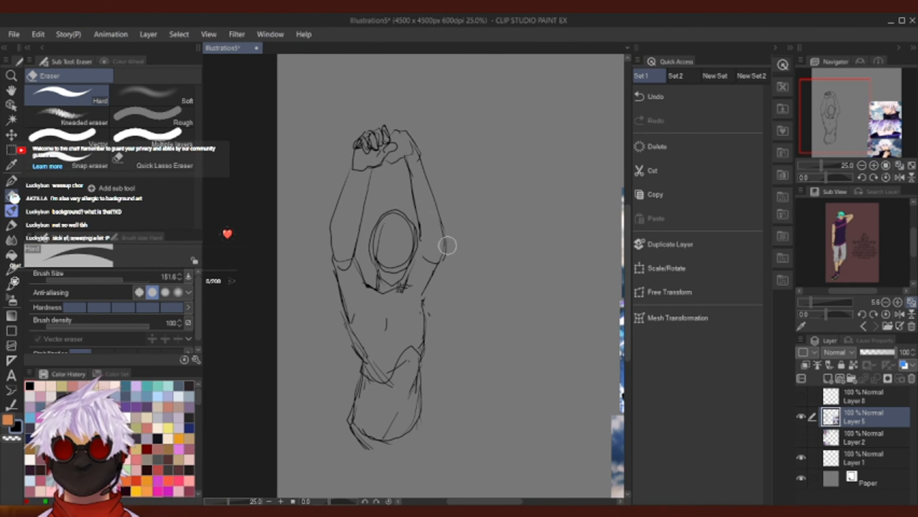
{"action": "left_click_drag", "start_coordinate": [423, 150], "coordinate": [445, 254]}
Redraw the right forearm's outer contour with the Pen tool and go over the left forearm's outlines.
{"action": "key", "text": "p"}
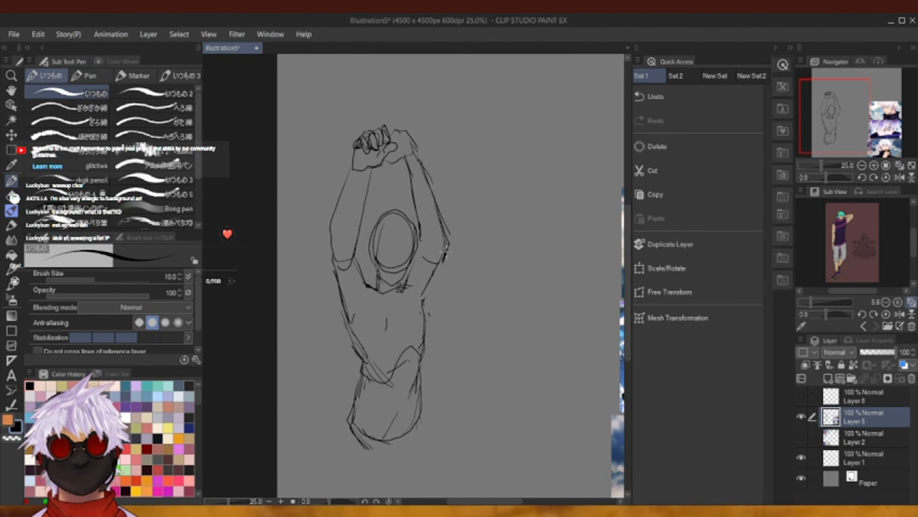
{"action": "left_click_drag", "start_coordinate": [366, 186], "coordinate": [357, 258]}
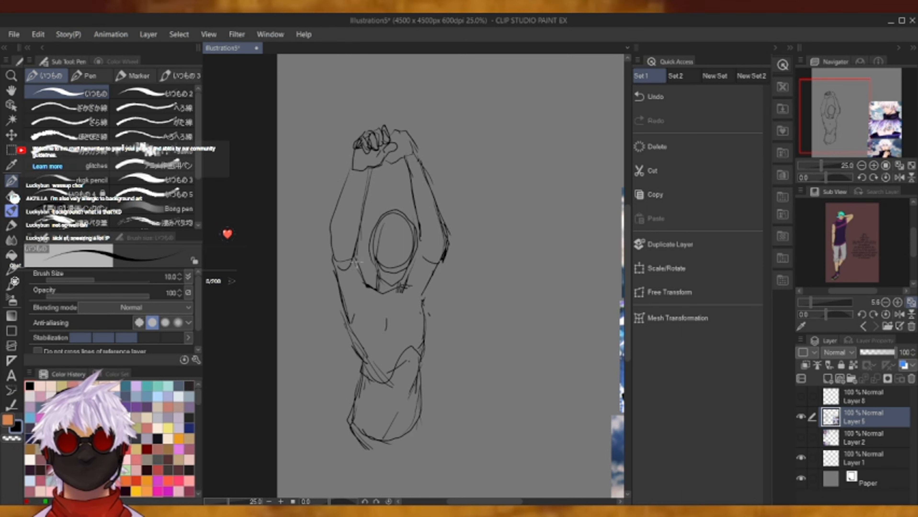
{"action": "left_click_drag", "start_coordinate": [354, 170], "coordinate": [332, 249]}
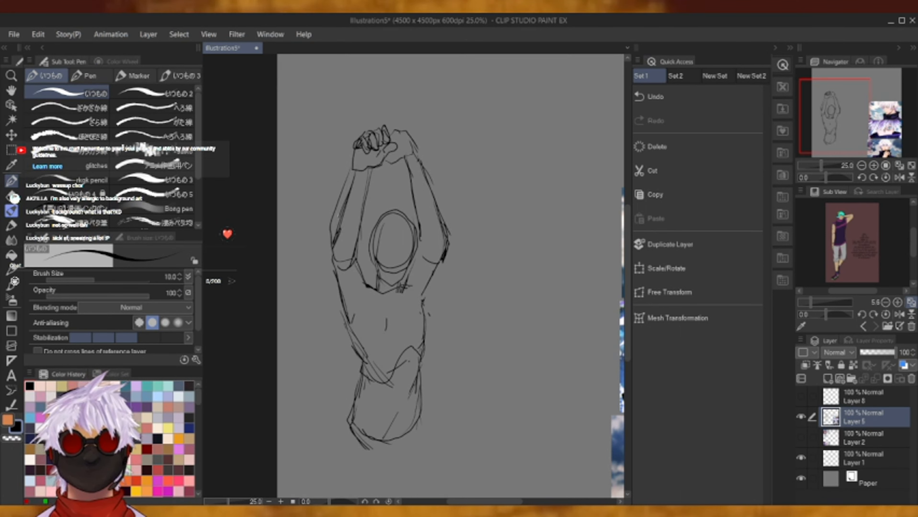
Erase the left forearm with the Hard eraser and redraw both its contours with the Pen tool, undoing one trial line.
{"action": "left_click", "coordinate": [12, 209]}
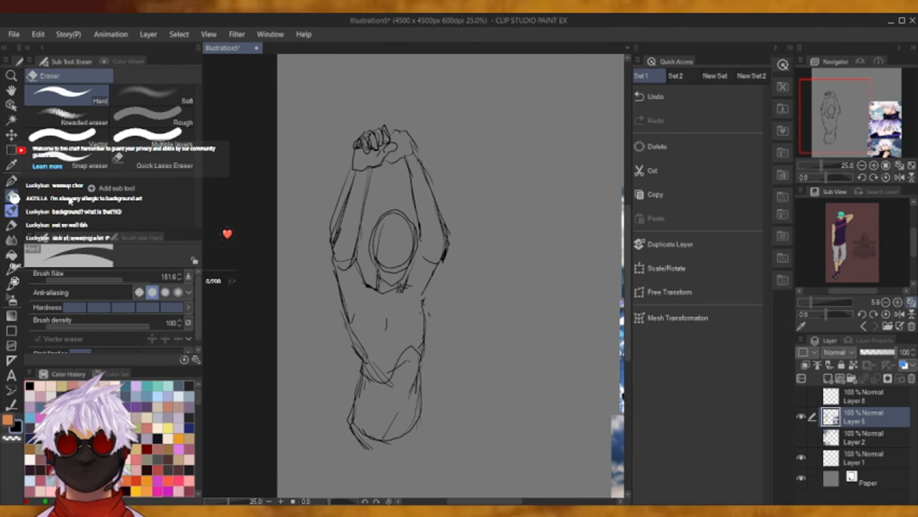
{"action": "mouse_move", "coordinate": [346, 187]}
{"action": "left_mouse_down"}
{"action": "mouse_move", "coordinate": [342, 207]}
{"action": "mouse_move", "coordinate": [343, 195]}
{"action": "mouse_move", "coordinate": [362, 200]}
{"action": "mouse_move", "coordinate": [359, 219]}
{"action": "left_mouse_up"}
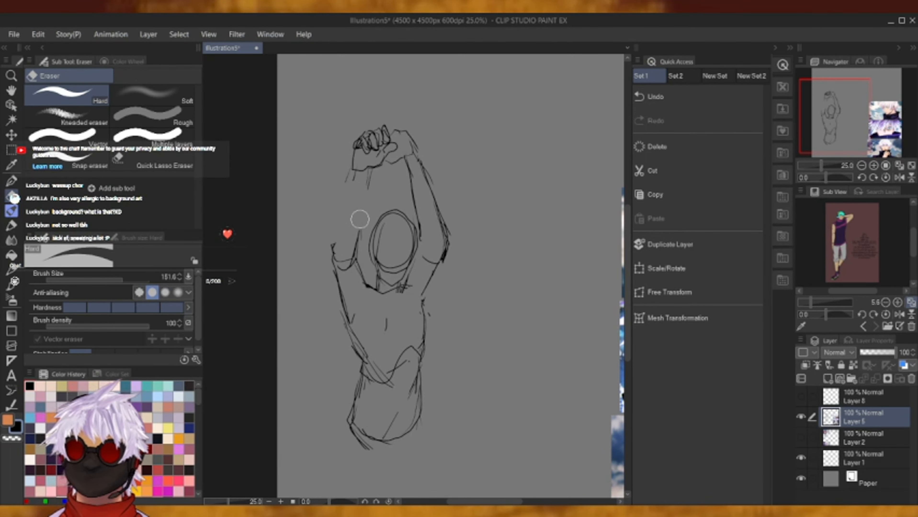
{"action": "left_click", "coordinate": [11, 181]}
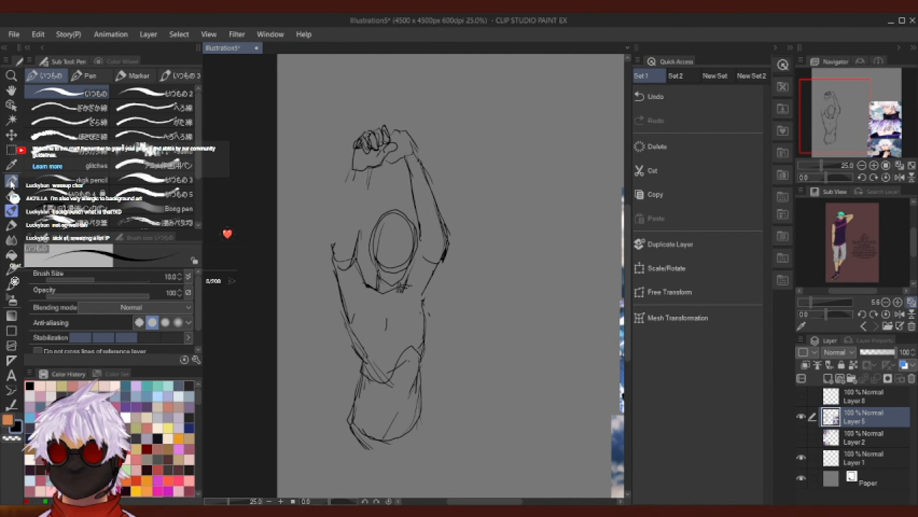
{"action": "left_click_drag", "start_coordinate": [350, 175], "coordinate": [333, 220]}
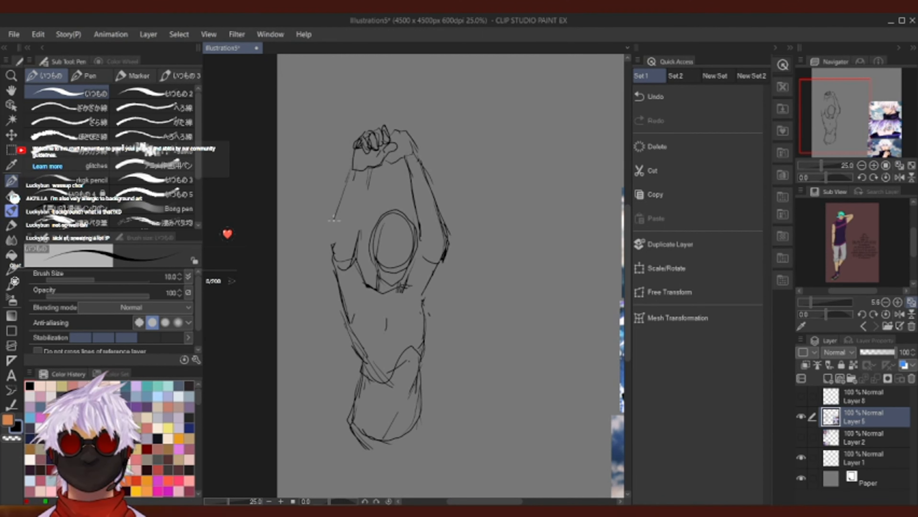
{"action": "left_click", "coordinate": [662, 97]}
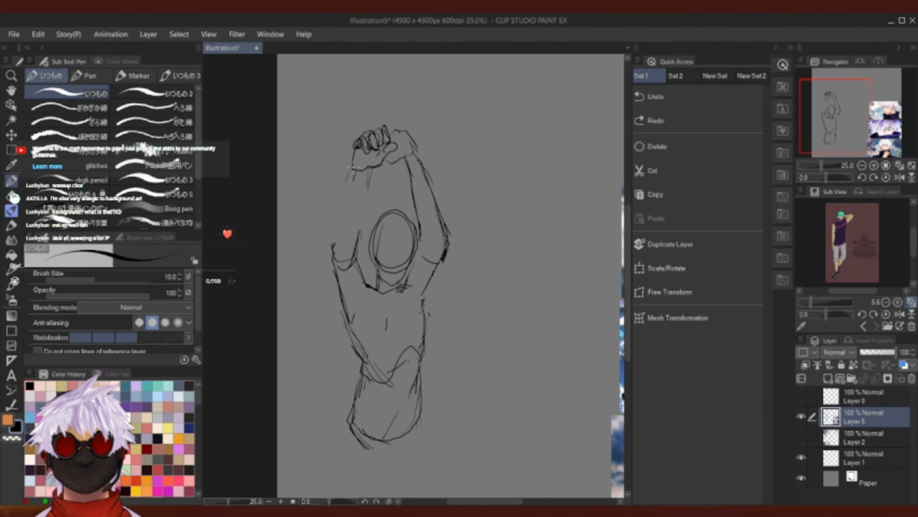
{"action": "left_click_drag", "start_coordinate": [353, 167], "coordinate": [334, 255]}
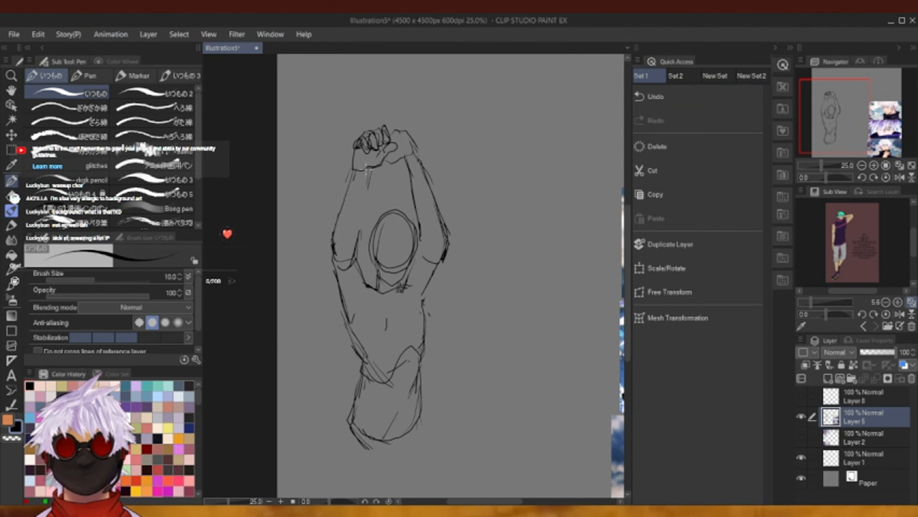
{"action": "left_click_drag", "start_coordinate": [369, 165], "coordinate": [359, 230]}
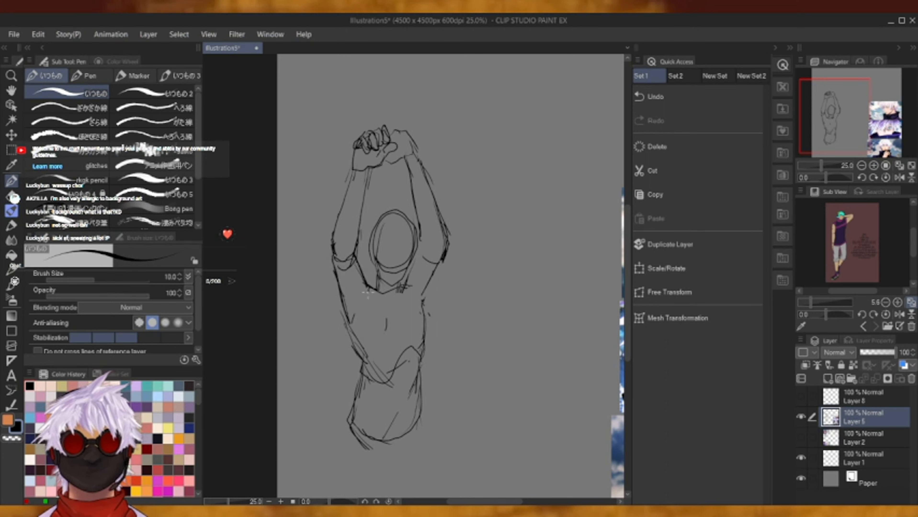
Reinforce the shoulder lines, the left upper arm and the sides of the torso with additional pen strokes.
{"action": "mouse_move", "coordinate": [335, 267]}
{"action": "left_mouse_down"}
{"action": "mouse_move", "coordinate": [356, 326]}
{"action": "mouse_move", "coordinate": [362, 277]}
{"action": "mouse_move", "coordinate": [378, 290]}
{"action": "left_mouse_up"}
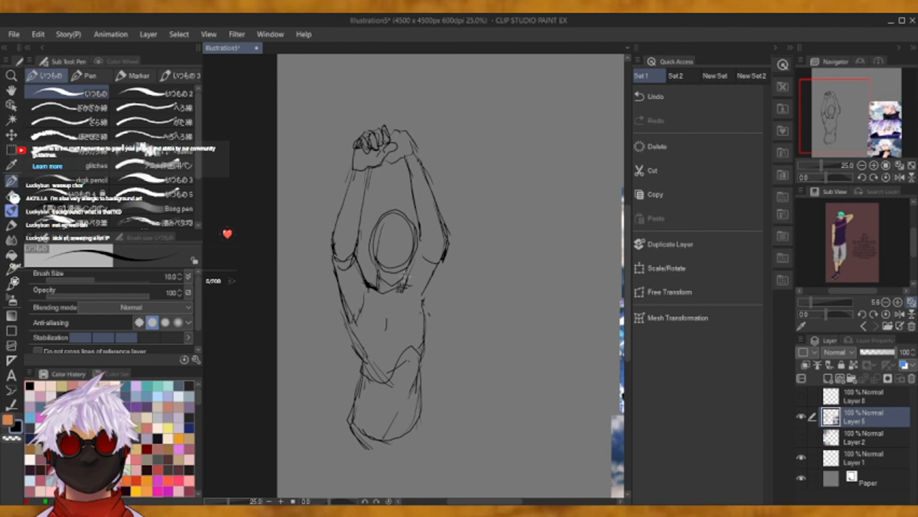
{"action": "left_click_drag", "start_coordinate": [399, 292], "coordinate": [422, 318]}
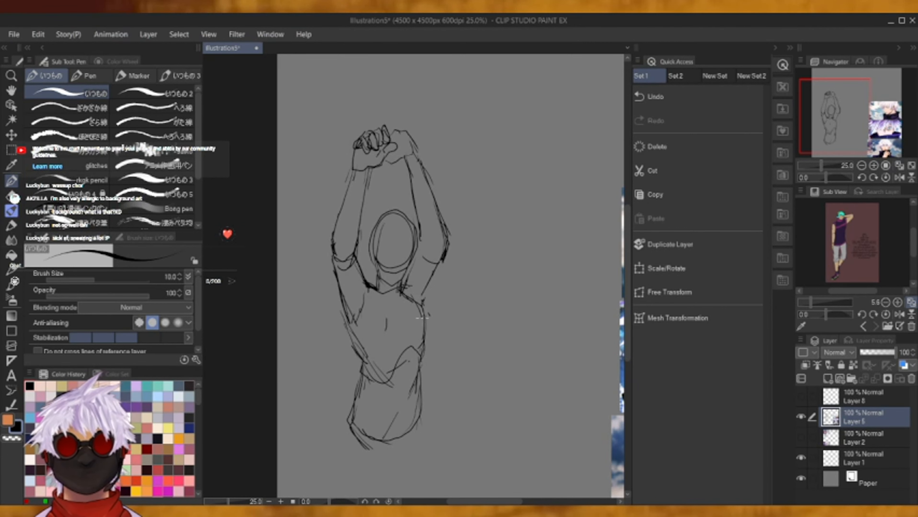
{"action": "left_click_drag", "start_coordinate": [348, 327], "coordinate": [368, 369]}
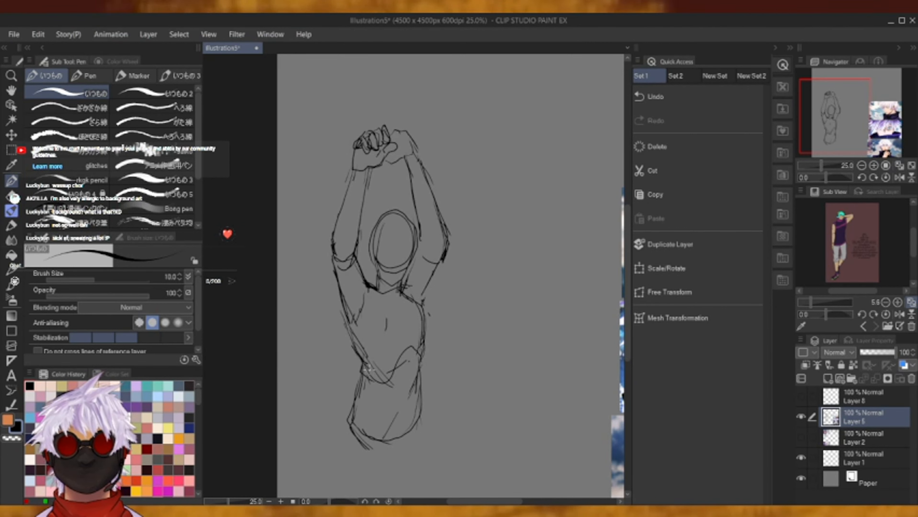
Erase the stray crossing lines at the figure's waist with the Hard eraser.
{"action": "left_click", "coordinate": [11, 196]}
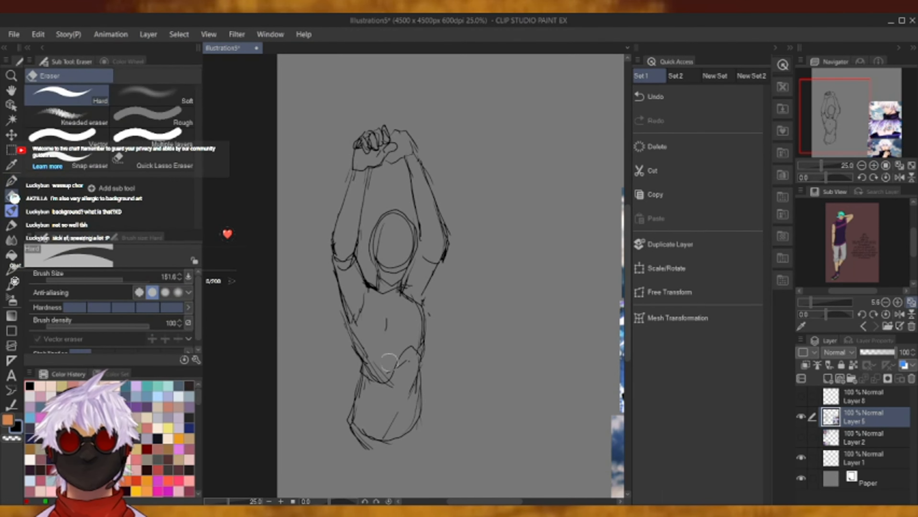
{"action": "left_click", "coordinate": [11, 180]}
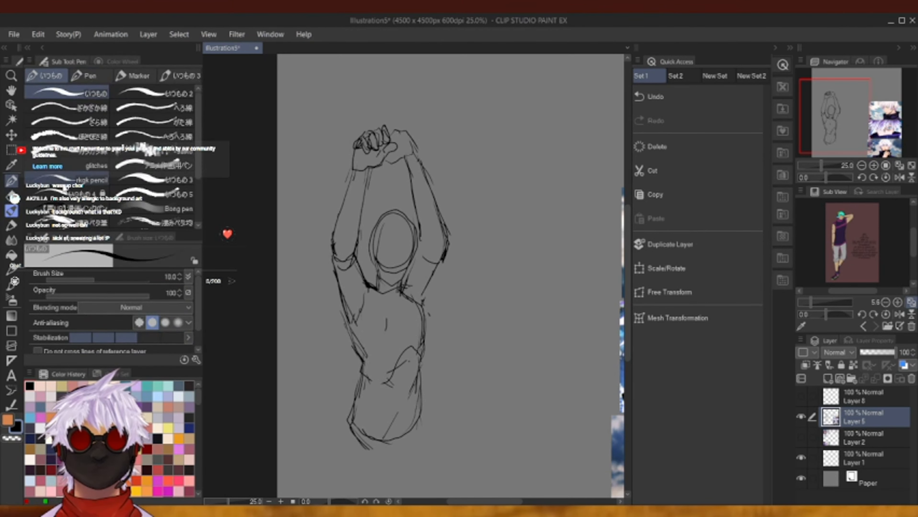
Erase the inner oval of the head and draw the ear and the side of the face with the Pen tool.
{"action": "mouse_move", "coordinate": [858, 128]}
{"action": "left_mouse_down"}
{"action": "mouse_move", "coordinate": [884, 122]}
{"action": "mouse_move", "coordinate": [839, 112]}
{"action": "left_mouse_up"}
{"action": "left_click", "coordinate": [873, 165]}
{"action": "left_click", "coordinate": [873, 166]}
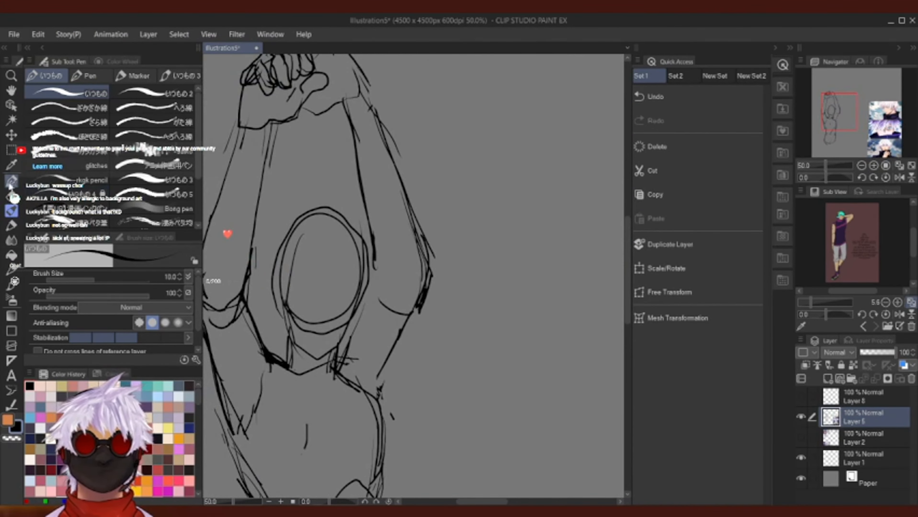
{"action": "left_click", "coordinate": [11, 196]}
{"action": "mouse_move", "coordinate": [349, 292]}
{"action": "left_mouse_down"}
{"action": "mouse_move", "coordinate": [339, 272]}
{"action": "mouse_move", "coordinate": [309, 286]}
{"action": "mouse_move", "coordinate": [301, 267]}
{"action": "left_mouse_up"}
{"action": "left_click", "coordinate": [11, 180]}
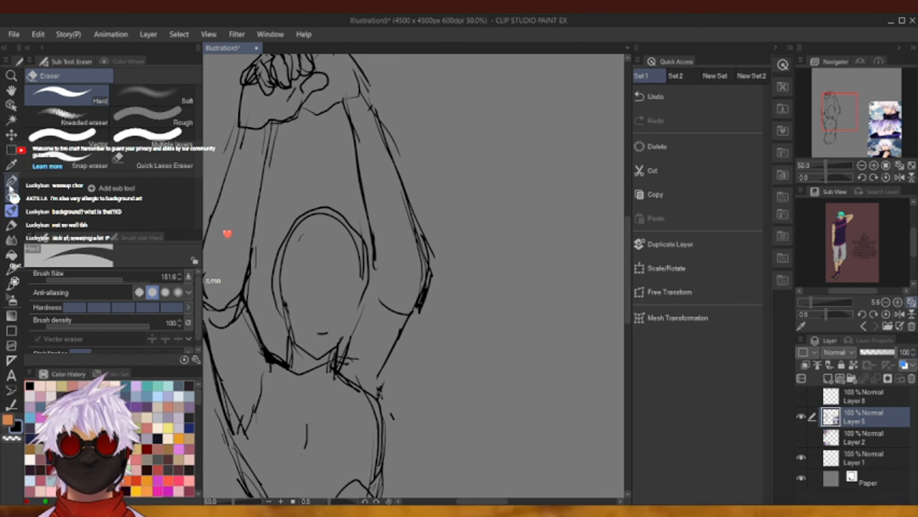
{"action": "mouse_move", "coordinate": [340, 345]}
{"action": "left_mouse_down"}
{"action": "mouse_move", "coordinate": [362, 302]}
{"action": "mouse_move", "coordinate": [366, 258]}
{"action": "left_mouse_up"}
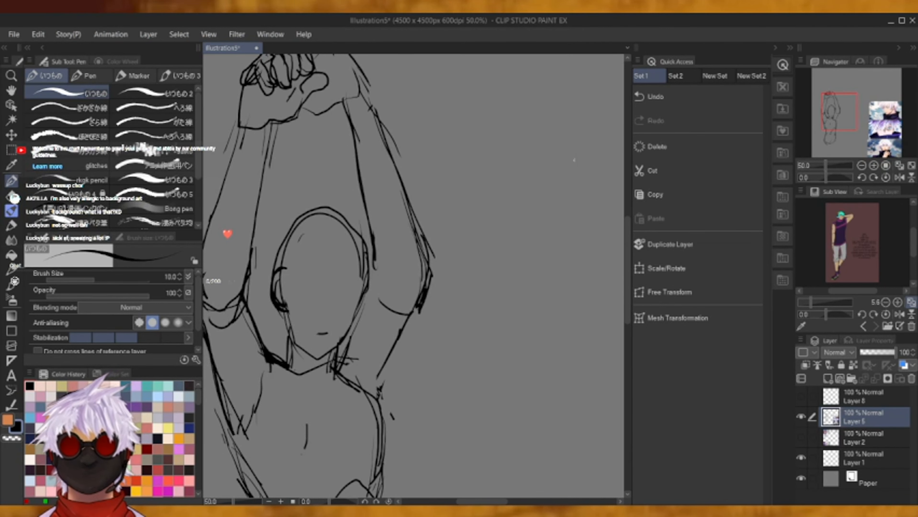
Redraw the right forearm's contours with the Pen tool and trim its outer edge near the elbow with the Hard eraser.
{"action": "left_click", "coordinate": [861, 165]}
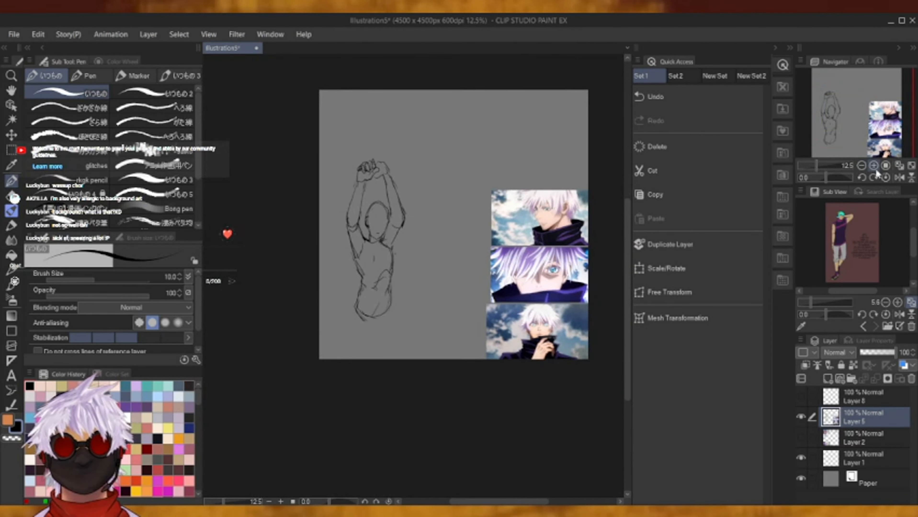
{"action": "left_click", "coordinate": [873, 165]}
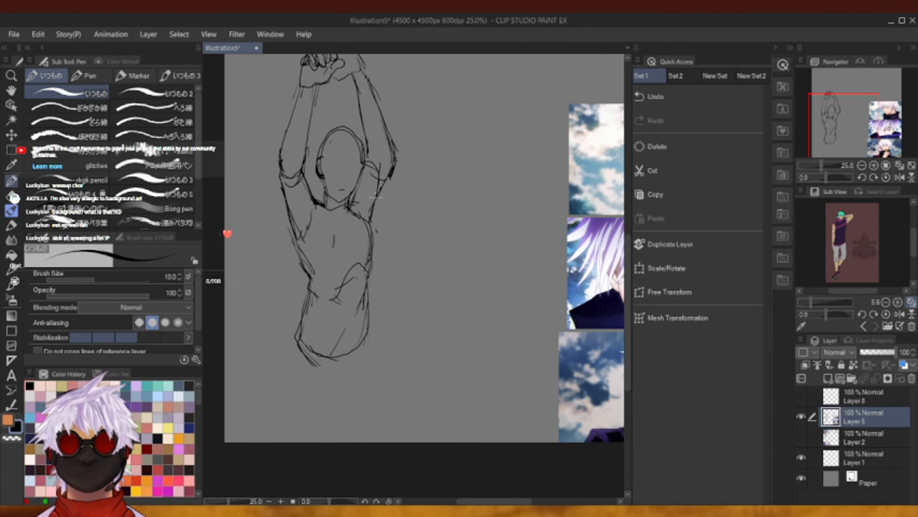
{"action": "mouse_move", "coordinate": [380, 175]}
{"action": "left_mouse_down"}
{"action": "mouse_move", "coordinate": [388, 159]}
{"action": "mouse_move", "coordinate": [380, 122]}
{"action": "left_mouse_up"}
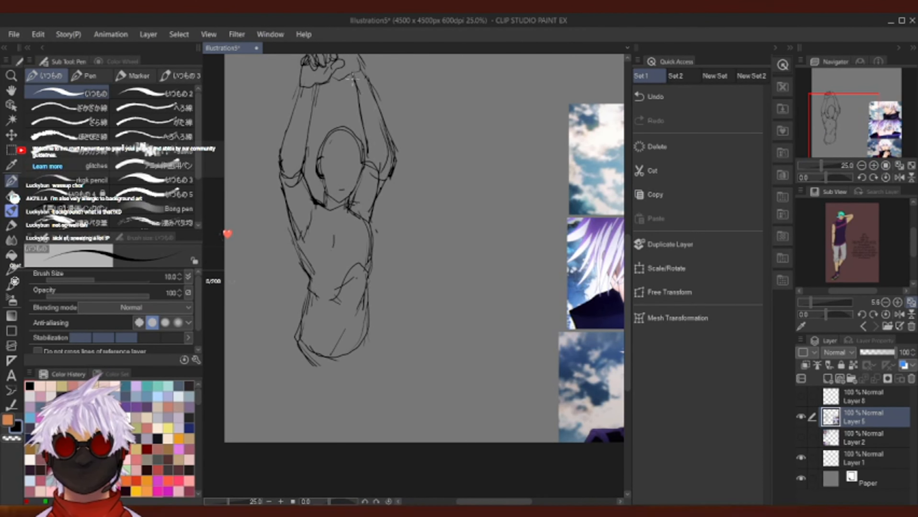
{"action": "left_click_drag", "start_coordinate": [352, 75], "coordinate": [366, 157]}
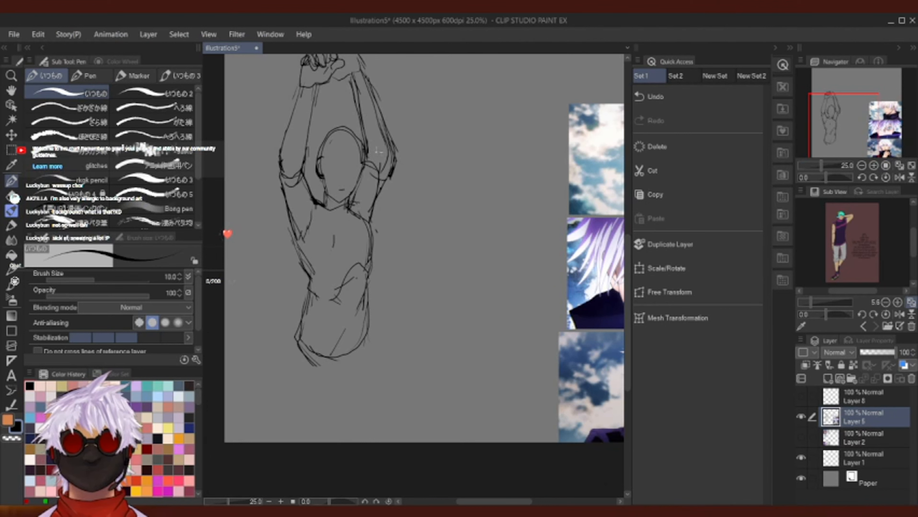
{"action": "key", "text": "e"}
{"action": "mouse_move", "coordinate": [398, 155]}
{"action": "left_mouse_down"}
{"action": "mouse_move", "coordinate": [390, 179]}
{"action": "mouse_move", "coordinate": [396, 125]}
{"action": "mouse_move", "coordinate": [360, 85]}
{"action": "left_mouse_up"}
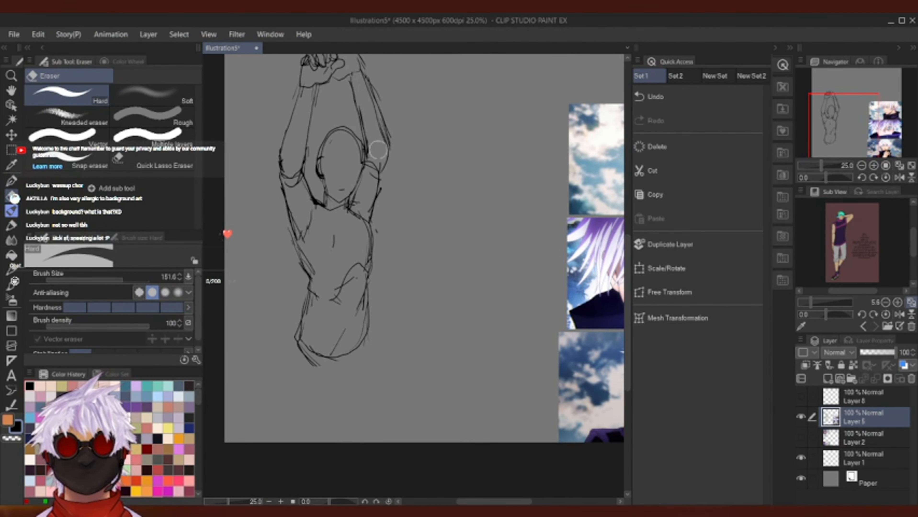
{"action": "key", "text": "p"}
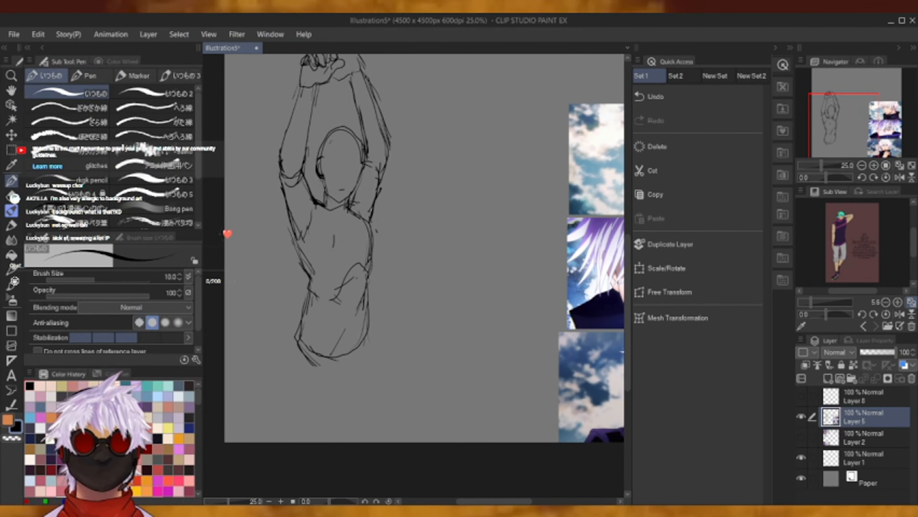
Erase the outer line below the right elbow and redraw the elbow, upper arm and wrist contours with the Pen tool.
{"action": "left_click_drag", "start_coordinate": [856, 130], "coordinate": [855, 123]}
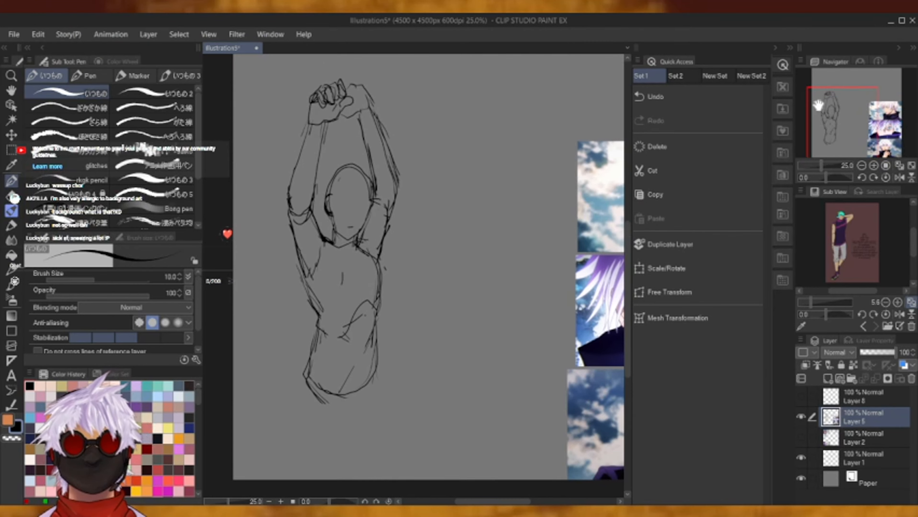
{"action": "left_click", "coordinate": [12, 196]}
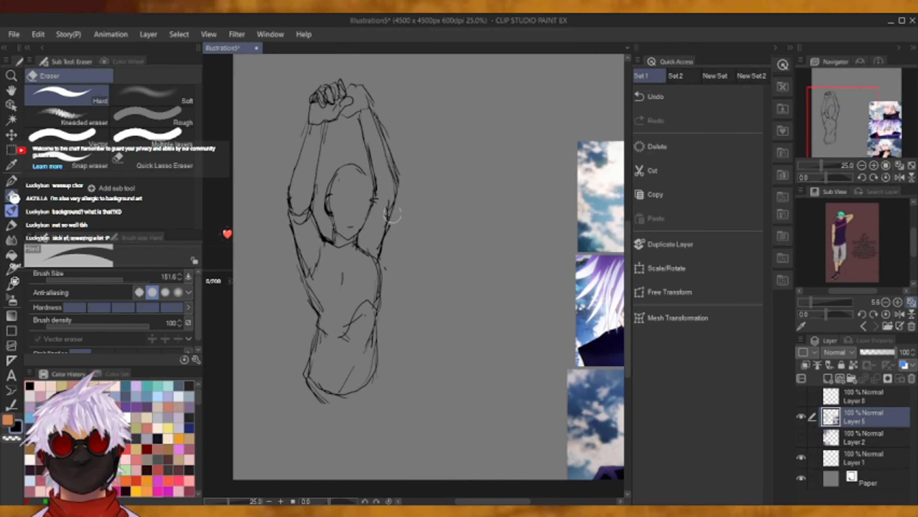
{"action": "left_click_drag", "start_coordinate": [392, 218], "coordinate": [394, 223]}
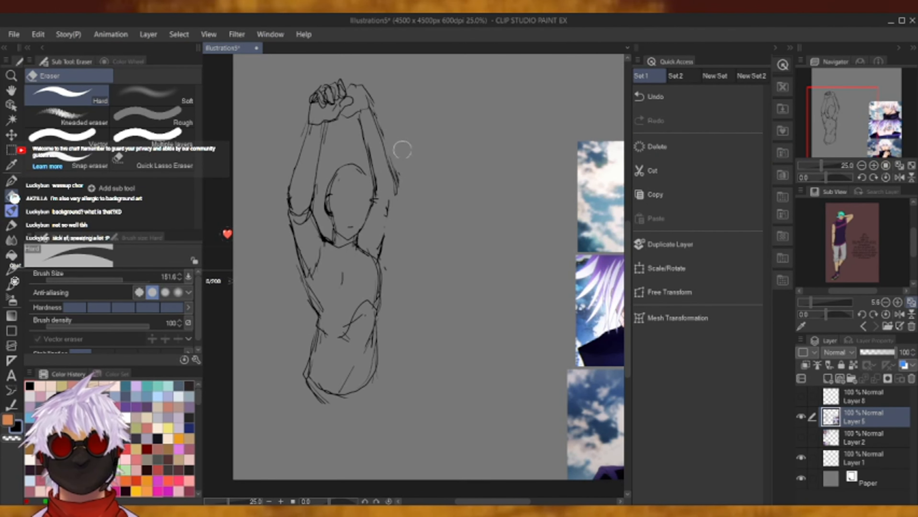
{"action": "left_click", "coordinate": [12, 181]}
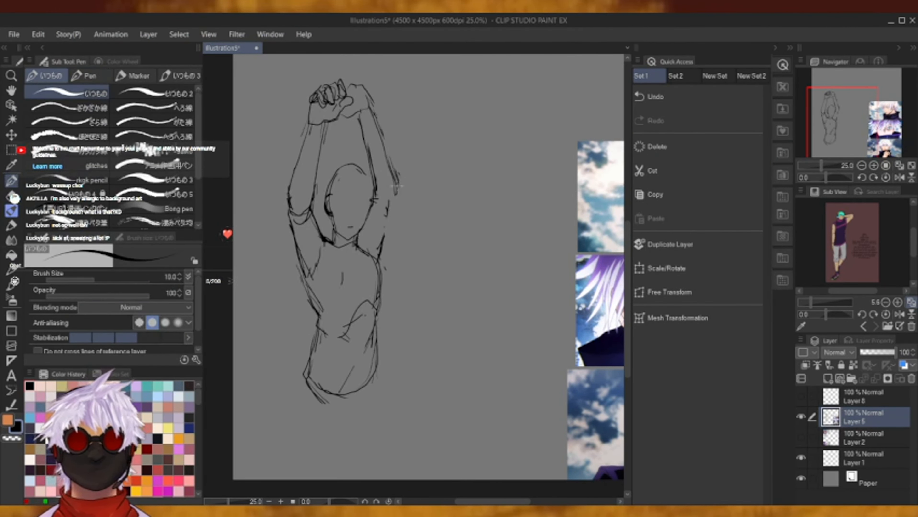
{"action": "left_click_drag", "start_coordinate": [393, 198], "coordinate": [379, 260]}
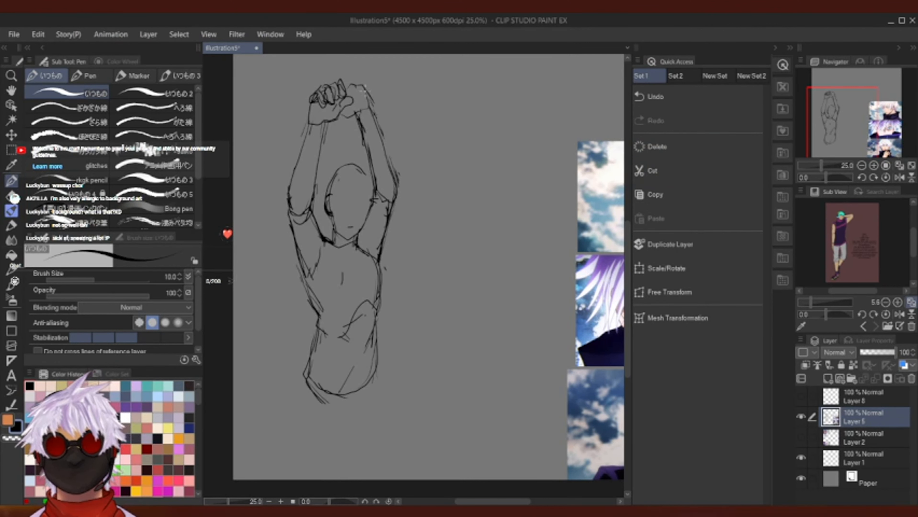
{"action": "left_click_drag", "start_coordinate": [365, 90], "coordinate": [386, 152]}
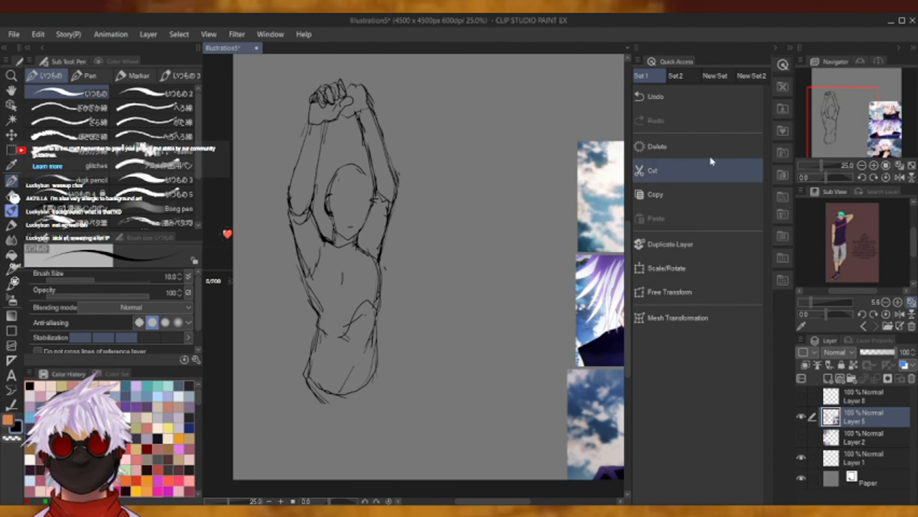
{"action": "left_click", "coordinate": [885, 165]}
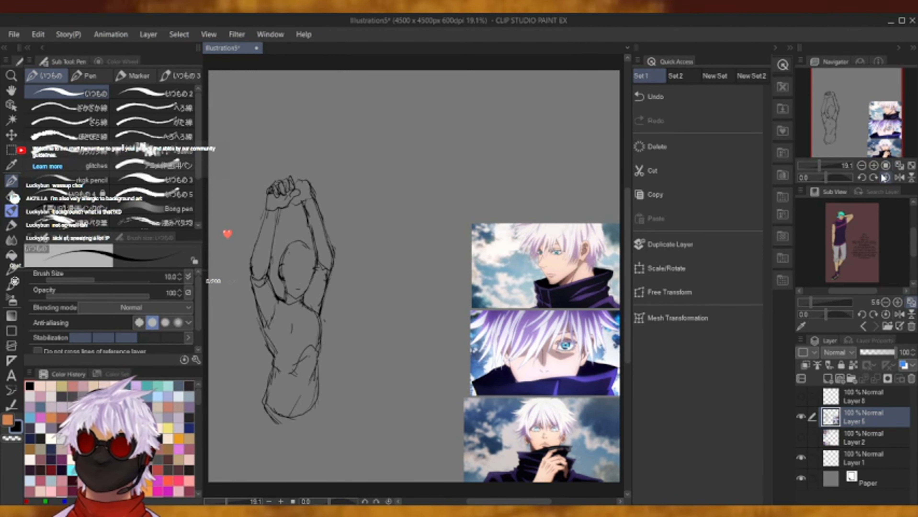
{"action": "left_click", "coordinate": [861, 165]}
{"action": "left_click_drag", "start_coordinate": [858, 150], "coordinate": [861, 154]}
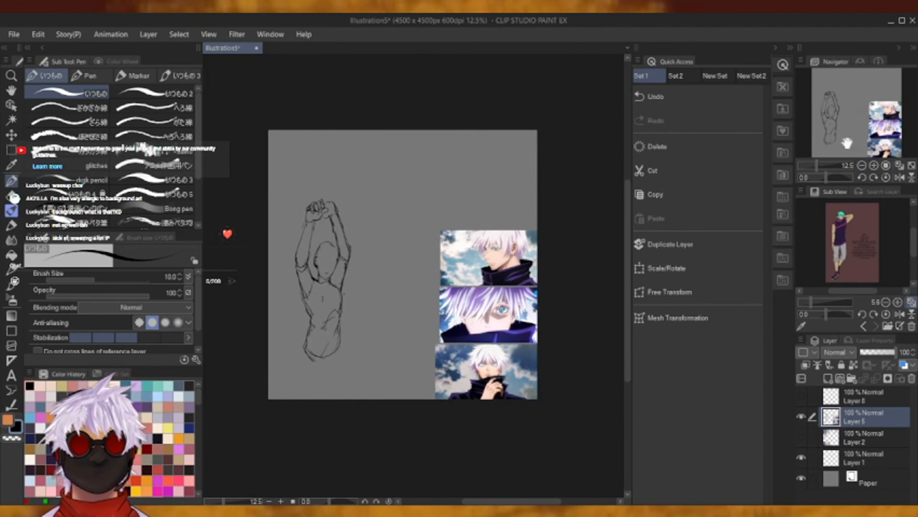
{"action": "left_click", "coordinate": [696, 268]}
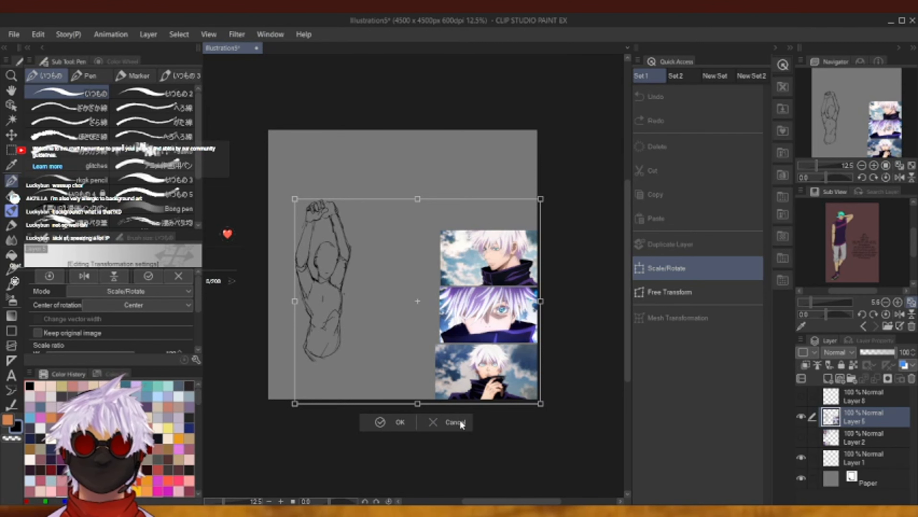
{"action": "left_click", "coordinate": [452, 422]}
Select the arms-raised sketch with the Lasso, cut it from Layer 5 and paste it onto its own layer.
{"action": "left_click", "coordinate": [11, 159]}
{"action": "left_click", "coordinate": [11, 150]}
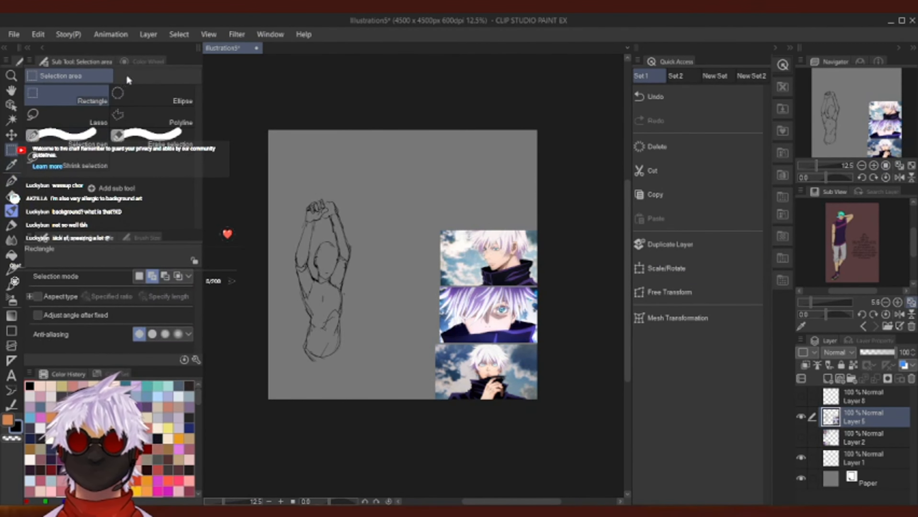
{"action": "mouse_move", "coordinate": [328, 165]}
{"action": "left_mouse_down"}
{"action": "mouse_move", "coordinate": [384, 198]}
{"action": "mouse_move", "coordinate": [326, 167]}
{"action": "left_mouse_up"}
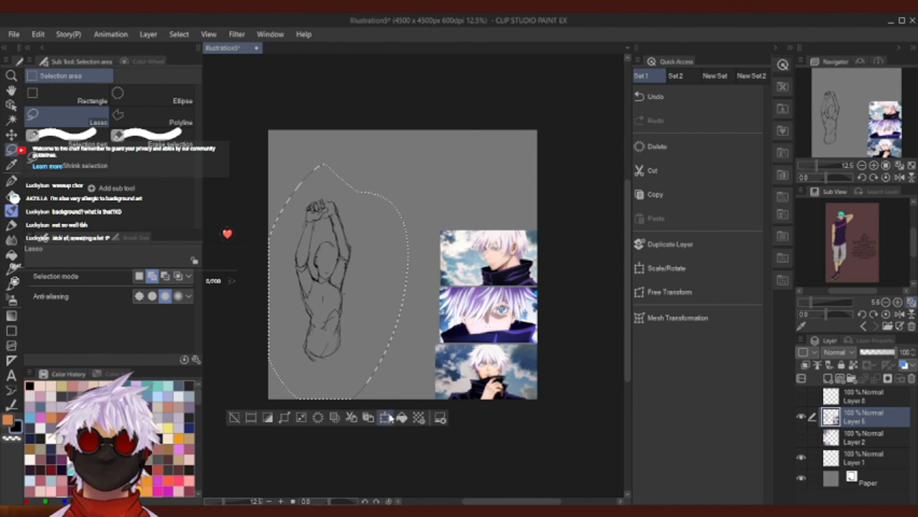
{"action": "key", "text": "ctrl+t"}
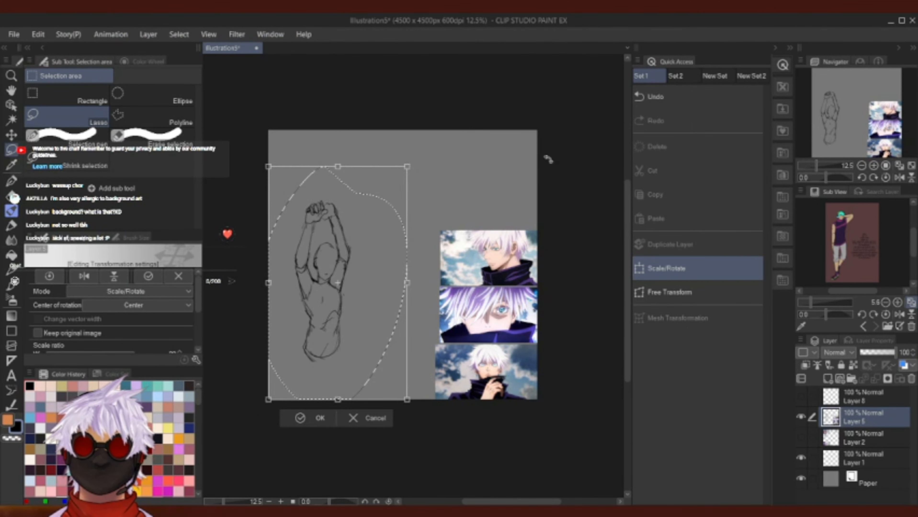
{"action": "left_click", "coordinate": [361, 418]}
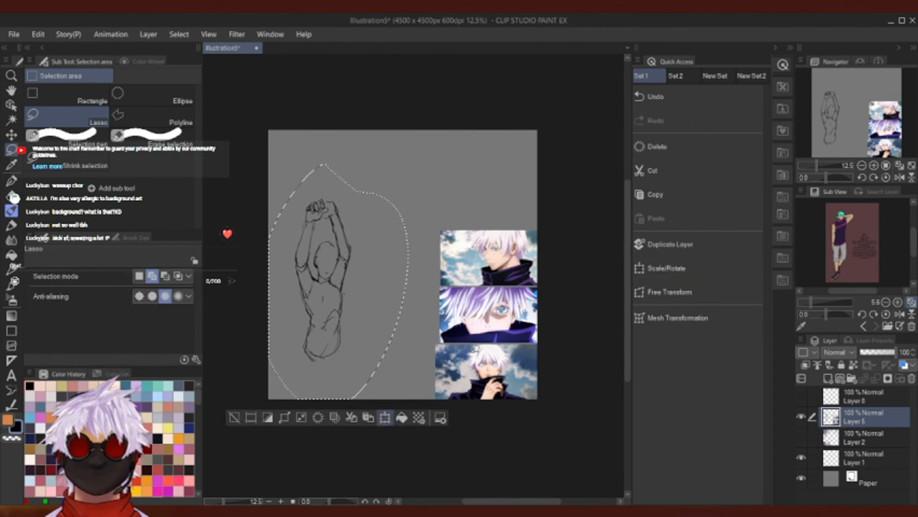
{"action": "left_click", "coordinate": [695, 168]}
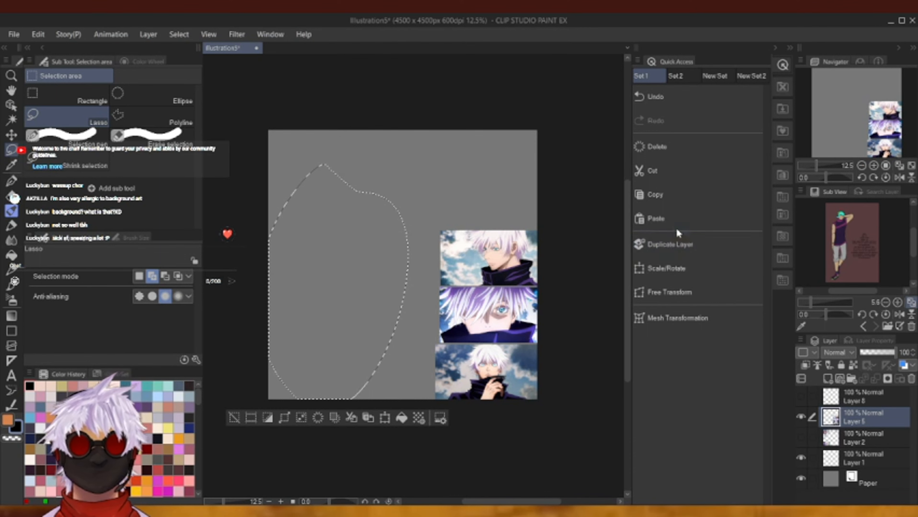
{"action": "left_click", "coordinate": [669, 221]}
Scale the pasted sketch up to nearly double size and place it beside the reference images, with the lower torso running off the canvas bottom.
{"action": "left_click", "coordinate": [386, 418]}
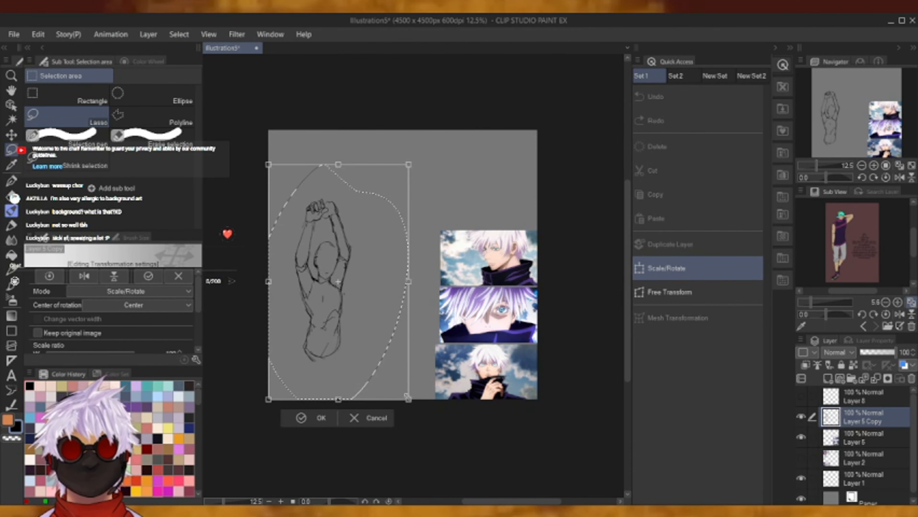
{"action": "left_click_drag", "start_coordinate": [409, 399], "coordinate": [479, 504]}
{"action": "mouse_move", "coordinate": [397, 329]}
{"action": "left_mouse_down"}
{"action": "mouse_move", "coordinate": [384, 327]}
{"action": "mouse_move", "coordinate": [393, 307]}
{"action": "left_mouse_up"}
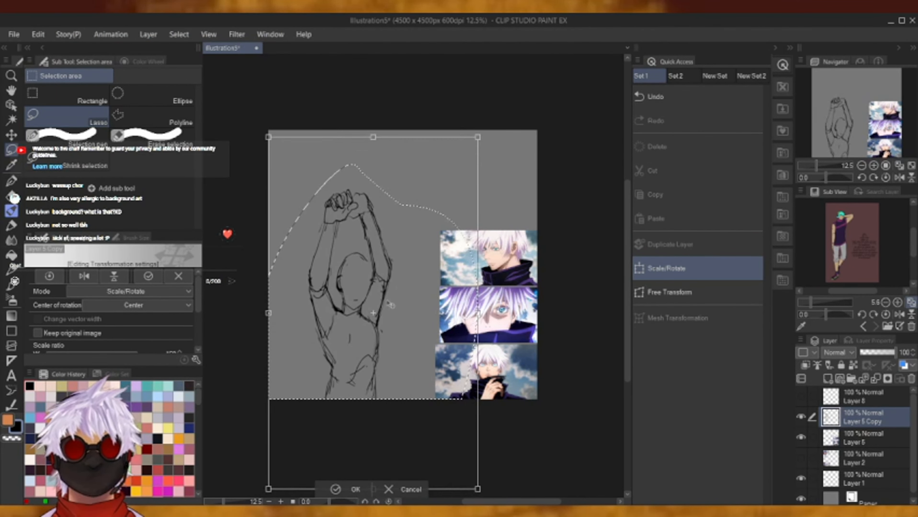
{"action": "left_click_drag", "start_coordinate": [481, 137], "coordinate": [570, 88]}
{"action": "mouse_move", "coordinate": [415, 252]}
{"action": "left_mouse_down"}
{"action": "mouse_move", "coordinate": [416, 314]}
{"action": "mouse_move", "coordinate": [398, 333]}
{"action": "left_mouse_up"}
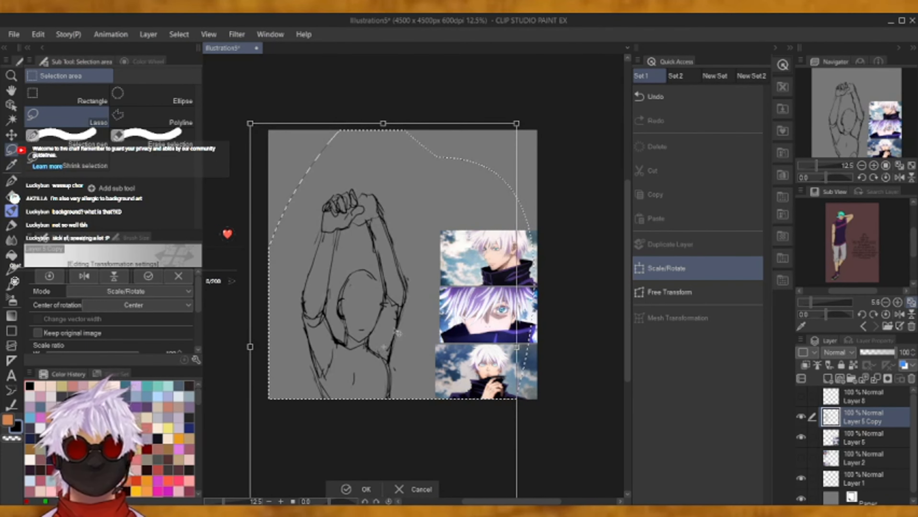
{"action": "left_click", "coordinate": [365, 489]}
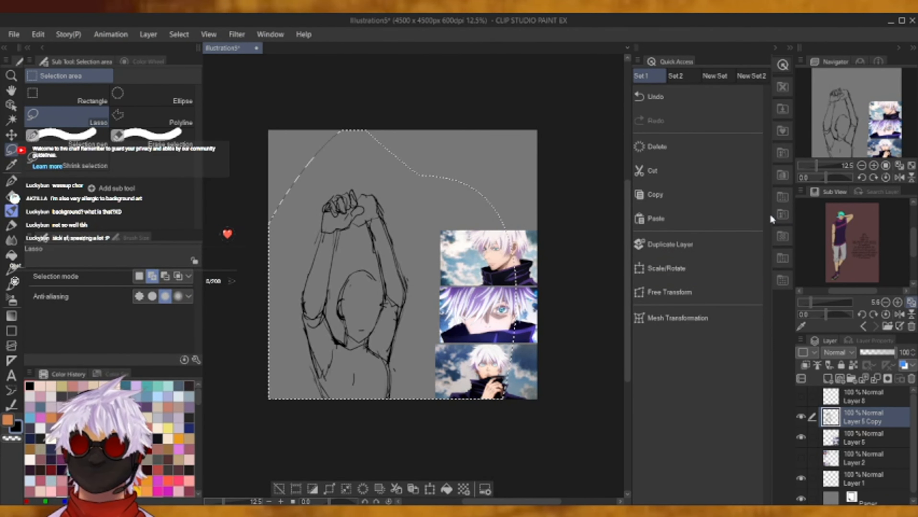
Toggle the visibility of Layer 5 Copy, Layer 5 and Layer 2 to check their contents, leaving only Layer 2 of these hidden.
{"action": "left_click", "coordinate": [873, 165]}
{"action": "left_click", "coordinate": [873, 165]}
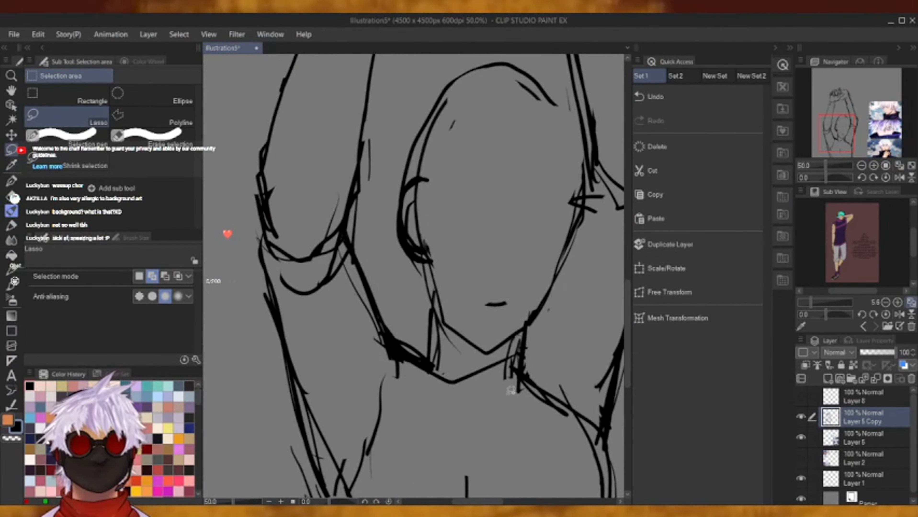
{"action": "left_click", "coordinate": [862, 166]}
{"action": "mouse_move", "coordinate": [863, 132]}
{"action": "left_mouse_down"}
{"action": "mouse_move", "coordinate": [870, 125]}
{"action": "mouse_move", "coordinate": [856, 124]}
{"action": "left_mouse_up"}
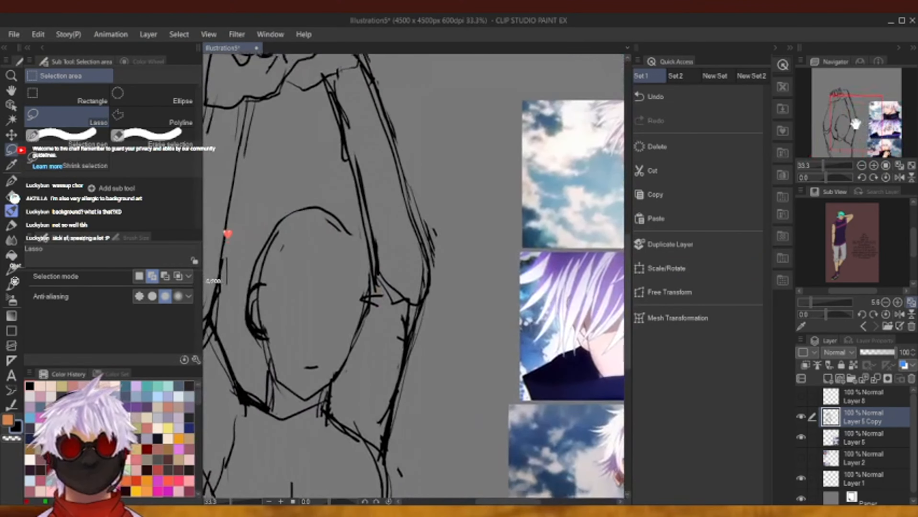
{"action": "left_click", "coordinate": [800, 416]}
{"action": "left_click", "coordinate": [801, 436]}
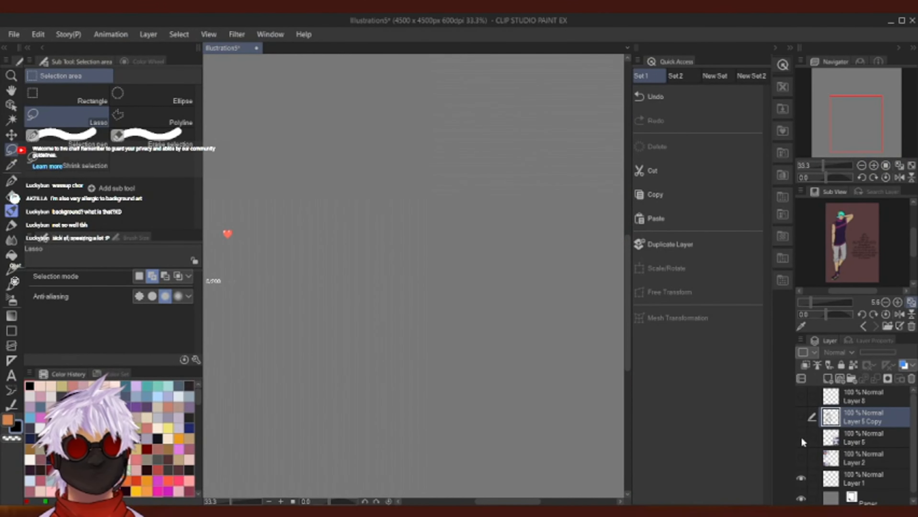
{"action": "left_click", "coordinate": [800, 437]}
{"action": "left_click", "coordinate": [811, 438]}
{"action": "left_click", "coordinate": [800, 457]}
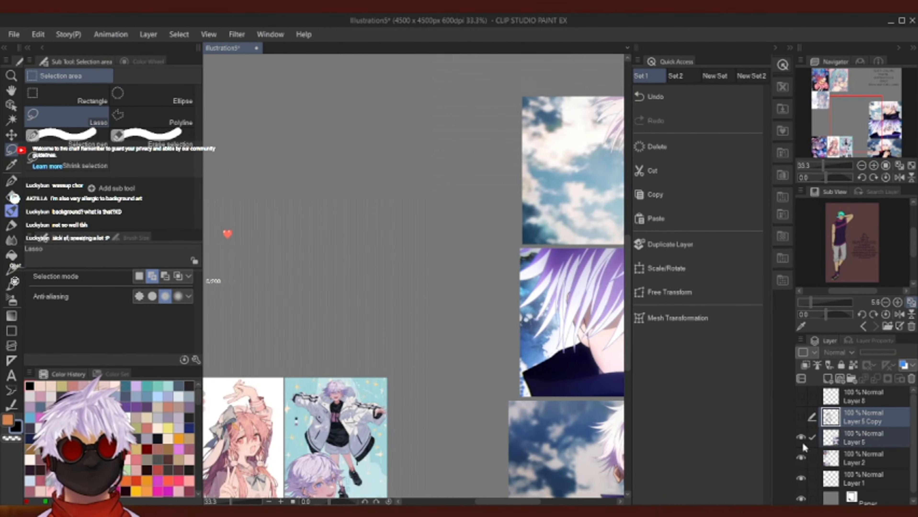
{"action": "left_click", "coordinate": [801, 417]}
{"action": "left_click", "coordinate": [801, 437]}
{"action": "mouse_move", "coordinate": [856, 119]}
{"action": "left_mouse_down"}
{"action": "mouse_move", "coordinate": [836, 128]}
{"action": "mouse_move", "coordinate": [840, 96]}
{"action": "mouse_move", "coordinate": [839, 117]}
{"action": "left_mouse_up"}
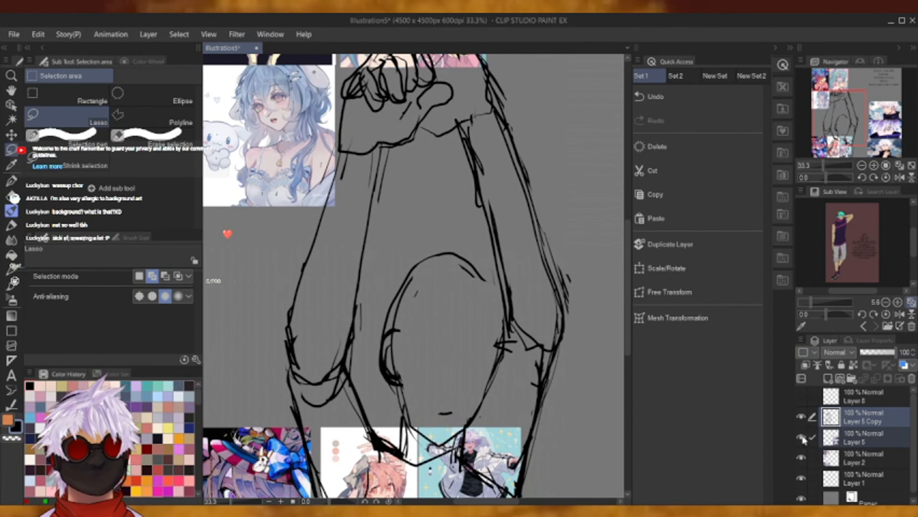
{"action": "left_click", "coordinate": [801, 458]}
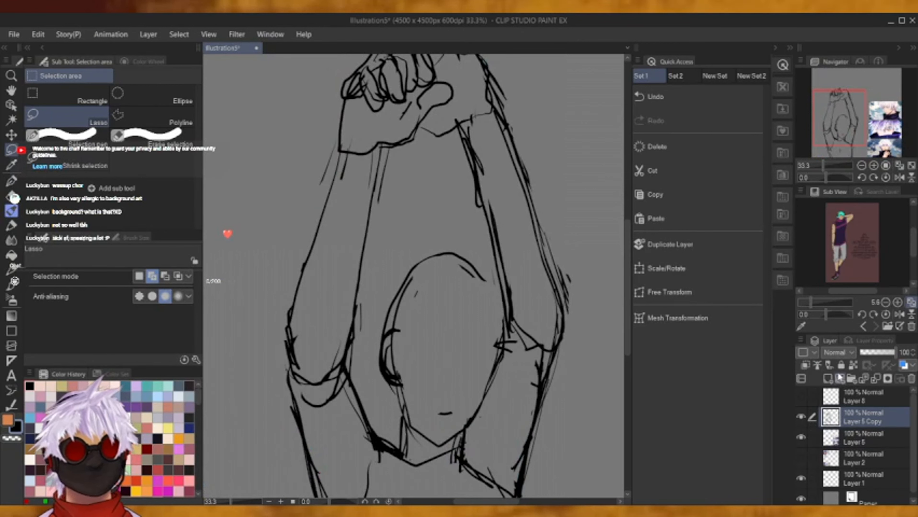
Add a new layer above Layer 5 Copy, lower Layer 5 Copy's opacity to 31%, and make the new layer active.
{"action": "left_click", "coordinate": [828, 378]}
{"action": "left_click", "coordinate": [838, 436]}
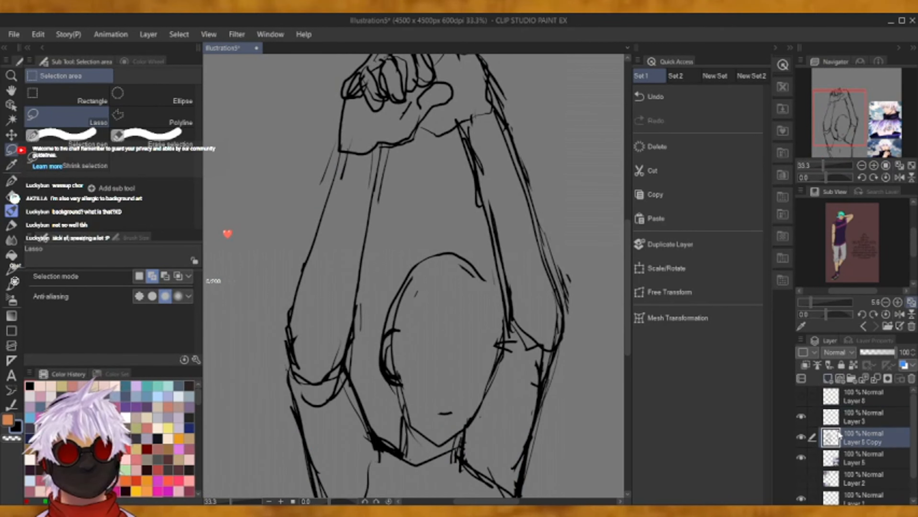
{"action": "left_click_drag", "start_coordinate": [893, 352], "coordinate": [864, 354]}
{"action": "left_click", "coordinate": [869, 355]}
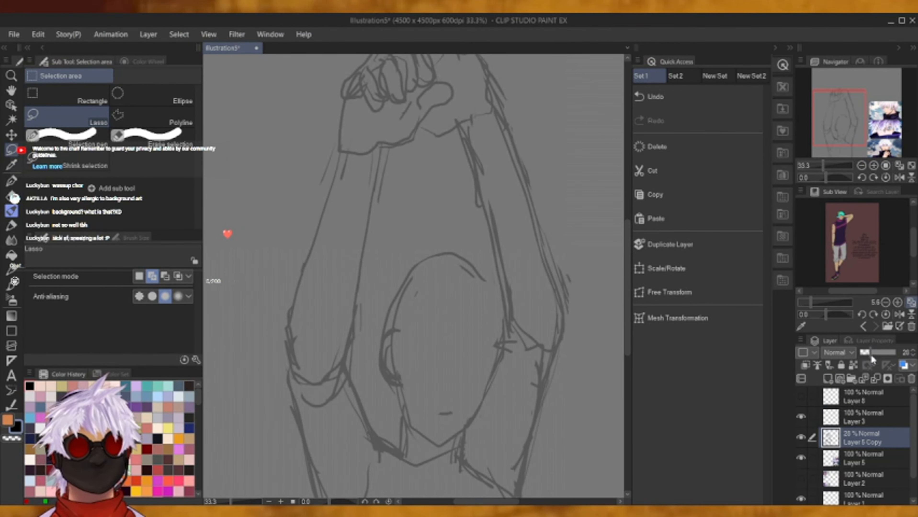
{"action": "left_click", "coordinate": [870, 354]}
{"action": "left_click", "coordinate": [853, 413]}
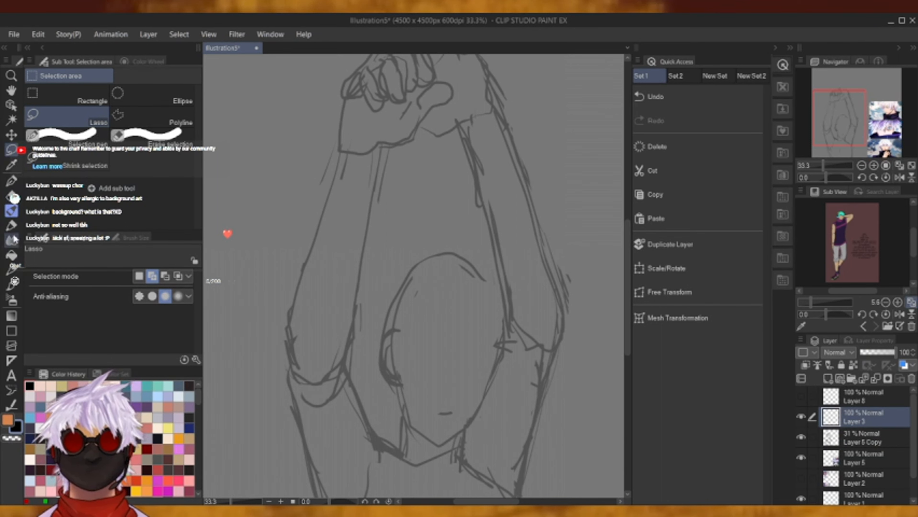
Sketch the jagged fringe over the forehead on Layer 3 with the SOL brush at size 4.8 and 67 opacity.
{"action": "left_click", "coordinate": [15, 227]}
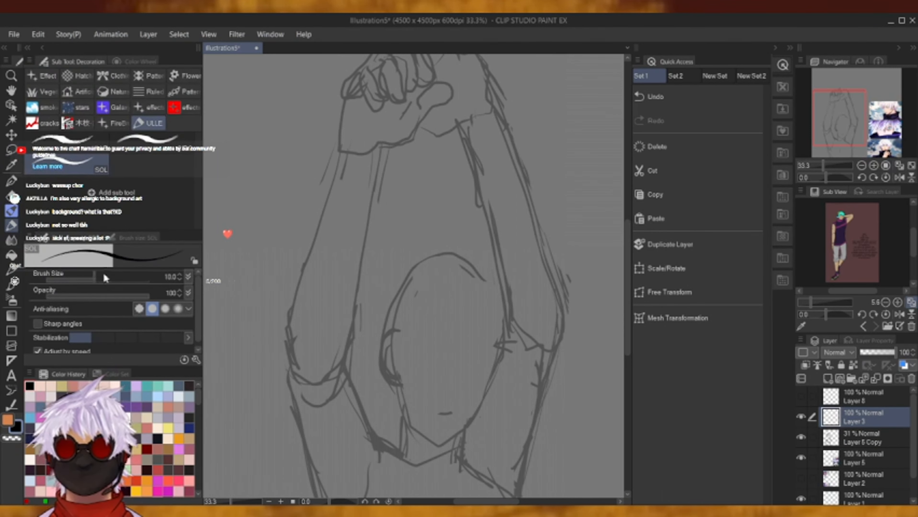
{"action": "left_click", "coordinate": [113, 294]}
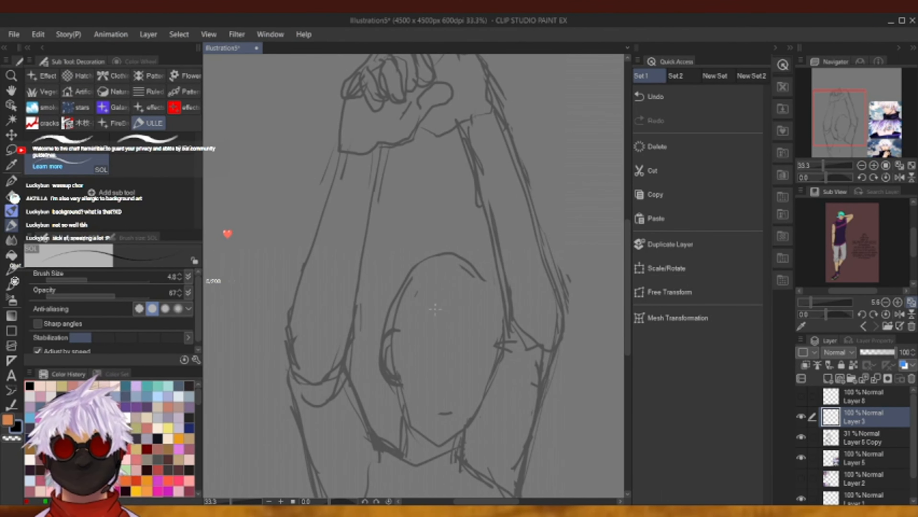
{"action": "mouse_move", "coordinate": [849, 127]}
{"action": "left_mouse_down"}
{"action": "mouse_move", "coordinate": [883, 138]}
{"action": "mouse_move", "coordinate": [888, 129]}
{"action": "mouse_move", "coordinate": [884, 140]}
{"action": "mouse_move", "coordinate": [858, 127]}
{"action": "left_mouse_up"}
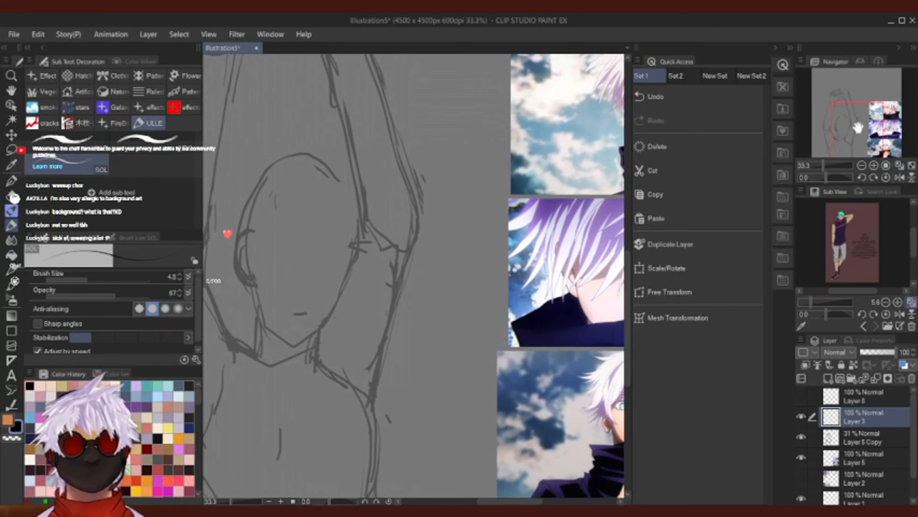
{"action": "left_click", "coordinate": [861, 166]}
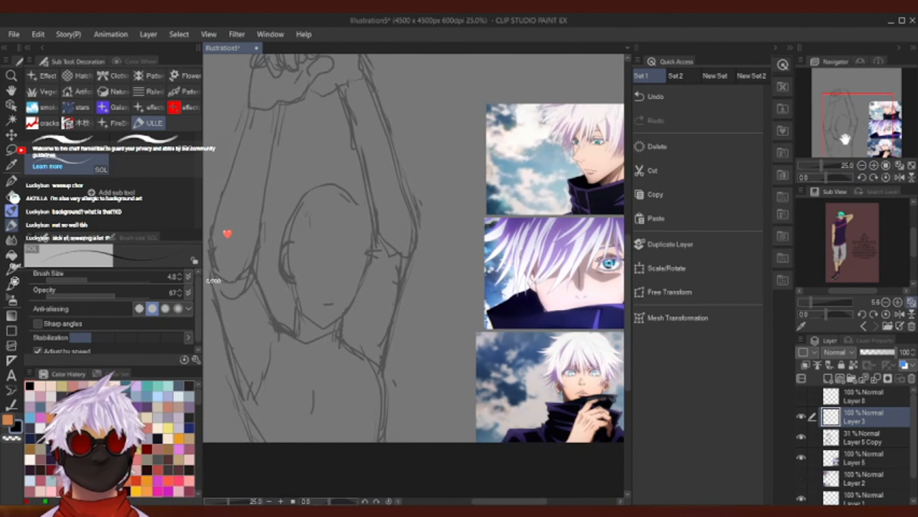
{"action": "left_click_drag", "start_coordinate": [311, 218], "coordinate": [310, 235]}
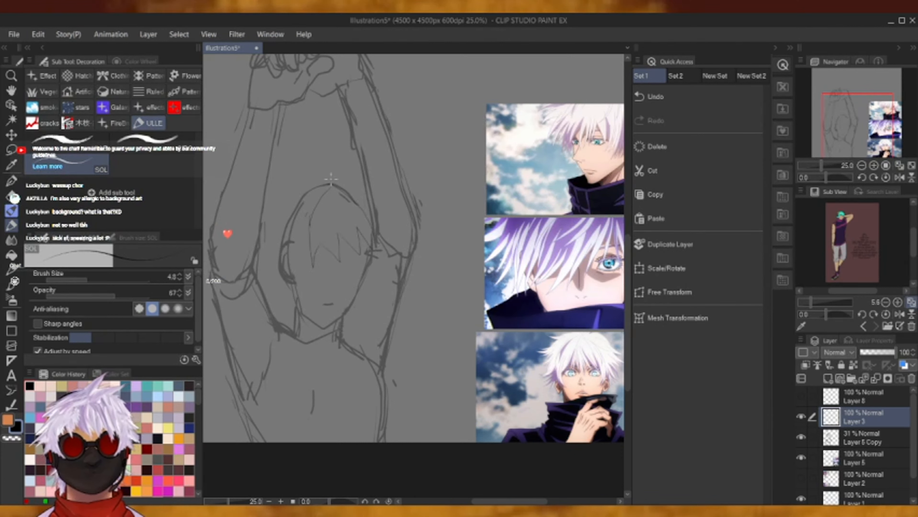
{"action": "left_click_drag", "start_coordinate": [309, 243], "coordinate": [305, 284]}
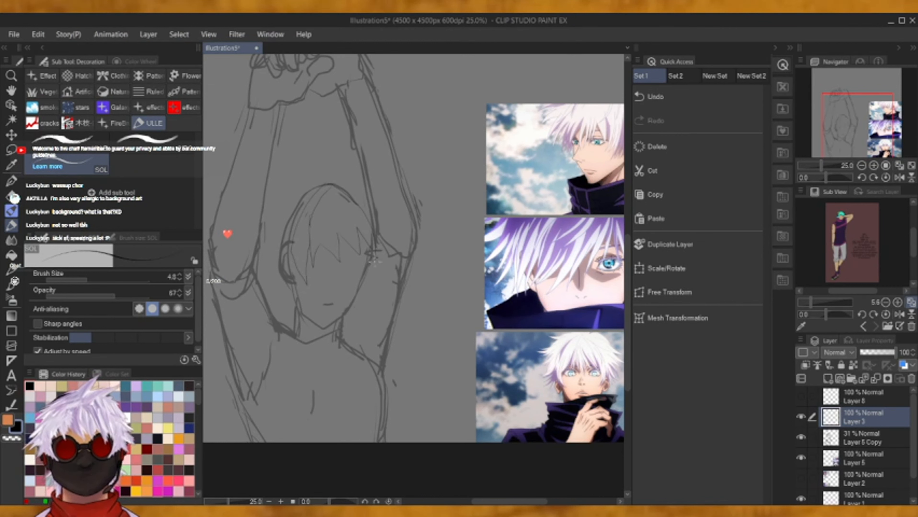
Raise the brush opacity to 84, darken the strand running down from the parting and outline the hair along the head's right side.
{"action": "left_click", "coordinate": [839, 437]}
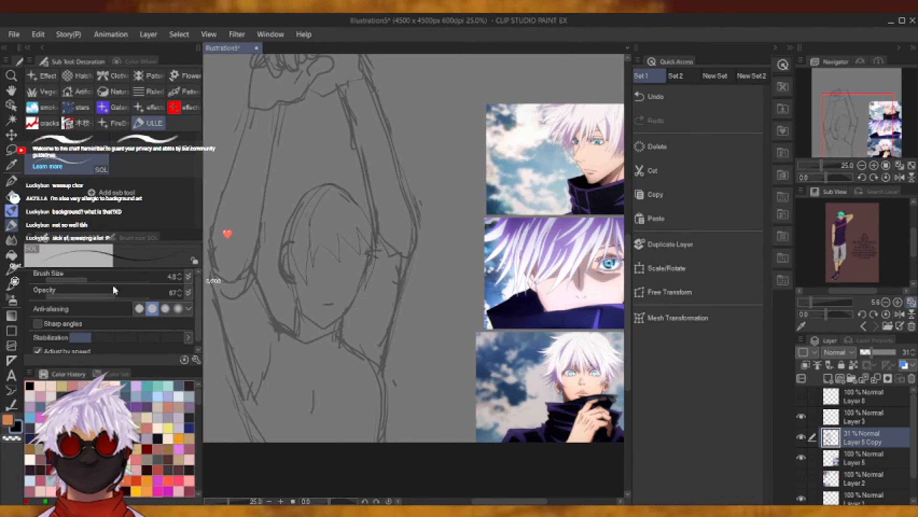
{"action": "left_click_drag", "start_coordinate": [129, 296], "coordinate": [138, 291]}
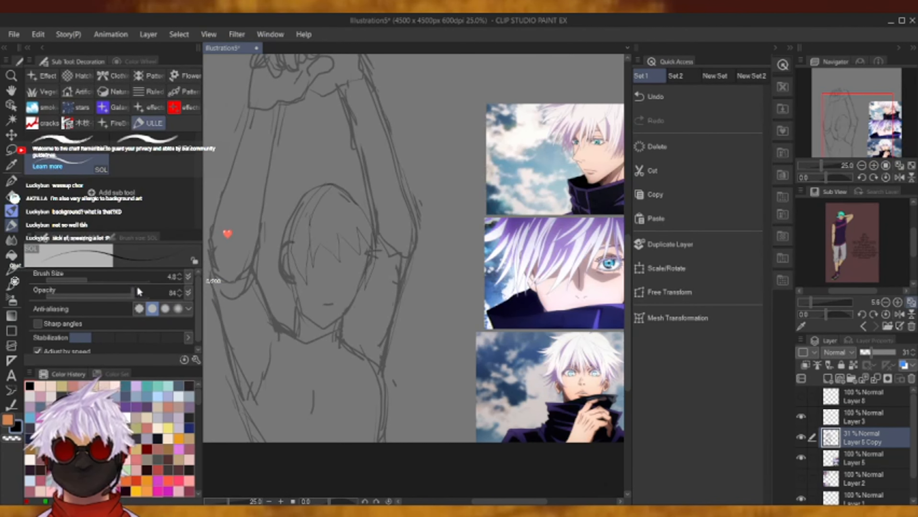
{"action": "left_click", "coordinate": [864, 414]}
{"action": "left_click", "coordinate": [872, 166]}
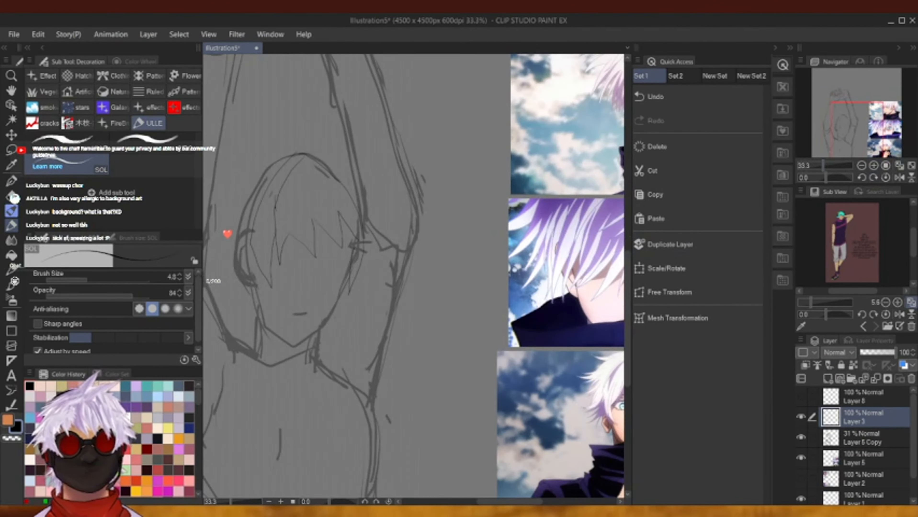
{"action": "left_click_drag", "start_coordinate": [294, 163], "coordinate": [275, 247]}
{"action": "mouse_move", "coordinate": [301, 163]}
{"action": "left_mouse_down"}
{"action": "mouse_move", "coordinate": [284, 260]}
{"action": "mouse_move", "coordinate": [294, 232]}
{"action": "mouse_move", "coordinate": [315, 258]}
{"action": "mouse_move", "coordinate": [312, 220]}
{"action": "left_mouse_up"}
{"action": "mouse_move", "coordinate": [278, 255]}
{"action": "left_mouse_down"}
{"action": "mouse_move", "coordinate": [302, 265]}
{"action": "mouse_move", "coordinate": [357, 246]}
{"action": "mouse_move", "coordinate": [346, 186]}
{"action": "left_mouse_up"}
{"action": "left_click", "coordinate": [710, 101]}
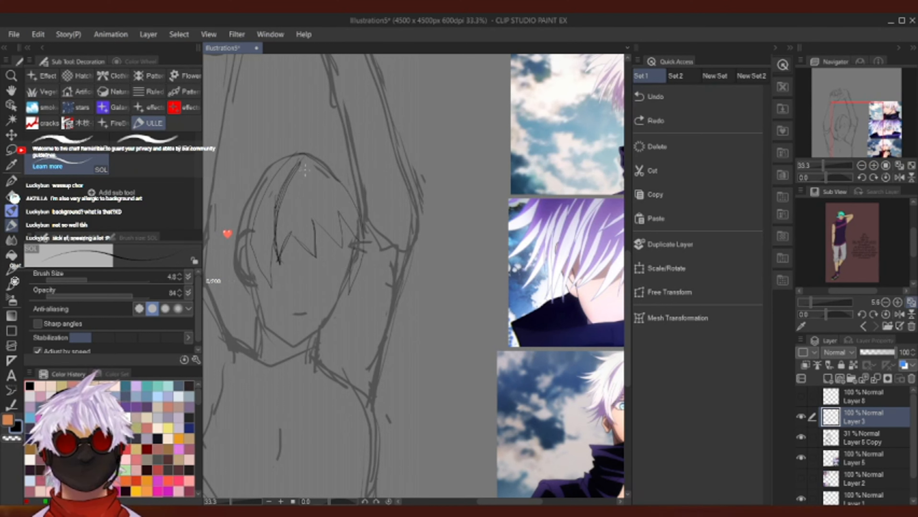
{"action": "left_click_drag", "start_coordinate": [306, 164], "coordinate": [345, 189]}
{"action": "left_click_drag", "start_coordinate": [357, 261], "coordinate": [352, 281]}
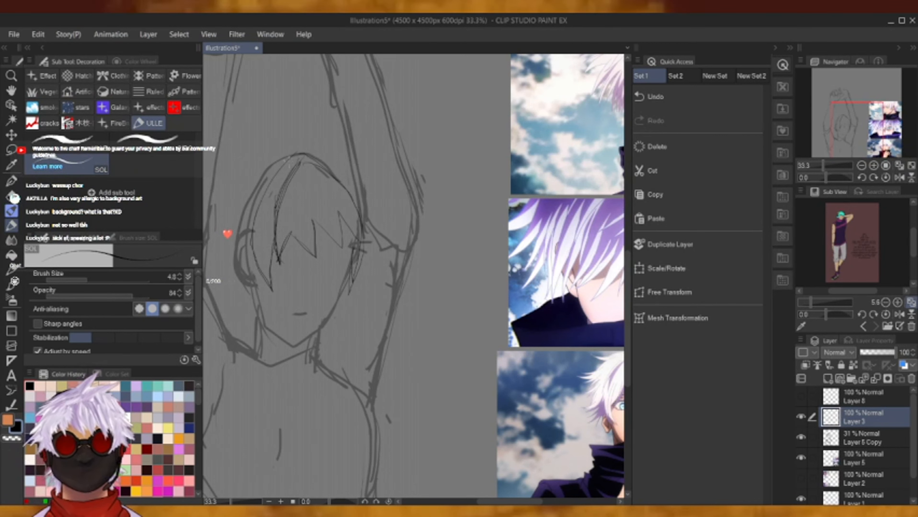
Outline the crown's right side and add spiky hair tufts beside and below the right ear.
{"action": "mouse_move", "coordinate": [866, 127]}
{"action": "left_mouse_down"}
{"action": "mouse_move", "coordinate": [880, 127]}
{"action": "mouse_move", "coordinate": [868, 125]}
{"action": "left_mouse_up"}
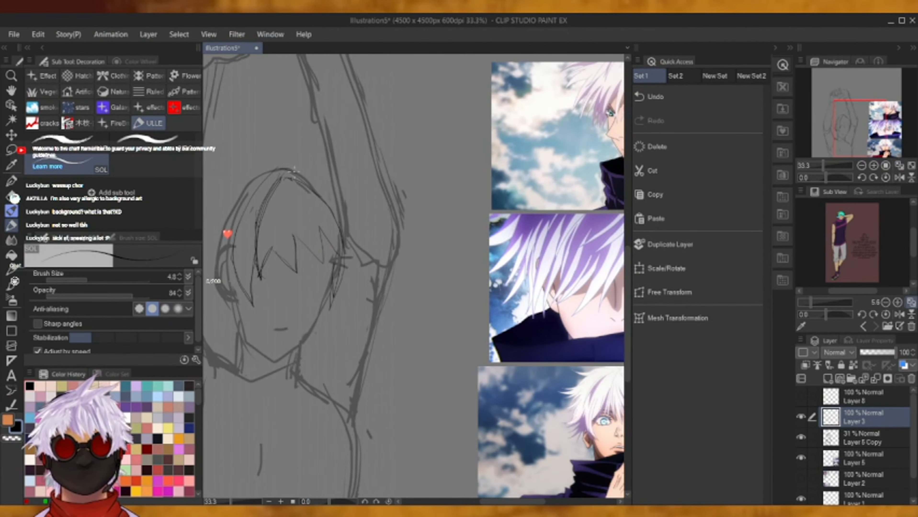
{"action": "mouse_move", "coordinate": [293, 172]}
{"action": "left_mouse_down"}
{"action": "mouse_move", "coordinate": [362, 229]}
{"action": "mouse_move", "coordinate": [359, 251]}
{"action": "left_mouse_up"}
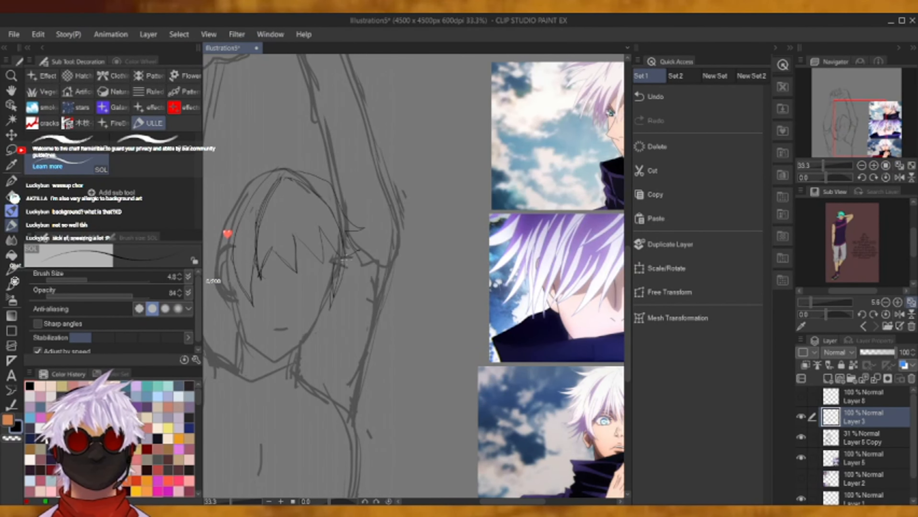
{"action": "left_click_drag", "start_coordinate": [342, 277], "coordinate": [339, 292]}
Outline the hair on the head's left side and add pointed tufts around and below the left ear.
{"action": "left_click_drag", "start_coordinate": [266, 166], "coordinate": [357, 177]}
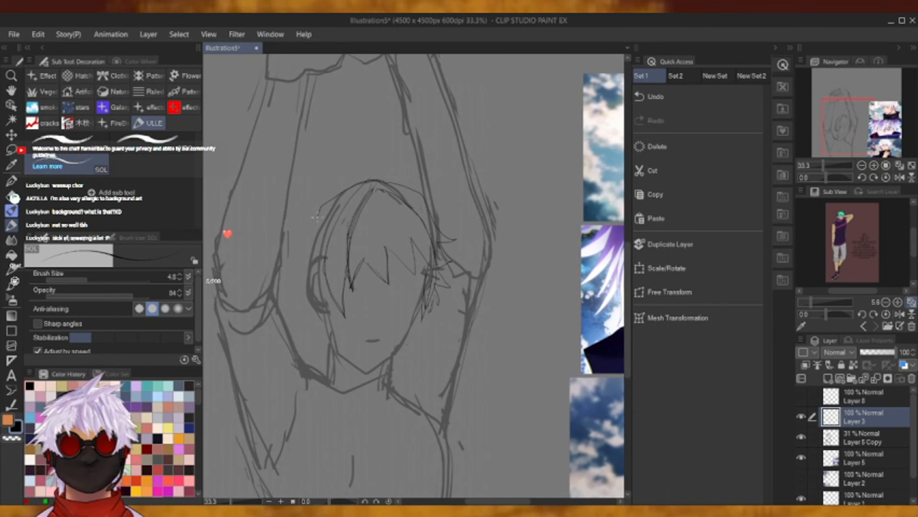
{"action": "left_click", "coordinate": [654, 96]}
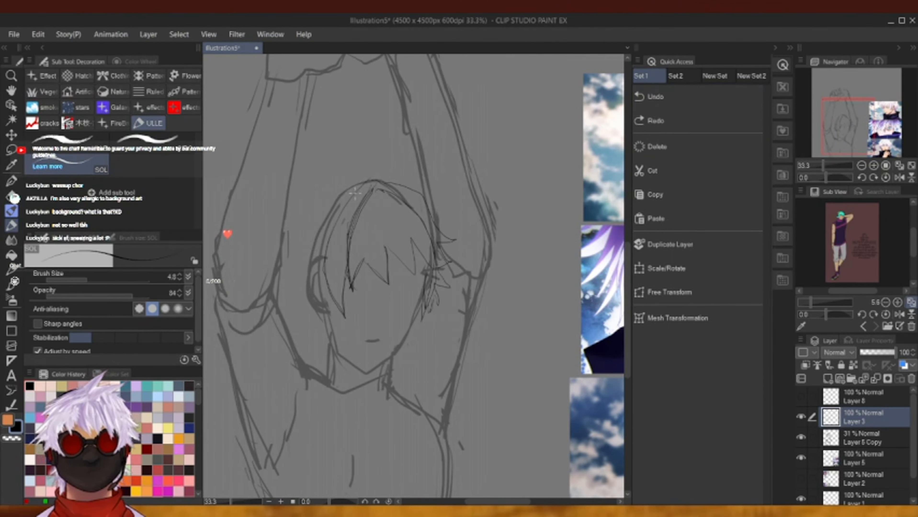
{"action": "left_click_drag", "start_coordinate": [295, 248], "coordinate": [312, 238]}
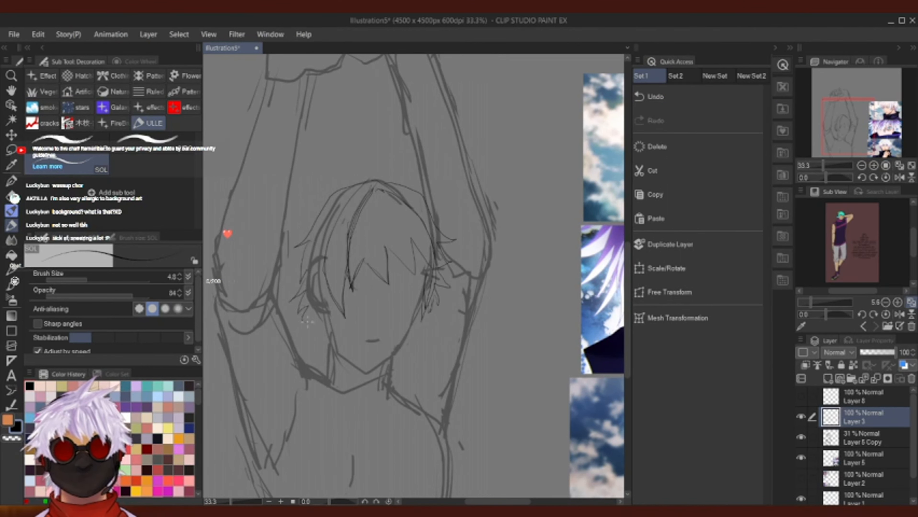
{"action": "left_click", "coordinate": [693, 103]}
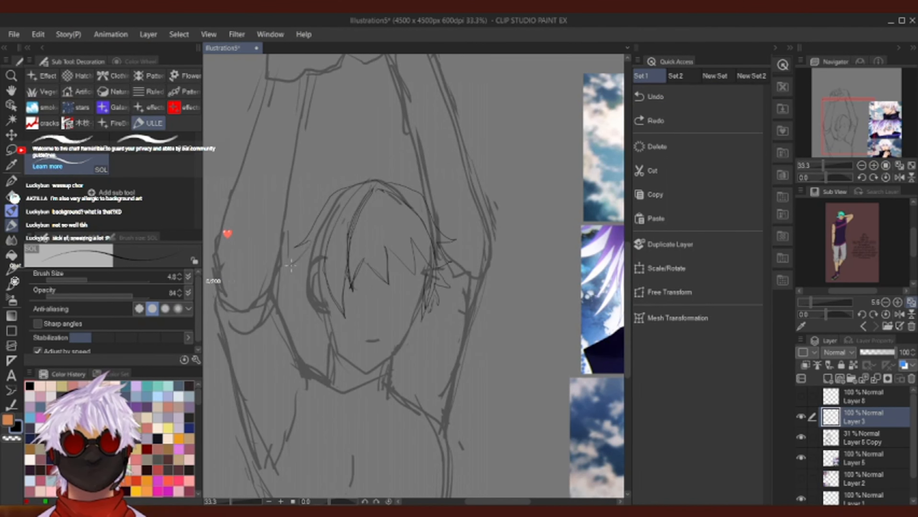
{"action": "left_click_drag", "start_coordinate": [306, 268], "coordinate": [290, 277]}
{"action": "left_click_drag", "start_coordinate": [306, 314], "coordinate": [316, 323]}
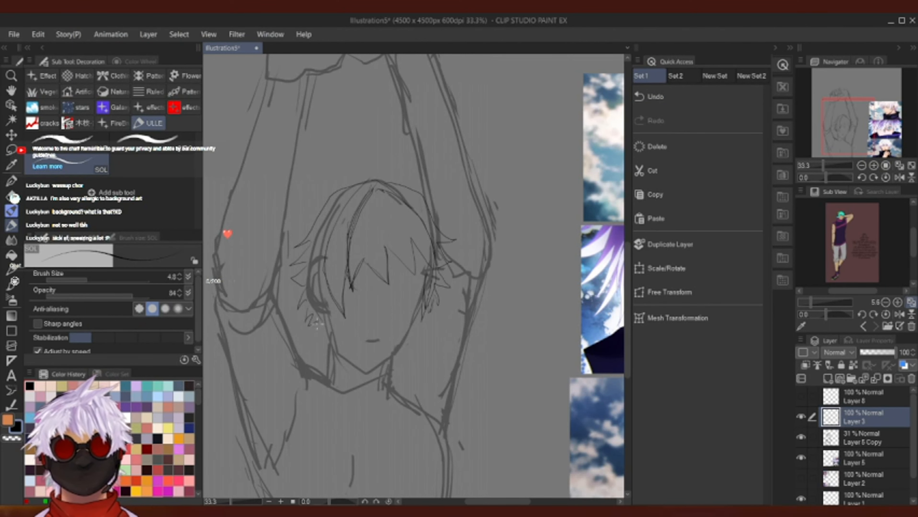
Undo the lowest tuft strokes on the left and redraw denser hair spikes beside the left ear.
{"action": "mouse_move", "coordinate": [852, 128]}
{"action": "left_mouse_down"}
{"action": "mouse_move", "coordinate": [870, 128]}
{"action": "mouse_move", "coordinate": [843, 127]}
{"action": "left_mouse_up"}
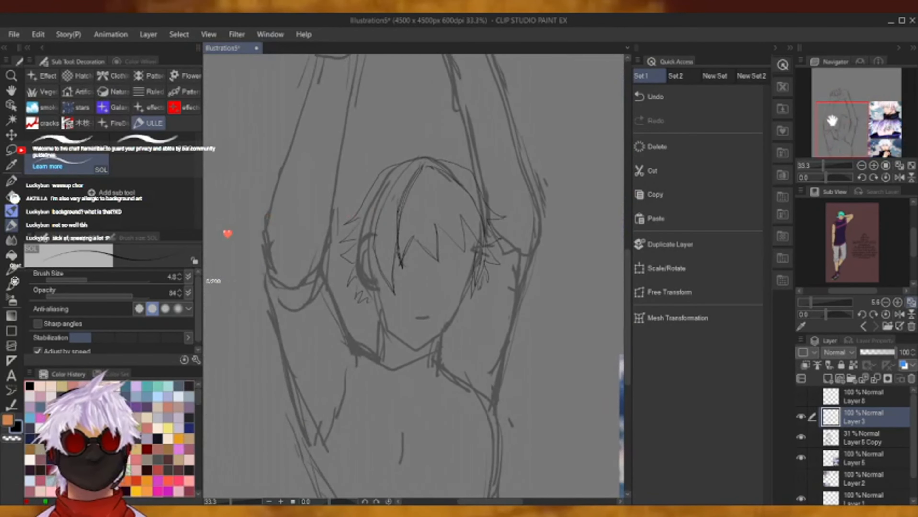
{"action": "left_click", "coordinate": [673, 103]}
{"action": "left_click_drag", "start_coordinate": [353, 229], "coordinate": [340, 267]}
{"action": "left_click_drag", "start_coordinate": [356, 237], "coordinate": [331, 261]}
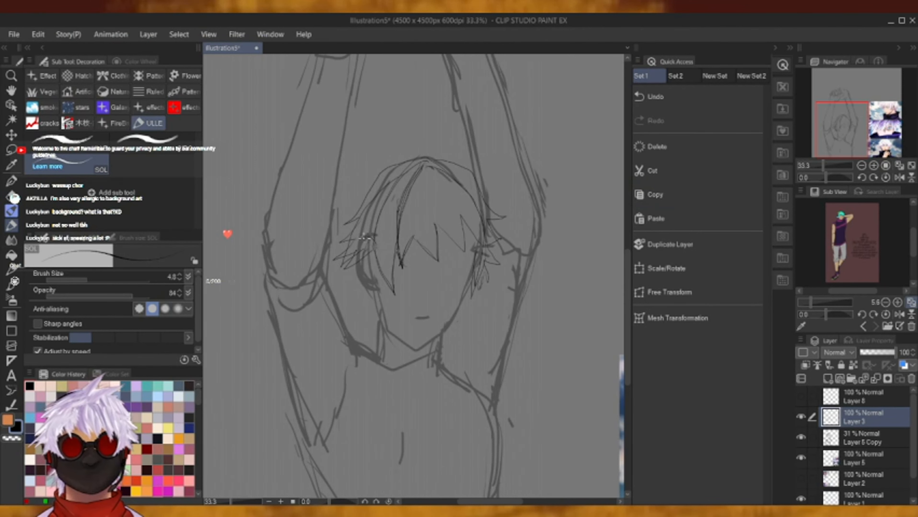
Draw the left ear's outline with its inner lines and mark the face's edge beside the right-hand tufts.
{"action": "mouse_move", "coordinate": [365, 237]}
{"action": "left_mouse_down"}
{"action": "mouse_move", "coordinate": [375, 286]}
{"action": "mouse_move", "coordinate": [361, 277]}
{"action": "mouse_move", "coordinate": [373, 239]}
{"action": "left_mouse_up"}
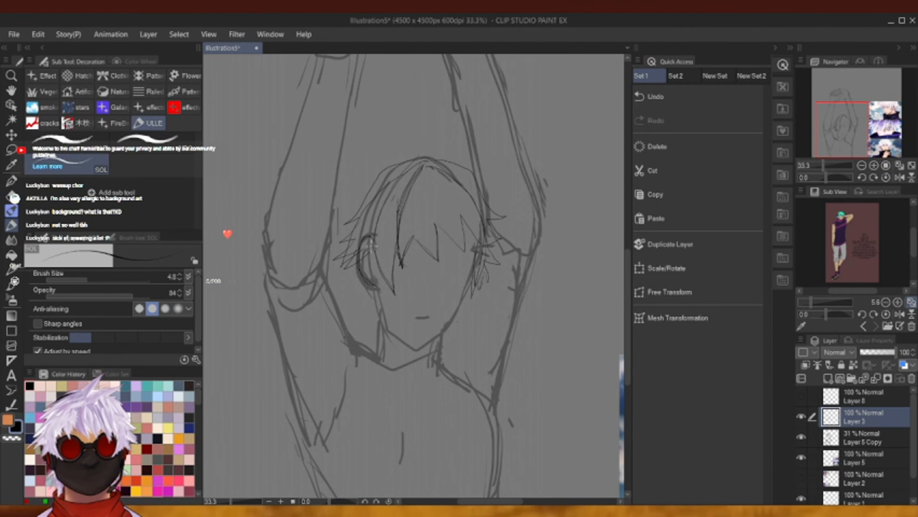
{"action": "mouse_move", "coordinate": [369, 276]}
{"action": "left_mouse_down"}
{"action": "mouse_move", "coordinate": [370, 243]}
{"action": "mouse_move", "coordinate": [375, 274]}
{"action": "left_mouse_up"}
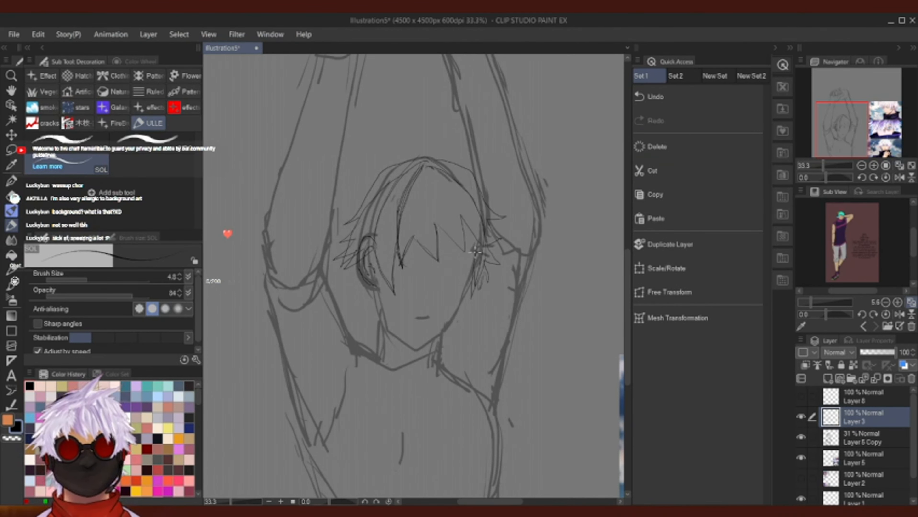
{"action": "left_click_drag", "start_coordinate": [475, 252], "coordinate": [466, 277]}
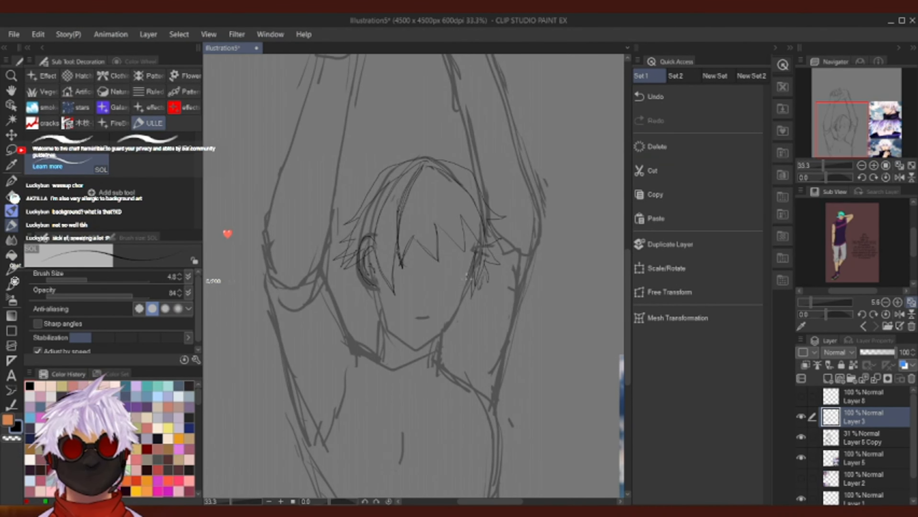
Set the brush size to 11, draw a rounded jawline between the ears, and remove its lower part, keeping the right cheek line.
{"action": "left_click", "coordinate": [179, 274]}
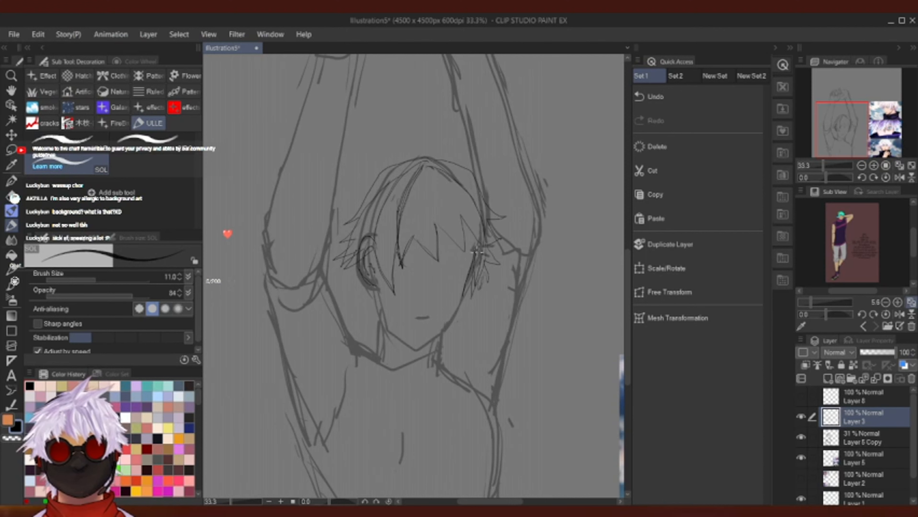
{"action": "mouse_move", "coordinate": [477, 253]}
{"action": "left_mouse_down"}
{"action": "mouse_move", "coordinate": [464, 289]}
{"action": "mouse_move", "coordinate": [468, 272]}
{"action": "left_mouse_up"}
{"action": "mouse_move", "coordinate": [457, 314]}
{"action": "left_mouse_down"}
{"action": "mouse_move", "coordinate": [430, 339]}
{"action": "mouse_move", "coordinate": [385, 314]}
{"action": "mouse_move", "coordinate": [394, 333]}
{"action": "mouse_move", "coordinate": [425, 342]}
{"action": "left_mouse_up"}
{"action": "left_click", "coordinate": [681, 98]}
{"action": "mouse_move", "coordinate": [477, 249]}
{"action": "left_mouse_down"}
{"action": "mouse_move", "coordinate": [459, 310]}
{"action": "mouse_move", "coordinate": [420, 341]}
{"action": "mouse_move", "coordinate": [465, 292]}
{"action": "left_mouse_up"}
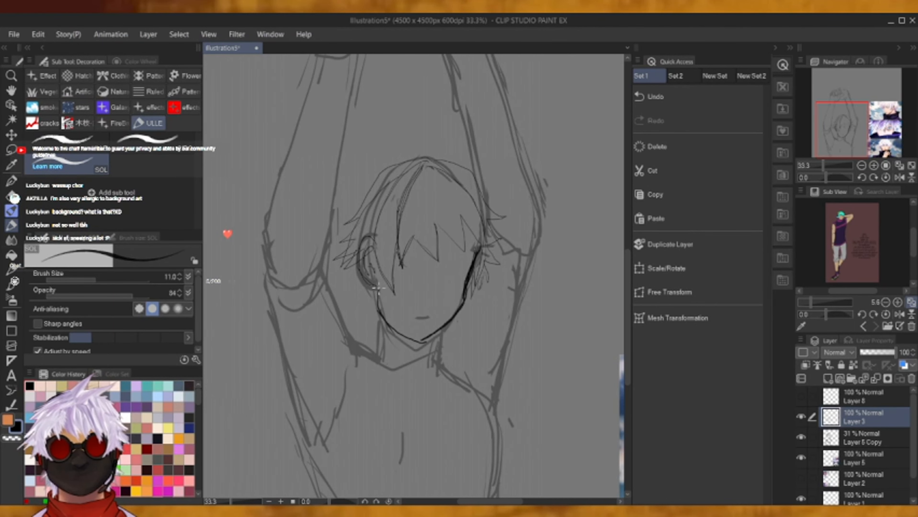
{"action": "left_click_drag", "start_coordinate": [377, 291], "coordinate": [411, 343]}
{"action": "mouse_move", "coordinate": [411, 343]}
{"action": "left_mouse_down"}
{"action": "mouse_move", "coordinate": [379, 306]}
{"action": "mouse_move", "coordinate": [406, 332]}
{"action": "mouse_move", "coordinate": [394, 322]}
{"action": "mouse_move", "coordinate": [398, 341]}
{"action": "mouse_move", "coordinate": [447, 318]}
{"action": "left_mouse_up"}
{"action": "key", "text": "e"}
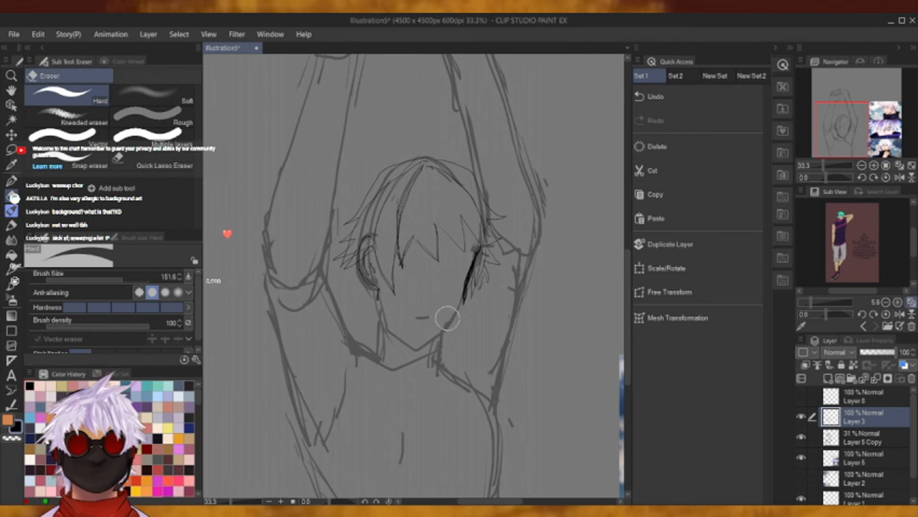
Redraw the jaw to a pointed chin with the Pen tool, then erase the chin and lower jaw, keeping short strokes below the ears.
{"action": "key", "text": "p"}
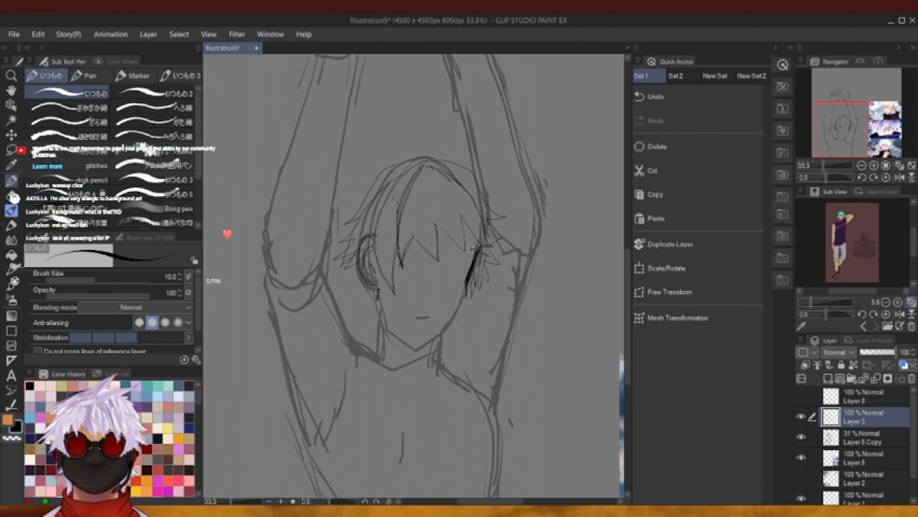
{"action": "mouse_move", "coordinate": [473, 253]}
{"action": "left_mouse_down"}
{"action": "mouse_move", "coordinate": [467, 299]}
{"action": "mouse_move", "coordinate": [445, 328]}
{"action": "mouse_move", "coordinate": [415, 342]}
{"action": "mouse_move", "coordinate": [398, 336]}
{"action": "mouse_move", "coordinate": [380, 300]}
{"action": "left_mouse_up"}
{"action": "left_click", "coordinate": [707, 96]}
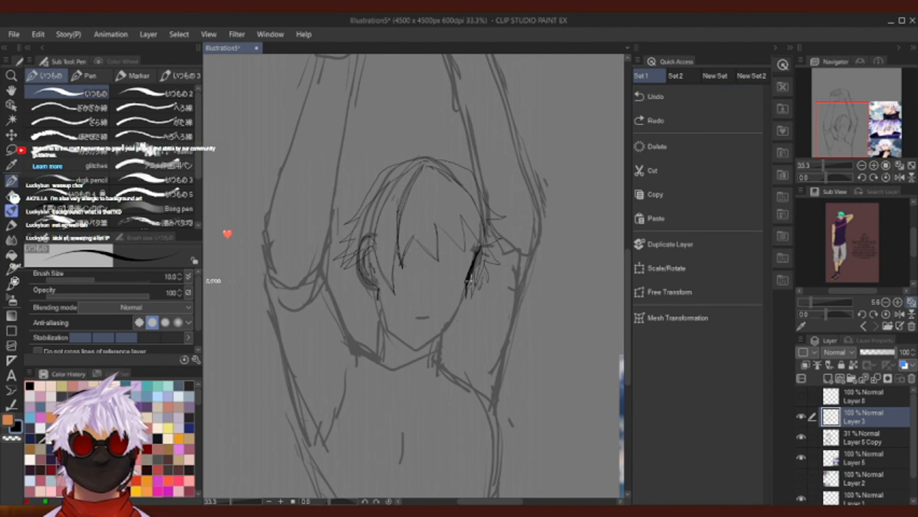
{"action": "mouse_move", "coordinate": [440, 330]}
{"action": "left_mouse_down"}
{"action": "mouse_move", "coordinate": [465, 285]}
{"action": "mouse_move", "coordinate": [456, 320]}
{"action": "mouse_move", "coordinate": [416, 342]}
{"action": "mouse_move", "coordinate": [387, 327]}
{"action": "mouse_move", "coordinate": [372, 290]}
{"action": "mouse_move", "coordinate": [416, 350]}
{"action": "left_mouse_up"}
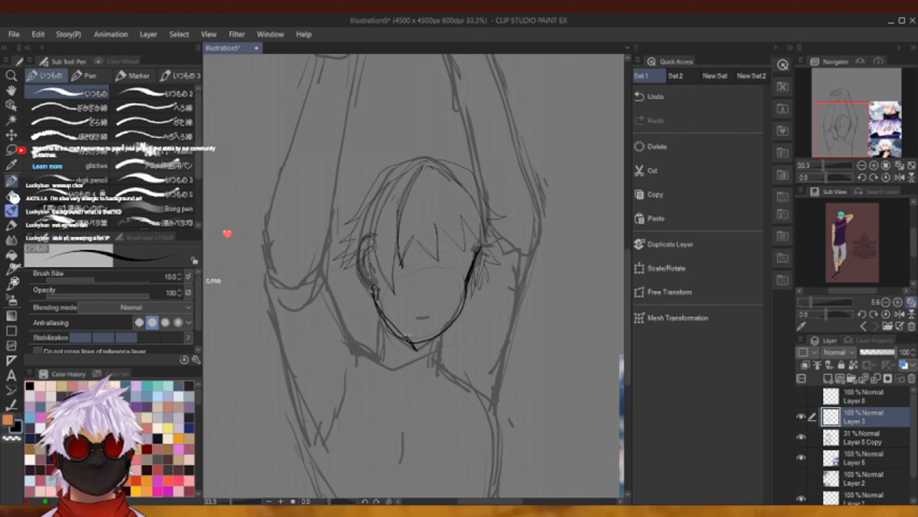
{"action": "mouse_move", "coordinate": [370, 291]}
{"action": "left_mouse_down"}
{"action": "mouse_move", "coordinate": [412, 349]}
{"action": "mouse_move", "coordinate": [457, 319]}
{"action": "left_mouse_up"}
{"action": "left_click", "coordinate": [16, 207]}
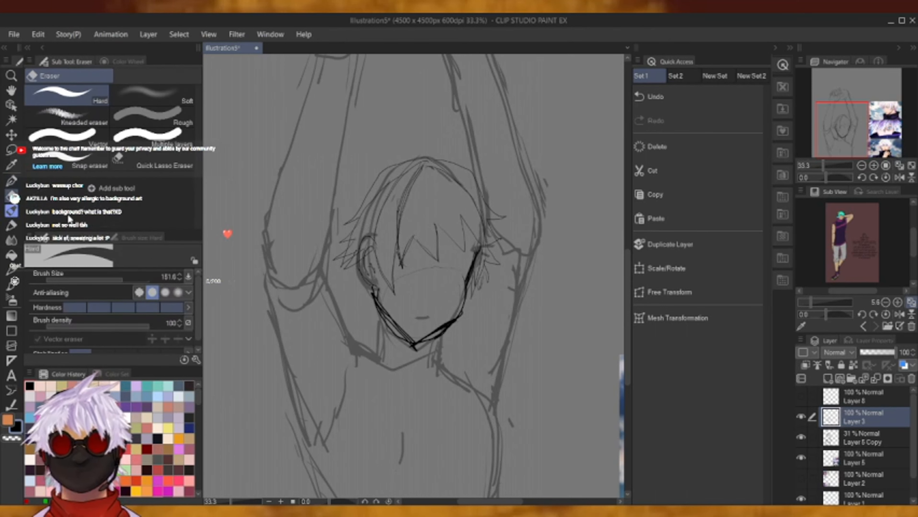
{"action": "mouse_move", "coordinate": [377, 309]}
{"action": "left_mouse_down"}
{"action": "mouse_move", "coordinate": [430, 337]}
{"action": "mouse_move", "coordinate": [451, 334]}
{"action": "left_mouse_up"}
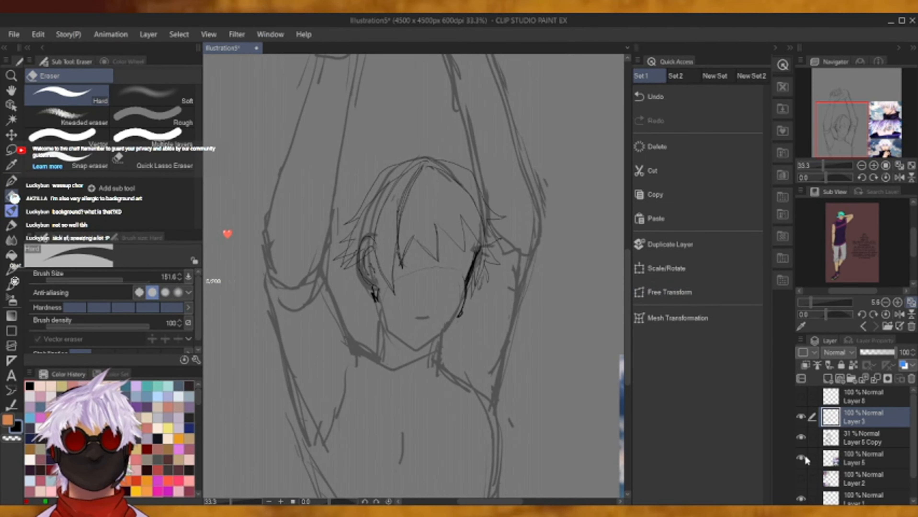
Show Layer 2 with its reference images.
{"action": "left_click", "coordinate": [801, 478]}
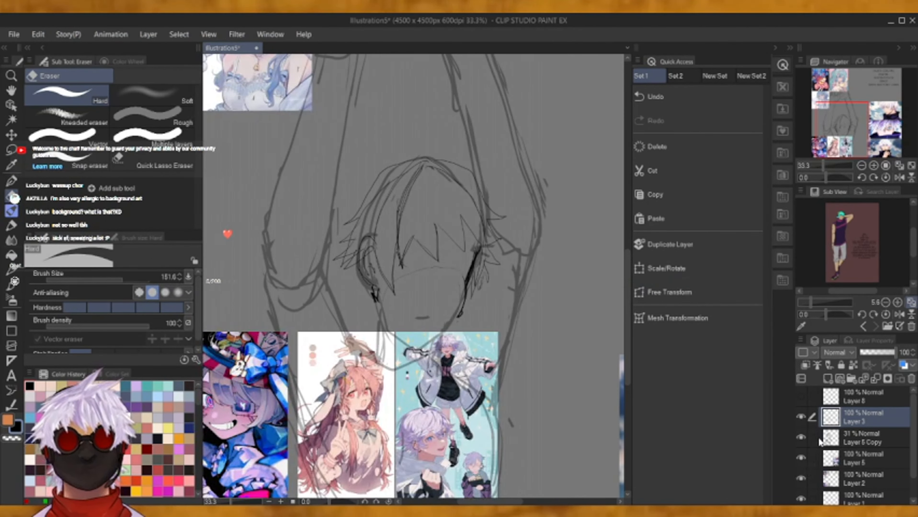
Hide Layer 2, erase the short cheek strokes below both ears, and return to the Pen tool.
{"action": "left_click", "coordinate": [804, 472]}
{"action": "mouse_move", "coordinate": [467, 314]}
{"action": "left_mouse_down"}
{"action": "mouse_move", "coordinate": [455, 308]}
{"action": "mouse_move", "coordinate": [474, 271]}
{"action": "mouse_move", "coordinate": [458, 286]}
{"action": "left_mouse_up"}
{"action": "left_click_drag", "start_coordinate": [379, 297], "coordinate": [369, 294]}
{"action": "key", "text": "p"}
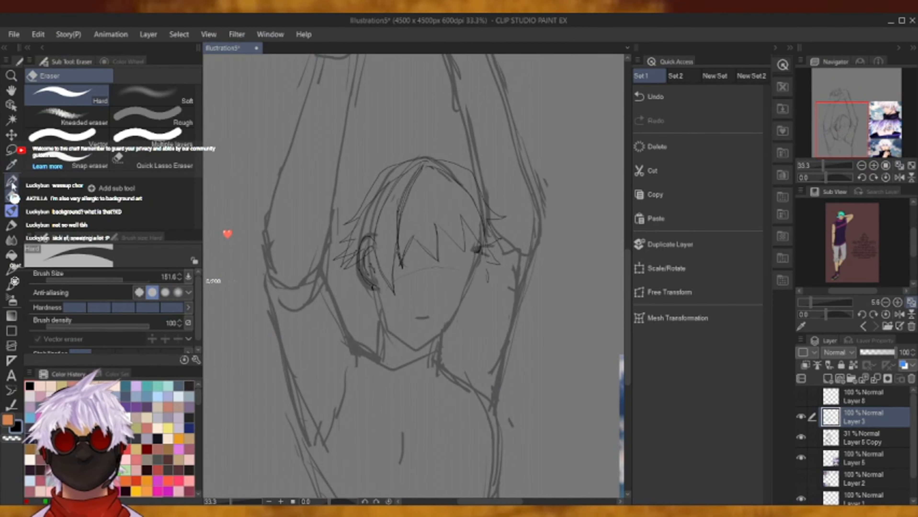
{"action": "mouse_move", "coordinate": [479, 250]}
{"action": "left_mouse_down"}
{"action": "mouse_move", "coordinate": [472, 282]}
{"action": "mouse_move", "coordinate": [477, 256]}
{"action": "mouse_move", "coordinate": [459, 301]}
{"action": "left_mouse_up"}
{"action": "mouse_move", "coordinate": [473, 268]}
{"action": "left_mouse_down"}
{"action": "mouse_move", "coordinate": [458, 313]}
{"action": "mouse_move", "coordinate": [425, 340]}
{"action": "mouse_move", "coordinate": [395, 332]}
{"action": "mouse_move", "coordinate": [375, 286]}
{"action": "left_mouse_up"}
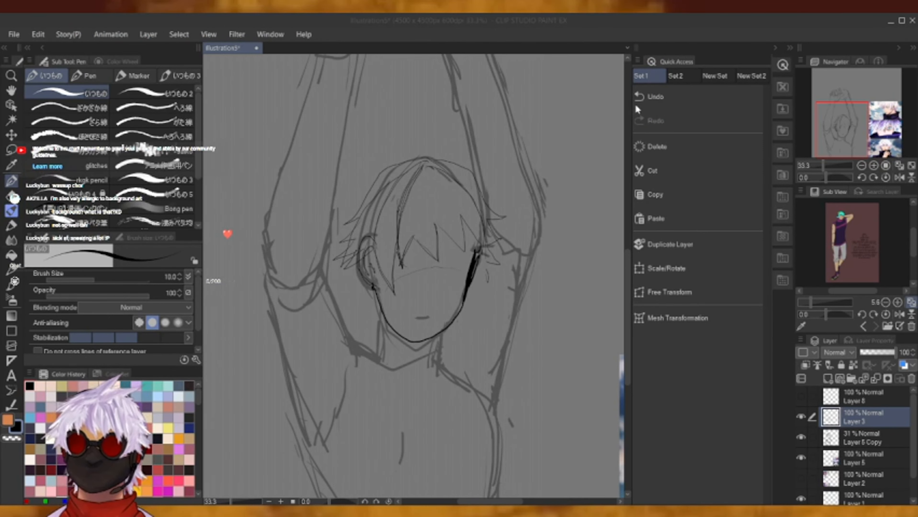
{"action": "left_click", "coordinate": [659, 101]}
{"action": "left_click", "coordinate": [658, 99]}
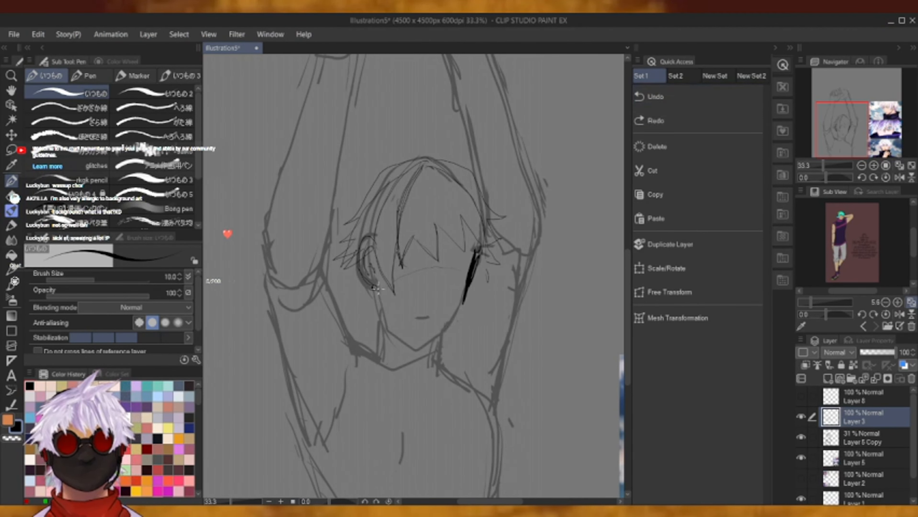
{"action": "left_click_drag", "start_coordinate": [376, 289], "coordinate": [377, 295]}
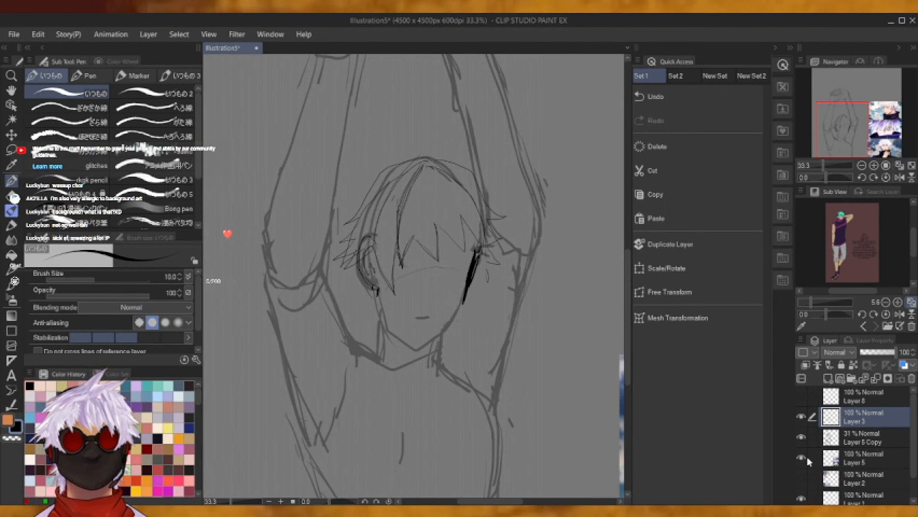
{"action": "left_click", "coordinate": [802, 477]}
{"action": "mouse_move", "coordinate": [835, 115]}
{"action": "left_mouse_down"}
{"action": "mouse_move", "coordinate": [832, 130]}
{"action": "mouse_move", "coordinate": [834, 78]}
{"action": "mouse_move", "coordinate": [833, 110]}
{"action": "left_mouse_up"}
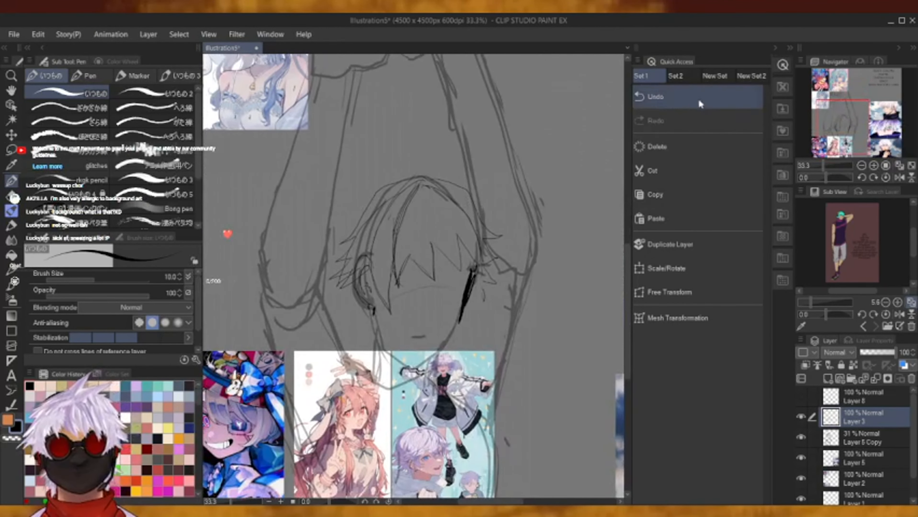
{"action": "left_click", "coordinate": [699, 100]}
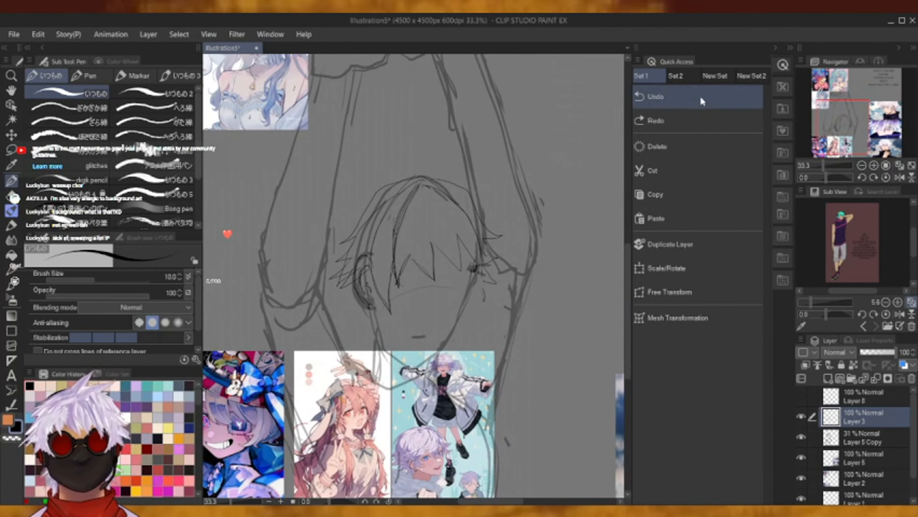
{"action": "left_click", "coordinate": [800, 479]}
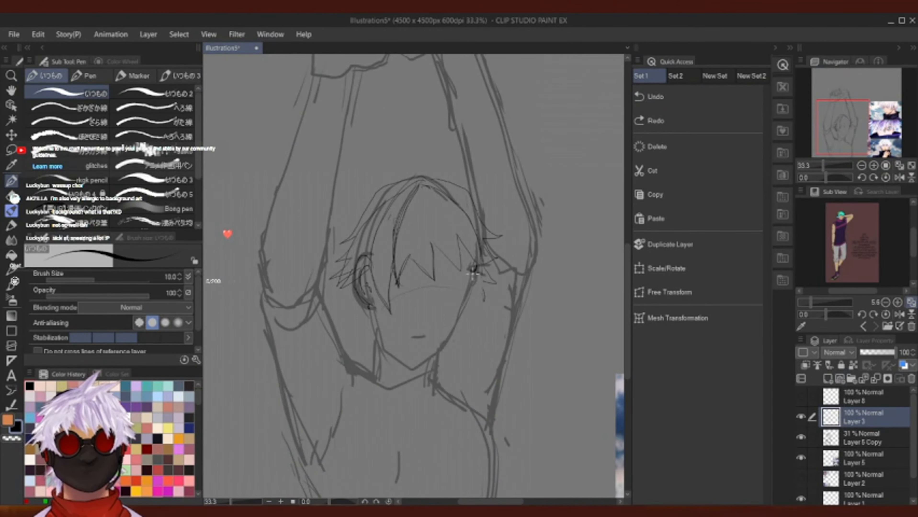
Draw the jaw from the right ear to a pointed chin and up to the left ear, then tidy the right cheek line.
{"action": "left_click_drag", "start_coordinate": [473, 270], "coordinate": [457, 312]}
{"action": "mouse_move", "coordinate": [471, 272]}
{"action": "left_mouse_down"}
{"action": "mouse_move", "coordinate": [457, 322]}
{"action": "mouse_move", "coordinate": [427, 356]}
{"action": "mouse_move", "coordinate": [405, 363]}
{"action": "mouse_move", "coordinate": [369, 296]}
{"action": "left_mouse_up"}
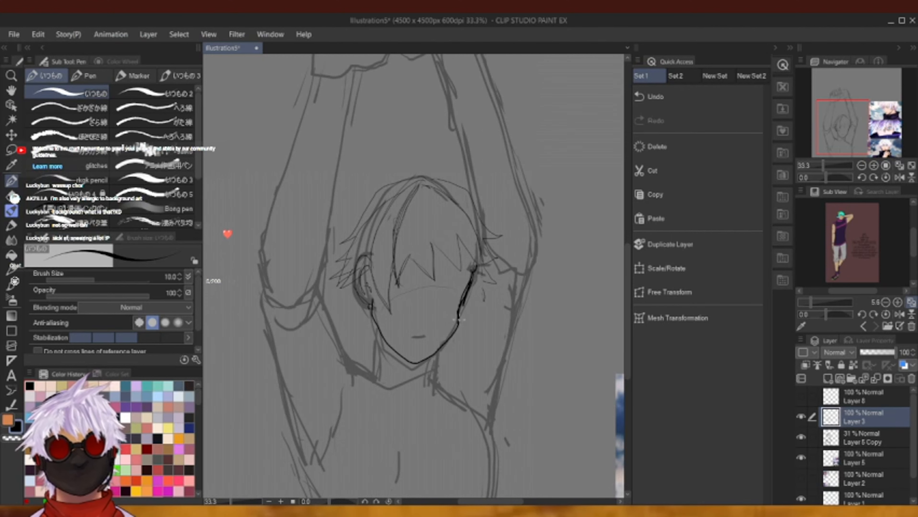
{"action": "left_click_drag", "start_coordinate": [468, 292], "coordinate": [463, 317]}
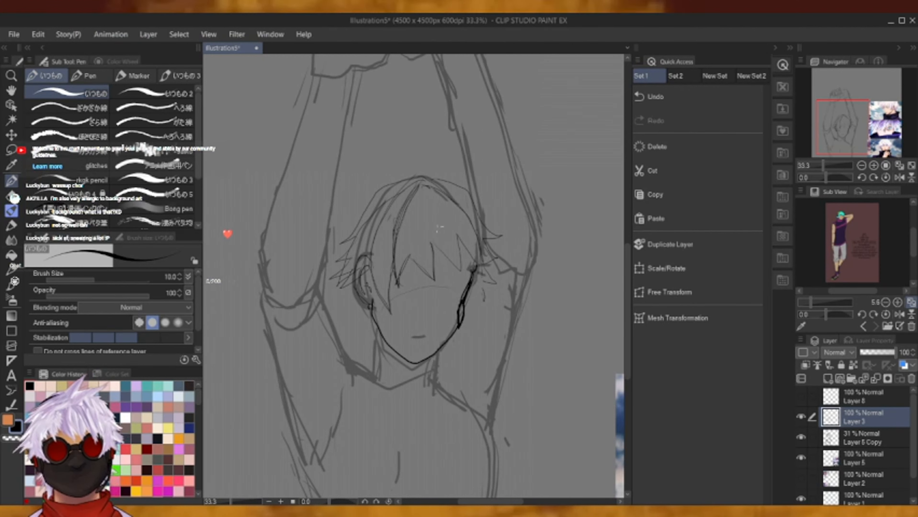
{"action": "key", "text": "e"}
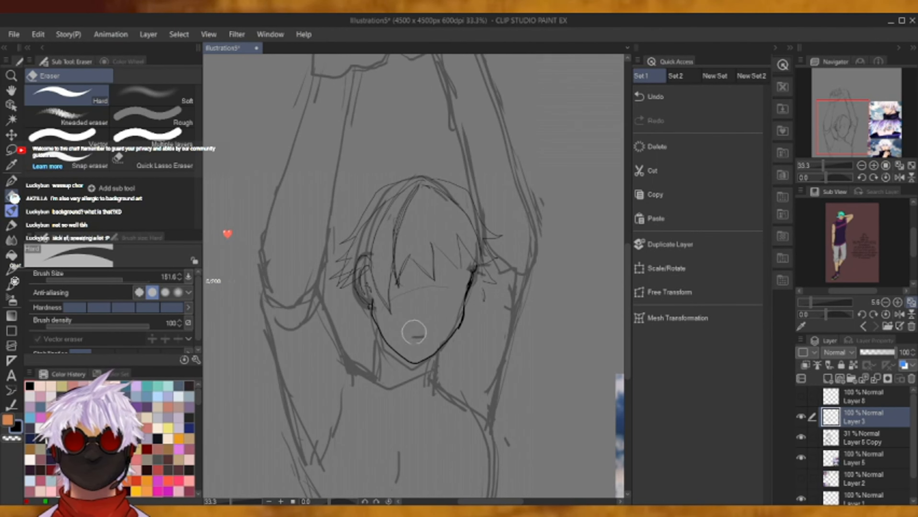
Mark the nose and draw a closed-lid line for the left eye and a round outline for the right eye.
{"action": "key", "text": "p"}
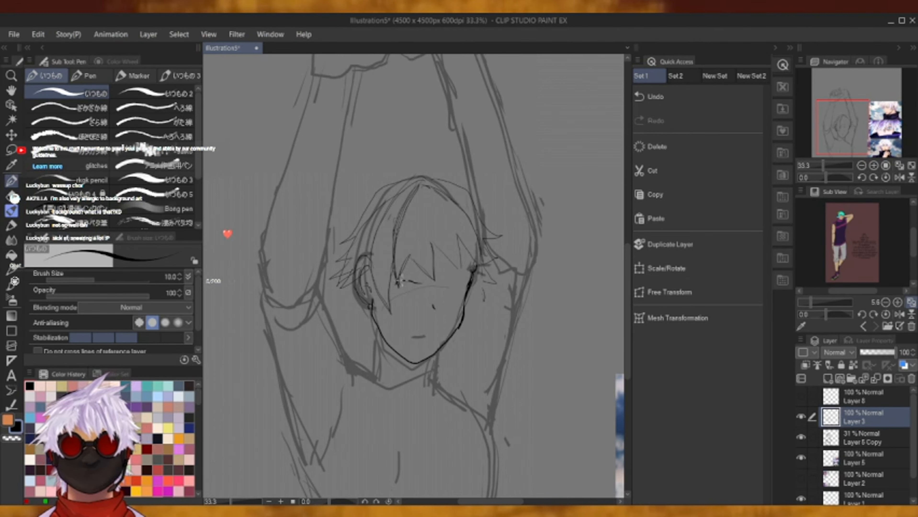
{"action": "left_click", "coordinate": [655, 97]}
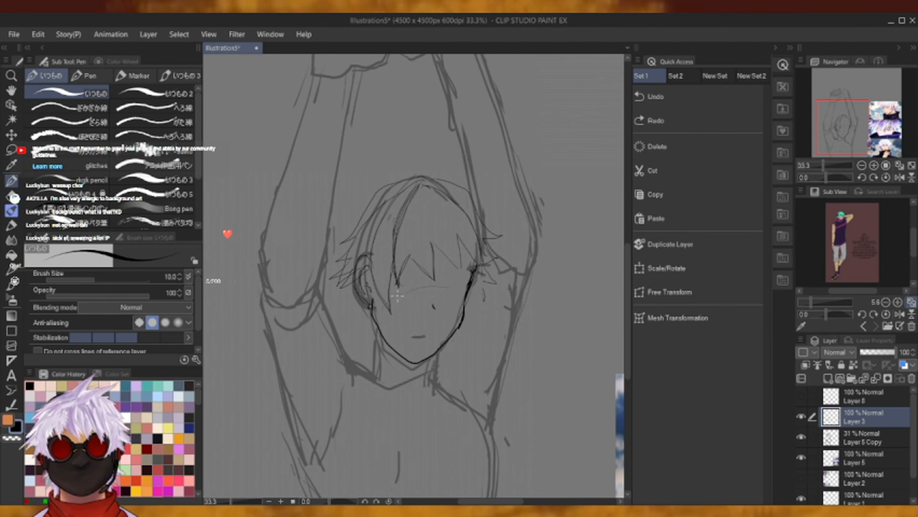
{"action": "mouse_move", "coordinate": [398, 294]}
{"action": "left_mouse_down"}
{"action": "mouse_move", "coordinate": [420, 299]}
{"action": "mouse_move", "coordinate": [452, 283]}
{"action": "left_mouse_up"}
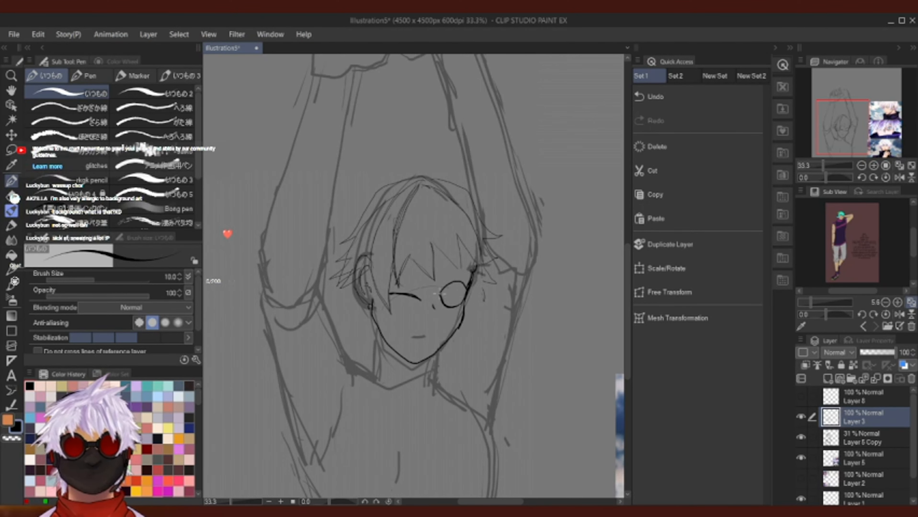
{"action": "left_click_drag", "start_coordinate": [436, 293], "coordinate": [453, 304]}
Enlarge and widen the head sketch with Scale/Rotate and center it over the rough head.
{"action": "scroll", "coordinate": [257, 286], "scroll_direction": "down", "scroll_amount": 1}
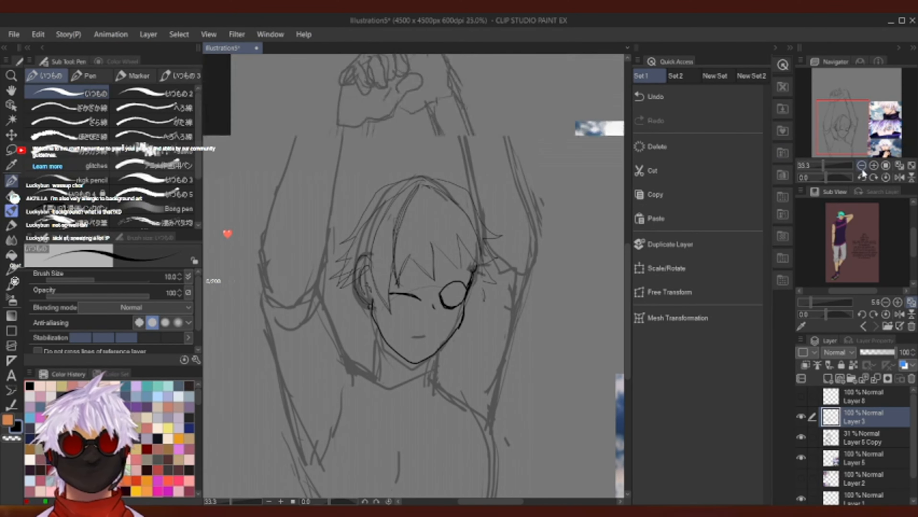
{"action": "left_click_drag", "start_coordinate": [430, 282], "coordinate": [419, 305]}
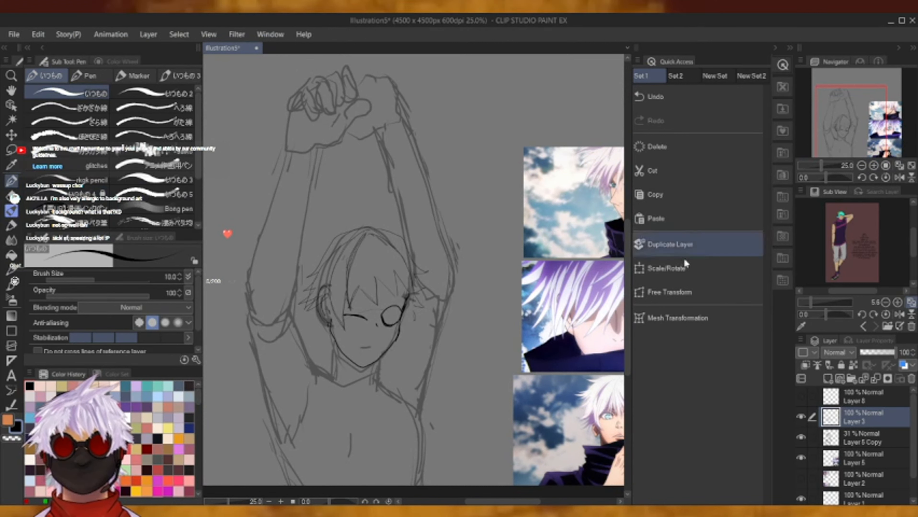
{"action": "left_click", "coordinate": [668, 268]}
{"action": "left_click_drag", "start_coordinate": [427, 365], "coordinate": [439, 376]}
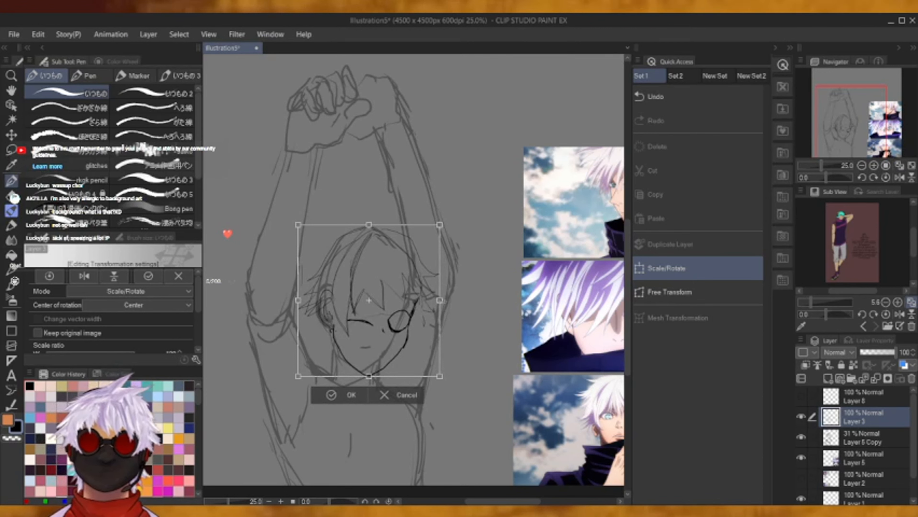
{"action": "left_click_drag", "start_coordinate": [439, 300], "coordinate": [454, 300]}
{"action": "mouse_move", "coordinate": [401, 333]}
{"action": "left_mouse_down"}
{"action": "mouse_move", "coordinate": [388, 318]}
{"action": "mouse_move", "coordinate": [387, 331]}
{"action": "left_mouse_up"}
{"action": "left_click", "coordinate": [346, 393]}
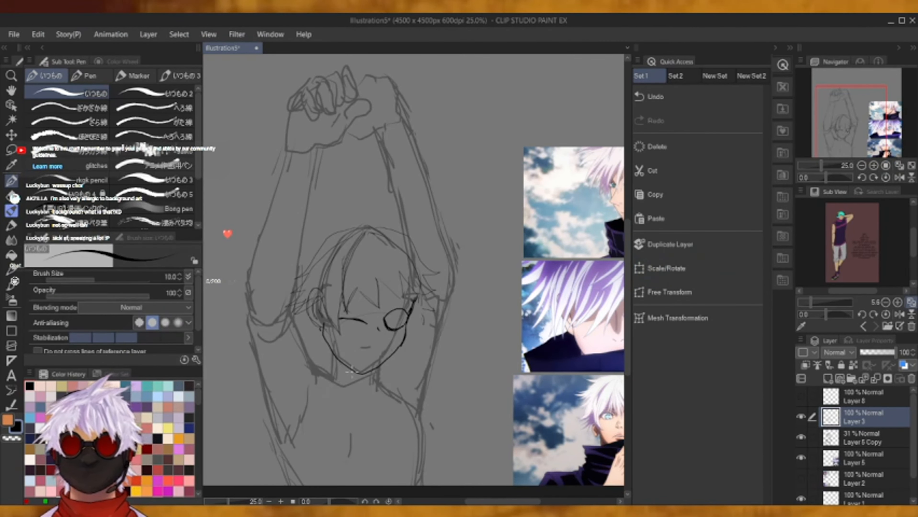
Move the head sketch slightly upward with Scale/Rotate.
{"action": "left_click", "coordinate": [666, 268]}
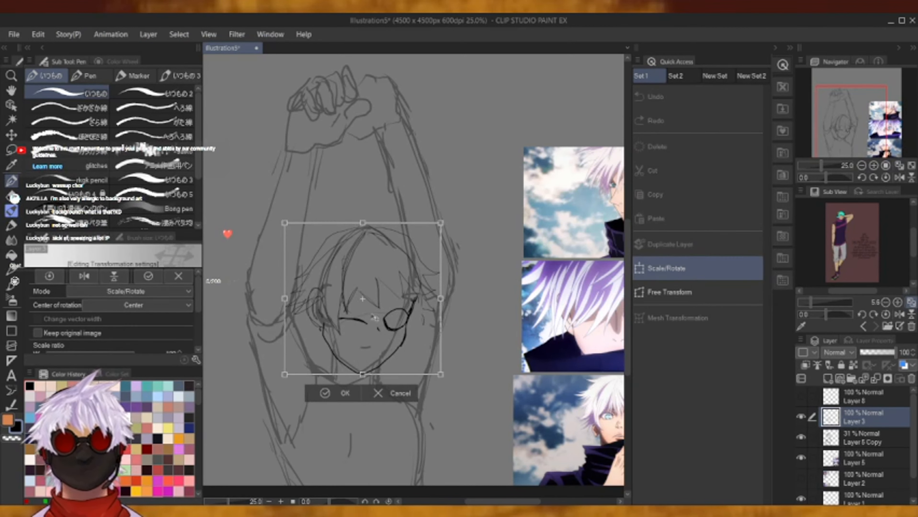
{"action": "left_click_drag", "start_coordinate": [362, 326], "coordinate": [362, 315]}
{"action": "left_click", "coordinate": [336, 385]}
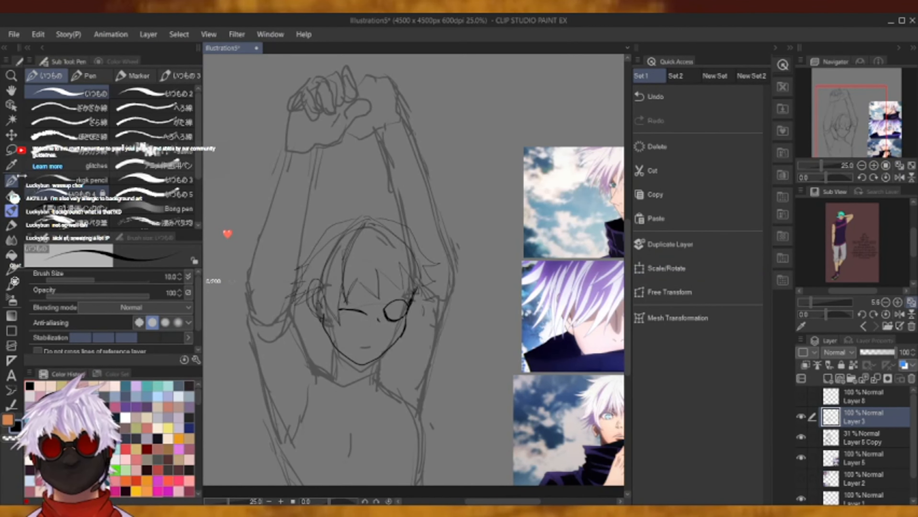
Draw the left neck line and an angular outline running from the right cheek out past the arm and back to the armpit.
{"action": "left_click", "coordinate": [871, 167]}
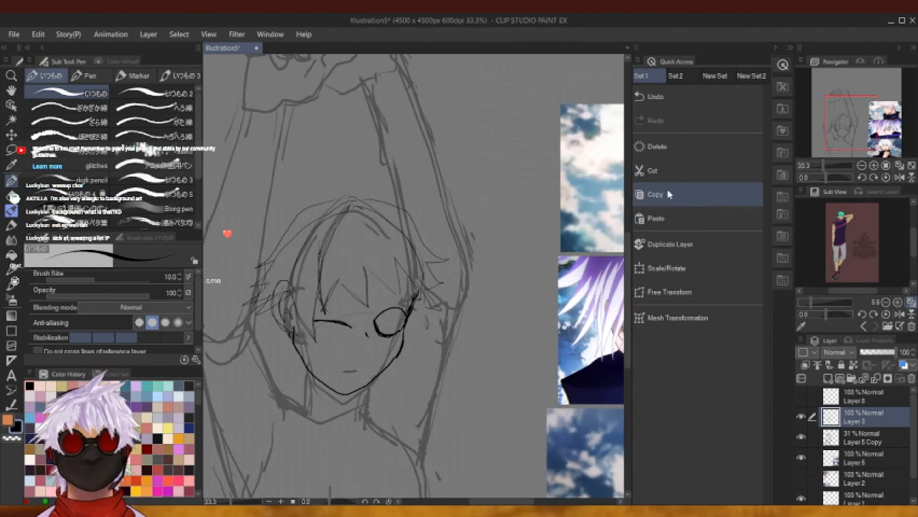
{"action": "left_click_drag", "start_coordinate": [303, 389], "coordinate": [297, 407]}
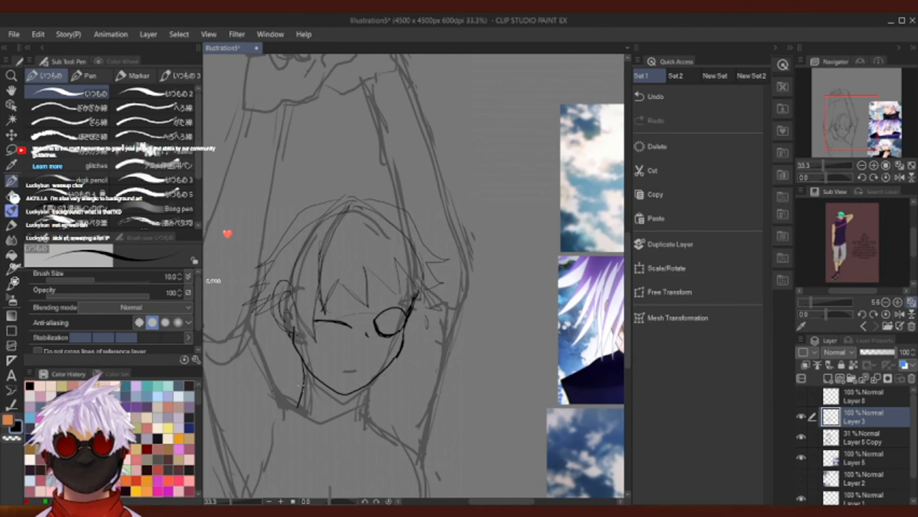
{"action": "mouse_move", "coordinate": [857, 130]}
{"action": "left_mouse_down"}
{"action": "mouse_move", "coordinate": [868, 145]}
{"action": "mouse_move", "coordinate": [879, 120]}
{"action": "mouse_move", "coordinate": [847, 130]}
{"action": "left_mouse_up"}
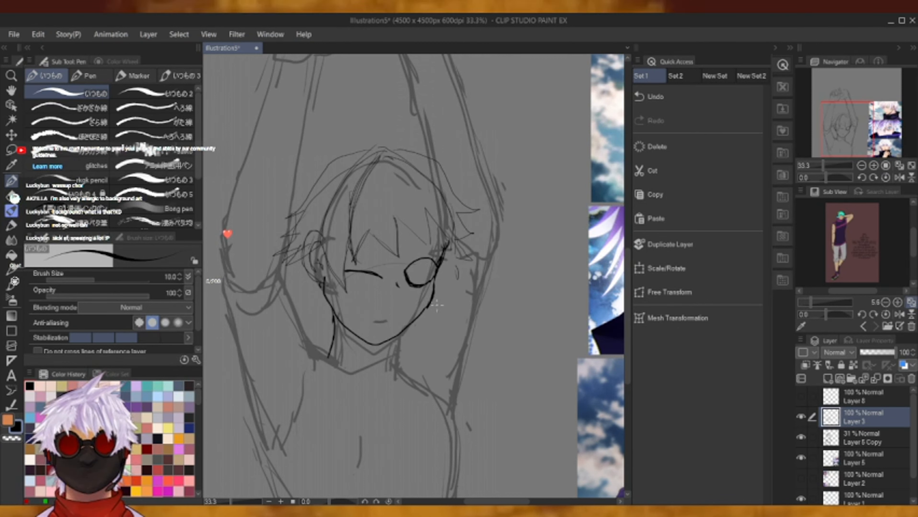
{"action": "left_click_drag", "start_coordinate": [431, 295], "coordinate": [492, 359]}
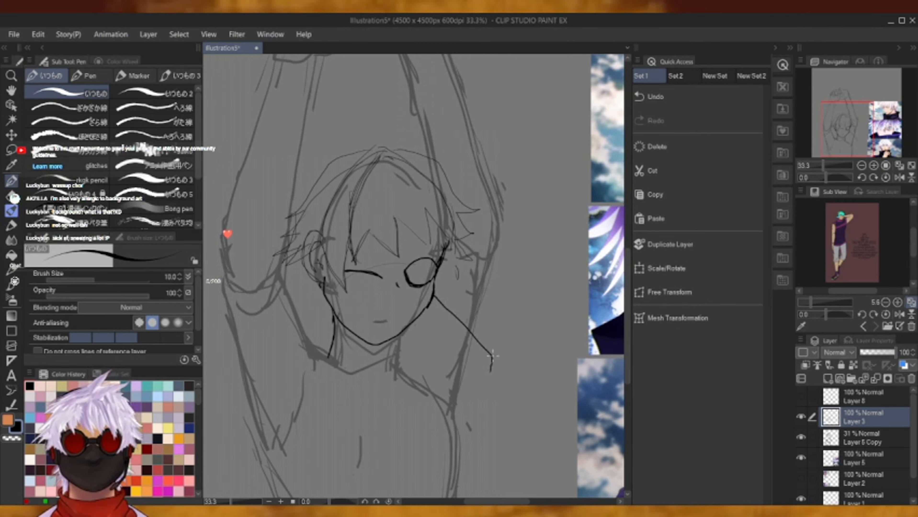
{"action": "mouse_move", "coordinate": [478, 308]}
{"action": "left_mouse_down"}
{"action": "mouse_move", "coordinate": [495, 359]}
{"action": "mouse_move", "coordinate": [454, 432]}
{"action": "left_mouse_up"}
{"action": "left_click_drag", "start_coordinate": [454, 433], "coordinate": [492, 363]}
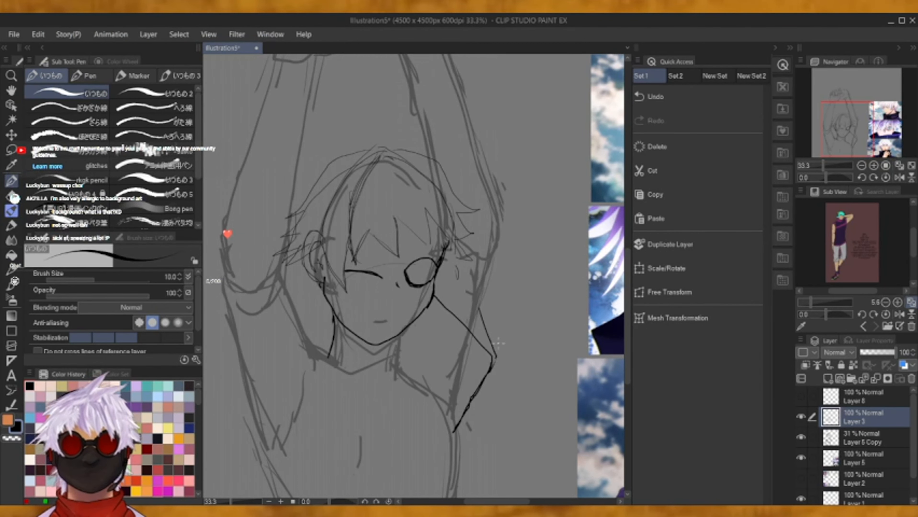
Draw the torso's right side with a short diagonal mark and a line from neck base to armpit, undoing the last thickening stroke.
{"action": "left_click_drag", "start_coordinate": [853, 126], "coordinate": [850, 134]}
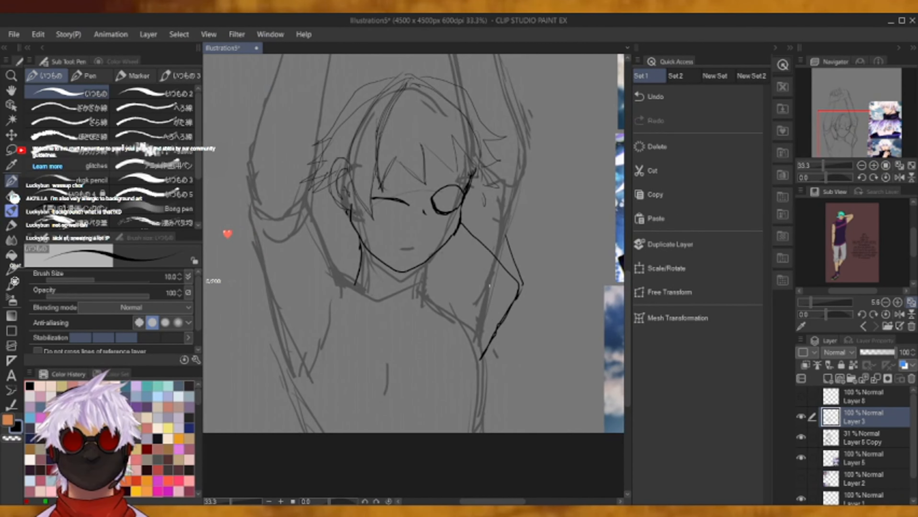
{"action": "mouse_move", "coordinate": [481, 351]}
{"action": "left_mouse_down"}
{"action": "mouse_move", "coordinate": [487, 394]}
{"action": "mouse_move", "coordinate": [457, 367]}
{"action": "mouse_move", "coordinate": [487, 398]}
{"action": "mouse_move", "coordinate": [484, 389]}
{"action": "mouse_move", "coordinate": [487, 434]}
{"action": "left_mouse_up"}
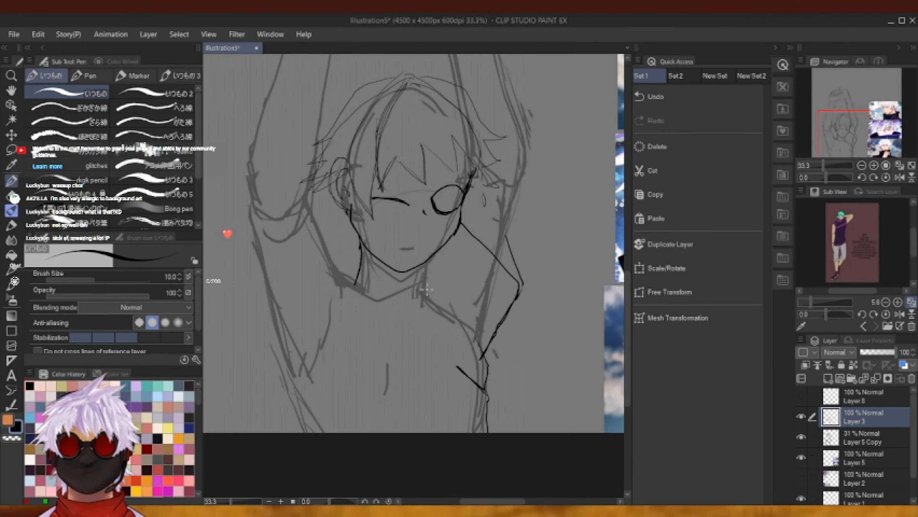
{"action": "left_click_drag", "start_coordinate": [420, 287], "coordinate": [471, 346]}
{"action": "left_click_drag", "start_coordinate": [448, 314], "coordinate": [481, 359]}
{"action": "mouse_move", "coordinate": [481, 359]}
{"action": "left_mouse_down"}
{"action": "mouse_move", "coordinate": [438, 299]}
{"action": "mouse_move", "coordinate": [460, 326]}
{"action": "left_mouse_up"}
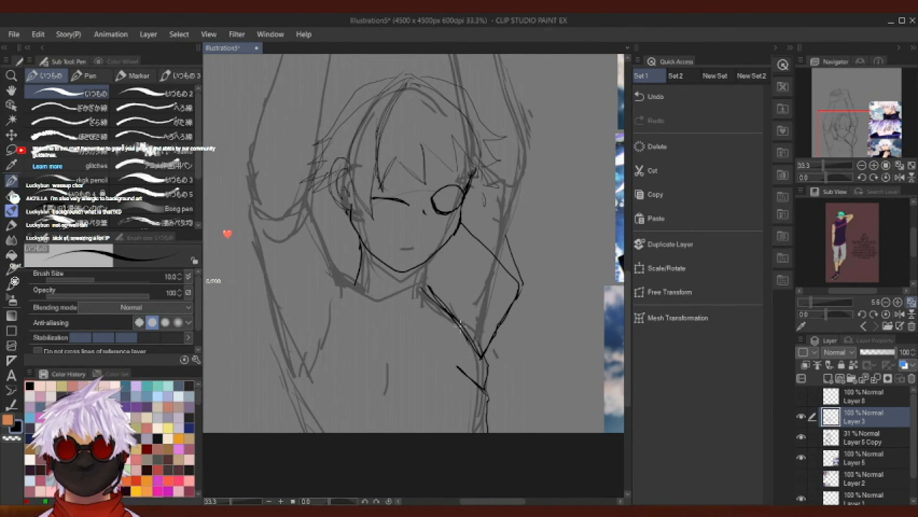
{"action": "left_click", "coordinate": [686, 98]}
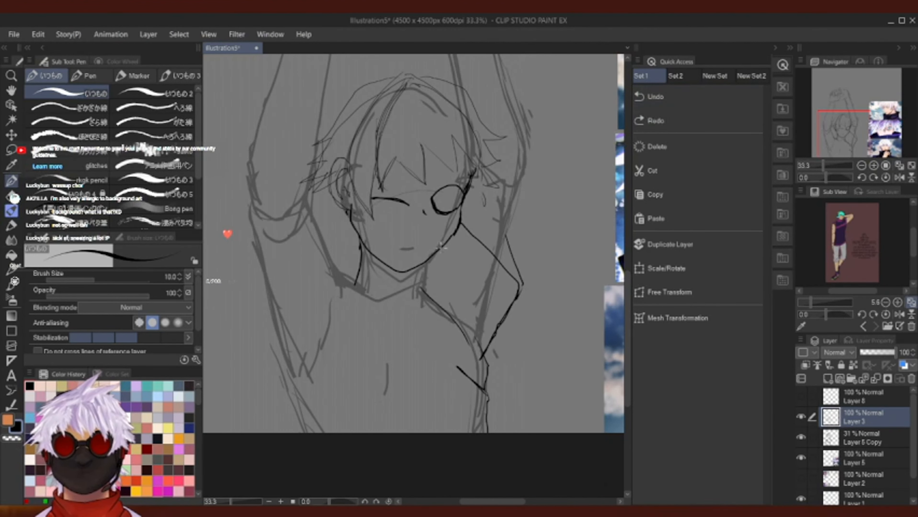
Draw the right neck line and the V-shaped neckline, reinforce the right shoulder line, and add fold lines above it.
{"action": "mouse_move", "coordinate": [422, 266]}
{"action": "left_mouse_down"}
{"action": "mouse_move", "coordinate": [417, 292]}
{"action": "mouse_move", "coordinate": [426, 290]}
{"action": "mouse_move", "coordinate": [373, 337]}
{"action": "left_mouse_up"}
{"action": "mouse_move", "coordinate": [422, 284]}
{"action": "left_mouse_down"}
{"action": "mouse_move", "coordinate": [377, 310]}
{"action": "mouse_move", "coordinate": [353, 267]}
{"action": "mouse_move", "coordinate": [342, 295]}
{"action": "left_mouse_up"}
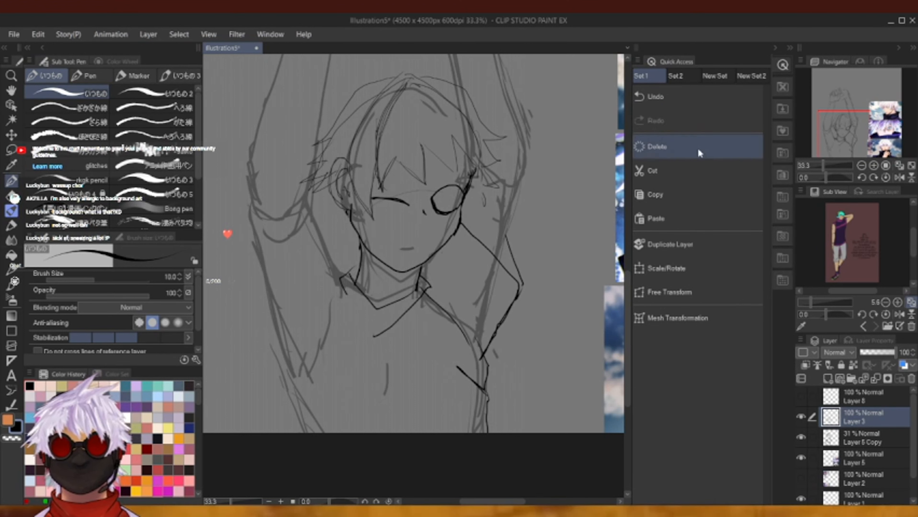
{"action": "mouse_move", "coordinate": [424, 294]}
{"action": "left_mouse_down"}
{"action": "mouse_move", "coordinate": [473, 348]}
{"action": "mouse_move", "coordinate": [436, 304]}
{"action": "mouse_move", "coordinate": [465, 344]}
{"action": "left_mouse_up"}
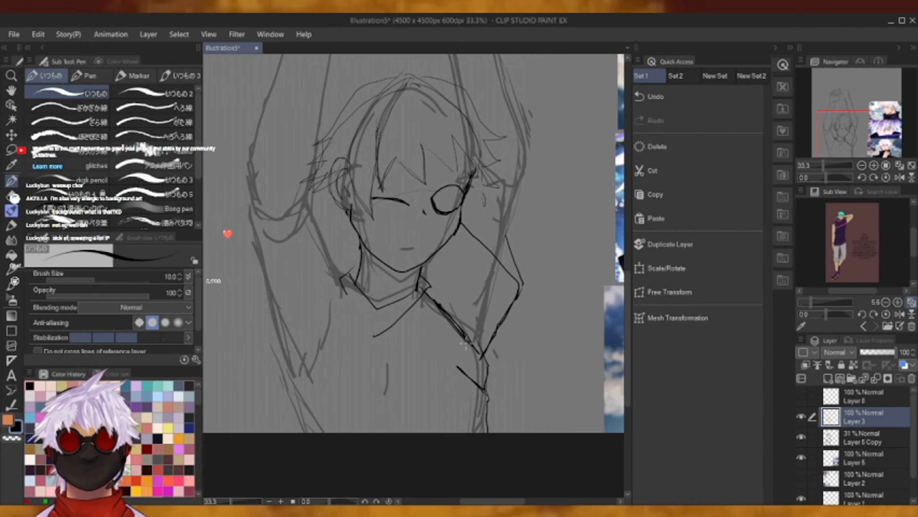
{"action": "left_click_drag", "start_coordinate": [424, 267], "coordinate": [463, 299]}
{"action": "left_click_drag", "start_coordinate": [455, 266], "coordinate": [462, 297]}
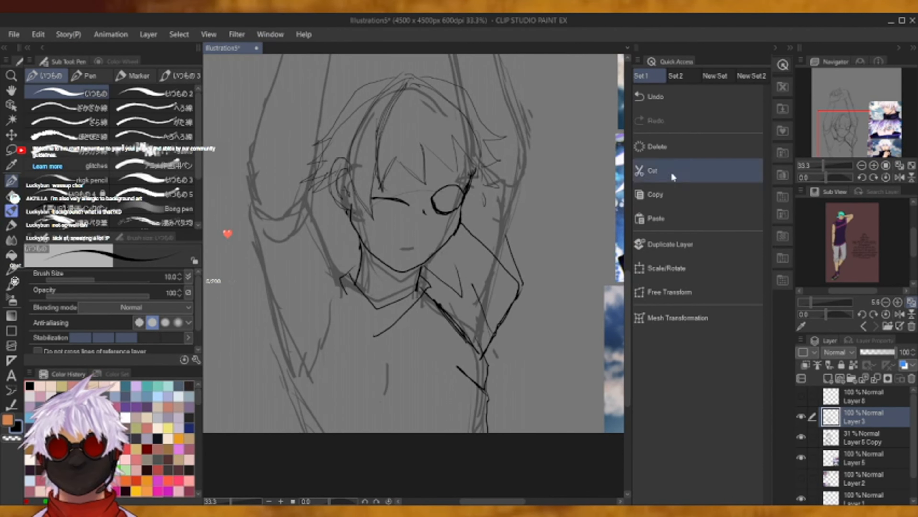
Trace the raised right arm's outer edge from the shoulder up toward the elbow.
{"action": "left_click_drag", "start_coordinate": [848, 141], "coordinate": [857, 123]}
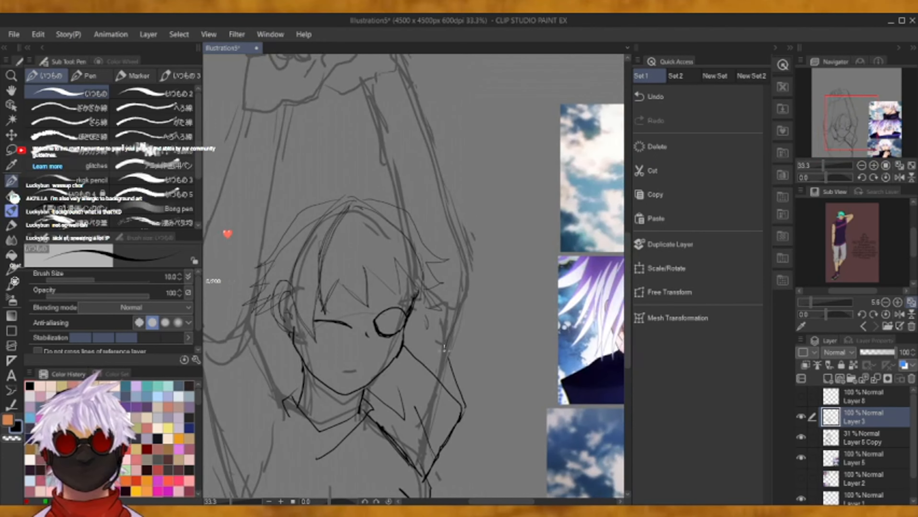
{"action": "mouse_move", "coordinate": [445, 347]}
{"action": "left_mouse_down"}
{"action": "mouse_move", "coordinate": [438, 372]}
{"action": "mouse_move", "coordinate": [452, 327]}
{"action": "mouse_move", "coordinate": [435, 387]}
{"action": "left_mouse_up"}
{"action": "left_click_drag", "start_coordinate": [440, 362], "coordinate": [461, 308]}
{"action": "left_click_drag", "start_coordinate": [435, 382], "coordinate": [463, 287]}
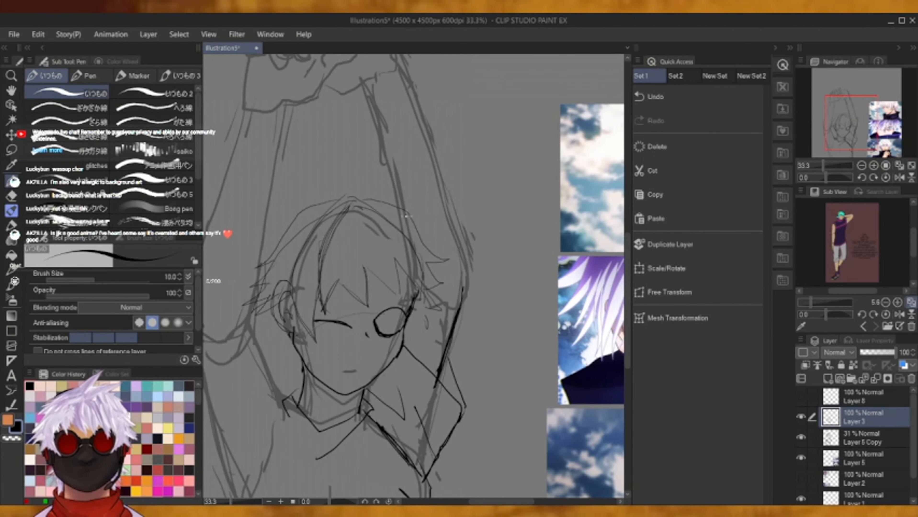
Redraw the right arm's inner edge as one line from the wrist down to the hair, undoing the first attempt.
{"action": "left_click_drag", "start_coordinate": [401, 209], "coordinate": [388, 163]}
{"action": "left_click_drag", "start_coordinate": [832, 123], "coordinate": [824, 108]}
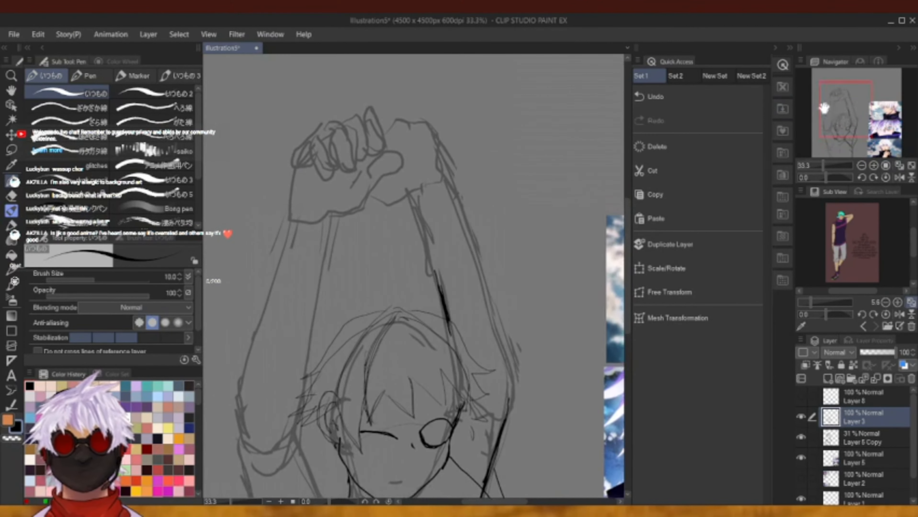
{"action": "left_click", "coordinate": [673, 98]}
{"action": "left_click_drag", "start_coordinate": [420, 195], "coordinate": [443, 338]}
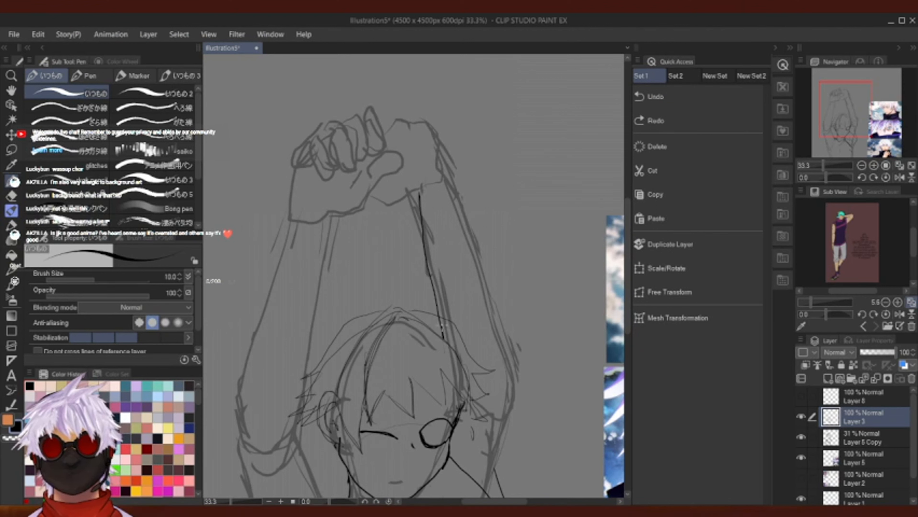
Redo the right arm's inner line from wrist to hair, and trace its outer edge from the wrist past the elbow to the upper arm.
{"action": "left_click", "coordinate": [650, 97]}
{"action": "mouse_move", "coordinate": [432, 195]}
{"action": "left_mouse_down"}
{"action": "mouse_move", "coordinate": [427, 223]}
{"action": "mouse_move", "coordinate": [443, 337]}
{"action": "mouse_move", "coordinate": [419, 192]}
{"action": "mouse_move", "coordinate": [449, 342]}
{"action": "mouse_move", "coordinate": [463, 360]}
{"action": "left_mouse_up"}
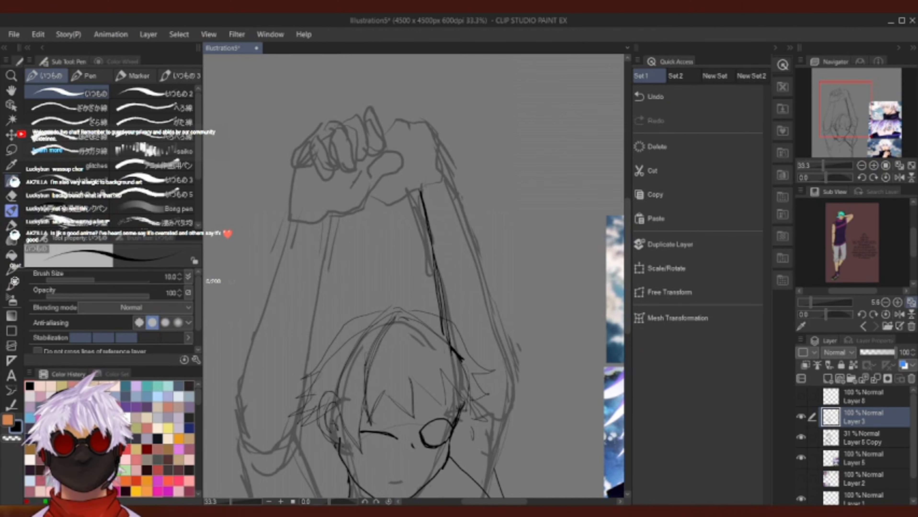
{"action": "mouse_move", "coordinate": [445, 164]}
{"action": "left_mouse_down"}
{"action": "mouse_move", "coordinate": [516, 377]}
{"action": "mouse_move", "coordinate": [503, 414]}
{"action": "mouse_move", "coordinate": [516, 378]}
{"action": "mouse_move", "coordinate": [507, 364]}
{"action": "left_mouse_up"}
{"action": "mouse_move", "coordinate": [502, 419]}
{"action": "left_mouse_down"}
{"action": "mouse_move", "coordinate": [481, 493]}
{"action": "mouse_move", "coordinate": [482, 483]}
{"action": "left_mouse_up"}
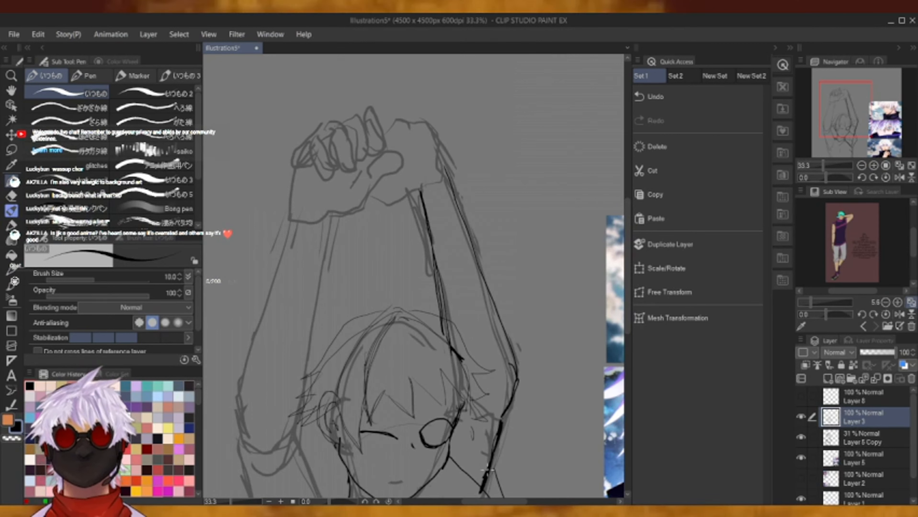
Begin the raised right hand with a short curved line inside the palm, undoing the last stroke along the thumb.
{"action": "left_click", "coordinate": [874, 165]}
{"action": "left_click_drag", "start_coordinate": [819, 99], "coordinate": [812, 90]}
{"action": "mouse_move", "coordinate": [477, 208]}
{"action": "left_mouse_down"}
{"action": "mouse_move", "coordinate": [487, 227]}
{"action": "mouse_move", "coordinate": [470, 213]}
{"action": "left_mouse_up"}
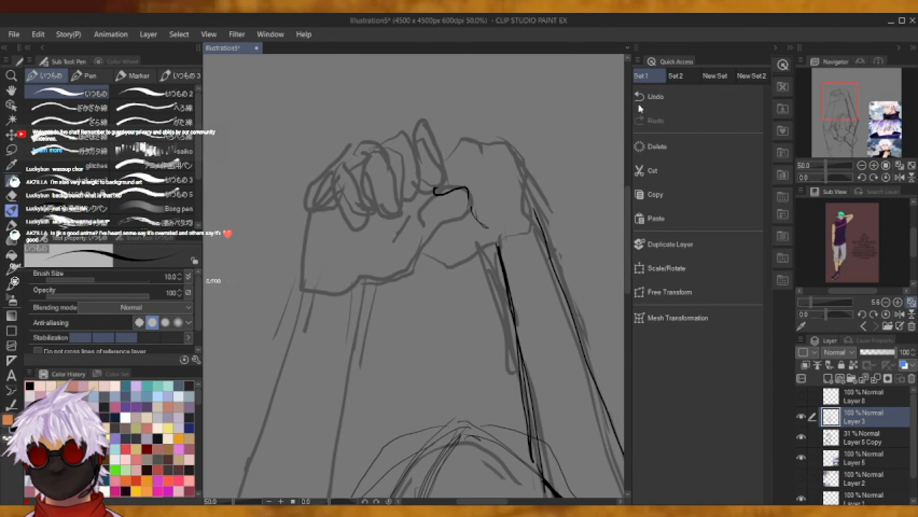
{"action": "left_click", "coordinate": [655, 96]}
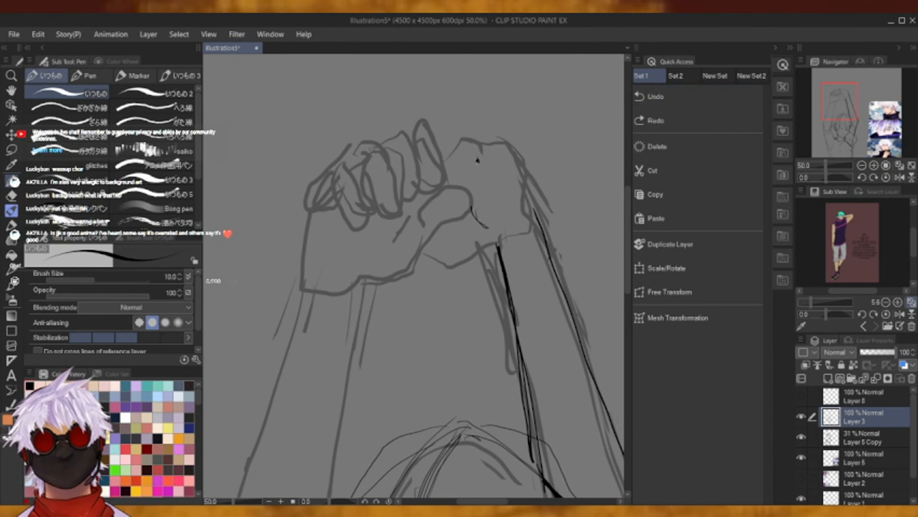
Trace the right hand's outline over the knuckles and down to the wrist, redoing faulty strokes, and join its lower edge to the forearm.
{"action": "mouse_move", "coordinate": [467, 177]}
{"action": "left_mouse_down"}
{"action": "mouse_move", "coordinate": [478, 159]}
{"action": "mouse_move", "coordinate": [466, 140]}
{"action": "mouse_move", "coordinate": [507, 149]}
{"action": "left_mouse_up"}
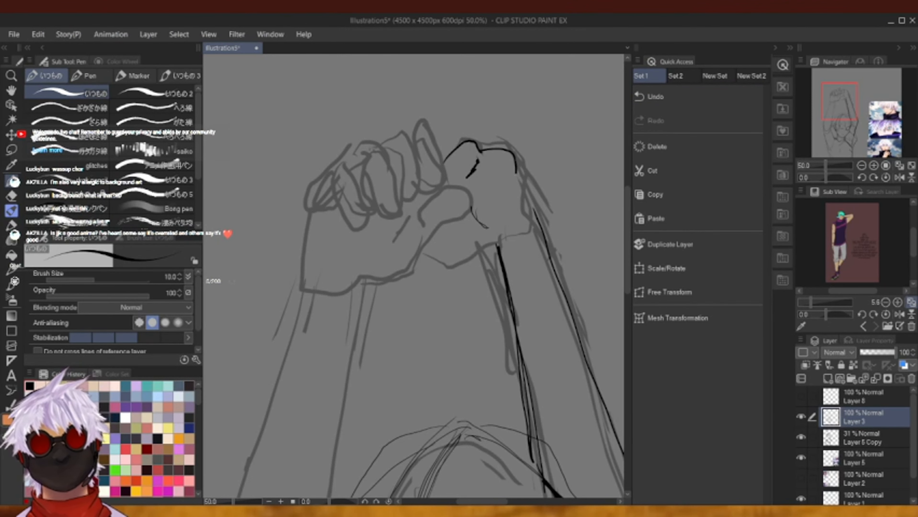
{"action": "left_click", "coordinate": [681, 95]}
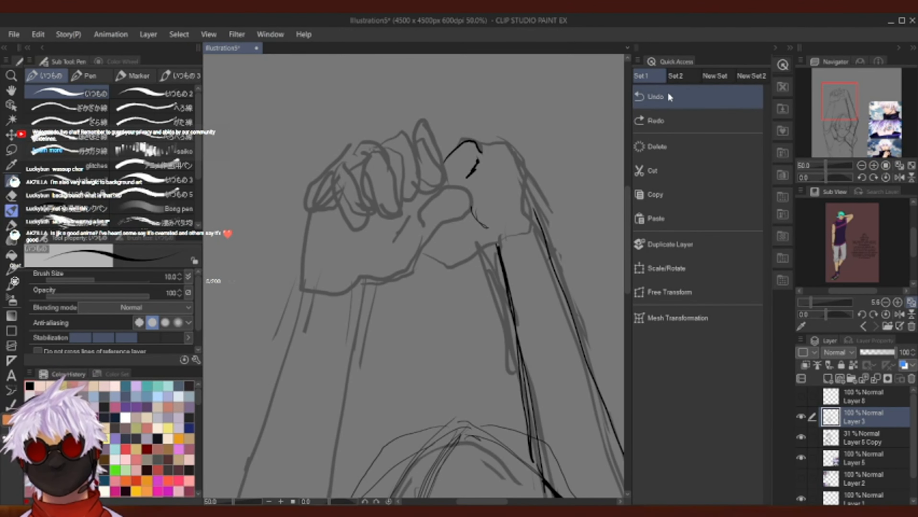
{"action": "mouse_move", "coordinate": [479, 152]}
{"action": "left_mouse_down"}
{"action": "mouse_move", "coordinate": [518, 159]}
{"action": "mouse_move", "coordinate": [531, 220]}
{"action": "mouse_move", "coordinate": [523, 205]}
{"action": "mouse_move", "coordinate": [545, 242]}
{"action": "mouse_move", "coordinate": [492, 242]}
{"action": "mouse_move", "coordinate": [453, 260]}
{"action": "mouse_move", "coordinate": [486, 240]}
{"action": "mouse_move", "coordinate": [478, 239]}
{"action": "mouse_move", "coordinate": [461, 261]}
{"action": "mouse_move", "coordinate": [417, 256]}
{"action": "left_mouse_up"}
{"action": "left_click", "coordinate": [704, 96]}
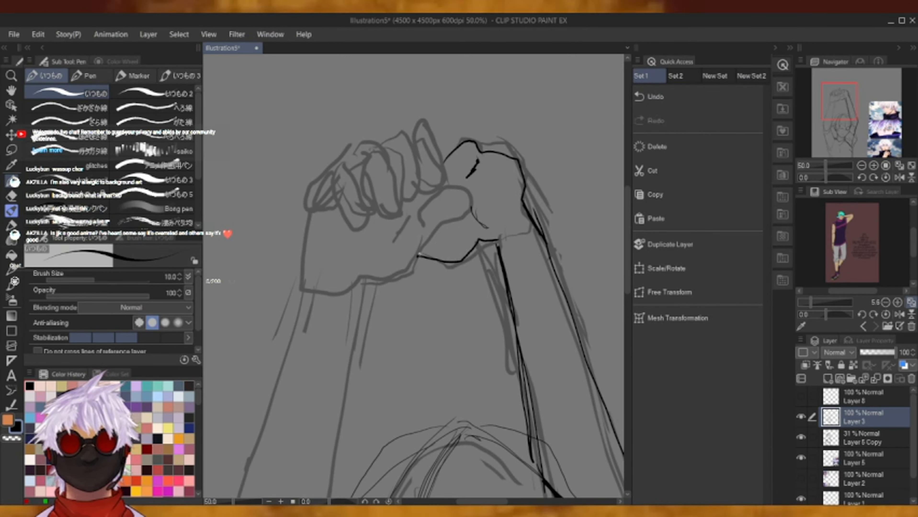
{"action": "mouse_move", "coordinate": [480, 242]}
{"action": "left_mouse_down"}
{"action": "mouse_move", "coordinate": [515, 326]}
{"action": "mouse_move", "coordinate": [492, 267]}
{"action": "left_mouse_up"}
{"action": "key", "text": "e"}
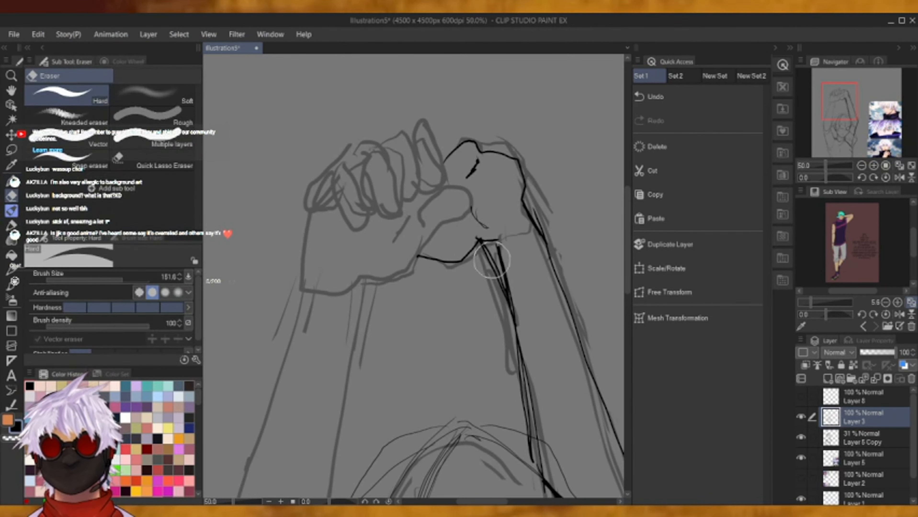
{"action": "left_click_drag", "start_coordinate": [852, 128], "coordinate": [848, 137]}
{"action": "key", "text": "p"}
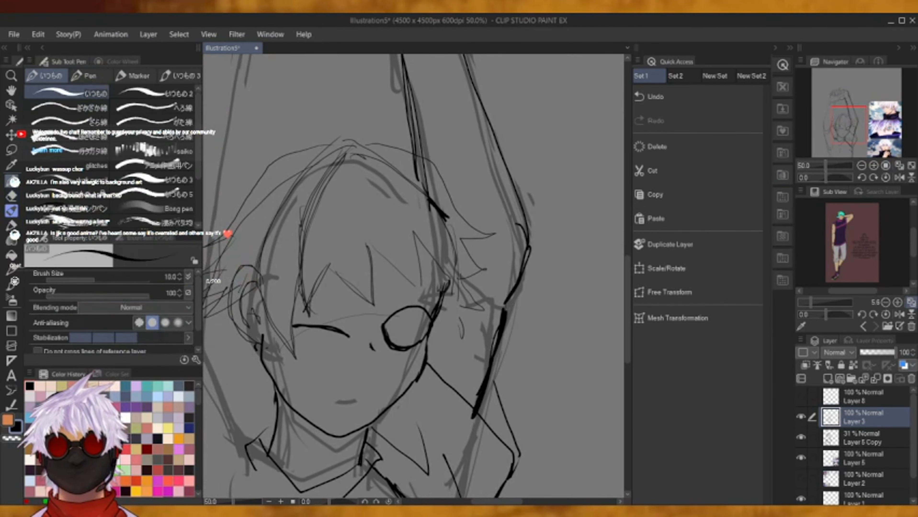
{"action": "mouse_move", "coordinate": [846, 125]}
{"action": "left_mouse_down"}
{"action": "mouse_move", "coordinate": [830, 142]}
{"action": "mouse_move", "coordinate": [838, 113]}
{"action": "mouse_move", "coordinate": [832, 88]}
{"action": "mouse_move", "coordinate": [840, 115]}
{"action": "mouse_move", "coordinate": [863, 128]}
{"action": "left_mouse_up"}
{"action": "left_click", "coordinate": [798, 478]}
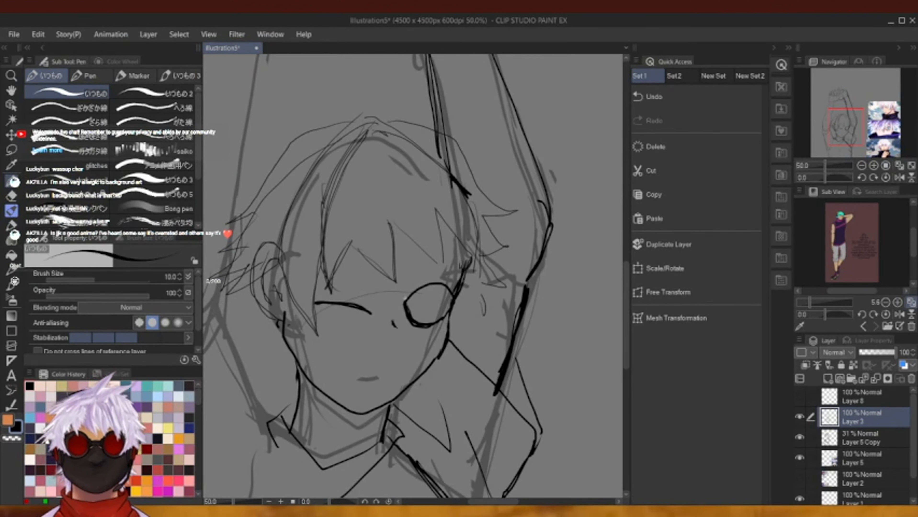
Darken the outer corner of the open eye with short lash strokes and show the reference images on Layer 2.
{"action": "mouse_move", "coordinate": [404, 299]}
{"action": "left_mouse_down"}
{"action": "mouse_move", "coordinate": [427, 270]}
{"action": "mouse_move", "coordinate": [461, 281]}
{"action": "left_mouse_up"}
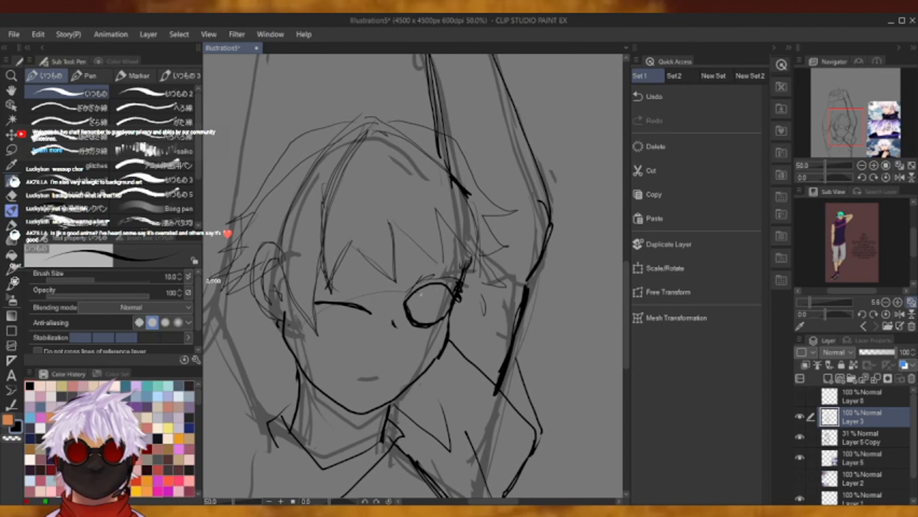
{"action": "left_click", "coordinate": [799, 479]}
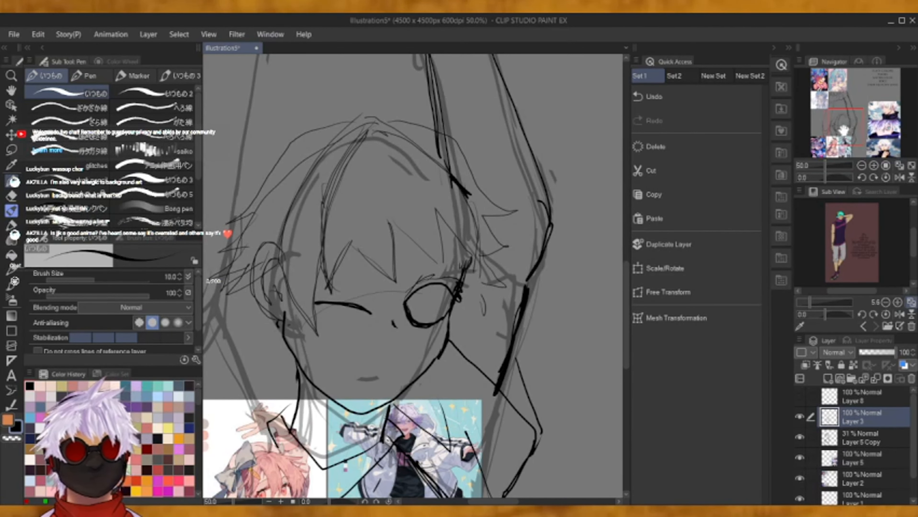
{"action": "mouse_move", "coordinate": [844, 131]}
{"action": "left_mouse_down"}
{"action": "mouse_move", "coordinate": [823, 141]}
{"action": "mouse_move", "coordinate": [845, 134]}
{"action": "left_mouse_up"}
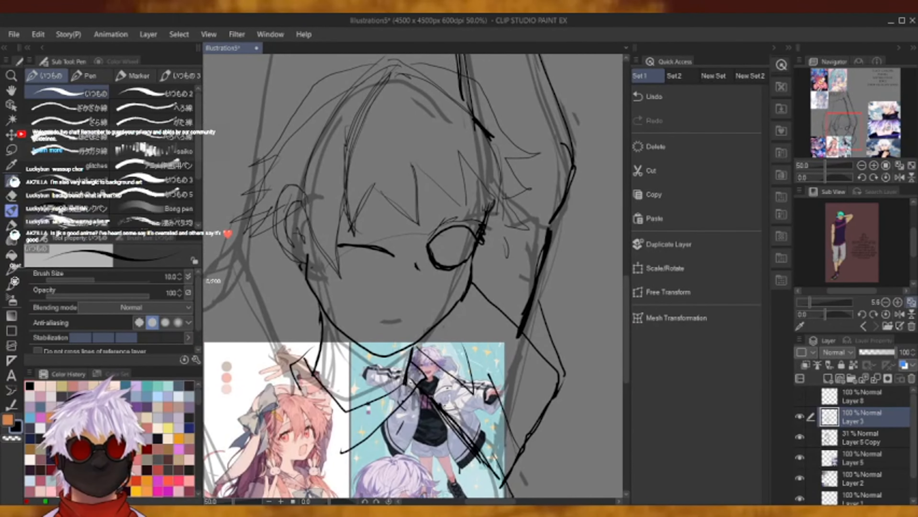
Erase part of the open eye's outline and redraw it with a rounder iris and a pupil inside.
{"action": "key", "text": "e"}
{"action": "mouse_move", "coordinate": [437, 253]}
{"action": "left_mouse_down"}
{"action": "mouse_move", "coordinate": [440, 262]}
{"action": "mouse_move", "coordinate": [452, 255]}
{"action": "mouse_move", "coordinate": [432, 256]}
{"action": "left_mouse_up"}
{"action": "key", "text": "p"}
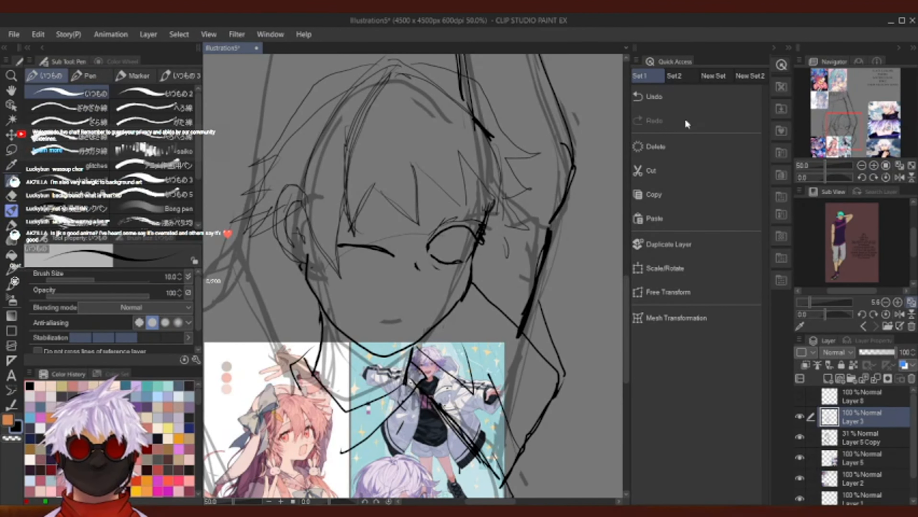
{"action": "left_click", "coordinate": [704, 96]}
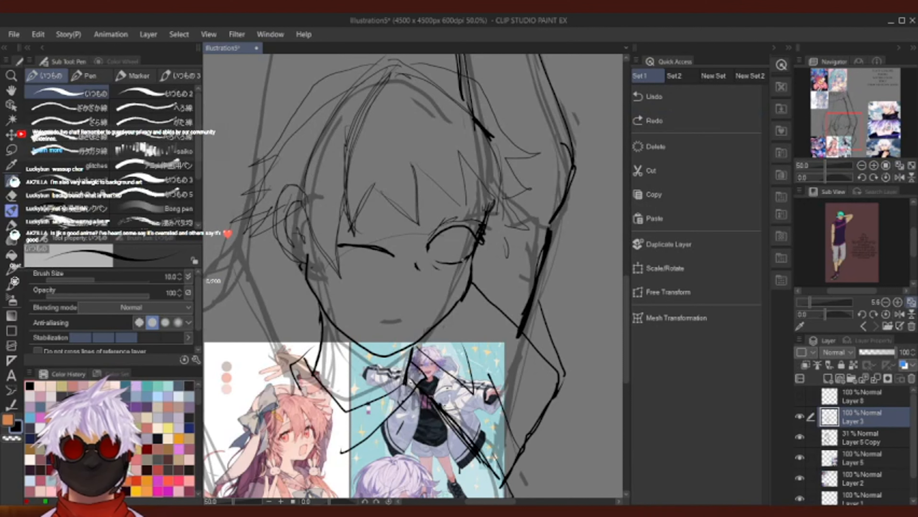
{"action": "left_click_drag", "start_coordinate": [436, 257], "coordinate": [437, 230]}
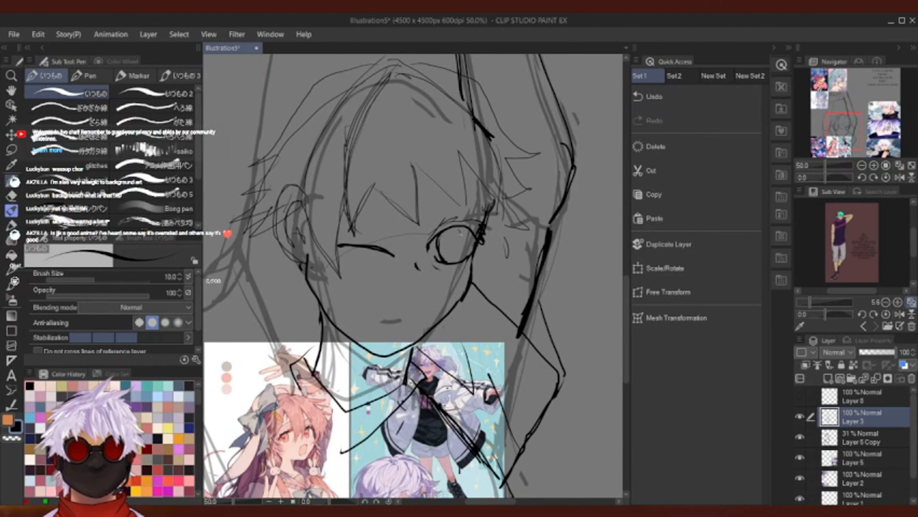
{"action": "mouse_move", "coordinate": [453, 260]}
{"action": "left_mouse_down"}
{"action": "mouse_move", "coordinate": [449, 226]}
{"action": "mouse_move", "coordinate": [442, 262]}
{"action": "left_mouse_up"}
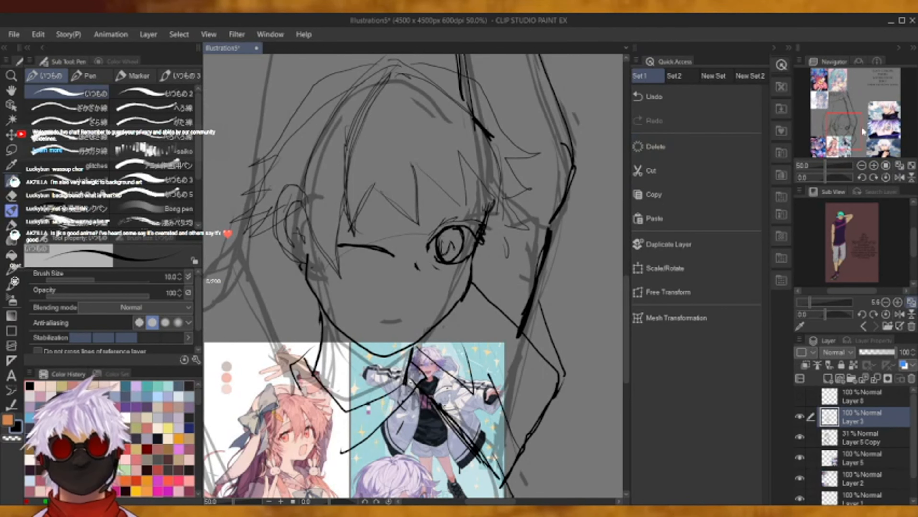
Hide the reference images on Layer 2.
{"action": "mouse_move", "coordinate": [843, 120]}
{"action": "left_mouse_down"}
{"action": "mouse_move", "coordinate": [883, 146]}
{"action": "mouse_move", "coordinate": [851, 123]}
{"action": "left_mouse_up"}
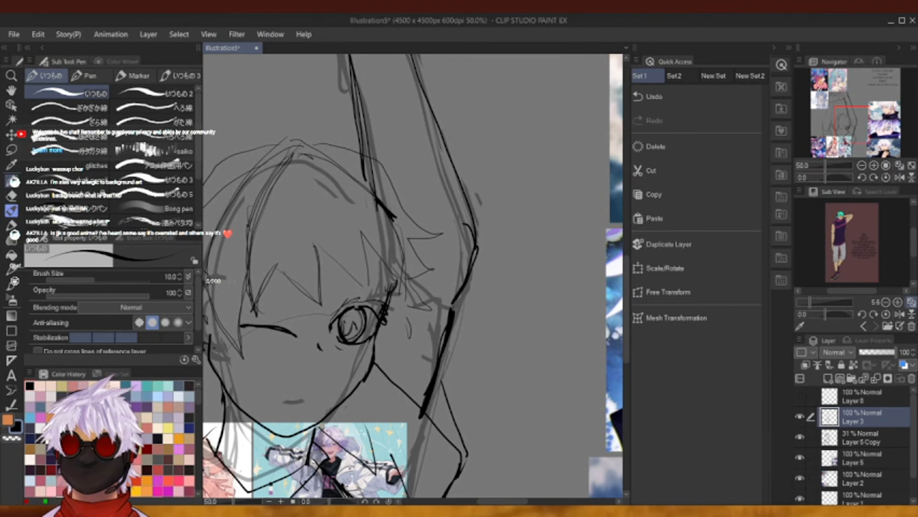
{"action": "left_click", "coordinate": [799, 479]}
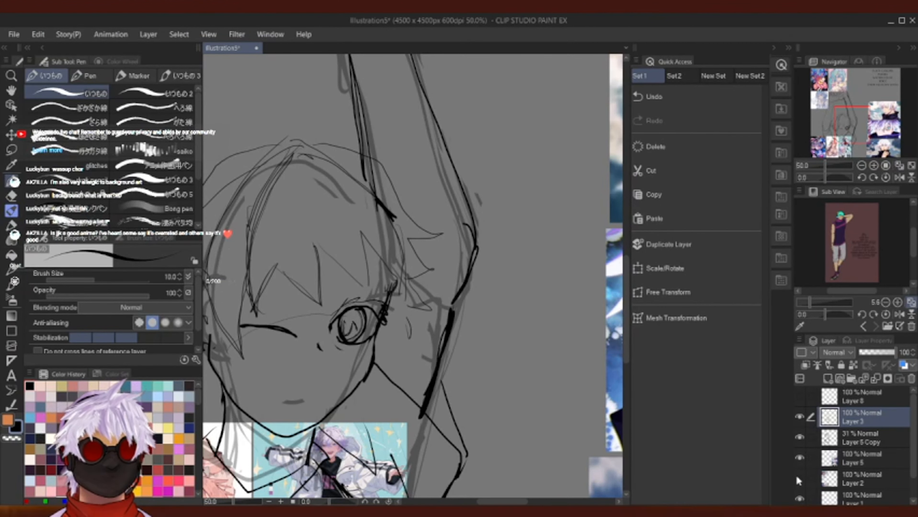
{"action": "left_click_drag", "start_coordinate": [853, 112], "coordinate": [835, 133]}
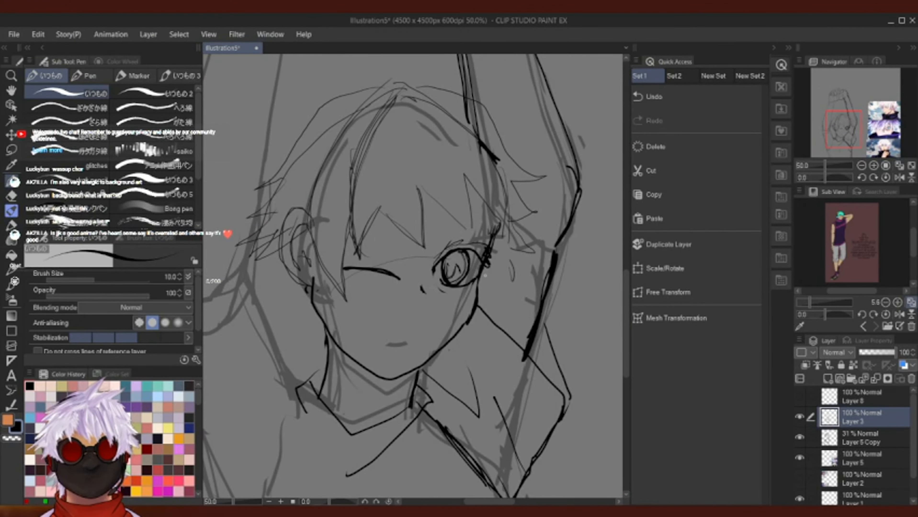
Draw the lower lid and crease lines of the winking eye on Layer 3.
{"action": "left_click", "coordinate": [861, 166]}
{"action": "left_click", "coordinate": [872, 165]}
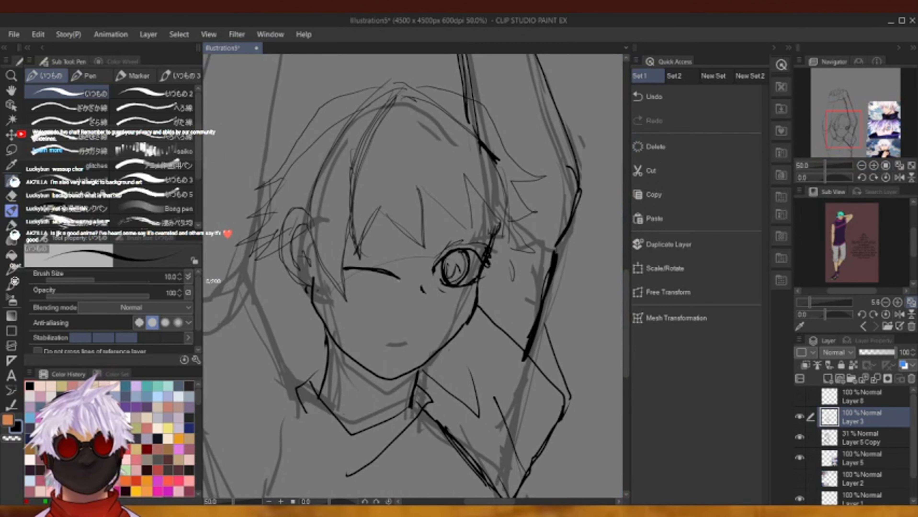
{"action": "mouse_move", "coordinate": [338, 265]}
{"action": "left_mouse_down"}
{"action": "mouse_move", "coordinate": [361, 260]}
{"action": "mouse_move", "coordinate": [364, 275]}
{"action": "mouse_move", "coordinate": [349, 273]}
{"action": "mouse_move", "coordinate": [395, 279]}
{"action": "left_mouse_up"}
{"action": "left_click", "coordinate": [702, 107]}
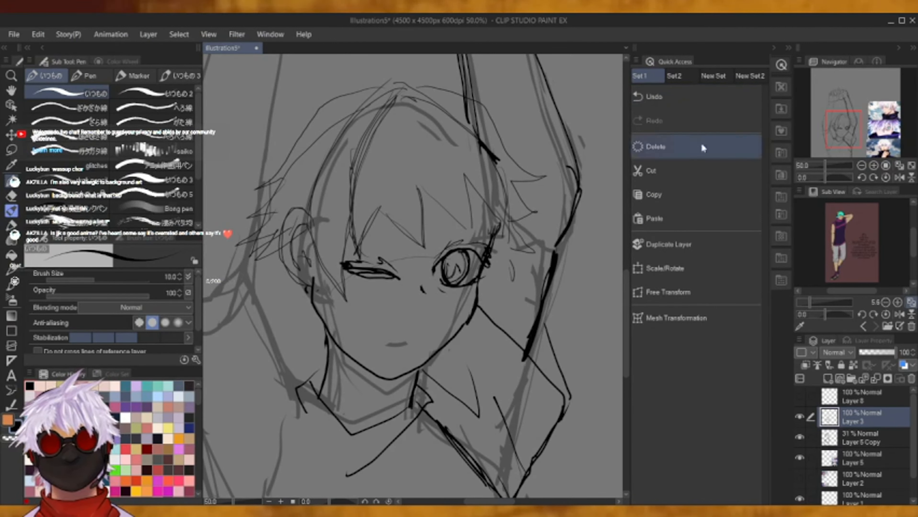
Draw a slanted, frowning mouth over the faint mouth guide.
{"action": "left_click", "coordinate": [861, 166]}
{"action": "mouse_move", "coordinate": [856, 134]}
{"action": "left_mouse_down"}
{"action": "mouse_move", "coordinate": [854, 125]}
{"action": "mouse_move", "coordinate": [882, 138]}
{"action": "mouse_move", "coordinate": [849, 131]}
{"action": "left_mouse_up"}
{"action": "left_click", "coordinate": [873, 166]}
{"action": "mouse_move", "coordinate": [369, 342]}
{"action": "left_mouse_down"}
{"action": "mouse_move", "coordinate": [334, 332]}
{"action": "mouse_move", "coordinate": [343, 326]}
{"action": "mouse_move", "coordinate": [368, 342]}
{"action": "left_mouse_up"}
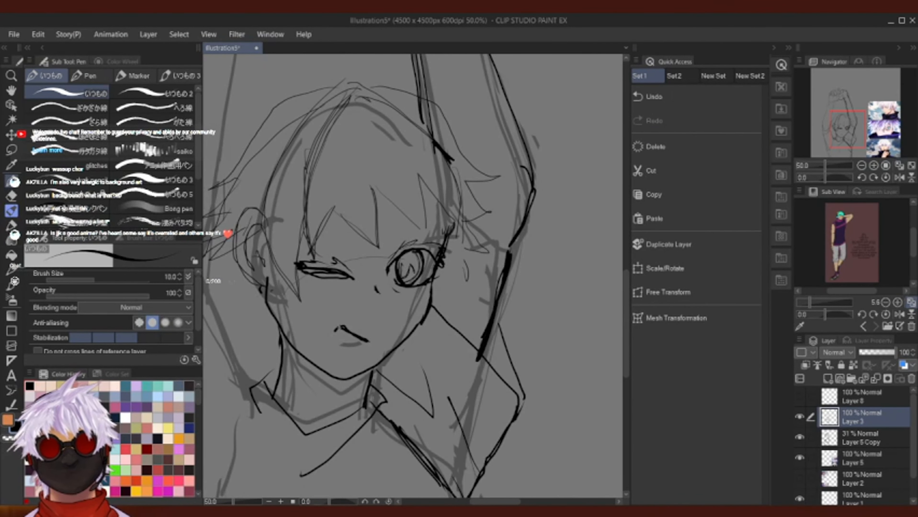
Outline the pointed sleeve and the outer body edge below the raised arm on the winking-eye side.
{"action": "left_click", "coordinate": [862, 165]}
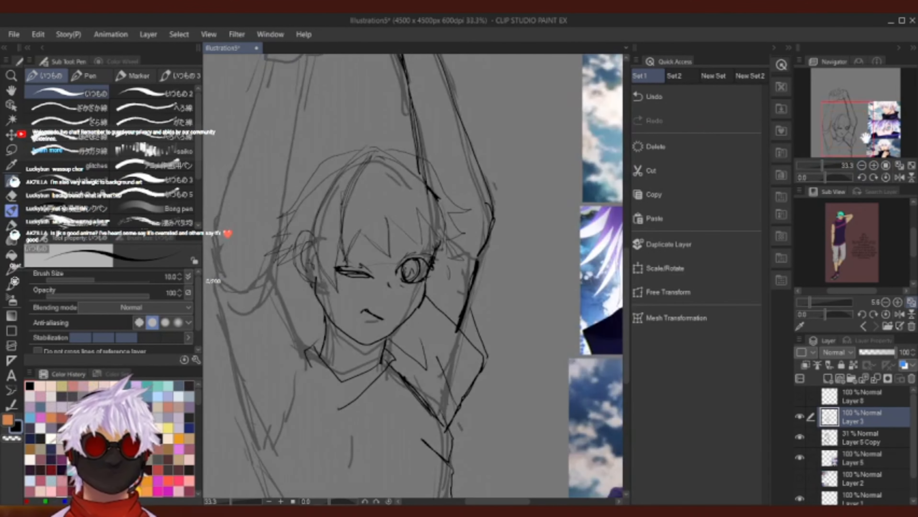
{"action": "left_click_drag", "start_coordinate": [863, 143], "coordinate": [858, 143]}
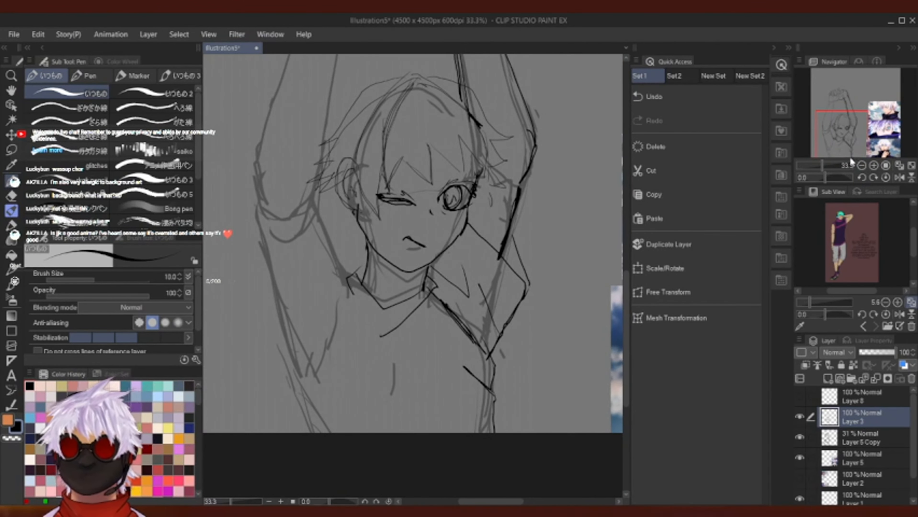
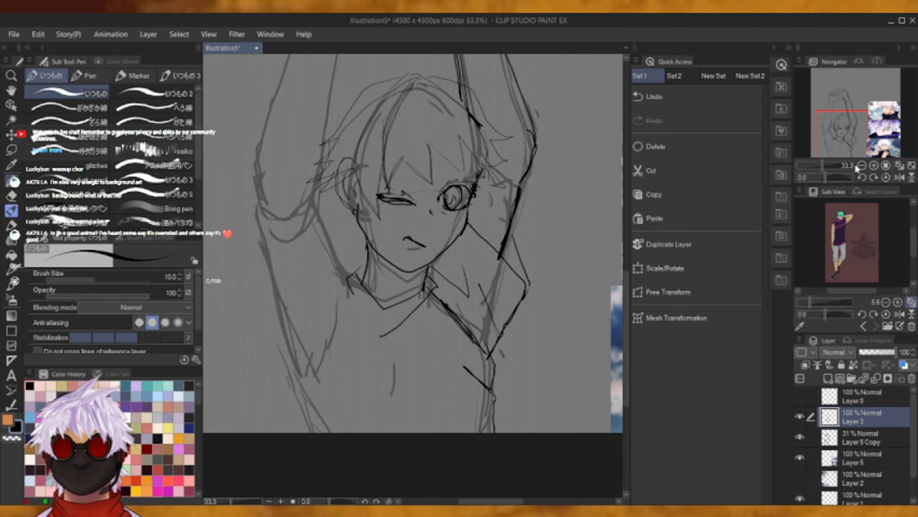
{"action": "left_click_drag", "start_coordinate": [863, 131], "coordinate": [834, 134]}
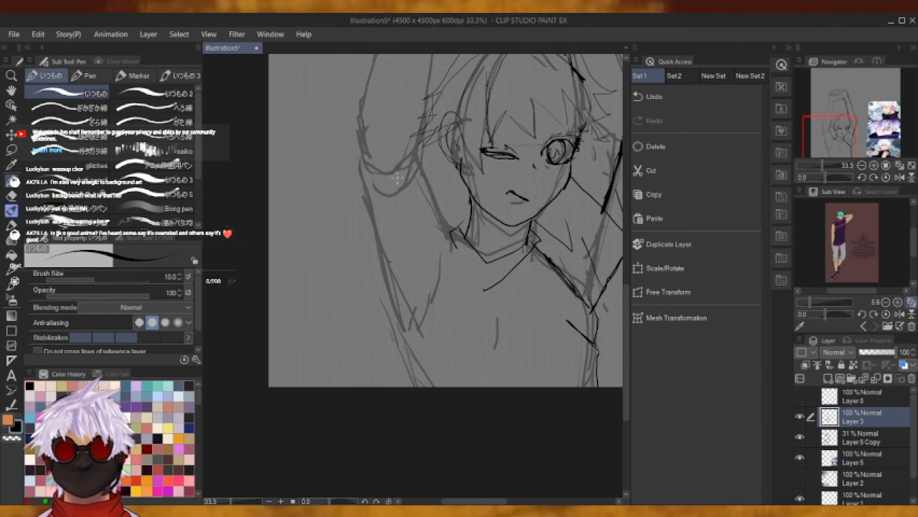
{"action": "mouse_move", "coordinate": [438, 202]}
{"action": "left_mouse_down"}
{"action": "mouse_move", "coordinate": [431, 256]}
{"action": "mouse_move", "coordinate": [398, 295]}
{"action": "left_mouse_up"}
{"action": "mouse_move", "coordinate": [362, 209]}
{"action": "left_mouse_down"}
{"action": "mouse_move", "coordinate": [379, 281]}
{"action": "mouse_move", "coordinate": [375, 264]}
{"action": "mouse_move", "coordinate": [397, 297]}
{"action": "mouse_move", "coordinate": [377, 277]}
{"action": "mouse_move", "coordinate": [405, 289]}
{"action": "left_mouse_up"}
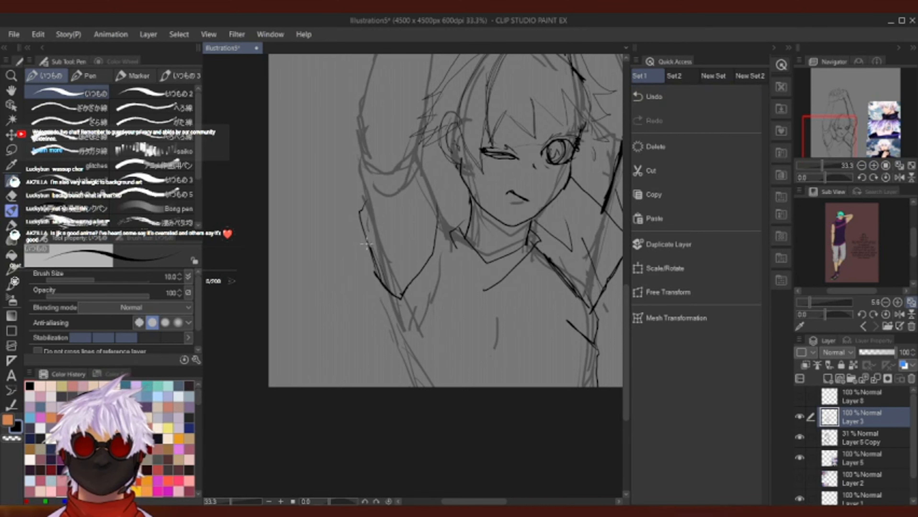
{"action": "mouse_move", "coordinate": [369, 247]}
{"action": "left_mouse_down"}
{"action": "mouse_move", "coordinate": [385, 336]}
{"action": "mouse_move", "coordinate": [405, 383]}
{"action": "left_mouse_up"}
{"action": "mouse_move", "coordinate": [405, 382]}
{"action": "left_mouse_down"}
{"action": "mouse_move", "coordinate": [378, 332]}
{"action": "mouse_move", "coordinate": [391, 364]}
{"action": "left_mouse_up"}
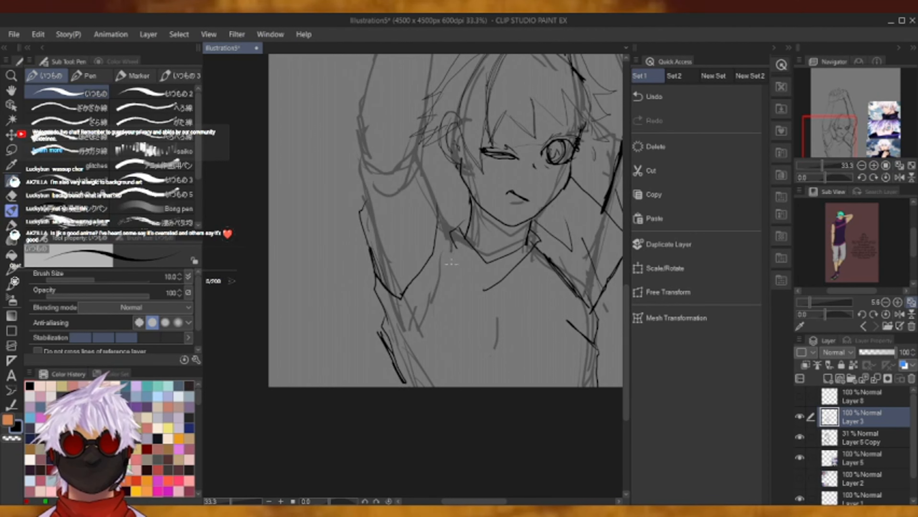
Sketch the inner armpit and side fold lines between that sleeve and the chest.
{"action": "mouse_move", "coordinate": [451, 267]}
{"action": "left_mouse_down"}
{"action": "mouse_move", "coordinate": [446, 309]}
{"action": "mouse_move", "coordinate": [419, 374]}
{"action": "left_mouse_up"}
{"action": "left_click_drag", "start_coordinate": [441, 326], "coordinate": [416, 372]}
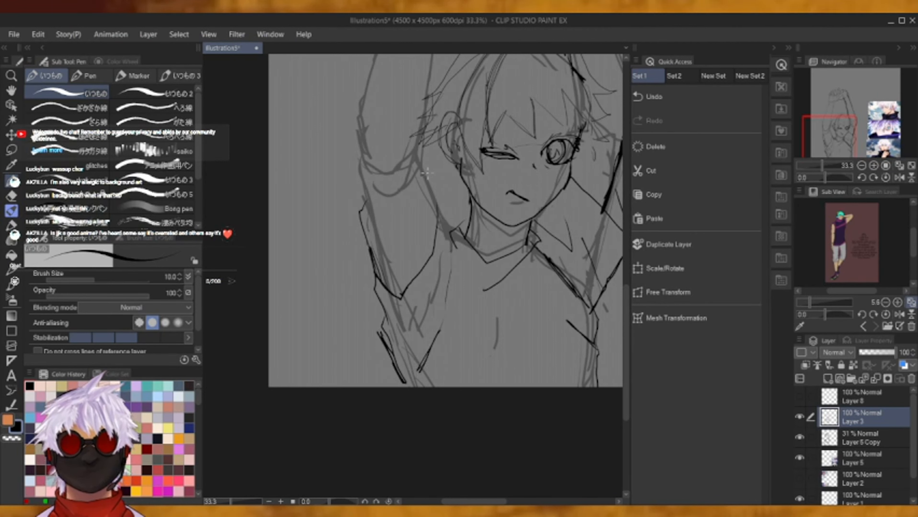
{"action": "mouse_move", "coordinate": [426, 173]}
{"action": "left_mouse_down"}
{"action": "mouse_move", "coordinate": [438, 183]}
{"action": "mouse_move", "coordinate": [450, 230]}
{"action": "mouse_move", "coordinate": [428, 307]}
{"action": "left_mouse_up"}
{"action": "left_click_drag", "start_coordinate": [408, 347], "coordinate": [427, 323]}
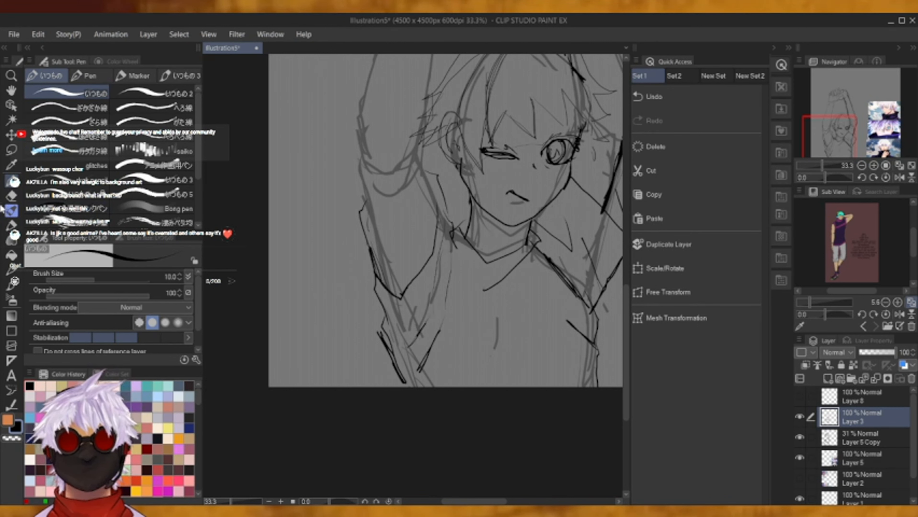
Erase the inner sleeve and armpit lines on the winking-eye side with the Hard eraser.
{"action": "left_click", "coordinate": [11, 195]}
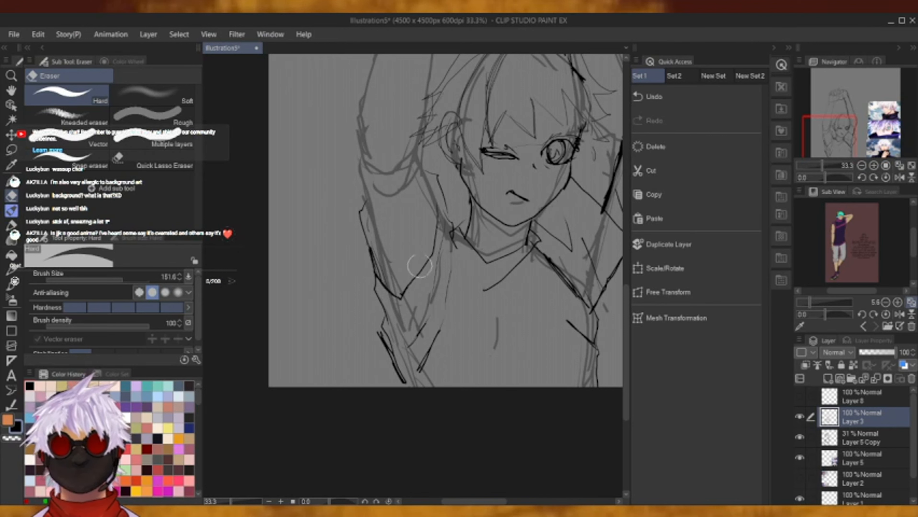
{"action": "left_click_drag", "start_coordinate": [392, 281], "coordinate": [393, 313]}
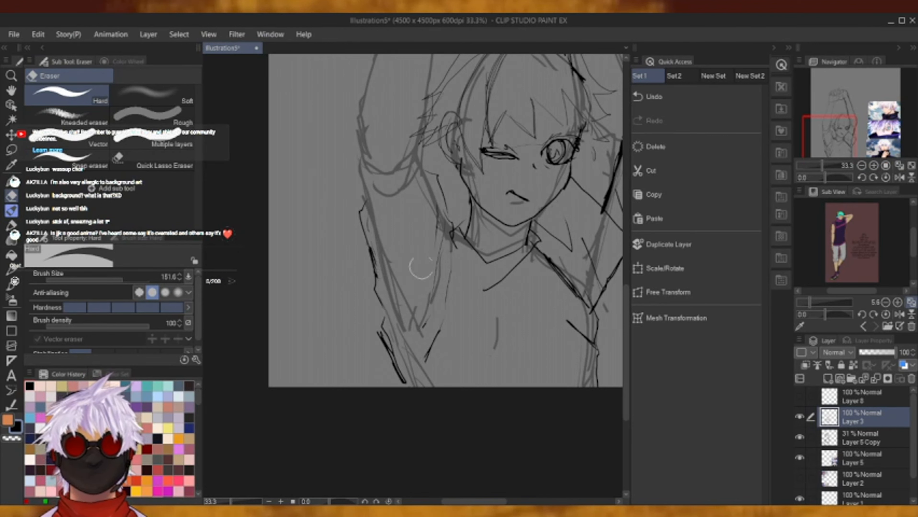
{"action": "left_click_drag", "start_coordinate": [421, 270], "coordinate": [428, 348]}
Redraw the inner sleeve edge and armpit folds on the winking-eye side with the SOL decoration brush.
{"action": "left_click", "coordinate": [13, 182]}
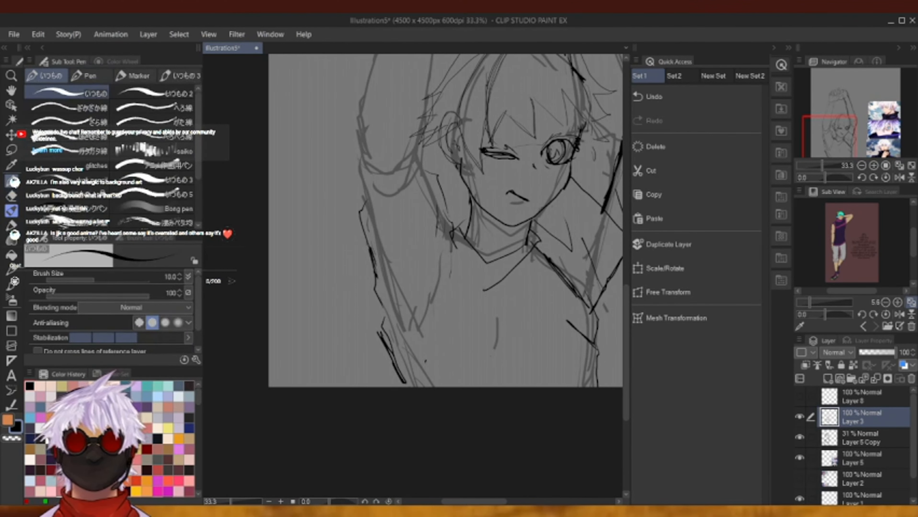
{"action": "left_click", "coordinate": [12, 225]}
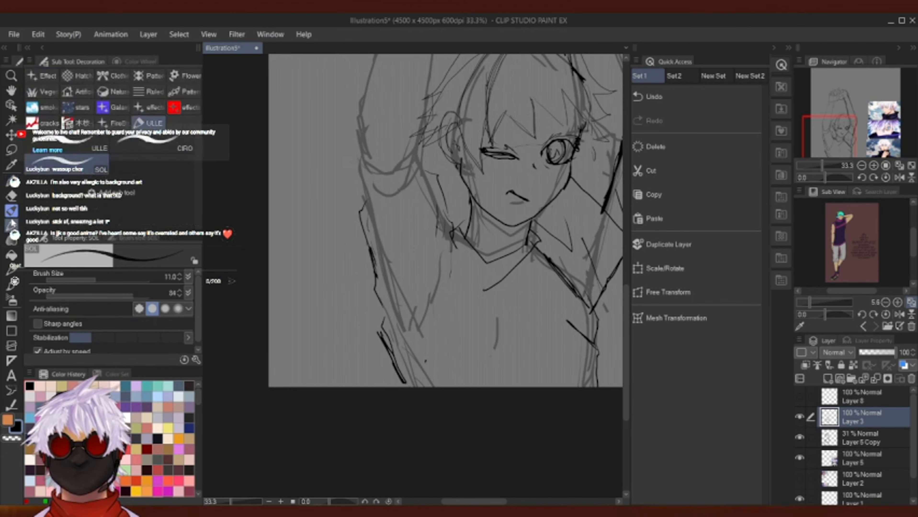
{"action": "mouse_move", "coordinate": [431, 186]}
{"action": "left_mouse_down"}
{"action": "mouse_move", "coordinate": [422, 231]}
{"action": "mouse_move", "coordinate": [400, 265]}
{"action": "mouse_move", "coordinate": [369, 221]}
{"action": "mouse_move", "coordinate": [404, 305]}
{"action": "mouse_move", "coordinate": [381, 272]}
{"action": "mouse_move", "coordinate": [391, 286]}
{"action": "mouse_move", "coordinate": [419, 283]}
{"action": "left_mouse_up"}
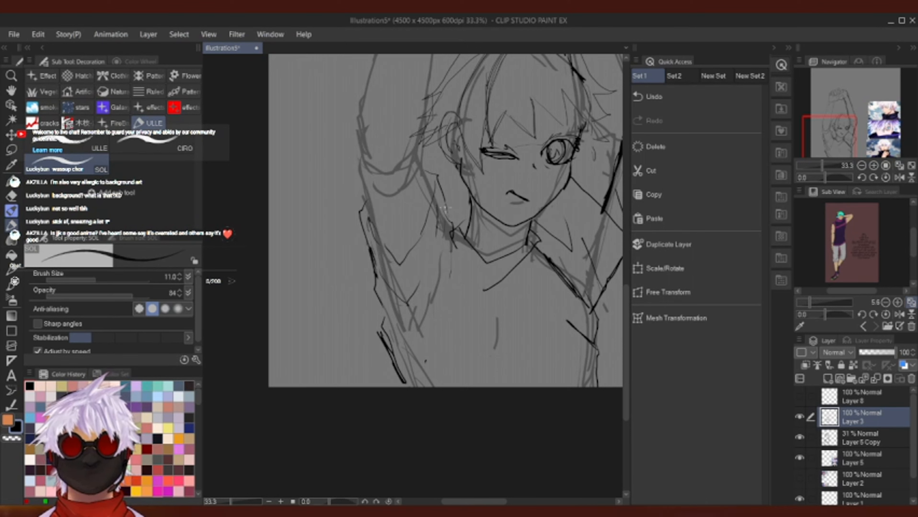
{"action": "left_click_drag", "start_coordinate": [445, 209], "coordinate": [441, 237]}
{"action": "mouse_move", "coordinate": [440, 279]}
{"action": "left_mouse_down"}
{"action": "mouse_move", "coordinate": [410, 346]}
{"action": "mouse_move", "coordinate": [440, 279]}
{"action": "mouse_move", "coordinate": [427, 349]}
{"action": "left_mouse_up"}
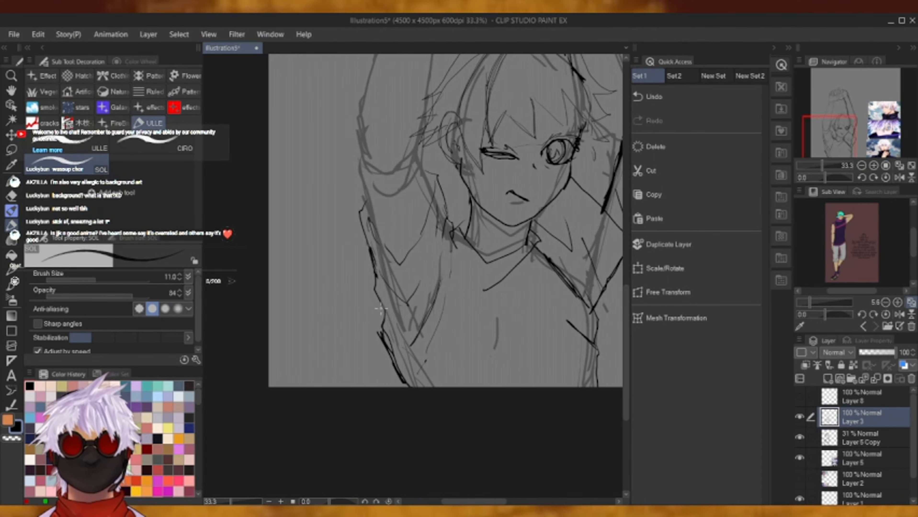
Draw the outer sleeve edge on the open-eye side, undoing the first stroke and drawing it again.
{"action": "left_click_drag", "start_coordinate": [825, 136], "coordinate": [834, 124]}
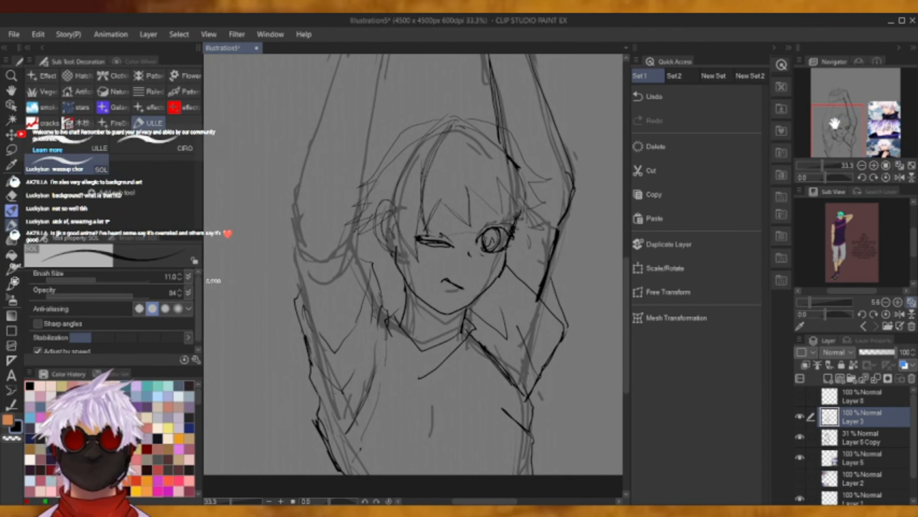
{"action": "mouse_move", "coordinate": [548, 281]}
{"action": "left_mouse_down"}
{"action": "mouse_move", "coordinate": [555, 338]}
{"action": "mouse_move", "coordinate": [537, 372]}
{"action": "left_mouse_up"}
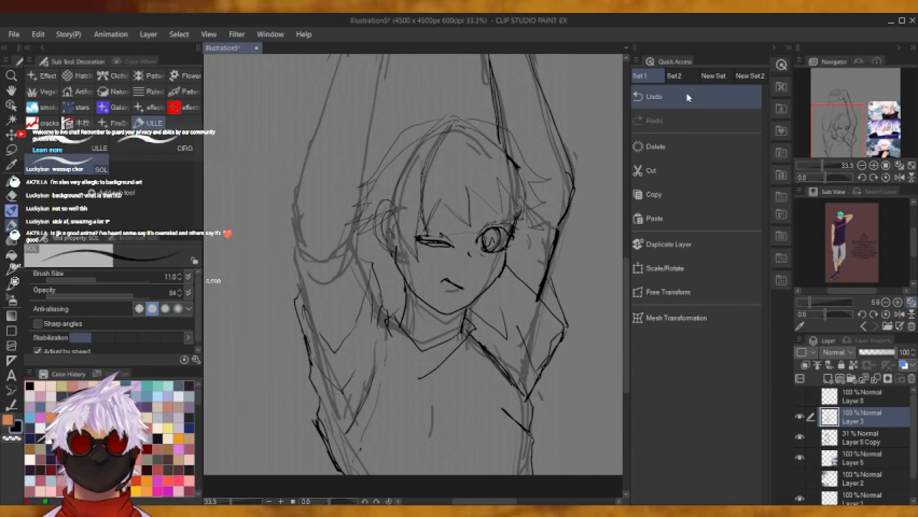
{"action": "left_click", "coordinate": [688, 96]}
{"action": "mouse_move", "coordinate": [545, 286]}
{"action": "left_mouse_down"}
{"action": "mouse_move", "coordinate": [569, 336]}
{"action": "mouse_move", "coordinate": [532, 393]}
{"action": "left_mouse_up"}
Add short fold strokes inside the sleeve on the open-eye side with the size 10 pen.
{"action": "key", "text": "e"}
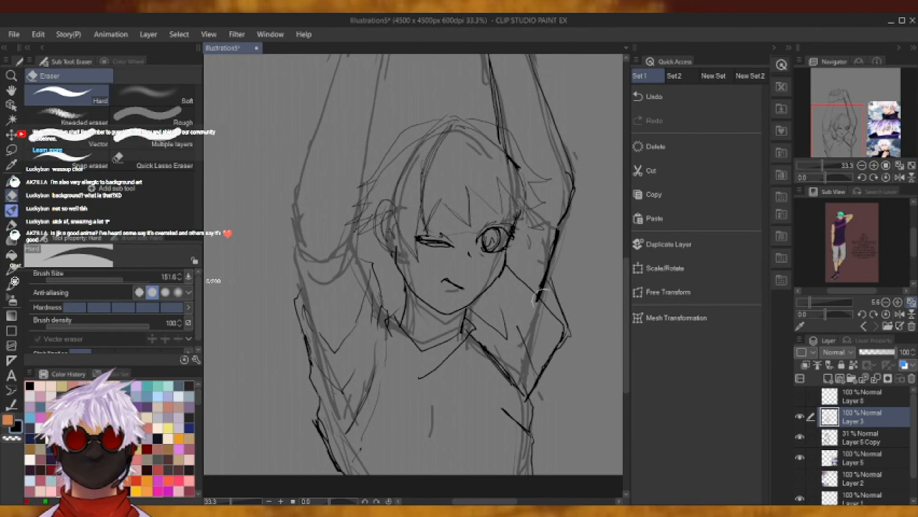
{"action": "key", "text": "p"}
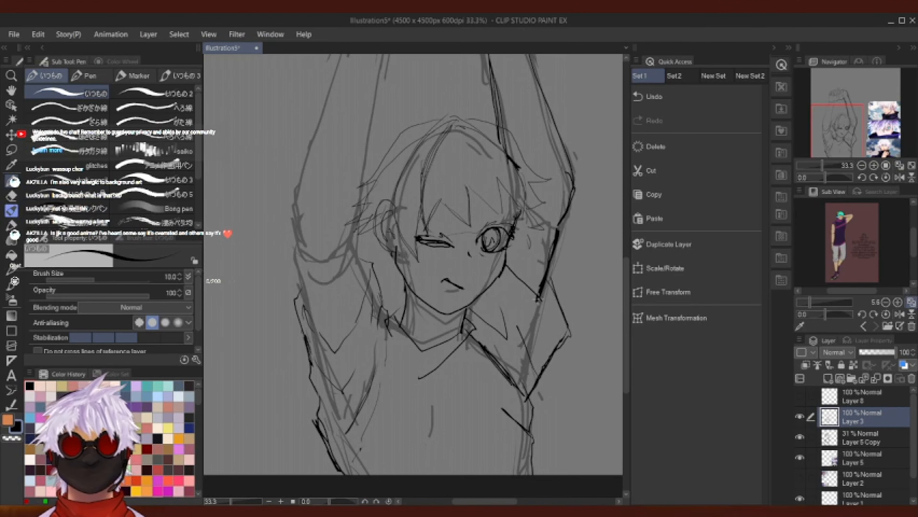
{"action": "left_click_drag", "start_coordinate": [538, 294], "coordinate": [556, 339]}
{"action": "left_click_drag", "start_coordinate": [547, 281], "coordinate": [560, 330]}
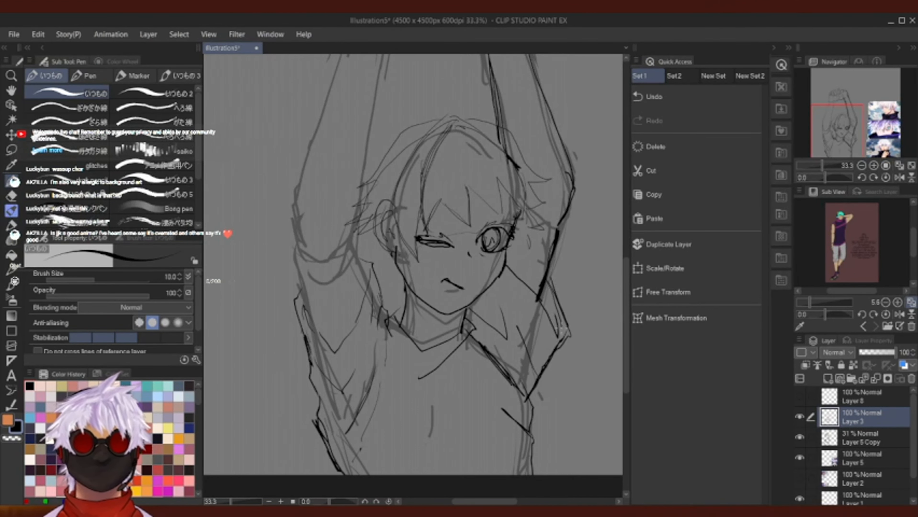
Draw the inner and outer contour lines where the raised arm enters the sleeve on the winking-eye side.
{"action": "left_click_drag", "start_coordinate": [838, 122], "coordinate": [833, 112]}
{"action": "left_click_drag", "start_coordinate": [392, 317], "coordinate": [407, 344]}
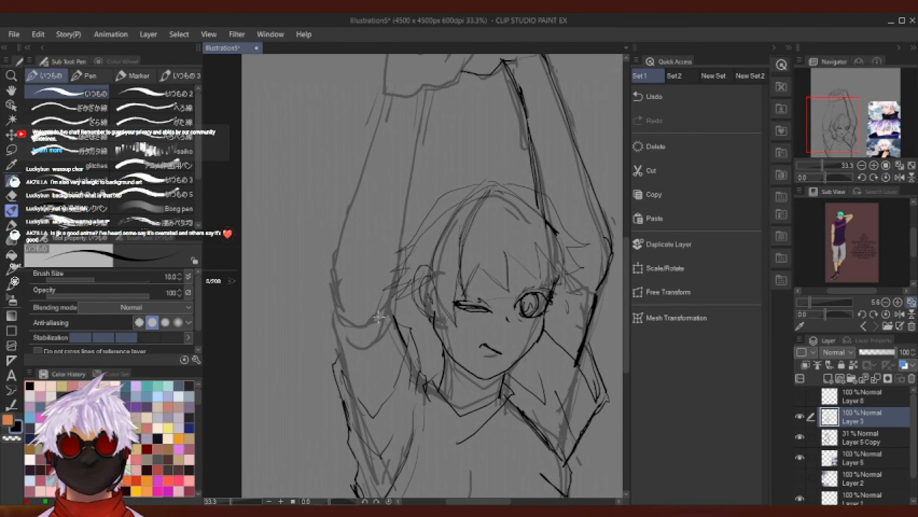
{"action": "left_click_drag", "start_coordinate": [335, 320], "coordinate": [353, 393]}
{"action": "left_click_drag", "start_coordinate": [347, 356], "coordinate": [357, 399]}
{"action": "left_click_drag", "start_coordinate": [331, 315], "coordinate": [342, 345]}
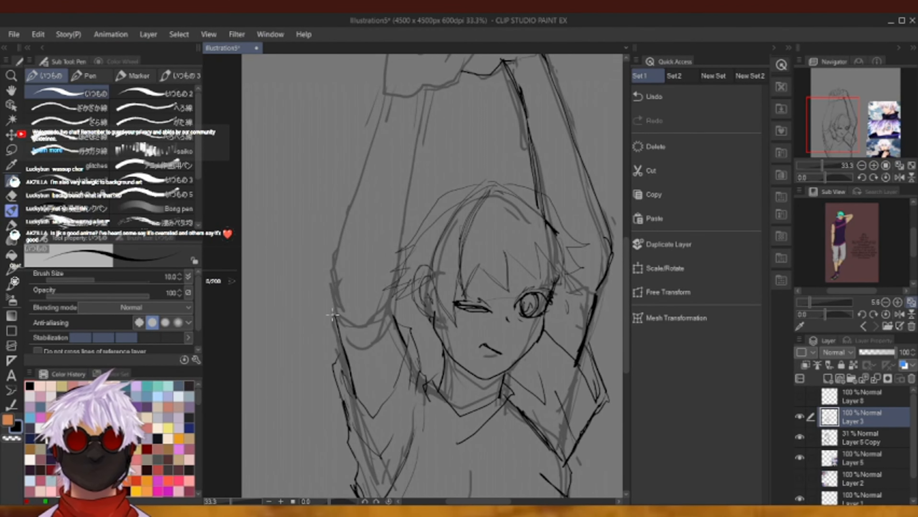
{"action": "left_click_drag", "start_coordinate": [839, 132], "coordinate": [844, 125]}
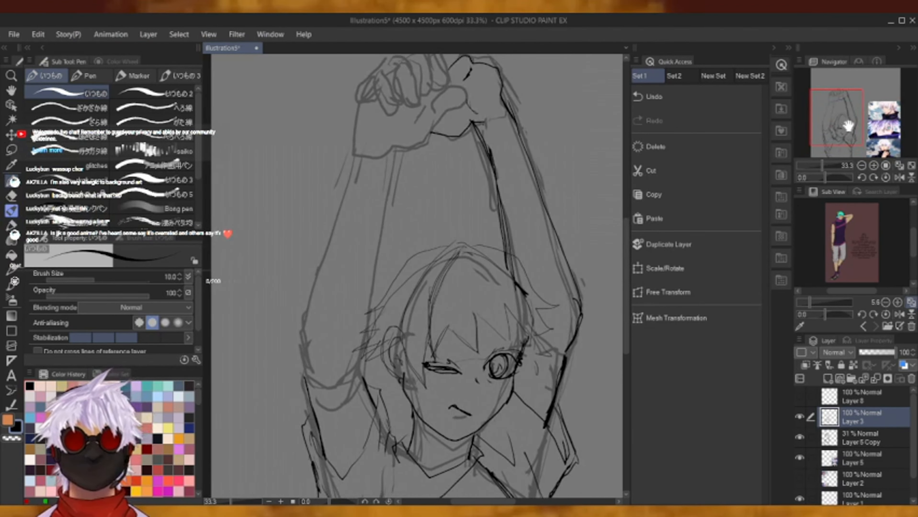
Draw the inner contour of the raised forearm on the winking-eye side from wrist to sleeve, undoing the first stroke and drawing it again.
{"action": "left_click_drag", "start_coordinate": [402, 151], "coordinate": [356, 366]}
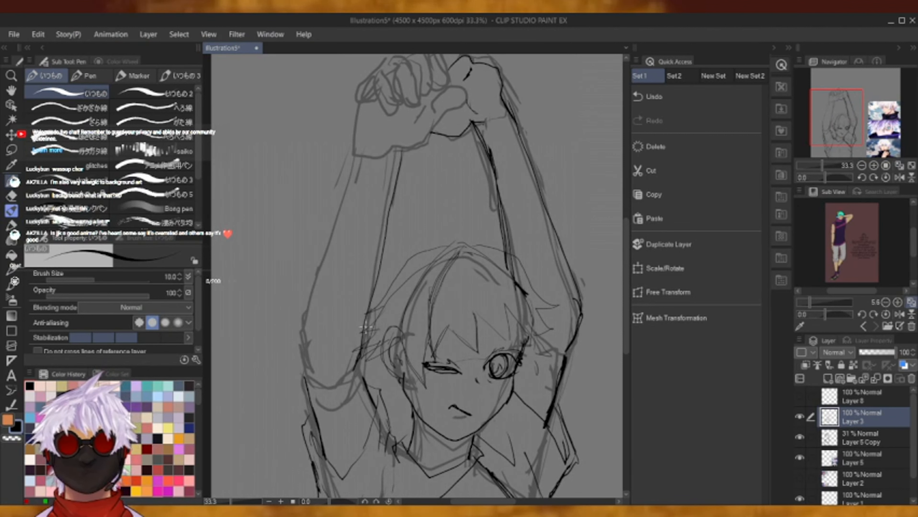
{"action": "left_click", "coordinate": [683, 104]}
{"action": "left_click_drag", "start_coordinate": [396, 146], "coordinate": [375, 293]}
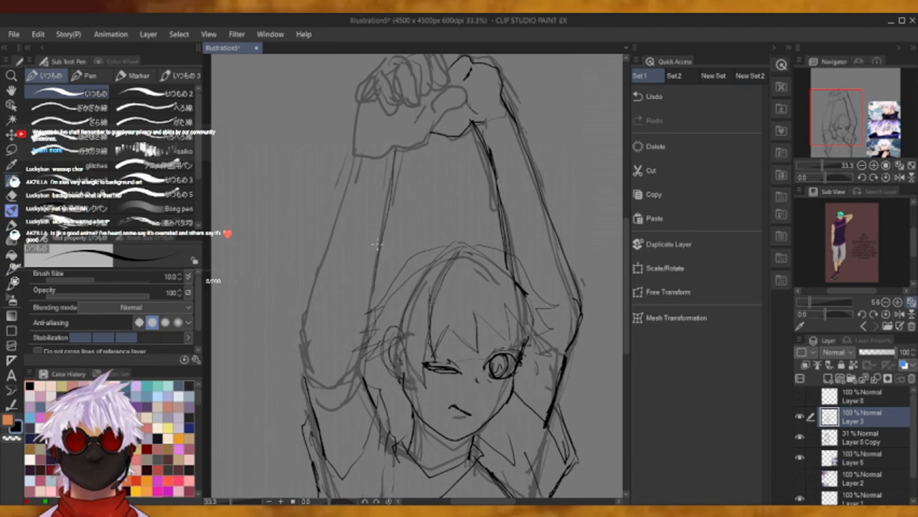
{"action": "mouse_move", "coordinate": [376, 242]}
{"action": "left_mouse_down"}
{"action": "mouse_move", "coordinate": [364, 354]}
{"action": "mouse_move", "coordinate": [344, 385]}
{"action": "left_mouse_up"}
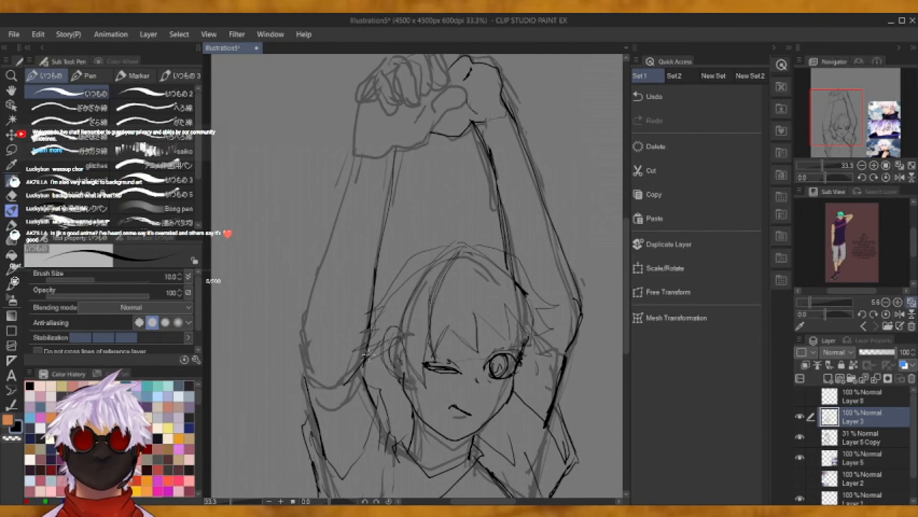
{"action": "left_click_drag", "start_coordinate": [368, 355], "coordinate": [355, 371]}
{"action": "mouse_move", "coordinate": [377, 264]}
{"action": "left_mouse_down"}
{"action": "mouse_move", "coordinate": [395, 157]}
{"action": "mouse_move", "coordinate": [436, 125]}
{"action": "left_mouse_up"}
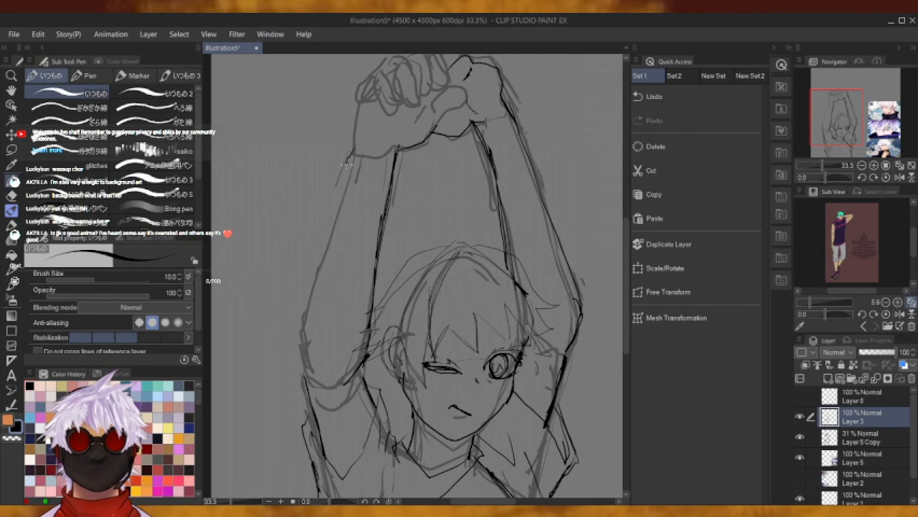
Draw the outer contour of the raised arm on the winking-eye side from wrist past the elbow, thickening it with overlapping strokes.
{"action": "left_click_drag", "start_coordinate": [346, 175], "coordinate": [310, 313]}
{"action": "left_click_drag", "start_coordinate": [330, 237], "coordinate": [301, 322]}
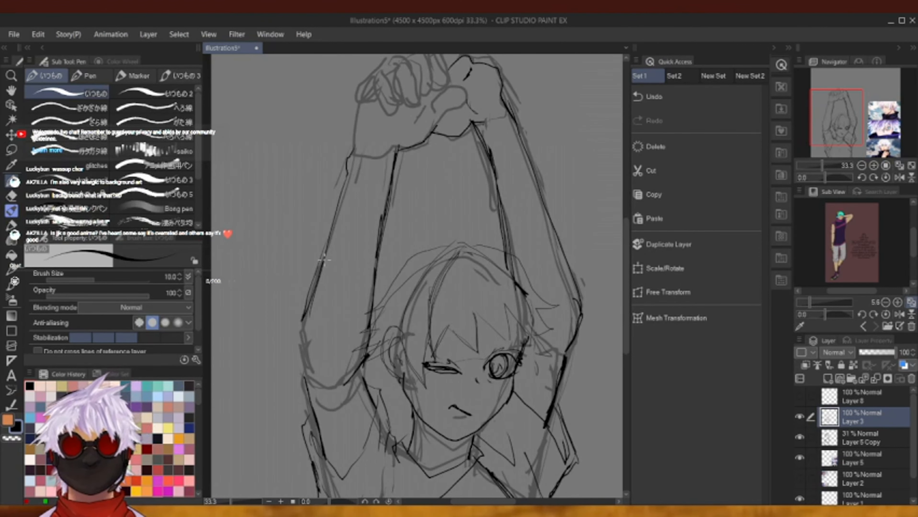
{"action": "mouse_move", "coordinate": [315, 288]}
{"action": "left_mouse_down"}
{"action": "mouse_move", "coordinate": [298, 354]}
{"action": "mouse_move", "coordinate": [307, 389]}
{"action": "left_mouse_up"}
{"action": "left_click_drag", "start_coordinate": [300, 346], "coordinate": [305, 387]}
{"action": "left_click_drag", "start_coordinate": [306, 315], "coordinate": [301, 346]}
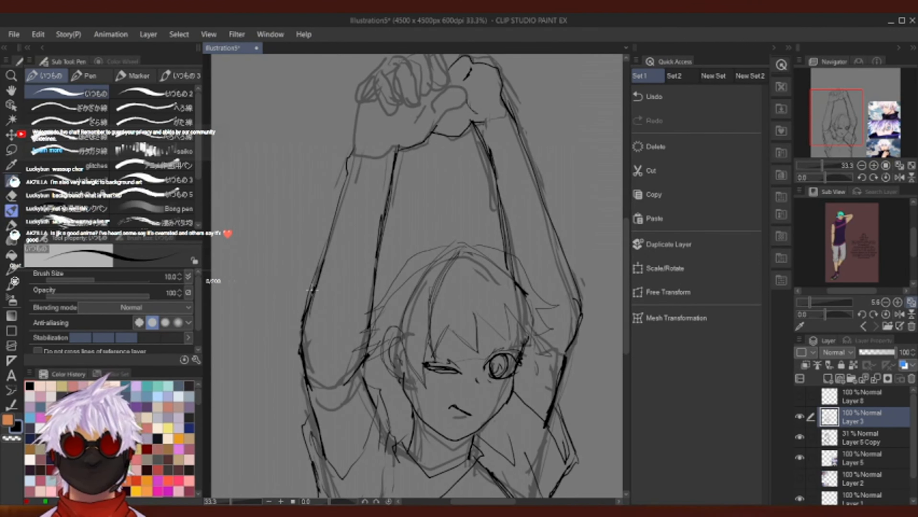
{"action": "left_click_drag", "start_coordinate": [329, 240], "coordinate": [311, 297]}
{"action": "left_click_drag", "start_coordinate": [340, 210], "coordinate": [305, 307]}
{"action": "left_click_drag", "start_coordinate": [340, 209], "coordinate": [324, 259]}
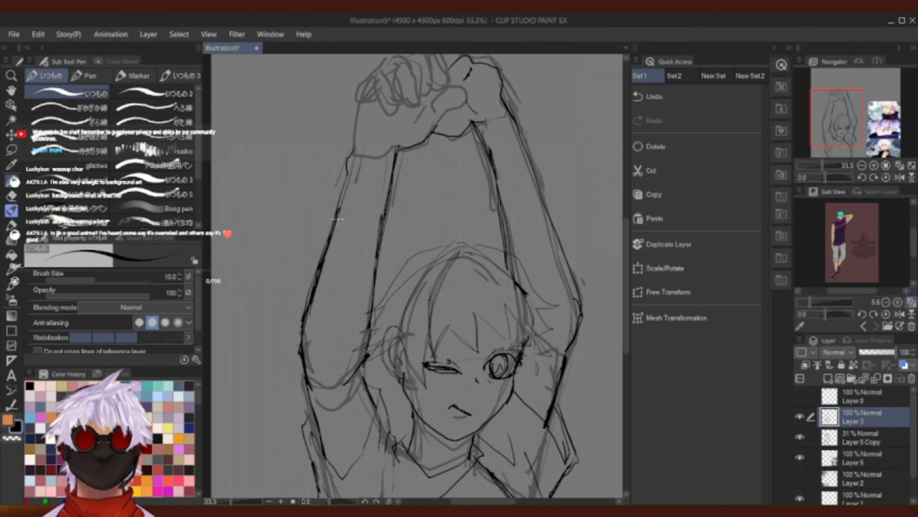
{"action": "left_click_drag", "start_coordinate": [348, 174], "coordinate": [329, 227]}
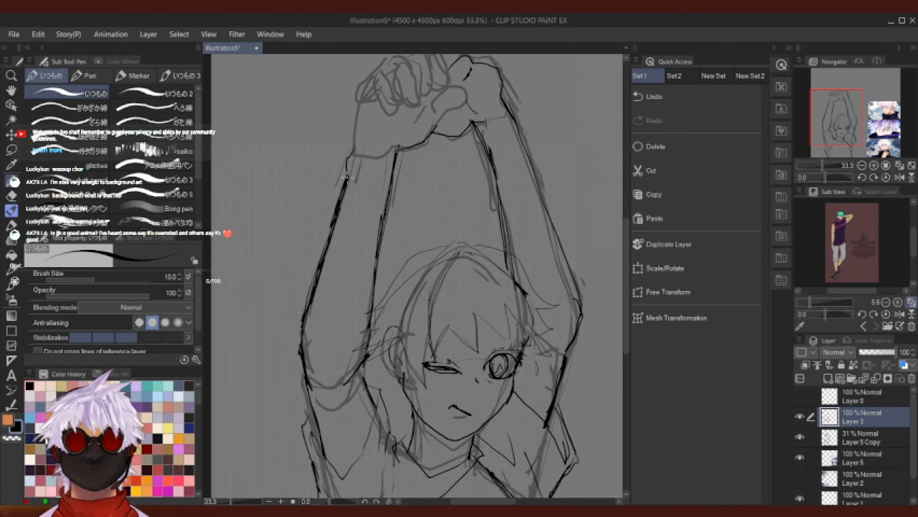
Outline the hand on the winking-eye side with its palm crease, outermost finger, outer edge, wrist line and thumb.
{"action": "left_click_drag", "start_coordinate": [852, 113], "coordinate": [846, 102]}
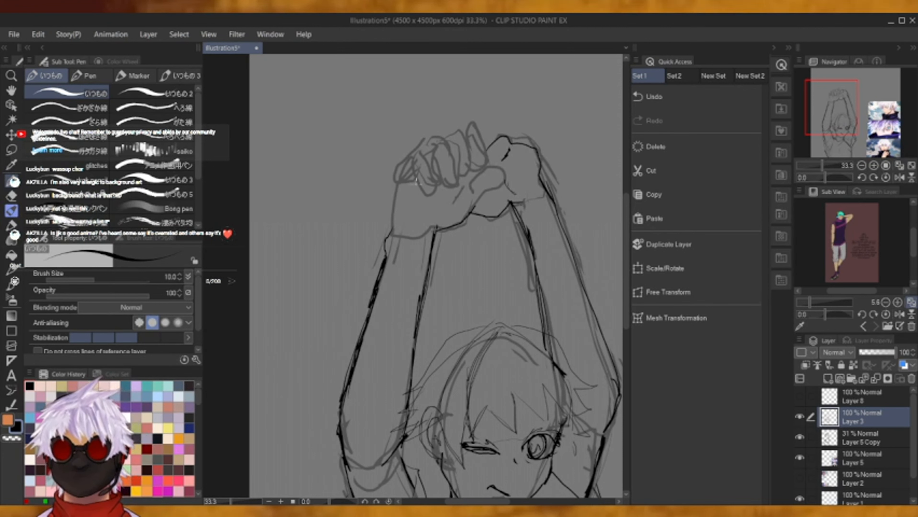
{"action": "left_click_drag", "start_coordinate": [421, 197], "coordinate": [420, 222]}
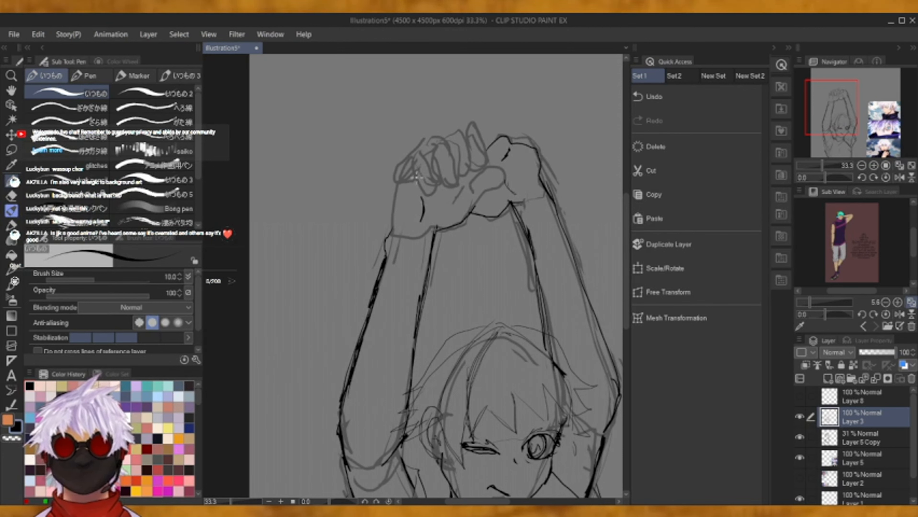
{"action": "mouse_move", "coordinate": [418, 178]}
{"action": "left_mouse_down"}
{"action": "mouse_move", "coordinate": [427, 192]}
{"action": "mouse_move", "coordinate": [435, 185]}
{"action": "mouse_move", "coordinate": [419, 152]}
{"action": "left_mouse_up"}
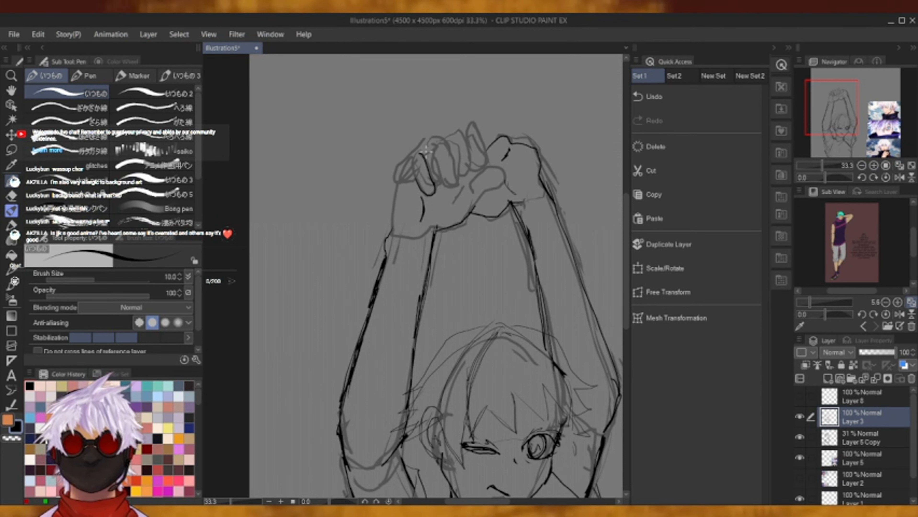
{"action": "mouse_move", "coordinate": [415, 154]}
{"action": "left_mouse_down"}
{"action": "mouse_move", "coordinate": [392, 187]}
{"action": "mouse_move", "coordinate": [385, 228]}
{"action": "mouse_move", "coordinate": [401, 167]}
{"action": "left_mouse_up"}
{"action": "mouse_move", "coordinate": [426, 234]}
{"action": "left_mouse_down"}
{"action": "mouse_move", "coordinate": [395, 235]}
{"action": "mouse_move", "coordinate": [431, 229]}
{"action": "left_mouse_up"}
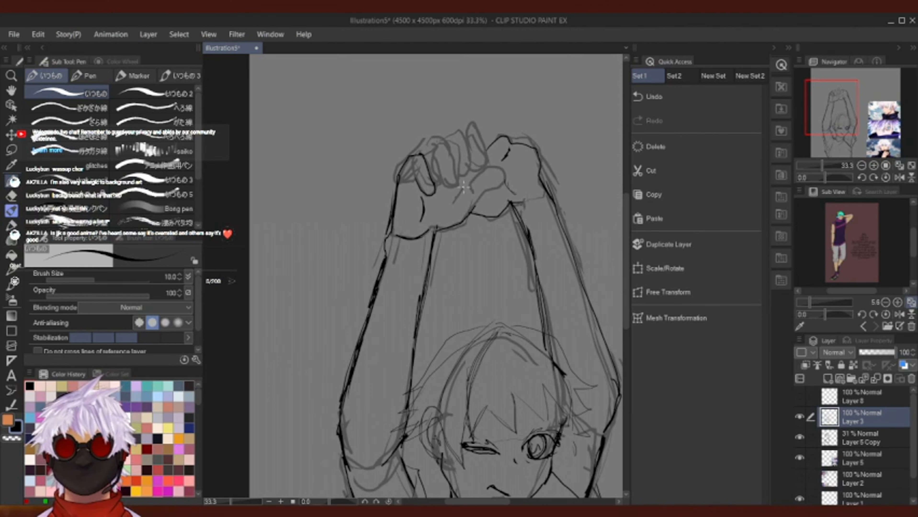
{"action": "mouse_move", "coordinate": [470, 184]}
{"action": "left_mouse_down"}
{"action": "mouse_move", "coordinate": [471, 193]}
{"action": "mouse_move", "coordinate": [492, 168]}
{"action": "mouse_move", "coordinate": [505, 174]}
{"action": "mouse_move", "coordinate": [447, 206]}
{"action": "left_mouse_up"}
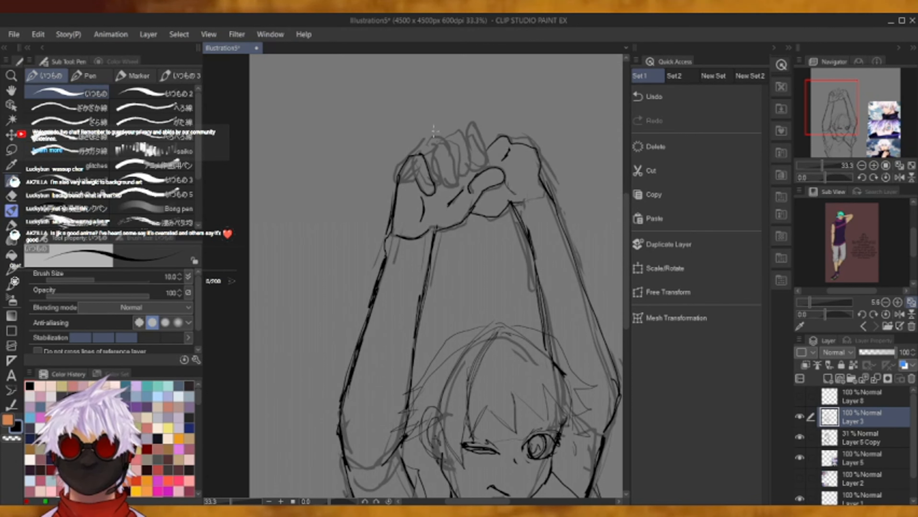
Draw the remaining curled fingers of the hand on the winking-eye side, undoing one stroke and redrawing it.
{"action": "mouse_move", "coordinate": [423, 156]}
{"action": "left_mouse_down"}
{"action": "mouse_move", "coordinate": [440, 146]}
{"action": "mouse_move", "coordinate": [454, 181]}
{"action": "mouse_move", "coordinate": [444, 188]}
{"action": "mouse_move", "coordinate": [433, 158]}
{"action": "left_mouse_up"}
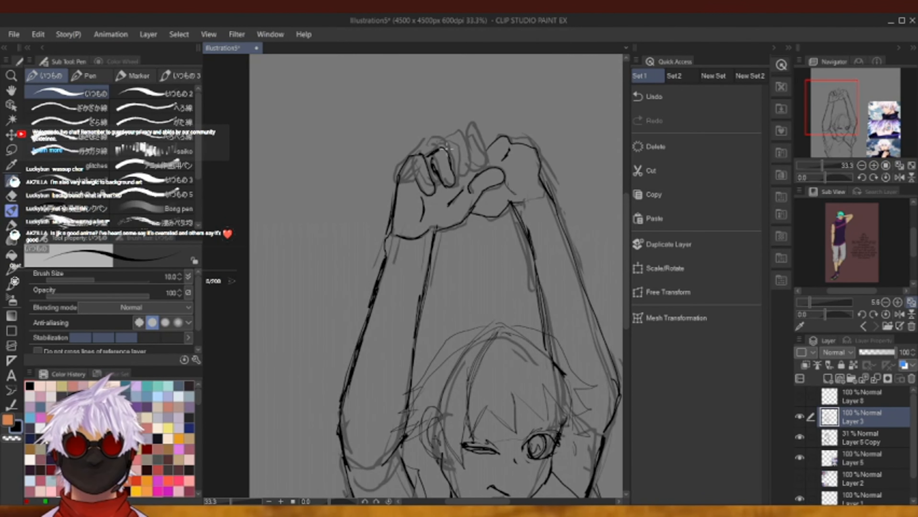
{"action": "mouse_move", "coordinate": [452, 147]}
{"action": "left_mouse_down"}
{"action": "mouse_move", "coordinate": [467, 163]}
{"action": "mouse_move", "coordinate": [463, 173]}
{"action": "mouse_move", "coordinate": [452, 158]}
{"action": "left_mouse_up"}
{"action": "left_click", "coordinate": [673, 97]}
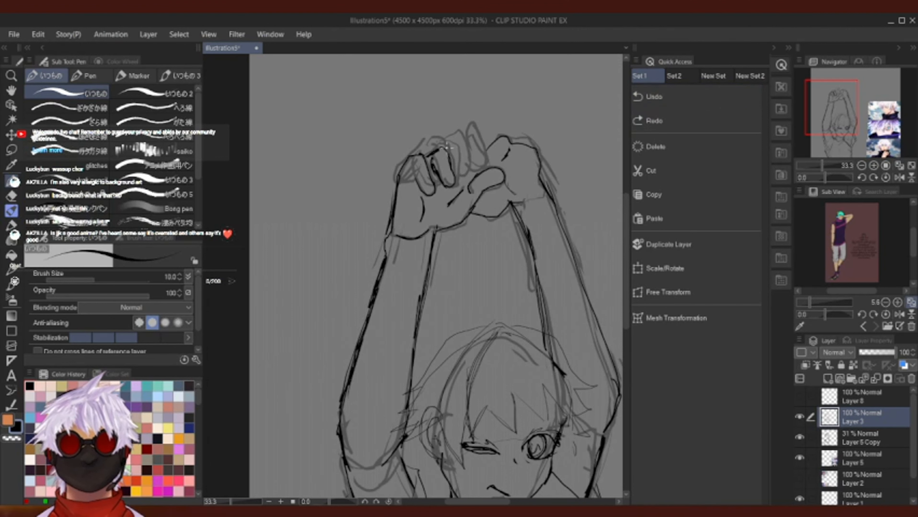
{"action": "left_click_drag", "start_coordinate": [446, 146], "coordinate": [449, 152]}
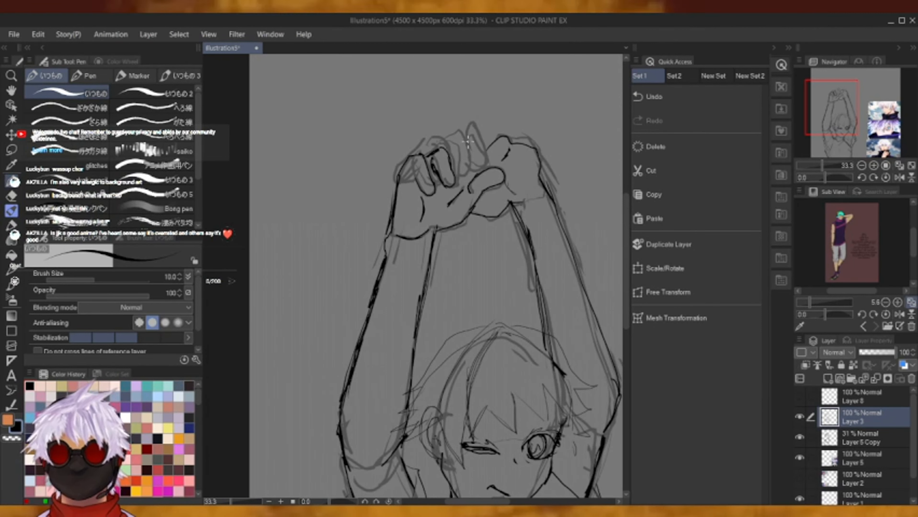
{"action": "mouse_move", "coordinate": [443, 142]}
{"action": "left_mouse_down"}
{"action": "mouse_move", "coordinate": [466, 164]}
{"action": "mouse_move", "coordinate": [452, 179]}
{"action": "mouse_move", "coordinate": [467, 156]}
{"action": "left_mouse_up"}
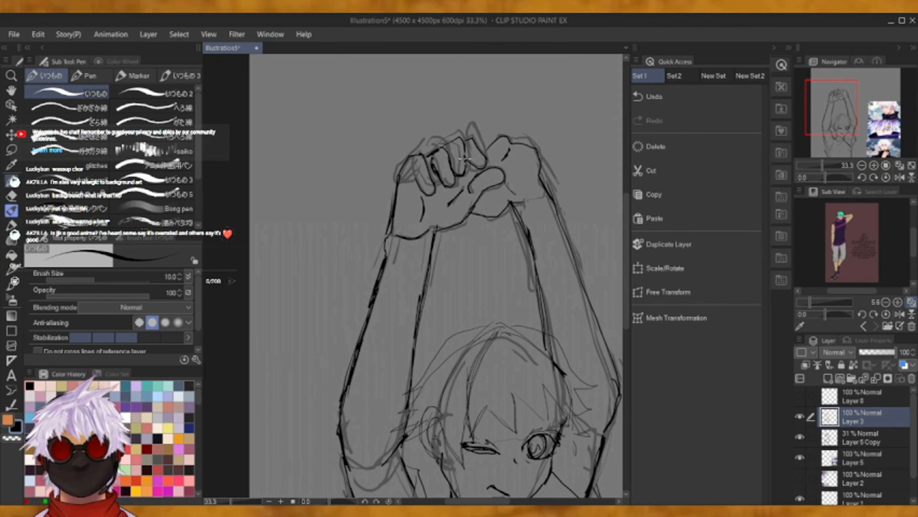
{"action": "left_click_drag", "start_coordinate": [465, 155], "coordinate": [477, 168]}
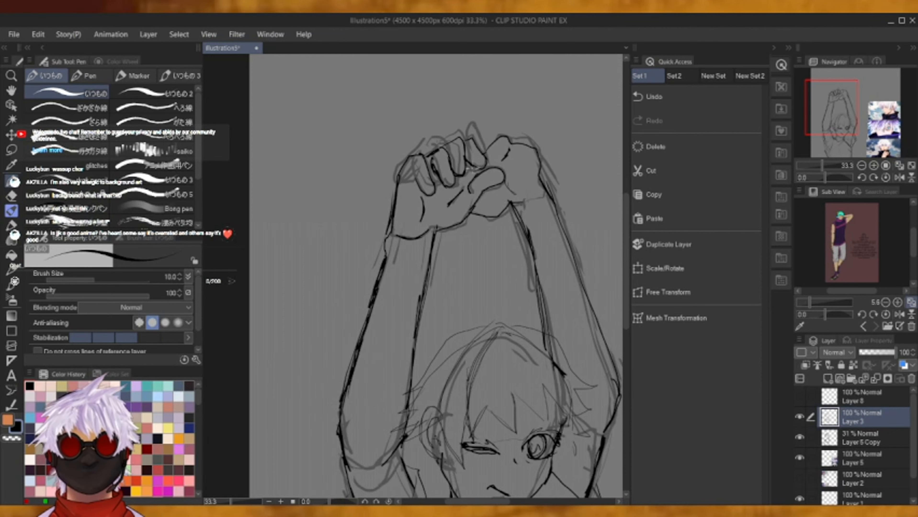
Draw jagged hair strands behind the neck below the ear on the winking-eye side with the size 10 pen.
{"action": "left_click_drag", "start_coordinate": [827, 117], "coordinate": [831, 120]}
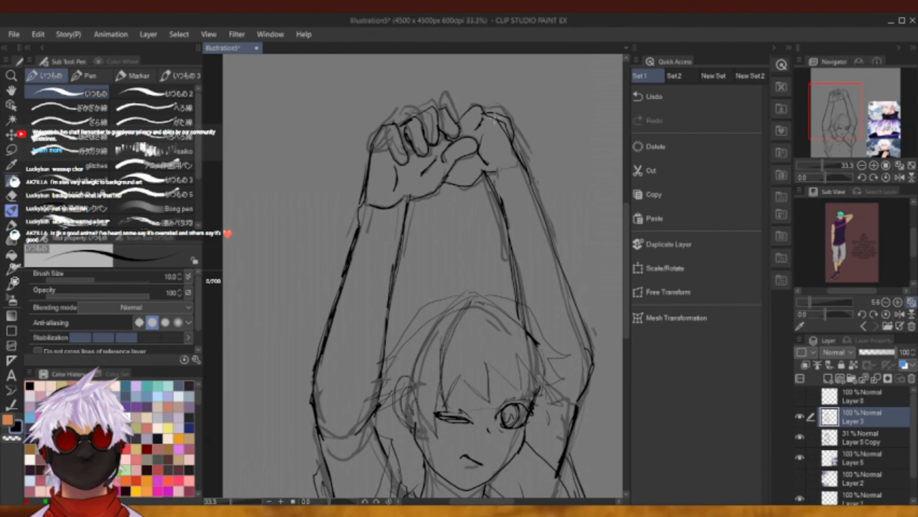
{"action": "key", "text": "e"}
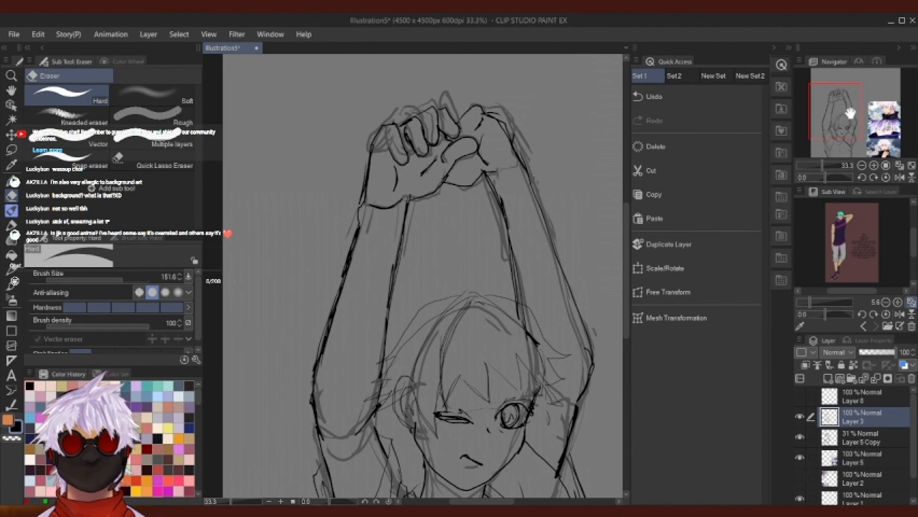
{"action": "mouse_move", "coordinate": [851, 113]}
{"action": "left_mouse_down"}
{"action": "mouse_move", "coordinate": [865, 141]}
{"action": "mouse_move", "coordinate": [847, 108]}
{"action": "left_mouse_up"}
{"action": "key", "text": "p"}
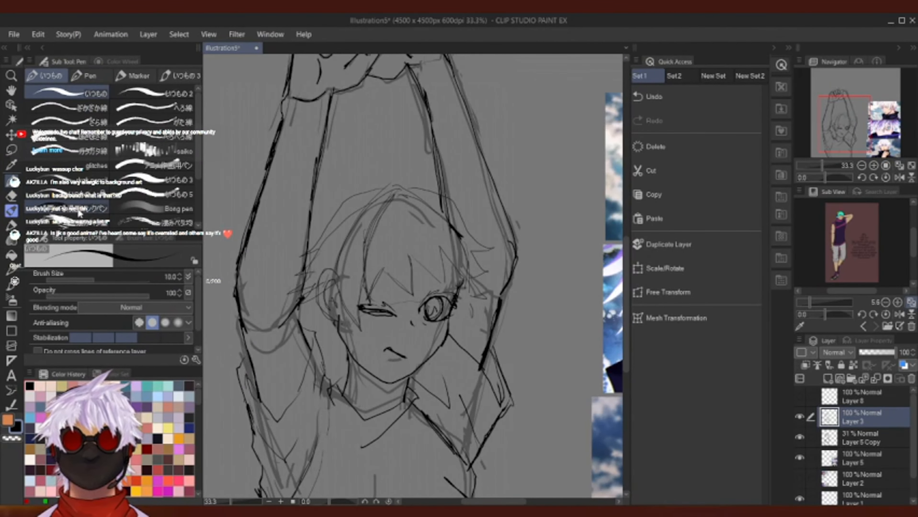
{"action": "left_click_drag", "start_coordinate": [346, 358], "coordinate": [341, 396]}
{"action": "left_click_drag", "start_coordinate": [328, 325], "coordinate": [341, 370]}
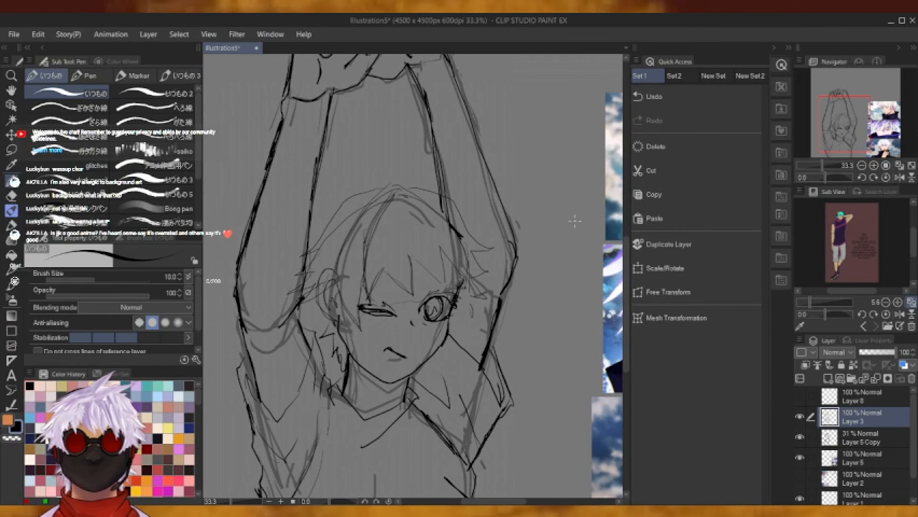
Draw the long hair strand falling from the crown beside the winking eye and its returning edge.
{"action": "mouse_move", "coordinate": [848, 120]}
{"action": "left_mouse_down"}
{"action": "mouse_move", "coordinate": [881, 128]}
{"action": "mouse_move", "coordinate": [848, 117]}
{"action": "left_mouse_up"}
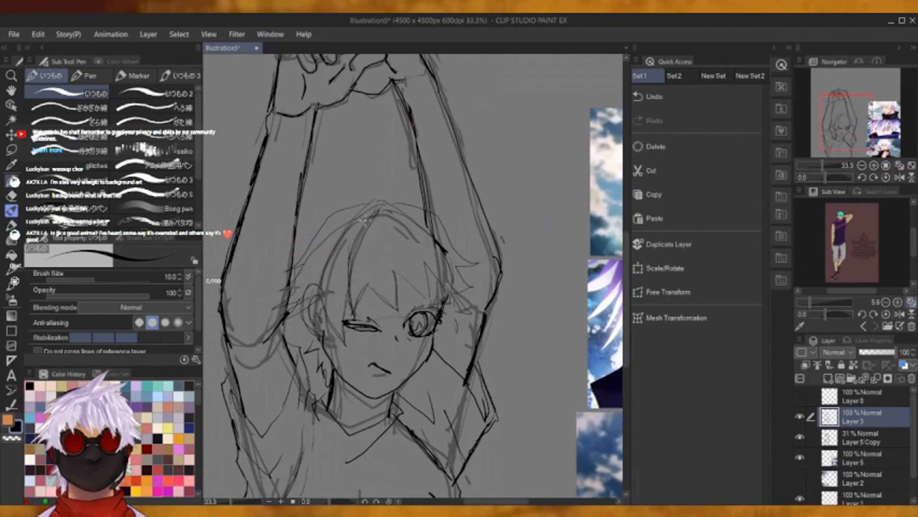
{"action": "left_click_drag", "start_coordinate": [358, 240], "coordinate": [352, 319]}
{"action": "left_click_drag", "start_coordinate": [364, 283], "coordinate": [377, 237]}
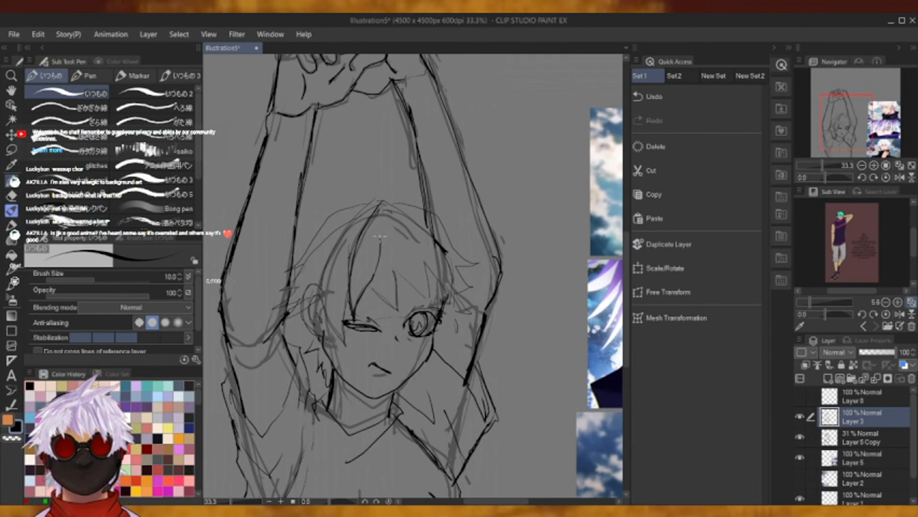
Undo the last stroke and draw the pointed bangs across the middle of the forehead.
{"action": "mouse_move", "coordinate": [844, 125]}
{"action": "left_mouse_down"}
{"action": "mouse_move", "coordinate": [872, 129]}
{"action": "mouse_move", "coordinate": [863, 135]}
{"action": "left_mouse_up"}
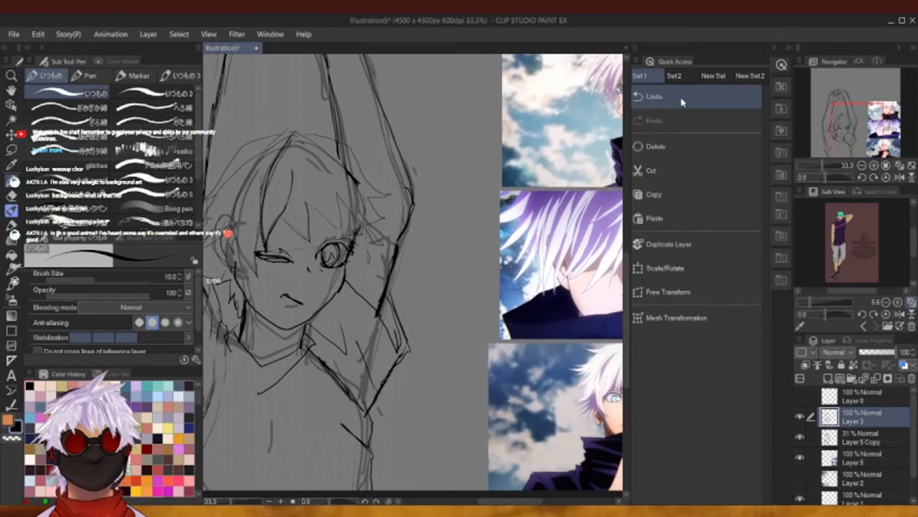
{"action": "left_click", "coordinate": [679, 96]}
{"action": "left_click_drag", "start_coordinate": [284, 207], "coordinate": [310, 239]}
{"action": "left_click_drag", "start_coordinate": [307, 192], "coordinate": [309, 241]}
{"action": "left_click_drag", "start_coordinate": [304, 198], "coordinate": [318, 214]}
{"action": "mouse_move", "coordinate": [318, 210]}
{"action": "left_mouse_down"}
{"action": "mouse_move", "coordinate": [335, 236]}
{"action": "mouse_move", "coordinate": [329, 199]}
{"action": "left_mouse_up"}
{"action": "mouse_move", "coordinate": [326, 192]}
{"action": "left_mouse_down"}
{"action": "mouse_move", "coordinate": [339, 223]}
{"action": "mouse_move", "coordinate": [325, 168]}
{"action": "left_mouse_up"}
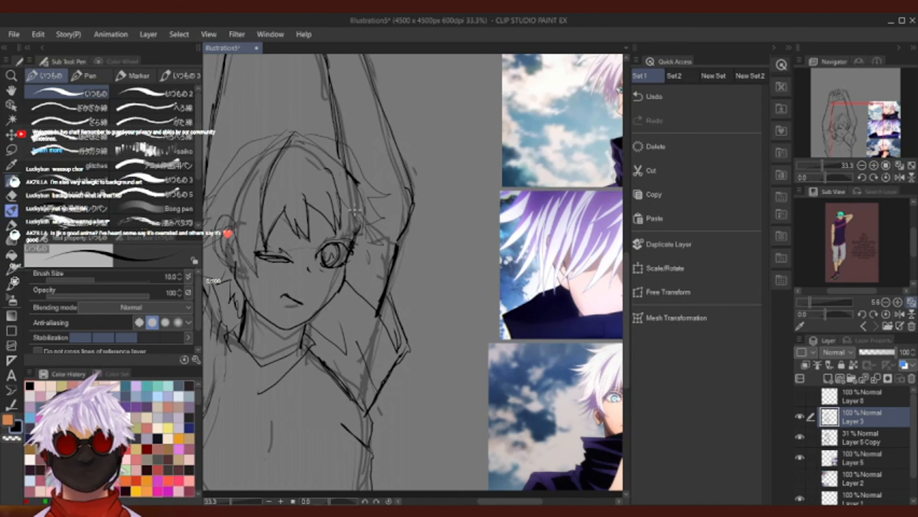
Draw the spiky side hair and outer hair contour on the open-eye side, and add strand lines near the crown.
{"action": "left_click_drag", "start_coordinate": [332, 199], "coordinate": [360, 226]}
{"action": "mouse_move", "coordinate": [361, 224]}
{"action": "left_mouse_down"}
{"action": "mouse_move", "coordinate": [359, 186]}
{"action": "mouse_move", "coordinate": [382, 224]}
{"action": "mouse_move", "coordinate": [365, 221]}
{"action": "mouse_move", "coordinate": [376, 250]}
{"action": "mouse_move", "coordinate": [347, 269]}
{"action": "left_mouse_up"}
{"action": "mouse_move", "coordinate": [363, 197]}
{"action": "left_mouse_down"}
{"action": "mouse_move", "coordinate": [387, 197]}
{"action": "mouse_move", "coordinate": [358, 159]}
{"action": "mouse_move", "coordinate": [352, 126]}
{"action": "mouse_move", "coordinate": [303, 139]}
{"action": "mouse_move", "coordinate": [334, 136]}
{"action": "mouse_move", "coordinate": [359, 162]}
{"action": "left_mouse_up"}
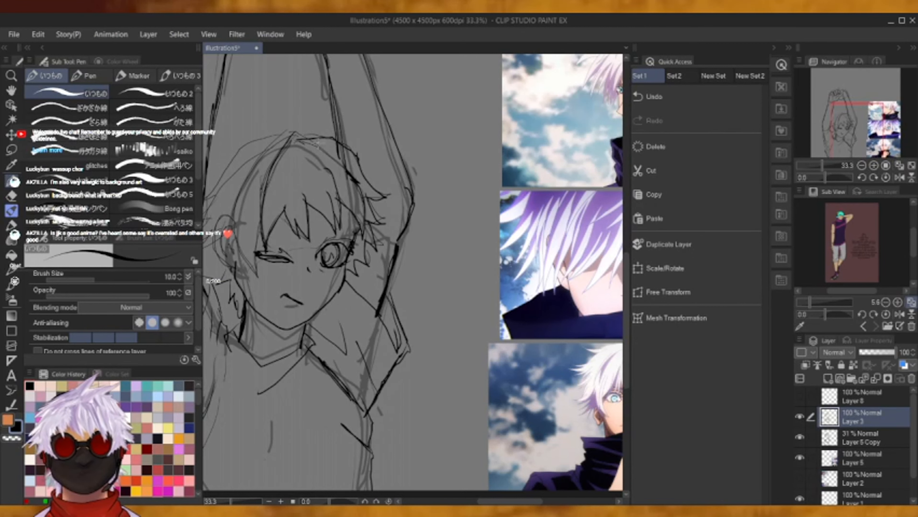
{"action": "mouse_move", "coordinate": [315, 143]}
{"action": "left_mouse_down"}
{"action": "mouse_move", "coordinate": [348, 153]}
{"action": "mouse_move", "coordinate": [334, 161]}
{"action": "mouse_move", "coordinate": [349, 175]}
{"action": "left_mouse_up"}
{"action": "left_click_drag", "start_coordinate": [299, 150], "coordinate": [326, 176]}
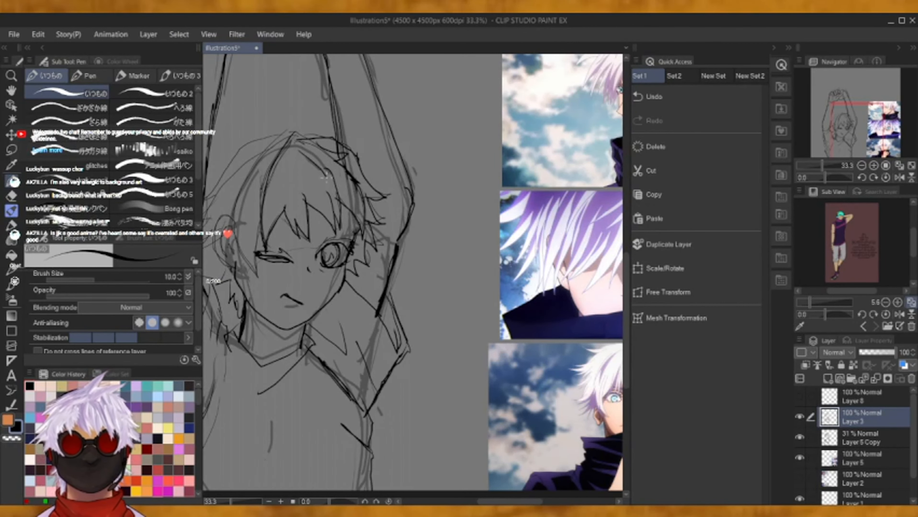
Draw the crown tuft, the spiky outer hair contour and the side locks by the ear on the winking-eye side.
{"action": "left_click_drag", "start_coordinate": [848, 118], "coordinate": [837, 119]}
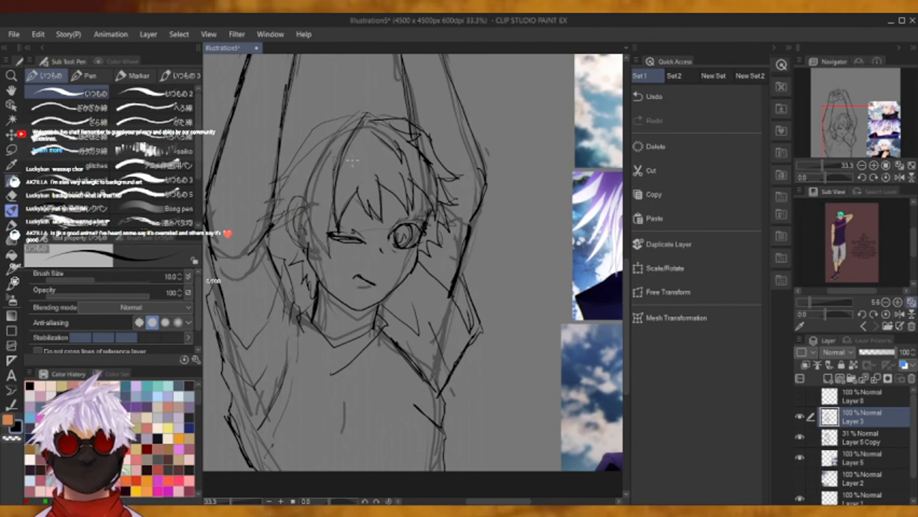
{"action": "mouse_move", "coordinate": [362, 142]}
{"action": "left_mouse_down"}
{"action": "mouse_move", "coordinate": [364, 182]}
{"action": "mouse_move", "coordinate": [372, 159]}
{"action": "left_mouse_up"}
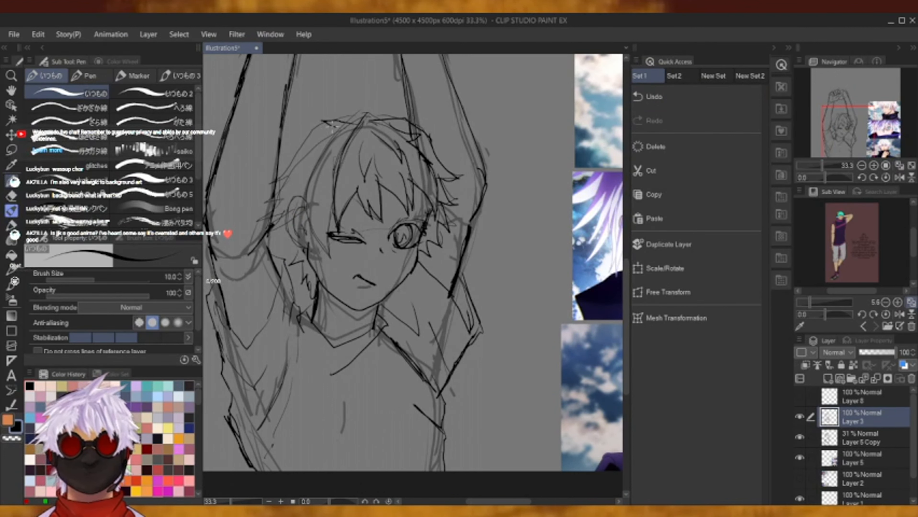
{"action": "mouse_move", "coordinate": [333, 125]}
{"action": "left_mouse_down"}
{"action": "mouse_move", "coordinate": [300, 149]}
{"action": "mouse_move", "coordinate": [277, 189]}
{"action": "mouse_move", "coordinate": [292, 183]}
{"action": "mouse_move", "coordinate": [273, 215]}
{"action": "mouse_move", "coordinate": [282, 209]}
{"action": "mouse_move", "coordinate": [273, 234]}
{"action": "mouse_move", "coordinate": [297, 249]}
{"action": "left_mouse_up"}
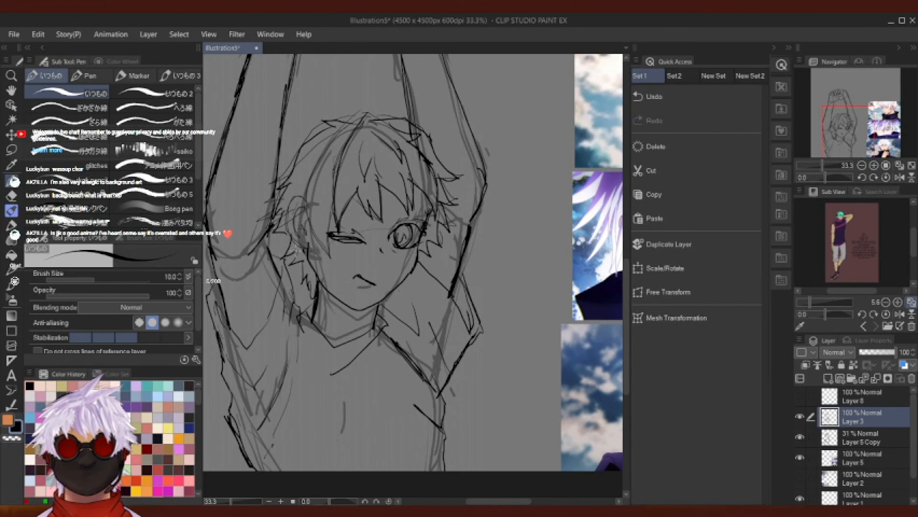
{"action": "mouse_move", "coordinate": [321, 156]}
{"action": "left_mouse_down"}
{"action": "mouse_move", "coordinate": [318, 249]}
{"action": "mouse_move", "coordinate": [330, 248]}
{"action": "left_mouse_up"}
{"action": "mouse_move", "coordinate": [328, 195]}
{"action": "left_mouse_down"}
{"action": "mouse_move", "coordinate": [325, 222]}
{"action": "mouse_move", "coordinate": [329, 165]}
{"action": "mouse_move", "coordinate": [315, 215]}
{"action": "left_mouse_up"}
{"action": "left_click_drag", "start_coordinate": [316, 215], "coordinate": [330, 186]}
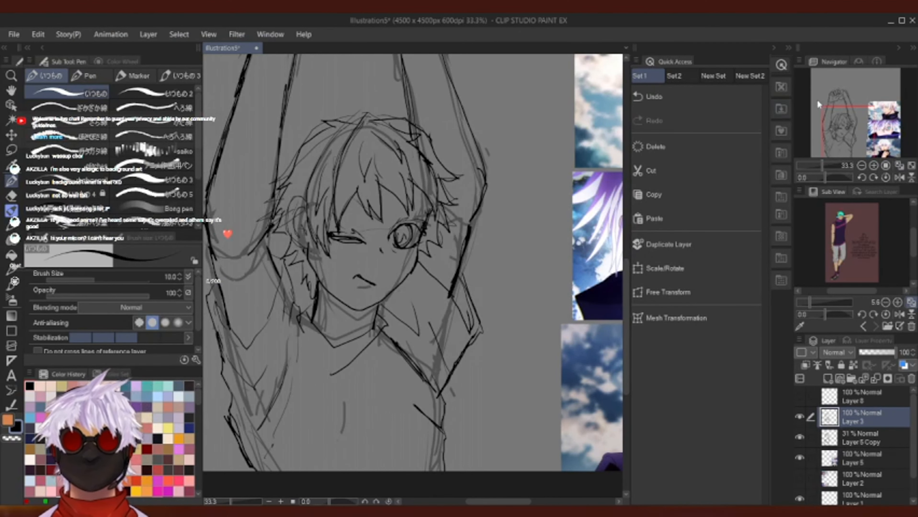
Draw contour strokes on the shirt below the collar on the winking-eye side and across the chest, undoing the last stroke.
{"action": "mouse_move", "coordinate": [851, 128]}
{"action": "left_mouse_down"}
{"action": "mouse_move", "coordinate": [861, 136]}
{"action": "mouse_move", "coordinate": [868, 125]}
{"action": "mouse_move", "coordinate": [848, 134]}
{"action": "left_mouse_up"}
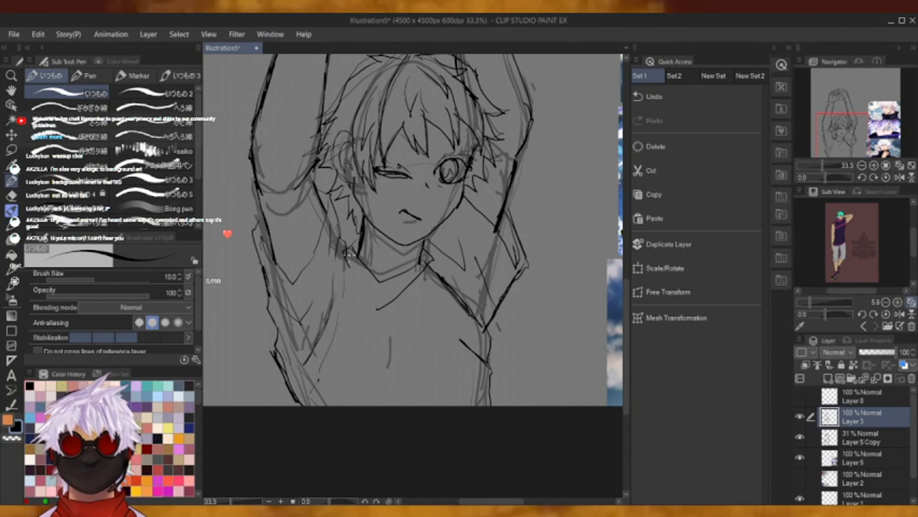
{"action": "mouse_move", "coordinate": [342, 251]}
{"action": "left_mouse_down"}
{"action": "mouse_move", "coordinate": [365, 302]}
{"action": "mouse_move", "coordinate": [367, 375]}
{"action": "left_mouse_up"}
{"action": "mouse_move", "coordinate": [416, 402]}
{"action": "left_mouse_down"}
{"action": "mouse_move", "coordinate": [438, 365]}
{"action": "mouse_move", "coordinate": [388, 408]}
{"action": "mouse_move", "coordinate": [370, 390]}
{"action": "left_mouse_up"}
{"action": "left_click", "coordinate": [678, 89]}
Zoom out to 12.5% and examine the whole sketch next to the reference images.
{"action": "left_click", "coordinate": [862, 165]}
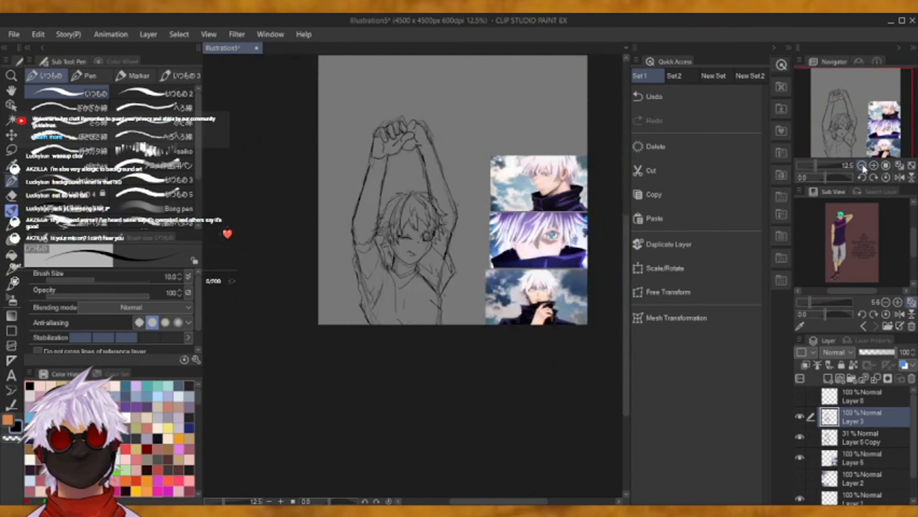
{"action": "left_click", "coordinate": [700, 266]}
{"action": "mouse_move", "coordinate": [416, 289]}
{"action": "left_mouse_down"}
{"action": "mouse_move", "coordinate": [416, 261]}
{"action": "mouse_move", "coordinate": [417, 273]}
{"action": "left_mouse_up"}
{"action": "left_click", "coordinate": [439, 360]}
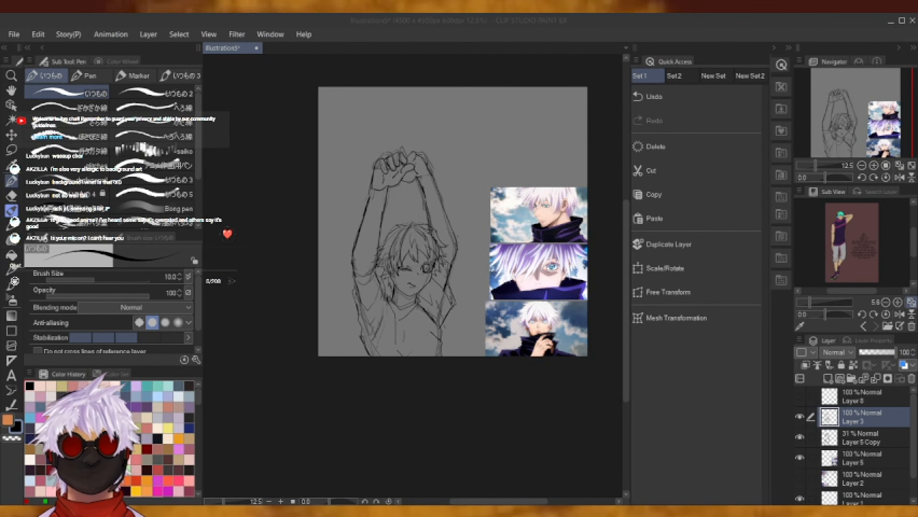
Select Layer 3 and Layer 5 Copy together and move the whole figure straight up on the canvas with Scale/Rotate.
{"action": "left_click", "coordinate": [874, 166]}
{"action": "mouse_move", "coordinate": [855, 124]}
{"action": "left_mouse_down"}
{"action": "mouse_move", "coordinate": [859, 134]}
{"action": "mouse_move", "coordinate": [859, 126]}
{"action": "left_mouse_up"}
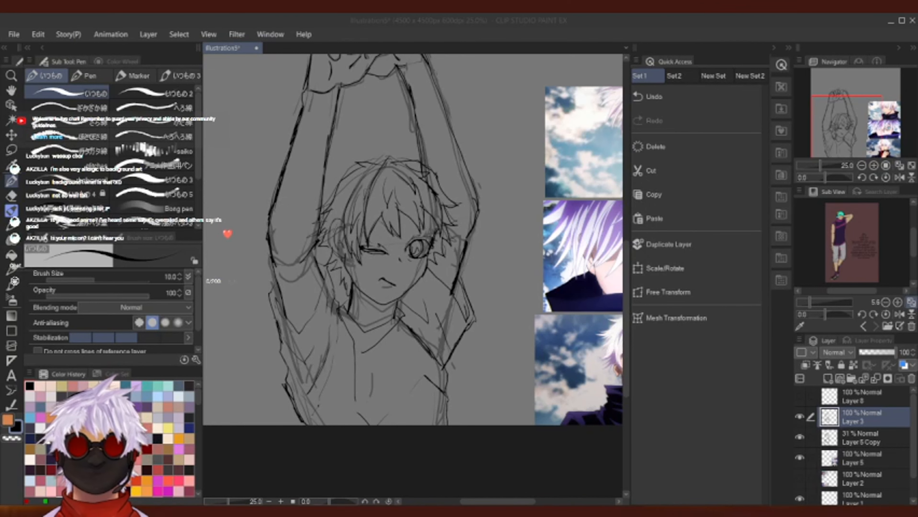
{"action": "left_click_drag", "start_coordinate": [859, 137], "coordinate": [864, 125]}
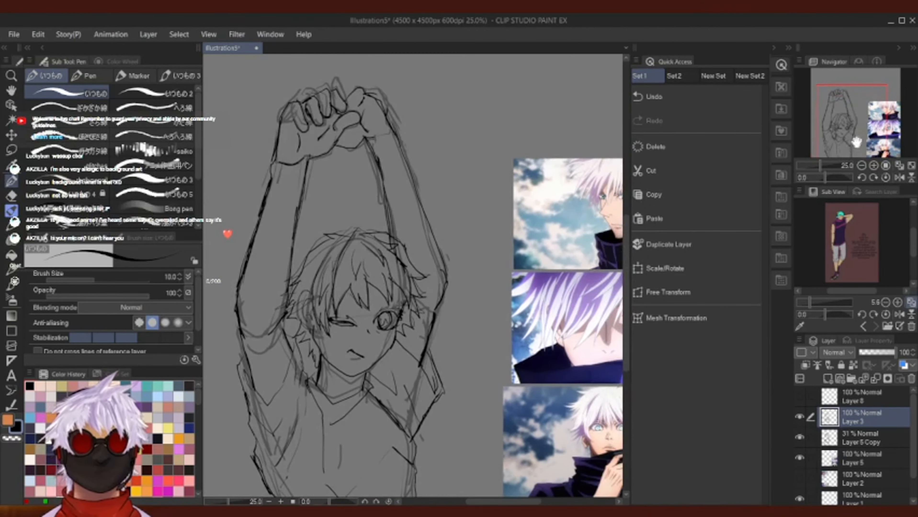
{"action": "left_click", "coordinate": [798, 436]}
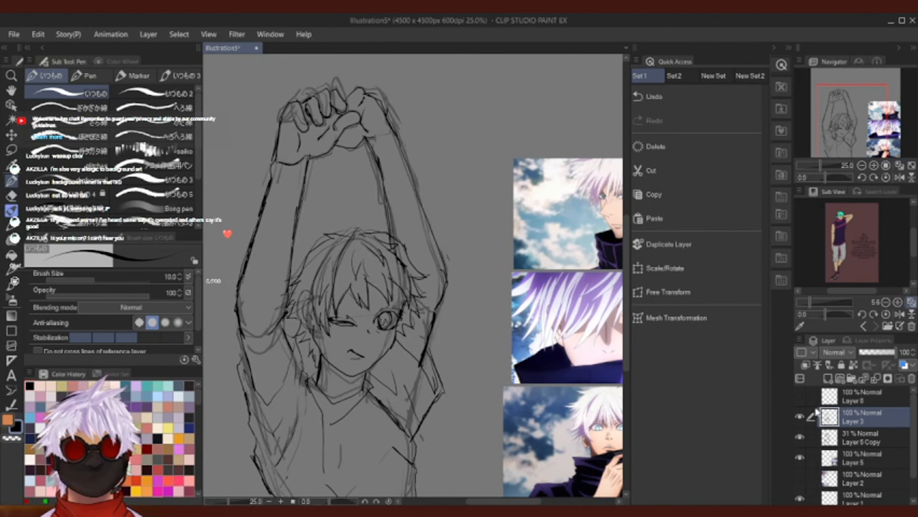
{"action": "left_click", "coordinate": [810, 438]}
{"action": "left_click", "coordinate": [861, 165]}
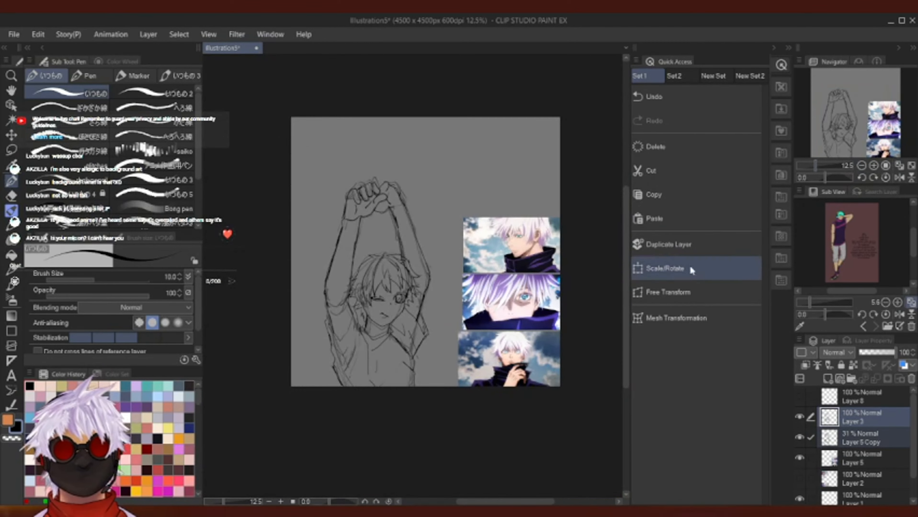
{"action": "left_click", "coordinate": [690, 267]}
{"action": "left_click_drag", "start_coordinate": [399, 331], "coordinate": [397, 294]}
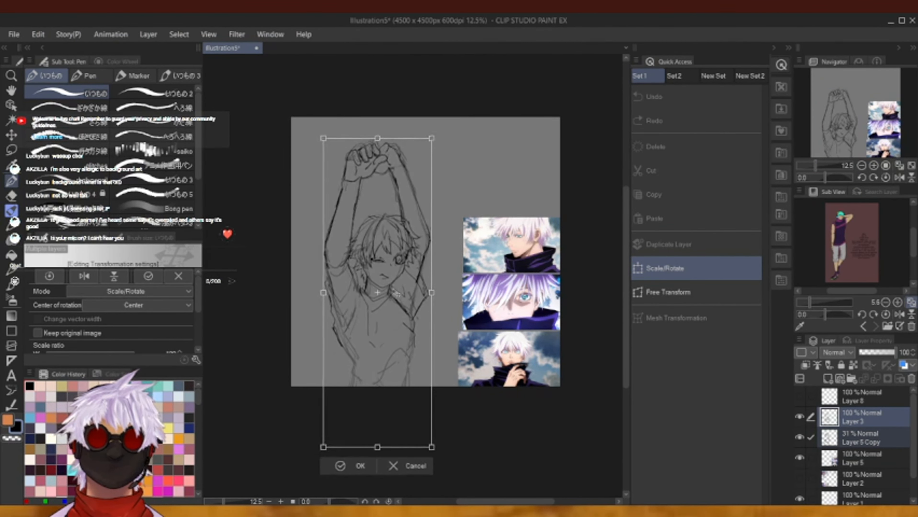
{"action": "left_click", "coordinate": [360, 465]}
On Layer 3, draw the shirt's side contours from below the sleeves down to the canvas edge on both sides.
{"action": "left_click", "coordinate": [873, 166]}
{"action": "left_click", "coordinate": [873, 166]}
{"action": "left_click", "coordinate": [873, 166]}
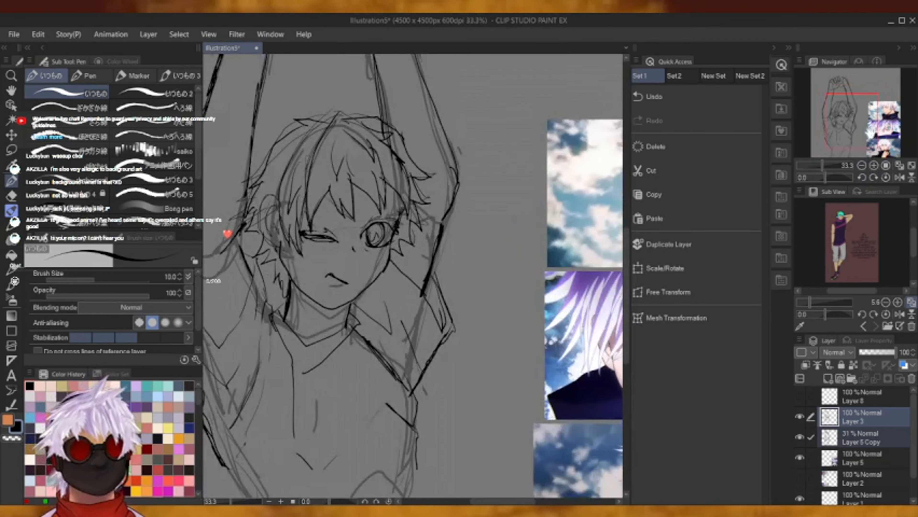
{"action": "left_click_drag", "start_coordinate": [869, 132], "coordinate": [862, 147]}
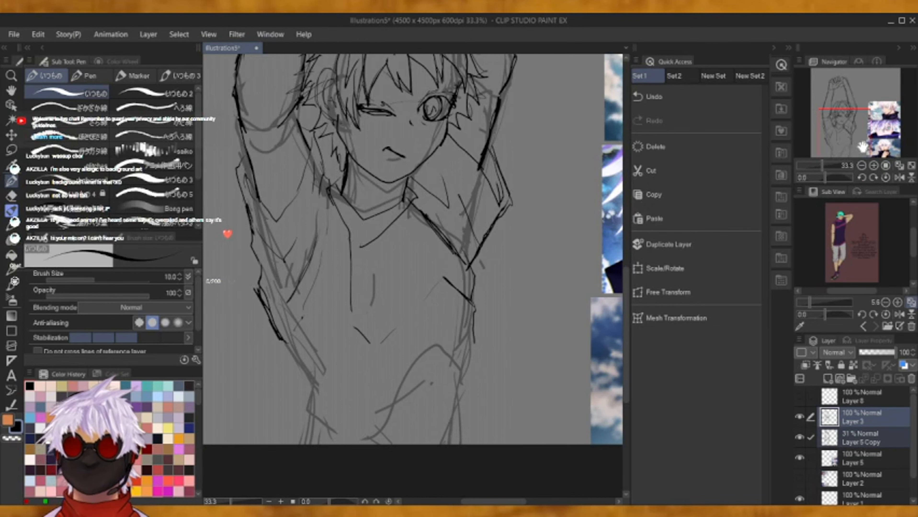
{"action": "left_click", "coordinate": [835, 439]}
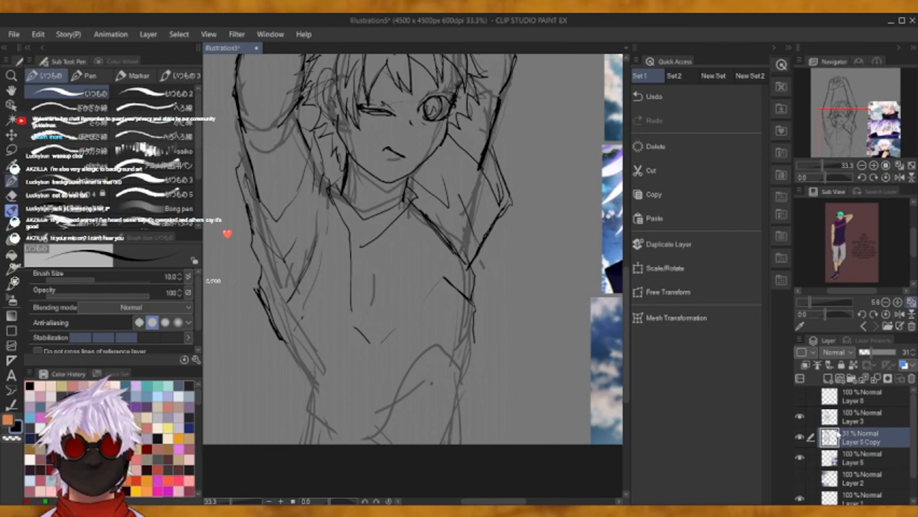
{"action": "left_click", "coordinate": [835, 414]}
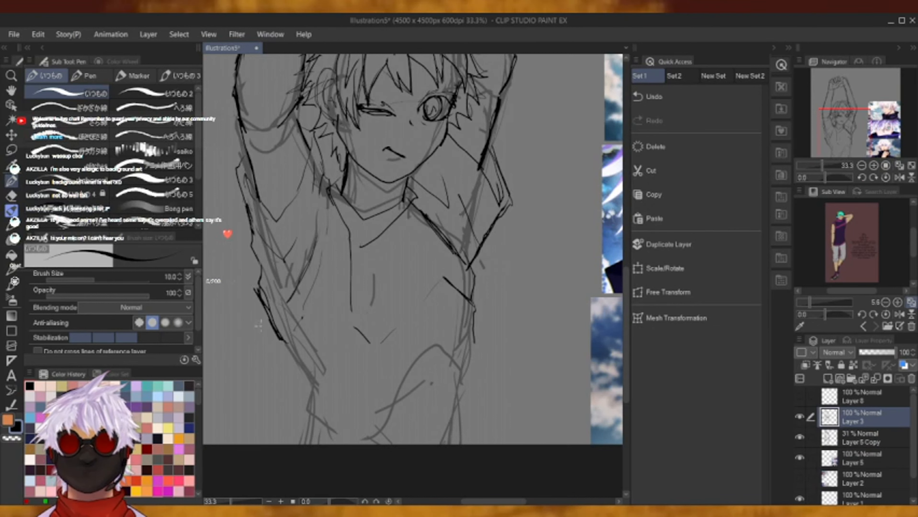
{"action": "mouse_move", "coordinate": [274, 332]}
{"action": "left_mouse_down"}
{"action": "mouse_move", "coordinate": [300, 385]}
{"action": "mouse_move", "coordinate": [289, 442]}
{"action": "left_mouse_up"}
{"action": "left_click_drag", "start_coordinate": [323, 331], "coordinate": [293, 406]}
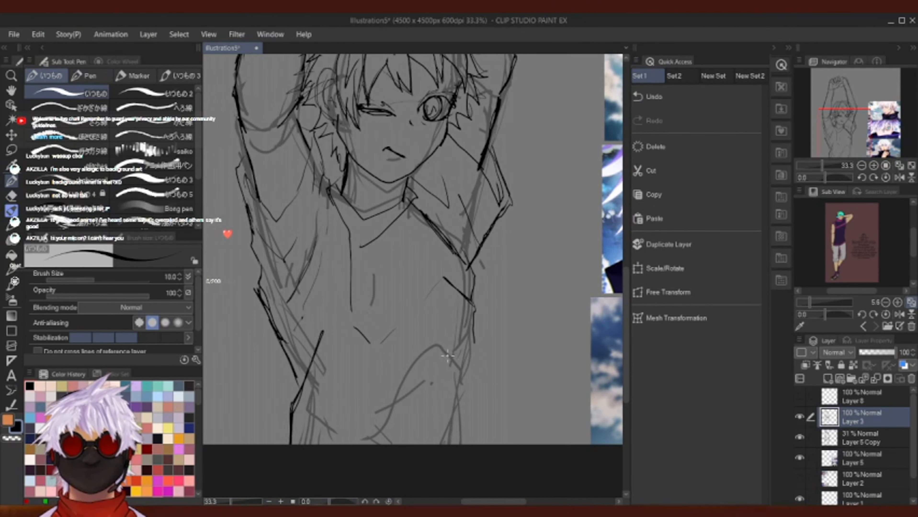
{"action": "mouse_move", "coordinate": [472, 310]}
{"action": "left_mouse_down"}
{"action": "mouse_move", "coordinate": [466, 443]}
{"action": "mouse_move", "coordinate": [469, 346]}
{"action": "mouse_move", "coordinate": [466, 445]}
{"action": "left_mouse_up"}
{"action": "left_click_drag", "start_coordinate": [470, 369], "coordinate": [468, 445]}
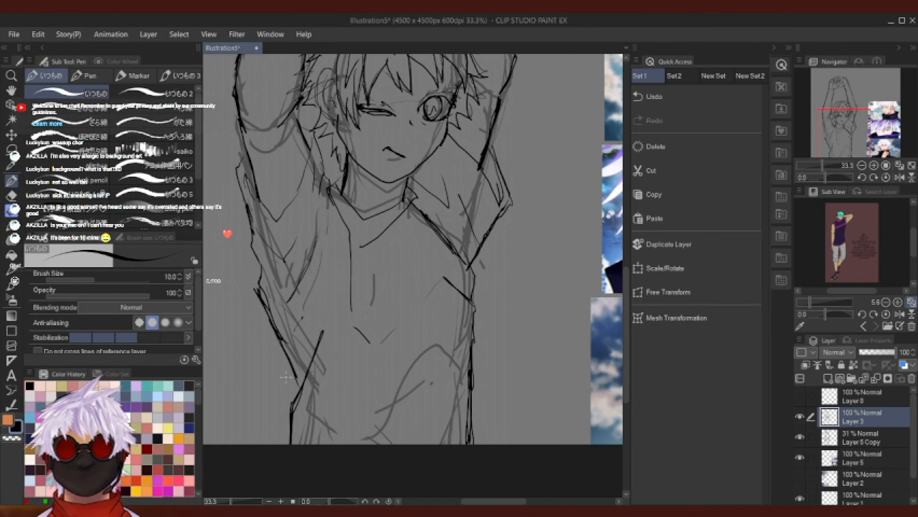
{"action": "left_click_drag", "start_coordinate": [256, 287], "coordinate": [284, 362]}
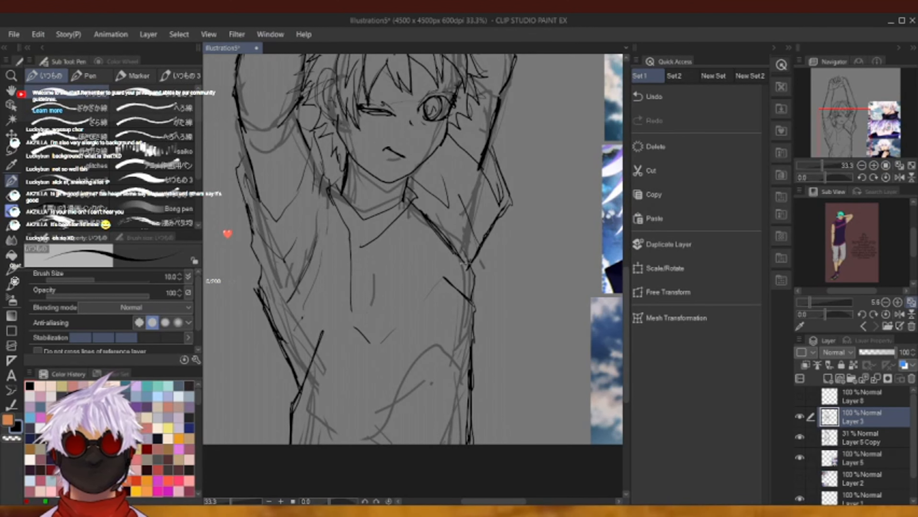
Erase the overly thick strokes along the sleeve's lower edge on the open-eye side.
{"action": "key", "text": "e"}
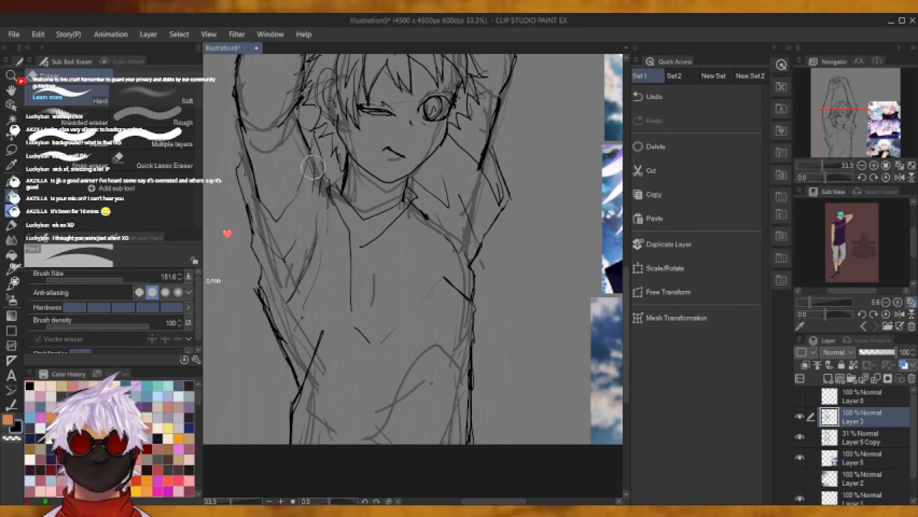
{"action": "left_click_drag", "start_coordinate": [850, 137], "coordinate": [832, 118]}
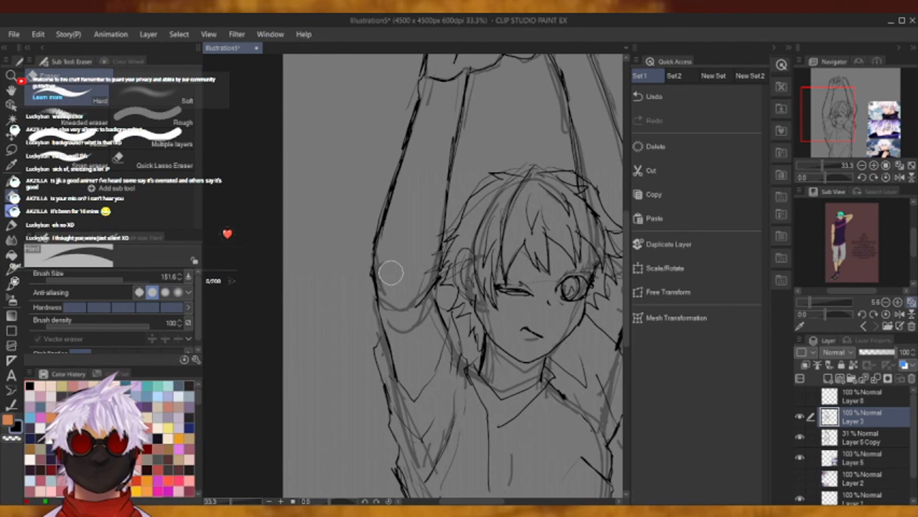
{"action": "left_click_drag", "start_coordinate": [827, 123], "coordinate": [843, 109]}
{"action": "key", "text": "p"}
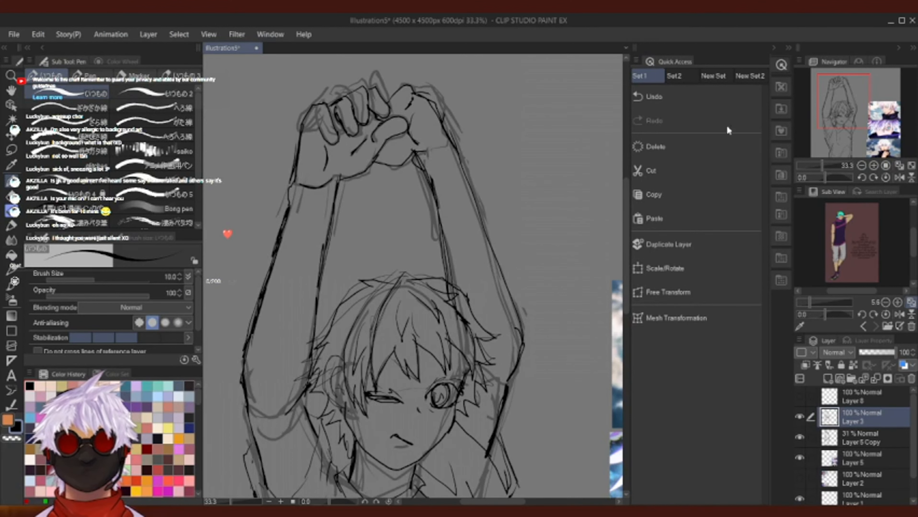
Fit the whole canvas in view and hide the rough sketch on Layer 5 Copy.
{"action": "left_click", "coordinate": [861, 165]}
{"action": "left_click", "coordinate": [861, 165]}
{"action": "left_click", "coordinate": [899, 165]}
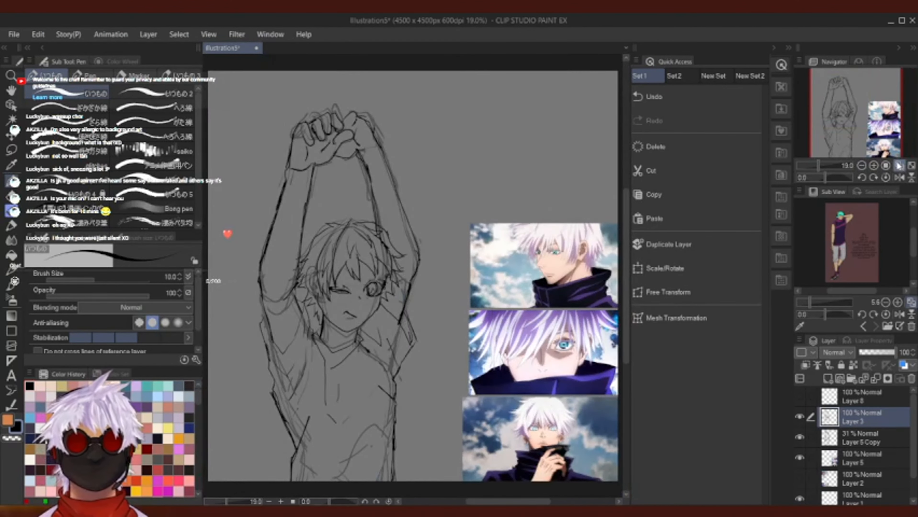
{"action": "left_click", "coordinate": [801, 437]}
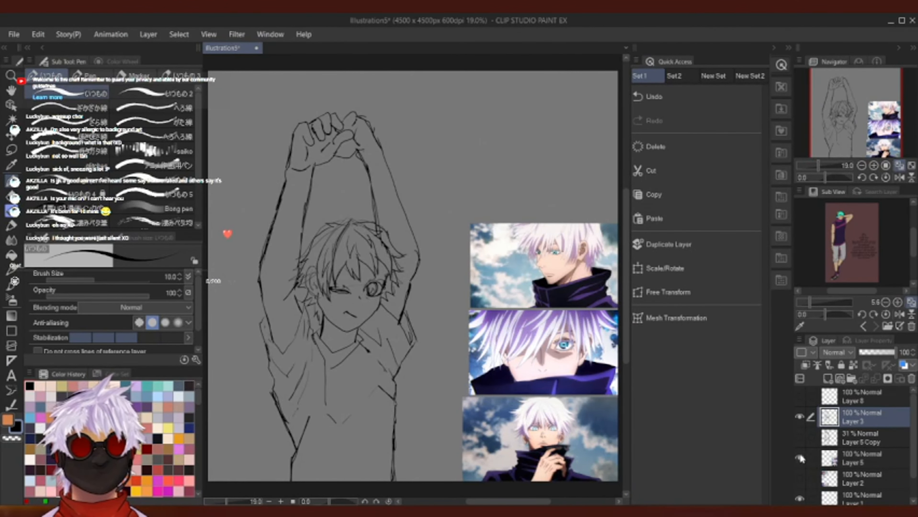
{"action": "left_click", "coordinate": [800, 458]}
{"action": "left_click", "coordinate": [800, 459]}
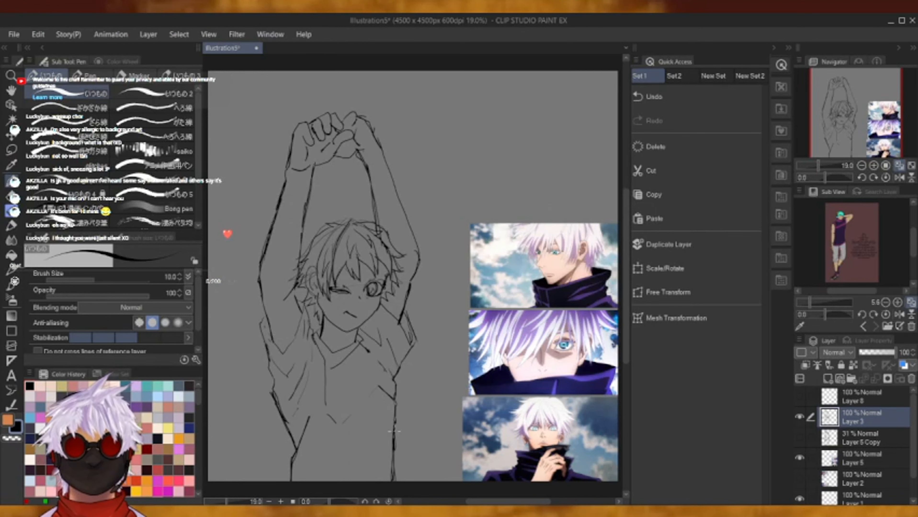
Erase and redraw the torso's side line on the open-eye side with a thinner stroke, and add a fold line on the lower shirt.
{"action": "key", "text": "e"}
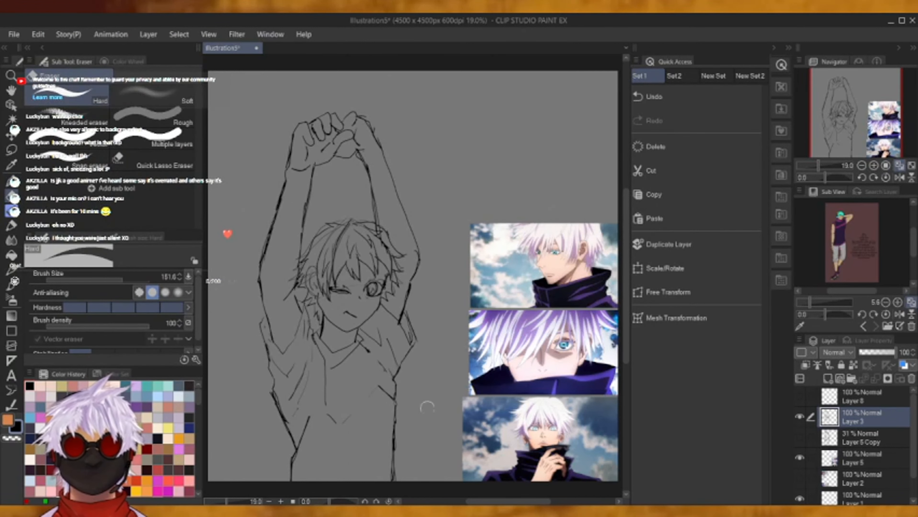
{"action": "key", "text": "p"}
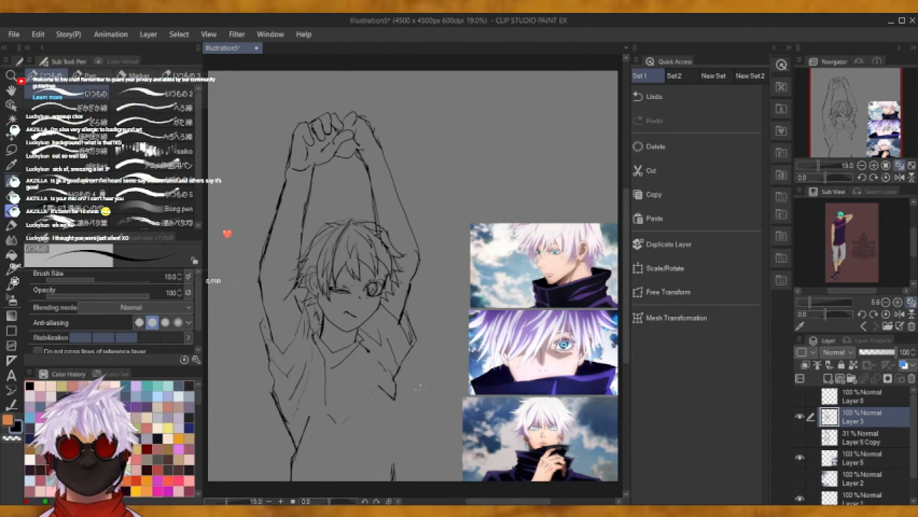
{"action": "left_click_drag", "start_coordinate": [399, 395], "coordinate": [399, 482]}
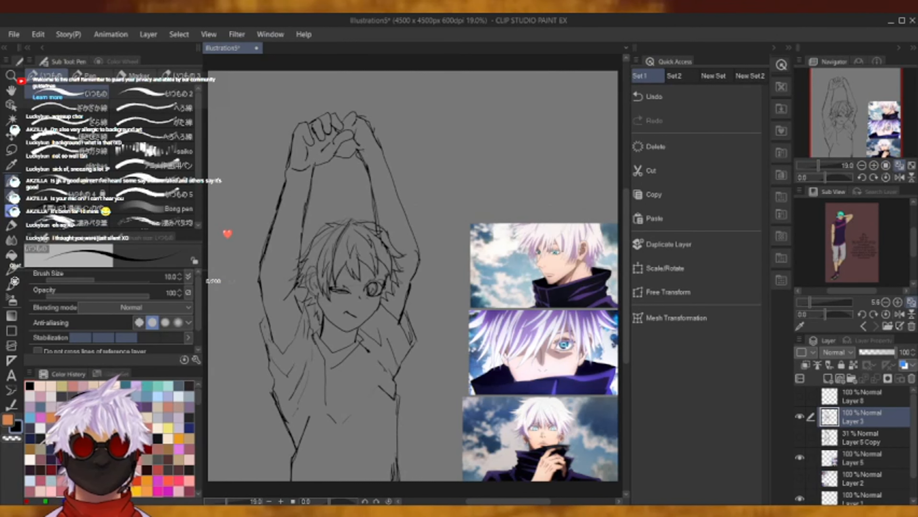
{"action": "key", "text": "e"}
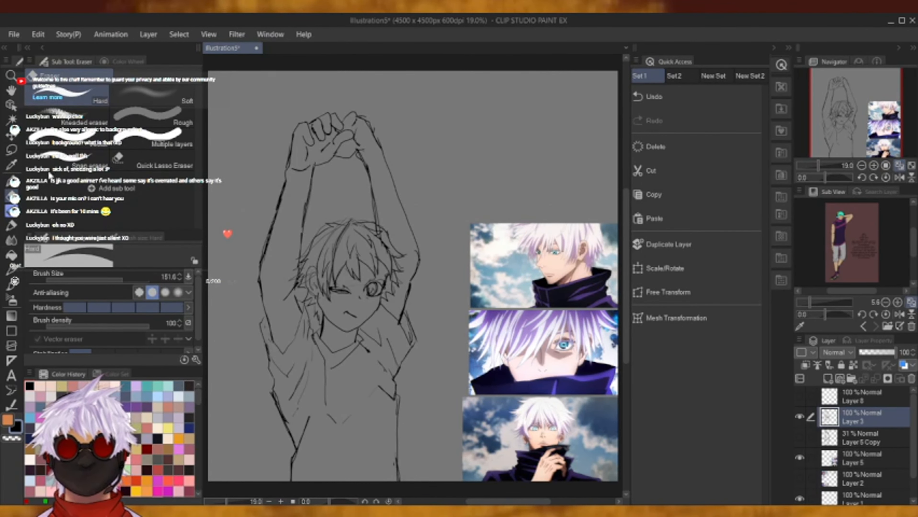
{"action": "key", "text": "p"}
{"action": "left_click_drag", "start_coordinate": [334, 444], "coordinate": [323, 491]}
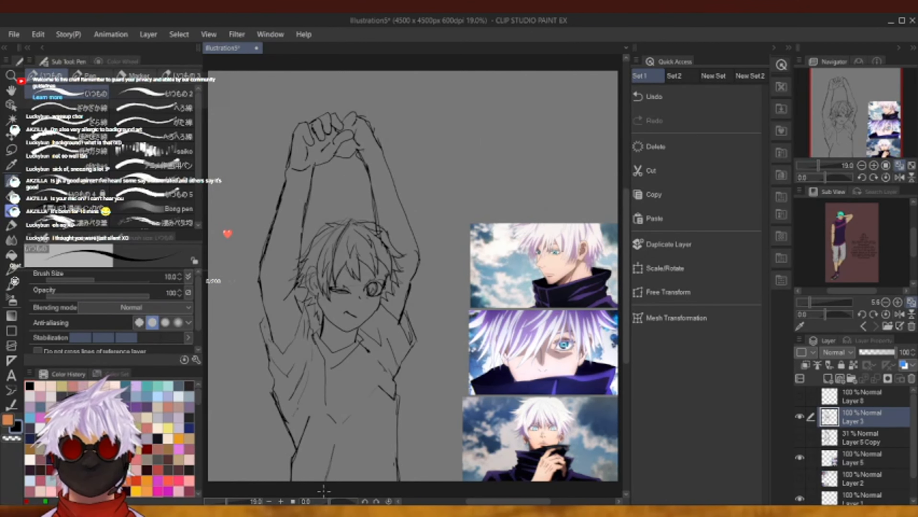
Swap the Layer 5 references for Layer 2 to examine the style images and notes, then hide Layer 2.
{"action": "left_click", "coordinate": [800, 458]}
{"action": "left_click", "coordinate": [800, 480]}
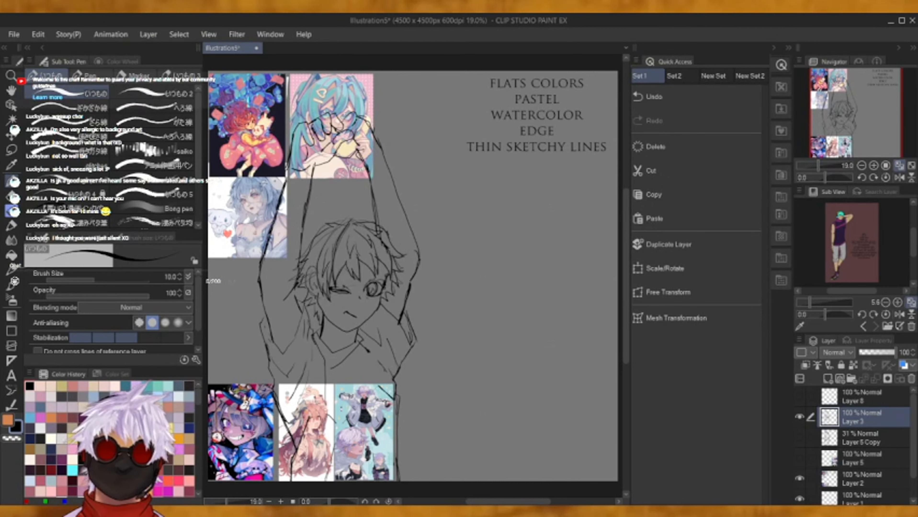
{"action": "left_click", "coordinate": [799, 480]}
{"action": "left_click", "coordinate": [800, 479]}
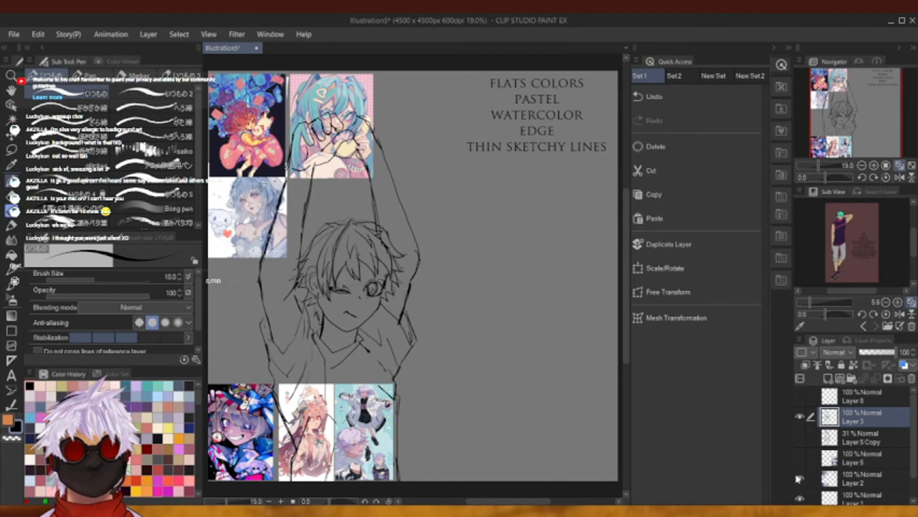
{"action": "left_click", "coordinate": [799, 479]}
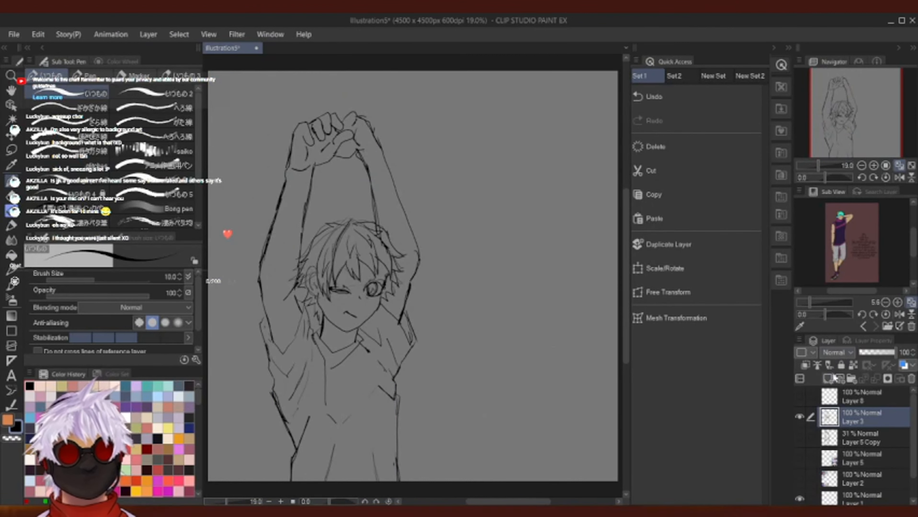
Add a new layer directly above Layer 3, make it the active layer, and show the Layer 5 reference images again.
{"action": "left_click", "coordinate": [828, 379]}
{"action": "left_click", "coordinate": [837, 438]}
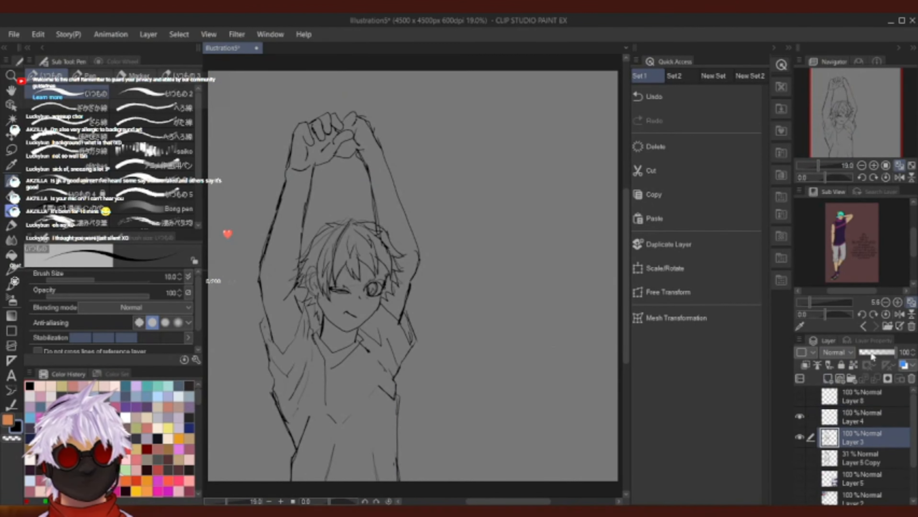
{"action": "left_click", "coordinate": [869, 353]}
{"action": "left_click_drag", "start_coordinate": [881, 356], "coordinate": [897, 353]}
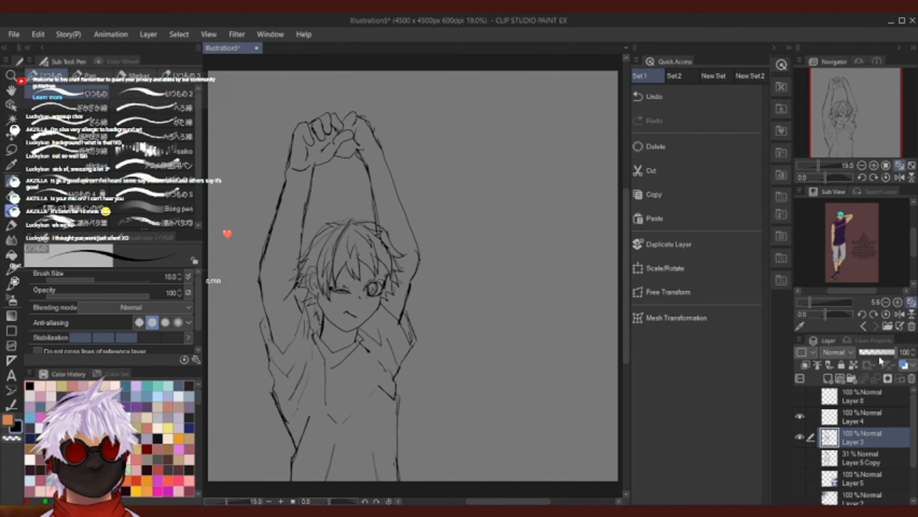
{"action": "left_click", "coordinate": [697, 97]}
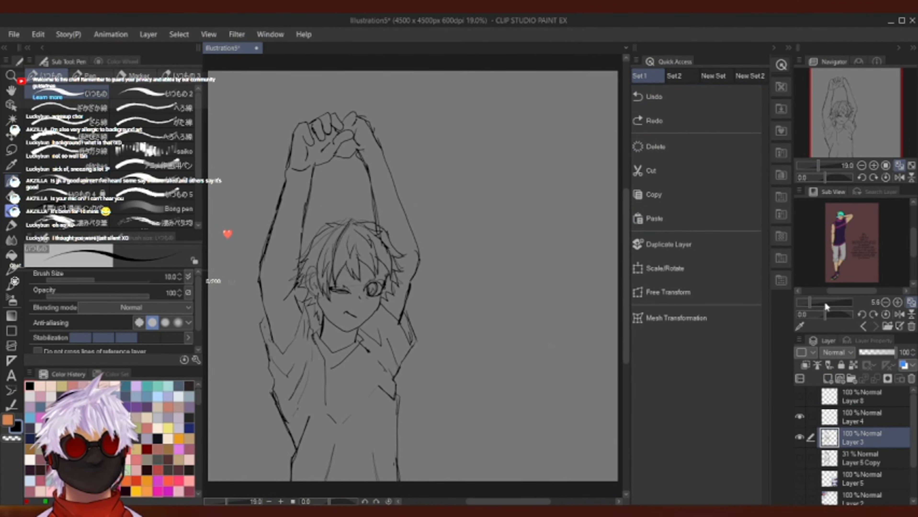
{"action": "left_click", "coordinate": [855, 413]}
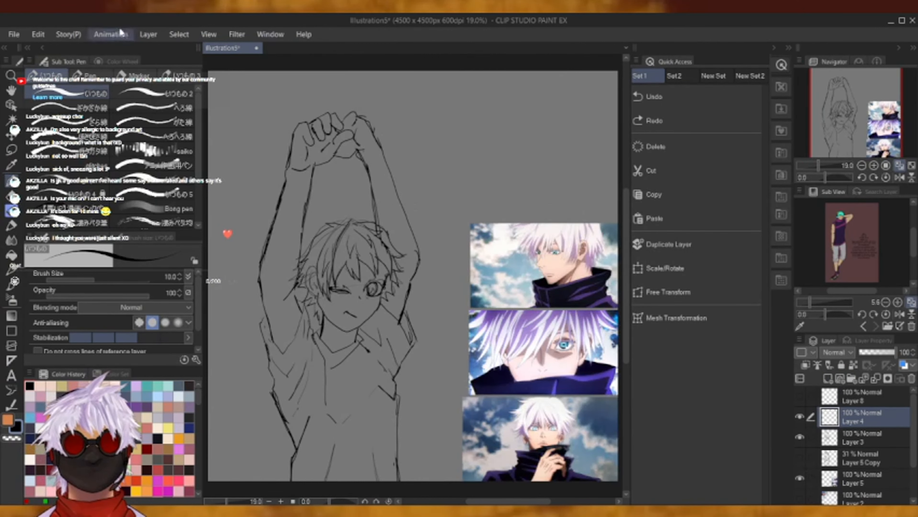
Sample the skin tone from the face in the lowest reference image and lighten it to RGB 244, 232, 224.
{"action": "left_click", "coordinate": [124, 61]}
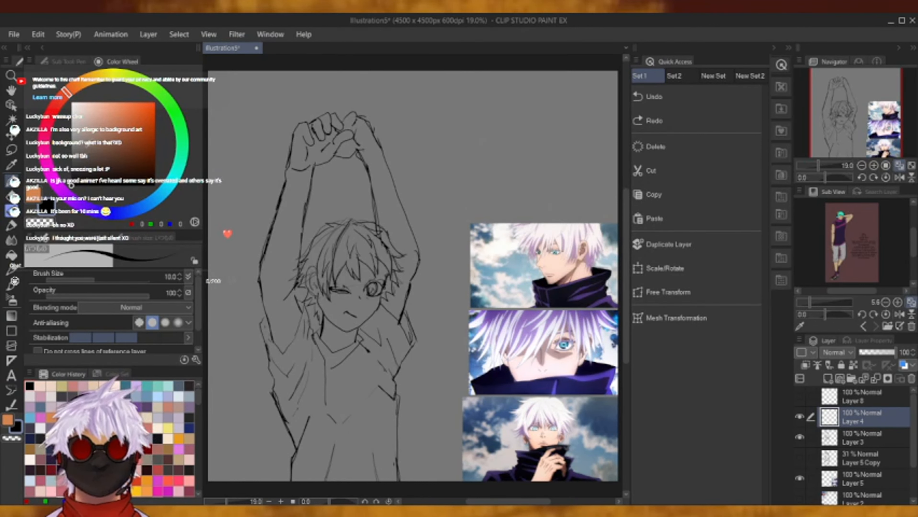
{"action": "left_click_drag", "start_coordinate": [89, 137], "coordinate": [86, 116]}
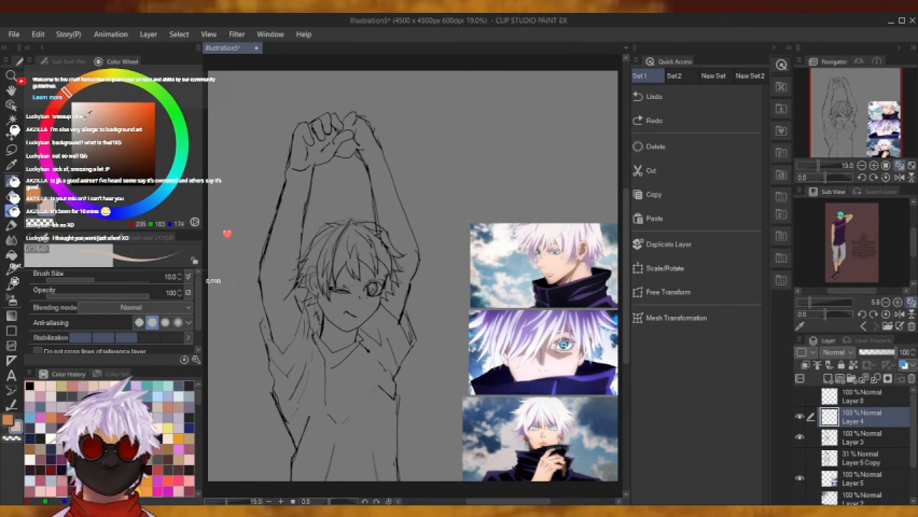
{"action": "left_click", "coordinate": [11, 164]}
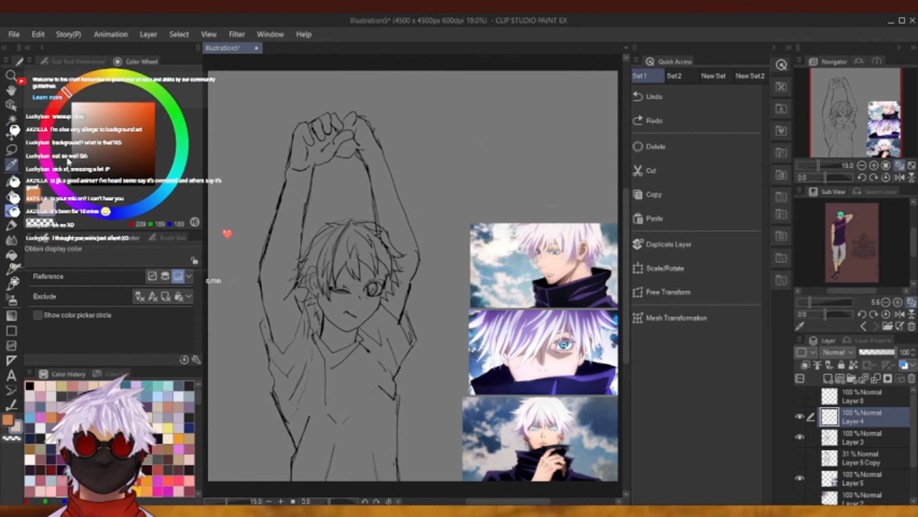
{"action": "left_click", "coordinate": [550, 436]}
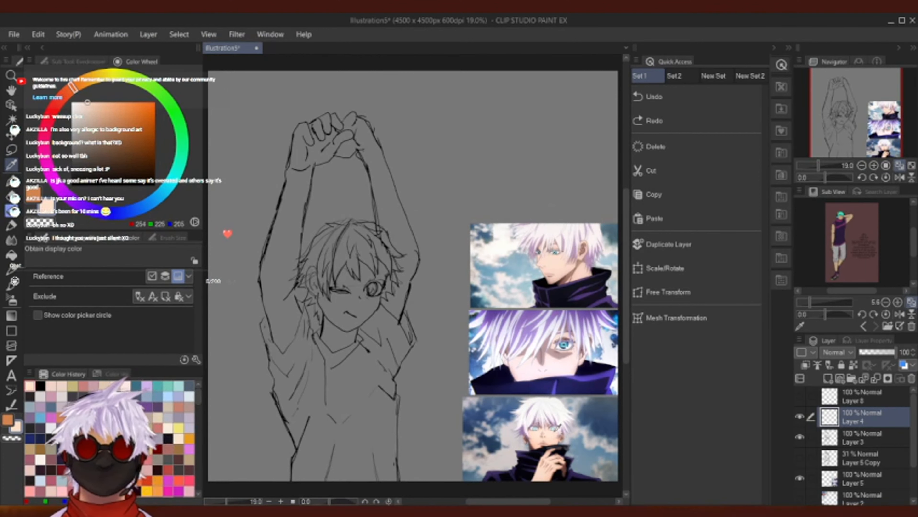
{"action": "mouse_move", "coordinate": [87, 104]}
{"action": "left_mouse_down"}
{"action": "mouse_move", "coordinate": [84, 113]}
{"action": "mouse_move", "coordinate": [81, 101]}
{"action": "left_mouse_up"}
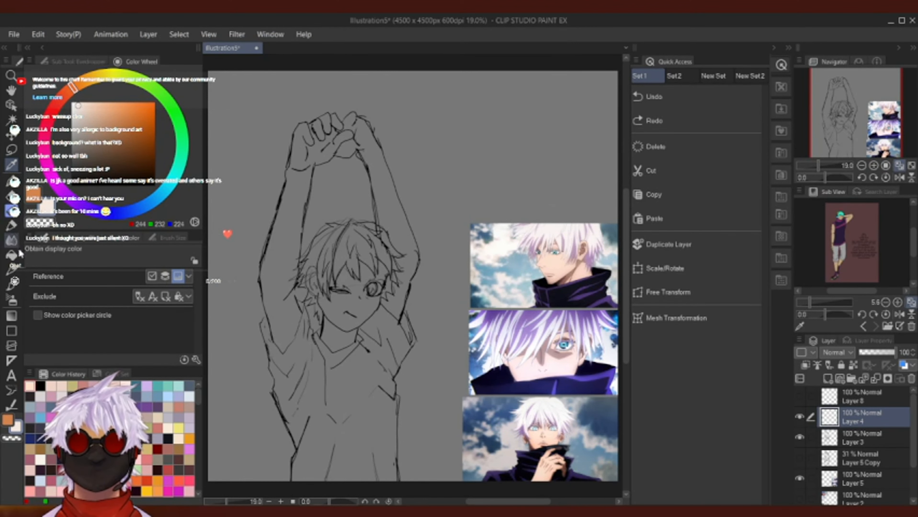
Choose the SOL brush and move Layer 4 directly below the Layer 3 line sketch.
{"action": "left_click", "coordinate": [11, 225]}
{"action": "left_click", "coordinate": [874, 166]}
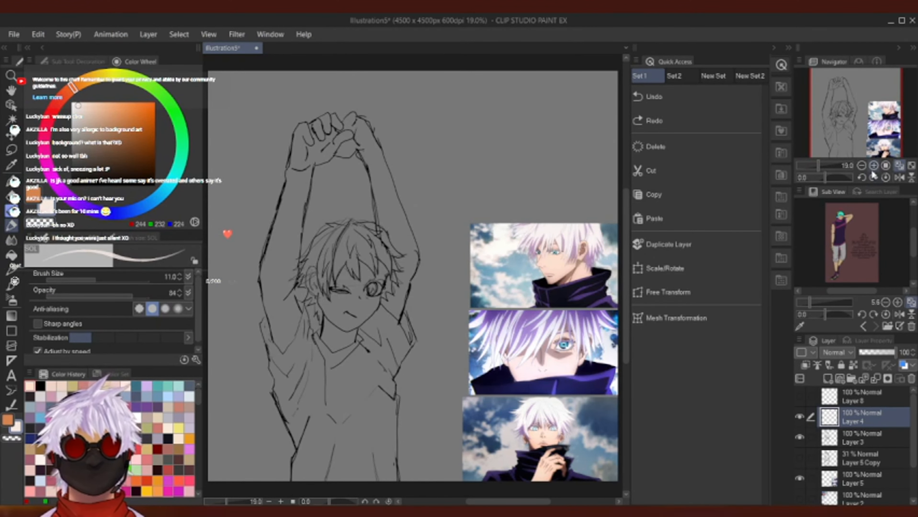
{"action": "left_click", "coordinate": [874, 166]}
{"action": "left_click_drag", "start_coordinate": [837, 426], "coordinate": [839, 448]}
Paint the neck and lower middle of the face in the light skin colour with an enlarged brush.
{"action": "left_click_drag", "start_coordinate": [98, 281], "coordinate": [121, 275]}
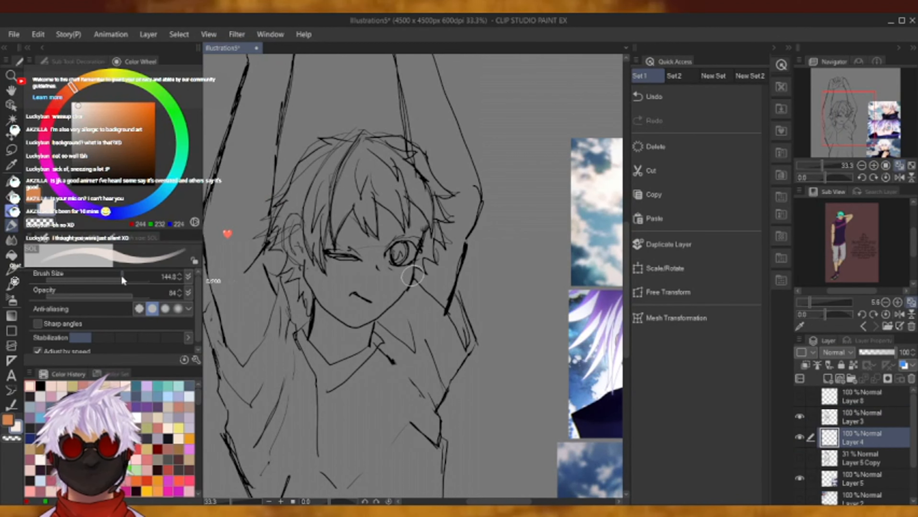
{"action": "mouse_move", "coordinate": [325, 304]}
{"action": "left_mouse_down"}
{"action": "mouse_move", "coordinate": [338, 351]}
{"action": "mouse_move", "coordinate": [352, 321]}
{"action": "mouse_move", "coordinate": [356, 346]}
{"action": "mouse_move", "coordinate": [318, 336]}
{"action": "mouse_move", "coordinate": [344, 376]}
{"action": "left_mouse_up"}
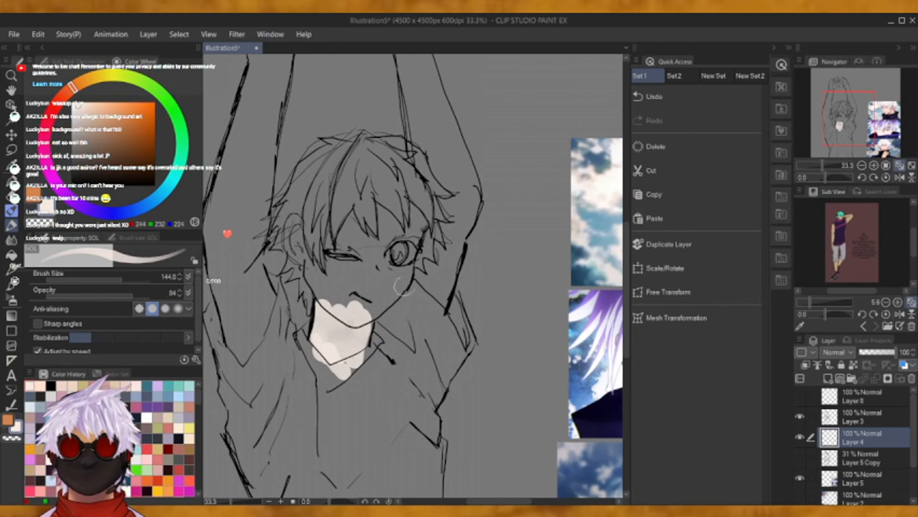
{"action": "mouse_move", "coordinate": [355, 321]}
{"action": "left_mouse_down"}
{"action": "mouse_move", "coordinate": [359, 344]}
{"action": "mouse_move", "coordinate": [333, 326]}
{"action": "mouse_move", "coordinate": [347, 286]}
{"action": "mouse_move", "coordinate": [362, 289]}
{"action": "mouse_move", "coordinate": [332, 299]}
{"action": "mouse_move", "coordinate": [360, 292]}
{"action": "mouse_move", "coordinate": [366, 308]}
{"action": "left_mouse_up"}
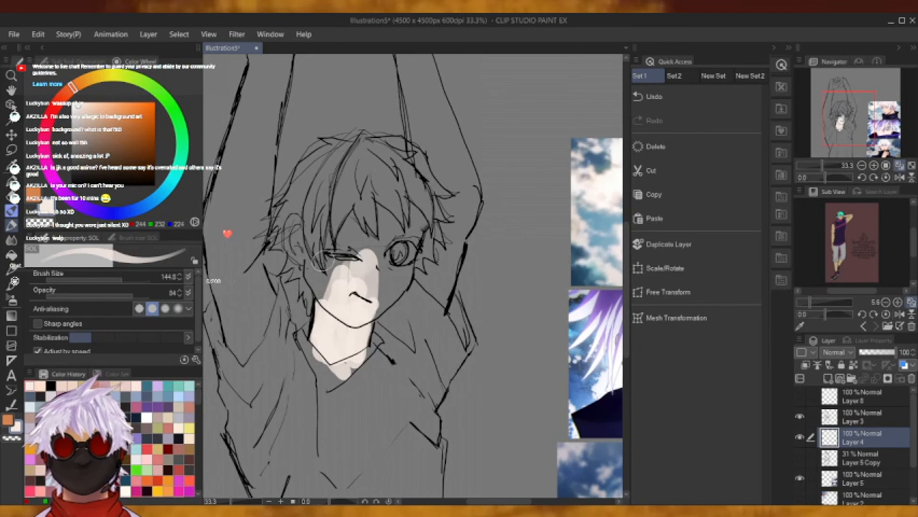
With a larger brush at 100 opacity, fill the rest of the face, ear, neckline and upper-arm area beside the open eye with skin colour.
{"action": "left_click", "coordinate": [127, 281]}
{"action": "left_click_drag", "start_coordinate": [128, 281], "coordinate": [153, 286]}
{"action": "mouse_move", "coordinate": [365, 271]}
{"action": "left_mouse_down"}
{"action": "mouse_move", "coordinate": [367, 283]}
{"action": "mouse_move", "coordinate": [366, 249]}
{"action": "mouse_move", "coordinate": [347, 225]}
{"action": "mouse_move", "coordinate": [340, 254]}
{"action": "mouse_move", "coordinate": [387, 282]}
{"action": "mouse_move", "coordinate": [373, 264]}
{"action": "mouse_move", "coordinate": [311, 275]}
{"action": "mouse_move", "coordinate": [390, 217]}
{"action": "mouse_move", "coordinate": [398, 261]}
{"action": "mouse_move", "coordinate": [394, 203]}
{"action": "mouse_move", "coordinate": [285, 235]}
{"action": "mouse_move", "coordinate": [290, 267]}
{"action": "mouse_move", "coordinate": [300, 275]}
{"action": "mouse_move", "coordinate": [398, 253]}
{"action": "mouse_move", "coordinate": [438, 217]}
{"action": "mouse_move", "coordinate": [434, 250]}
{"action": "left_mouse_up"}
{"action": "left_click_drag", "start_coordinate": [858, 136], "coordinate": [850, 137]}
{"action": "mouse_move", "coordinate": [485, 246]}
{"action": "left_mouse_down"}
{"action": "mouse_move", "coordinate": [525, 275]}
{"action": "mouse_move", "coordinate": [518, 254]}
{"action": "left_mouse_up"}
{"action": "mouse_move", "coordinate": [413, 349]}
{"action": "left_mouse_down"}
{"action": "mouse_move", "coordinate": [388, 334]}
{"action": "mouse_move", "coordinate": [398, 349]}
{"action": "mouse_move", "coordinate": [433, 354]}
{"action": "left_mouse_up"}
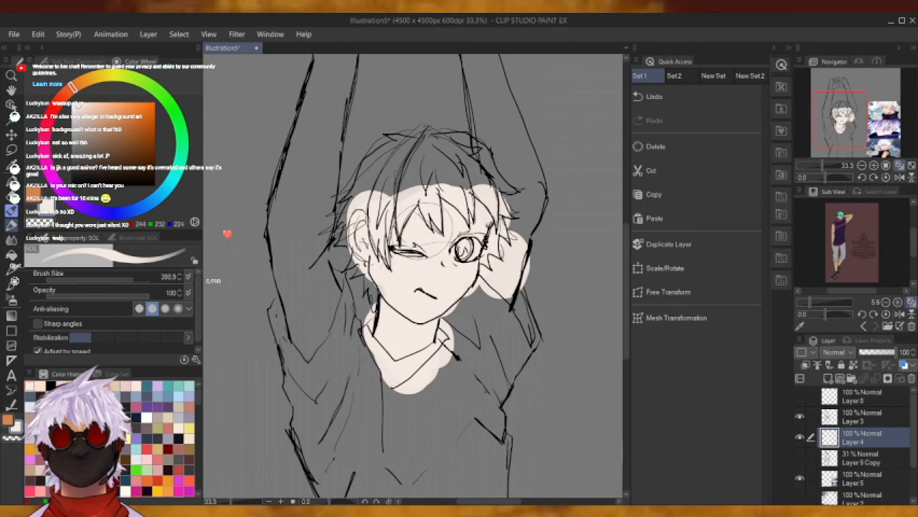
Show the Layer 2 references, examine the teal-haired character's image, and hide the Layer 5 references.
{"action": "left_click", "coordinate": [870, 167]}
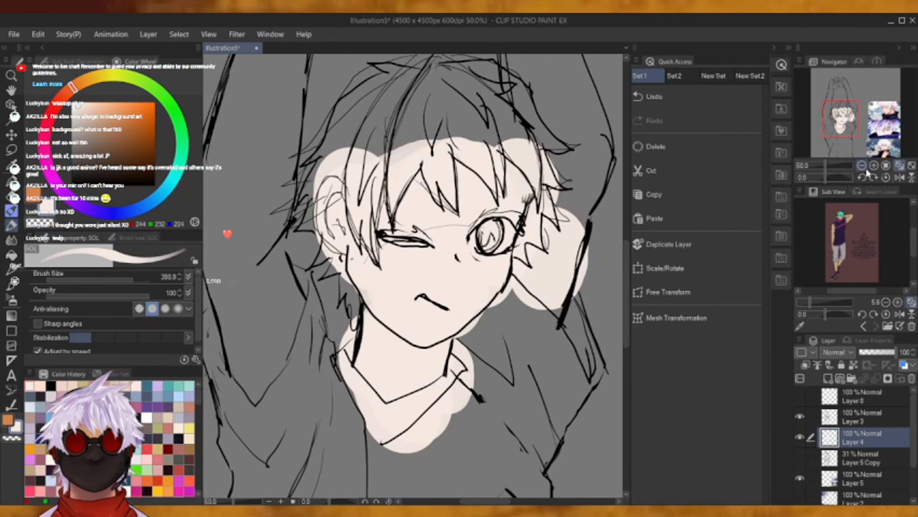
{"action": "mouse_move", "coordinate": [829, 129]}
{"action": "left_mouse_down"}
{"action": "mouse_move", "coordinate": [877, 139]}
{"action": "mouse_move", "coordinate": [850, 126]}
{"action": "mouse_move", "coordinate": [829, 132]}
{"action": "left_mouse_up"}
{"action": "left_click", "coordinate": [799, 500]}
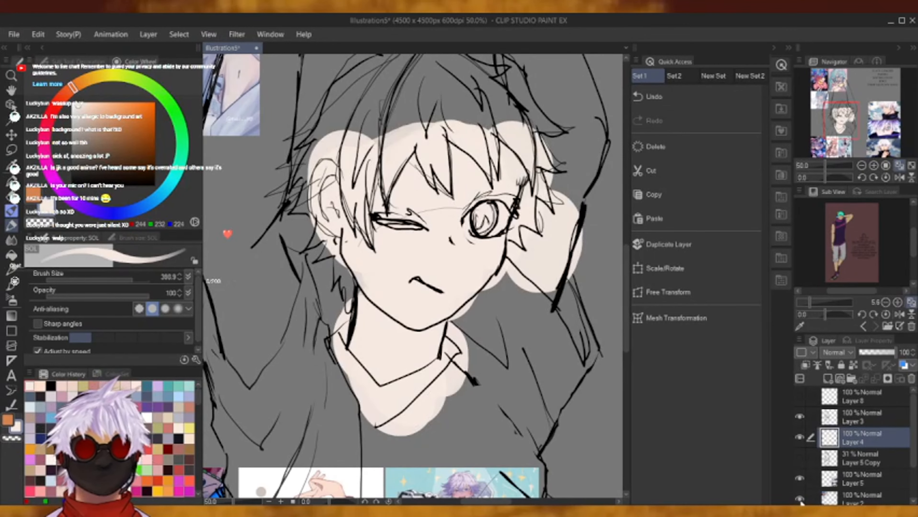
{"action": "left_click_drag", "start_coordinate": [858, 116], "coordinate": [845, 81]}
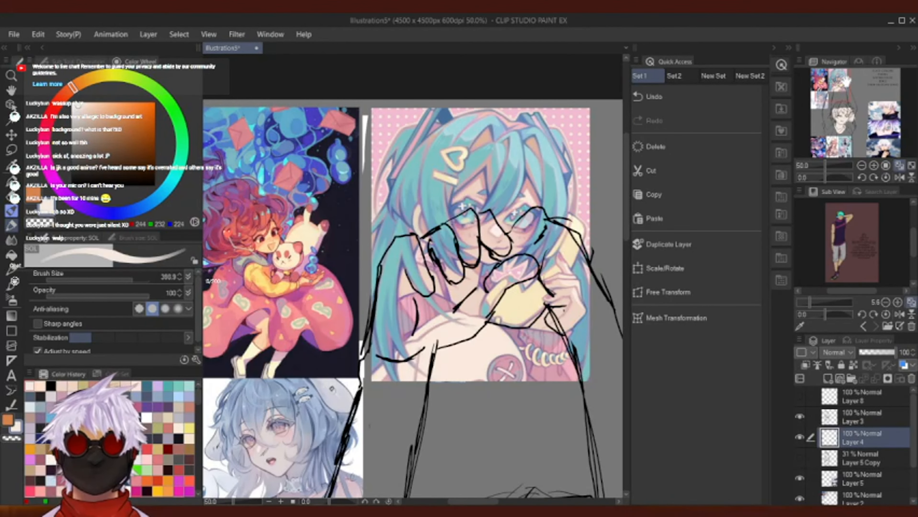
{"action": "mouse_move", "coordinate": [845, 81]}
{"action": "left_mouse_down"}
{"action": "mouse_move", "coordinate": [853, 129]}
{"action": "mouse_move", "coordinate": [856, 121]}
{"action": "left_mouse_up"}
{"action": "left_click", "coordinate": [799, 478]}
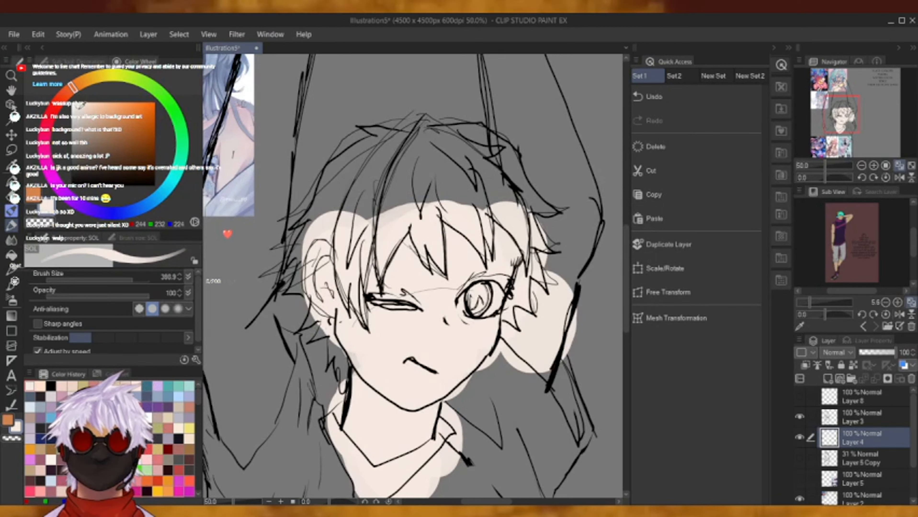
Add a layer clipped to Layer 4, paint the under-chin shadow in RGB 183, 153, 153 at brush size 87.2, and undo the last stroke.
{"action": "left_click", "coordinate": [84, 111]}
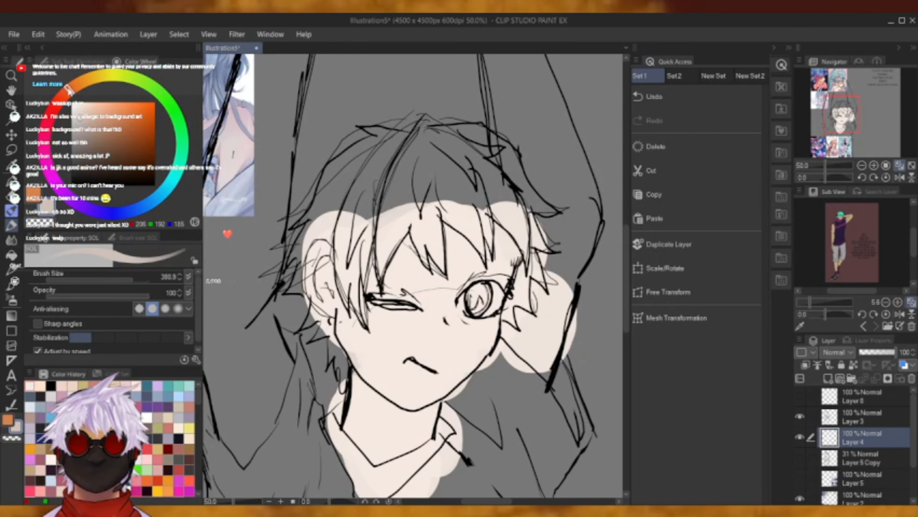
{"action": "left_click", "coordinate": [829, 377]}
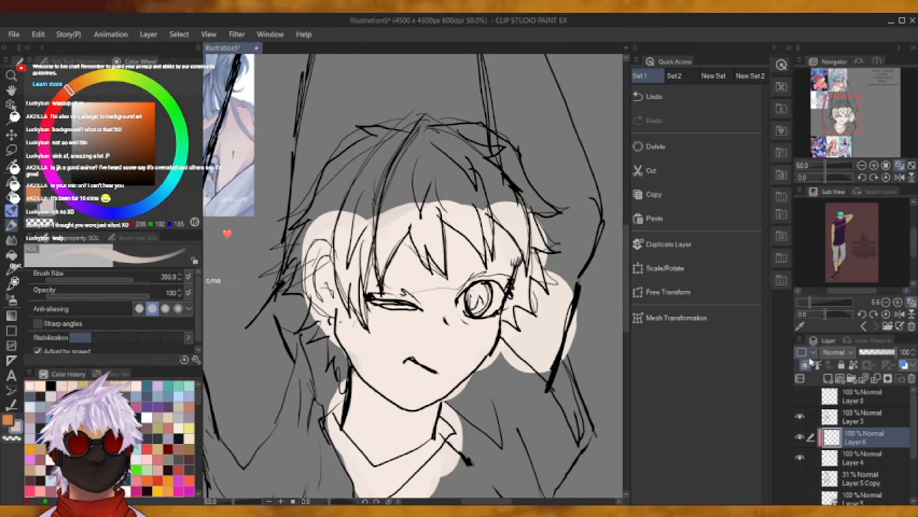
{"action": "left_click_drag", "start_coordinate": [130, 276], "coordinate": [117, 282]}
{"action": "left_click_drag", "start_coordinate": [69, 89], "coordinate": [69, 110]}
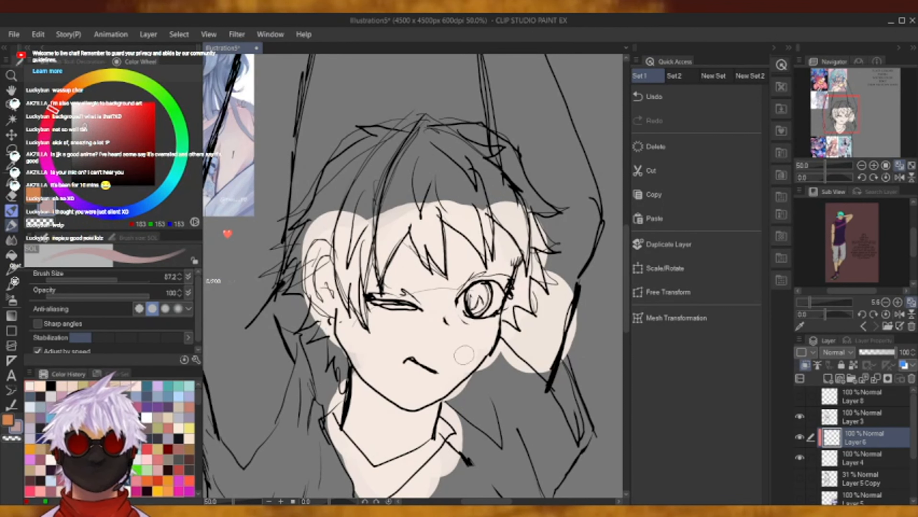
{"action": "mouse_move", "coordinate": [348, 375]}
{"action": "left_mouse_down"}
{"action": "mouse_move", "coordinate": [390, 413]}
{"action": "mouse_move", "coordinate": [351, 373]}
{"action": "mouse_move", "coordinate": [406, 420]}
{"action": "mouse_move", "coordinate": [440, 410]}
{"action": "mouse_move", "coordinate": [393, 423]}
{"action": "mouse_move", "coordinate": [351, 379]}
{"action": "mouse_move", "coordinate": [434, 434]}
{"action": "mouse_move", "coordinate": [411, 457]}
{"action": "left_mouse_up"}
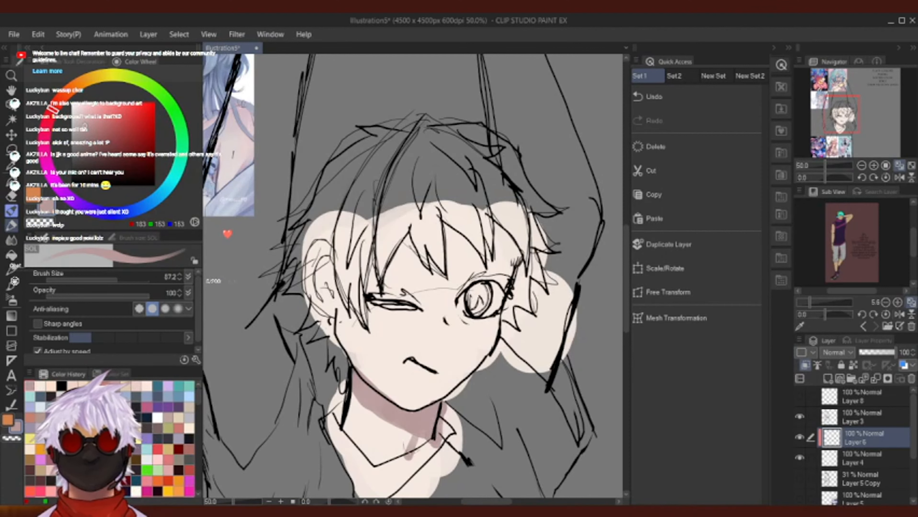
{"action": "left_click", "coordinate": [703, 102]}
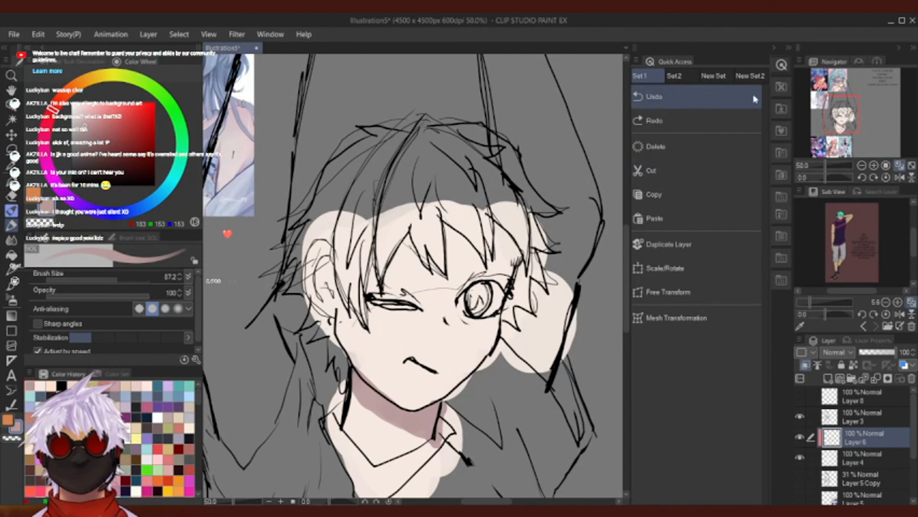
On Layer 4, paint the raised arm on the open-eye side in RGB 244, 232, 224, enlarging the brush to 229.5.
{"action": "left_click", "coordinate": [861, 165]}
{"action": "mouse_move", "coordinate": [860, 121]}
{"action": "left_mouse_down"}
{"action": "mouse_move", "coordinate": [859, 130]}
{"action": "mouse_move", "coordinate": [858, 109]}
{"action": "mouse_move", "coordinate": [860, 120]}
{"action": "left_mouse_up"}
{"action": "left_click", "coordinate": [846, 459]}
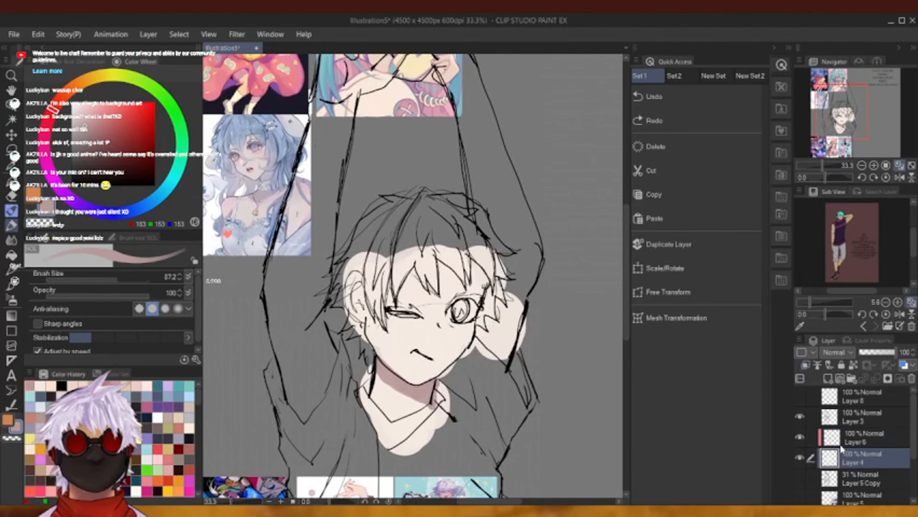
{"action": "left_click", "coordinate": [43, 385]}
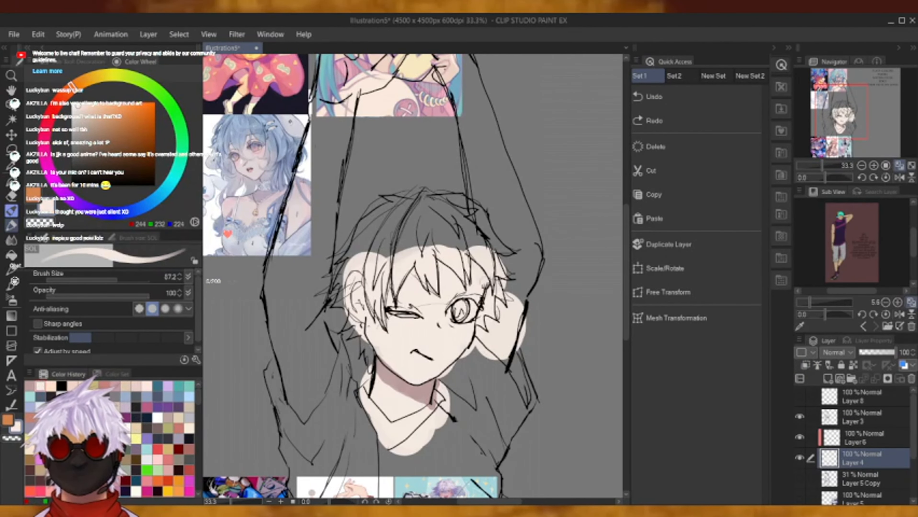
{"action": "mouse_move", "coordinate": [508, 328]}
{"action": "left_mouse_down"}
{"action": "mouse_move", "coordinate": [537, 272]}
{"action": "mouse_move", "coordinate": [524, 264]}
{"action": "mouse_move", "coordinate": [517, 203]}
{"action": "left_mouse_up"}
{"action": "left_click", "coordinate": [126, 278]}
{"action": "mouse_move", "coordinate": [514, 263]}
{"action": "left_mouse_down"}
{"action": "mouse_move", "coordinate": [528, 249]}
{"action": "mouse_move", "coordinate": [502, 156]}
{"action": "mouse_move", "coordinate": [502, 219]}
{"action": "mouse_move", "coordinate": [489, 207]}
{"action": "mouse_move", "coordinate": [464, 81]}
{"action": "mouse_move", "coordinate": [505, 221]}
{"action": "left_mouse_up"}
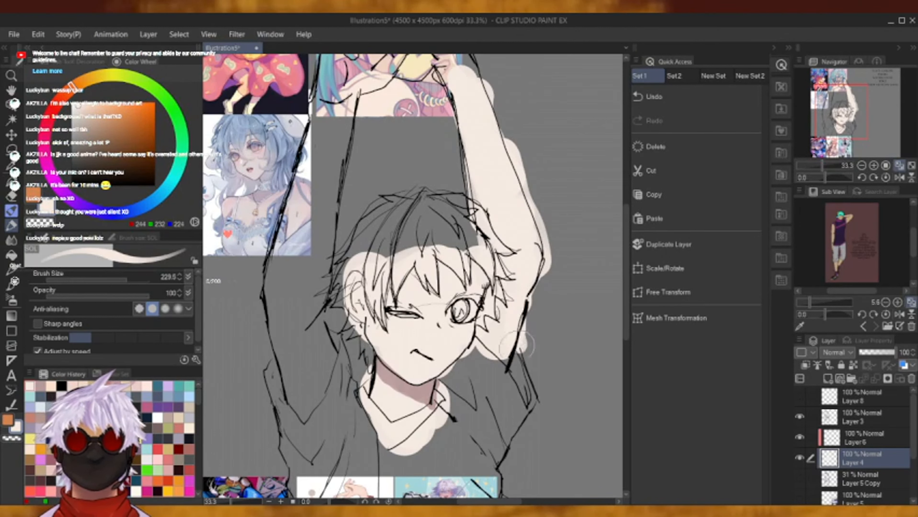
Fill the raised arm on the closed-eye side and both clasped hands with the same skin colour.
{"action": "mouse_move", "coordinate": [297, 328]}
{"action": "left_mouse_down"}
{"action": "mouse_move", "coordinate": [316, 323]}
{"action": "mouse_move", "coordinate": [297, 344]}
{"action": "mouse_move", "coordinate": [297, 397]}
{"action": "mouse_move", "coordinate": [287, 322]}
{"action": "mouse_move", "coordinate": [303, 397]}
{"action": "mouse_move", "coordinate": [289, 313]}
{"action": "mouse_move", "coordinate": [323, 201]}
{"action": "mouse_move", "coordinate": [278, 275]}
{"action": "mouse_move", "coordinate": [287, 376]}
{"action": "mouse_move", "coordinate": [294, 268]}
{"action": "mouse_move", "coordinate": [321, 210]}
{"action": "mouse_move", "coordinate": [303, 323]}
{"action": "mouse_move", "coordinate": [333, 135]}
{"action": "mouse_move", "coordinate": [304, 238]}
{"action": "mouse_move", "coordinate": [314, 132]}
{"action": "mouse_move", "coordinate": [304, 203]}
{"action": "mouse_move", "coordinate": [326, 173]}
{"action": "mouse_move", "coordinate": [296, 204]}
{"action": "mouse_move", "coordinate": [311, 198]}
{"action": "mouse_move", "coordinate": [309, 318]}
{"action": "mouse_move", "coordinate": [288, 247]}
{"action": "mouse_move", "coordinate": [320, 358]}
{"action": "mouse_move", "coordinate": [302, 321]}
{"action": "mouse_move", "coordinate": [285, 320]}
{"action": "mouse_move", "coordinate": [274, 297]}
{"action": "left_mouse_up"}
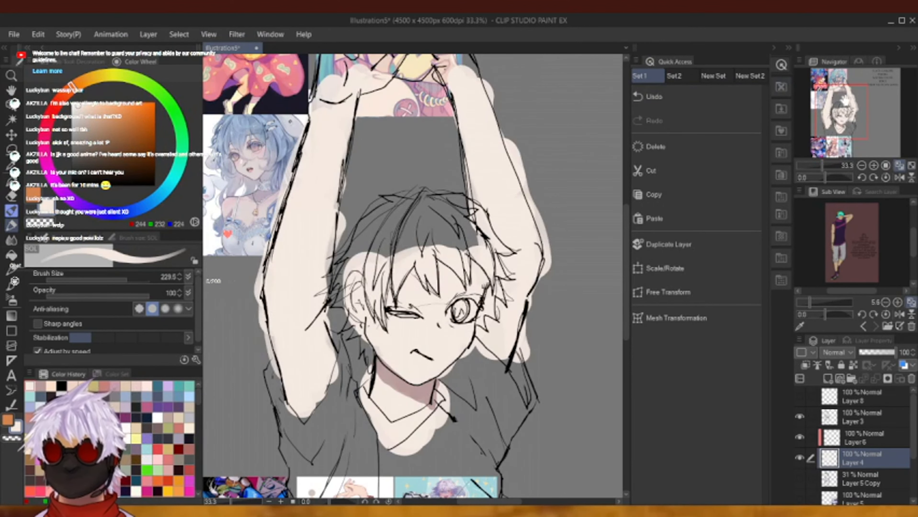
{"action": "left_click_drag", "start_coordinate": [854, 110], "coordinate": [847, 102]}
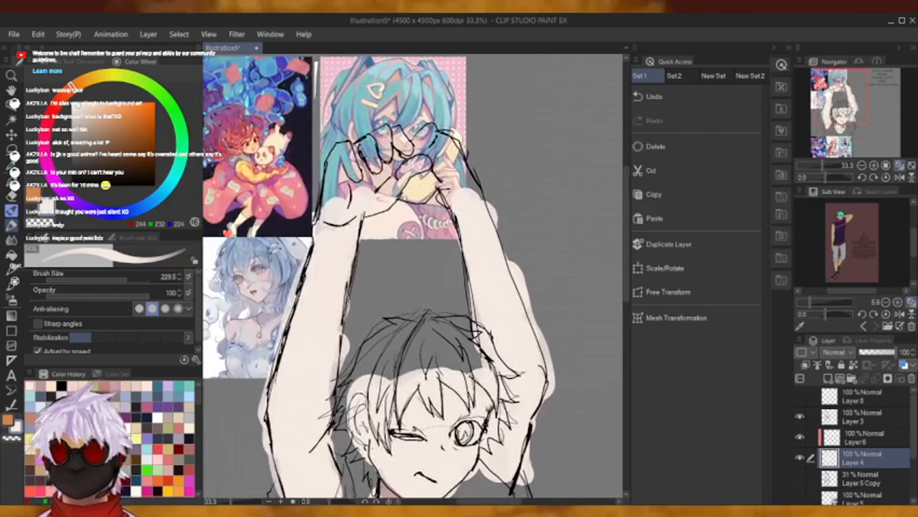
{"action": "mouse_move", "coordinate": [444, 176]}
{"action": "left_mouse_down"}
{"action": "mouse_move", "coordinate": [415, 185]}
{"action": "mouse_move", "coordinate": [417, 168]}
{"action": "mouse_move", "coordinate": [455, 183]}
{"action": "mouse_move", "coordinate": [437, 179]}
{"action": "mouse_move", "coordinate": [445, 180]}
{"action": "mouse_move", "coordinate": [441, 144]}
{"action": "mouse_move", "coordinate": [432, 158]}
{"action": "mouse_move", "coordinate": [476, 205]}
{"action": "mouse_move", "coordinate": [360, 192]}
{"action": "left_mouse_up"}
{"action": "mouse_move", "coordinate": [394, 142]}
{"action": "left_mouse_down"}
{"action": "mouse_move", "coordinate": [335, 203]}
{"action": "mouse_move", "coordinate": [344, 160]}
{"action": "mouse_move", "coordinate": [401, 157]}
{"action": "left_mouse_up"}
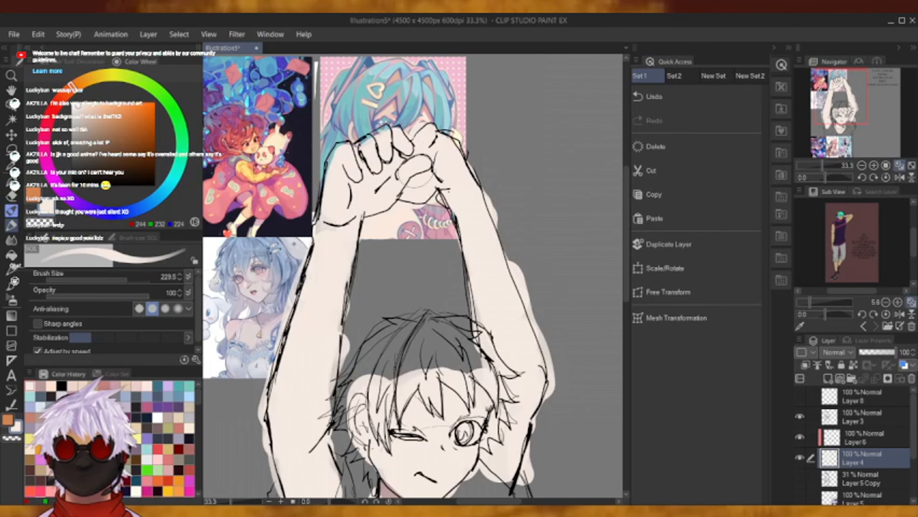
{"action": "left_click_drag", "start_coordinate": [844, 109], "coordinate": [824, 124]}
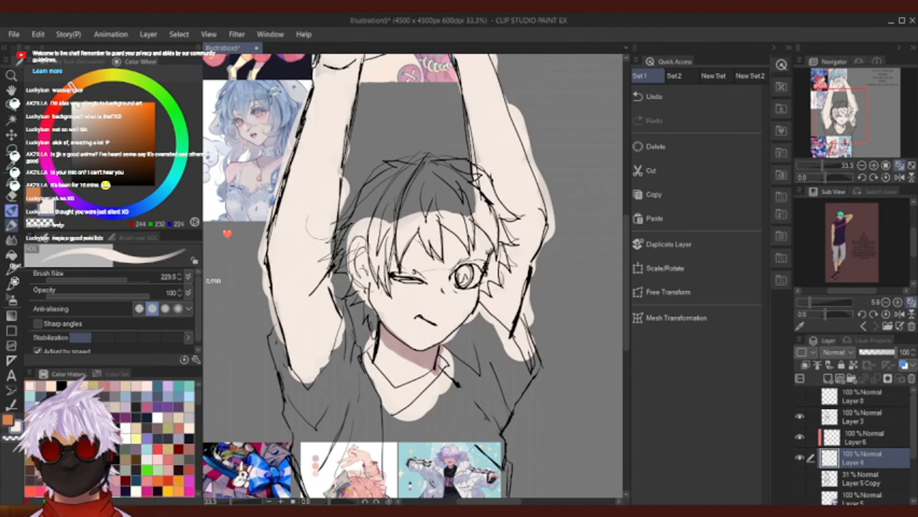
{"action": "left_click_drag", "start_coordinate": [328, 177], "coordinate": [351, 77]}
On clipped Layer 6, even out the shadow under the chin in RGB 183, 153, 153 with brush size 100.2 and opacity 92.
{"action": "mouse_move", "coordinate": [847, 113]}
{"action": "left_mouse_down"}
{"action": "mouse_move", "coordinate": [837, 119]}
{"action": "mouse_move", "coordinate": [849, 140]}
{"action": "mouse_move", "coordinate": [823, 147]}
{"action": "mouse_move", "coordinate": [839, 118]}
{"action": "left_mouse_up"}
{"action": "left_click", "coordinate": [844, 441]}
{"action": "left_click", "coordinate": [873, 166]}
{"action": "left_click", "coordinate": [874, 166]}
{"action": "left_click", "coordinate": [41, 386]}
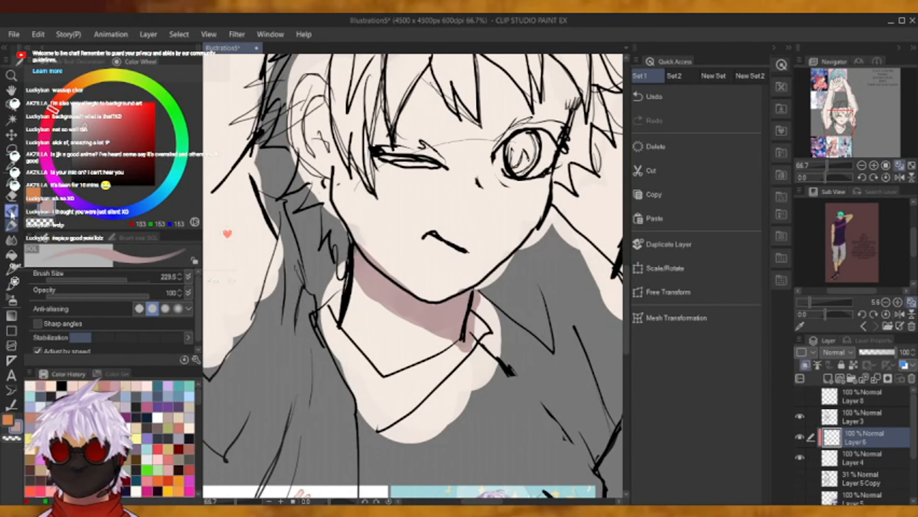
{"action": "left_click_drag", "start_coordinate": [123, 274], "coordinate": [117, 274]}
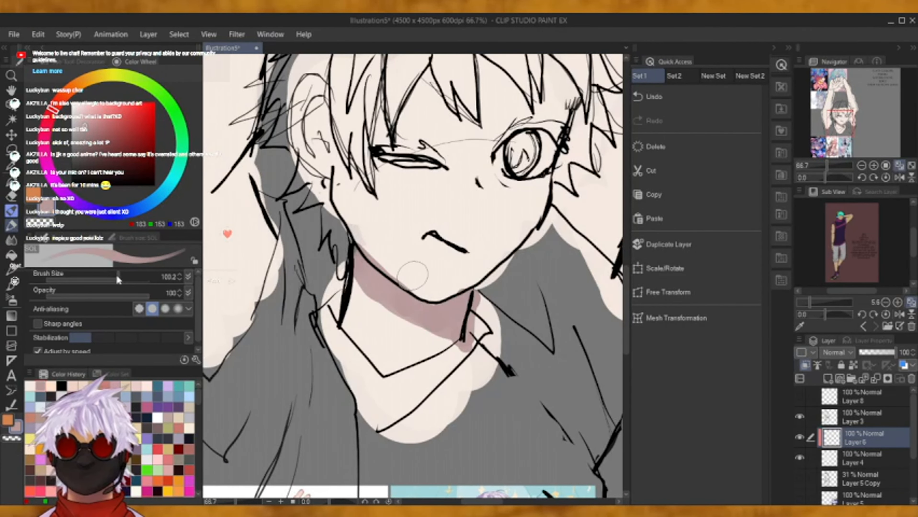
{"action": "left_click", "coordinate": [139, 291]}
{"action": "mouse_move", "coordinate": [437, 339]}
{"action": "left_mouse_down"}
{"action": "mouse_move", "coordinate": [451, 343]}
{"action": "mouse_move", "coordinate": [434, 343]}
{"action": "left_mouse_up"}
{"action": "mouse_move", "coordinate": [378, 294]}
{"action": "left_mouse_down"}
{"action": "mouse_move", "coordinate": [391, 312]}
{"action": "mouse_move", "coordinate": [431, 328]}
{"action": "left_mouse_up"}
{"action": "left_click_drag", "start_coordinate": [355, 275], "coordinate": [467, 346]}
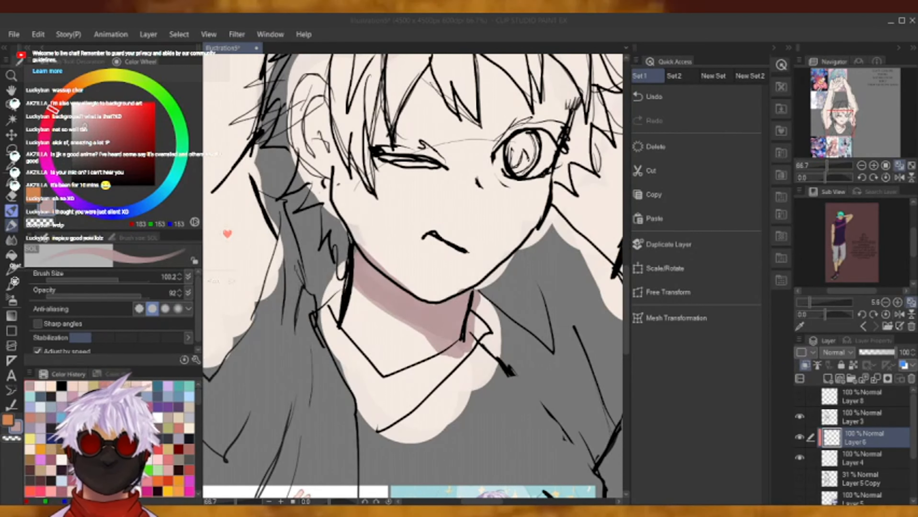
{"action": "key", "text": "alt+Tab"}
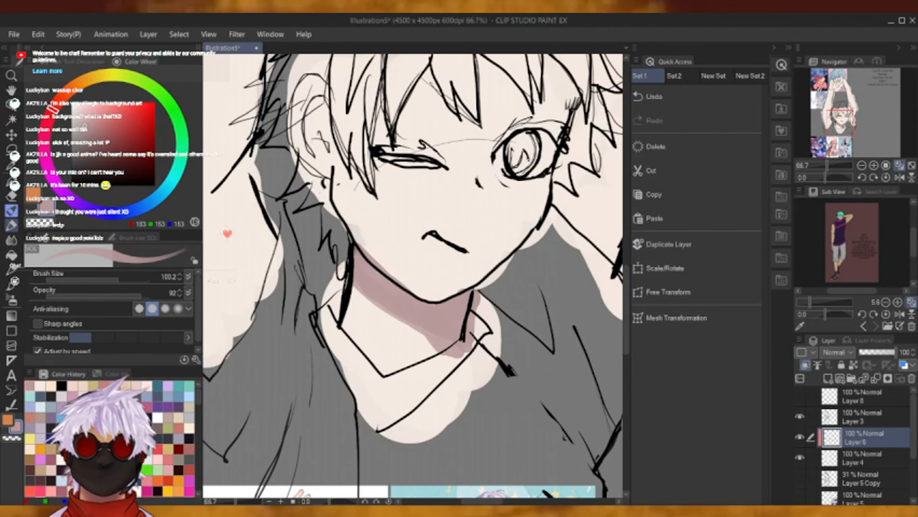
Set the colour to pink RGB 214, 150, 156 and paint blush beneath both eyes.
{"action": "left_click", "coordinate": [861, 166]}
{"action": "left_click_drag", "start_coordinate": [865, 108], "coordinate": [843, 116]}
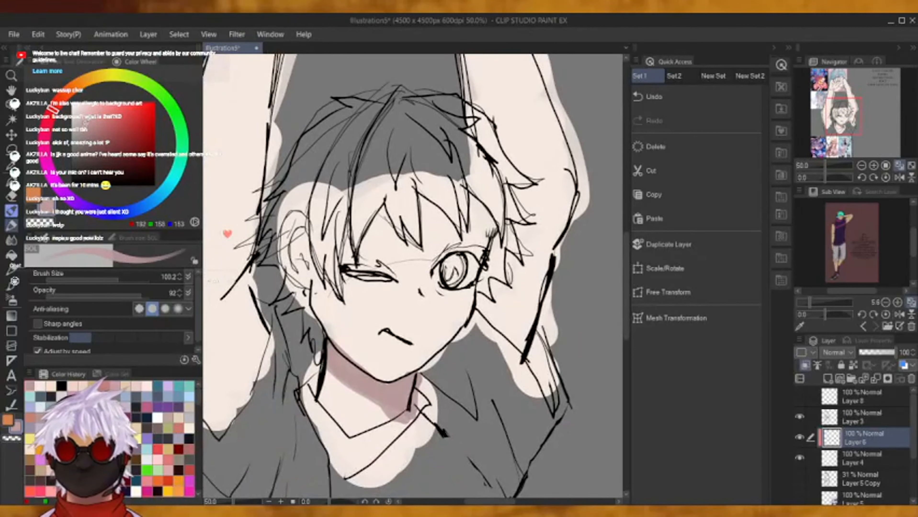
{"action": "left_click_drag", "start_coordinate": [54, 107], "coordinate": [51, 115]}
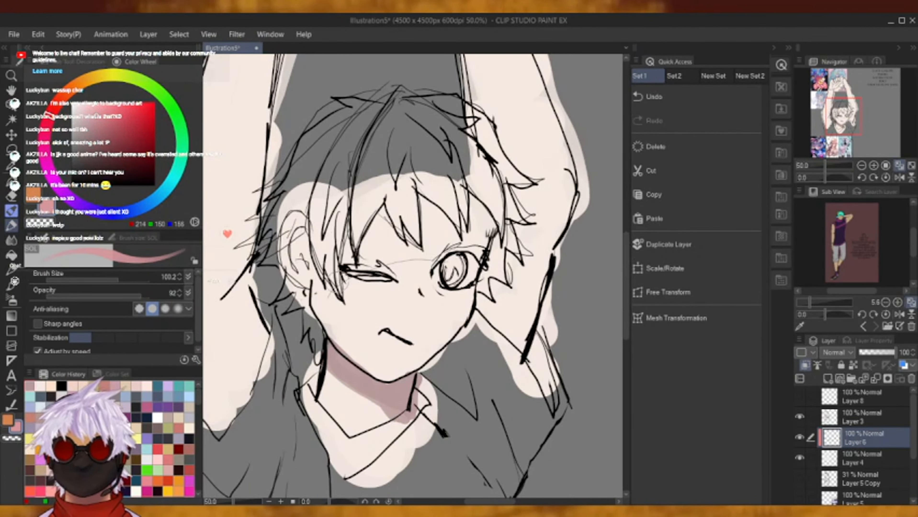
{"action": "left_click_drag", "start_coordinate": [332, 276], "coordinate": [384, 288]}
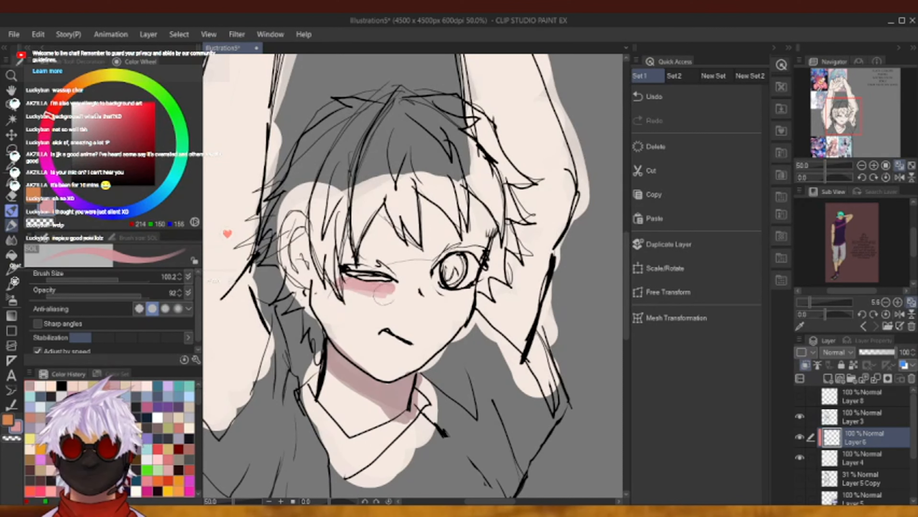
{"action": "left_click_drag", "start_coordinate": [328, 289], "coordinate": [472, 294]}
Soften the blush beneath both eyes on Layer 6 by painting over it with skin colour RGB 244, 232, 224.
{"action": "left_click", "coordinate": [48, 383]}
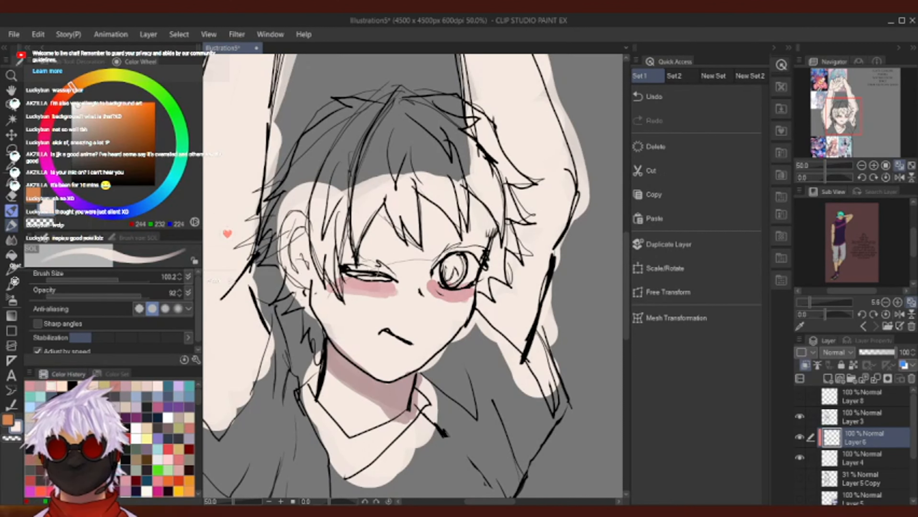
{"action": "left_click_drag", "start_coordinate": [364, 294], "coordinate": [465, 301]}
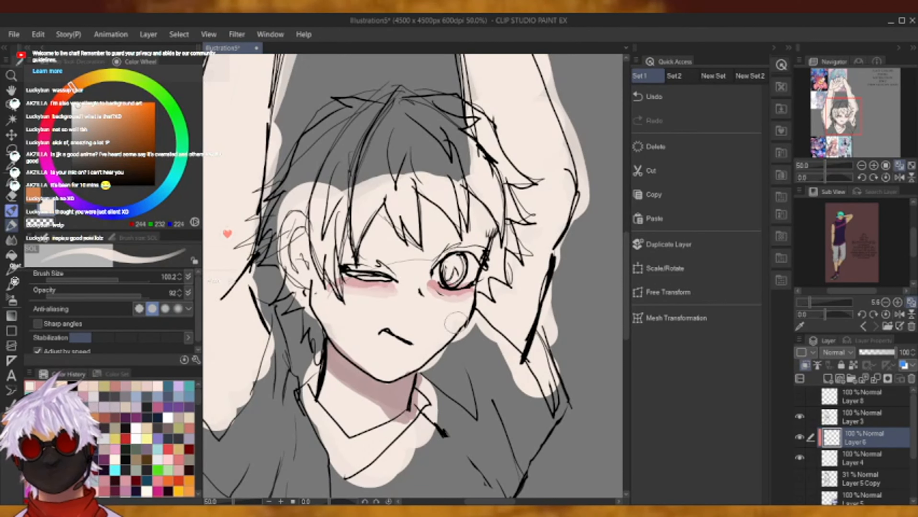
{"action": "left_click", "coordinate": [829, 457]}
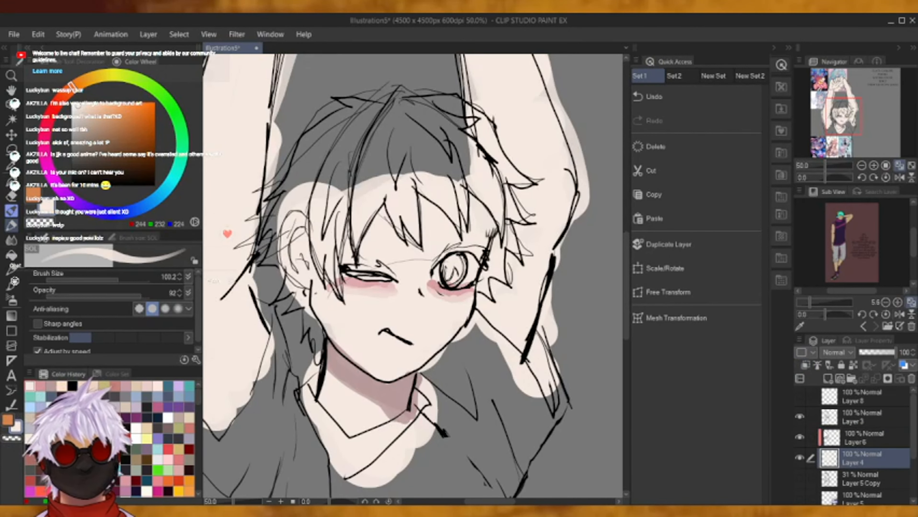
{"action": "left_click", "coordinate": [840, 446]}
{"action": "mouse_move", "coordinate": [428, 300]}
{"action": "left_mouse_down"}
{"action": "mouse_move", "coordinate": [425, 283]}
{"action": "mouse_move", "coordinate": [447, 281]}
{"action": "left_mouse_up"}
{"action": "left_click_drag", "start_coordinate": [340, 277], "coordinate": [454, 293]}
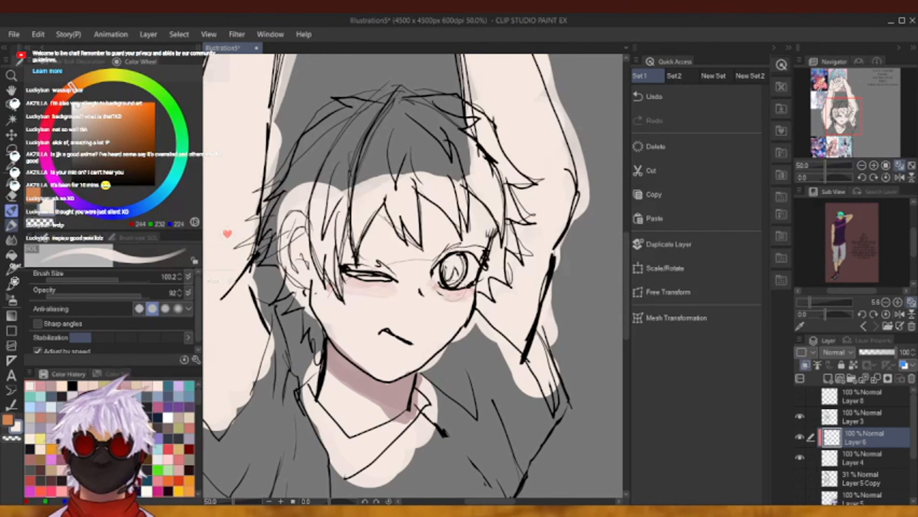
Restore the pink RGB 214, 150, 156 and strengthen the faded blush beneath each eye.
{"action": "left_click", "coordinate": [41, 386]}
{"action": "left_click_drag", "start_coordinate": [448, 290], "coordinate": [470, 295]}
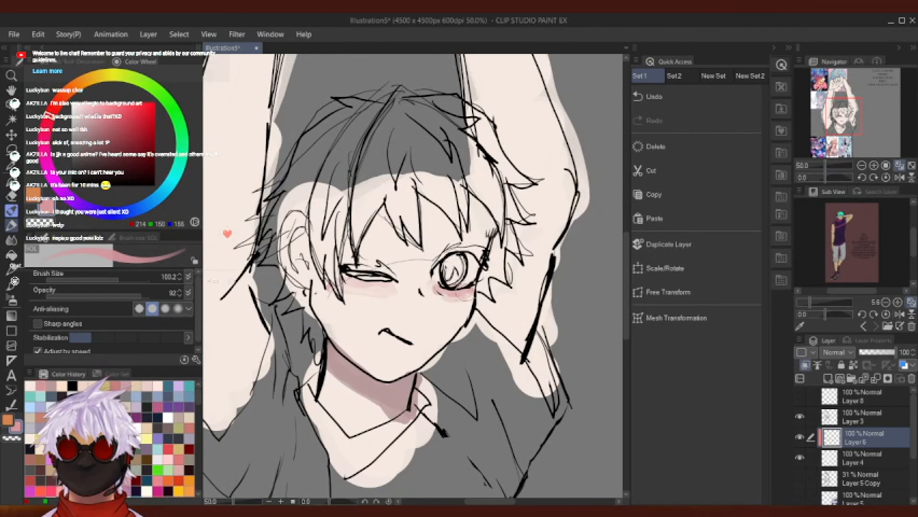
{"action": "mouse_move", "coordinate": [345, 286]}
{"action": "left_mouse_down"}
{"action": "mouse_move", "coordinate": [392, 283]}
{"action": "mouse_move", "coordinate": [349, 287]}
{"action": "mouse_move", "coordinate": [392, 286]}
{"action": "left_mouse_up"}
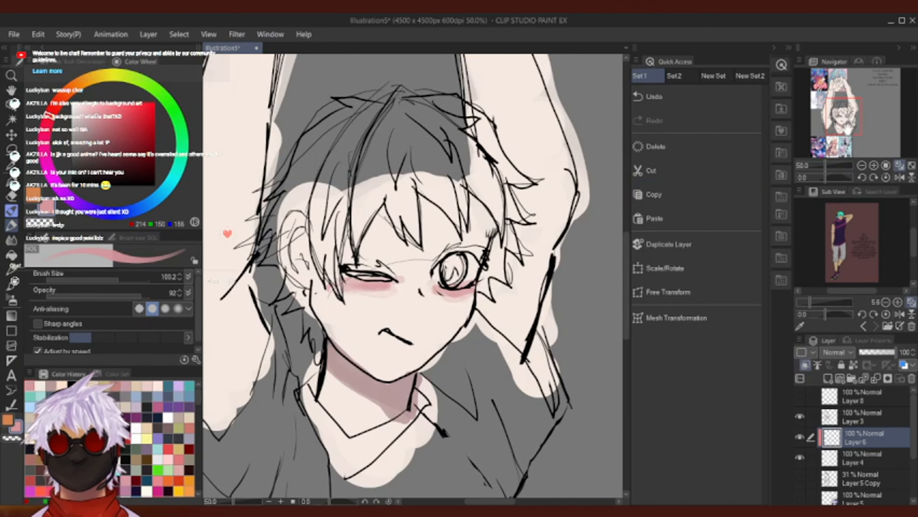
On Layer 6, soften the blush beneath both eyes into the skin with the Blend brush at size 153.4.
{"action": "left_click_drag", "start_coordinate": [844, 118], "coordinate": [824, 86]}
{"action": "left_click_drag", "start_coordinate": [438, 354], "coordinate": [220, 78]}
{"action": "key", "text": "j"}
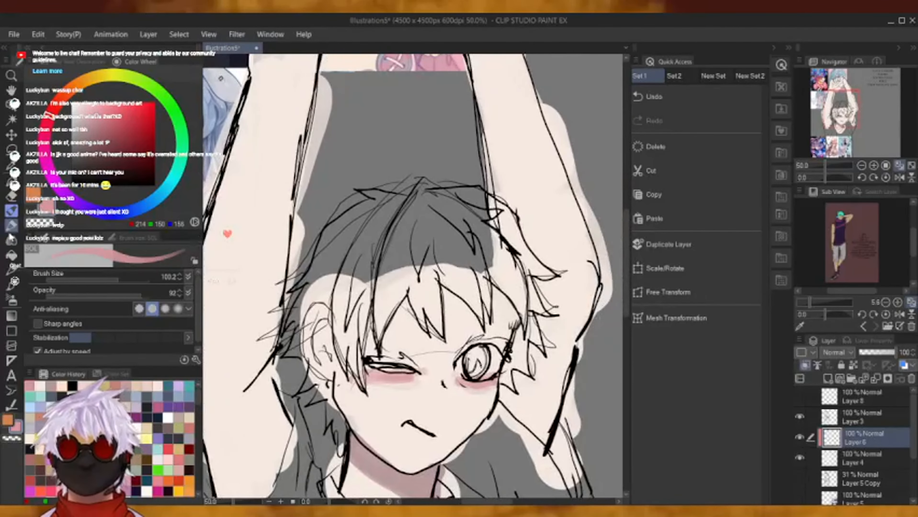
{"action": "left_click", "coordinate": [72, 61]}
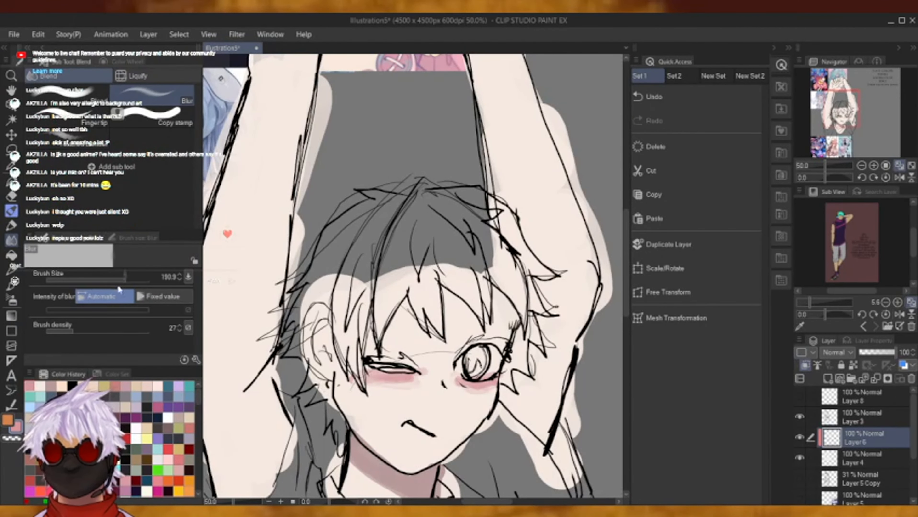
{"action": "left_click_drag", "start_coordinate": [117, 281], "coordinate": [109, 280]}
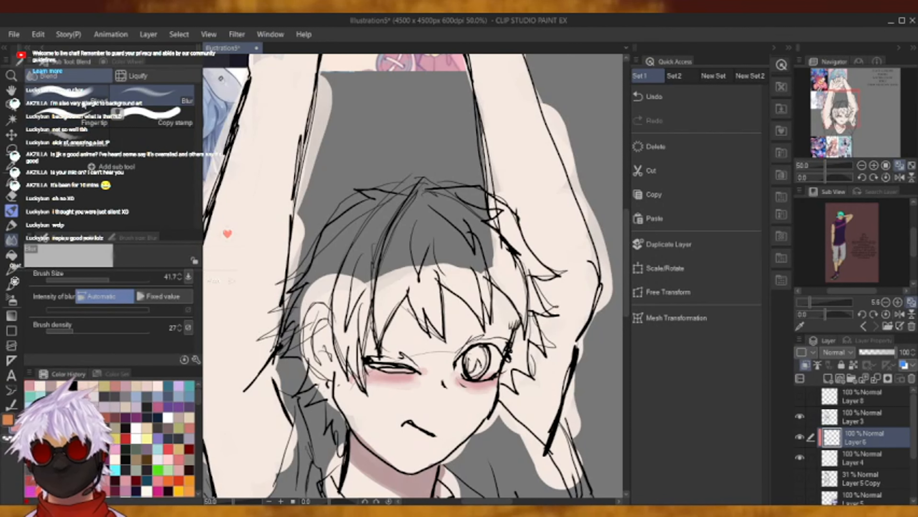
{"action": "left_click", "coordinate": [67, 91]}
{"action": "mouse_move", "coordinate": [387, 376]}
{"action": "left_mouse_down"}
{"action": "mouse_move", "coordinate": [408, 374]}
{"action": "mouse_move", "coordinate": [399, 381]}
{"action": "left_mouse_up"}
{"action": "left_click_drag", "start_coordinate": [466, 376], "coordinate": [473, 392]}
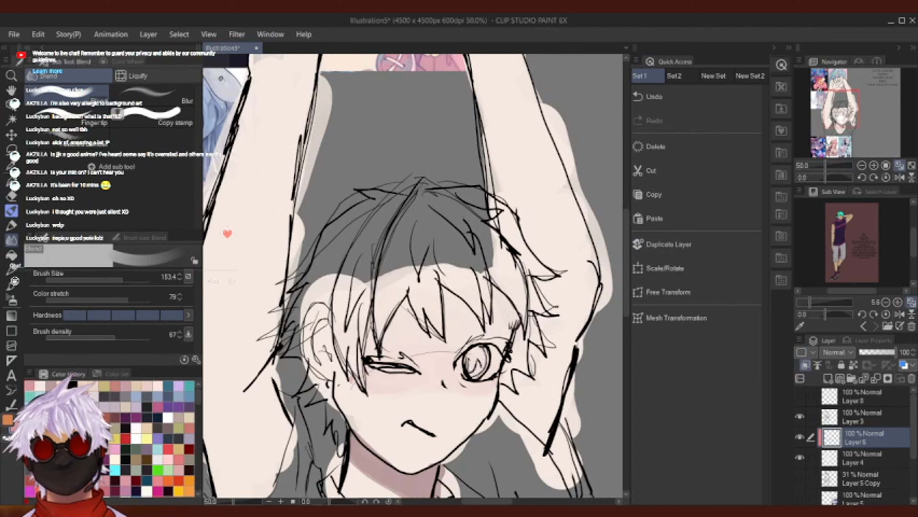
Blend the shadow under the chin smoothly into the neck skin, undoing an unwanted stroke along the way.
{"action": "left_click_drag", "start_coordinate": [841, 110], "coordinate": [841, 117]}
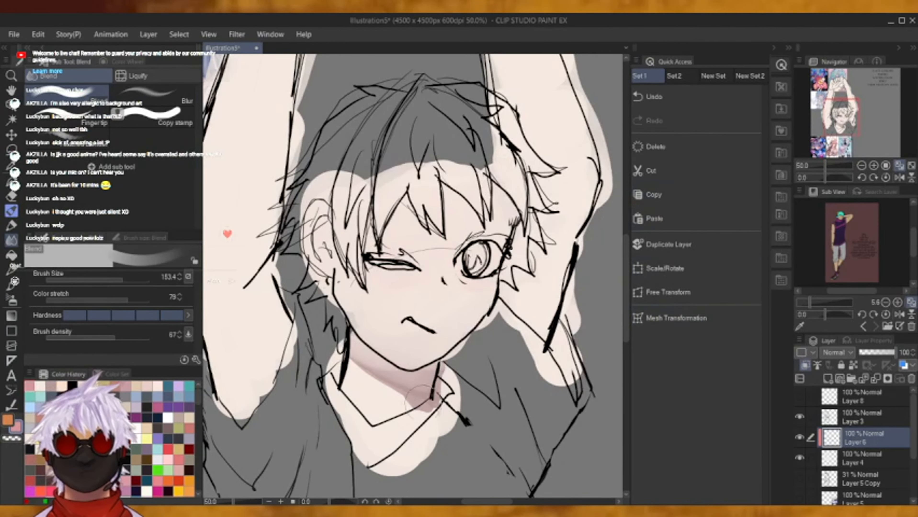
{"action": "mouse_move", "coordinate": [413, 391]}
{"action": "left_mouse_down"}
{"action": "mouse_move", "coordinate": [343, 350]}
{"action": "mouse_move", "coordinate": [424, 407]}
{"action": "mouse_move", "coordinate": [353, 352]}
{"action": "mouse_move", "coordinate": [442, 381]}
{"action": "left_mouse_up"}
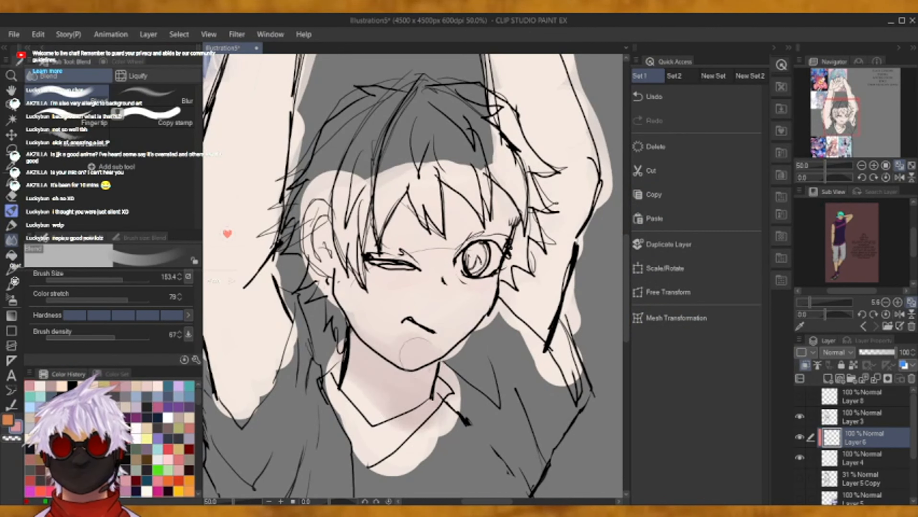
{"action": "left_click", "coordinate": [716, 103]}
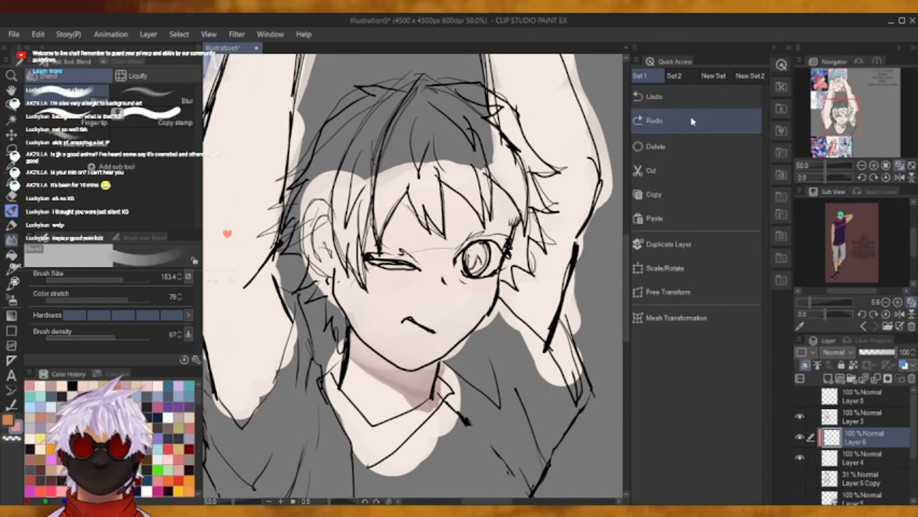
{"action": "mouse_move", "coordinate": [439, 398]}
{"action": "left_mouse_down"}
{"action": "mouse_move", "coordinate": [362, 376]}
{"action": "mouse_move", "coordinate": [457, 414]}
{"action": "left_mouse_up"}
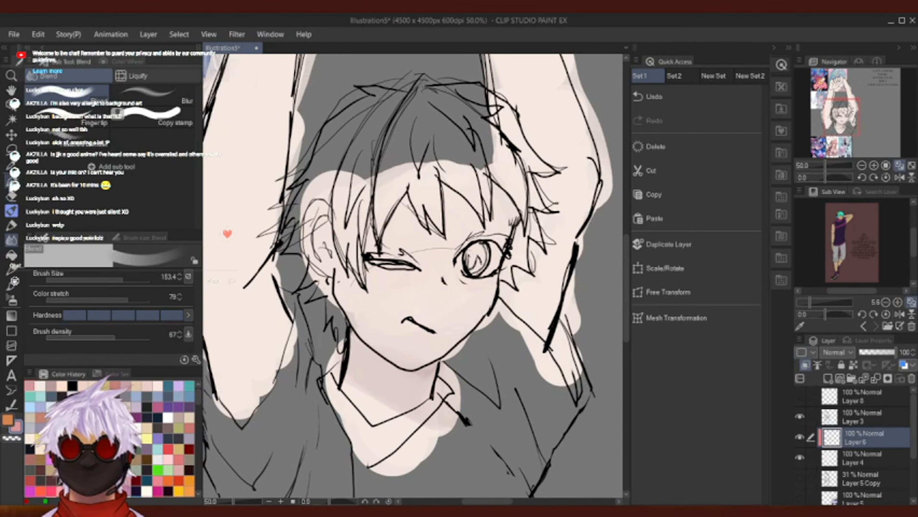
Add a new layer above Layer 6 and set the pen to size 57.6 with grey RGB 200, 197, 194.
{"action": "left_click", "coordinate": [11, 183]}
{"action": "left_click", "coordinate": [828, 379]}
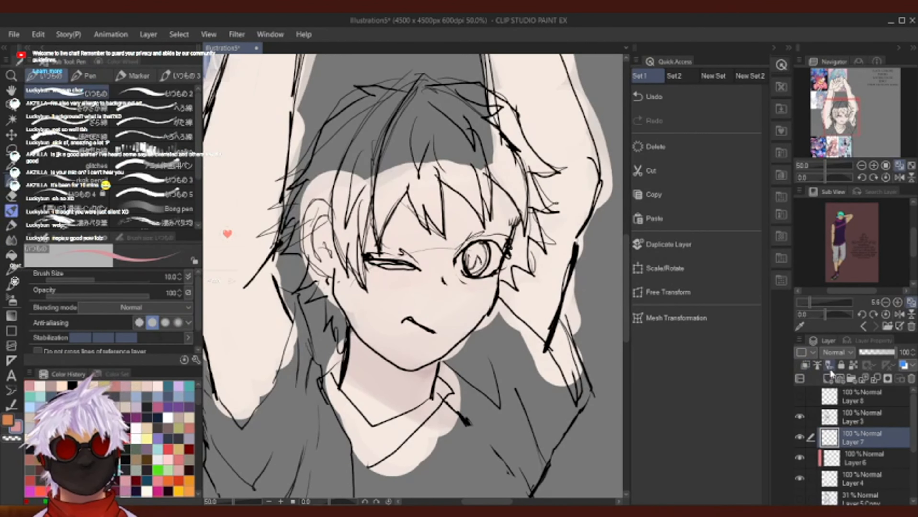
{"action": "left_click", "coordinate": [60, 385]}
{"action": "left_click", "coordinate": [115, 60]}
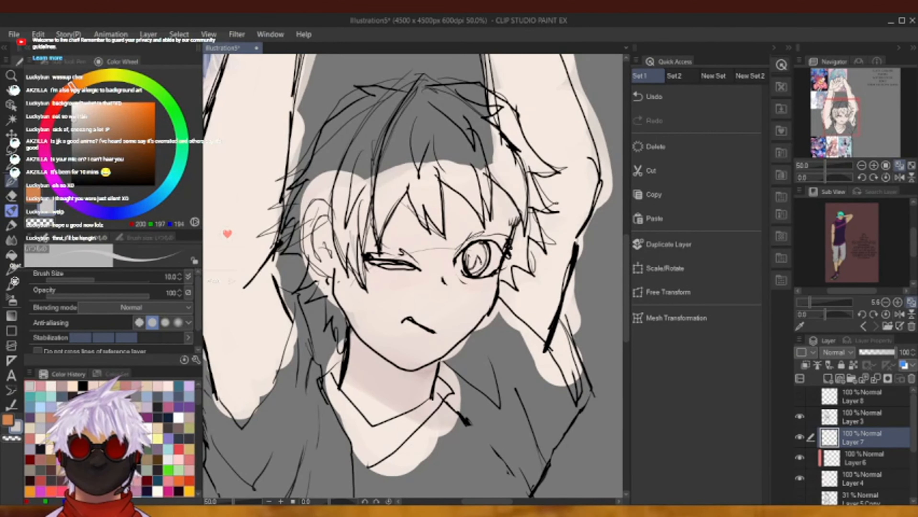
{"action": "left_click_drag", "start_coordinate": [95, 278], "coordinate": [101, 278]}
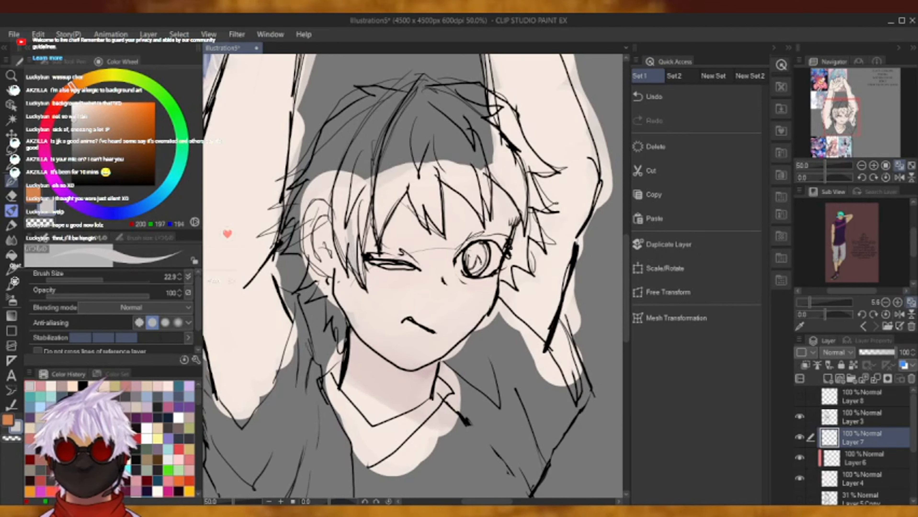
{"action": "left_click", "coordinate": [113, 279]}
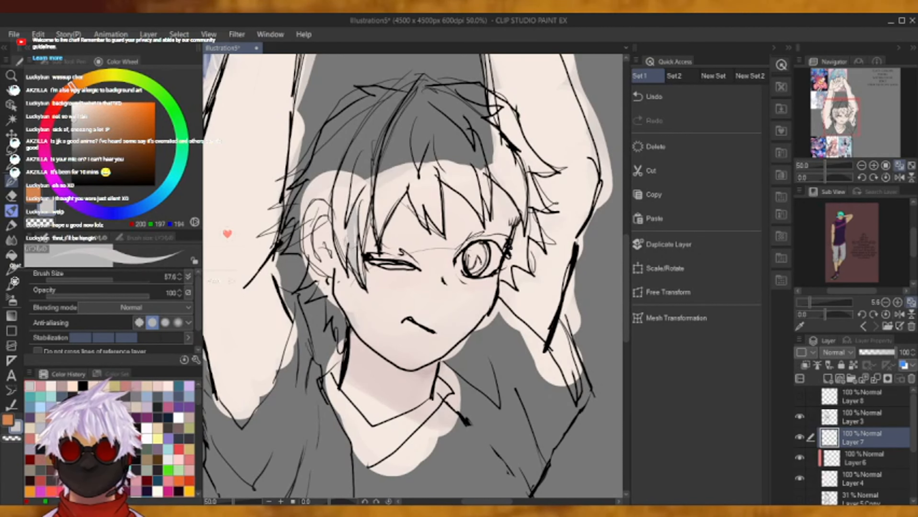
Paint grey base colour on the hair strands around the ear and beside the closed eye, up to the crown.
{"action": "left_click_drag", "start_coordinate": [355, 207], "coordinate": [358, 225]}
{"action": "mouse_move", "coordinate": [346, 259]}
{"action": "left_mouse_down"}
{"action": "mouse_move", "coordinate": [342, 179]}
{"action": "mouse_move", "coordinate": [355, 150]}
{"action": "left_mouse_up"}
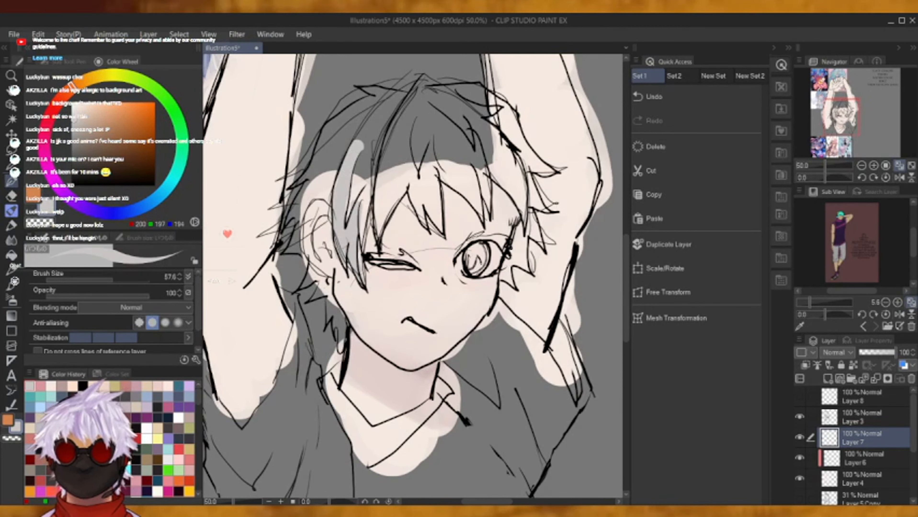
{"action": "mouse_move", "coordinate": [363, 218]}
{"action": "left_mouse_down"}
{"action": "mouse_move", "coordinate": [363, 244]}
{"action": "mouse_move", "coordinate": [367, 161]}
{"action": "mouse_move", "coordinate": [397, 100]}
{"action": "left_mouse_up"}
{"action": "left_click_drag", "start_coordinate": [358, 176], "coordinate": [386, 106]}
{"action": "left_click_drag", "start_coordinate": [345, 157], "coordinate": [391, 97]}
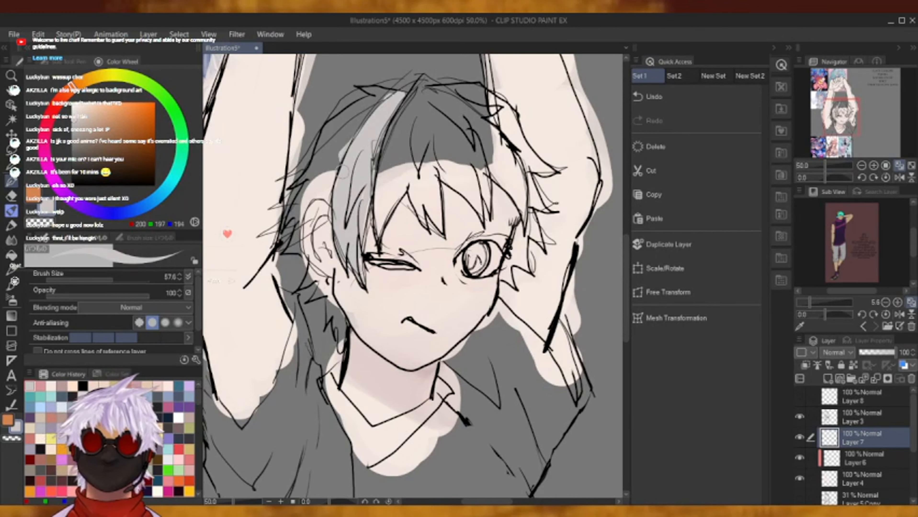
{"action": "mouse_move", "coordinate": [339, 160]}
{"action": "left_mouse_down"}
{"action": "mouse_move", "coordinate": [325, 199]}
{"action": "mouse_move", "coordinate": [311, 190]}
{"action": "mouse_move", "coordinate": [294, 217]}
{"action": "mouse_move", "coordinate": [295, 242]}
{"action": "left_mouse_up"}
{"action": "left_click_drag", "start_coordinate": [845, 440], "coordinate": [848, 413]}
{"action": "left_click", "coordinate": [711, 93]}
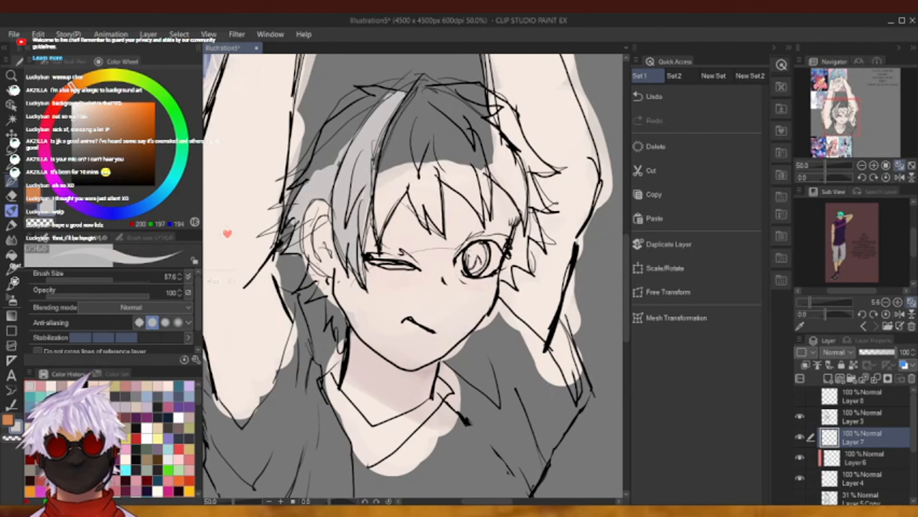
Fill the hair tufts behind the jaw below the ear and beside the open eye with the same grey.
{"action": "mouse_move", "coordinate": [310, 269]}
{"action": "left_mouse_down"}
{"action": "mouse_move", "coordinate": [304, 286]}
{"action": "mouse_move", "coordinate": [330, 292]}
{"action": "mouse_move", "coordinate": [341, 348]}
{"action": "left_mouse_up"}
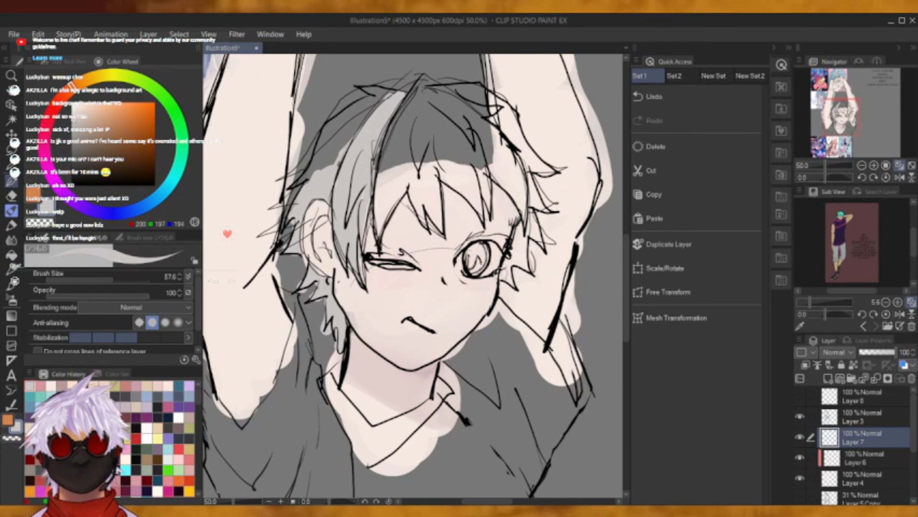
{"action": "left_click_drag", "start_coordinate": [507, 264], "coordinate": [510, 290]}
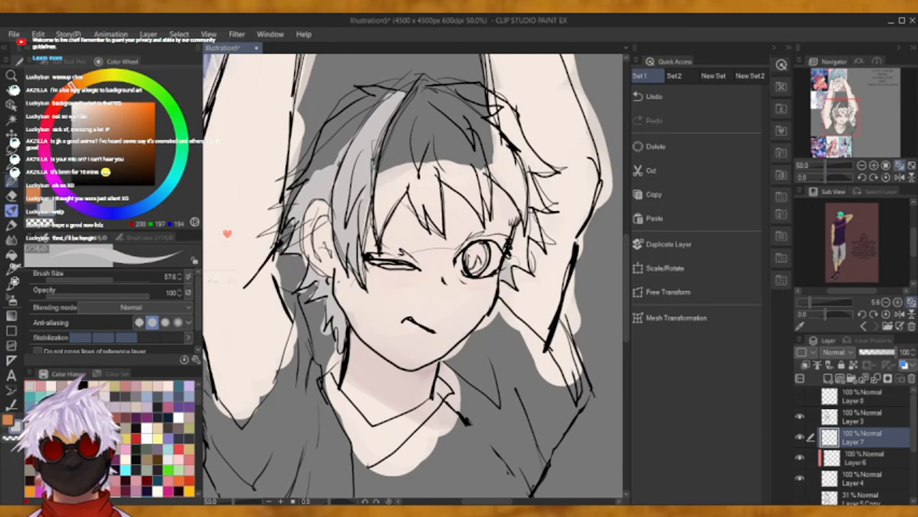
{"action": "left_click_drag", "start_coordinate": [524, 227], "coordinate": [516, 257]}
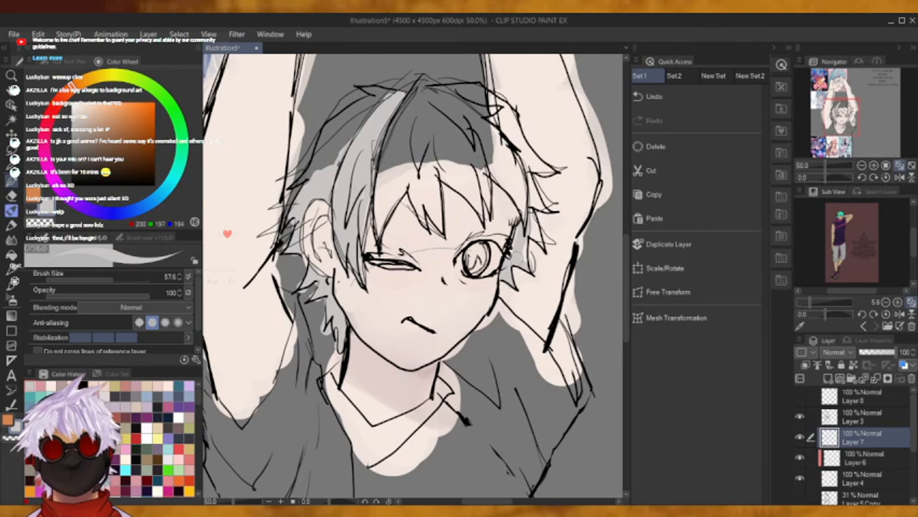
{"action": "left_click_drag", "start_coordinate": [523, 221], "coordinate": [532, 232]}
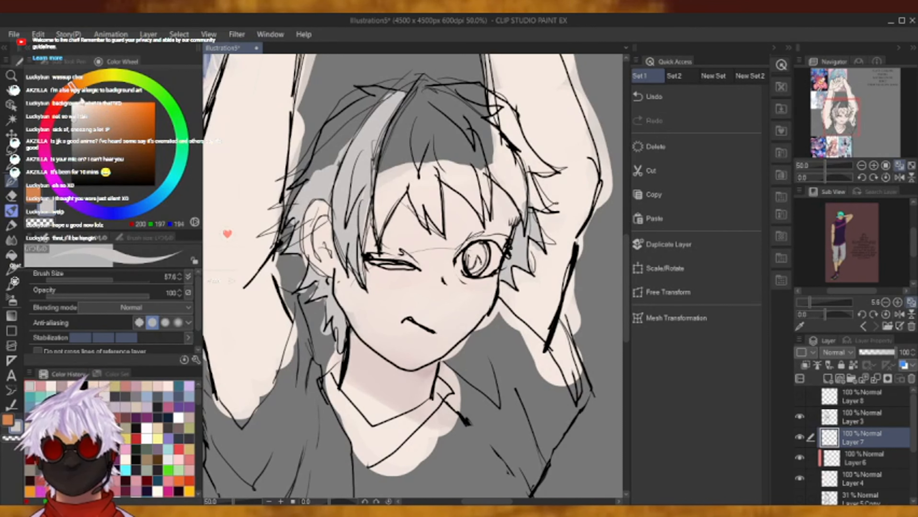
Set the colour to lighter grey RGB 225, 218, 213 and paint the hair from the crown down above the open eye.
{"action": "left_click", "coordinate": [77, 112]}
{"action": "mouse_move", "coordinate": [502, 169]}
{"action": "left_mouse_down"}
{"action": "mouse_move", "coordinate": [515, 188]}
{"action": "mouse_move", "coordinate": [490, 157]}
{"action": "mouse_move", "coordinate": [522, 204]}
{"action": "mouse_move", "coordinate": [491, 128]}
{"action": "mouse_move", "coordinate": [500, 156]}
{"action": "mouse_move", "coordinate": [472, 117]}
{"action": "mouse_move", "coordinate": [506, 163]}
{"action": "mouse_move", "coordinate": [461, 100]}
{"action": "mouse_move", "coordinate": [467, 113]}
{"action": "mouse_move", "coordinate": [436, 96]}
{"action": "left_mouse_up"}
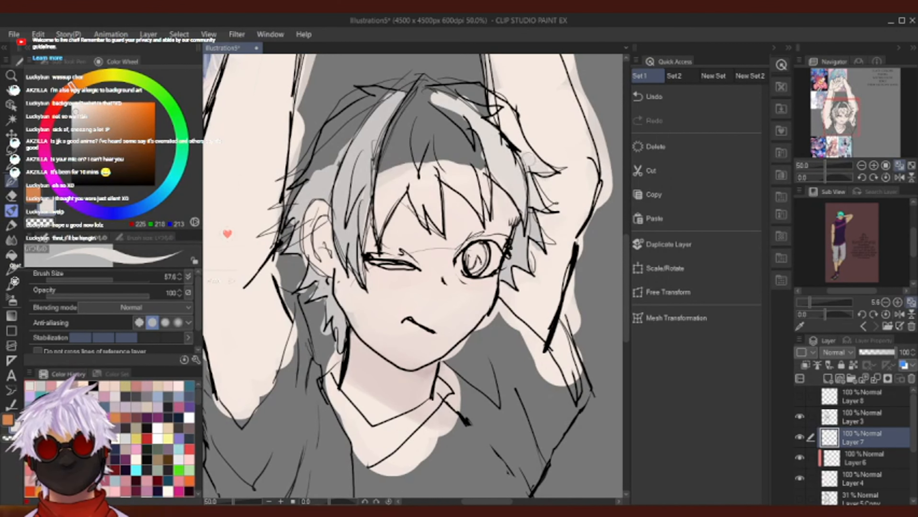
{"action": "left_click_drag", "start_coordinate": [529, 158], "coordinate": [516, 127]}
Set the colour to white RGB 255, 255, 255 and paint the outer hair above the open eye and the strands along the parting.
{"action": "left_click_drag", "start_coordinate": [77, 111], "coordinate": [66, 91]}
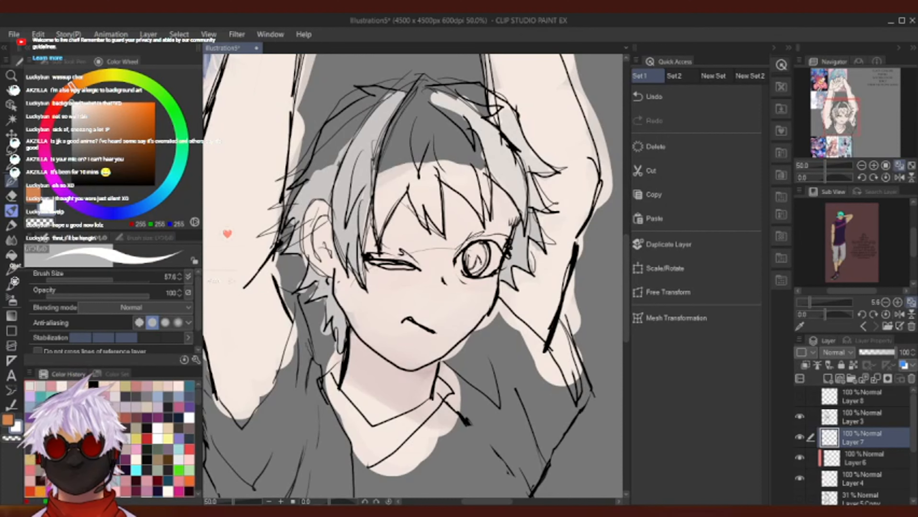
{"action": "mouse_move", "coordinate": [455, 105]}
{"action": "left_mouse_down"}
{"action": "mouse_move", "coordinate": [505, 127]}
{"action": "mouse_move", "coordinate": [448, 89]}
{"action": "mouse_move", "coordinate": [512, 168]}
{"action": "mouse_move", "coordinate": [487, 127]}
{"action": "mouse_move", "coordinate": [521, 202]}
{"action": "left_mouse_up"}
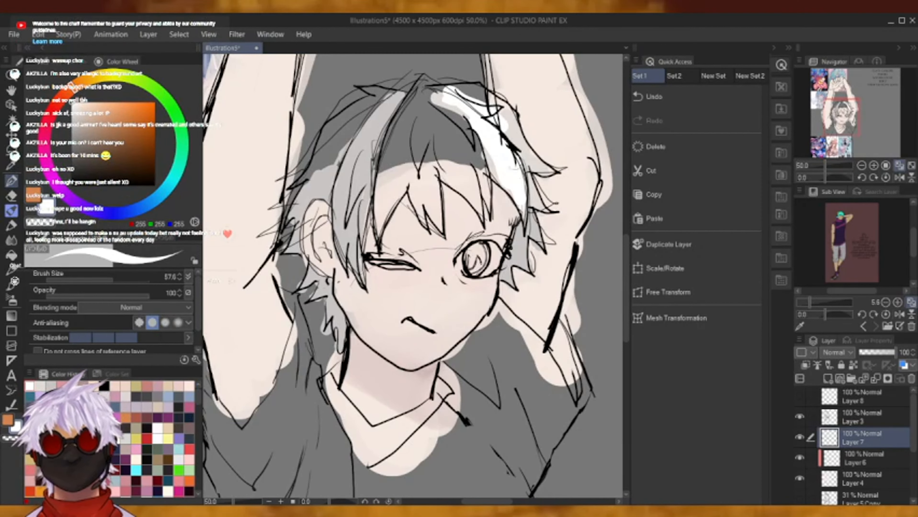
{"action": "mouse_move", "coordinate": [512, 144]}
{"action": "left_mouse_down"}
{"action": "mouse_move", "coordinate": [544, 168]}
{"action": "mouse_move", "coordinate": [507, 112]}
{"action": "mouse_move", "coordinate": [467, 89]}
{"action": "mouse_move", "coordinate": [391, 118]}
{"action": "mouse_move", "coordinate": [379, 181]}
{"action": "left_mouse_up"}
{"action": "mouse_move", "coordinate": [394, 128]}
{"action": "left_mouse_down"}
{"action": "mouse_move", "coordinate": [379, 236]}
{"action": "mouse_move", "coordinate": [416, 117]}
{"action": "left_mouse_up"}
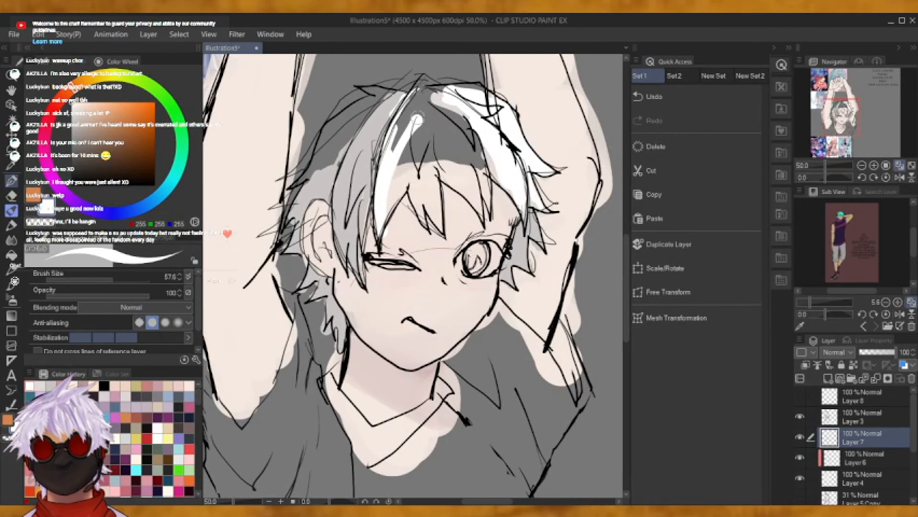
{"action": "left_click_drag", "start_coordinate": [389, 206], "coordinate": [431, 125]}
{"action": "left_click_drag", "start_coordinate": [391, 186], "coordinate": [425, 103]}
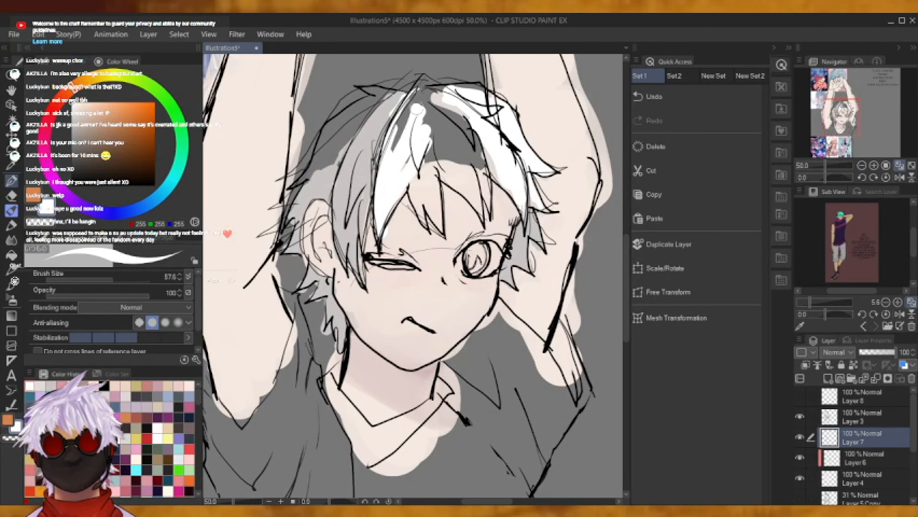
{"action": "left_click_drag", "start_coordinate": [393, 152], "coordinate": [423, 98]}
{"action": "left_click_drag", "start_coordinate": [443, 165], "coordinate": [427, 97]}
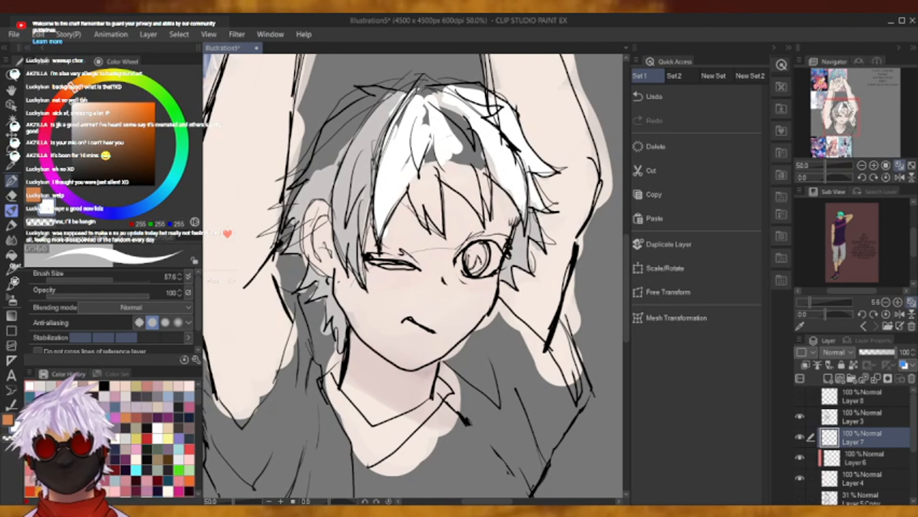
Fill the remaining gaps in the crown and the pointed fringe over the forehead with white.
{"action": "left_click_drag", "start_coordinate": [482, 170], "coordinate": [445, 112]}
{"action": "mouse_move", "coordinate": [472, 140]}
{"action": "left_mouse_down"}
{"action": "mouse_move", "coordinate": [484, 188]}
{"action": "mouse_move", "coordinate": [483, 146]}
{"action": "mouse_move", "coordinate": [455, 112]}
{"action": "left_mouse_up"}
{"action": "mouse_move", "coordinate": [491, 161]}
{"action": "left_mouse_down"}
{"action": "mouse_move", "coordinate": [516, 174]}
{"action": "mouse_move", "coordinate": [526, 203]}
{"action": "left_mouse_up"}
{"action": "mouse_move", "coordinate": [444, 104]}
{"action": "left_mouse_down"}
{"action": "mouse_move", "coordinate": [442, 121]}
{"action": "mouse_move", "coordinate": [425, 125]}
{"action": "mouse_move", "coordinate": [430, 214]}
{"action": "mouse_move", "coordinate": [440, 227]}
{"action": "left_mouse_up"}
{"action": "mouse_move", "coordinate": [436, 168]}
{"action": "left_mouse_down"}
{"action": "mouse_move", "coordinate": [422, 219]}
{"action": "mouse_move", "coordinate": [414, 188]}
{"action": "mouse_move", "coordinate": [426, 217]}
{"action": "mouse_move", "coordinate": [452, 182]}
{"action": "mouse_move", "coordinate": [478, 198]}
{"action": "mouse_move", "coordinate": [460, 160]}
{"action": "mouse_move", "coordinate": [442, 163]}
{"action": "left_mouse_up"}
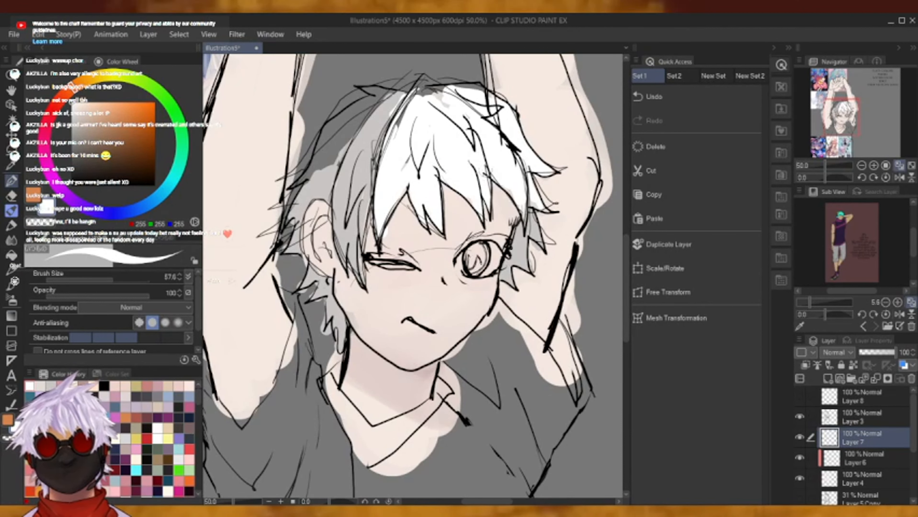
Restore grey RGB 200, 197, 194, fill the bare hair above the ear and shade strands within the white hair.
{"action": "left_click", "coordinate": [51, 385]}
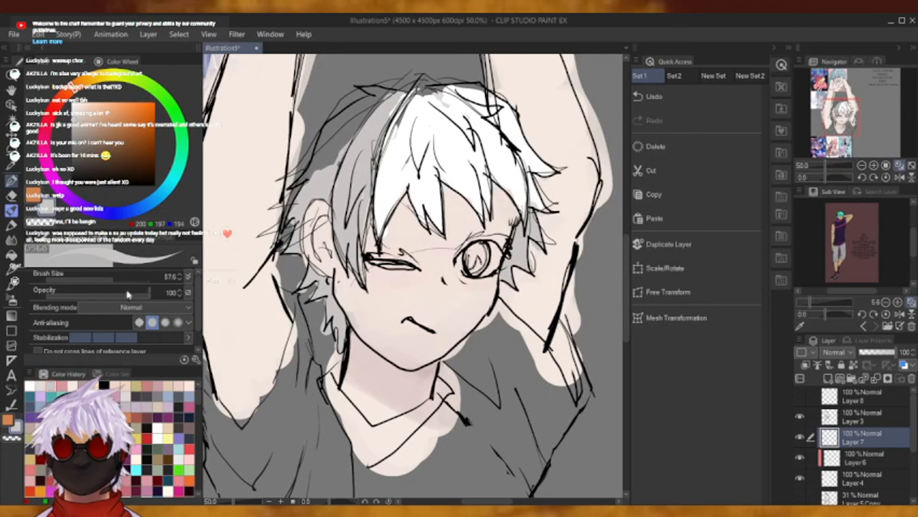
{"action": "mouse_move", "coordinate": [358, 127]}
{"action": "left_mouse_down"}
{"action": "mouse_move", "coordinate": [293, 182]}
{"action": "mouse_move", "coordinate": [348, 112]}
{"action": "mouse_move", "coordinate": [382, 92]}
{"action": "mouse_move", "coordinate": [389, 122]}
{"action": "left_mouse_up"}
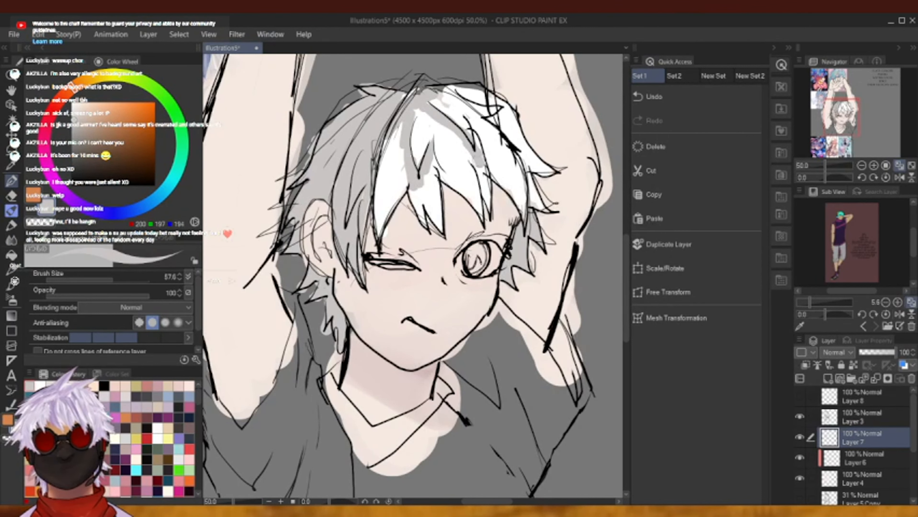
{"action": "left_click_drag", "start_coordinate": [484, 155], "coordinate": [515, 228]}
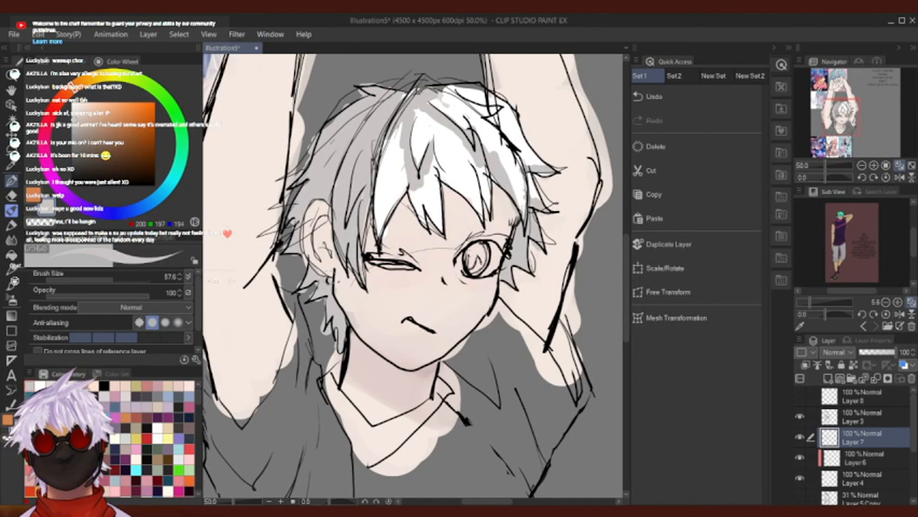
Try shading the grey hair around the ear and the tufts behind the jaw in darker RGB 154, 146, 144.
{"action": "left_click", "coordinate": [76, 135]}
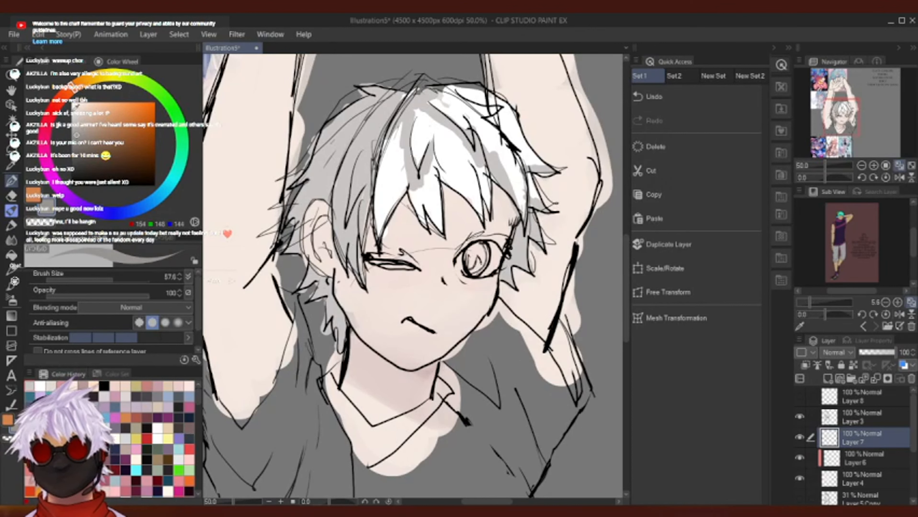
{"action": "left_click_drag", "start_coordinate": [69, 93], "coordinate": [59, 96]}
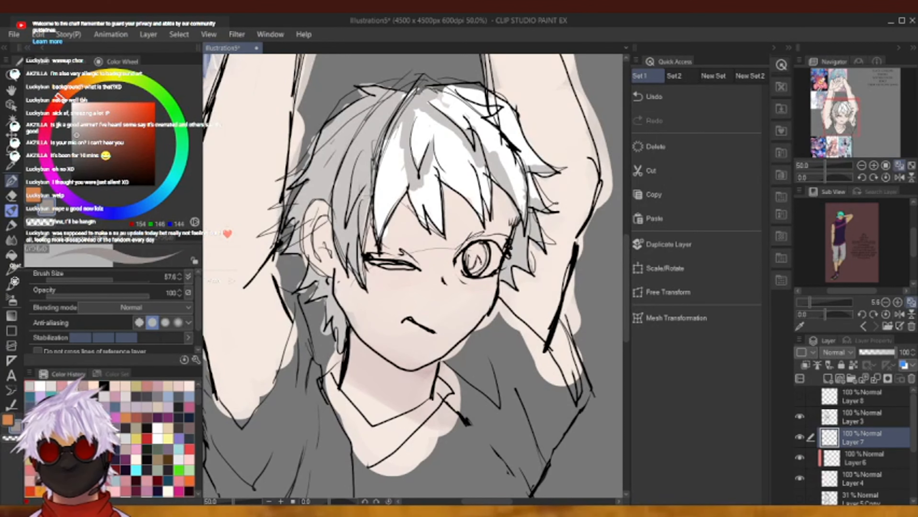
{"action": "mouse_move", "coordinate": [371, 186]}
{"action": "left_mouse_down"}
{"action": "mouse_move", "coordinate": [350, 222]}
{"action": "mouse_move", "coordinate": [356, 236]}
{"action": "mouse_move", "coordinate": [348, 220]}
{"action": "left_mouse_up"}
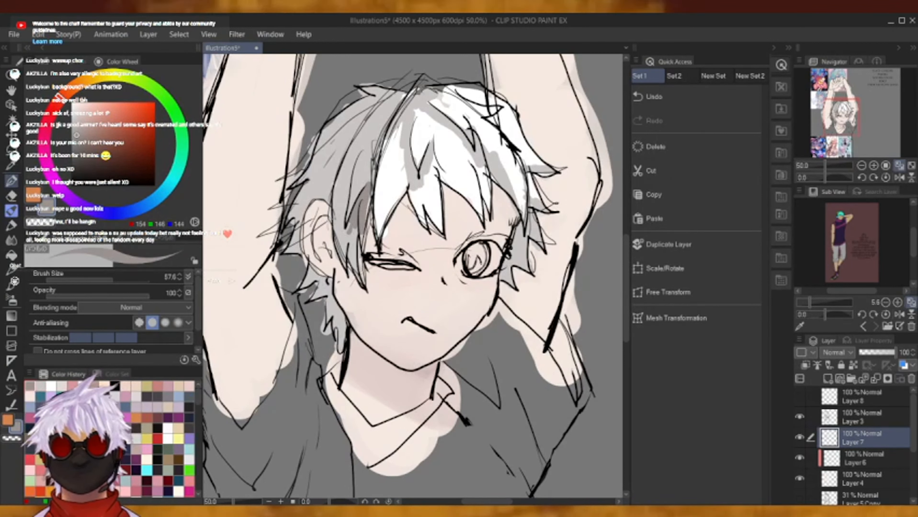
{"action": "mouse_move", "coordinate": [347, 182]}
{"action": "left_mouse_down"}
{"action": "mouse_move", "coordinate": [331, 227]}
{"action": "mouse_move", "coordinate": [333, 203]}
{"action": "left_mouse_up"}
{"action": "mouse_move", "coordinate": [337, 191]}
{"action": "left_mouse_down"}
{"action": "mouse_move", "coordinate": [328, 211]}
{"action": "mouse_move", "coordinate": [339, 226]}
{"action": "mouse_move", "coordinate": [339, 209]}
{"action": "left_mouse_up"}
{"action": "mouse_move", "coordinate": [323, 273]}
{"action": "left_mouse_down"}
{"action": "mouse_move", "coordinate": [332, 304]}
{"action": "mouse_move", "coordinate": [322, 309]}
{"action": "mouse_move", "coordinate": [345, 348]}
{"action": "left_mouse_up"}
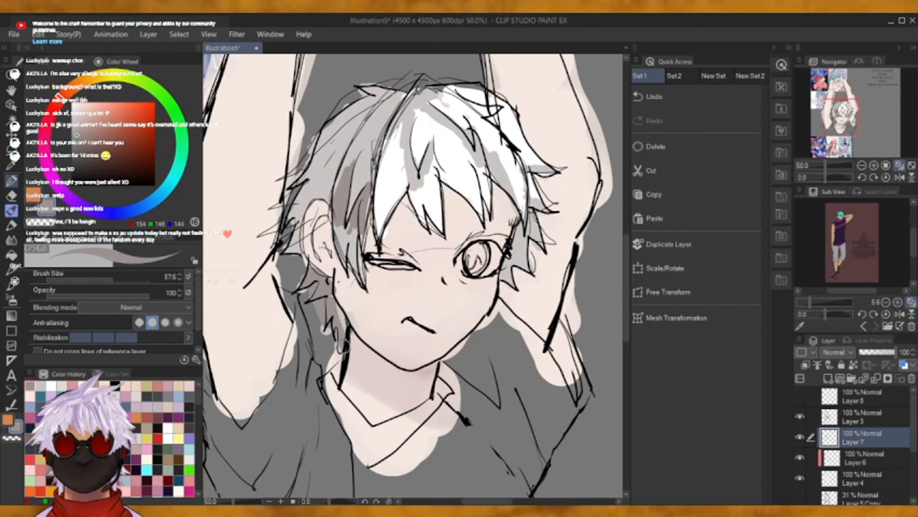
Undo the darker shading strokes on the hair around the ear and behind the jaw.
{"action": "left_click", "coordinate": [712, 104]}
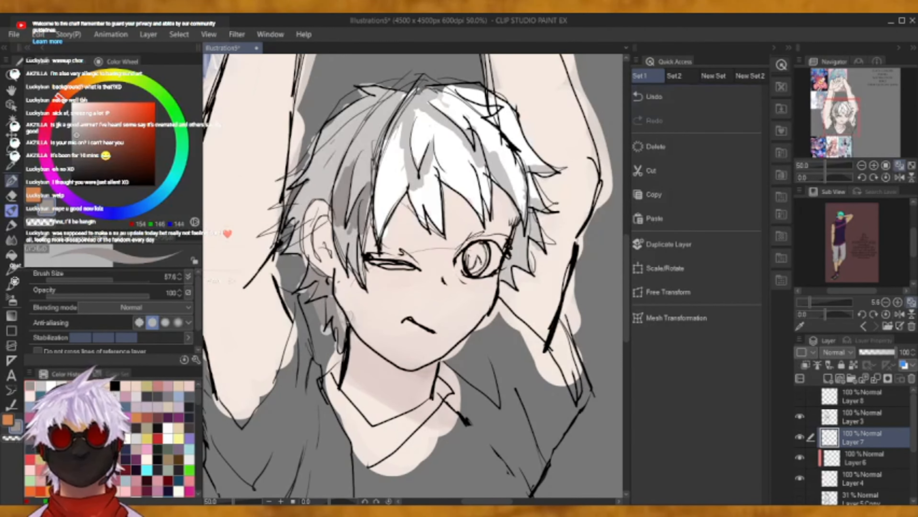
{"action": "left_click", "coordinate": [687, 97]}
{"action": "left_click", "coordinate": [687, 96]}
{"action": "left_click", "coordinate": [687, 95]}
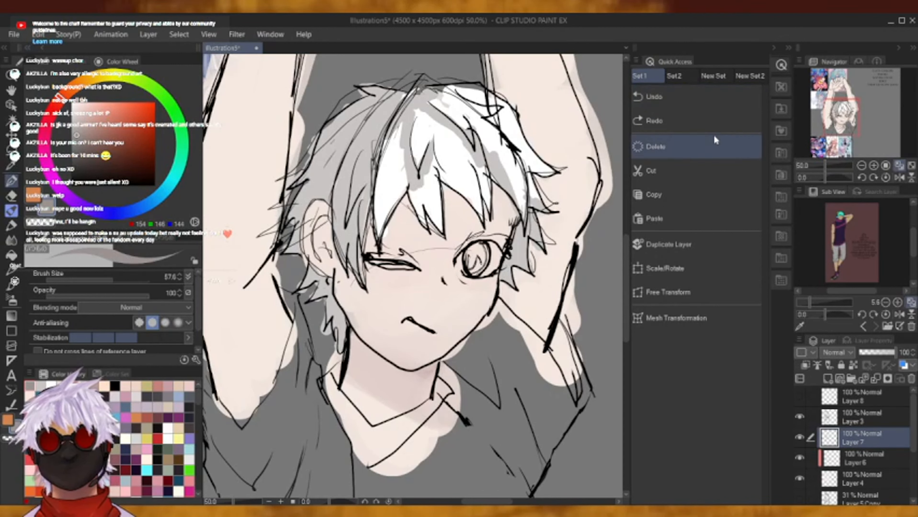
Add a new layer clipped to Layer 7 and shade the hair tufts beside the open eye in RGB 154, 146, 144.
{"action": "key", "text": "ctrl+shift+n"}
{"action": "left_click", "coordinate": [805, 366]}
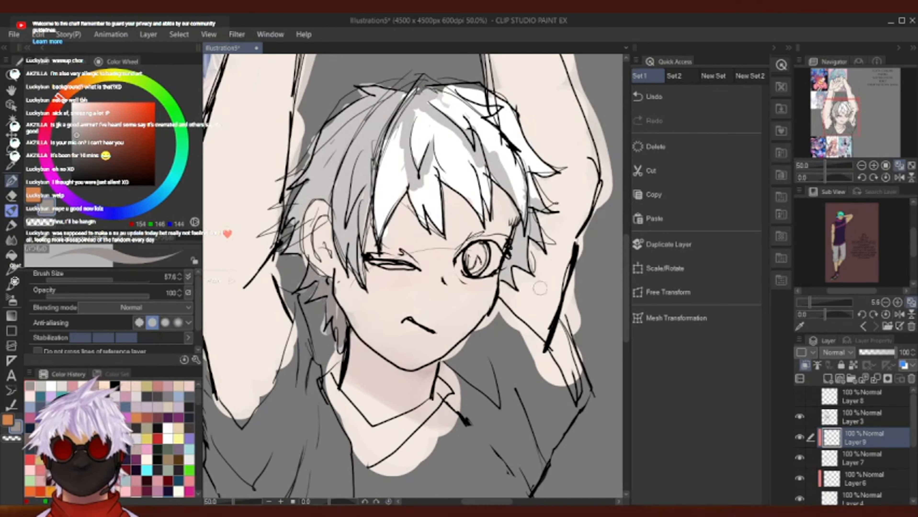
{"action": "mouse_move", "coordinate": [503, 277]}
{"action": "left_mouse_down"}
{"action": "mouse_move", "coordinate": [519, 230]}
{"action": "mouse_move", "coordinate": [538, 249]}
{"action": "left_mouse_up"}
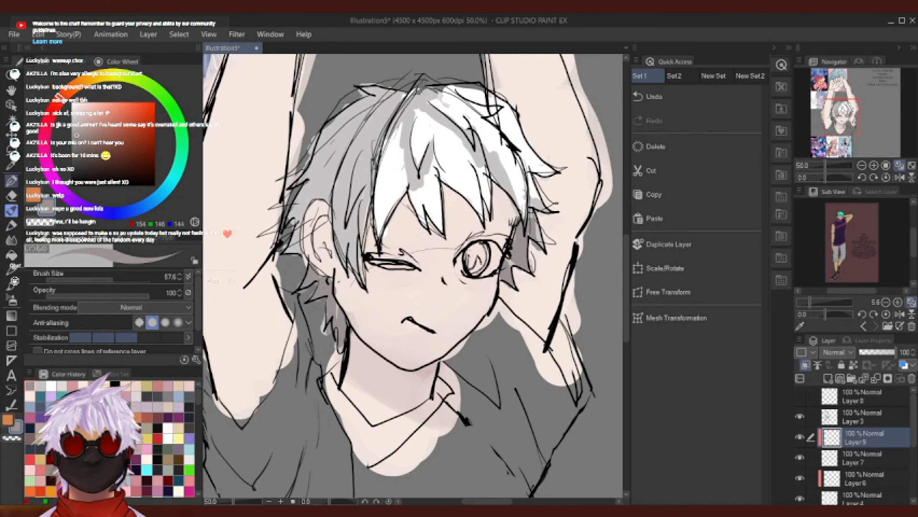
Shade the grey hair strands from the crown down to the ear in RGB 154, 146, 144.
{"action": "mouse_move", "coordinate": [347, 220]}
{"action": "left_mouse_down"}
{"action": "mouse_move", "coordinate": [370, 183]}
{"action": "mouse_move", "coordinate": [359, 230]}
{"action": "left_mouse_up"}
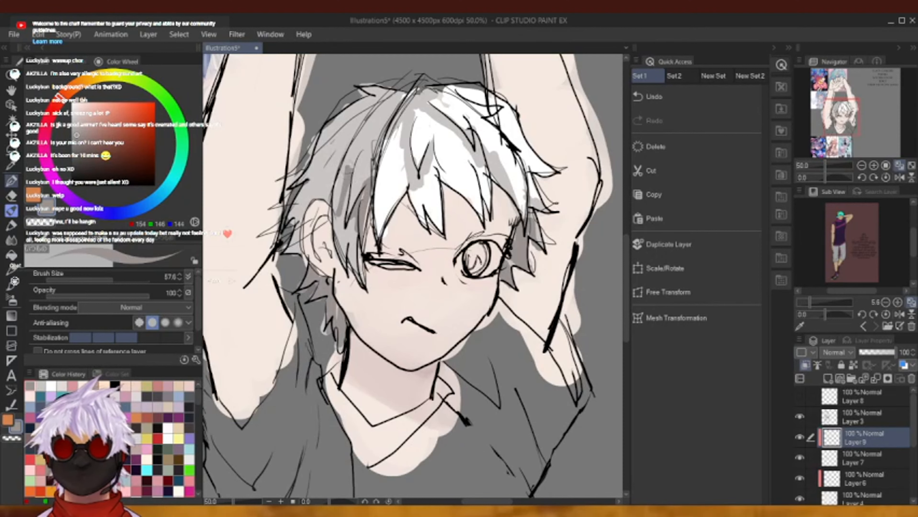
{"action": "mouse_move", "coordinate": [353, 167]}
{"action": "left_mouse_down"}
{"action": "mouse_move", "coordinate": [341, 210]}
{"action": "mouse_move", "coordinate": [362, 285]}
{"action": "left_mouse_up"}
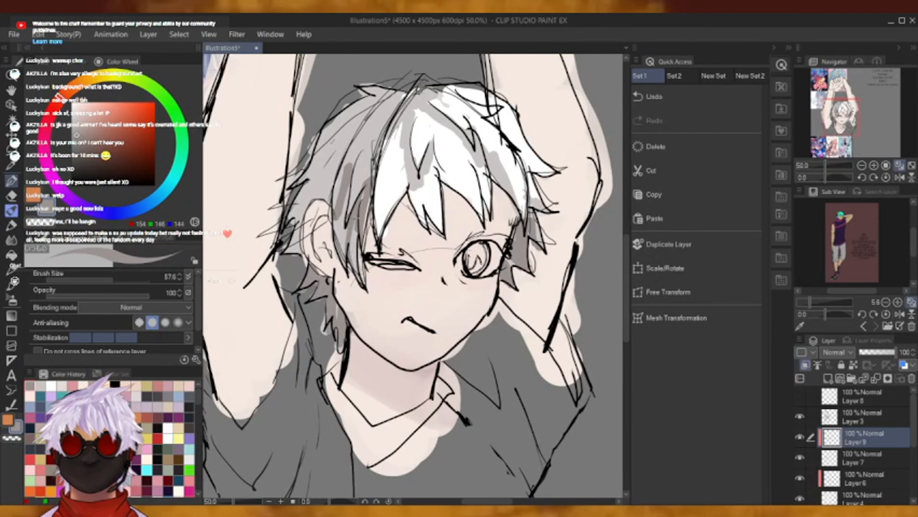
{"action": "mouse_move", "coordinate": [353, 145]}
{"action": "left_mouse_down"}
{"action": "mouse_move", "coordinate": [335, 205]}
{"action": "mouse_move", "coordinate": [353, 166]}
{"action": "left_mouse_up"}
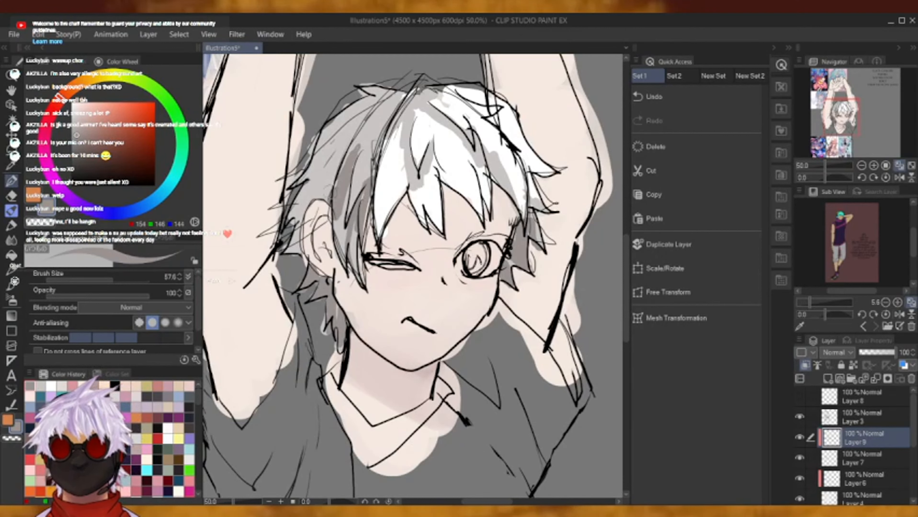
{"action": "left_click_drag", "start_coordinate": [376, 101], "coordinate": [325, 193]}
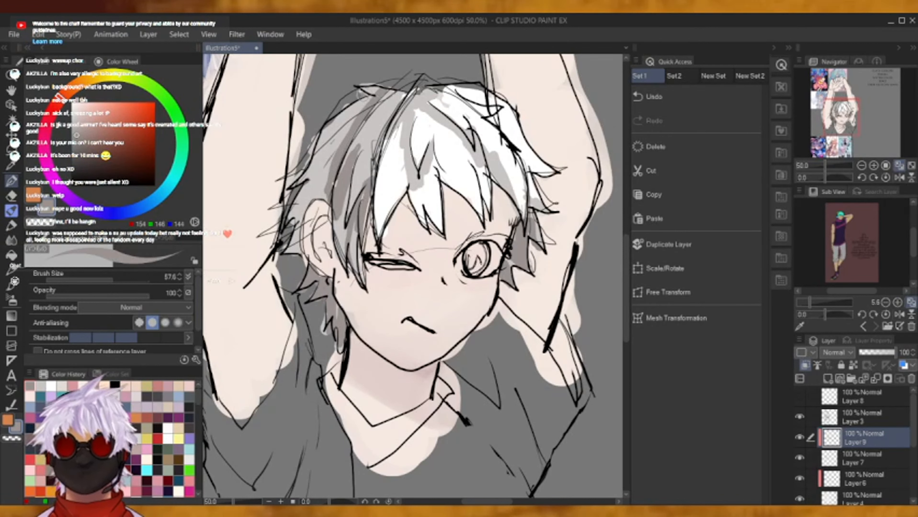
{"action": "left_click_drag", "start_coordinate": [385, 91], "coordinate": [312, 151]}
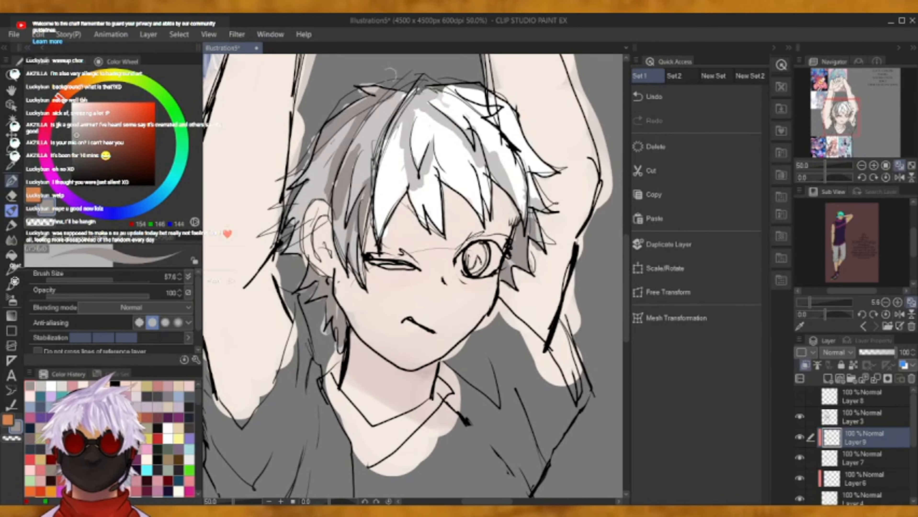
{"action": "left_click_drag", "start_coordinate": [327, 160], "coordinate": [281, 227]}
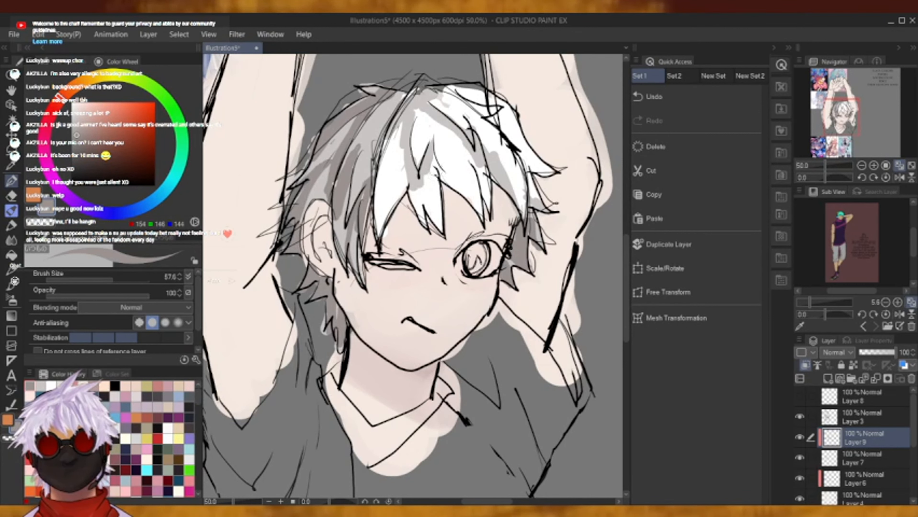
Shade the central points of the white fringe in the darker grey and undo the last stroke.
{"action": "left_click_drag", "start_coordinate": [460, 163], "coordinate": [439, 194]}
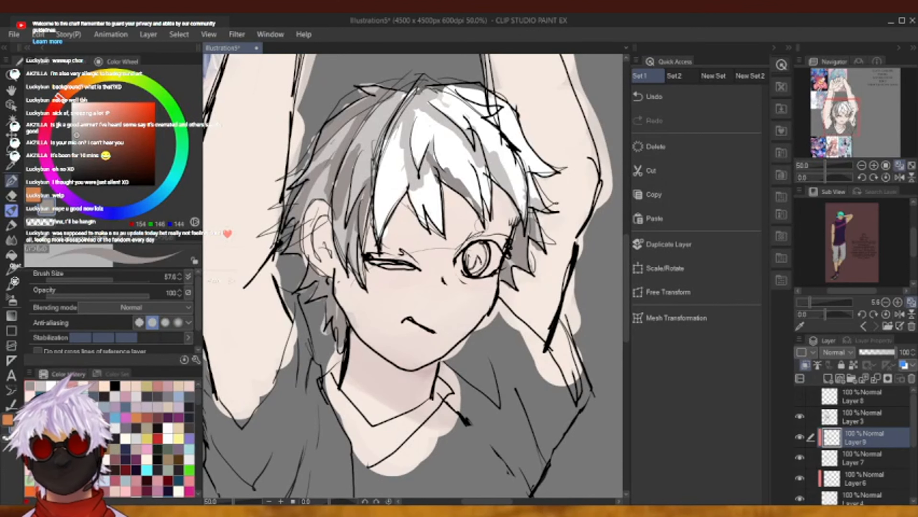
{"action": "left_click_drag", "start_coordinate": [422, 188], "coordinate": [445, 236]}
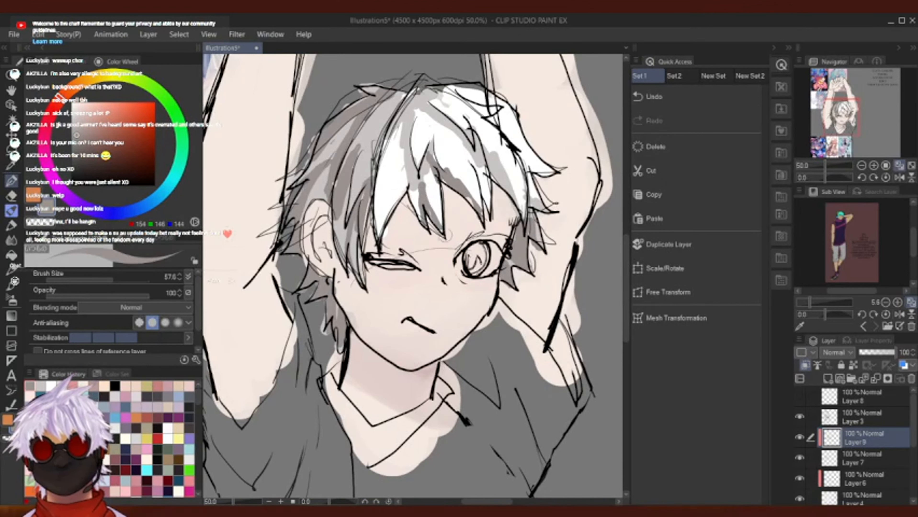
{"action": "left_click", "coordinate": [687, 98]}
Shade the fringe points, the hair edge above the open eye and the white crown in grey RGB 200, 197, 194.
{"action": "left_click", "coordinate": [41, 385]}
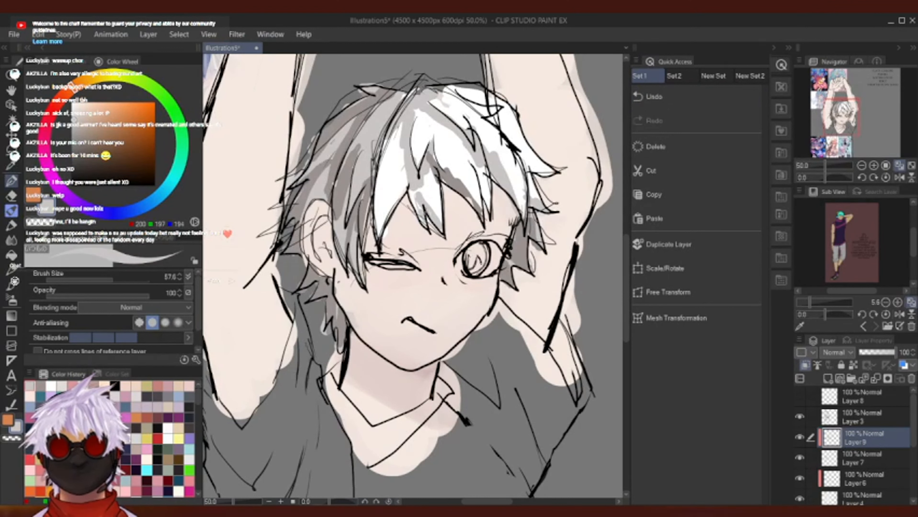
{"action": "left_click_drag", "start_coordinate": [378, 237], "coordinate": [405, 182]}
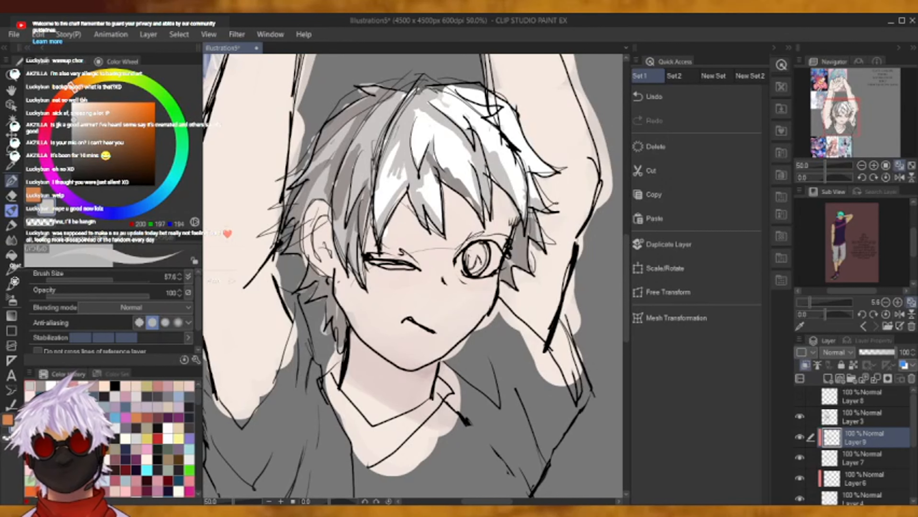
{"action": "left_click_drag", "start_coordinate": [510, 146], "coordinate": [532, 177]}
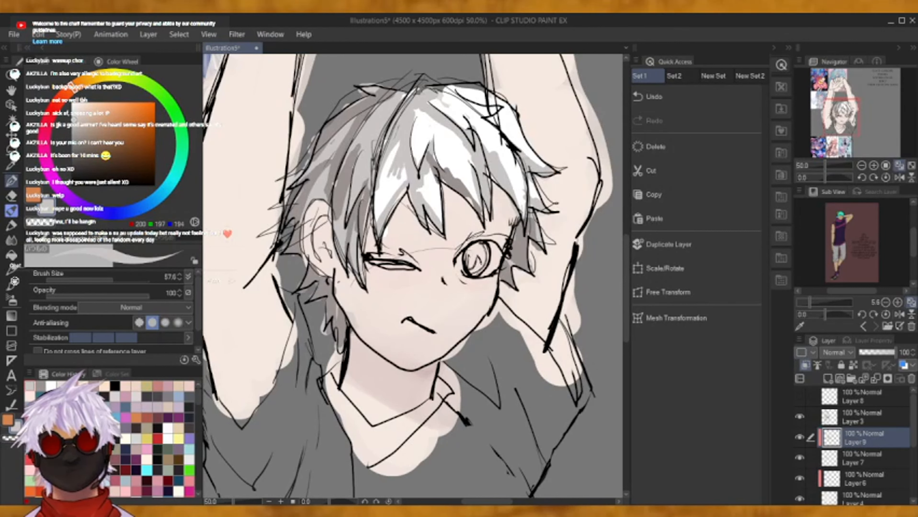
{"action": "left_click_drag", "start_coordinate": [509, 134], "coordinate": [449, 92]}
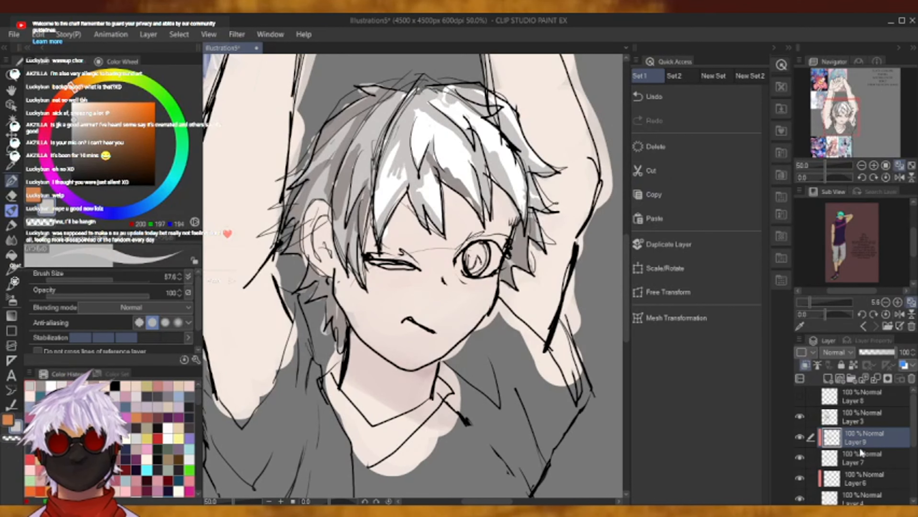
Merge the clipped hair shading into Layer 7 and the clipped Layer 6 into Layer 4.
{"action": "left_click", "coordinate": [876, 377]}
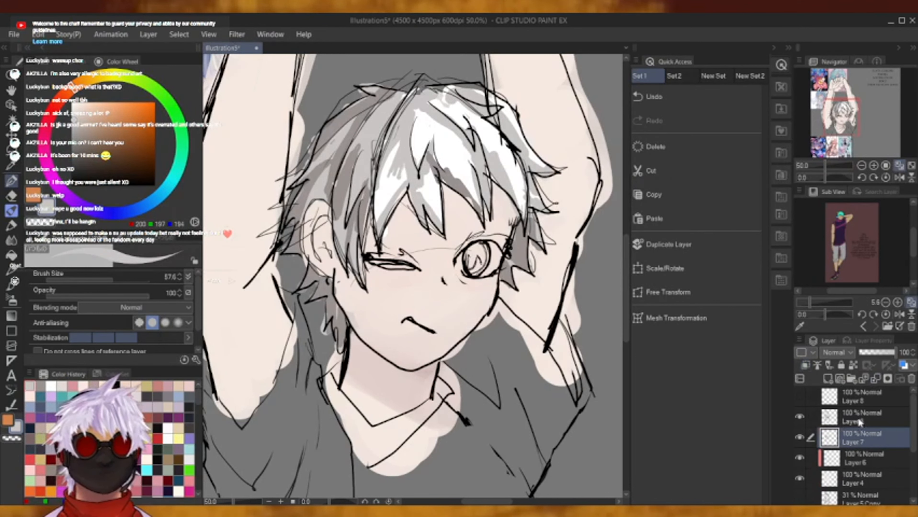
{"action": "left_click", "coordinate": [876, 378]}
{"action": "left_click", "coordinate": [691, 98]}
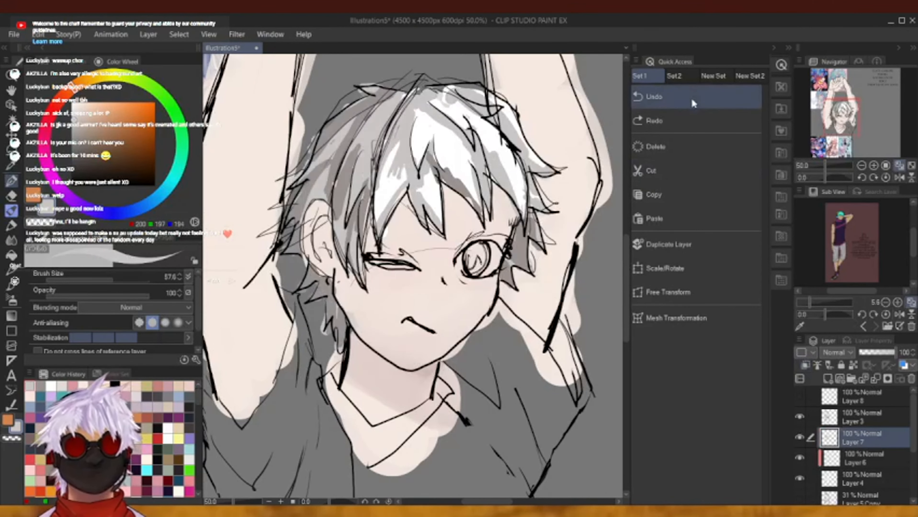
{"action": "left_click", "coordinate": [856, 455]}
{"action": "left_click", "coordinate": [876, 377]}
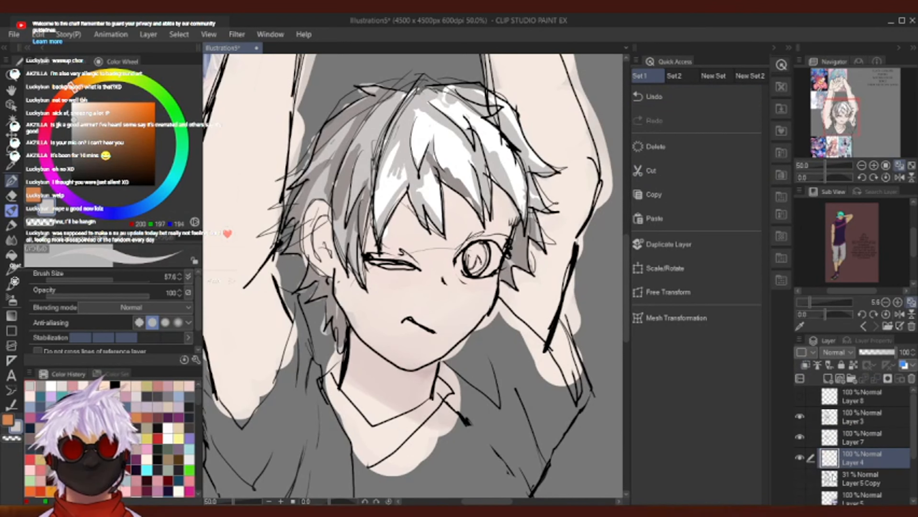
Paint the shirt's shoulder edge beside the neck in dark RGB 66, 65, 75 on a new layer placed above Layer 4.
{"action": "left_click", "coordinate": [838, 380]}
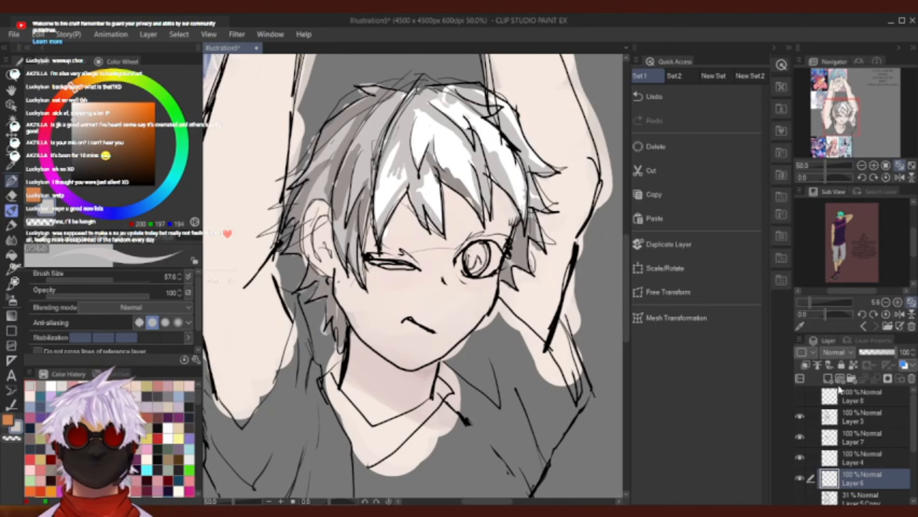
{"action": "left_click", "coordinate": [861, 165]}
{"action": "mouse_move", "coordinate": [860, 112]}
{"action": "left_mouse_down"}
{"action": "mouse_move", "coordinate": [850, 79]}
{"action": "mouse_move", "coordinate": [859, 115]}
{"action": "left_mouse_up"}
{"action": "left_click_drag", "start_coordinate": [90, 148], "coordinate": [83, 161]}
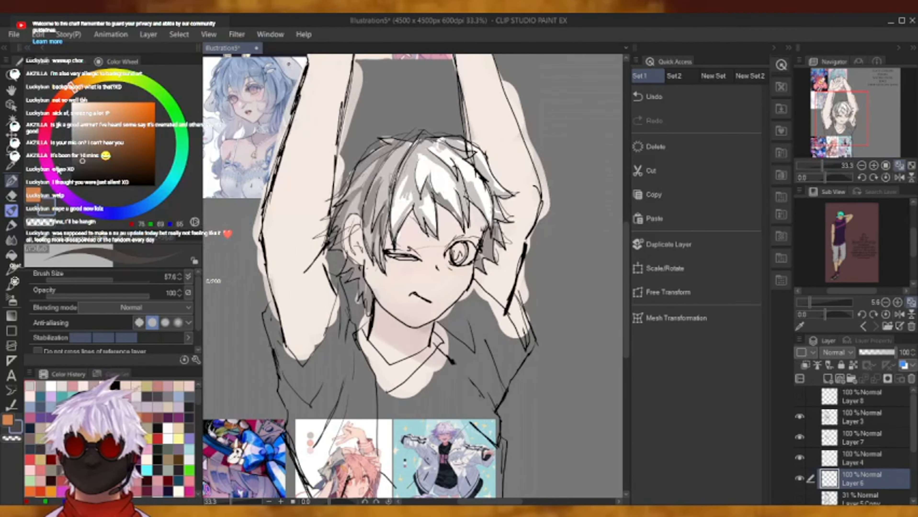
{"action": "left_click", "coordinate": [107, 212]}
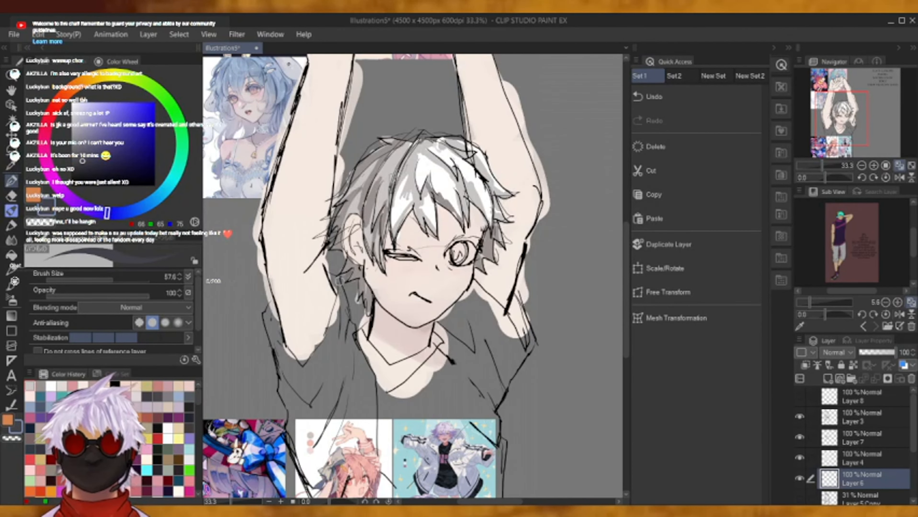
{"action": "mouse_move", "coordinate": [330, 271]}
{"action": "left_mouse_down"}
{"action": "mouse_move", "coordinate": [349, 336]}
{"action": "mouse_move", "coordinate": [354, 328]}
{"action": "mouse_move", "coordinate": [367, 352]}
{"action": "left_mouse_up"}
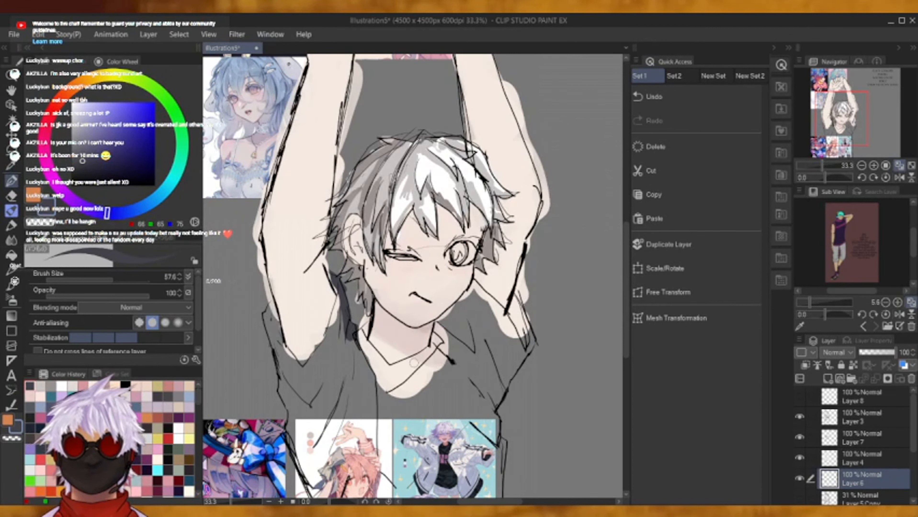
{"action": "left_click_drag", "start_coordinate": [840, 478], "coordinate": [839, 448]}
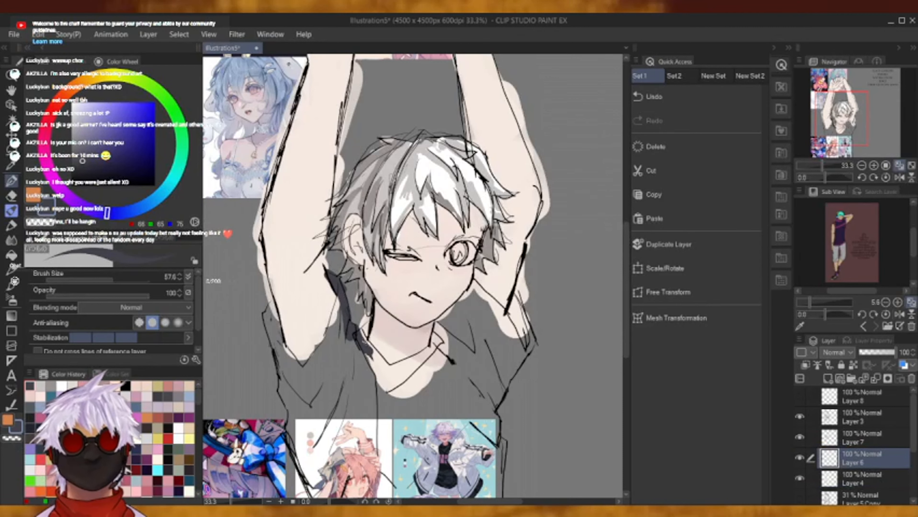
Paint the collar band and the sleeve opening on the ear side in the dark shirt colour.
{"action": "mouse_move", "coordinate": [369, 321]}
{"action": "left_mouse_down"}
{"action": "mouse_move", "coordinate": [362, 335]}
{"action": "mouse_move", "coordinate": [386, 379]}
{"action": "left_mouse_up"}
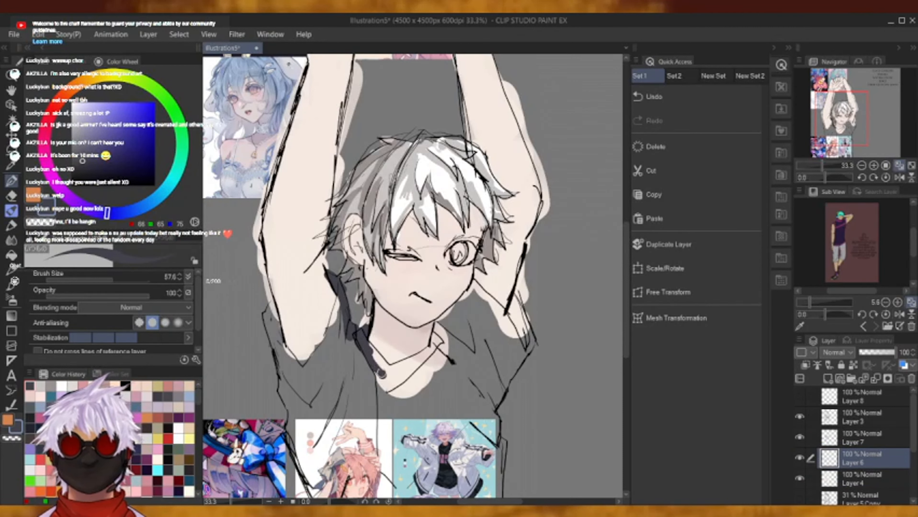
{"action": "left_click_drag", "start_coordinate": [370, 344], "coordinate": [391, 379]}
{"action": "left_click_drag", "start_coordinate": [343, 298], "coordinate": [312, 362]}
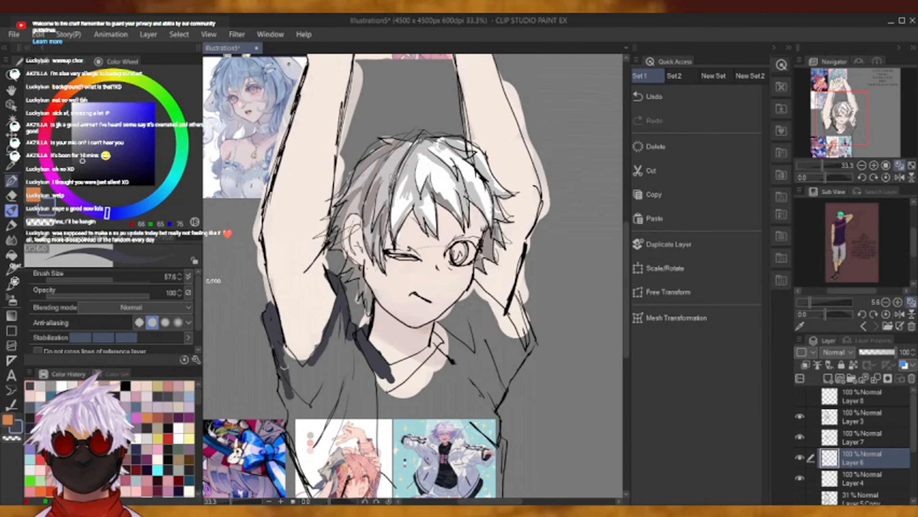
{"action": "left_click_drag", "start_coordinate": [277, 343], "coordinate": [302, 374]}
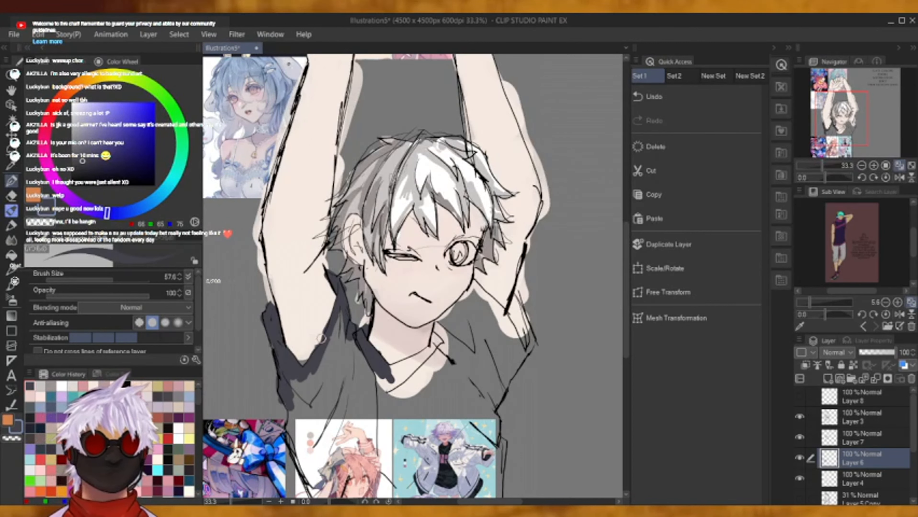
Paint the opposite shoulder and sleeve dark, and continue the collar band around the neckline.
{"action": "left_click_drag", "start_coordinate": [470, 279], "coordinate": [493, 308]}
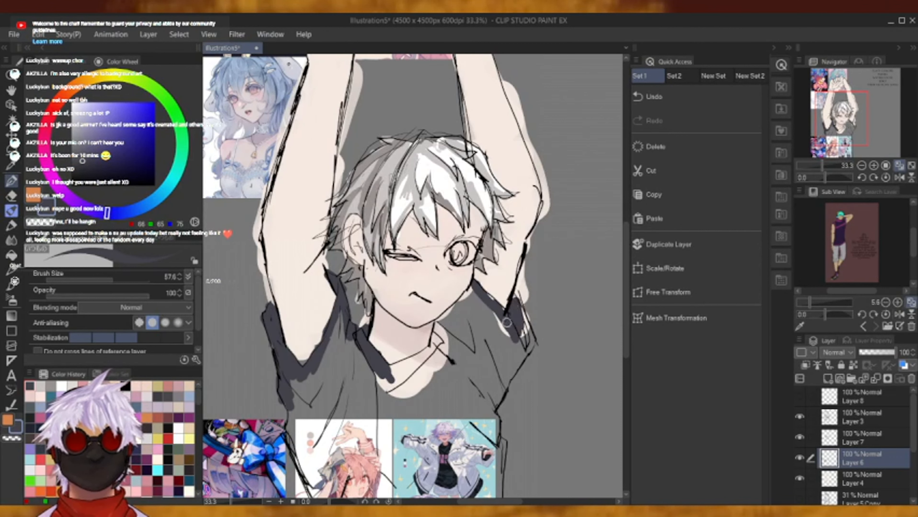
{"action": "mouse_move", "coordinate": [515, 300]}
{"action": "left_mouse_down"}
{"action": "mouse_move", "coordinate": [530, 345]}
{"action": "mouse_move", "coordinate": [507, 368]}
{"action": "left_mouse_up"}
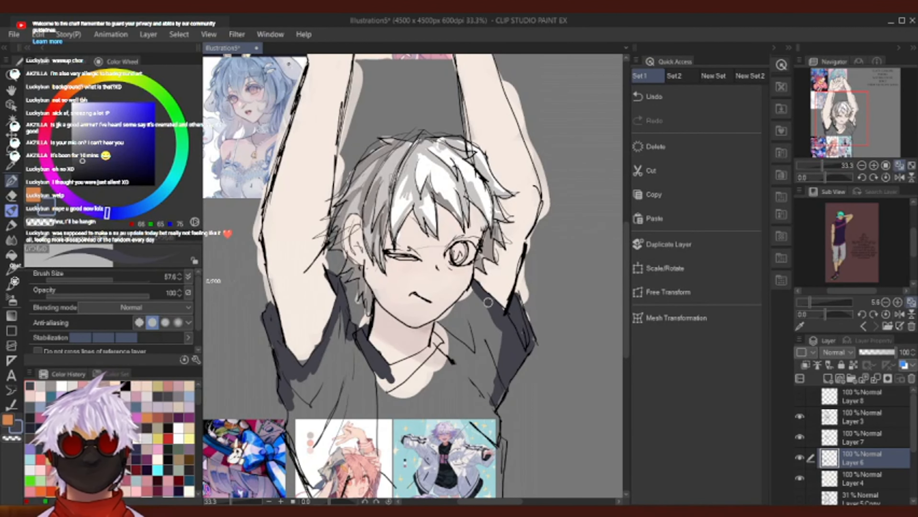
{"action": "scroll", "coordinate": [412, 275], "scroll_direction": "down", "scroll_amount": 3}
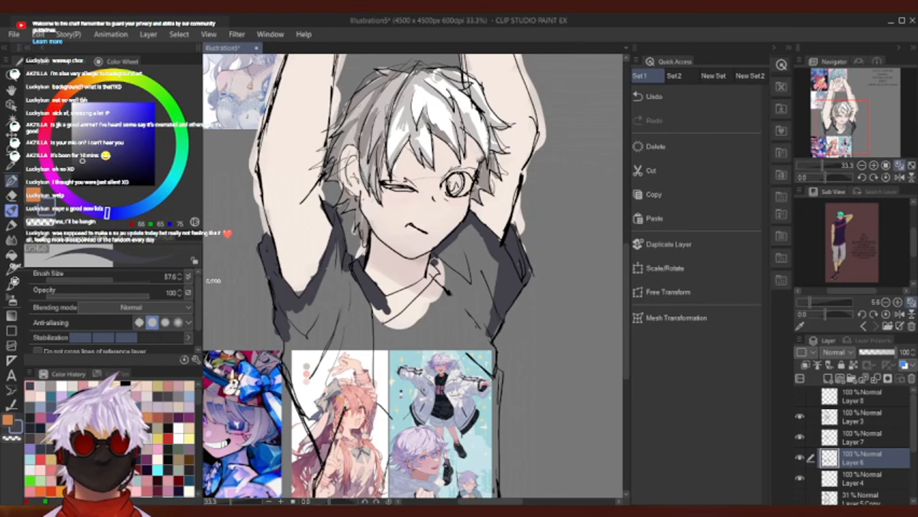
{"action": "left_click_drag", "start_coordinate": [437, 263], "coordinate": [394, 298]}
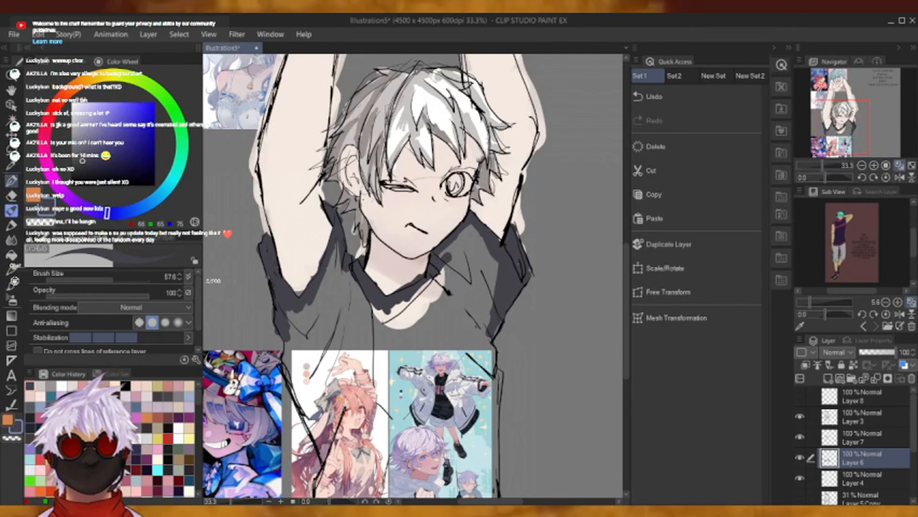
Try filling the remaining collar area with the dark shirt colour using the Fill tool, and undo the fill.
{"action": "left_click", "coordinate": [13, 255]}
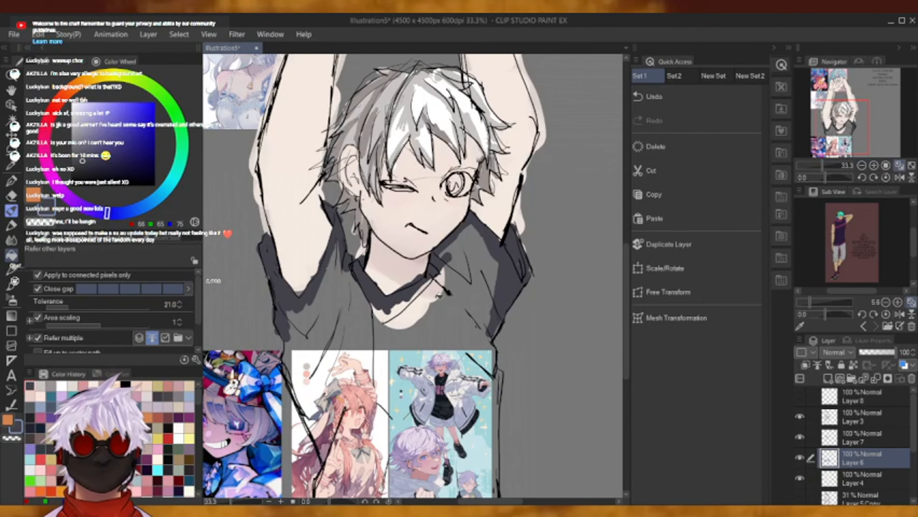
{"action": "left_click", "coordinate": [430, 294]}
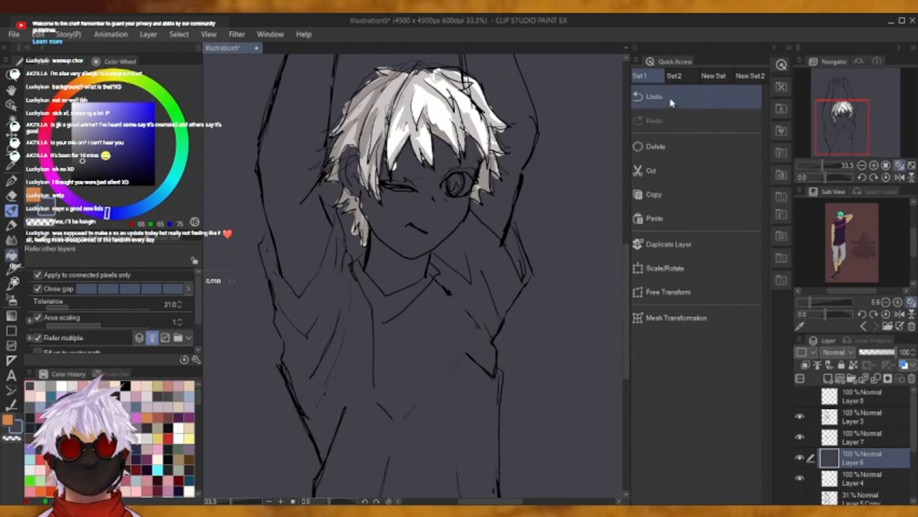
{"action": "left_click", "coordinate": [669, 97]}
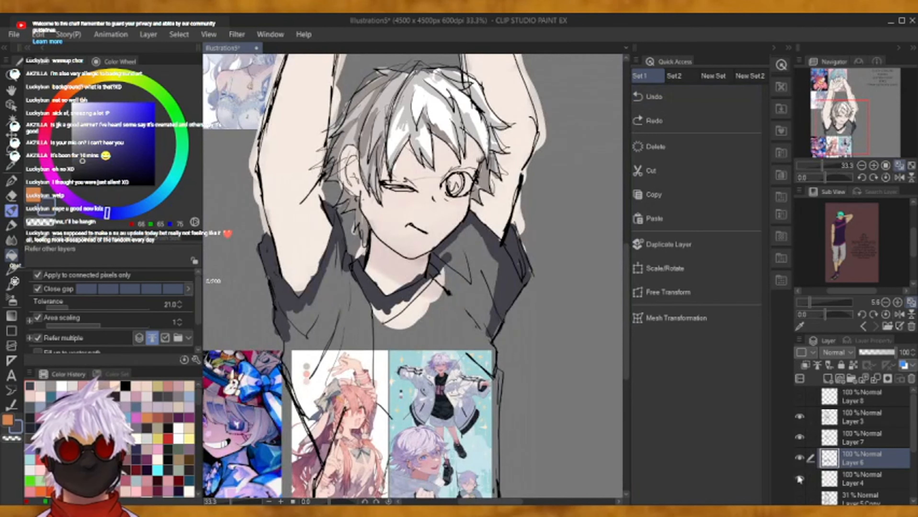
Hide the reference images on Layer 2 and return to the Pen tool.
{"action": "scroll", "coordinate": [897, 440], "scroll_direction": "down", "scroll_amount": 4}
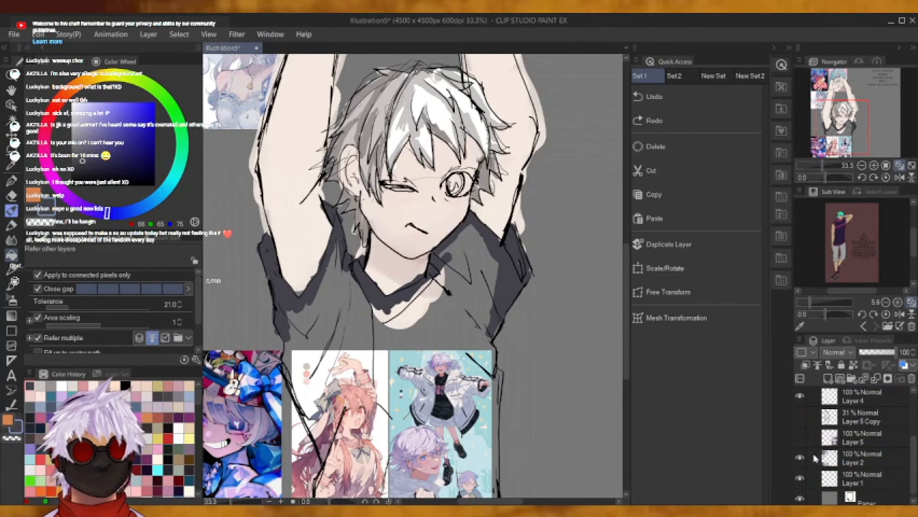
{"action": "left_click", "coordinate": [799, 462]}
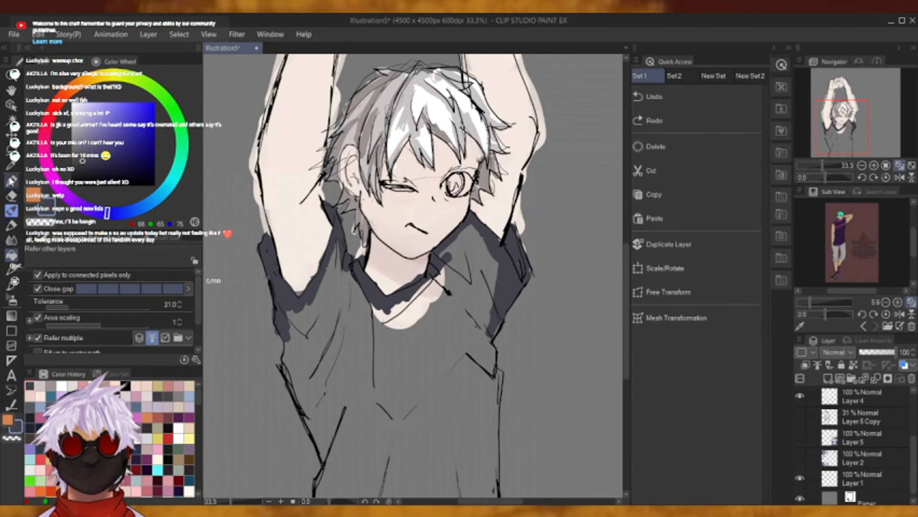
{"action": "key", "text": "p"}
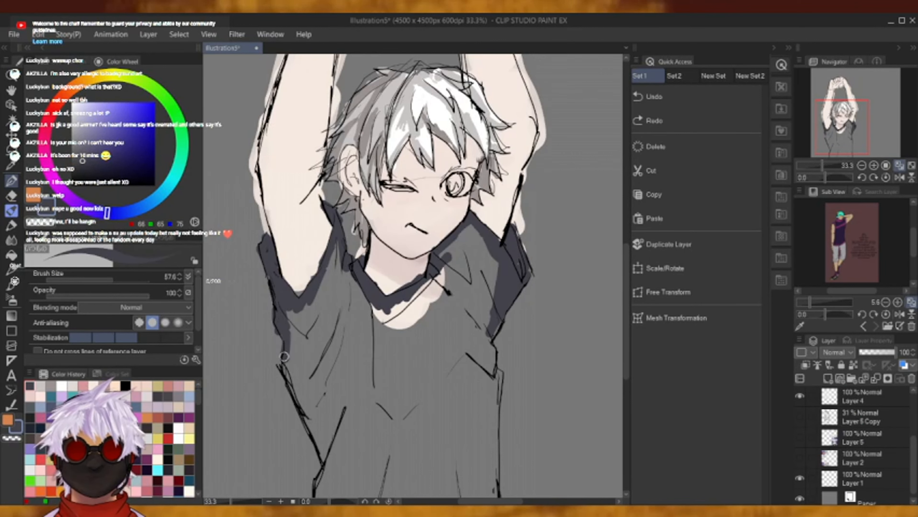
Outline both sides of the shirt's torso in the dark colour down to the canvas edge and fill the enclosed area with the Fill tool.
{"action": "mouse_move", "coordinate": [300, 400]}
{"action": "left_mouse_down"}
{"action": "mouse_move", "coordinate": [326, 458]}
{"action": "mouse_move", "coordinate": [309, 418]}
{"action": "mouse_move", "coordinate": [321, 450]}
{"action": "left_mouse_up"}
{"action": "scroll", "coordinate": [320, 451], "scroll_direction": "down", "scroll_amount": 3}
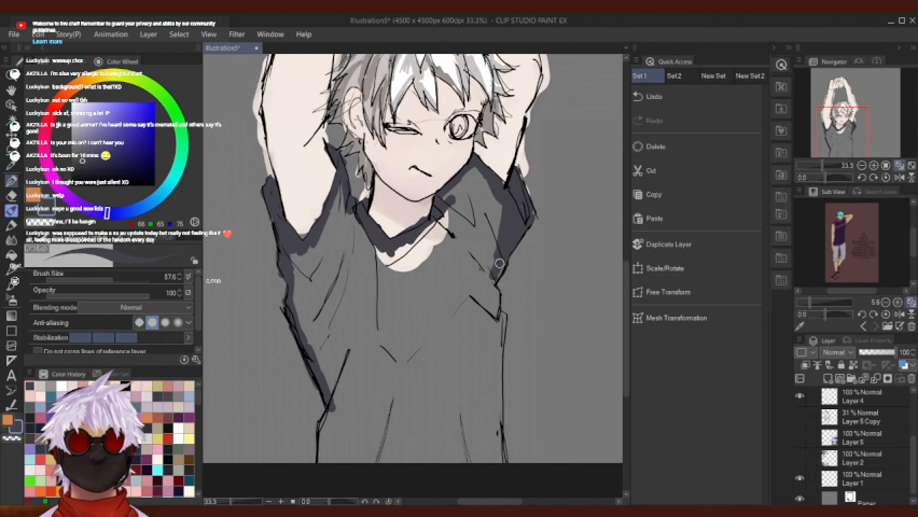
{"action": "left_click_drag", "start_coordinate": [495, 280], "coordinate": [493, 319]}
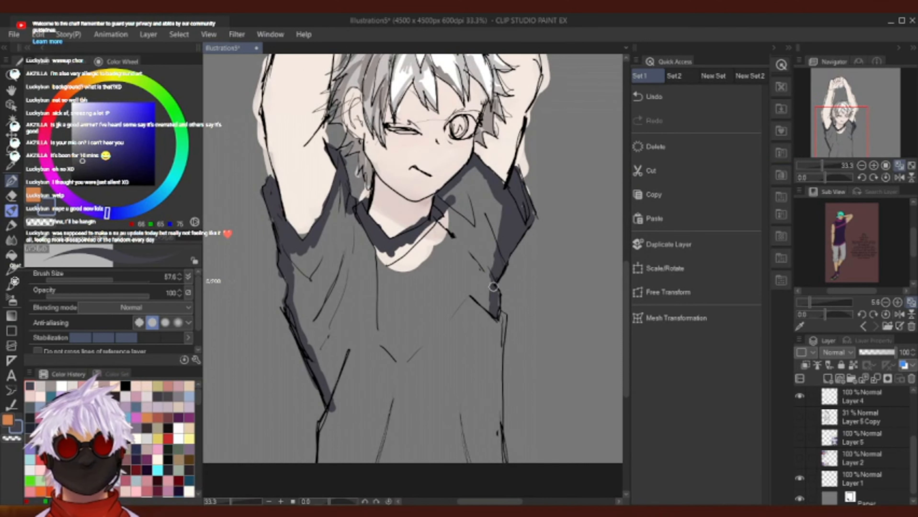
{"action": "left_click_drag", "start_coordinate": [494, 282], "coordinate": [494, 436]}
{"action": "left_click_drag", "start_coordinate": [497, 377], "coordinate": [500, 465]}
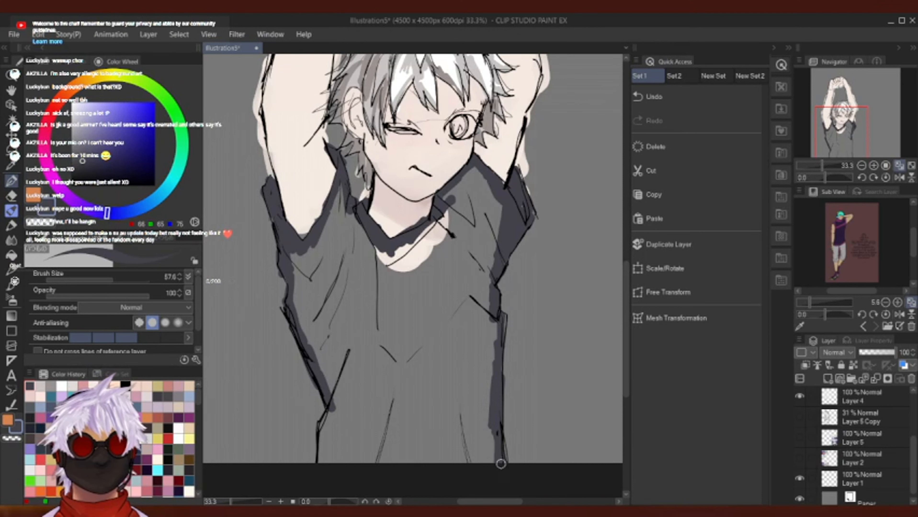
{"action": "mouse_move", "coordinate": [332, 406]}
{"action": "left_mouse_down"}
{"action": "mouse_move", "coordinate": [321, 429]}
{"action": "mouse_move", "coordinate": [321, 469]}
{"action": "mouse_move", "coordinate": [352, 351]}
{"action": "left_mouse_up"}
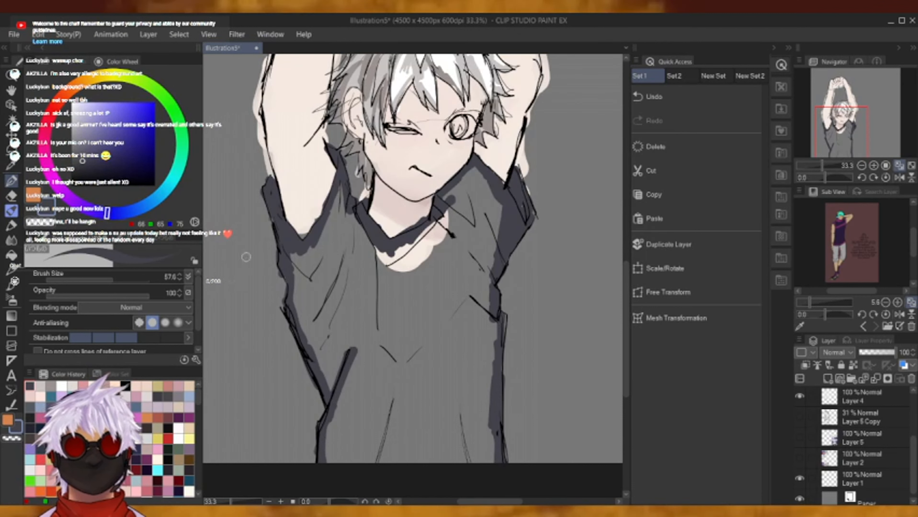
{"action": "left_click", "coordinate": [13, 258]}
{"action": "left_click", "coordinate": [380, 408]}
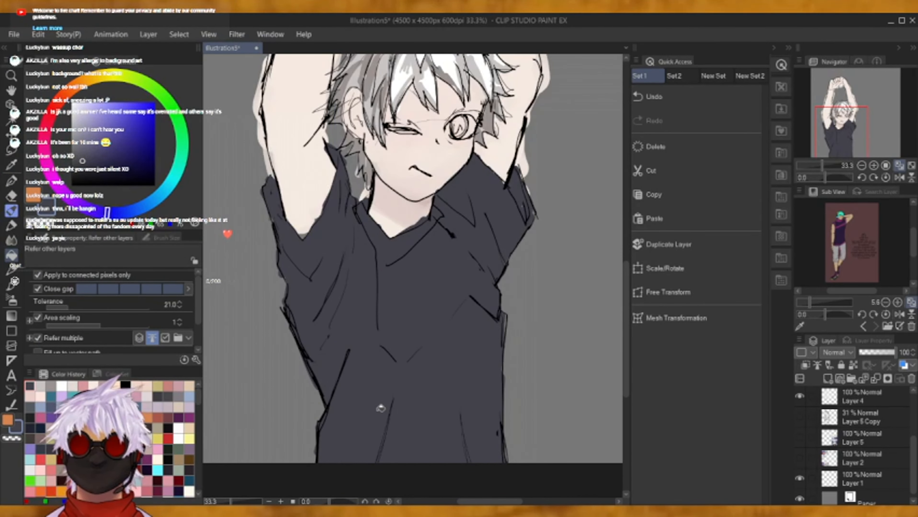
Merge Layer 7 down into Layer 6.
{"action": "scroll", "coordinate": [911, 458], "scroll_direction": "up", "scroll_amount": 3}
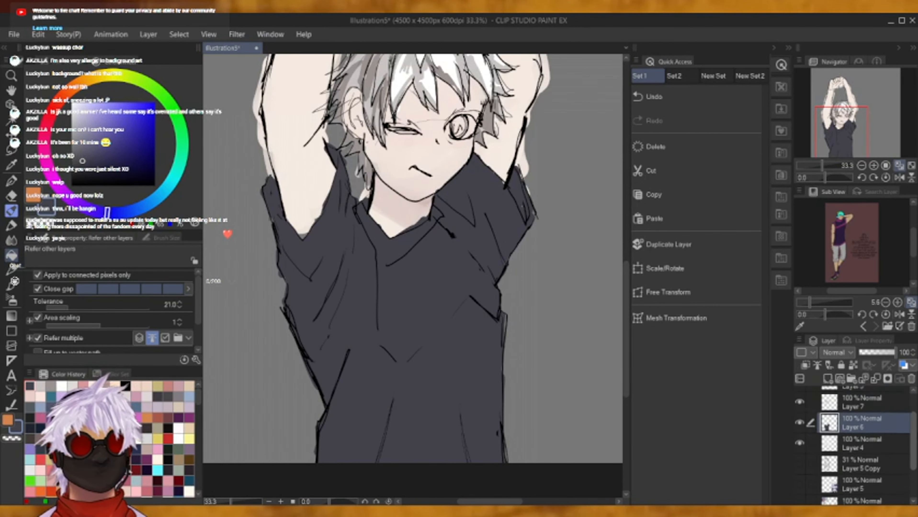
{"action": "left_click", "coordinate": [870, 419]}
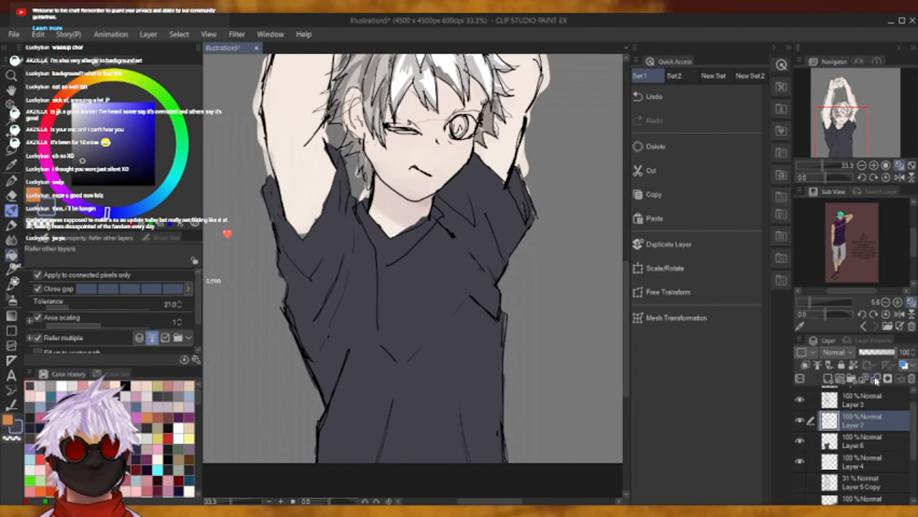
{"action": "left_click", "coordinate": [874, 375]}
Switch to the Eraser, undo the stray erasing, and make Layer 4 with the skin colour the active layer.
{"action": "key", "text": "e"}
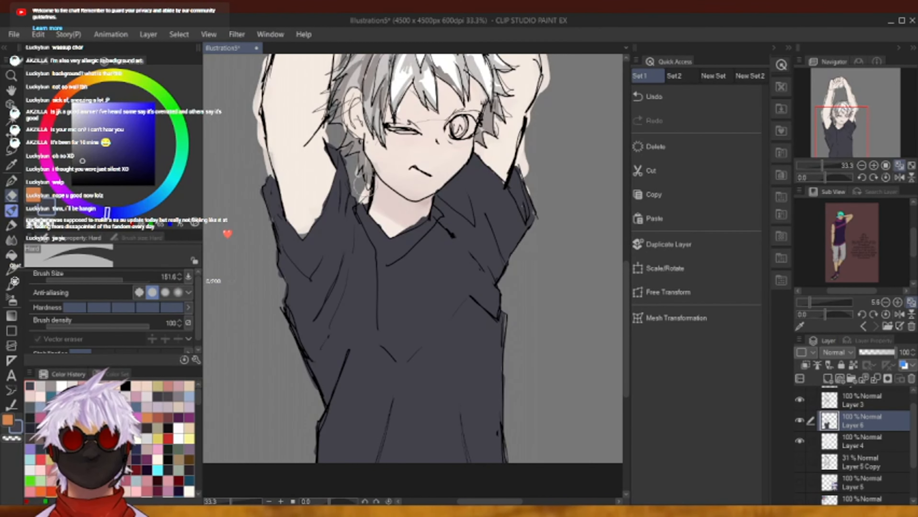
{"action": "left_click", "coordinate": [674, 94]}
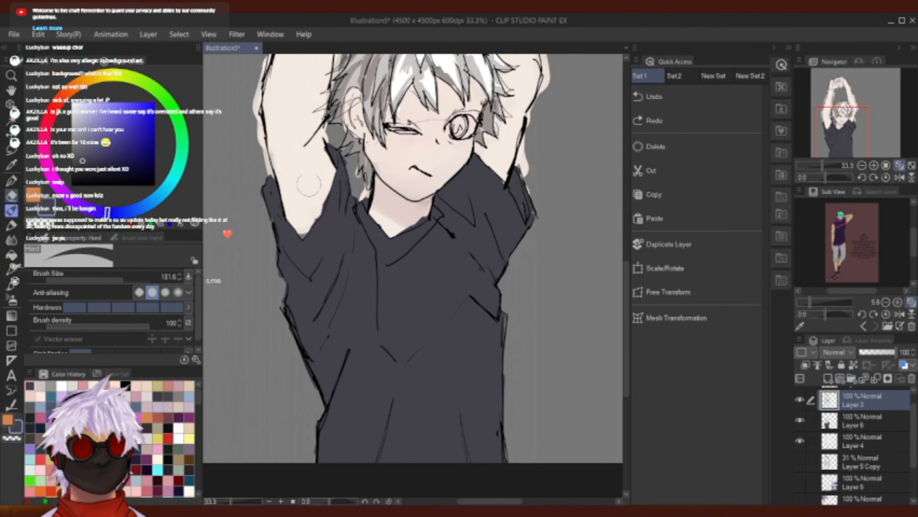
{"action": "left_click", "coordinate": [653, 97]}
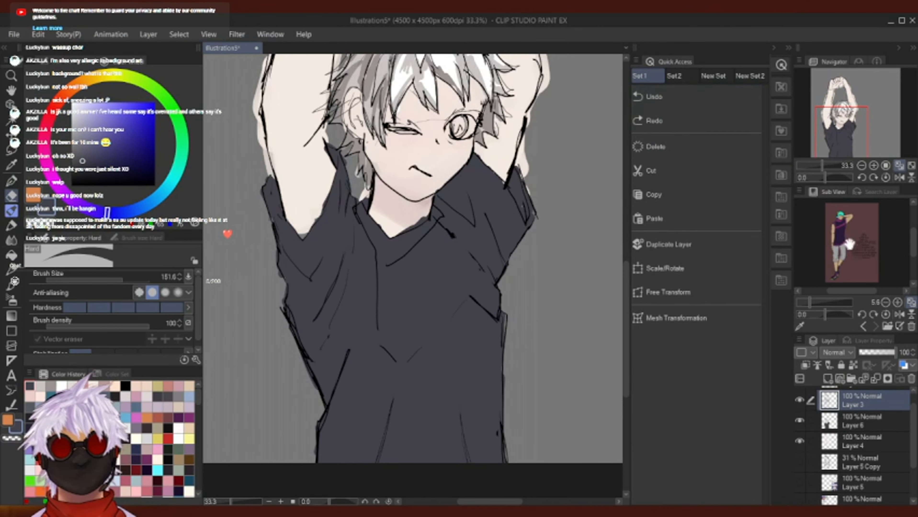
{"action": "scroll", "coordinate": [912, 438], "scroll_direction": "up", "scroll_amount": 1}
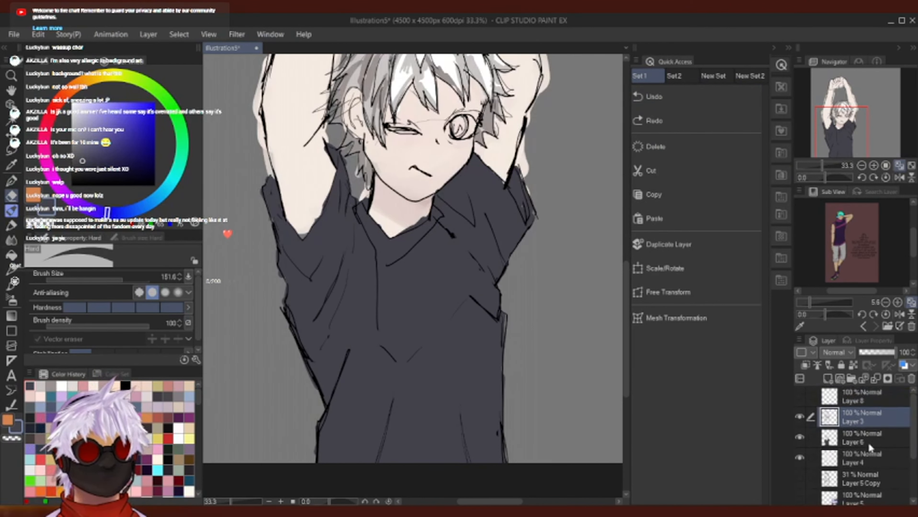
{"action": "left_click", "coordinate": [858, 458]}
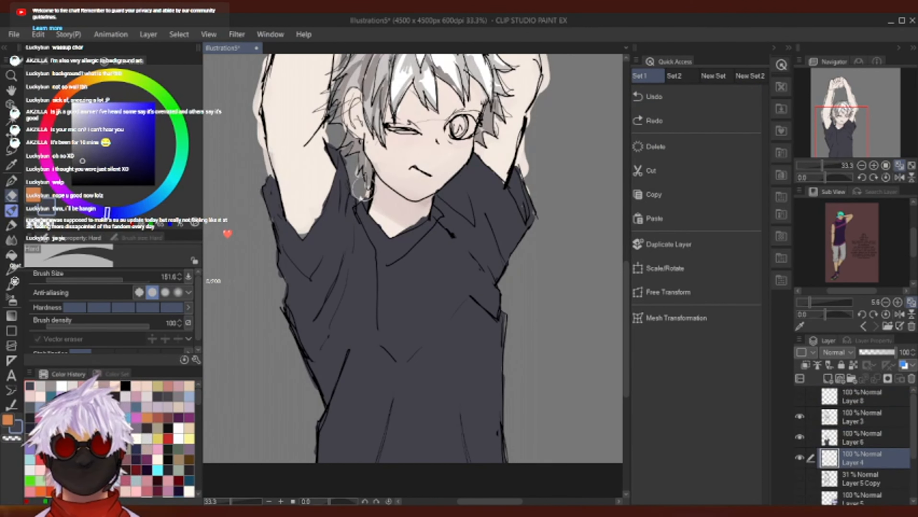
{"action": "key", "text": "ctrl+y"}
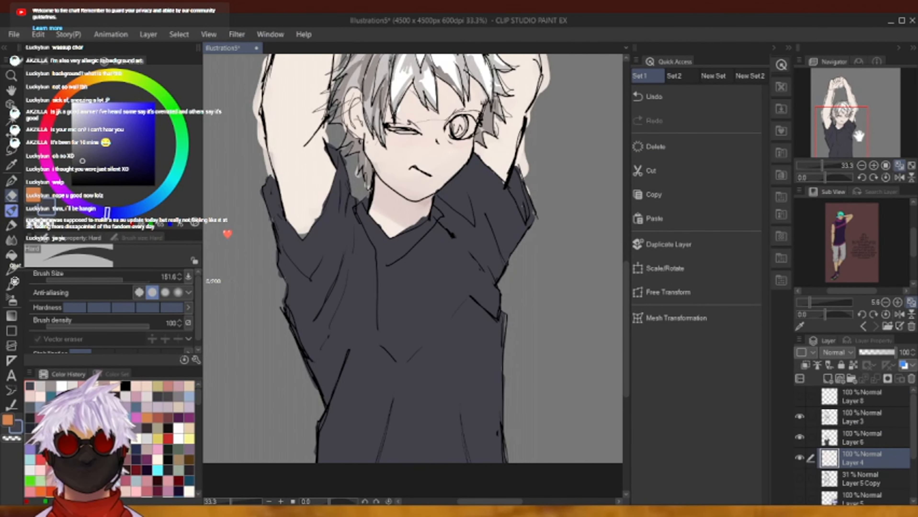
Erase the skin colour that spills outside the sketch along both raised arms, the wrists and beneath the clasped hands on Layer 4.
{"action": "left_click_drag", "start_coordinate": [857, 134], "coordinate": [839, 110]}
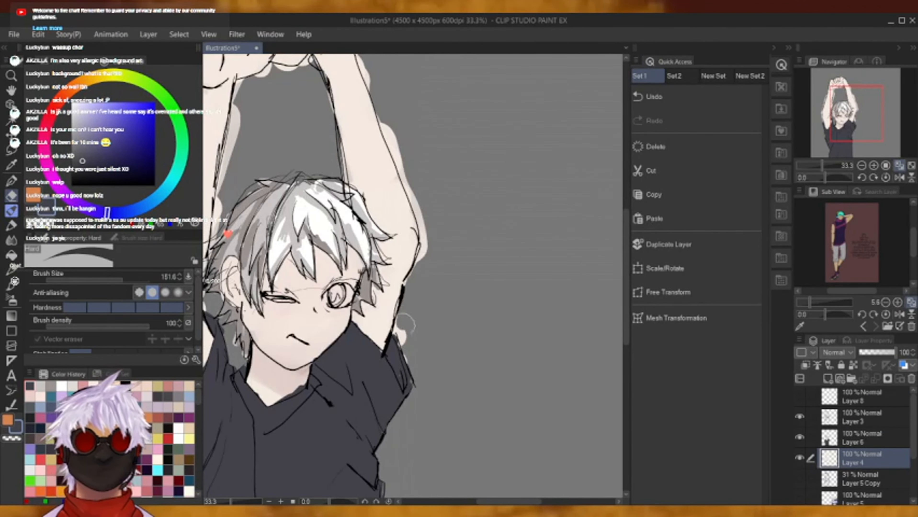
{"action": "left_click_drag", "start_coordinate": [435, 237], "coordinate": [428, 253]}
{"action": "left_click_drag", "start_coordinate": [390, 120], "coordinate": [406, 167]}
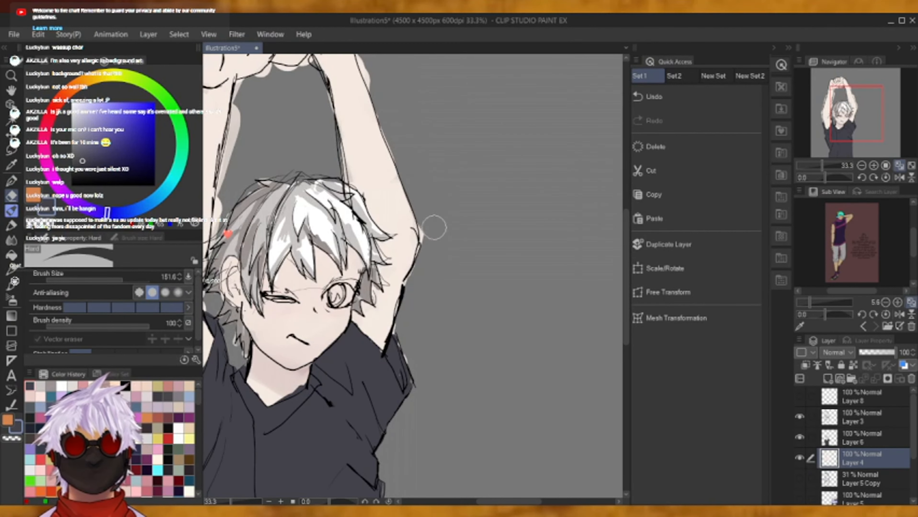
{"action": "left_click_drag", "start_coordinate": [846, 122], "coordinate": [838, 107]}
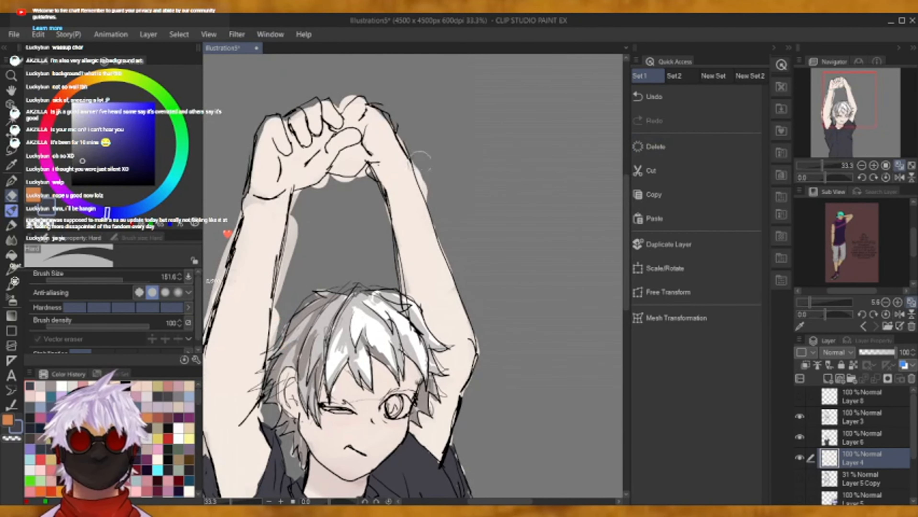
{"action": "mouse_move", "coordinate": [421, 162]}
{"action": "left_mouse_down"}
{"action": "mouse_move", "coordinate": [439, 200]}
{"action": "mouse_move", "coordinate": [418, 150]}
{"action": "mouse_move", "coordinate": [398, 137]}
{"action": "left_mouse_up"}
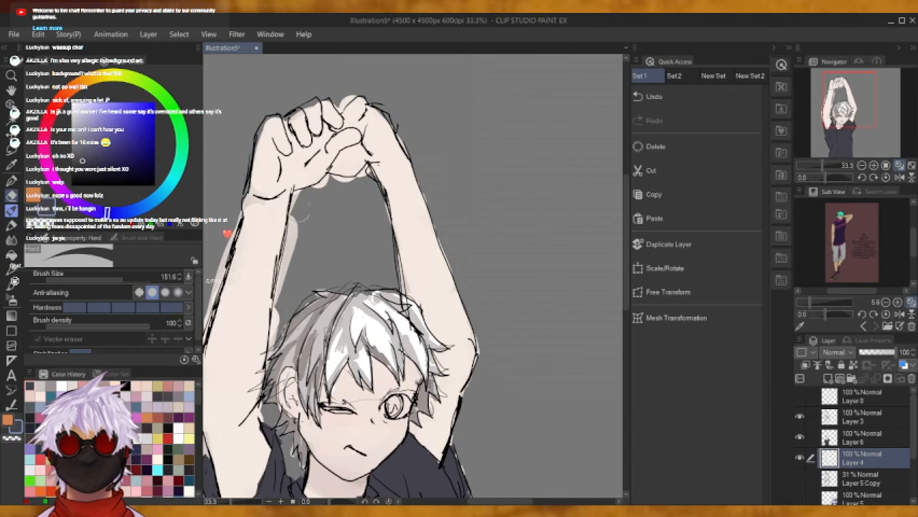
{"action": "mouse_move", "coordinate": [302, 212]}
{"action": "left_mouse_down"}
{"action": "mouse_move", "coordinate": [294, 244]}
{"action": "mouse_move", "coordinate": [301, 197]}
{"action": "mouse_move", "coordinate": [272, 332]}
{"action": "left_mouse_up"}
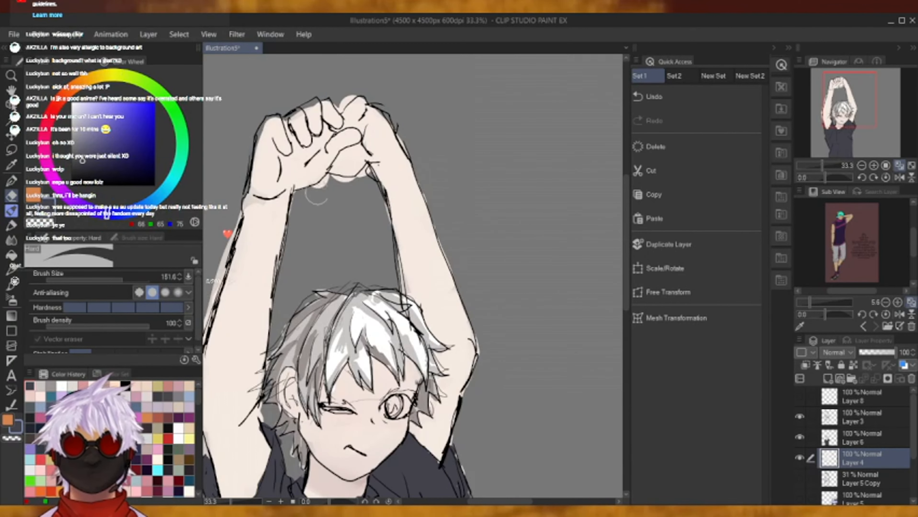
{"action": "mouse_move", "coordinate": [316, 195]}
{"action": "left_mouse_down"}
{"action": "mouse_move", "coordinate": [317, 187]}
{"action": "mouse_move", "coordinate": [363, 175]}
{"action": "left_mouse_up"}
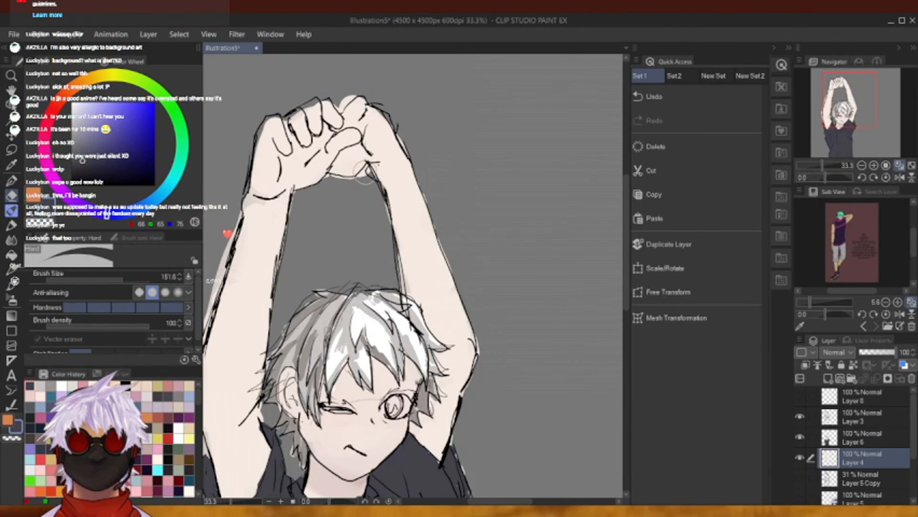
{"action": "left_click_drag", "start_coordinate": [572, 161], "coordinate": [644, 134]}
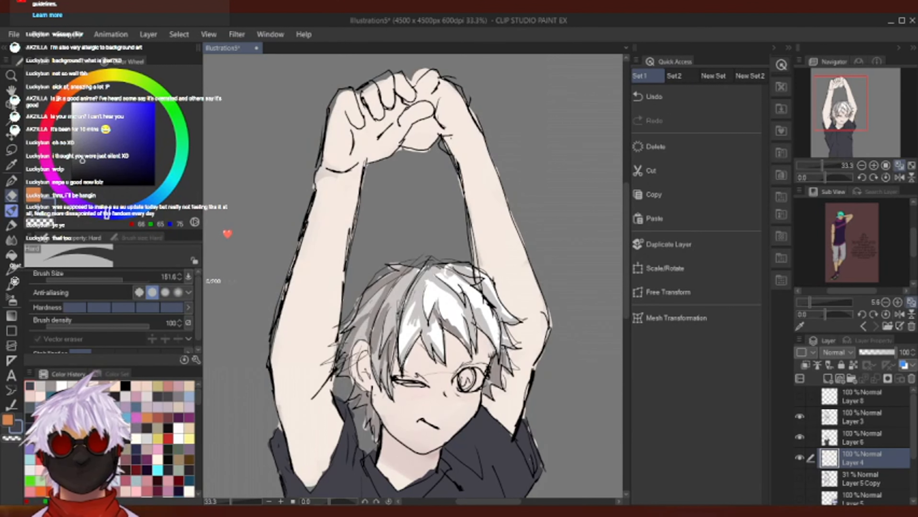
Merge Layer 6 down into Layer 4 and add a new layer above it for shading with the SOL brush.
{"action": "left_click_drag", "start_coordinate": [863, 88], "coordinate": [870, 114]}
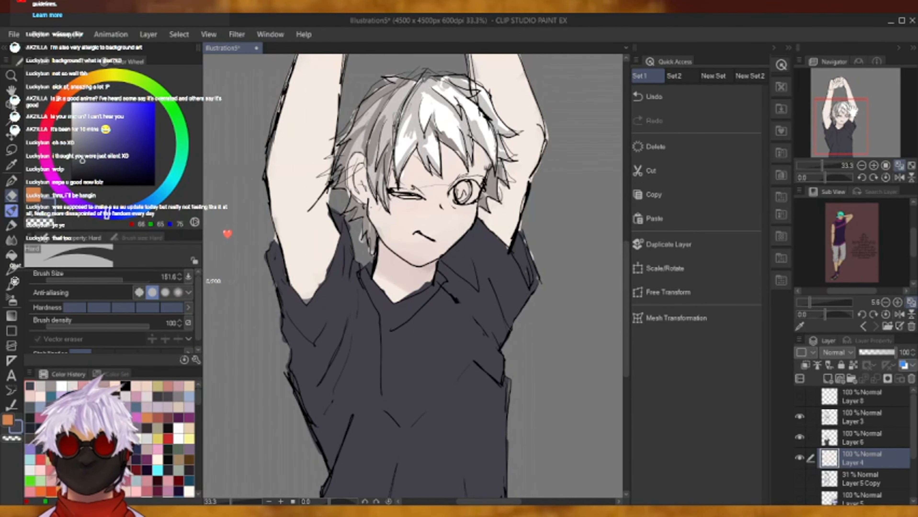
{"action": "left_click", "coordinate": [852, 437]}
{"action": "left_click", "coordinate": [875, 379]}
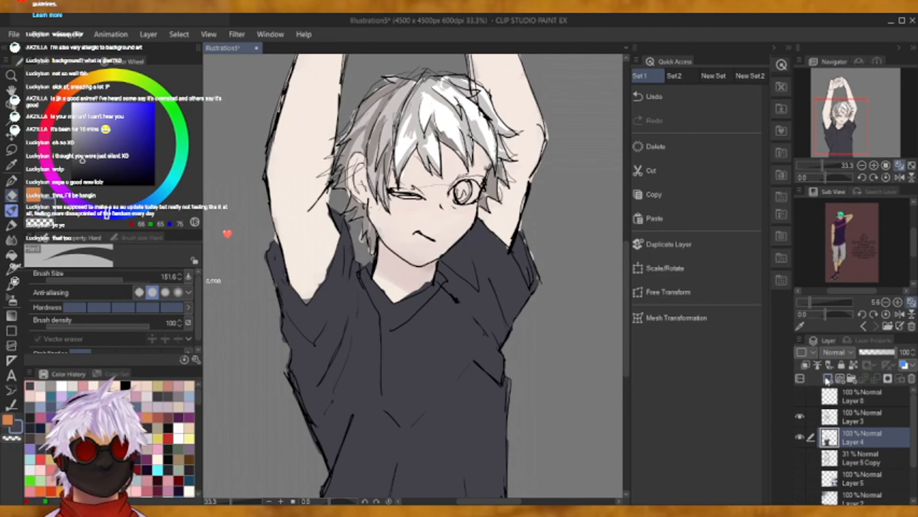
{"action": "left_click", "coordinate": [827, 378]}
{"action": "left_click", "coordinate": [12, 226]}
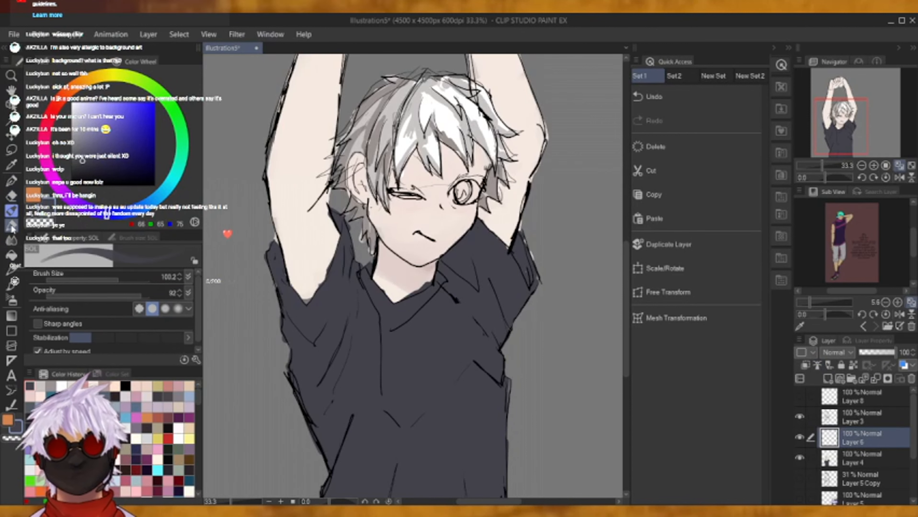
{"action": "left_click", "coordinate": [97, 167]}
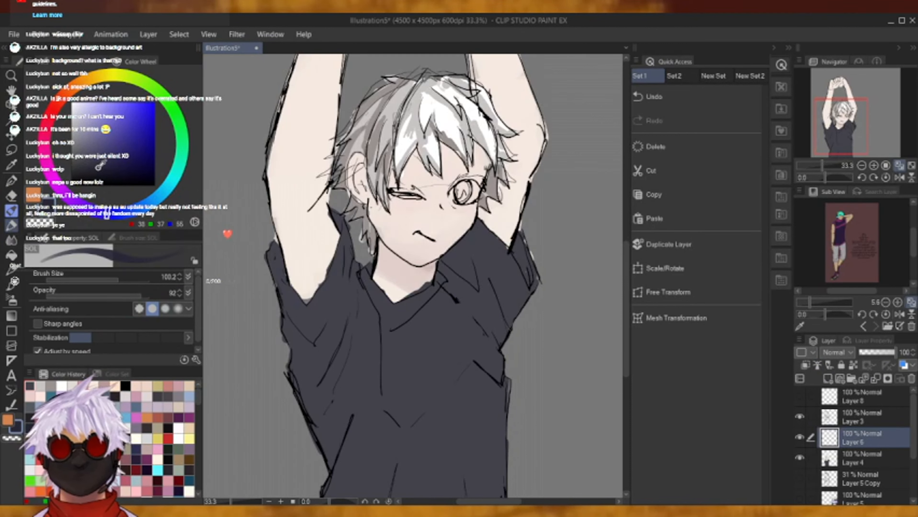
{"action": "left_click_drag", "start_coordinate": [331, 454], "coordinate": [348, 417]}
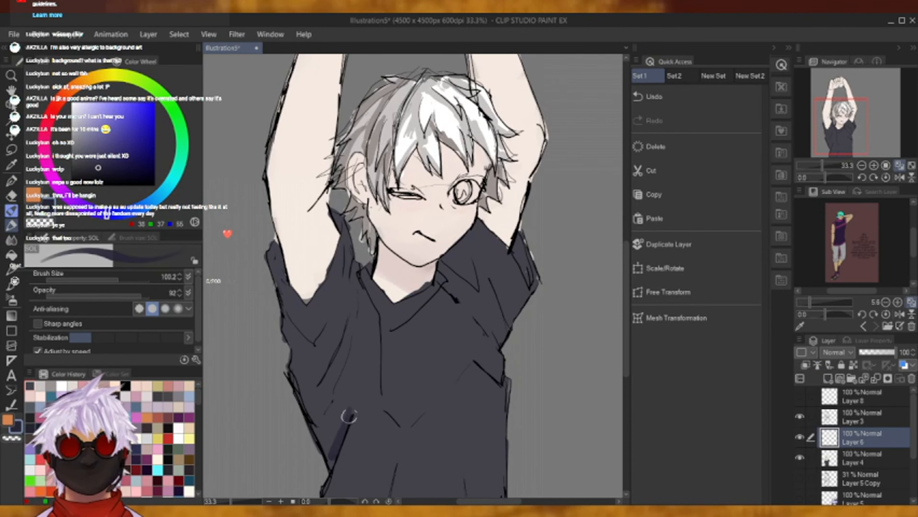
{"action": "left_click", "coordinate": [707, 96]}
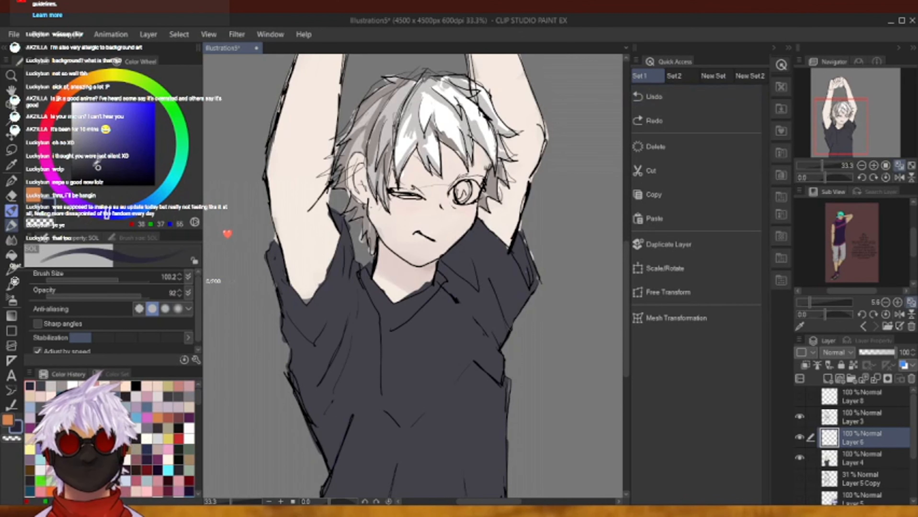
Clip the new layer to Layer 4 and shade the ear-side sleeve and torso folds of the shirt in dark RGB 48, 47, 56.
{"action": "left_click", "coordinate": [84, 167]}
{"action": "left_click", "coordinate": [814, 367]}
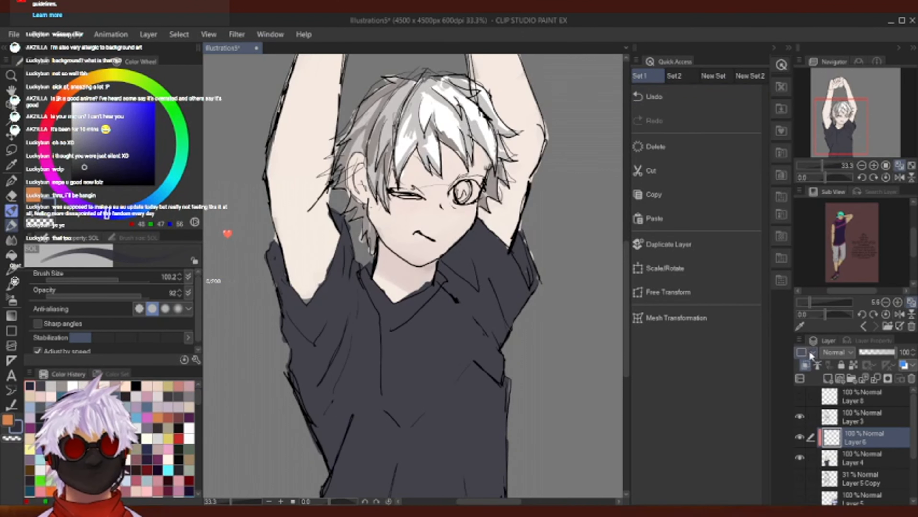
{"action": "mouse_move", "coordinate": [308, 400]}
{"action": "left_mouse_down"}
{"action": "mouse_move", "coordinate": [351, 369]}
{"action": "mouse_move", "coordinate": [331, 465]}
{"action": "mouse_move", "coordinate": [324, 435]}
{"action": "mouse_move", "coordinate": [334, 394]}
{"action": "mouse_move", "coordinate": [325, 410]}
{"action": "mouse_move", "coordinate": [356, 358]}
{"action": "mouse_move", "coordinate": [355, 420]}
{"action": "mouse_move", "coordinate": [354, 394]}
{"action": "left_mouse_up"}
{"action": "mouse_move", "coordinate": [295, 305]}
{"action": "left_mouse_down"}
{"action": "mouse_move", "coordinate": [286, 274]}
{"action": "mouse_move", "coordinate": [307, 300]}
{"action": "mouse_move", "coordinate": [334, 242]}
{"action": "mouse_move", "coordinate": [325, 283]}
{"action": "mouse_move", "coordinate": [350, 321]}
{"action": "mouse_move", "coordinate": [346, 337]}
{"action": "mouse_move", "coordinate": [360, 276]}
{"action": "mouse_move", "coordinate": [351, 365]}
{"action": "left_mouse_up"}
{"action": "left_click", "coordinate": [693, 95]}
{"action": "left_click", "coordinate": [694, 96]}
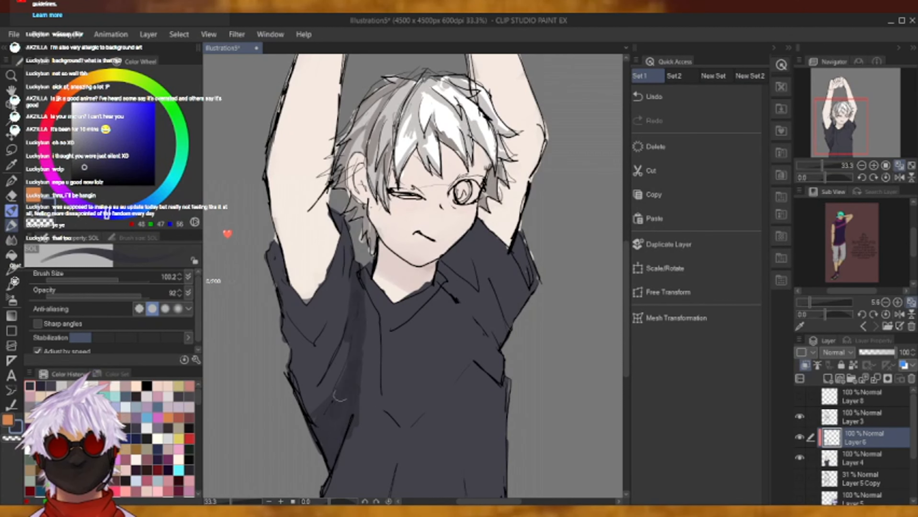
{"action": "mouse_move", "coordinate": [313, 416]}
{"action": "left_mouse_down"}
{"action": "mouse_move", "coordinate": [287, 332]}
{"action": "mouse_move", "coordinate": [314, 355]}
{"action": "mouse_move", "coordinate": [282, 310]}
{"action": "mouse_move", "coordinate": [313, 352]}
{"action": "mouse_move", "coordinate": [293, 362]}
{"action": "mouse_move", "coordinate": [293, 382]}
{"action": "left_mouse_up"}
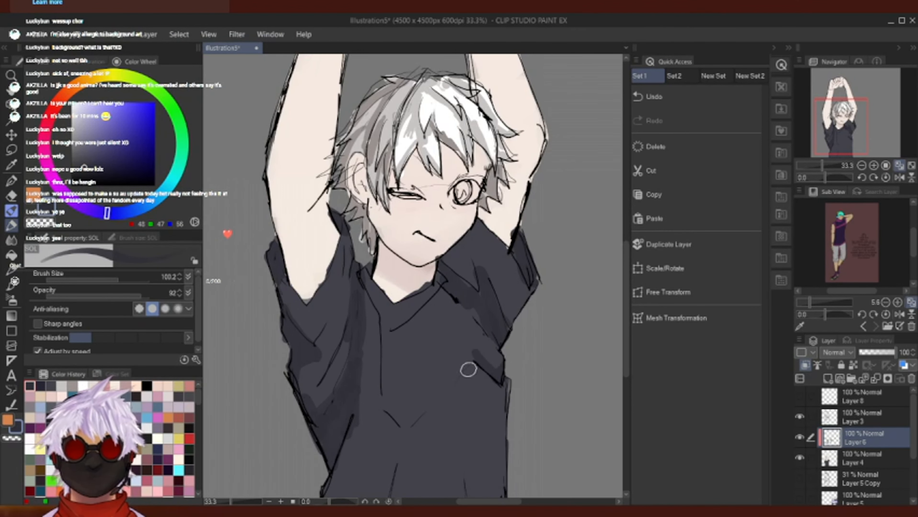
Paint a diagonal fold shadow from the opposite armpit to the middle of the chest, undoing the last stroke at its lower end.
{"action": "left_click_drag", "start_coordinate": [473, 360], "coordinate": [420, 416]}
{"action": "left_click_drag", "start_coordinate": [445, 387], "coordinate": [403, 439]}
{"action": "left_click_drag", "start_coordinate": [383, 404], "coordinate": [400, 433]}
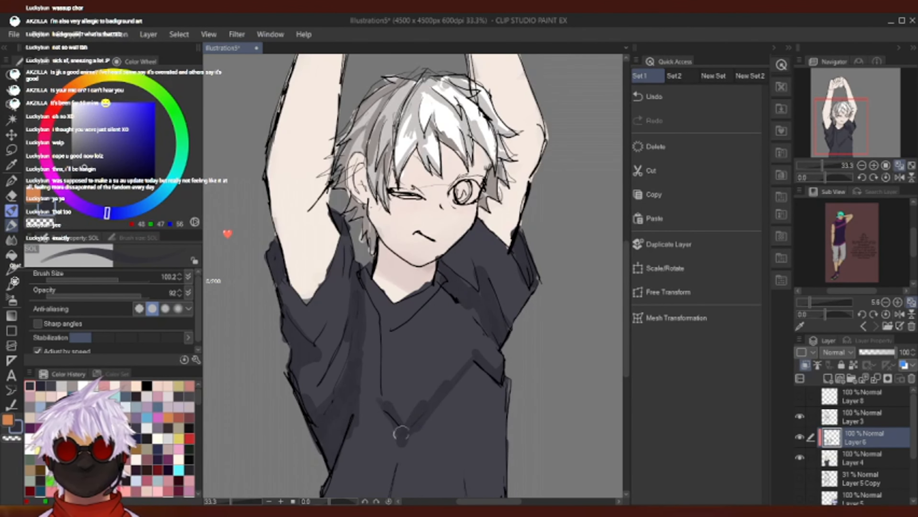
{"action": "left_click_drag", "start_coordinate": [842, 126], "coordinate": [844, 138]}
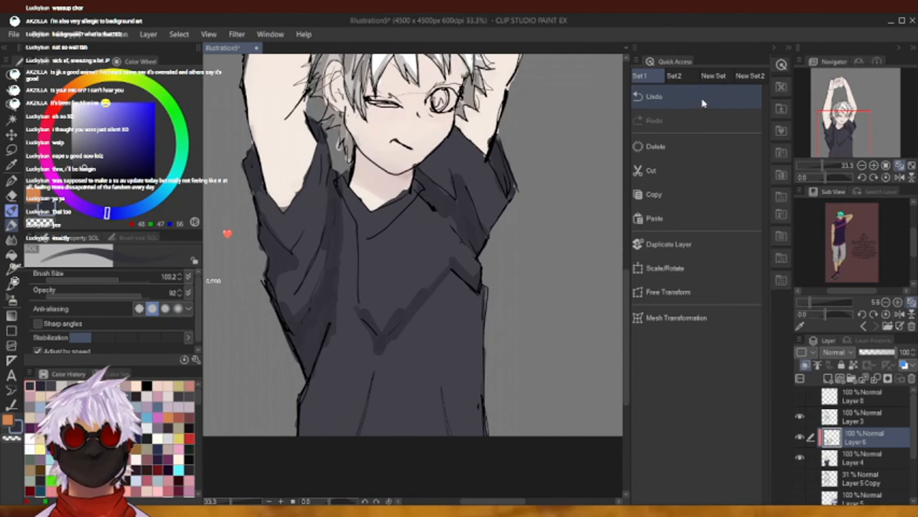
{"action": "left_click", "coordinate": [701, 97]}
Shade the shirt beneath the collar and along the front seam, and add the fold shadows over the chest and lower torso.
{"action": "mouse_move", "coordinate": [454, 268]}
{"action": "left_mouse_down"}
{"action": "mouse_move", "coordinate": [474, 286]}
{"action": "mouse_move", "coordinate": [482, 262]}
{"action": "left_mouse_up"}
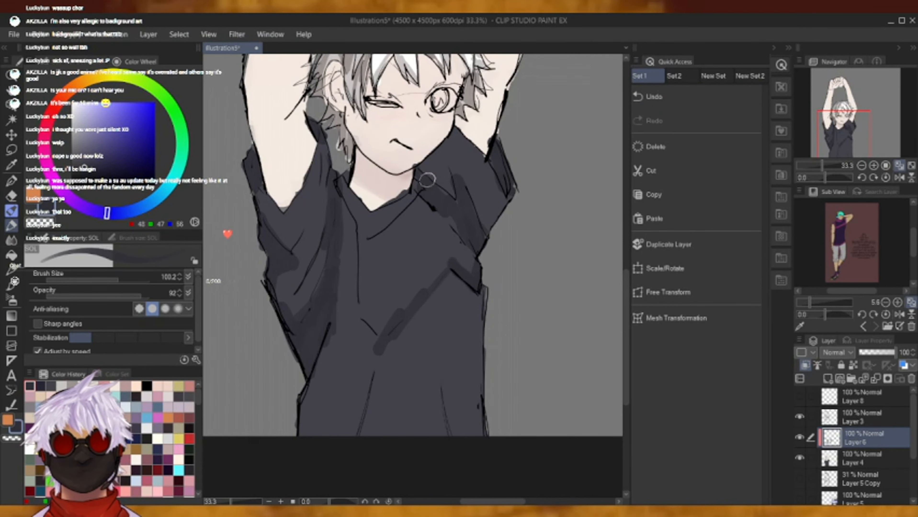
{"action": "left_click_drag", "start_coordinate": [422, 191], "coordinate": [404, 209]}
{"action": "mouse_move", "coordinate": [358, 258]}
{"action": "left_mouse_down"}
{"action": "mouse_move", "coordinate": [439, 214]}
{"action": "mouse_move", "coordinate": [416, 213]}
{"action": "left_mouse_up"}
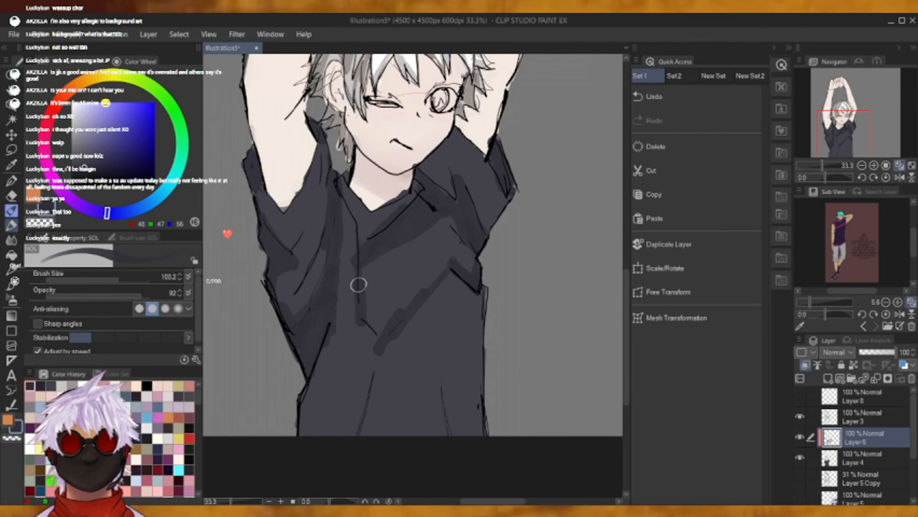
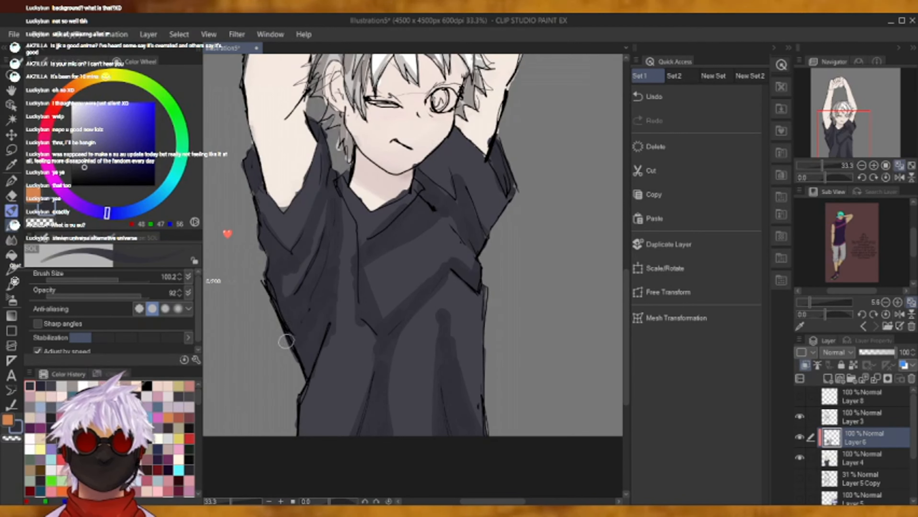
{"action": "left_click_drag", "start_coordinate": [846, 131], "coordinate": [845, 111]}
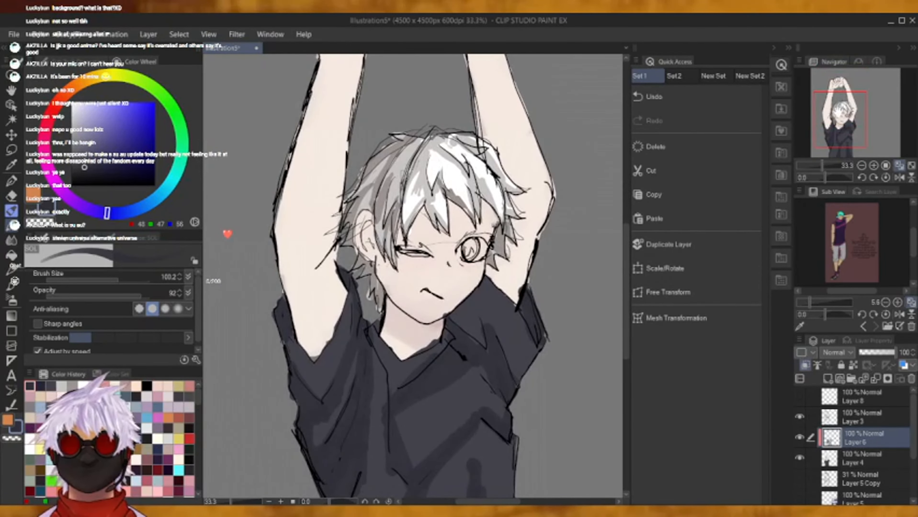
{"action": "left_click", "coordinate": [104, 385]}
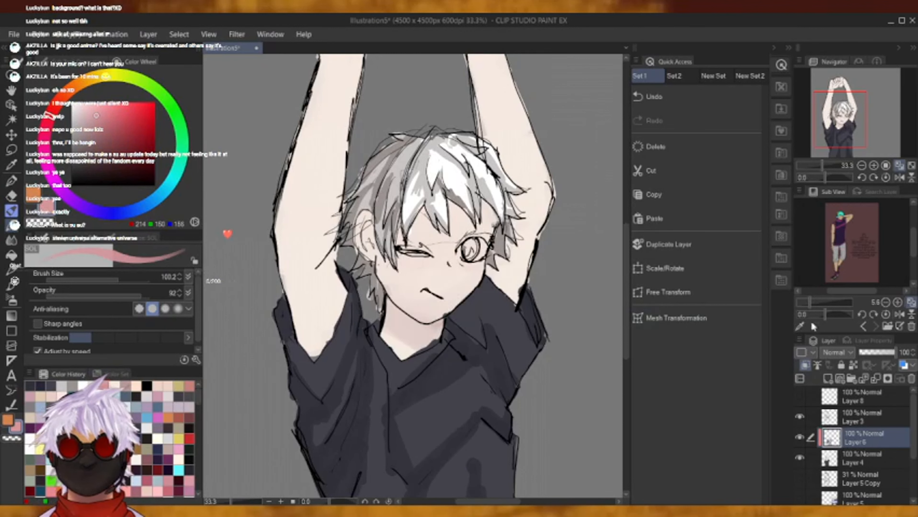
{"action": "left_click_drag", "start_coordinate": [384, 300], "coordinate": [434, 333]}
{"action": "left_click", "coordinate": [708, 92]}
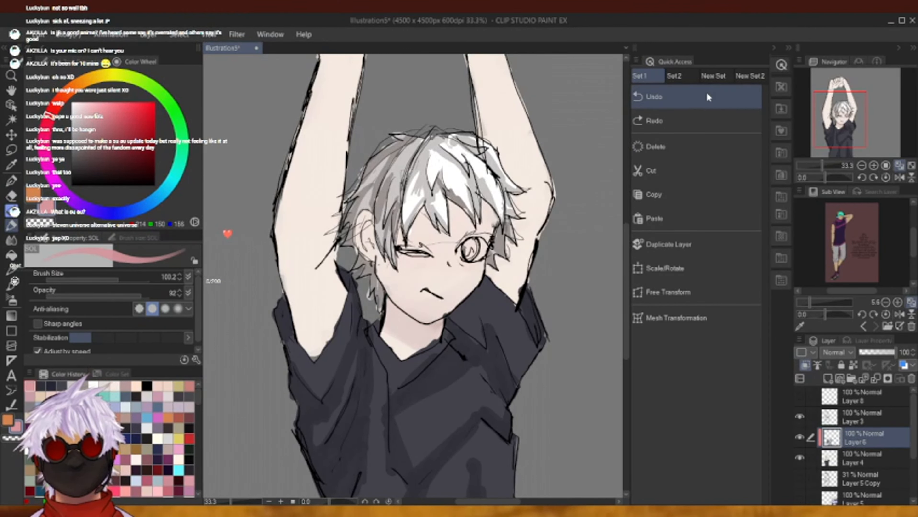
Shade the neck beneath the jaw in muted brown RGB 148, 121, 123 with the SOL brush.
{"action": "left_click", "coordinate": [87, 137]}
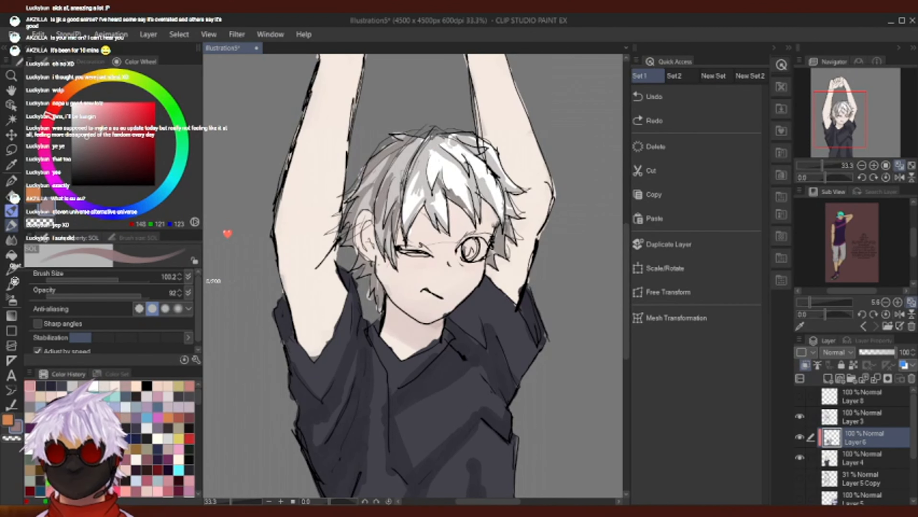
{"action": "left_click_drag", "start_coordinate": [386, 293], "coordinate": [443, 342]}
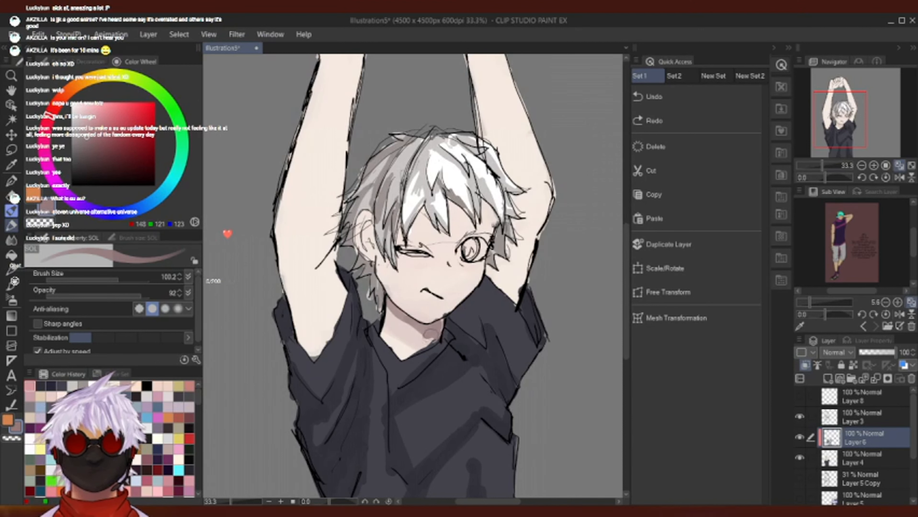
{"action": "left_click_drag", "start_coordinate": [395, 314], "coordinate": [425, 338]}
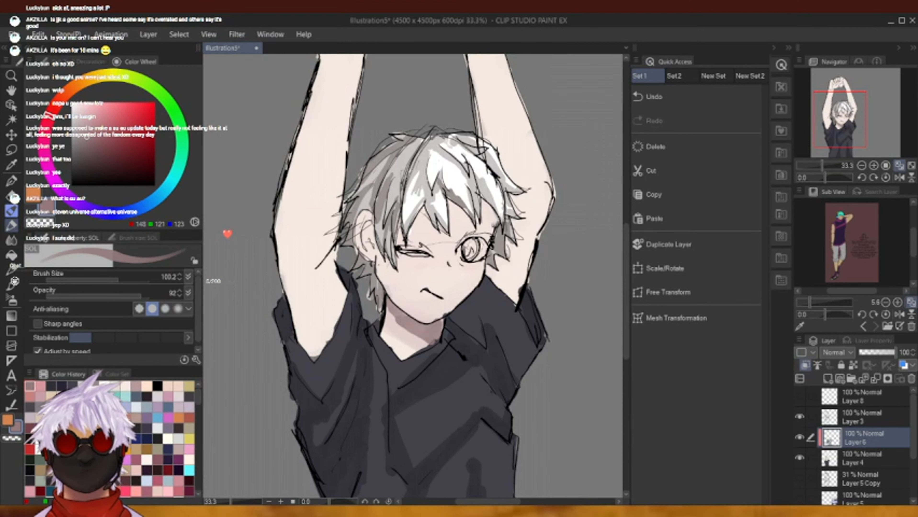
Shade both upper arms down to the sleeve openings, filling the ear-side underarm with the same muted brown.
{"action": "mouse_move", "coordinate": [488, 263]}
{"action": "left_mouse_down"}
{"action": "mouse_move", "coordinate": [507, 279]}
{"action": "mouse_move", "coordinate": [504, 267]}
{"action": "mouse_move", "coordinate": [510, 299]}
{"action": "mouse_move", "coordinate": [508, 266]}
{"action": "mouse_move", "coordinate": [531, 235]}
{"action": "mouse_move", "coordinate": [515, 271]}
{"action": "left_mouse_up"}
{"action": "mouse_move", "coordinate": [531, 217]}
{"action": "left_mouse_down"}
{"action": "mouse_move", "coordinate": [528, 248]}
{"action": "mouse_move", "coordinate": [505, 270]}
{"action": "left_mouse_up"}
{"action": "mouse_move", "coordinate": [338, 233]}
{"action": "left_mouse_down"}
{"action": "mouse_move", "coordinate": [333, 268]}
{"action": "mouse_move", "coordinate": [315, 286]}
{"action": "left_mouse_up"}
{"action": "mouse_move", "coordinate": [272, 248]}
{"action": "left_mouse_down"}
{"action": "mouse_move", "coordinate": [312, 356]}
{"action": "mouse_move", "coordinate": [331, 319]}
{"action": "left_mouse_up"}
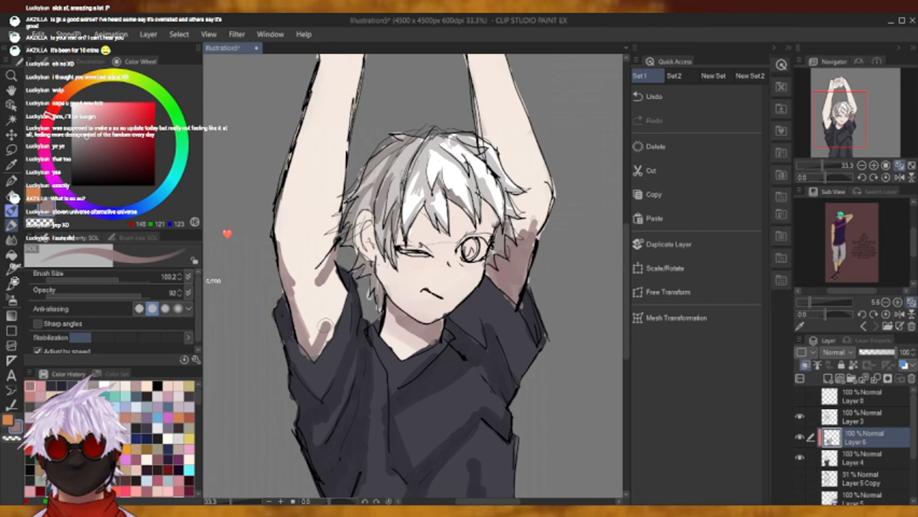
{"action": "mouse_move", "coordinate": [305, 364]}
{"action": "left_mouse_down"}
{"action": "mouse_move", "coordinate": [328, 333]}
{"action": "mouse_move", "coordinate": [325, 346]}
{"action": "mouse_move", "coordinate": [313, 361]}
{"action": "mouse_move", "coordinate": [338, 315]}
{"action": "left_mouse_up"}
{"action": "mouse_move", "coordinate": [342, 278]}
{"action": "left_mouse_down"}
{"action": "mouse_move", "coordinate": [311, 340]}
{"action": "mouse_move", "coordinate": [289, 289]}
{"action": "left_mouse_up"}
{"action": "left_click_drag", "start_coordinate": [289, 290], "coordinate": [307, 349]}
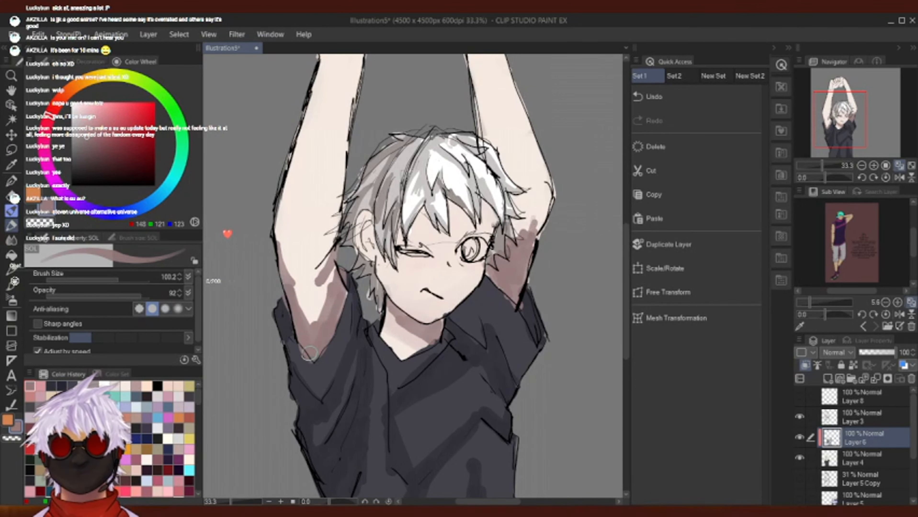
Shade the inner edge of the forearm on the open-eye side and the palms of both raised hands.
{"action": "left_click", "coordinate": [861, 166]}
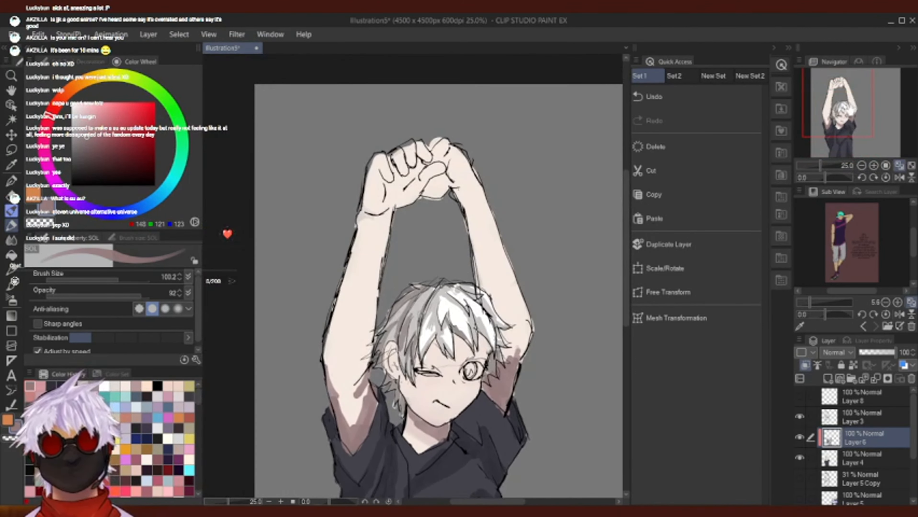
{"action": "left_click_drag", "start_coordinate": [474, 236], "coordinate": [483, 293]}
{"action": "left_click_drag", "start_coordinate": [483, 255], "coordinate": [497, 304]}
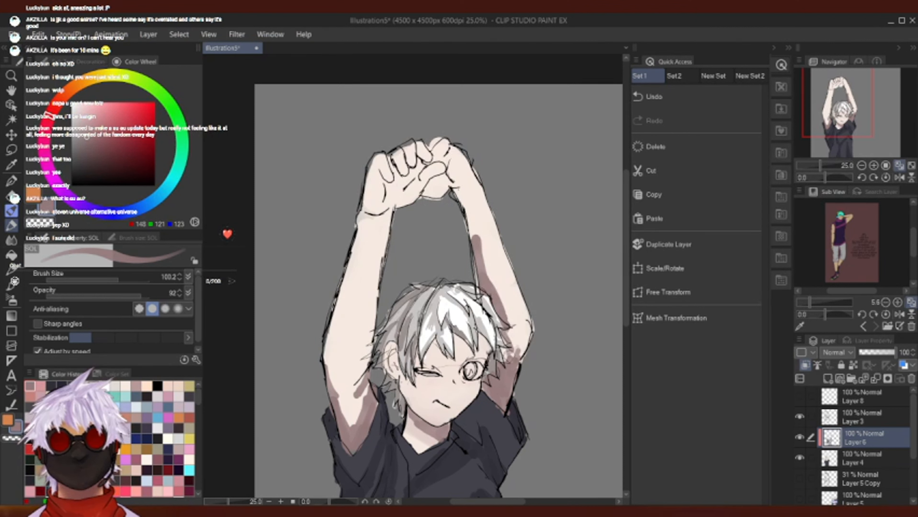
{"action": "mouse_move", "coordinate": [481, 250]}
{"action": "left_mouse_down"}
{"action": "mouse_move", "coordinate": [459, 194]}
{"action": "mouse_move", "coordinate": [439, 179]}
{"action": "left_mouse_up"}
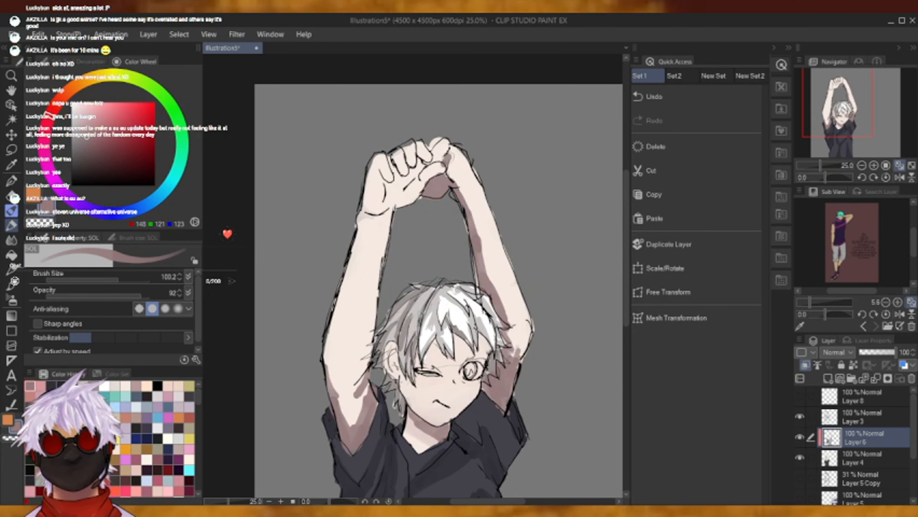
{"action": "mouse_move", "coordinate": [420, 166]}
{"action": "left_mouse_down"}
{"action": "mouse_move", "coordinate": [404, 187]}
{"action": "mouse_move", "coordinate": [393, 181]}
{"action": "left_mouse_up"}
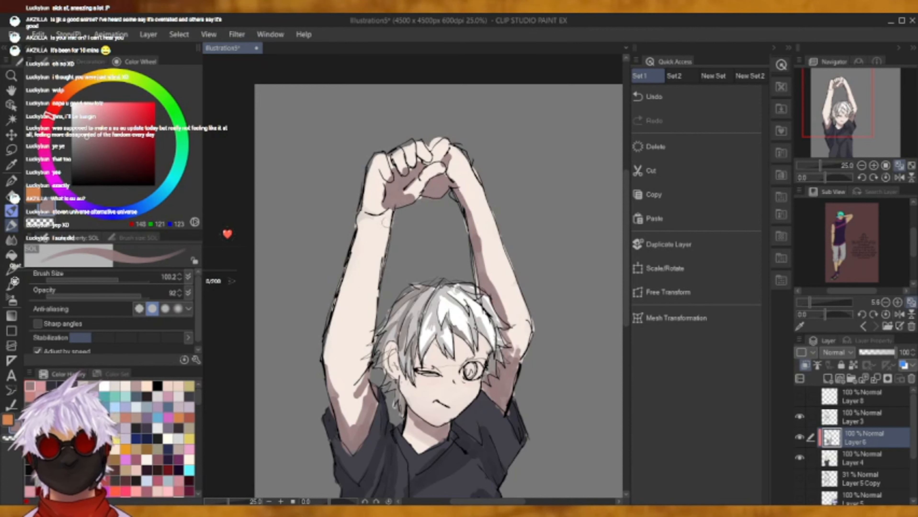
Paint a long shadow along the outer edge of the ear-side arm from the wrist to the upper arm.
{"action": "mouse_move", "coordinate": [386, 217]}
{"action": "left_mouse_down"}
{"action": "mouse_move", "coordinate": [360, 219]}
{"action": "mouse_move", "coordinate": [385, 224]}
{"action": "mouse_move", "coordinate": [368, 237]}
{"action": "mouse_move", "coordinate": [338, 309]}
{"action": "mouse_move", "coordinate": [330, 380]}
{"action": "left_mouse_up"}
{"action": "mouse_move", "coordinate": [371, 236]}
{"action": "left_mouse_down"}
{"action": "mouse_move", "coordinate": [343, 282]}
{"action": "mouse_move", "coordinate": [337, 390]}
{"action": "left_mouse_up"}
{"action": "mouse_move", "coordinate": [362, 227]}
{"action": "left_mouse_down"}
{"action": "mouse_move", "coordinate": [347, 265]}
{"action": "mouse_move", "coordinate": [371, 233]}
{"action": "mouse_move", "coordinate": [329, 394]}
{"action": "left_mouse_up"}
{"action": "left_click_drag", "start_coordinate": [347, 336], "coordinate": [334, 376]}
{"action": "left_click_drag", "start_coordinate": [349, 302], "coordinate": [335, 344]}
{"action": "mouse_move", "coordinate": [342, 321]}
{"action": "left_mouse_down"}
{"action": "mouse_move", "coordinate": [331, 348]}
{"action": "mouse_move", "coordinate": [335, 391]}
{"action": "mouse_move", "coordinate": [345, 284]}
{"action": "left_mouse_up"}
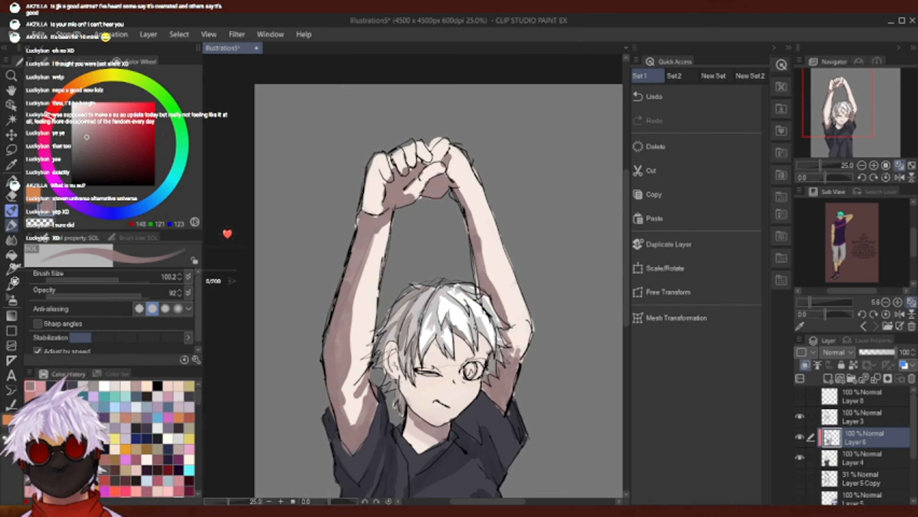
Widen the shadow along the open-eye-side arm from the elbow to the wrist and fill its inner edge.
{"action": "left_click_drag", "start_coordinate": [521, 344], "coordinate": [508, 307]}
{"action": "left_click_drag", "start_coordinate": [515, 340], "coordinate": [459, 196]}
{"action": "left_click_drag", "start_coordinate": [494, 275], "coordinate": [488, 262]}
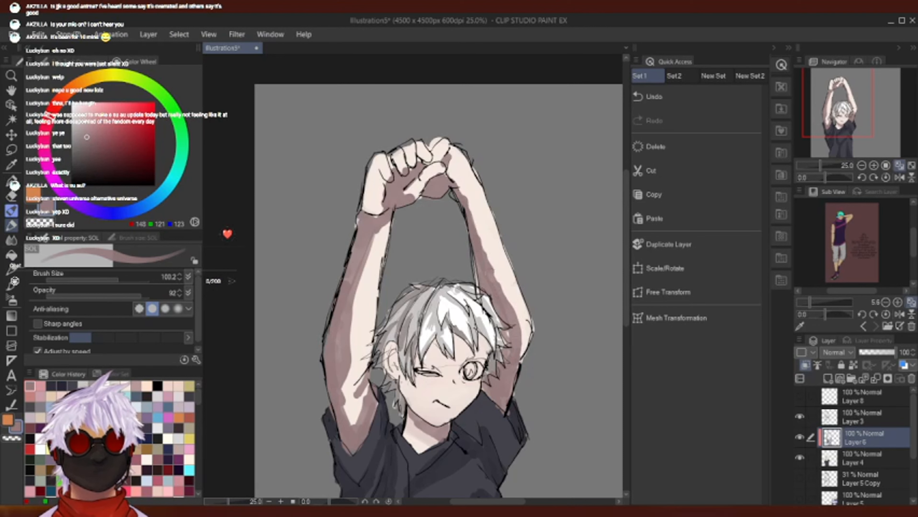
{"action": "left_click_drag", "start_coordinate": [453, 192], "coordinate": [462, 177]}
{"action": "left_click_drag", "start_coordinate": [463, 185], "coordinate": [467, 208]}
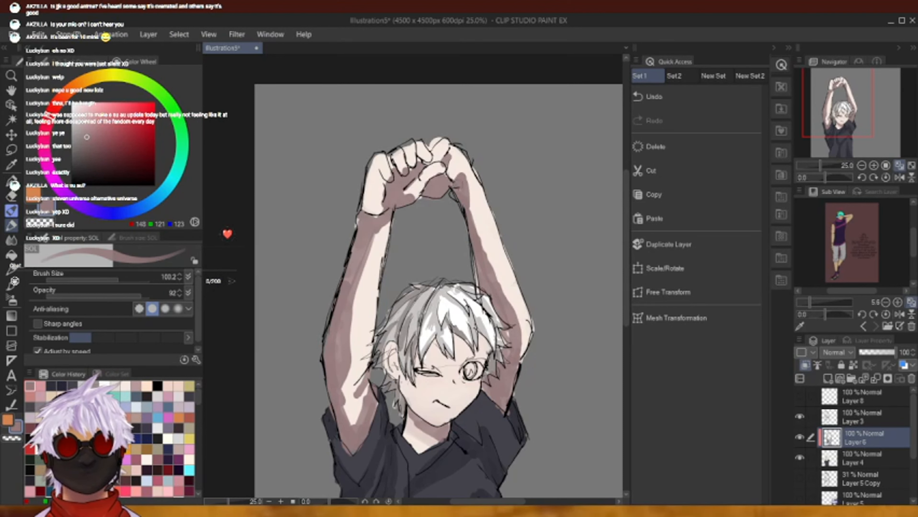
{"action": "left_click_drag", "start_coordinate": [474, 261], "coordinate": [480, 290]}
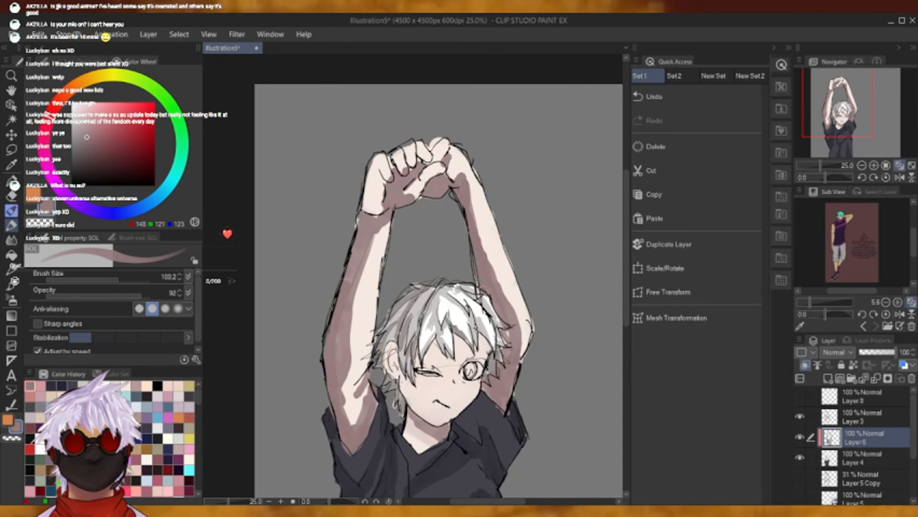
Fill out the shadow on the ear-side forearm and underarm, and paint the hair's cast shadow on the forehead.
{"action": "left_click_drag", "start_coordinate": [350, 281], "coordinate": [359, 220]}
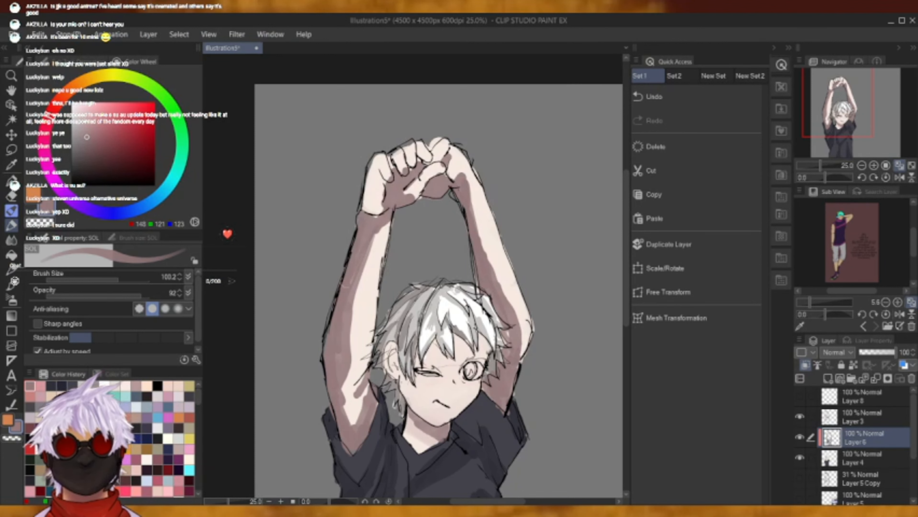
{"action": "mouse_move", "coordinate": [338, 372]}
{"action": "left_mouse_down"}
{"action": "mouse_move", "coordinate": [347, 423]}
{"action": "mouse_move", "coordinate": [362, 391]}
{"action": "mouse_move", "coordinate": [359, 414]}
{"action": "mouse_move", "coordinate": [350, 405]}
{"action": "left_mouse_up"}
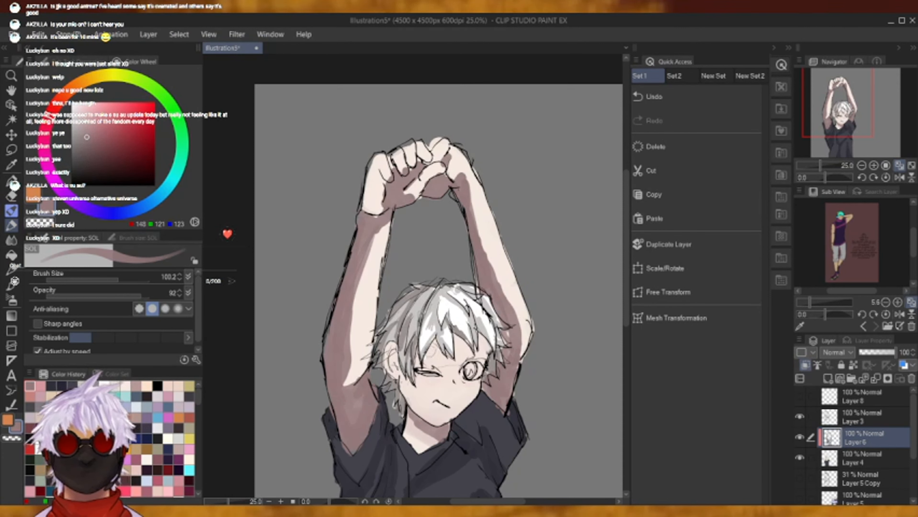
{"action": "mouse_move", "coordinate": [420, 369]}
{"action": "left_mouse_down"}
{"action": "mouse_move", "coordinate": [419, 350]}
{"action": "mouse_move", "coordinate": [447, 362]}
{"action": "left_mouse_up"}
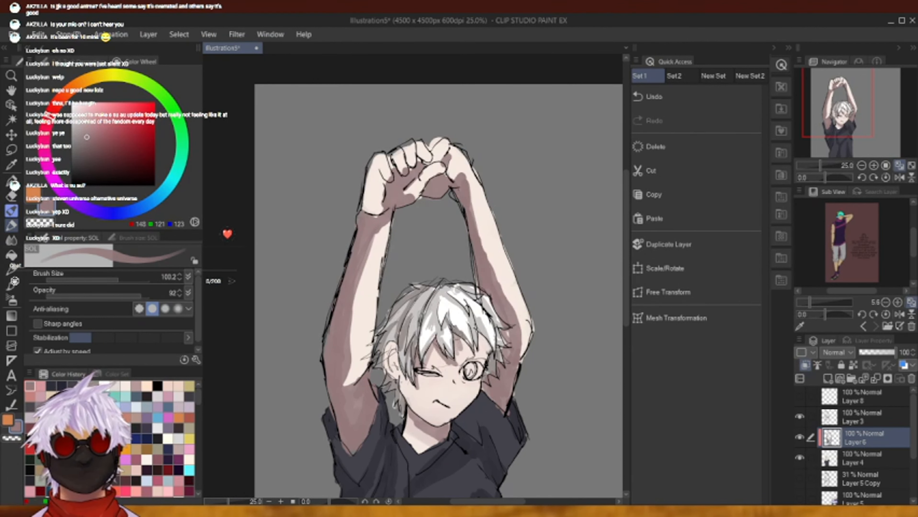
{"action": "left_click_drag", "start_coordinate": [484, 337], "coordinate": [477, 353]}
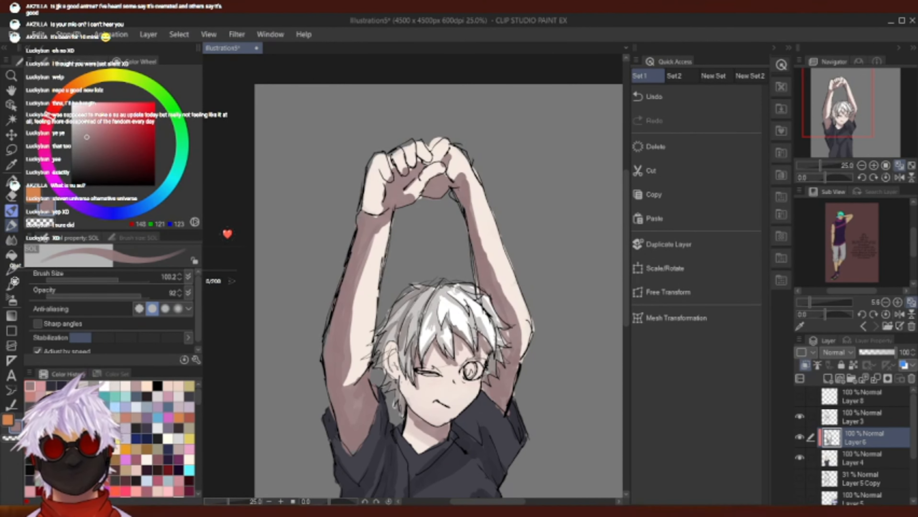
Paint a near-white RGB 255, 249, 244 highlight on the nose tip, undoing the first pinkish stroke, and switch to the ULLE brush.
{"action": "left_click_drag", "start_coordinate": [85, 108], "coordinate": [78, 103]}
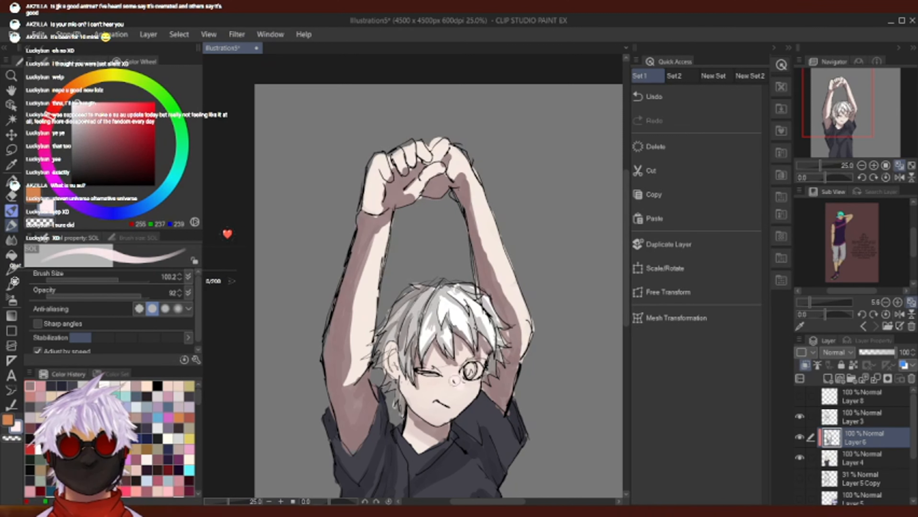
{"action": "left_click_drag", "start_coordinate": [458, 380], "coordinate": [458, 386]}
{"action": "left_click", "coordinate": [673, 102]}
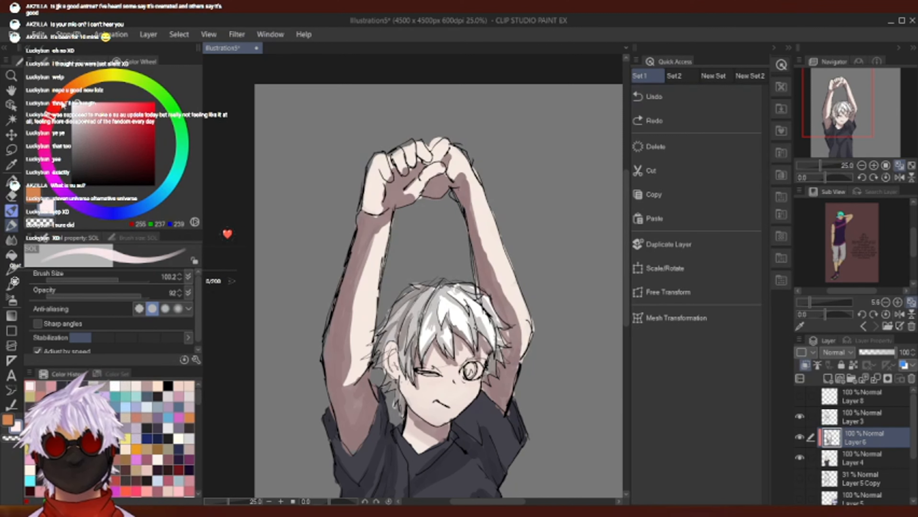
{"action": "left_click", "coordinate": [74, 84]}
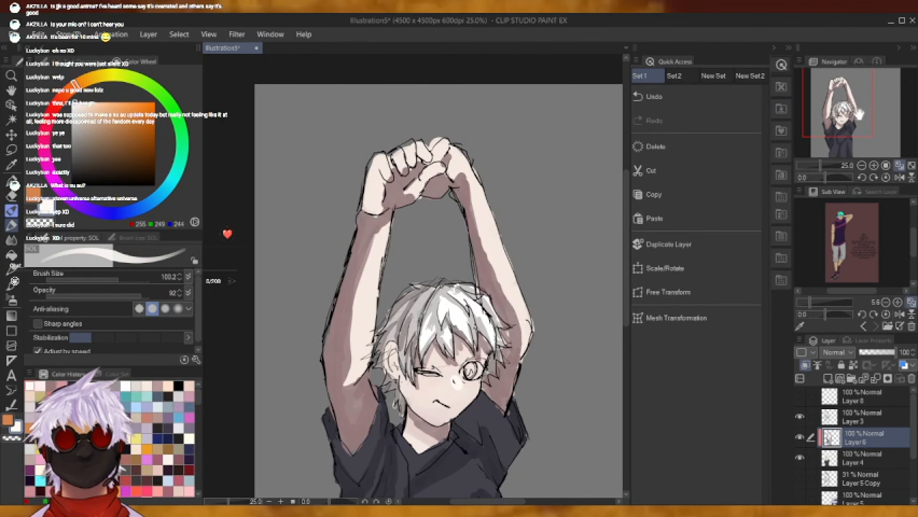
{"action": "left_click_drag", "start_coordinate": [856, 109], "coordinate": [858, 118]}
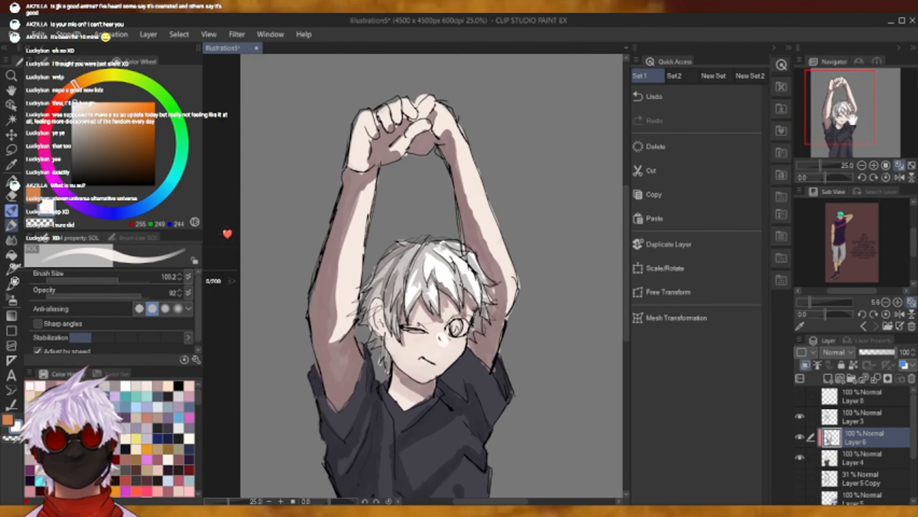
{"action": "left_click", "coordinate": [72, 61]}
{"action": "left_click", "coordinate": [102, 140]}
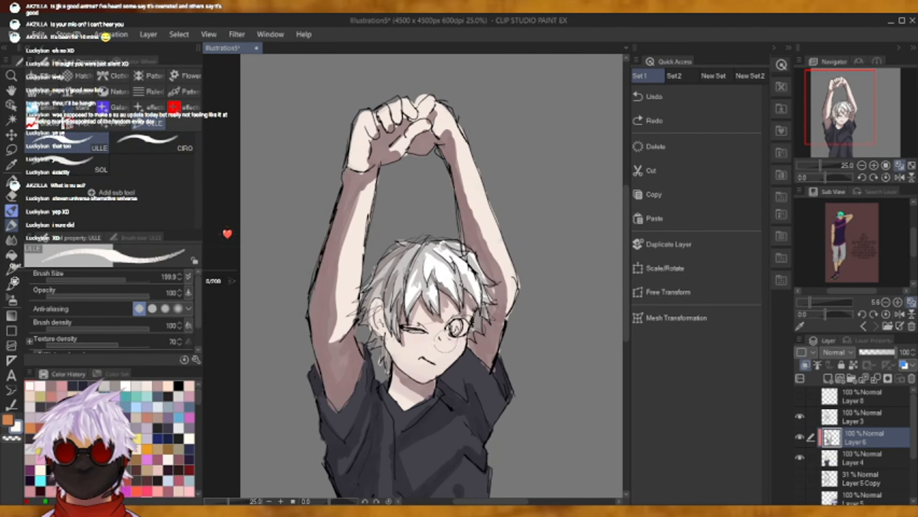
{"action": "mouse_move", "coordinate": [868, 108]}
{"action": "left_mouse_down"}
{"action": "mouse_move", "coordinate": [872, 123]}
{"action": "mouse_move", "coordinate": [871, 115]}
{"action": "left_mouse_up"}
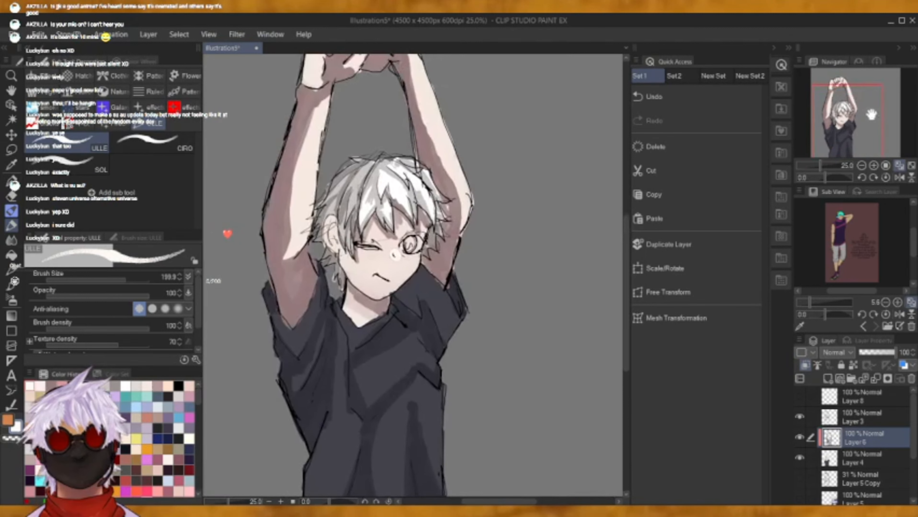
Merge Layer 6 down into Layer 4 and add a new layer above it for the eye colours.
{"action": "left_click", "coordinate": [885, 166]}
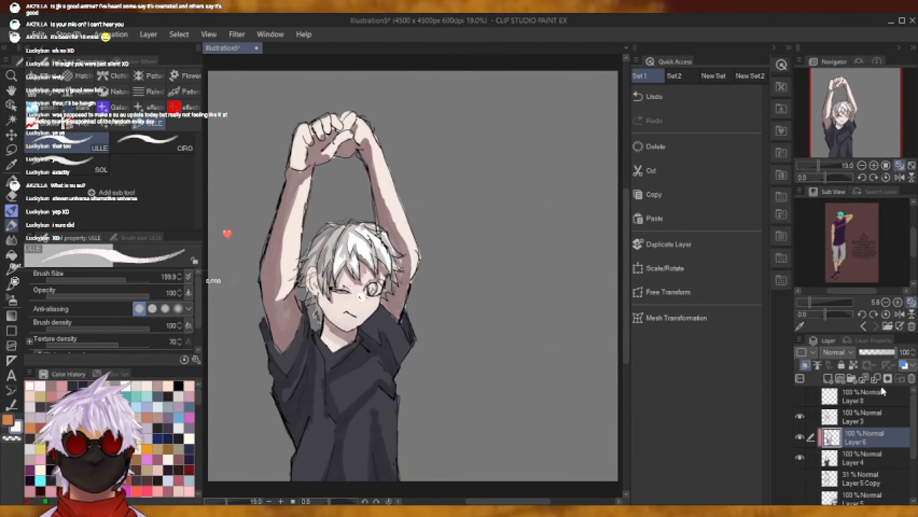
{"action": "left_click", "coordinate": [877, 379]}
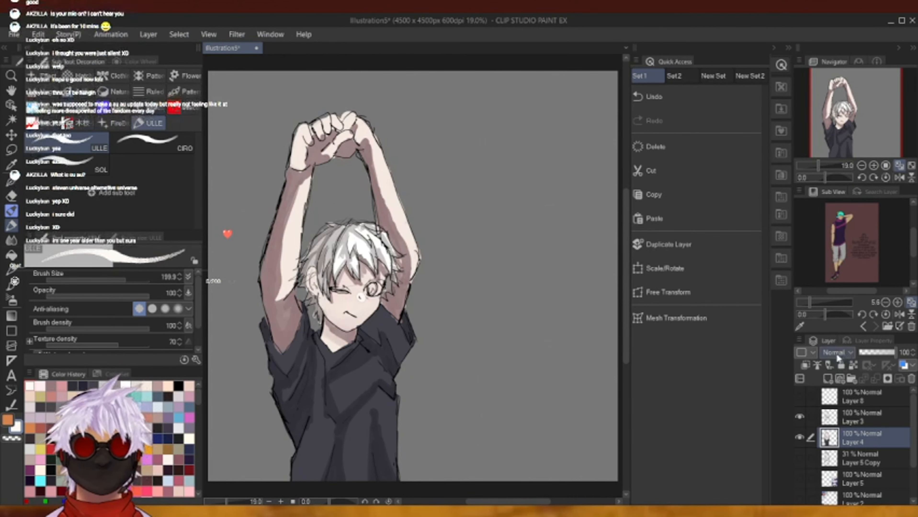
{"action": "left_click", "coordinate": [827, 378]}
Fill the open eye with grey RGB 167, 167, 167 using the SOL brush.
{"action": "left_click", "coordinate": [873, 165]}
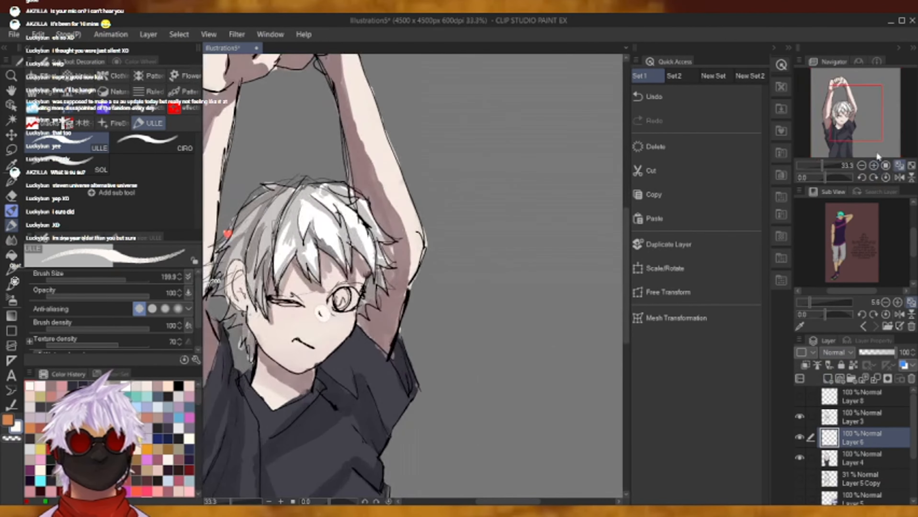
{"action": "left_click", "coordinate": [873, 165]}
{"action": "left_click", "coordinate": [117, 60]}
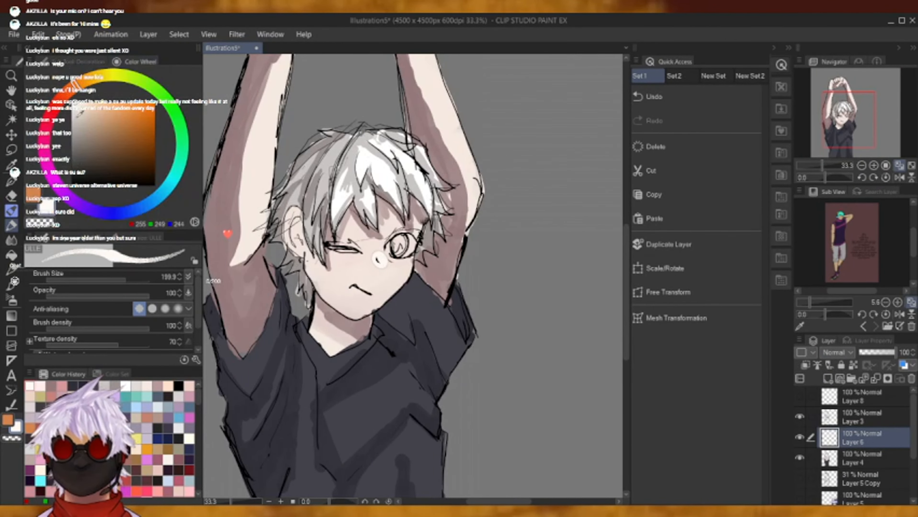
{"action": "left_click", "coordinate": [71, 113]}
{"action": "left_click", "coordinate": [71, 133]}
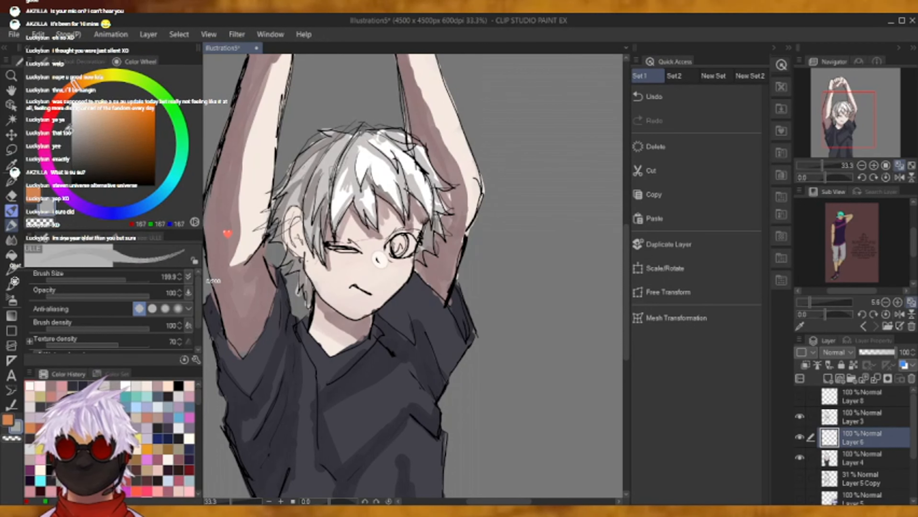
{"action": "left_click", "coordinate": [83, 58]}
{"action": "left_click", "coordinate": [91, 160]}
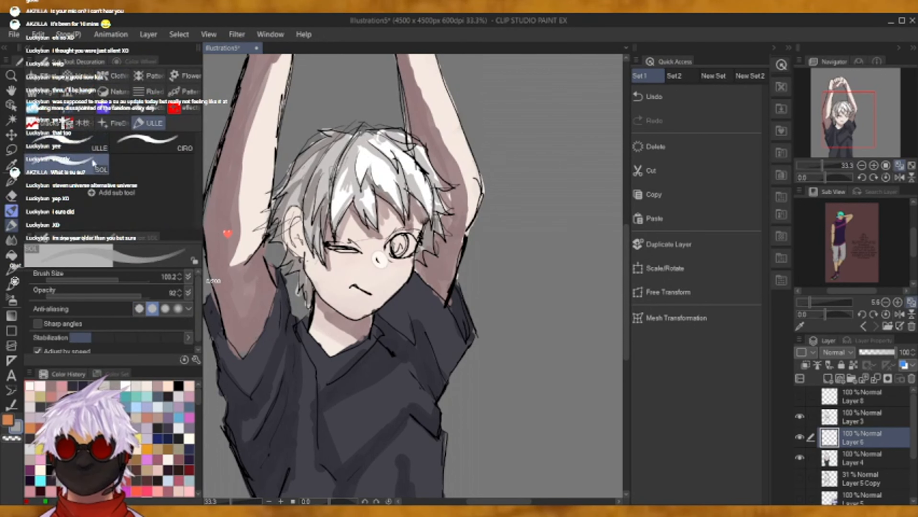
{"action": "mouse_move", "coordinate": [387, 250]}
{"action": "left_mouse_down"}
{"action": "mouse_move", "coordinate": [414, 241]}
{"action": "mouse_move", "coordinate": [389, 252]}
{"action": "mouse_move", "coordinate": [401, 241]}
{"action": "mouse_move", "coordinate": [411, 250]}
{"action": "left_mouse_up"}
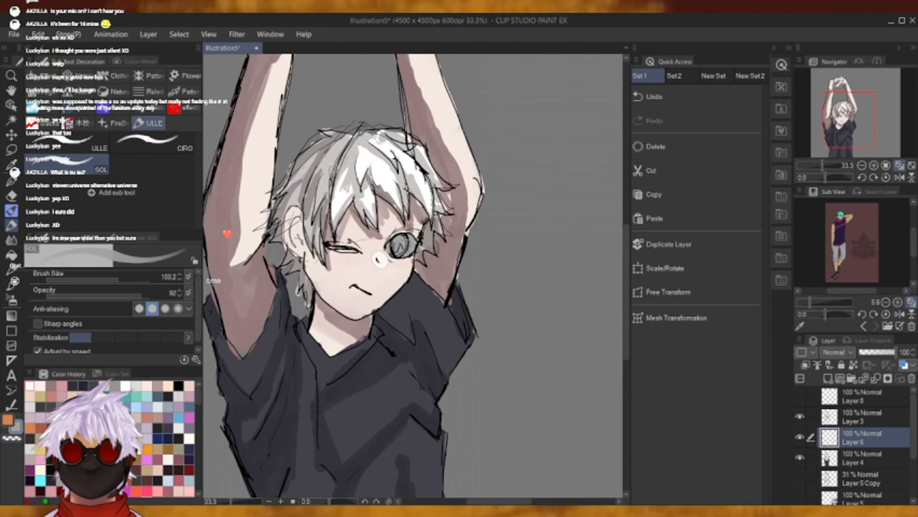
Repaint the open eye's white in light grey RGB 225, 225, 225, brightening it with off-white RGB 240, 237, 235.
{"action": "left_click", "coordinate": [872, 165]}
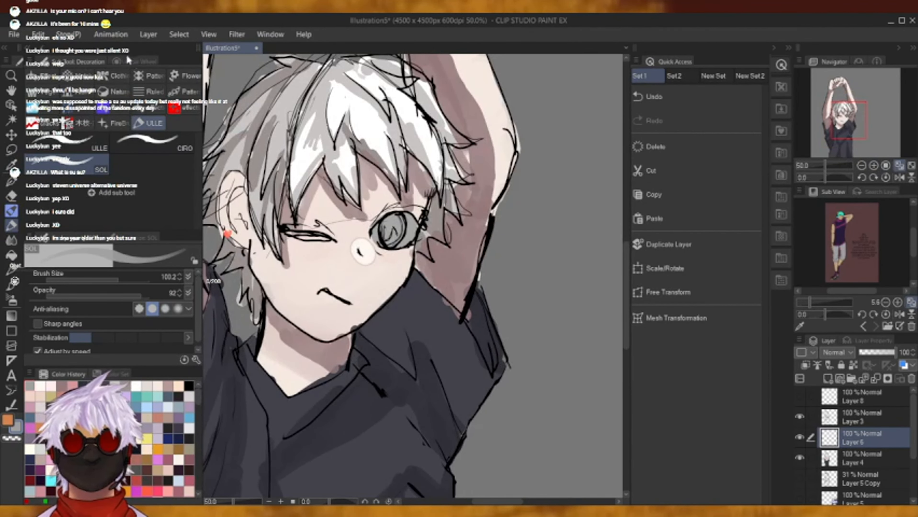
{"action": "left_click", "coordinate": [137, 61]}
{"action": "left_click", "coordinate": [72, 110]}
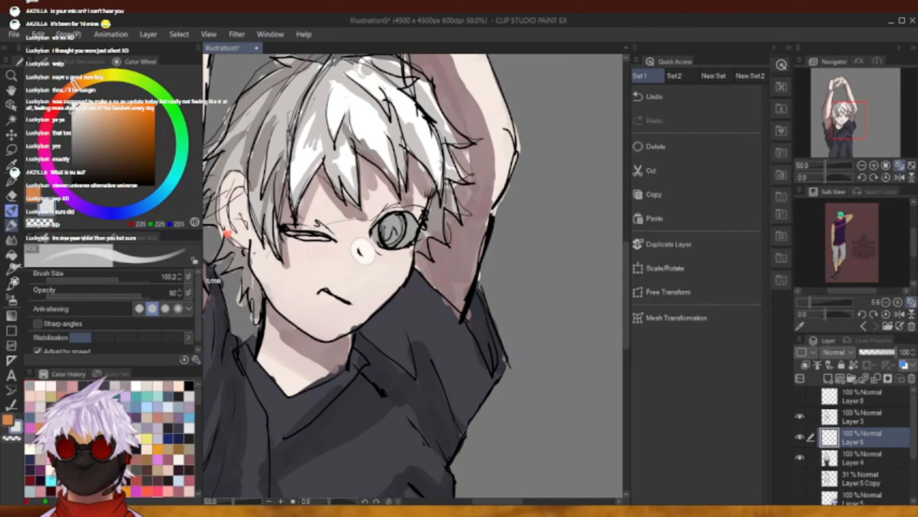
{"action": "mouse_move", "coordinate": [382, 223]}
{"action": "left_mouse_down"}
{"action": "mouse_move", "coordinate": [379, 242]}
{"action": "mouse_move", "coordinate": [414, 231]}
{"action": "mouse_move", "coordinate": [409, 219]}
{"action": "left_mouse_up"}
{"action": "left_click", "coordinate": [74, 105]}
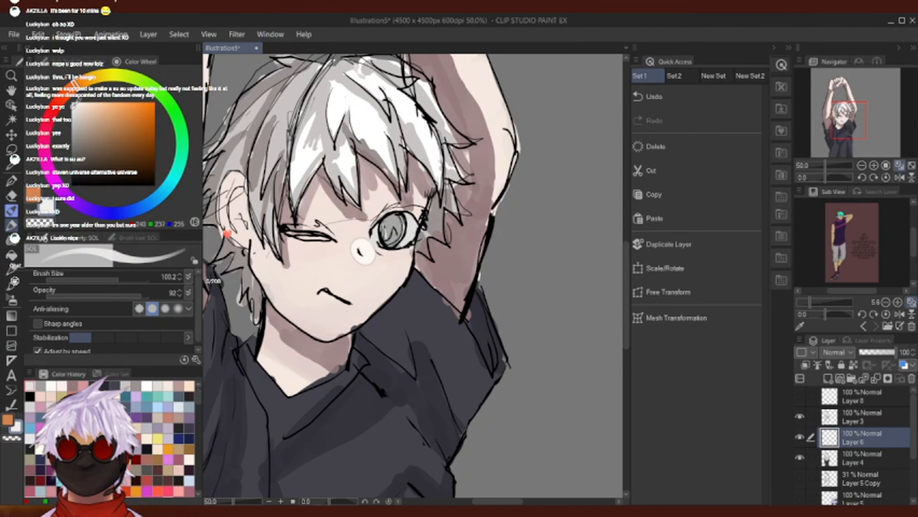
Set the brush size to 45.8 and paint the open eye's iris light cyan RGB 190, 249, 255.
{"action": "left_click", "coordinate": [110, 278]}
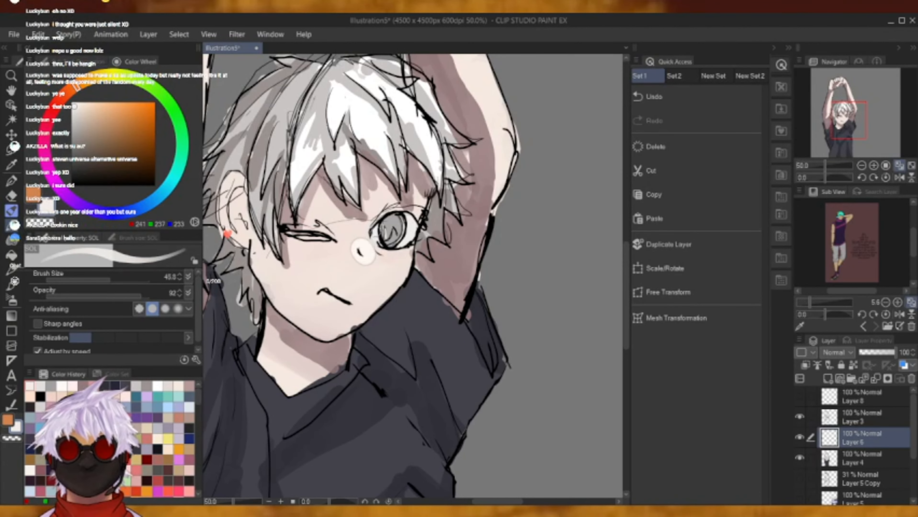
{"action": "left_click", "coordinate": [171, 189]}
{"action": "left_click_drag", "start_coordinate": [83, 103], "coordinate": [92, 102]}
{"action": "mouse_move", "coordinate": [391, 228]}
{"action": "left_mouse_down"}
{"action": "mouse_move", "coordinate": [388, 235]}
{"action": "mouse_move", "coordinate": [399, 223]}
{"action": "left_mouse_up"}
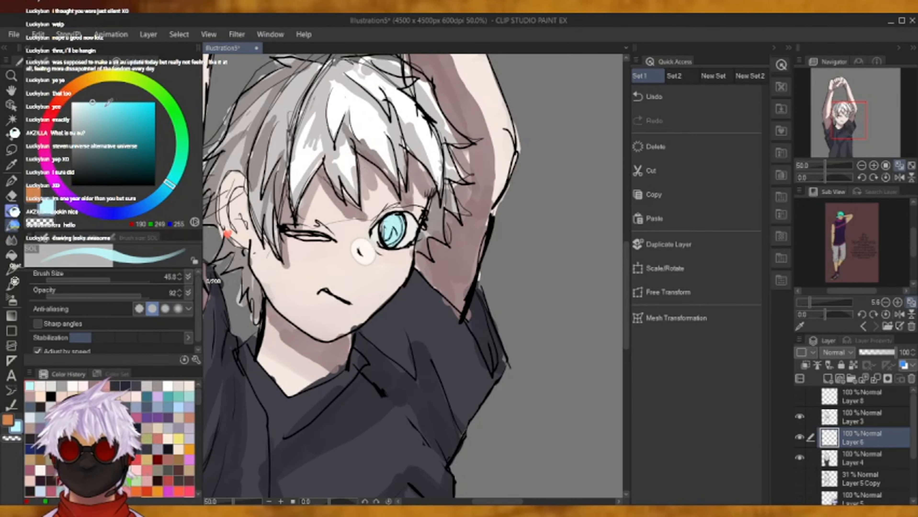
Shade the iris with RGB 154, 208, 218 and, at brush size 22.9, with muted blue RGB 130, 168, 186.
{"action": "left_click", "coordinate": [96, 114]}
{"action": "left_click", "coordinate": [167, 187]}
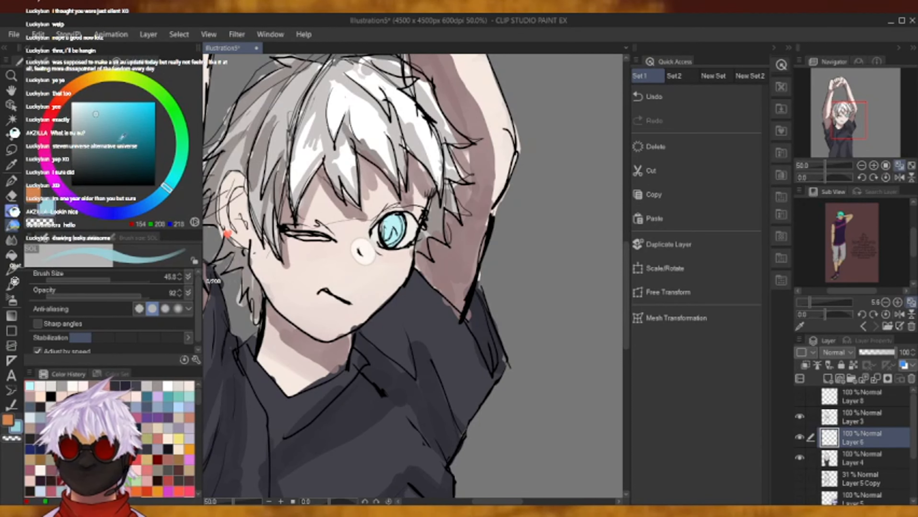
{"action": "mouse_move", "coordinate": [391, 229]}
{"action": "left_mouse_down"}
{"action": "mouse_move", "coordinate": [387, 239]}
{"action": "mouse_move", "coordinate": [396, 222]}
{"action": "left_mouse_up"}
{"action": "left_click", "coordinate": [93, 121]}
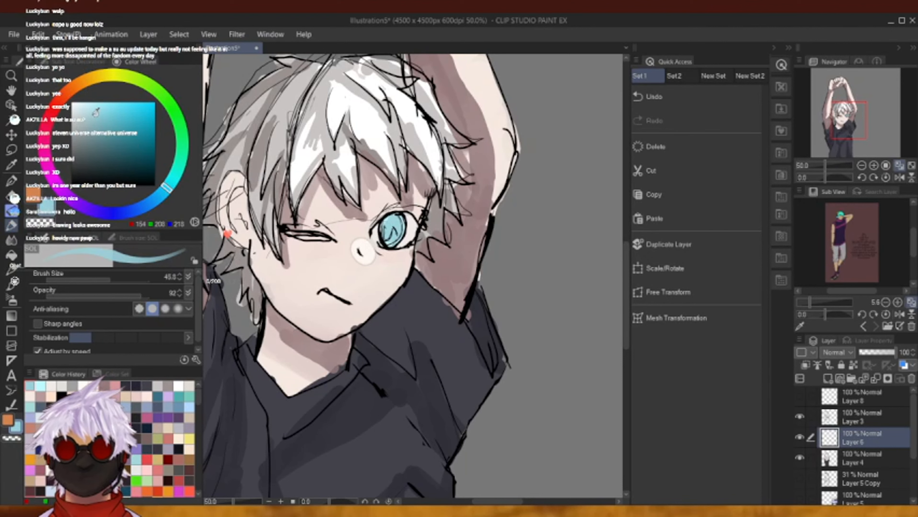
{"action": "left_click_drag", "start_coordinate": [165, 192], "coordinate": [159, 196]}
{"action": "left_click_drag", "start_coordinate": [97, 119], "coordinate": [96, 124]}
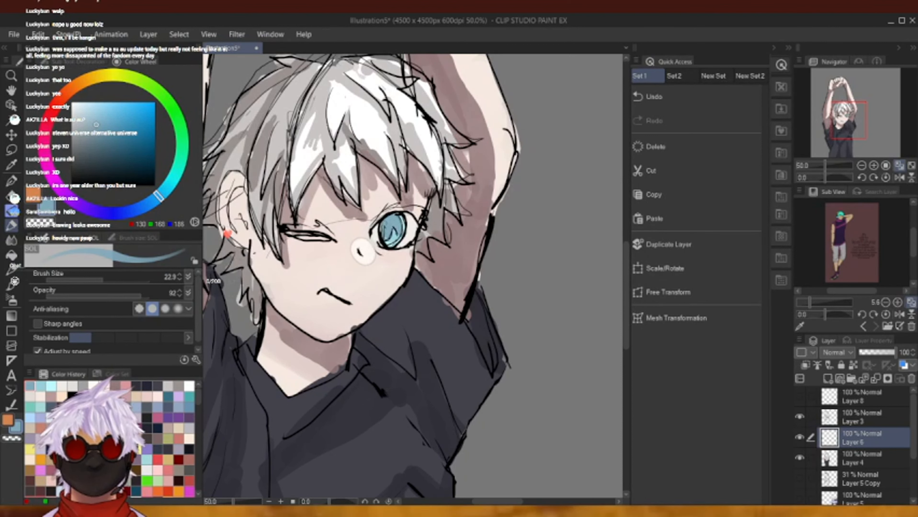
Shade the iris with blue-grey RGB 88, 109, 132 and paint the pupil dark navy RGB 34, 37, 56.
{"action": "left_click_drag", "start_coordinate": [99, 124], "coordinate": [99, 142]}
{"action": "left_click_drag", "start_coordinate": [158, 196], "coordinate": [146, 205]}
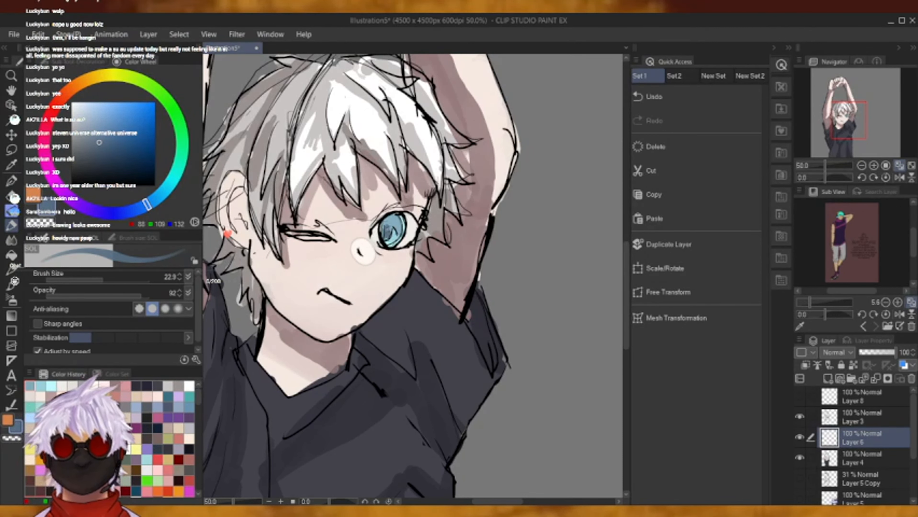
{"action": "mouse_move", "coordinate": [387, 219]}
{"action": "left_mouse_down"}
{"action": "mouse_move", "coordinate": [389, 241]}
{"action": "mouse_move", "coordinate": [398, 242]}
{"action": "mouse_move", "coordinate": [382, 227]}
{"action": "left_mouse_up"}
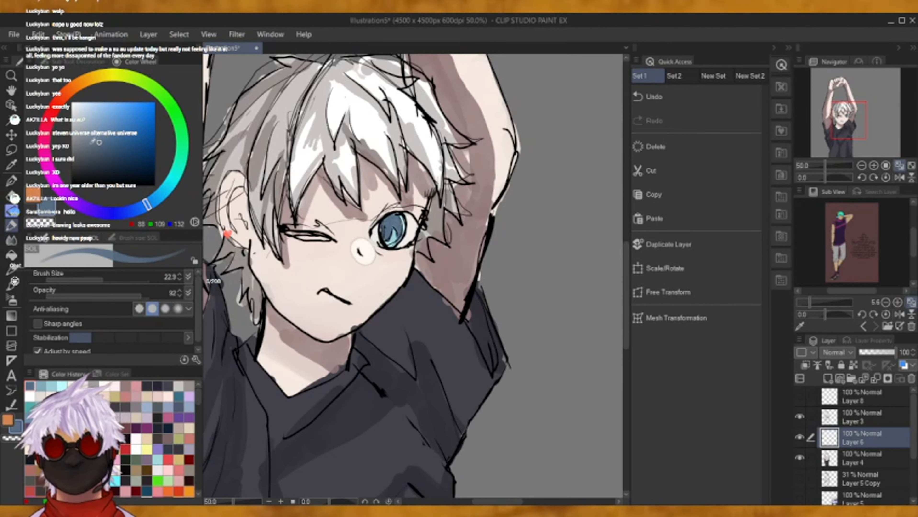
{"action": "left_click_drag", "start_coordinate": [95, 142], "coordinate": [103, 167]}
{"action": "left_click_drag", "start_coordinate": [147, 205], "coordinate": [122, 212]}
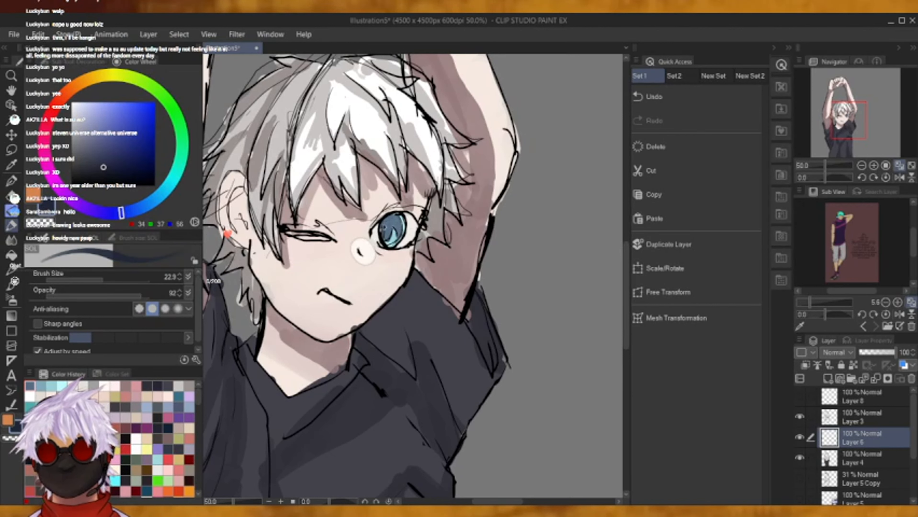
{"action": "mouse_move", "coordinate": [390, 219]}
{"action": "left_mouse_down"}
{"action": "mouse_move", "coordinate": [386, 238]}
{"action": "mouse_move", "coordinate": [401, 234]}
{"action": "mouse_move", "coordinate": [398, 216]}
{"action": "left_mouse_up"}
Try a bright cyan RGB 160, 246, 255 reflection in the lower part of the iris and undo it.
{"action": "left_click", "coordinate": [74, 384]}
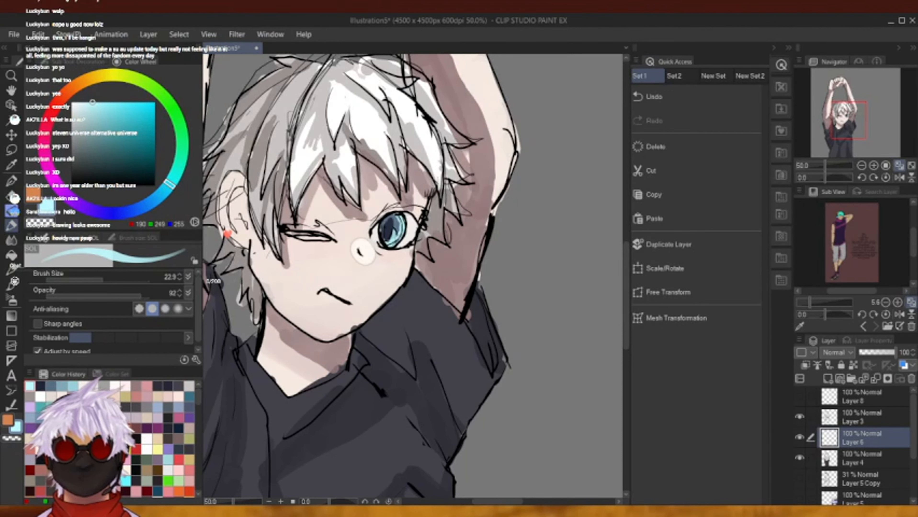
{"action": "left_click", "coordinate": [103, 102]}
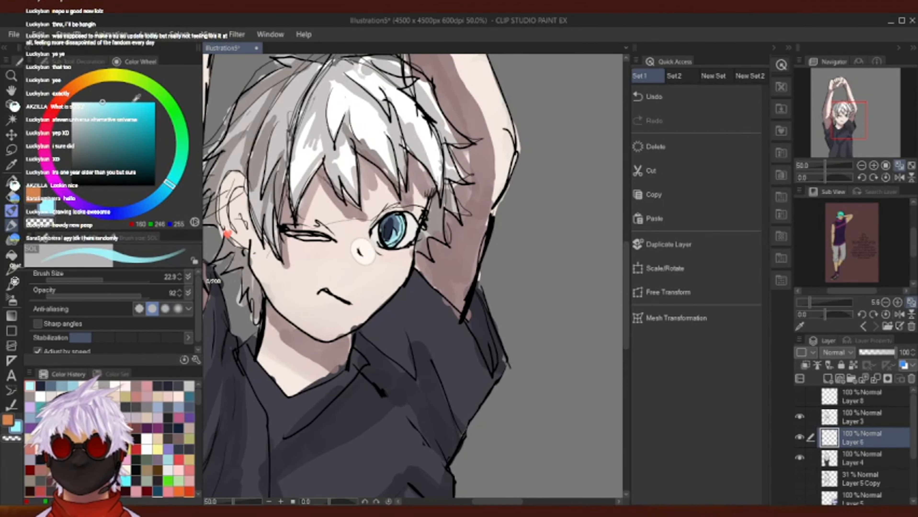
{"action": "left_click_drag", "start_coordinate": [395, 243], "coordinate": [399, 235]}
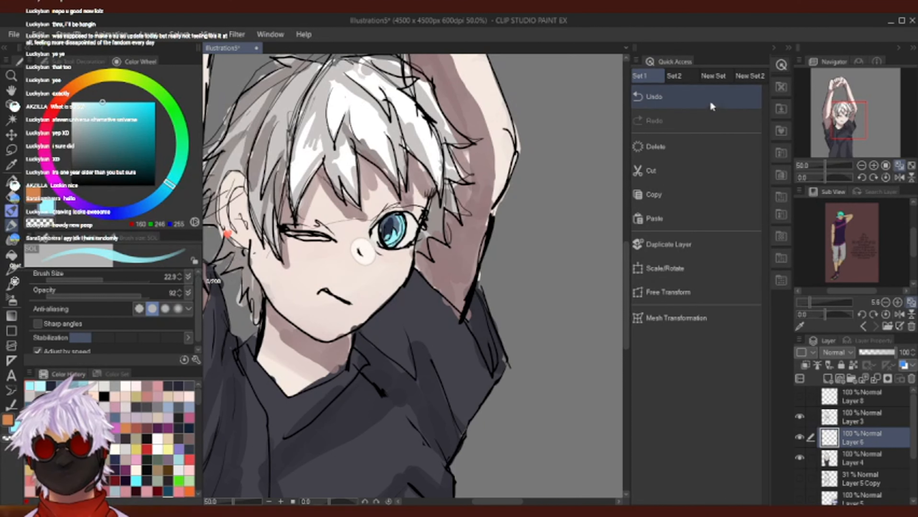
{"action": "left_click", "coordinate": [712, 93]}
Try a darker navy RGB 23, 23, 49 stroke on the upper part of the eye and undo it.
{"action": "left_click", "coordinate": [51, 386]}
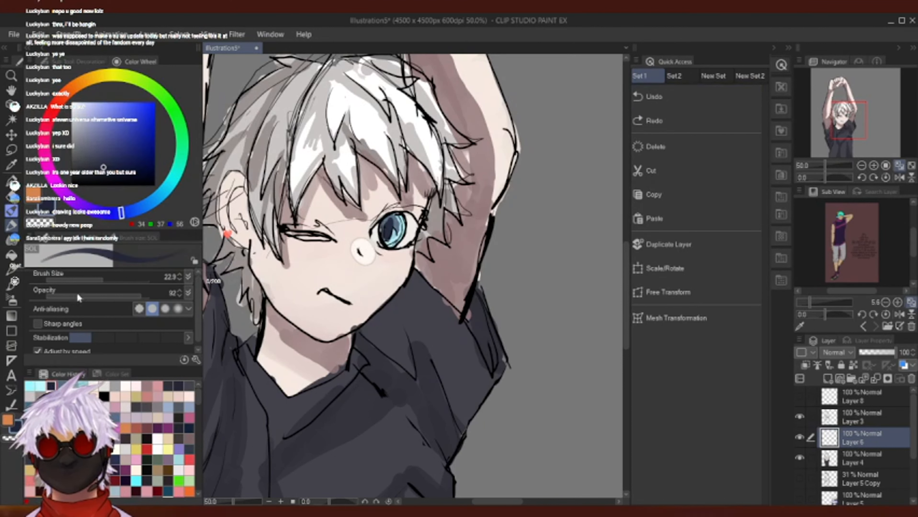
{"action": "left_click_drag", "start_coordinate": [107, 163], "coordinate": [114, 169]}
{"action": "left_click_drag", "start_coordinate": [118, 212], "coordinate": [113, 214]}
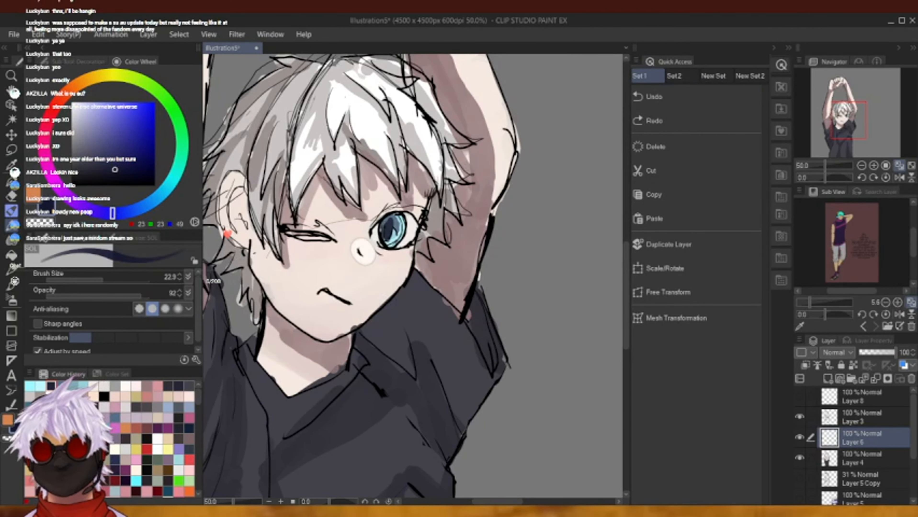
{"action": "left_click_drag", "start_coordinate": [399, 218], "coordinate": [403, 228]}
{"action": "left_click", "coordinate": [705, 99]}
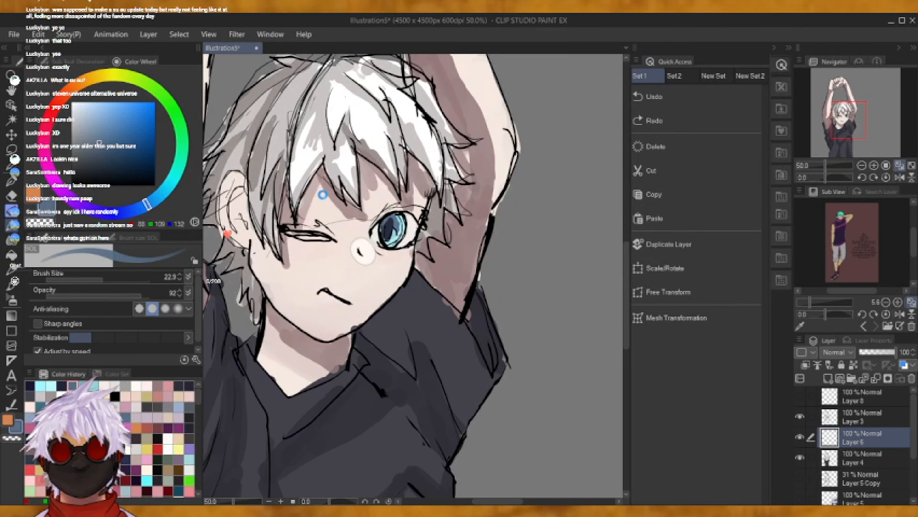
Deepen the top of the iris with blue-grey RGB 88, 109, 132, then sample RGB 227, 224, 221 and set the brush size to 45.8.
{"action": "key", "text": "alt+Tab"}
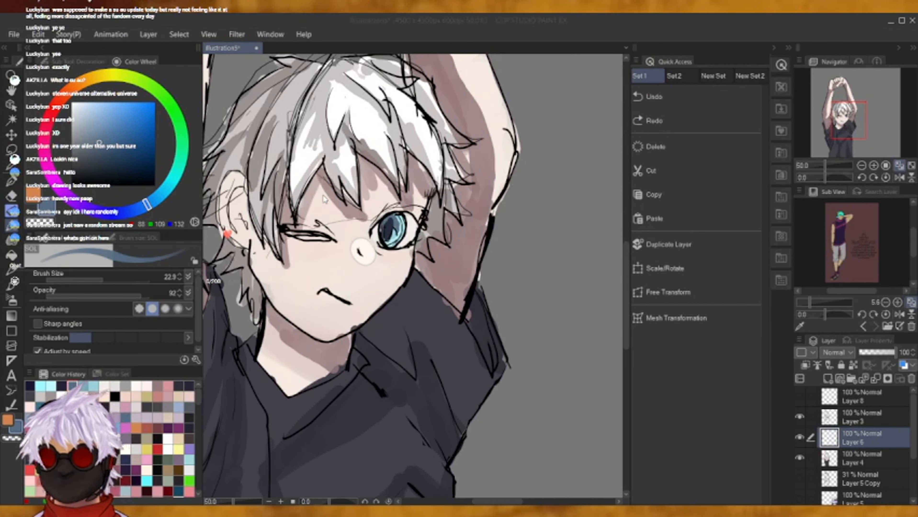
{"action": "key", "text": "alt+Tab"}
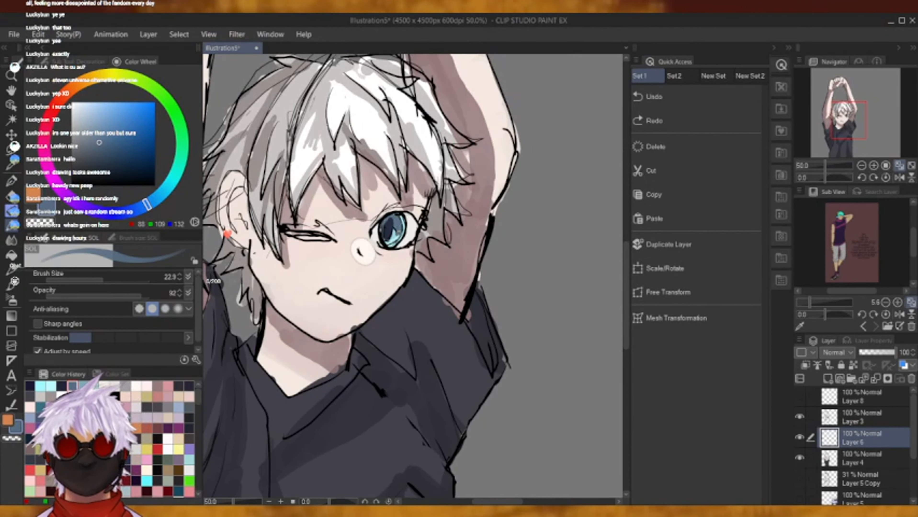
{"action": "left_click_drag", "start_coordinate": [390, 219], "coordinate": [398, 214]}
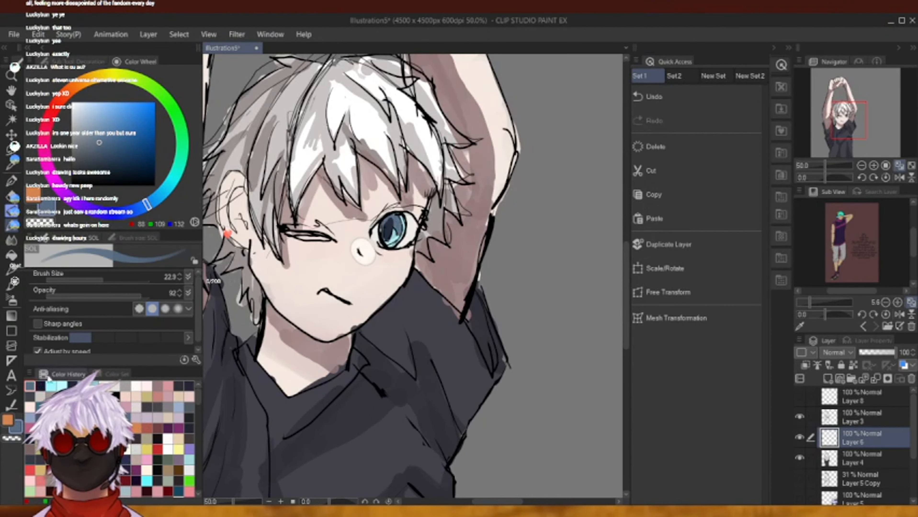
{"action": "left_click", "coordinate": [362, 250], "text": "alt"}
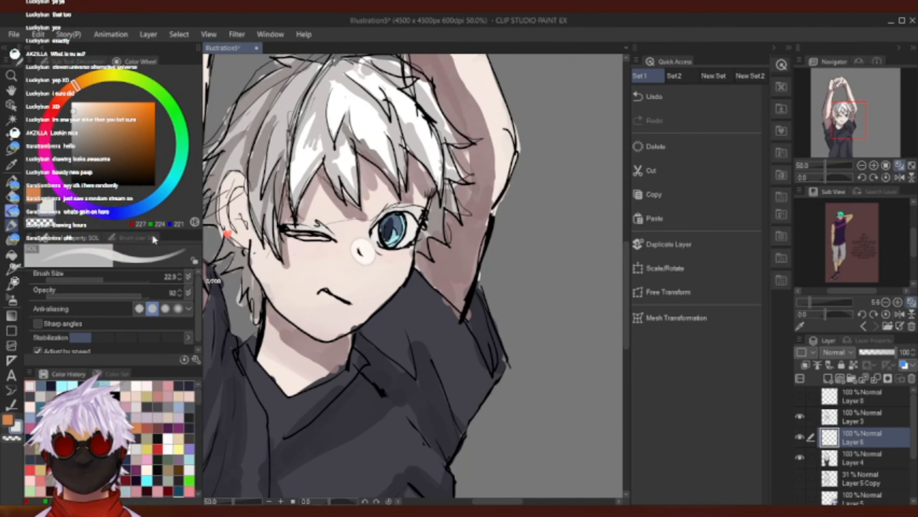
{"action": "left_click", "coordinate": [106, 276]}
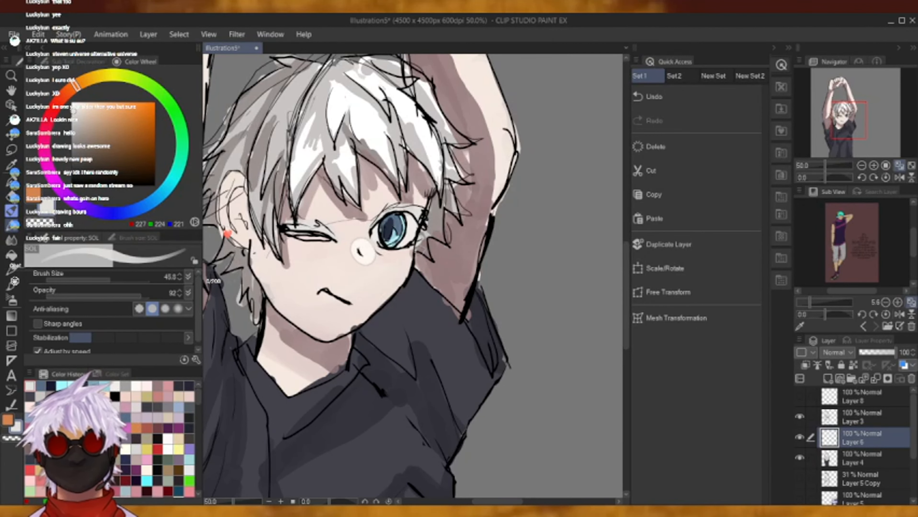
Show Layer 2 and move its style reference images to the empty area on the right side of the canvas.
{"action": "left_click", "coordinate": [899, 166]}
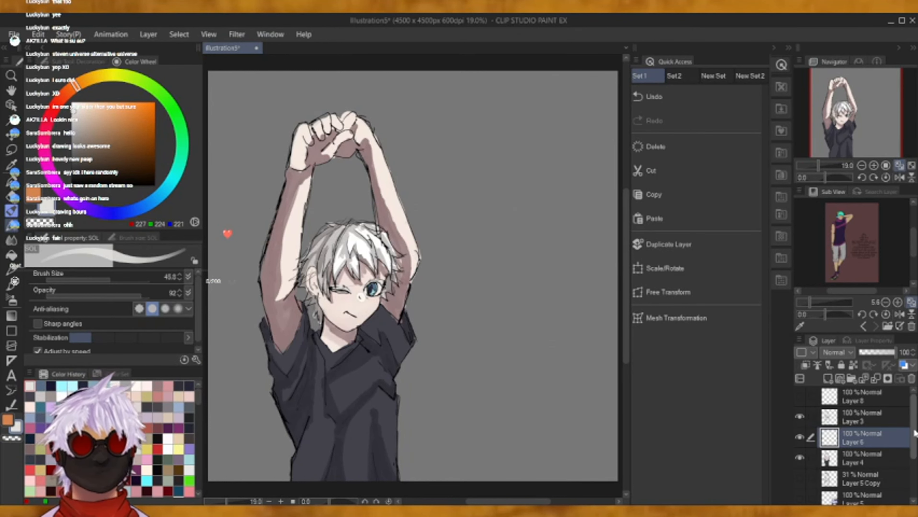
{"action": "scroll", "coordinate": [800, 443], "scroll_direction": "down", "scroll_amount": 3}
{"action": "left_click", "coordinate": [799, 464]}
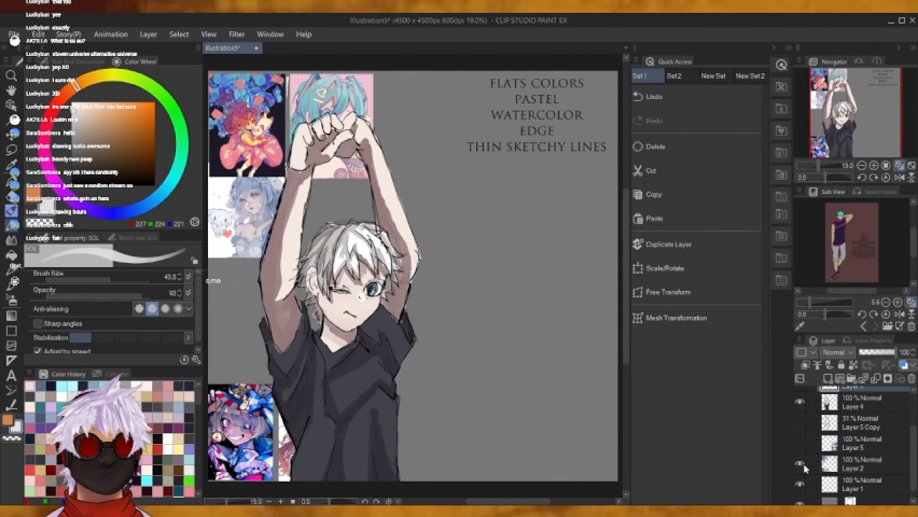
{"action": "left_click", "coordinate": [845, 466]}
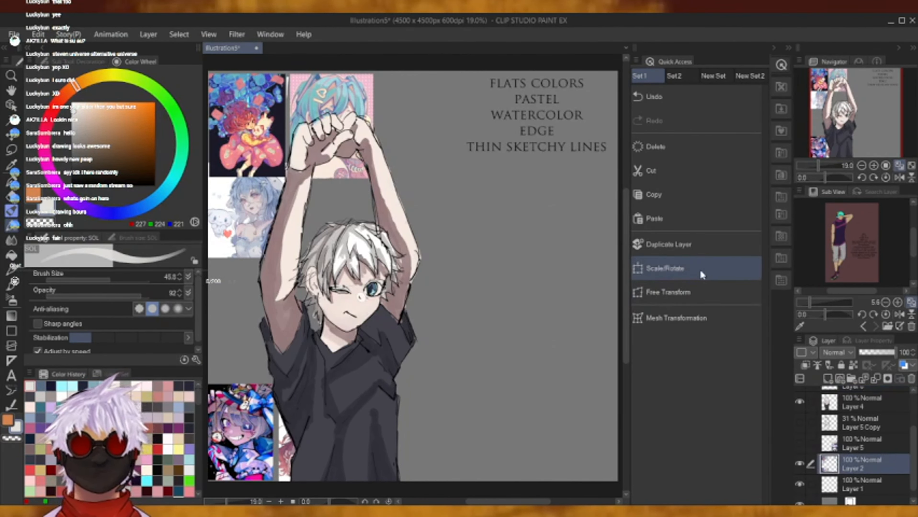
{"action": "left_click", "coordinate": [687, 270]}
{"action": "left_click_drag", "start_coordinate": [318, 304], "coordinate": [540, 309]}
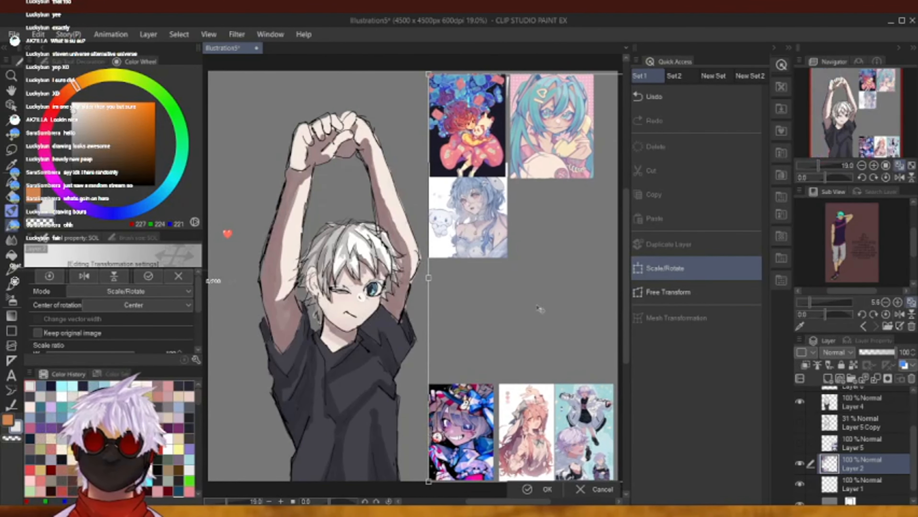
{"action": "left_click", "coordinate": [547, 489]}
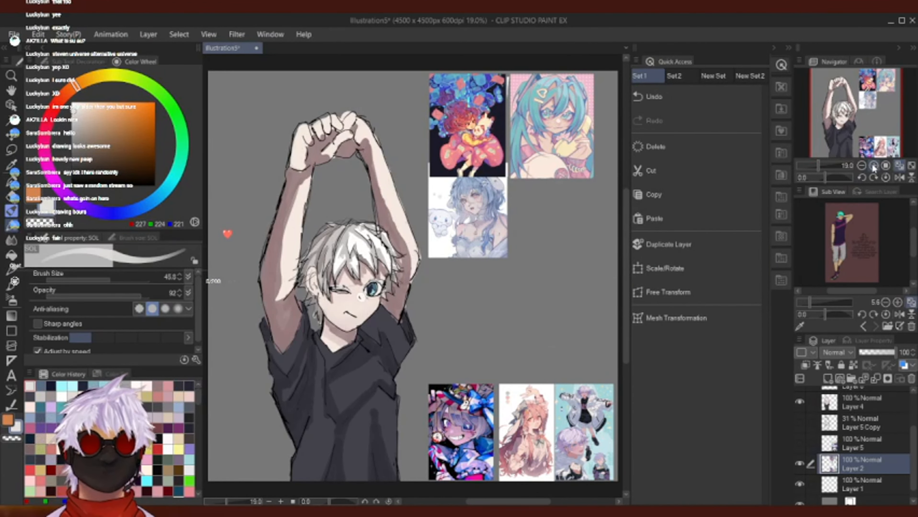
{"action": "scroll", "coordinate": [399, 283], "scroll_direction": "up", "scroll_amount": 4}
{"action": "mouse_move", "coordinate": [856, 108]}
{"action": "left_mouse_down"}
{"action": "mouse_move", "coordinate": [848, 113]}
{"action": "mouse_move", "coordinate": [867, 81]}
{"action": "mouse_move", "coordinate": [846, 112]}
{"action": "left_mouse_up"}
{"action": "left_click", "coordinate": [898, 165]}
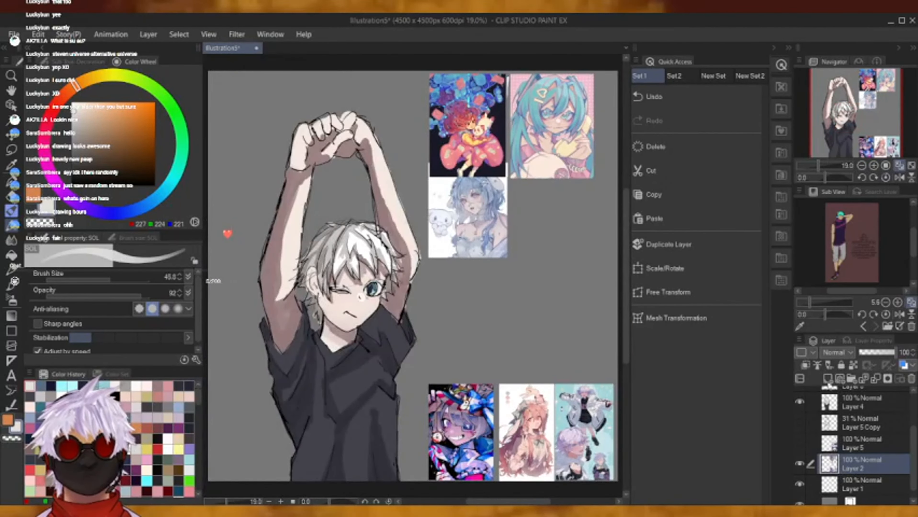
Check Layer 6 and the Layer 3 sketch by toggling their visibility, and merge Layer 6 down into Layer 4.
{"action": "left_click", "coordinate": [861, 401]}
{"action": "scroll", "coordinate": [912, 460], "scroll_direction": "up", "scroll_amount": 3}
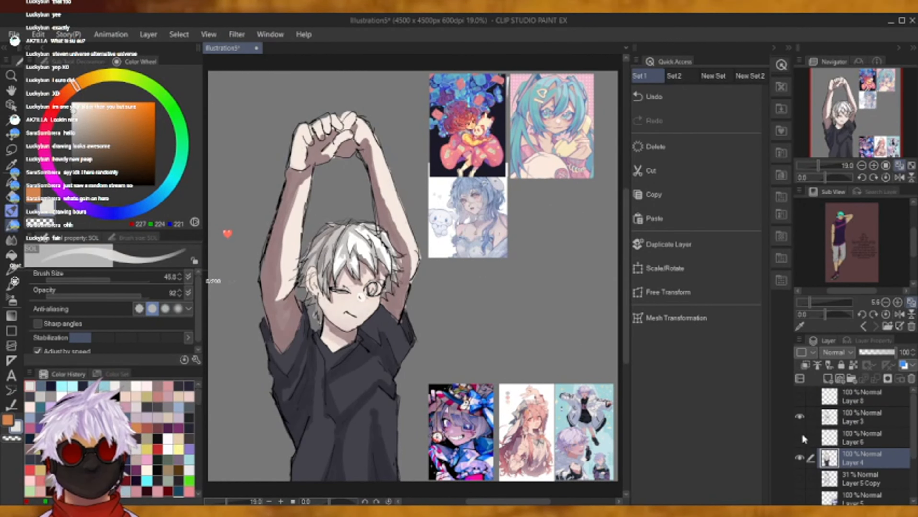
{"action": "left_click", "coordinate": [800, 417]}
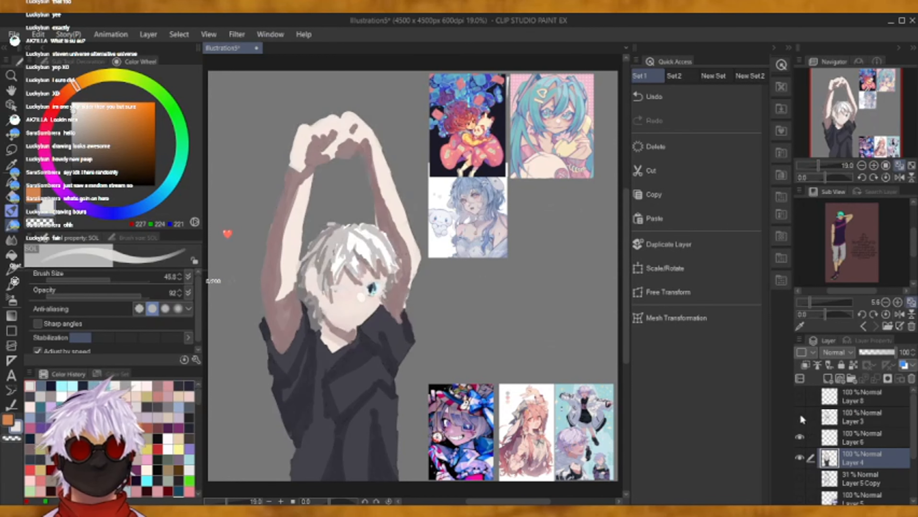
{"action": "left_click", "coordinate": [799, 417]}
{"action": "left_click", "coordinate": [857, 438]}
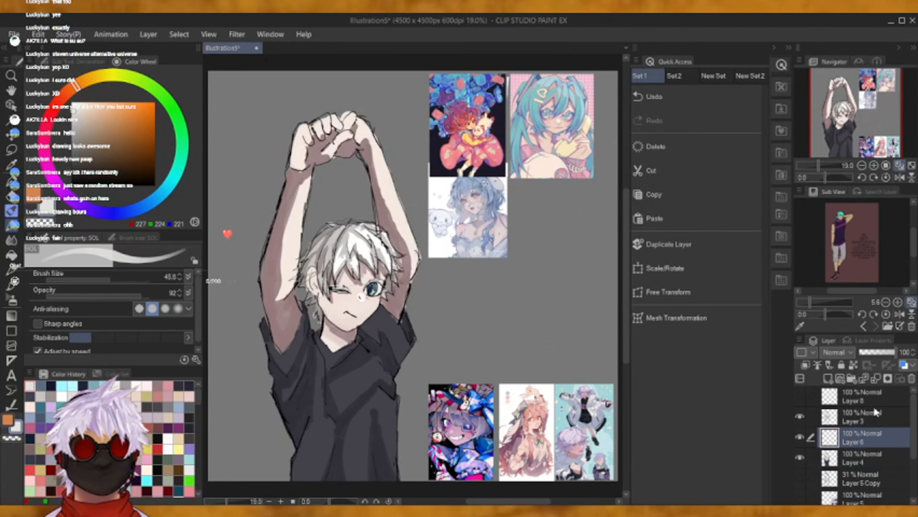
{"action": "left_click", "coordinate": [875, 378]}
Duplicate the Layer 3 line sketch and lock the copy's transparent pixels.
{"action": "left_click", "coordinate": [846, 417]}
{"action": "left_click", "coordinate": [735, 244]}
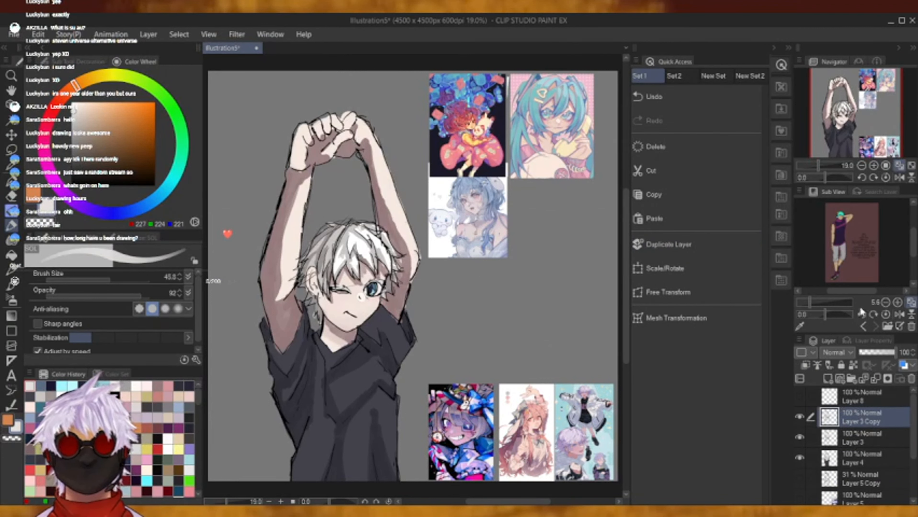
{"action": "left_click", "coordinate": [853, 366]}
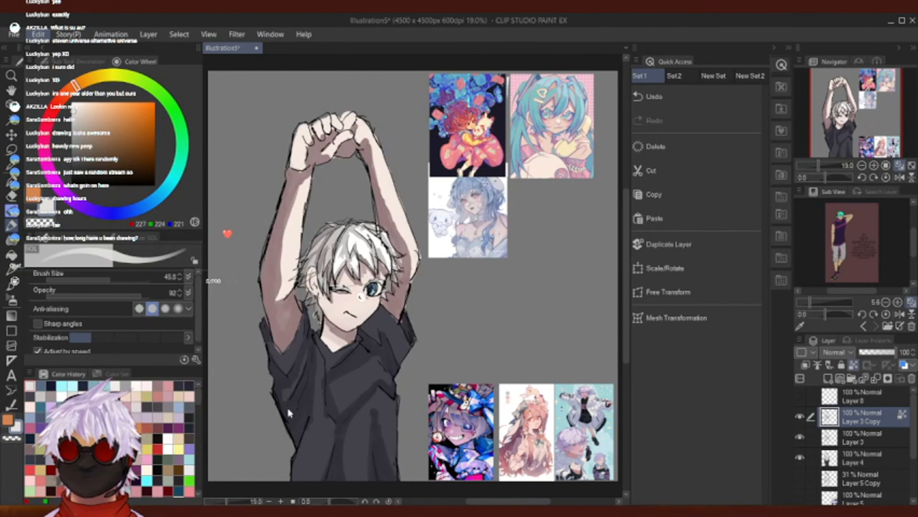
Add a Sunset gradient fill layer above Layer 3 Copy and clip it to the sketch lines.
{"action": "key", "text": "space"}
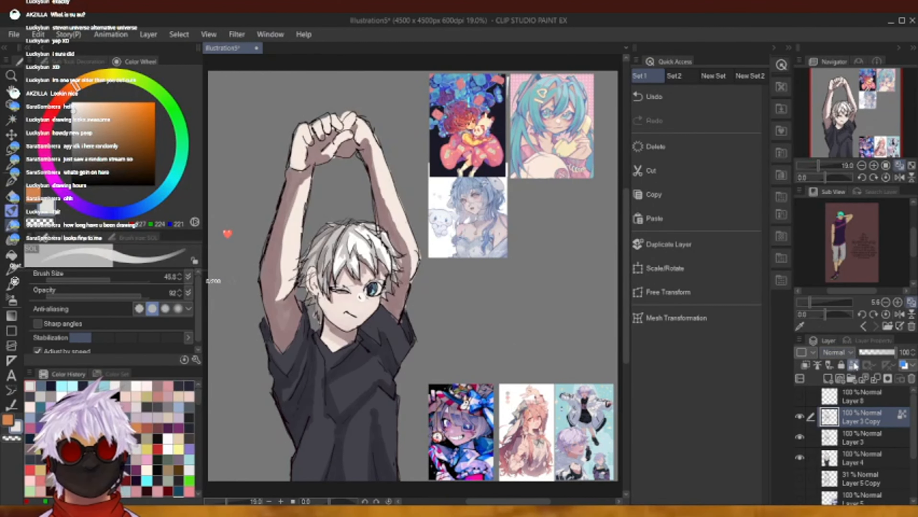
{"action": "left_click", "coordinate": [845, 79]}
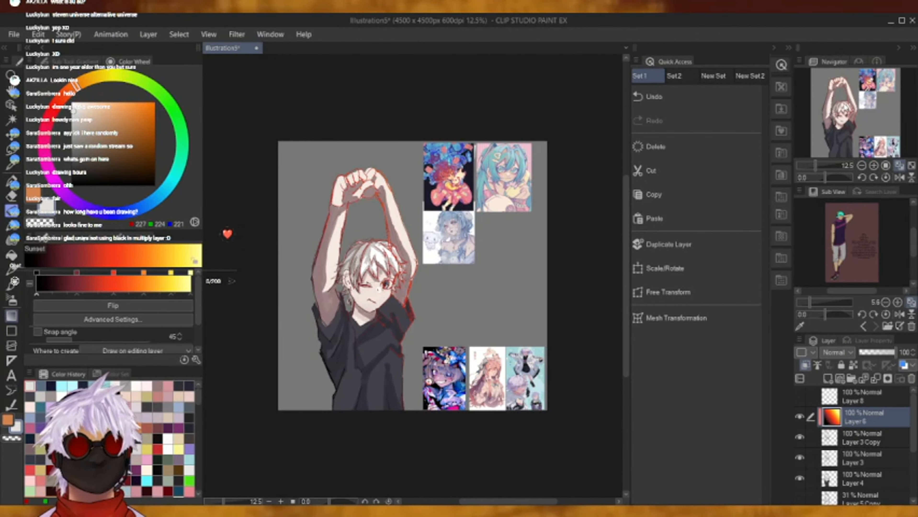
Set the gradient Layer 6 to Linear burn and recolour its gradient from the sunset tones to blue and cream.
{"action": "left_click", "coordinate": [841, 101]}
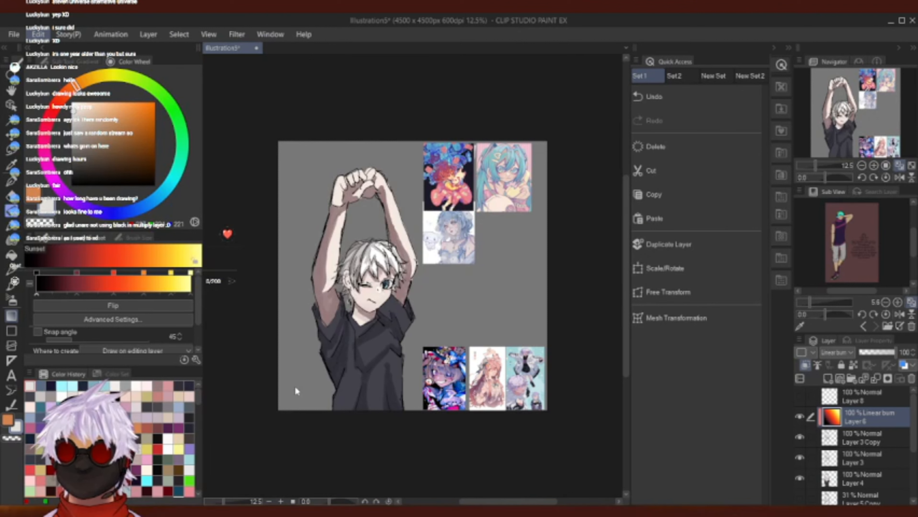
{"action": "left_click", "coordinate": [298, 412]}
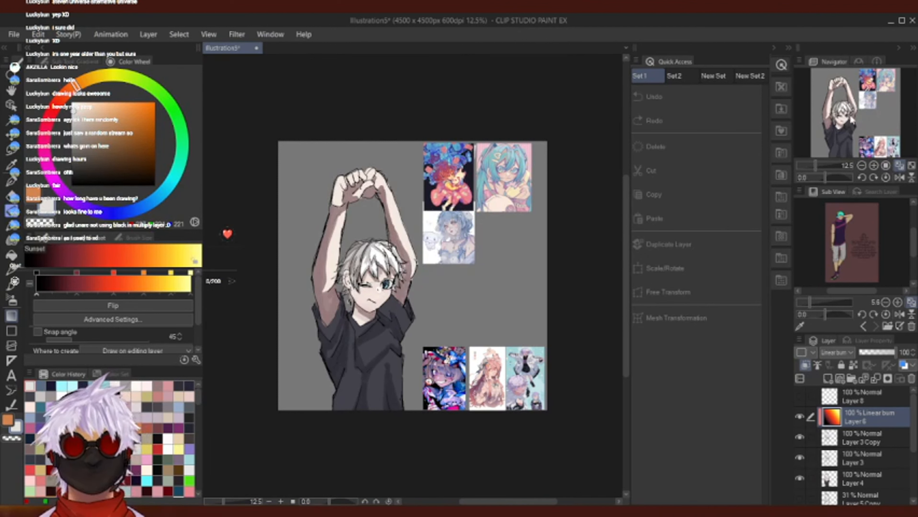
{"action": "left_click", "coordinate": [860, 103]}
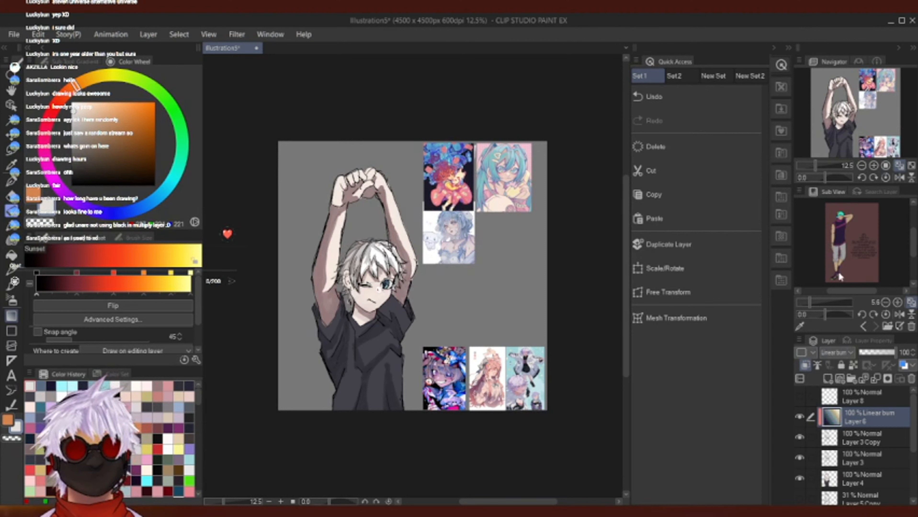
Try the Overlay blending mode on the gradient Layer 6, and Normal at 45% opacity.
{"action": "left_click", "coordinate": [840, 168]}
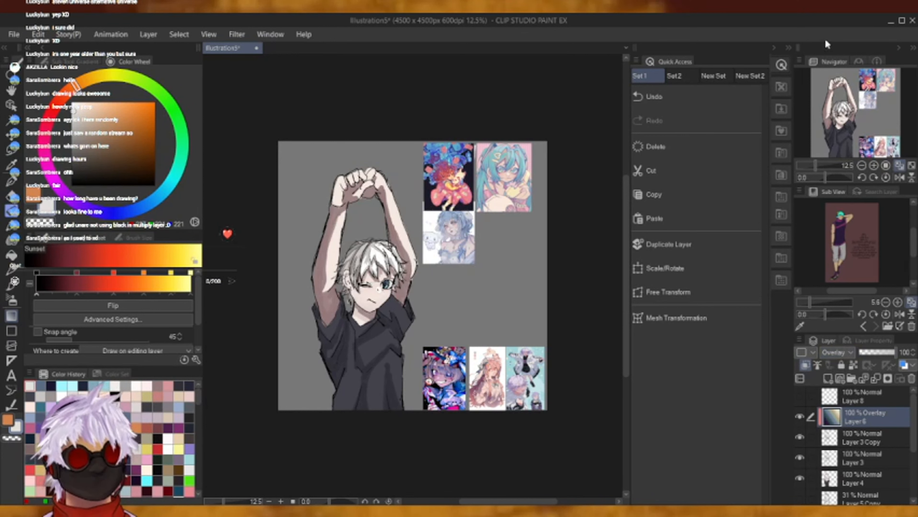
{"action": "left_click", "coordinate": [835, 37]}
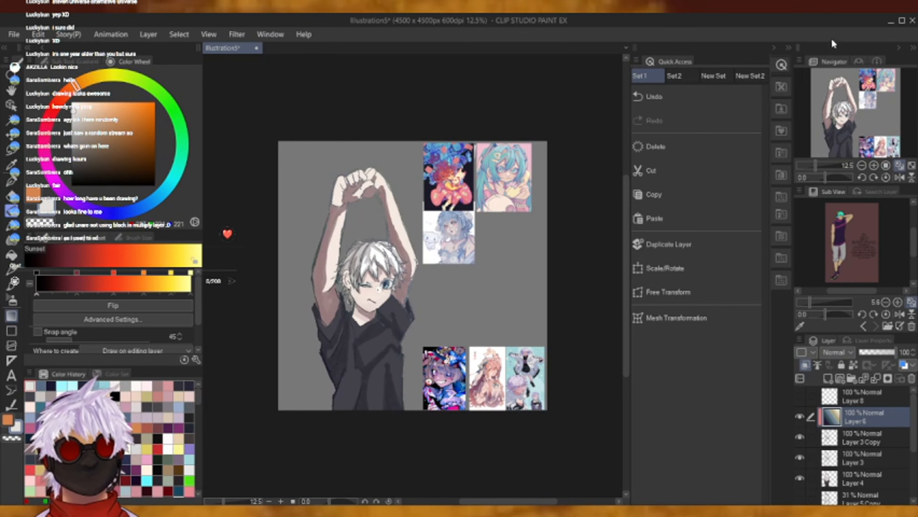
{"action": "left_click", "coordinate": [876, 355]}
{"action": "left_click_drag", "start_coordinate": [875, 355], "coordinate": [873, 353]}
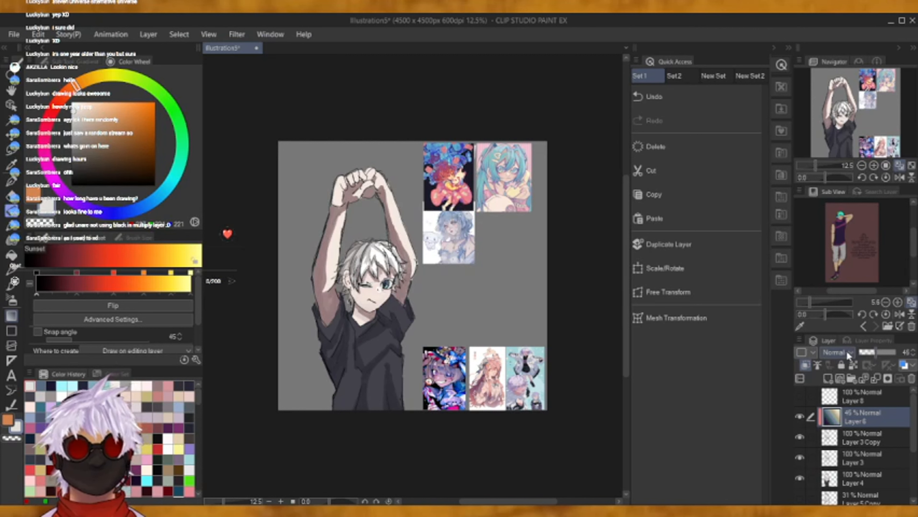
Try Pin light at 100% opacity on Layer 6 and undo a trial merge into Layer 3 Copy.
{"action": "left_click", "coordinate": [838, 240]}
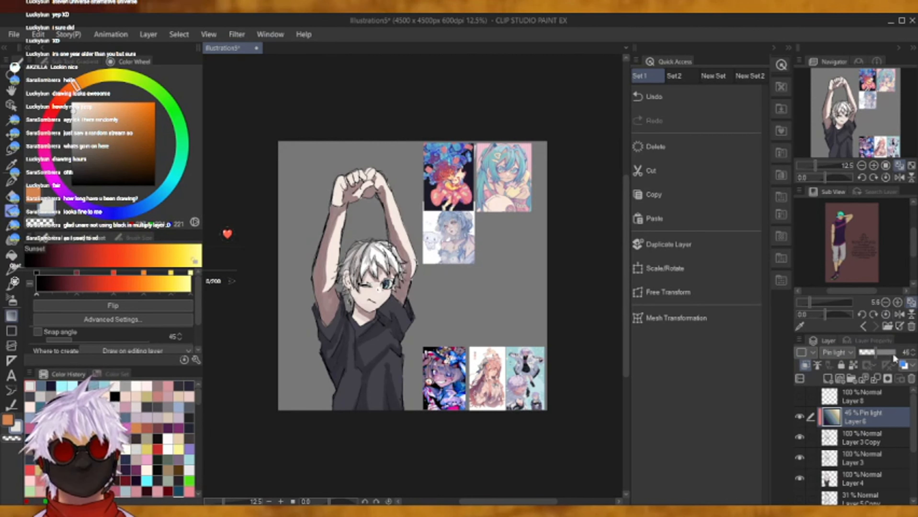
{"action": "left_click_drag", "start_coordinate": [877, 357], "coordinate": [898, 353]}
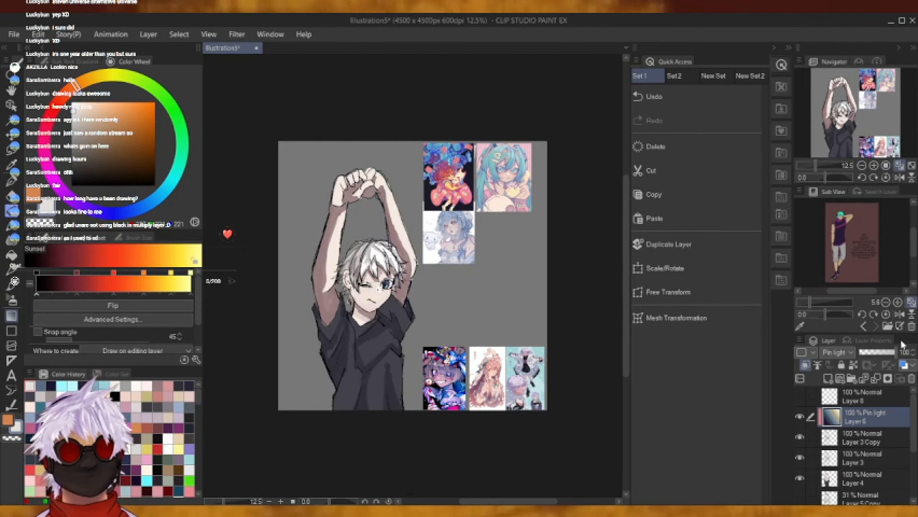
{"action": "left_click", "coordinate": [875, 379]}
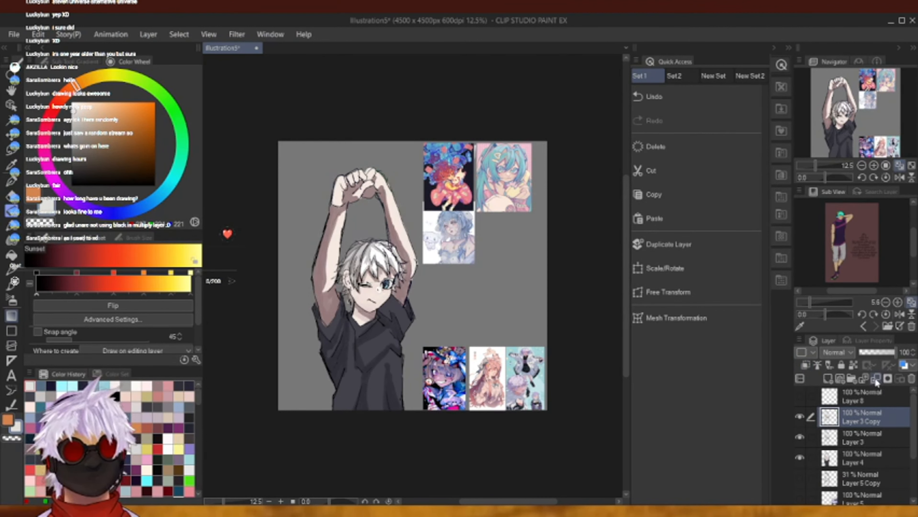
{"action": "left_click", "coordinate": [698, 97]}
Try Layer 3 Copy at 61% and 100% opacity, with the gradient Layer 6 set to Darken.
{"action": "left_click", "coordinate": [857, 433]}
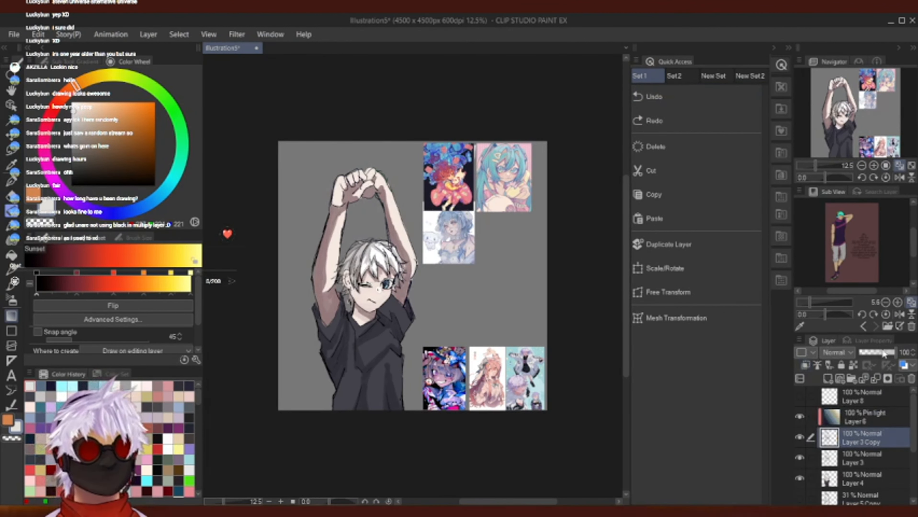
{"action": "mouse_move", "coordinate": [885, 353]}
{"action": "left_mouse_down"}
{"action": "mouse_move", "coordinate": [867, 351]}
{"action": "mouse_move", "coordinate": [880, 349]}
{"action": "left_mouse_up"}
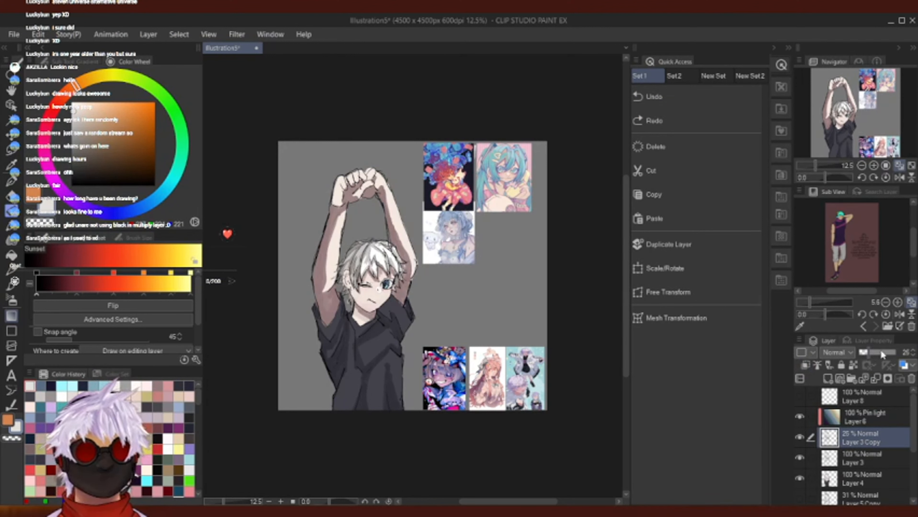
{"action": "left_click", "coordinate": [867, 411]}
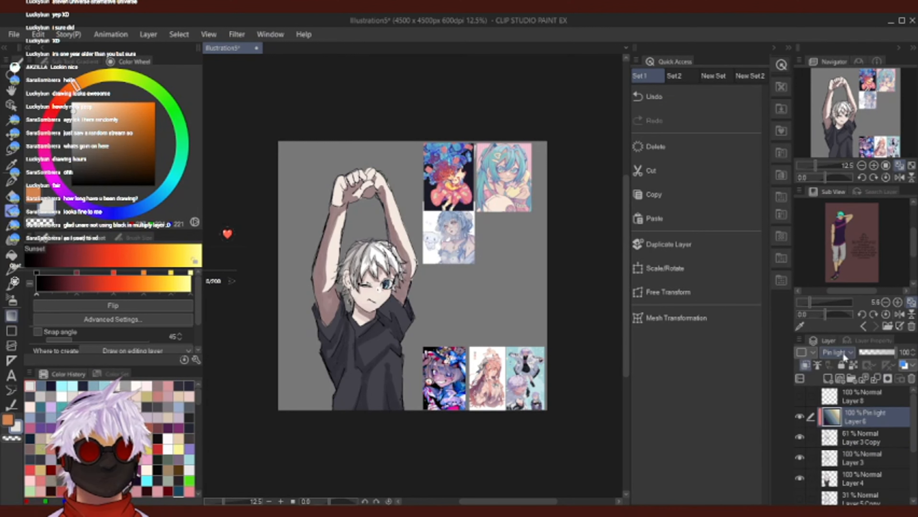
{"action": "left_click", "coordinate": [830, 37]}
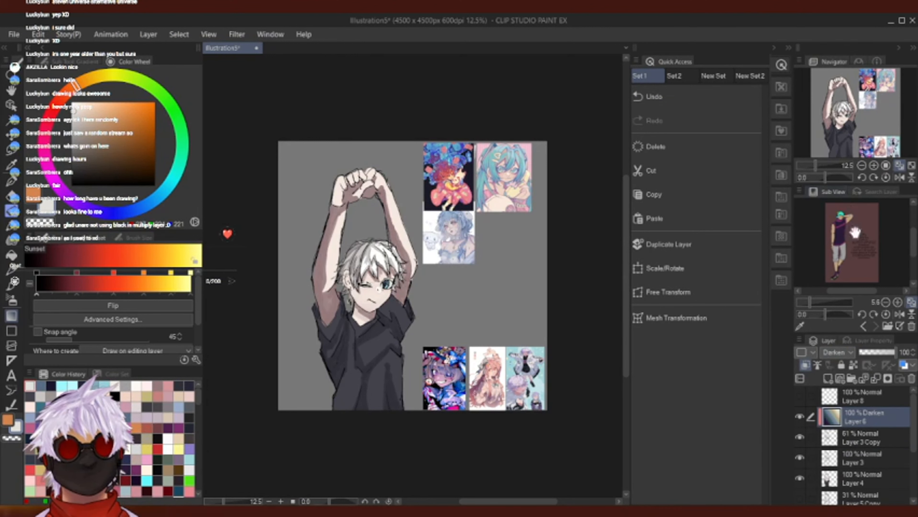
{"action": "left_click", "coordinate": [864, 439]}
{"action": "left_click_drag", "start_coordinate": [893, 357], "coordinate": [901, 357]}
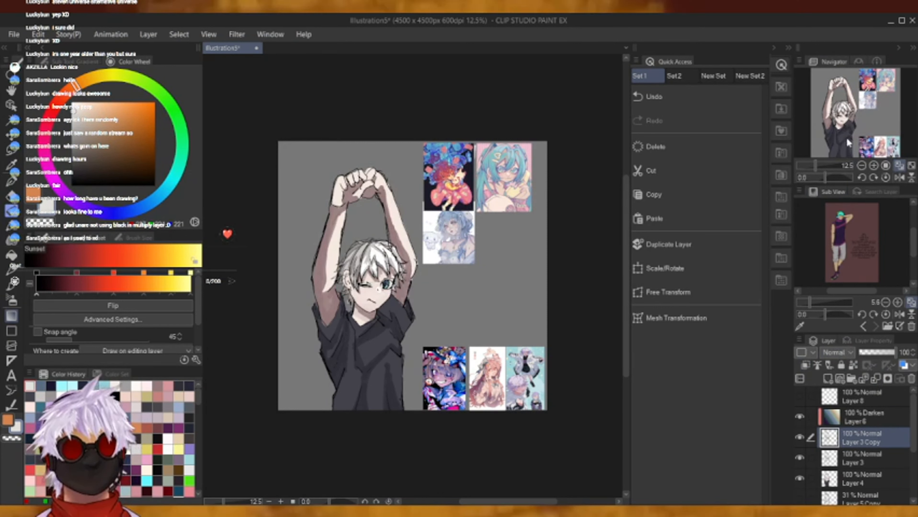
Set Layer 3 Copy to Linear burn and undo a trial merge of it into Layer 3.
{"action": "left_click", "coordinate": [846, 80]}
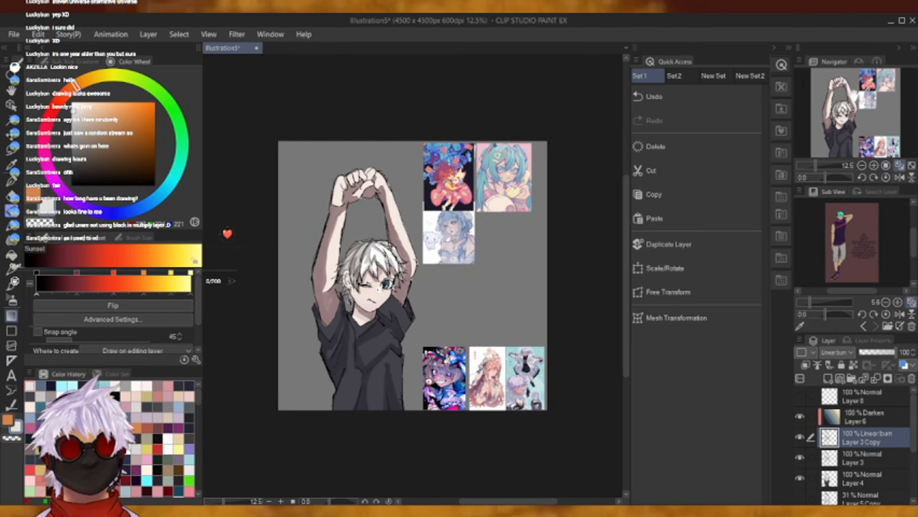
{"action": "left_click", "coordinate": [873, 166]}
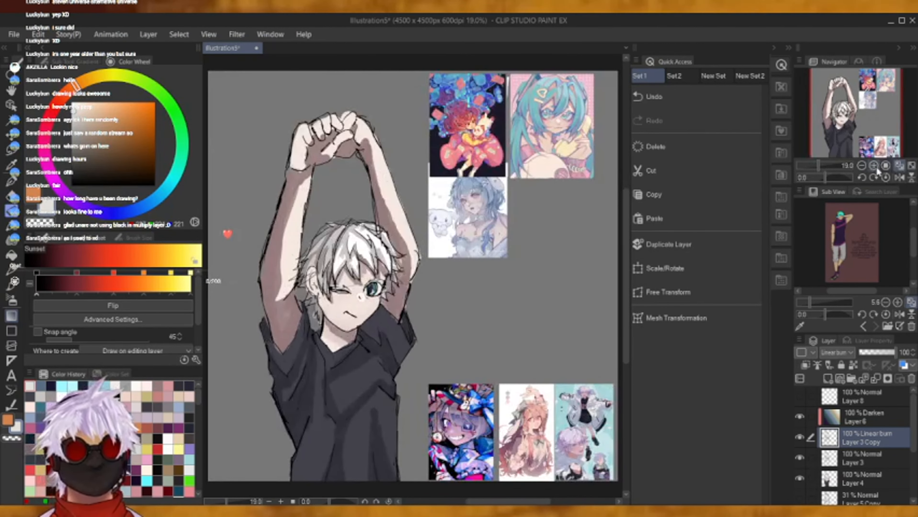
{"action": "left_click", "coordinate": [873, 381]}
{"action": "left_click", "coordinate": [862, 420]}
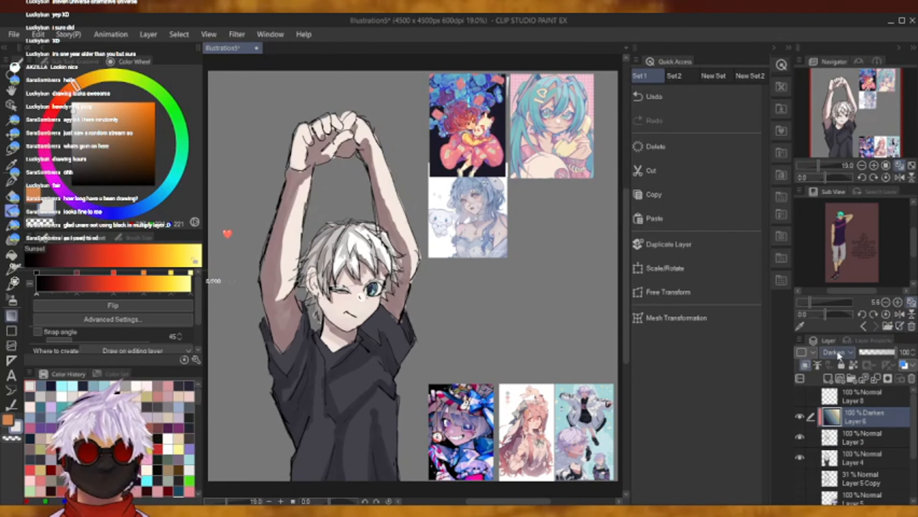
{"action": "left_click", "coordinate": [716, 90]}
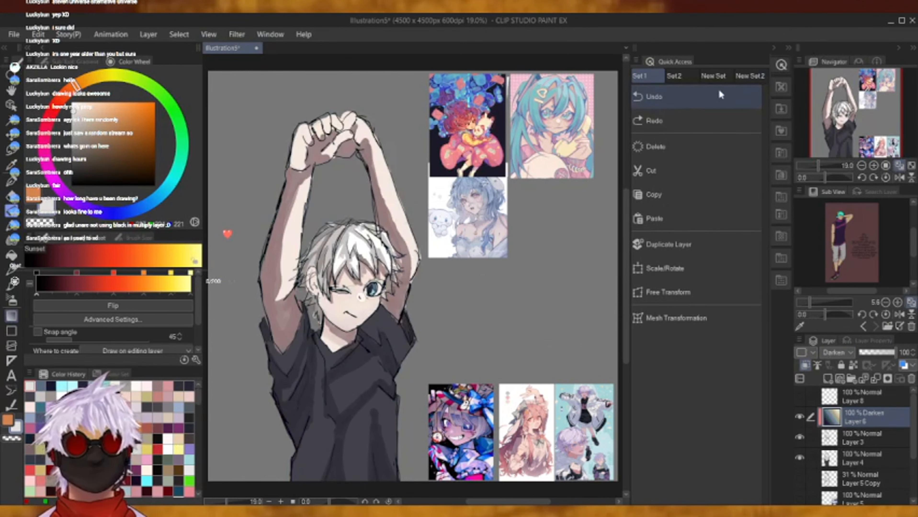
Return the gradient Layer 6 to Normal blending and merge Layer 3 Copy down into Layer 3.
{"action": "left_click", "coordinate": [871, 412]}
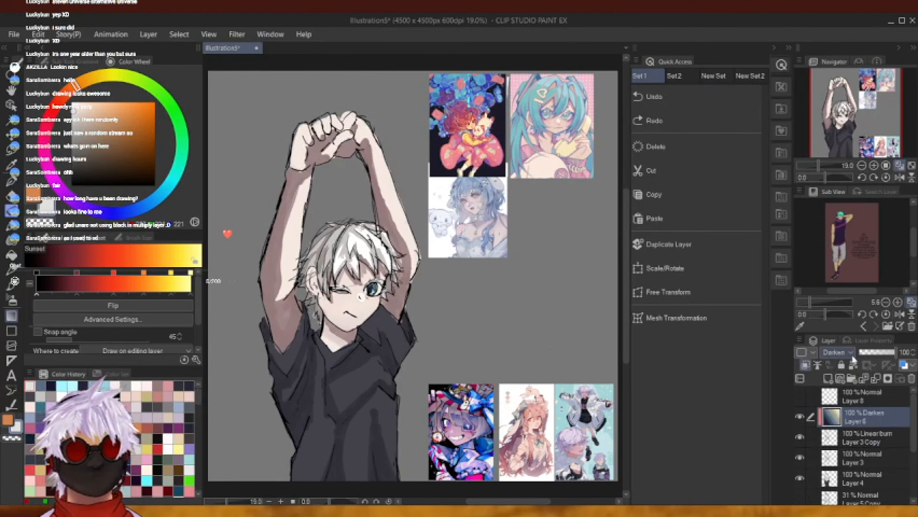
{"action": "left_click", "coordinate": [844, 28]}
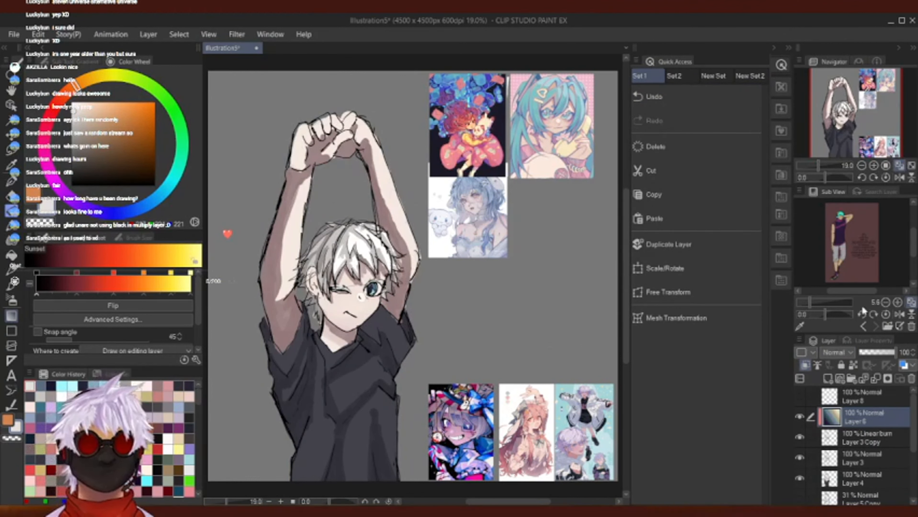
{"action": "left_click", "coordinate": [868, 437]}
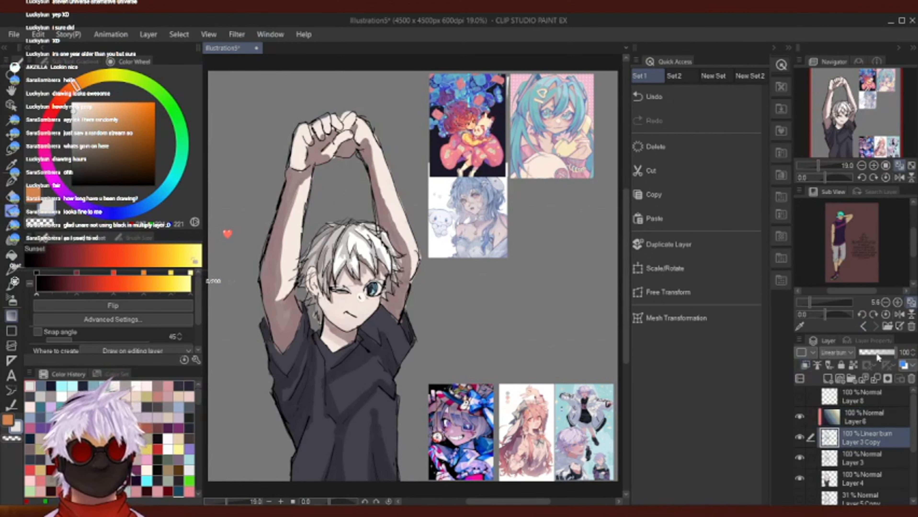
{"action": "left_click", "coordinate": [874, 353]}
{"action": "left_click", "coordinate": [875, 377]}
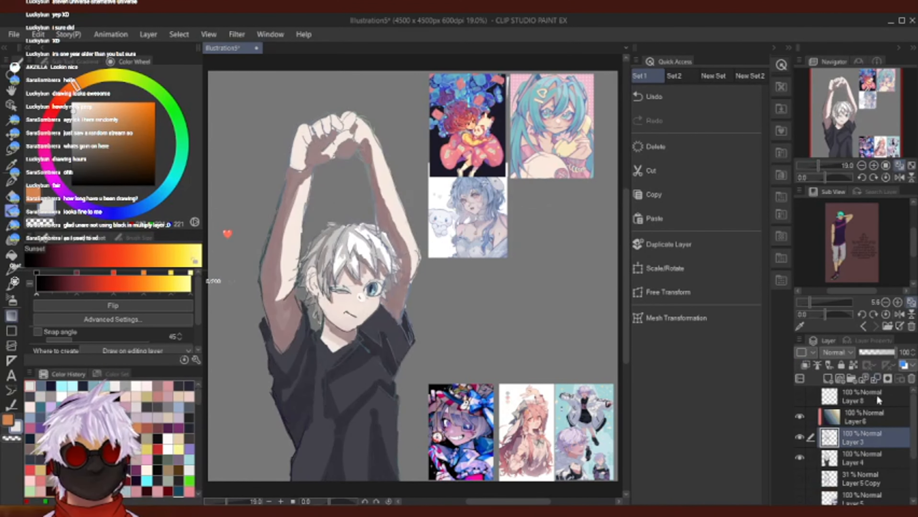
Lower the gradient Layer 6 to 25% opacity and merge it down into the Layer 3 line sketch.
{"action": "left_click", "coordinate": [869, 419]}
{"action": "left_click", "coordinate": [871, 352]}
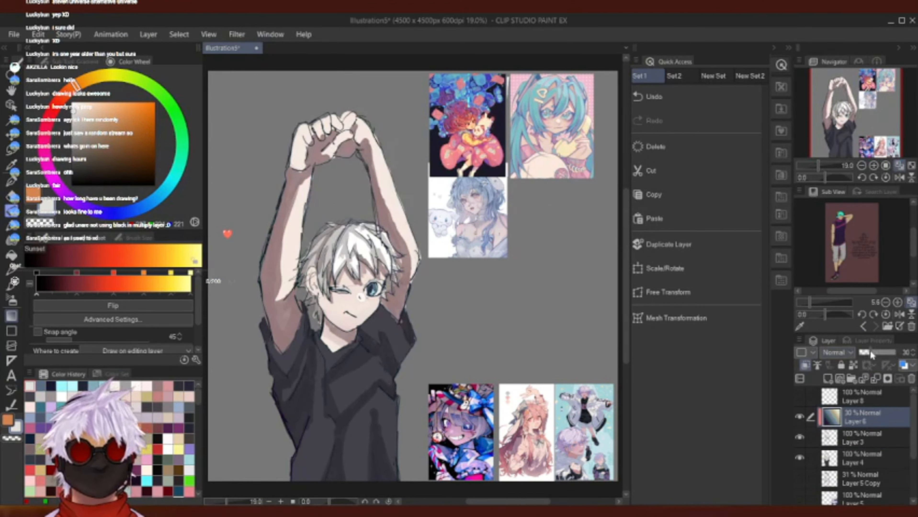
{"action": "left_click_drag", "start_coordinate": [872, 349], "coordinate": [865, 348]}
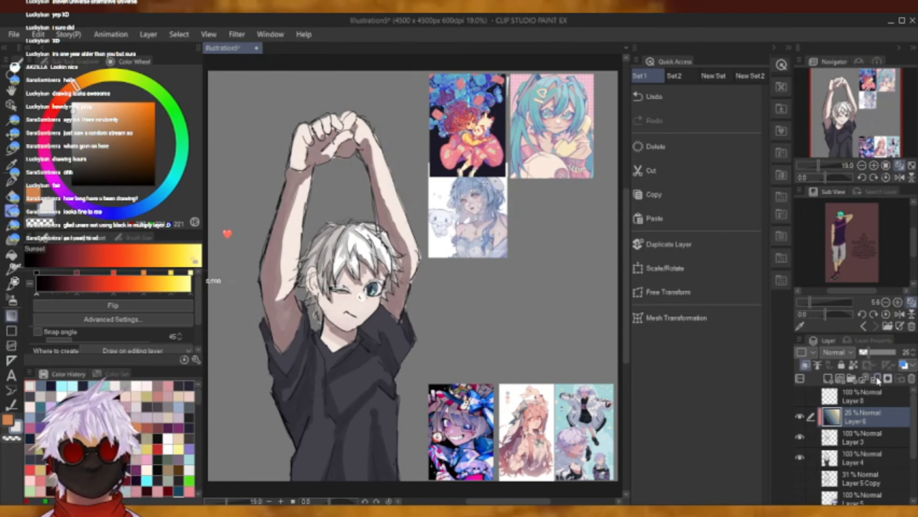
{"action": "left_click", "coordinate": [866, 380]}
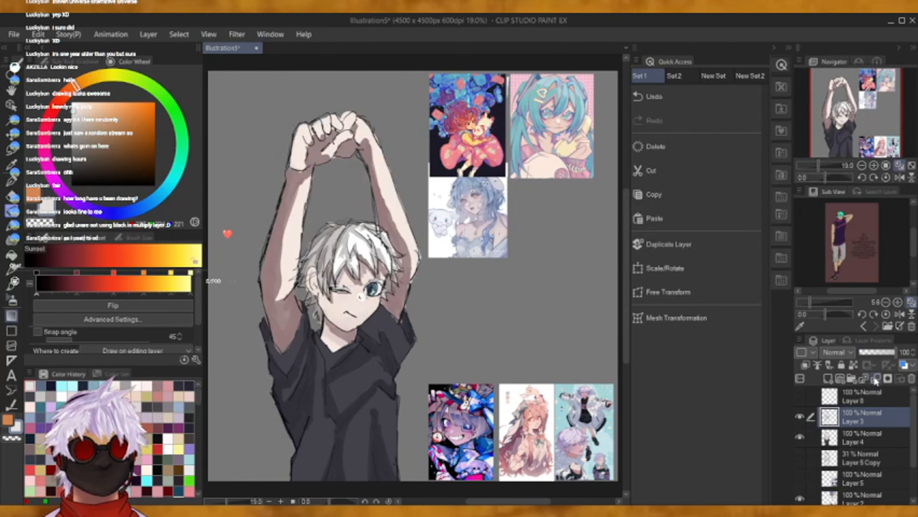
Keep a hidden duplicate of the Layer 3 line sketch and merge the original down into Layer 4.
{"action": "left_click", "coordinate": [711, 248]}
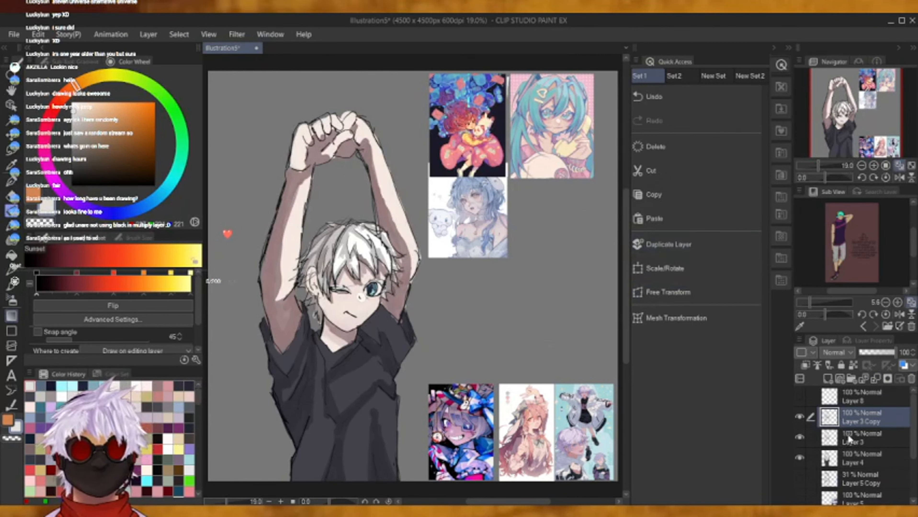
{"action": "left_click", "coordinate": [876, 377]}
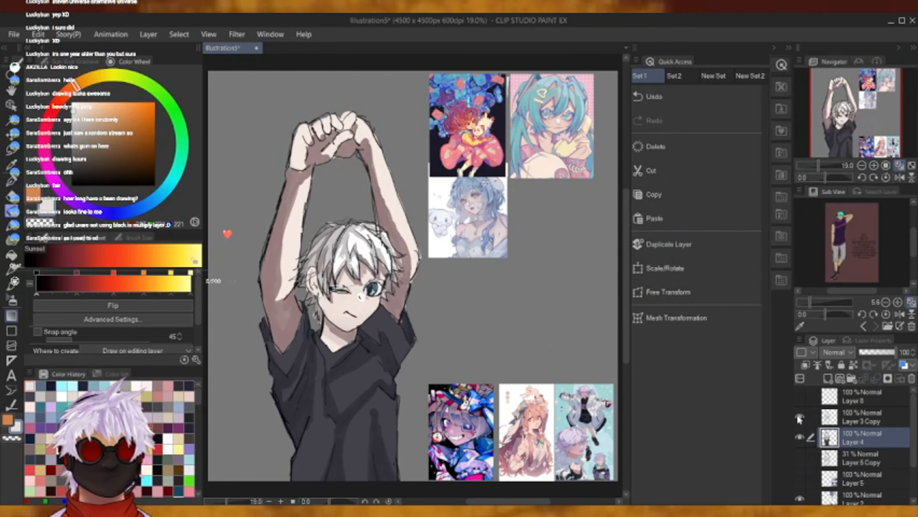
{"action": "left_click", "coordinate": [799, 416]}
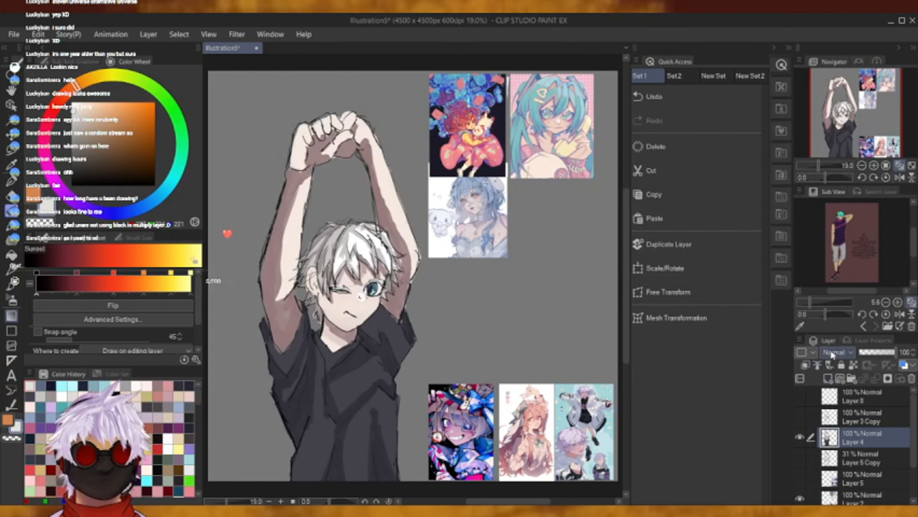
Add an empty raster layer above Layer 4, leaving it unclipped after testing the clipping to the layer below.
{"action": "left_click", "coordinate": [827, 379]}
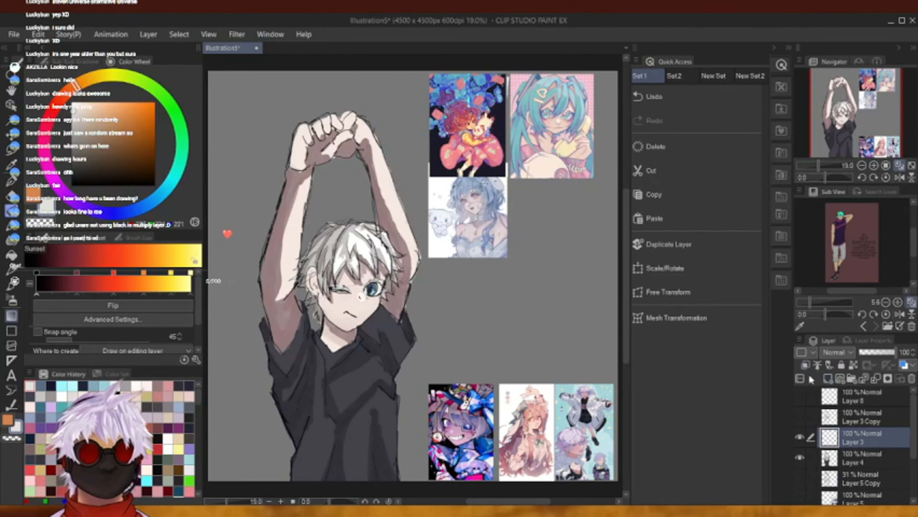
{"action": "left_click", "coordinate": [803, 366]}
{"action": "left_click", "coordinate": [873, 165]}
{"action": "left_click", "coordinate": [873, 166]}
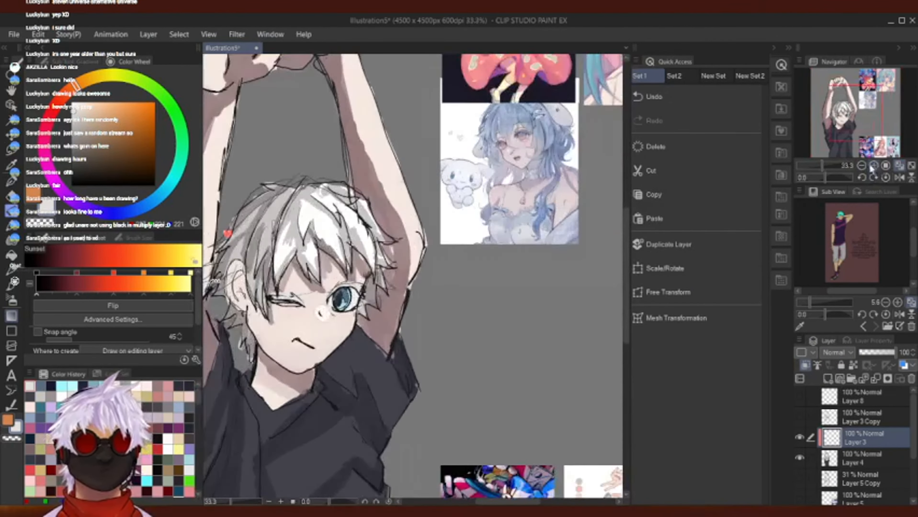
{"action": "left_click", "coordinate": [873, 166]}
{"action": "left_click_drag", "start_coordinate": [863, 111], "coordinate": [839, 109]}
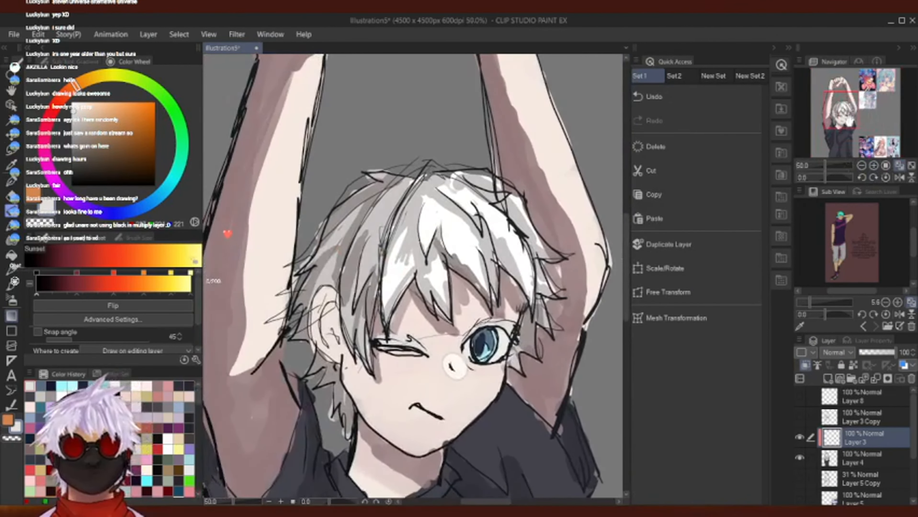
{"action": "left_click", "coordinate": [805, 365]}
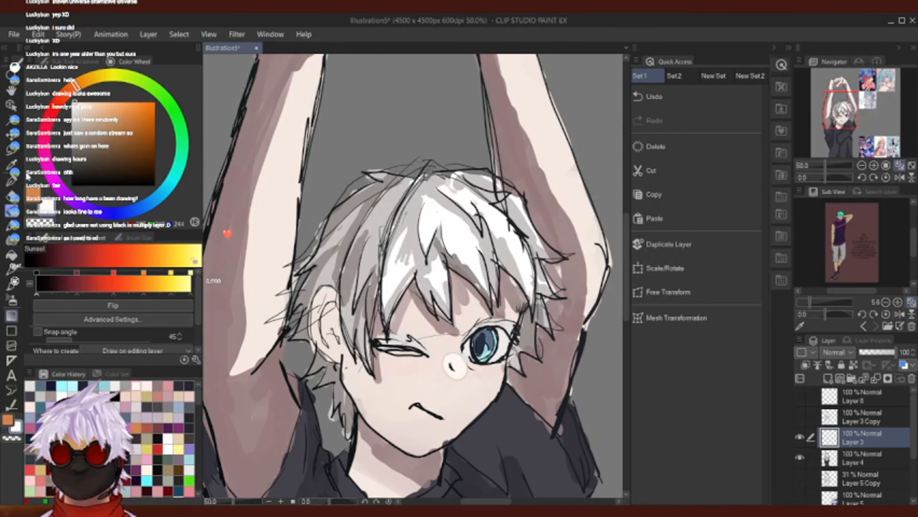
Set the brush size to 24 with a pale cream colour and undo the test stroke on the hair.
{"action": "left_click", "coordinate": [12, 225]}
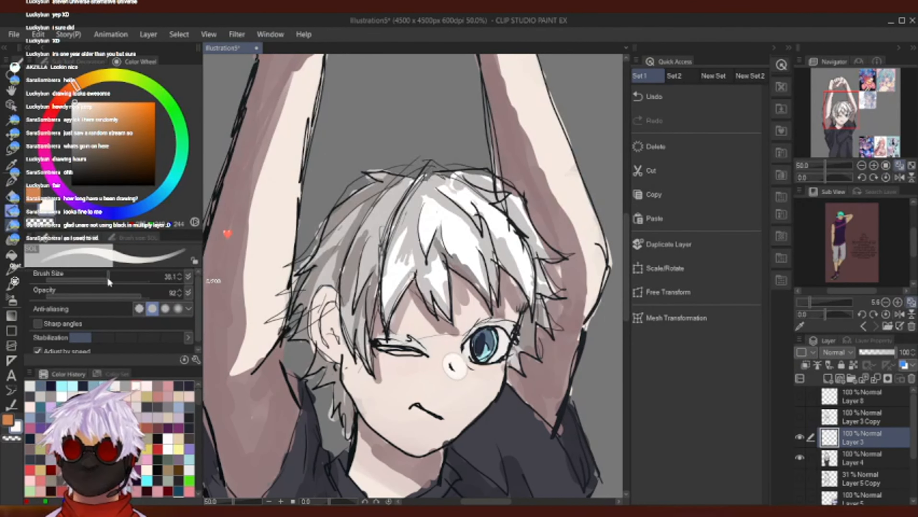
{"action": "left_click_drag", "start_coordinate": [108, 278], "coordinate": [103, 279]}
{"action": "left_click_drag", "start_coordinate": [76, 102], "coordinate": [83, 96]}
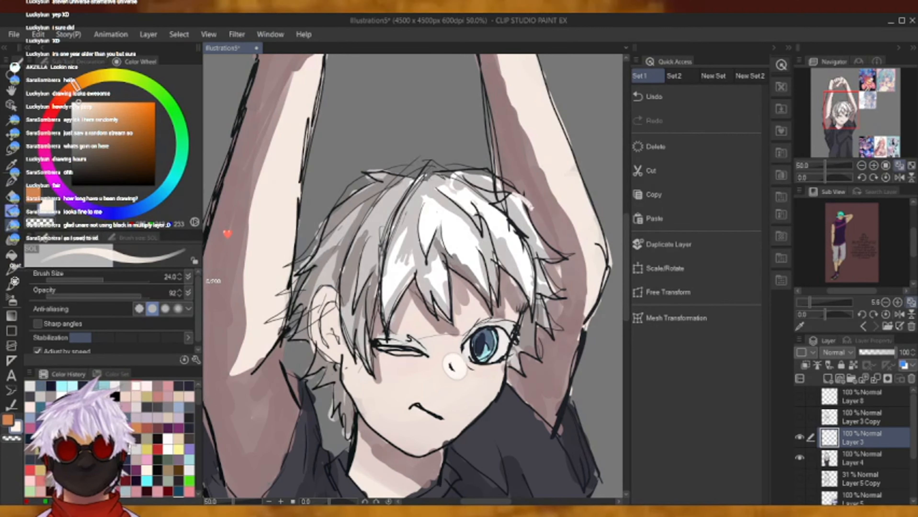
{"action": "left_click", "coordinate": [671, 97]}
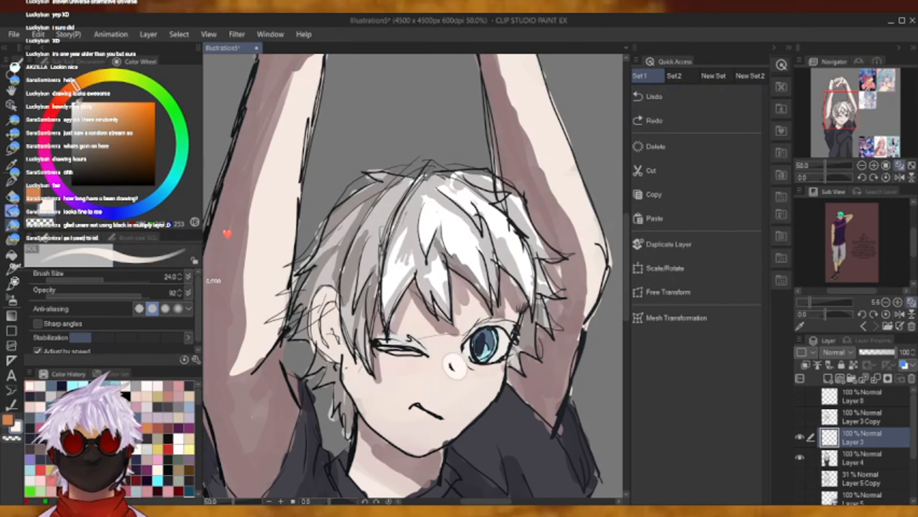
Paint pale cyan-white (RGB 246, 255, 255) over the hair's right outer edge, extending it into a pointed strand over the raised arm.
{"action": "left_click", "coordinate": [174, 177]}
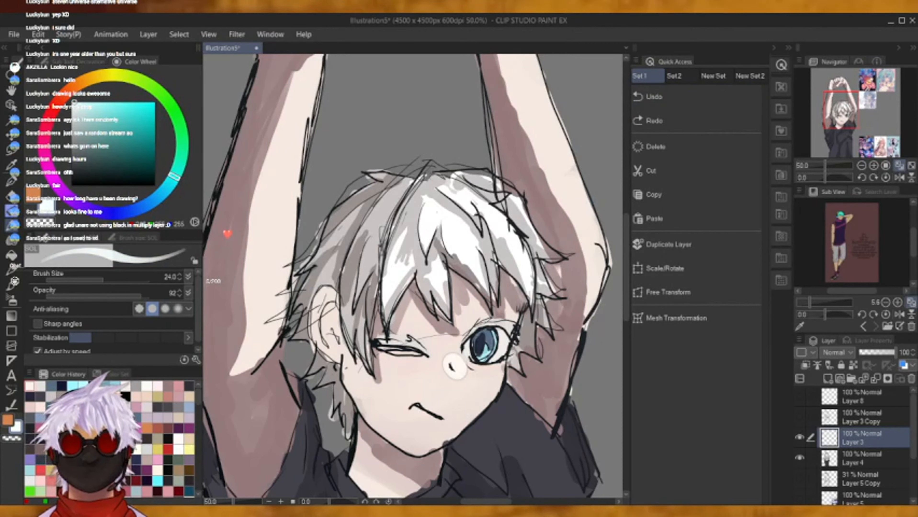
{"action": "mouse_move", "coordinate": [476, 178]}
{"action": "left_mouse_down"}
{"action": "mouse_move", "coordinate": [513, 199]}
{"action": "mouse_move", "coordinate": [511, 192]}
{"action": "mouse_move", "coordinate": [533, 231]}
{"action": "mouse_move", "coordinate": [568, 259]}
{"action": "mouse_move", "coordinate": [550, 263]}
{"action": "mouse_move", "coordinate": [558, 259]}
{"action": "left_mouse_up"}
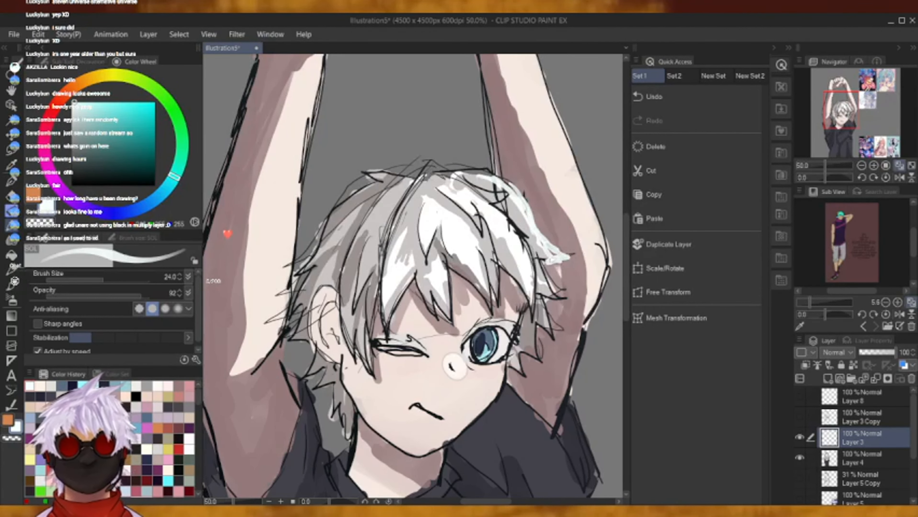
{"action": "left_click", "coordinate": [718, 103]}
{"action": "left_click", "coordinate": [873, 165]}
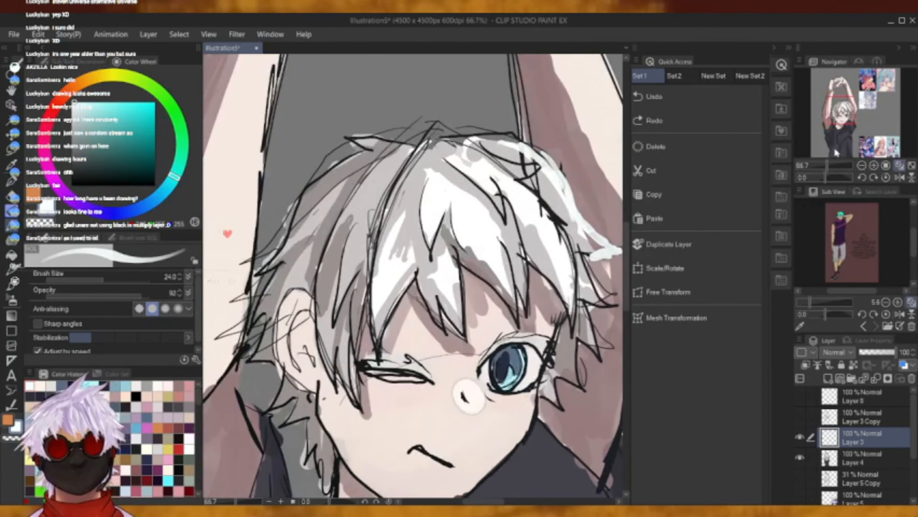
{"action": "left_click_drag", "start_coordinate": [581, 229], "coordinate": [599, 243]}
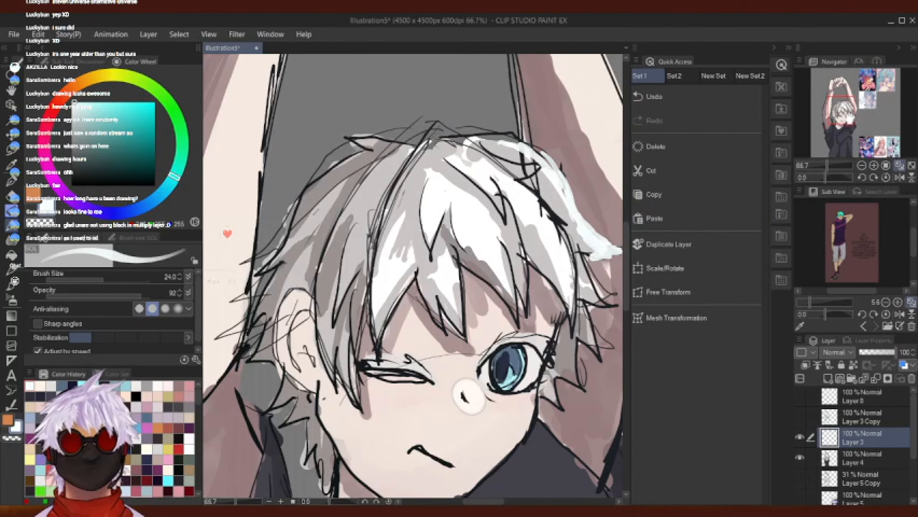
{"action": "left_click", "coordinate": [849, 112]}
{"action": "mouse_move", "coordinate": [471, 223]}
{"action": "left_mouse_down"}
{"action": "mouse_move", "coordinate": [460, 226]}
{"action": "mouse_move", "coordinate": [499, 217]}
{"action": "left_mouse_up"}
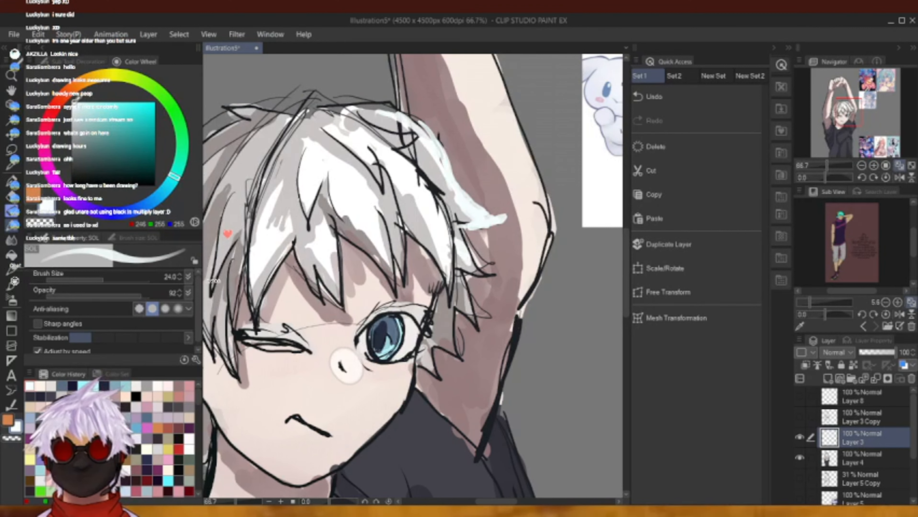
Paint pure white spiky strands over the sketch lines on the hair's right side, undoing the last stroke on the fringe.
{"action": "left_click", "coordinate": [72, 103]}
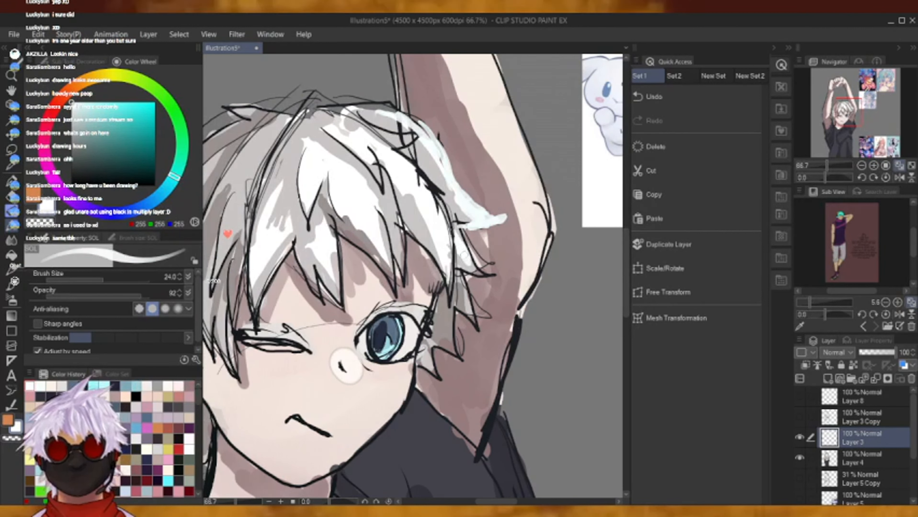
{"action": "mouse_move", "coordinate": [466, 264]}
{"action": "left_mouse_down"}
{"action": "mouse_move", "coordinate": [477, 270]}
{"action": "mouse_move", "coordinate": [478, 255]}
{"action": "mouse_move", "coordinate": [478, 266]}
{"action": "mouse_move", "coordinate": [472, 261]}
{"action": "left_mouse_up"}
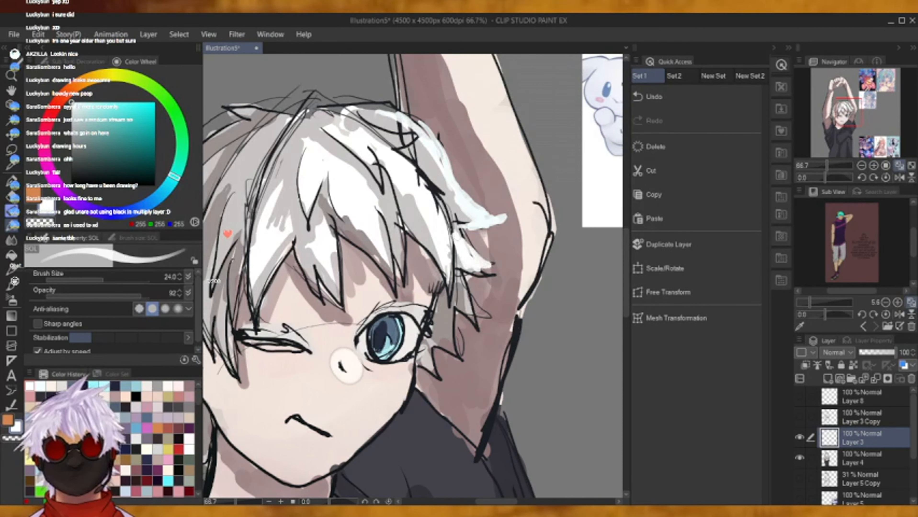
{"action": "left_click_drag", "start_coordinate": [455, 228], "coordinate": [468, 245]}
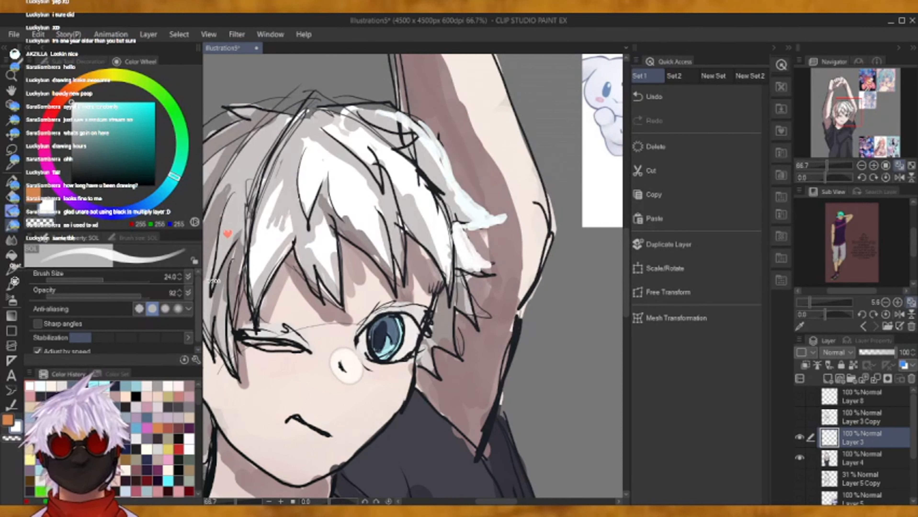
{"action": "mouse_move", "coordinate": [464, 278]}
{"action": "left_mouse_down"}
{"action": "mouse_move", "coordinate": [477, 312]}
{"action": "mouse_move", "coordinate": [490, 317]}
{"action": "mouse_move", "coordinate": [470, 298]}
{"action": "mouse_move", "coordinate": [479, 333]}
{"action": "mouse_move", "coordinate": [465, 293]}
{"action": "left_mouse_up"}
{"action": "left_click_drag", "start_coordinate": [466, 305], "coordinate": [472, 312]}
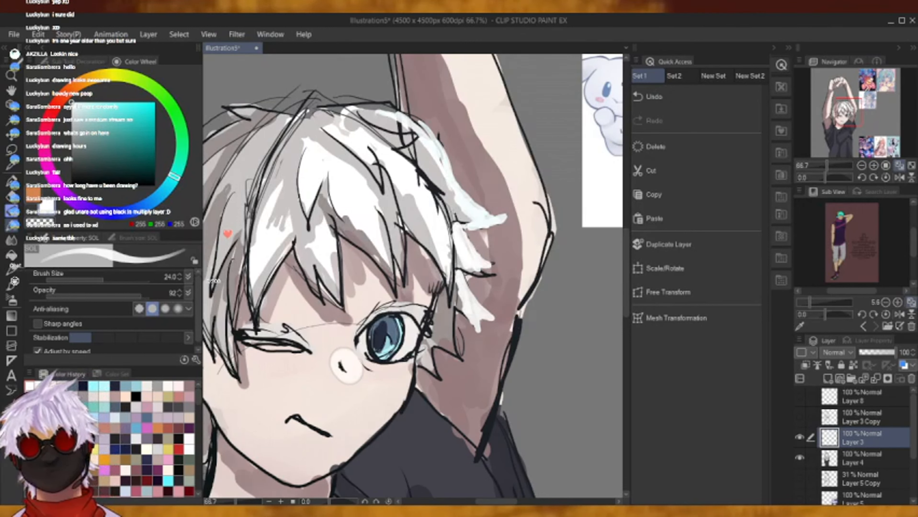
{"action": "mouse_move", "coordinate": [449, 180]}
{"action": "left_mouse_down"}
{"action": "mouse_move", "coordinate": [465, 223]}
{"action": "mouse_move", "coordinate": [437, 145]}
{"action": "left_mouse_up"}
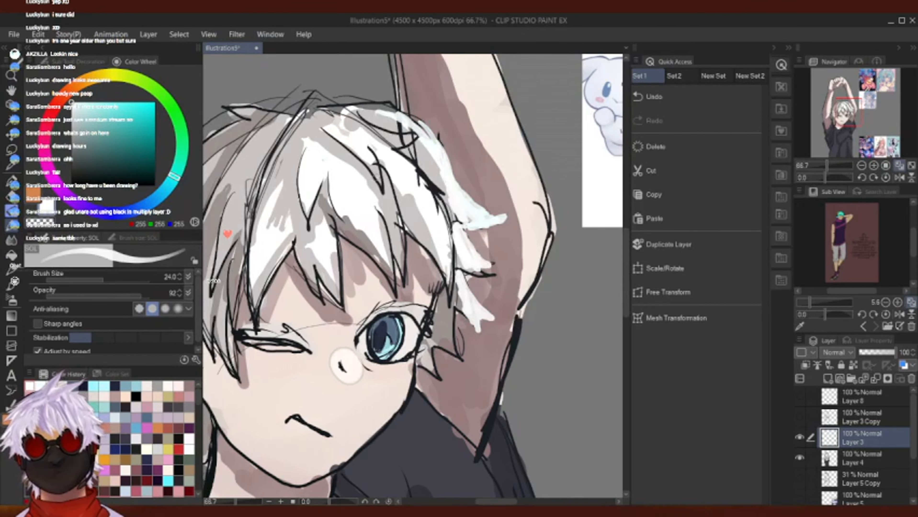
{"action": "left_click_drag", "start_coordinate": [379, 211], "coordinate": [394, 256]}
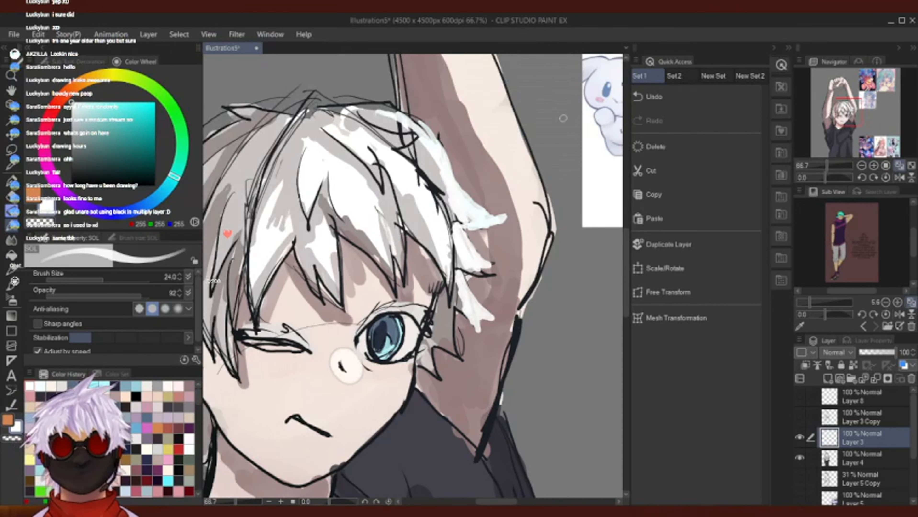
{"action": "left_click", "coordinate": [651, 96]}
Cover the central fringe lock's sketch lines with mid grey (RGB 160, 160, 160), reducing the brush to 13.8 at 100% opacity.
{"action": "left_click_drag", "start_coordinate": [76, 108], "coordinate": [83, 145]}
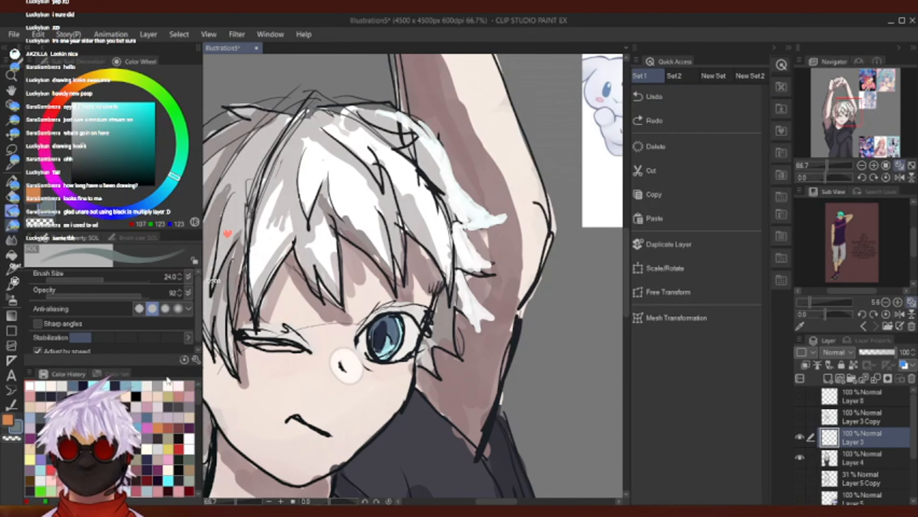
{"action": "left_click", "coordinate": [188, 385]}
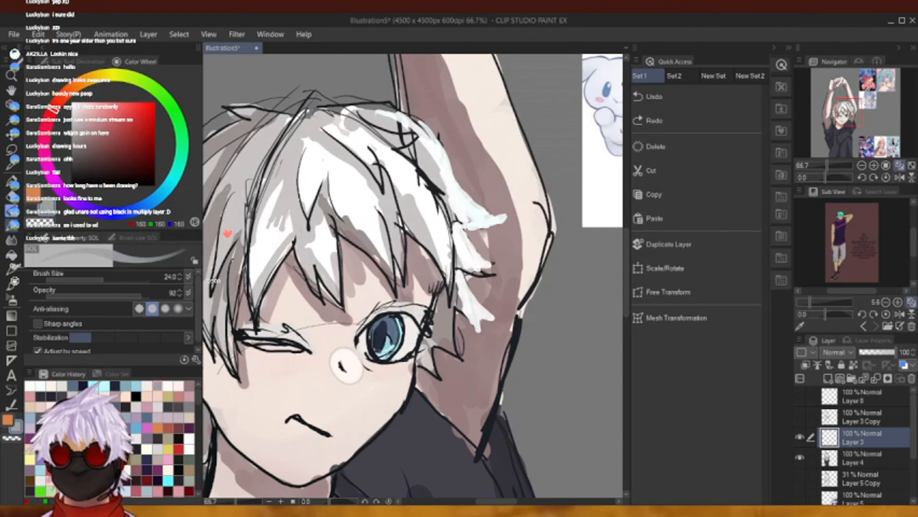
{"action": "mouse_move", "coordinate": [294, 236]}
{"action": "left_mouse_down"}
{"action": "mouse_move", "coordinate": [310, 286]}
{"action": "mouse_move", "coordinate": [342, 310]}
{"action": "left_mouse_up"}
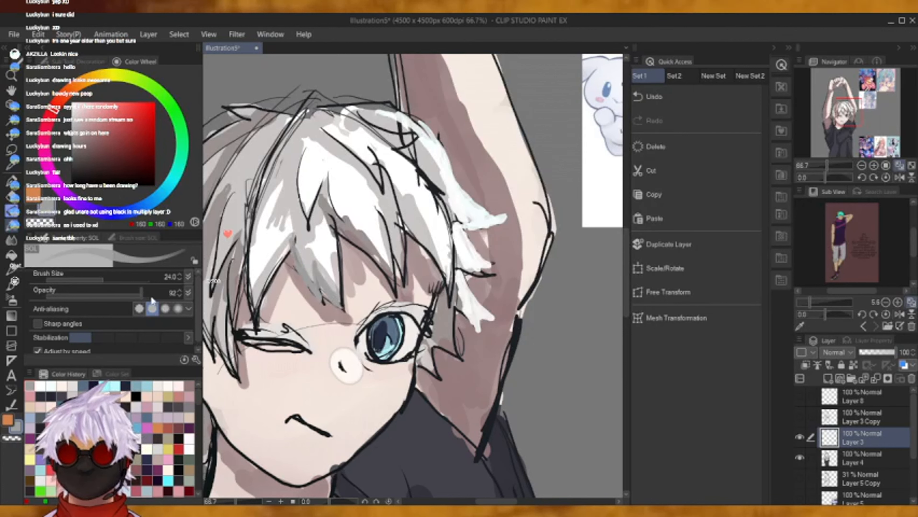
{"action": "left_click", "coordinate": [98, 277]}
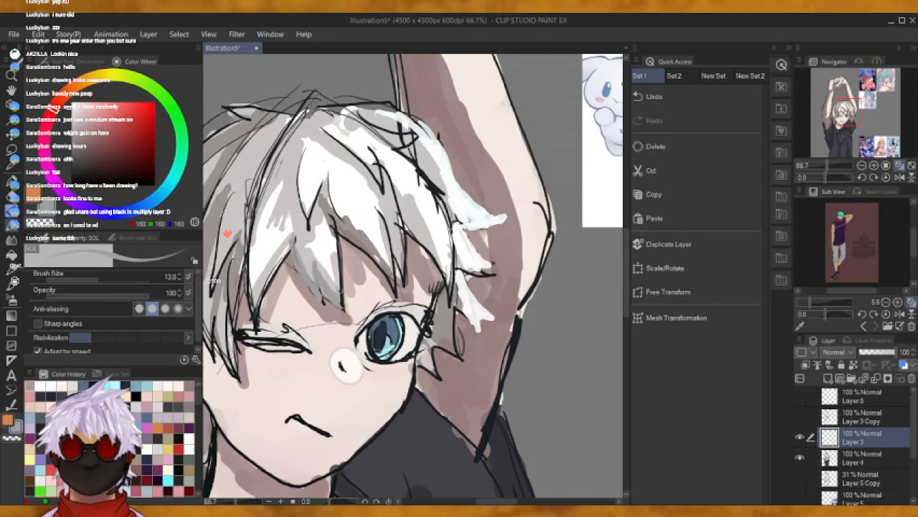
{"action": "left_click_drag", "start_coordinate": [342, 305], "coordinate": [335, 232]}
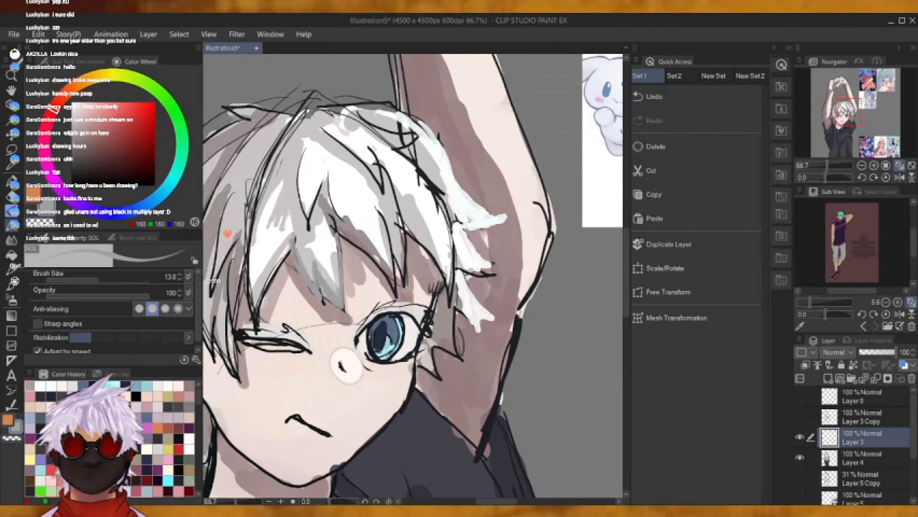
{"action": "mouse_move", "coordinate": [319, 270]}
{"action": "left_mouse_down"}
{"action": "mouse_move", "coordinate": [337, 293]}
{"action": "mouse_move", "coordinate": [338, 256]}
{"action": "mouse_move", "coordinate": [363, 245]}
{"action": "mouse_move", "coordinate": [348, 238]}
{"action": "left_mouse_up"}
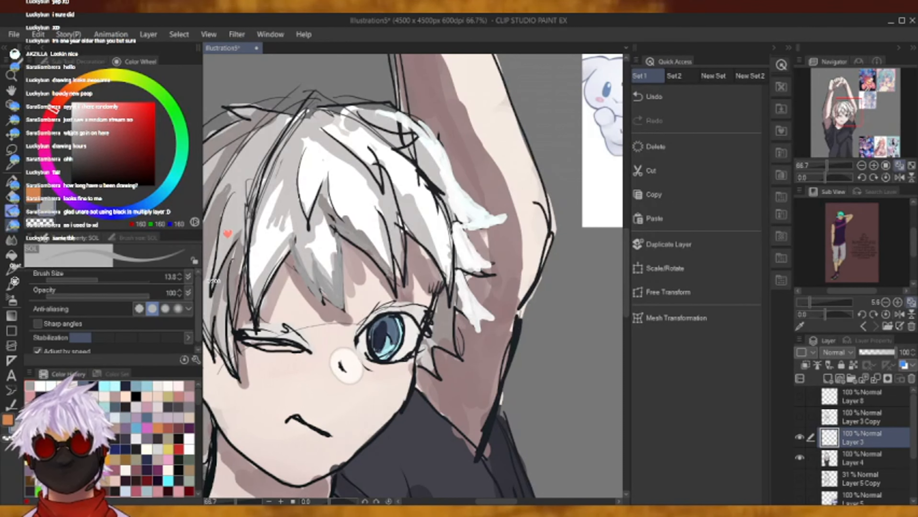
Paint grey shading over the sketch lines of the fringe locks above the open eye.
{"action": "left_click_drag", "start_coordinate": [378, 265], "coordinate": [395, 293]}
{"action": "left_click_drag", "start_coordinate": [389, 245], "coordinate": [395, 299]}
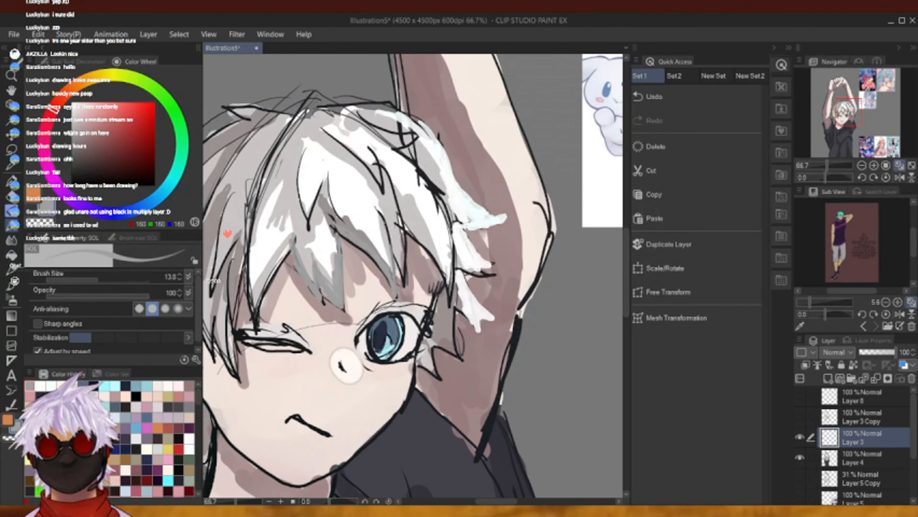
{"action": "left_click_drag", "start_coordinate": [383, 222], "coordinate": [404, 280]}
{"action": "left_click_drag", "start_coordinate": [387, 223], "coordinate": [404, 286]}
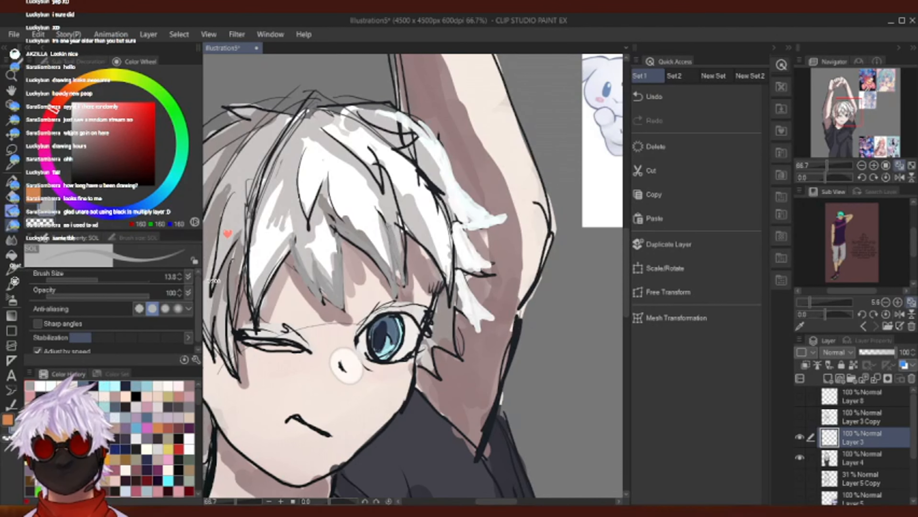
{"action": "left_click_drag", "start_coordinate": [380, 208], "coordinate": [439, 263]}
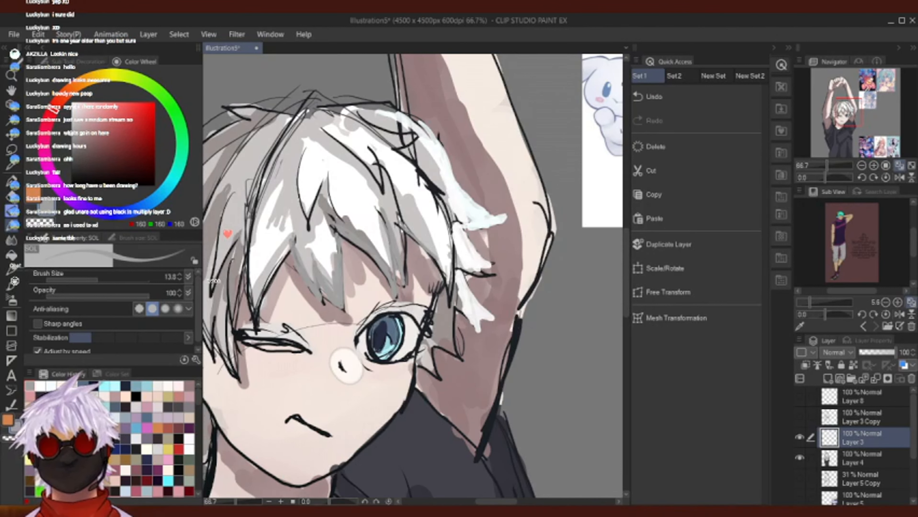
{"action": "left_click_drag", "start_coordinate": [409, 234], "coordinate": [439, 270]}
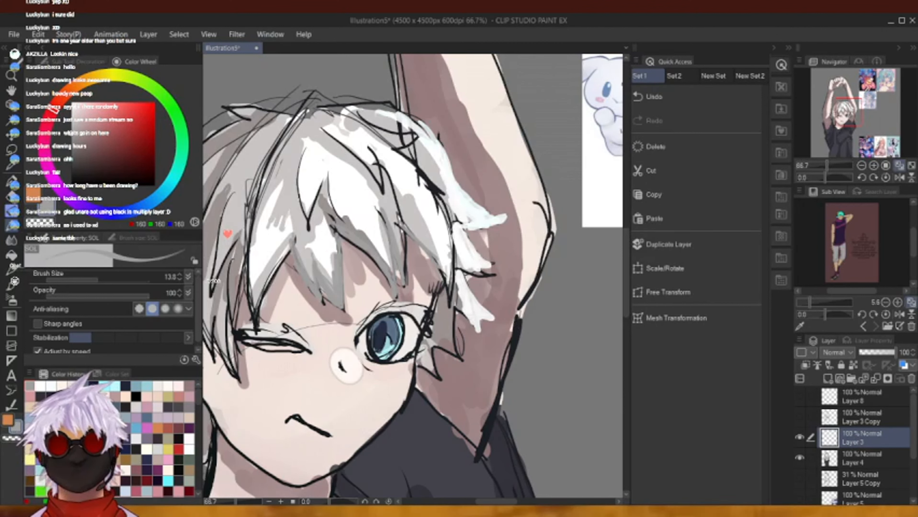
Fill the side locks beside the open eye with grey, redoing the first stroke and enlarging the brush to 17.4.
{"action": "left_click_drag", "start_coordinate": [440, 286], "coordinate": [420, 344]}
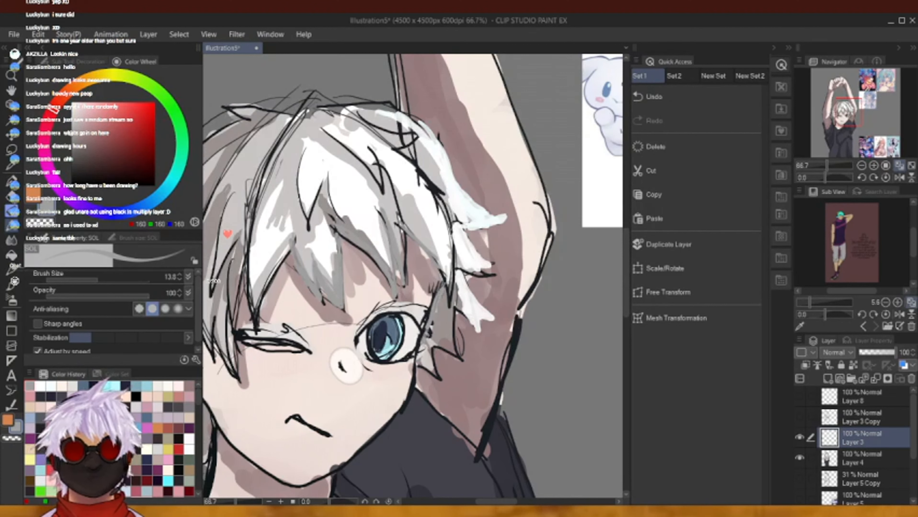
{"action": "left_click", "coordinate": [698, 105]}
{"action": "mouse_move", "coordinate": [442, 287]}
{"action": "left_mouse_down"}
{"action": "mouse_move", "coordinate": [430, 318]}
{"action": "mouse_move", "coordinate": [457, 353]}
{"action": "left_mouse_up"}
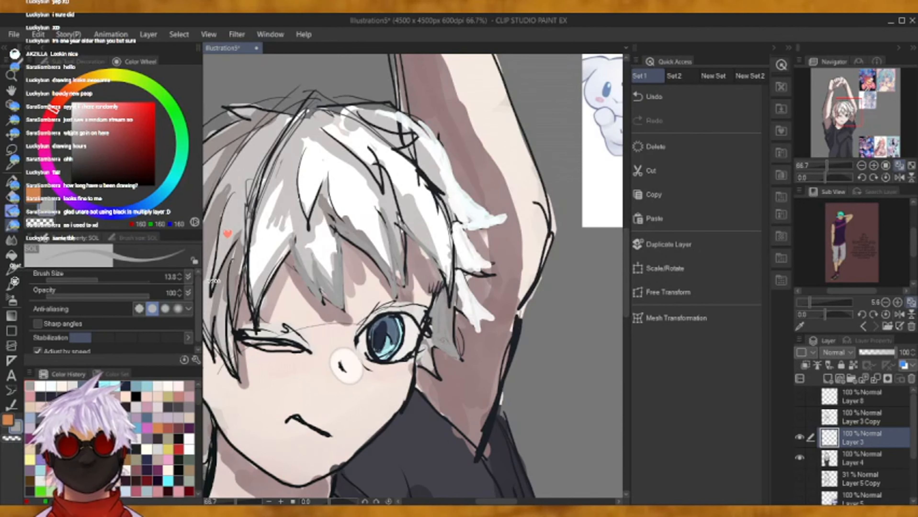
{"action": "left_click_drag", "start_coordinate": [98, 280], "coordinate": [100, 278]}
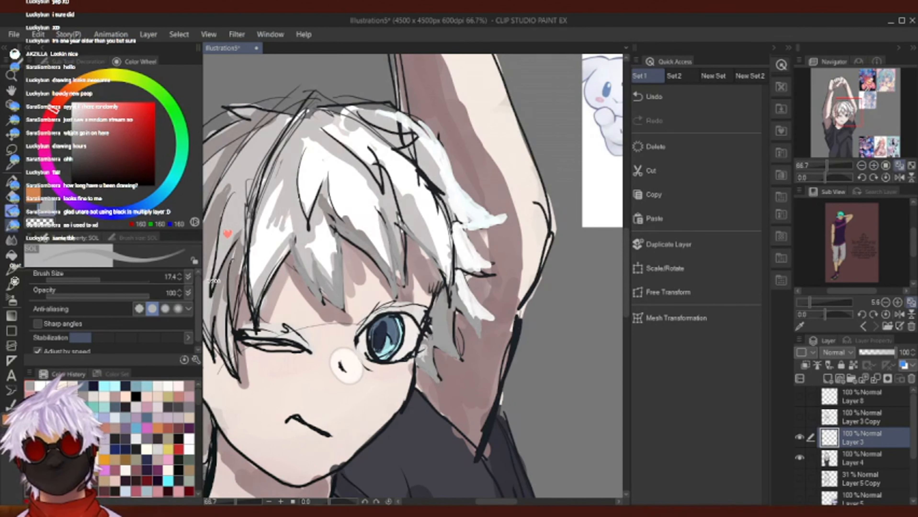
{"action": "mouse_move", "coordinate": [420, 358]}
{"action": "left_mouse_down"}
{"action": "mouse_move", "coordinate": [429, 323]}
{"action": "mouse_move", "coordinate": [420, 350]}
{"action": "left_mouse_up"}
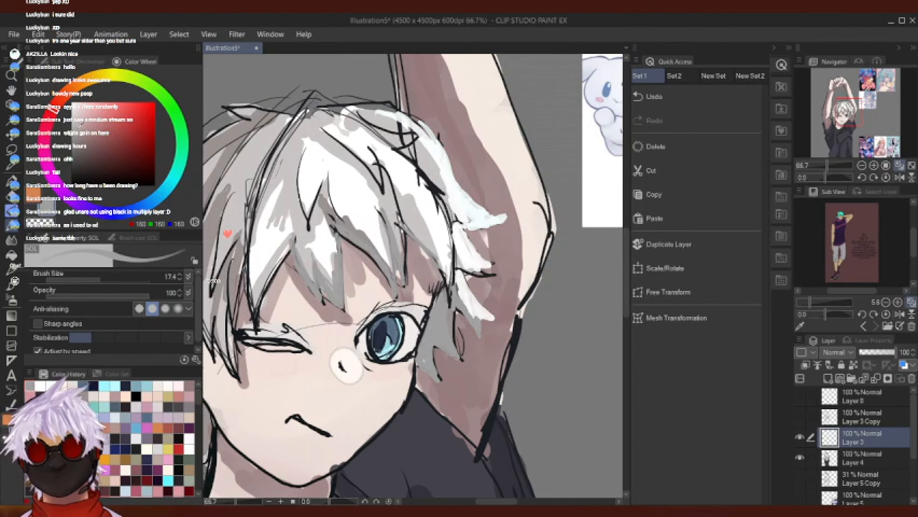
Blend a pinkish grey (RGB 167, 156, 159) into the side locks beside the open eye.
{"action": "left_click", "coordinate": [77, 132]}
{"action": "left_click_drag", "start_coordinate": [51, 113], "coordinate": [46, 125]}
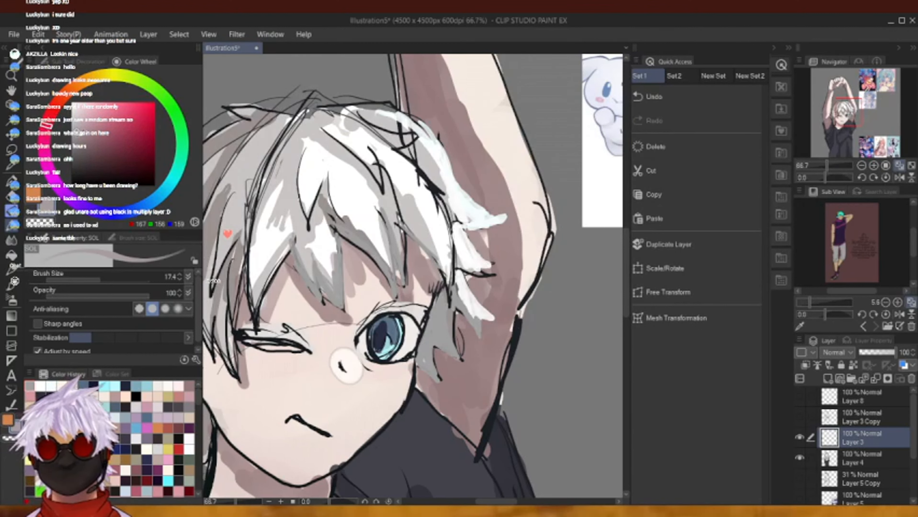
{"action": "left_click_drag", "start_coordinate": [448, 339], "coordinate": [454, 313]}
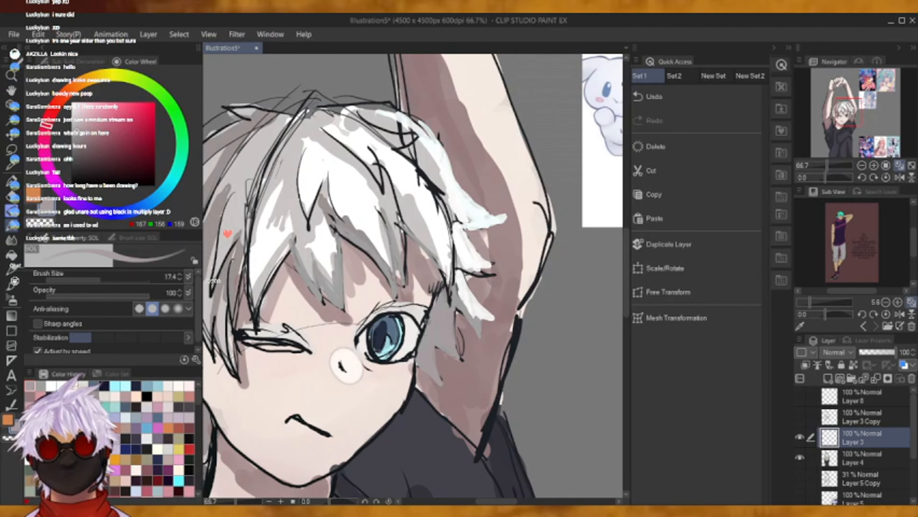
Paint pale lavender over the two lower spiky strands overlapping the raised arm, then undo the last stroke on the upper one.
{"action": "left_click", "coordinate": [83, 118]}
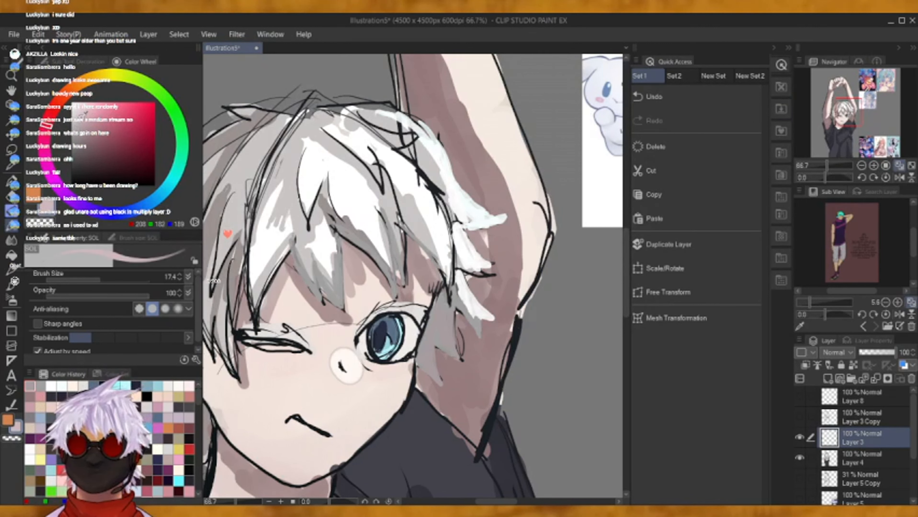
{"action": "left_click", "coordinate": [46, 163]}
{"action": "left_click", "coordinate": [77, 107]}
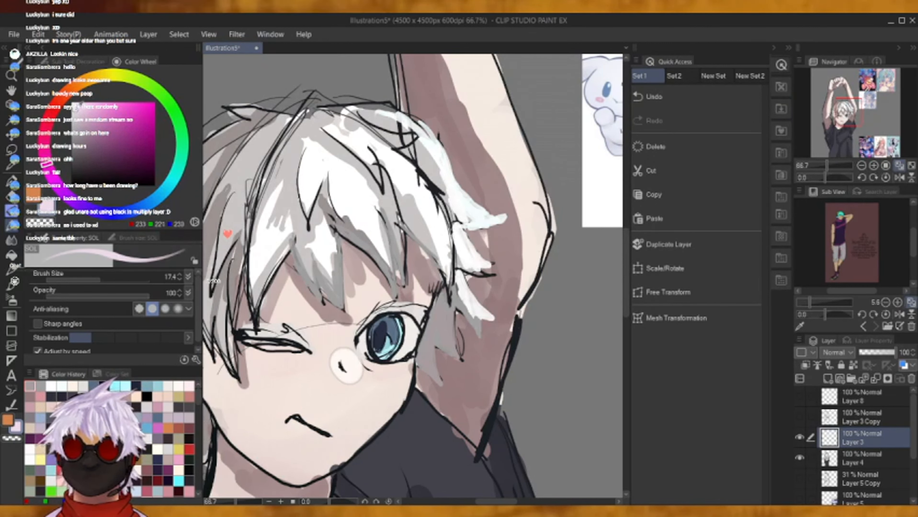
{"action": "left_click_drag", "start_coordinate": [458, 269], "coordinate": [498, 318]}
{"action": "left_click_drag", "start_coordinate": [473, 289], "coordinate": [497, 319]}
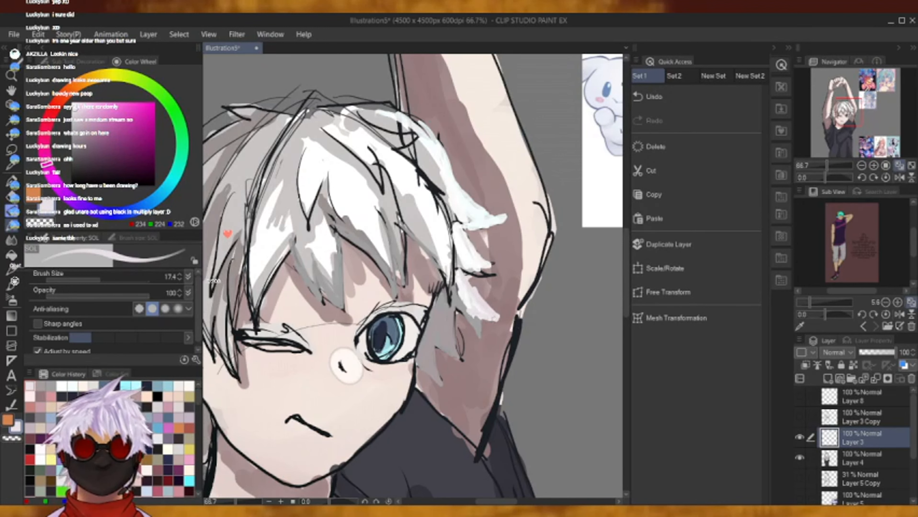
{"action": "left_click_drag", "start_coordinate": [451, 261], "coordinate": [490, 274]}
{"action": "left_click_drag", "start_coordinate": [457, 257], "coordinate": [487, 273]}
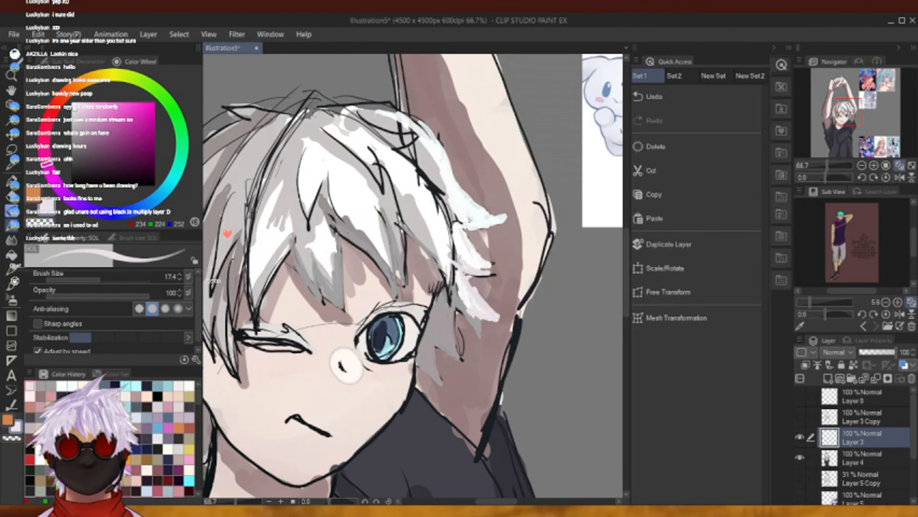
{"action": "left_click", "coordinate": [687, 93]}
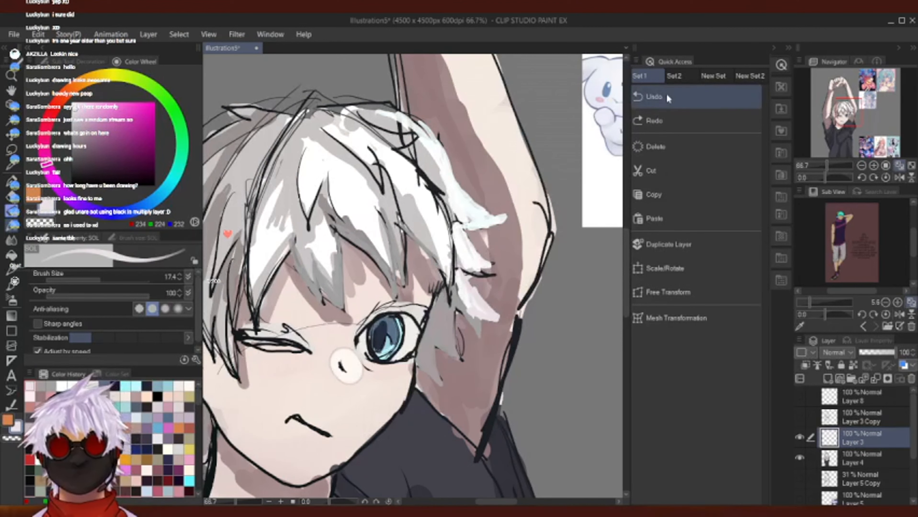
Shade the two lower spiky strands with a sampled hair colour and repaint their tips in pale cyan-white (RGB 246, 255, 255).
{"action": "left_click", "coordinate": [445, 306], "text": "alt"}
{"action": "mouse_move", "coordinate": [454, 254]}
{"action": "left_mouse_down"}
{"action": "mouse_move", "coordinate": [490, 276]}
{"action": "mouse_move", "coordinate": [457, 291]}
{"action": "mouse_move", "coordinate": [499, 318]}
{"action": "left_mouse_up"}
{"action": "left_click", "coordinate": [40, 386]}
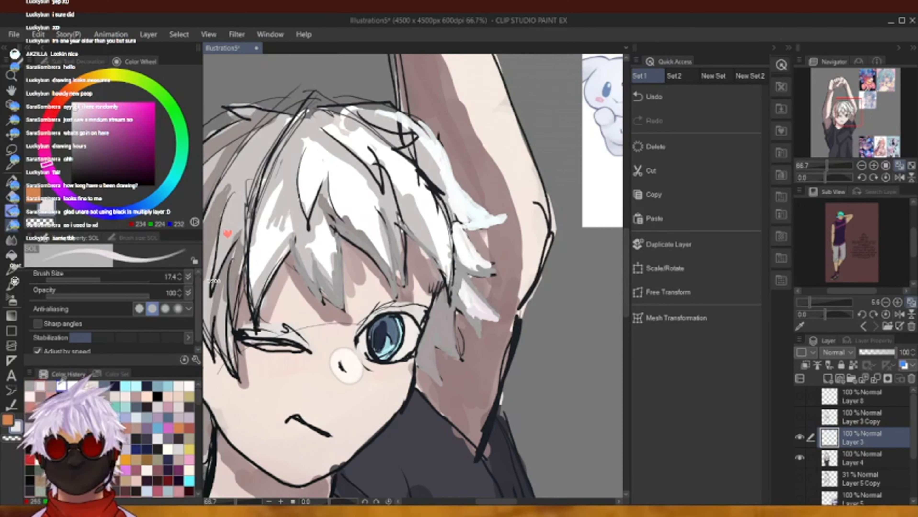
{"action": "left_click", "coordinate": [62, 386]}
{"action": "left_click", "coordinate": [72, 385]}
{"action": "left_click_drag", "start_coordinate": [463, 277], "coordinate": [499, 320]}
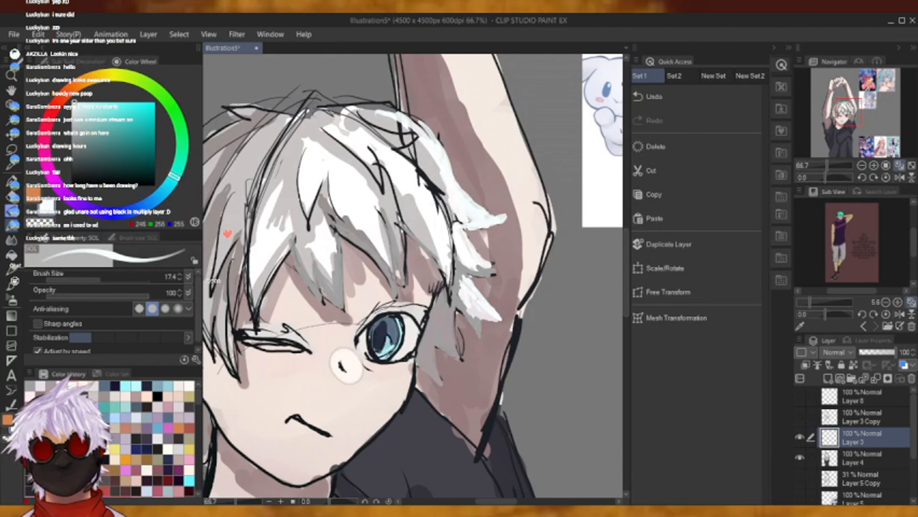
{"action": "mouse_move", "coordinate": [469, 248]}
{"action": "left_mouse_down"}
{"action": "mouse_move", "coordinate": [492, 274]}
{"action": "mouse_move", "coordinate": [502, 269]}
{"action": "left_mouse_up"}
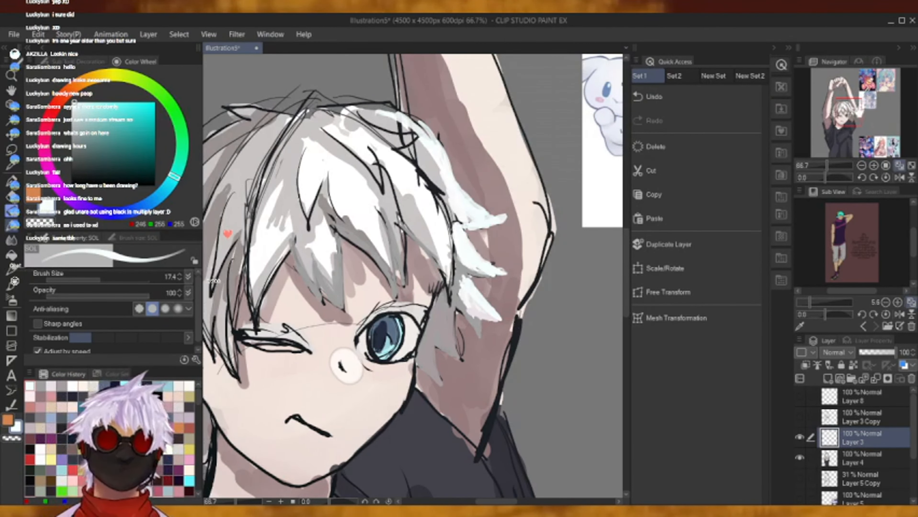
Paint pale cyan-white highlights (RGB 246, 255, 255) over the central fringe strands beside the open eye, undoing and repainting one stroke.
{"action": "left_click_drag", "start_coordinate": [394, 260], "coordinate": [458, 277]}
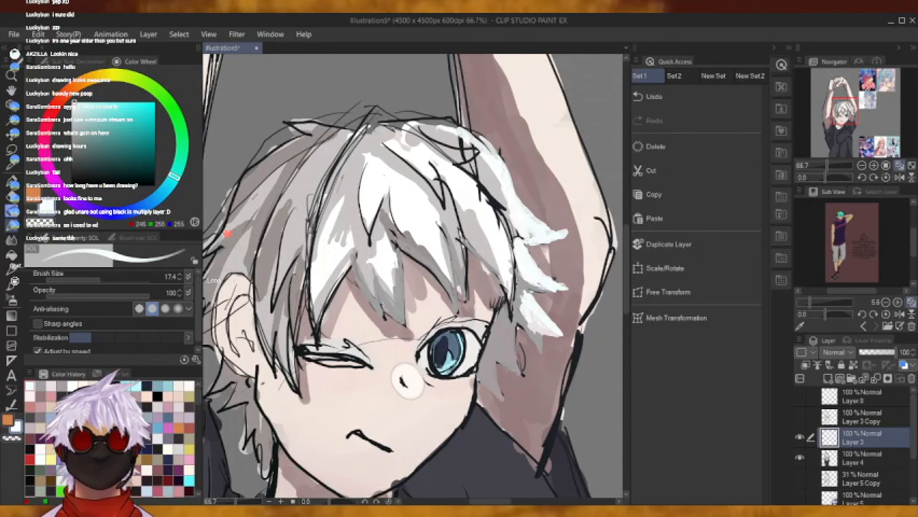
{"action": "mouse_move", "coordinate": [380, 265]}
{"action": "left_mouse_down"}
{"action": "mouse_move", "coordinate": [400, 321]}
{"action": "mouse_move", "coordinate": [398, 299]}
{"action": "left_mouse_up"}
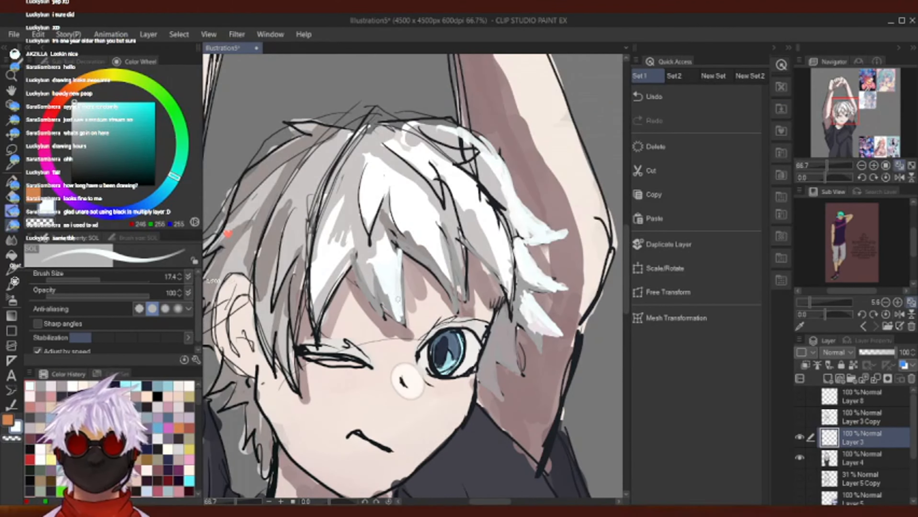
{"action": "left_click_drag", "start_coordinate": [406, 235], "coordinate": [453, 285]}
{"action": "left_click_drag", "start_coordinate": [440, 236], "coordinate": [451, 285]}
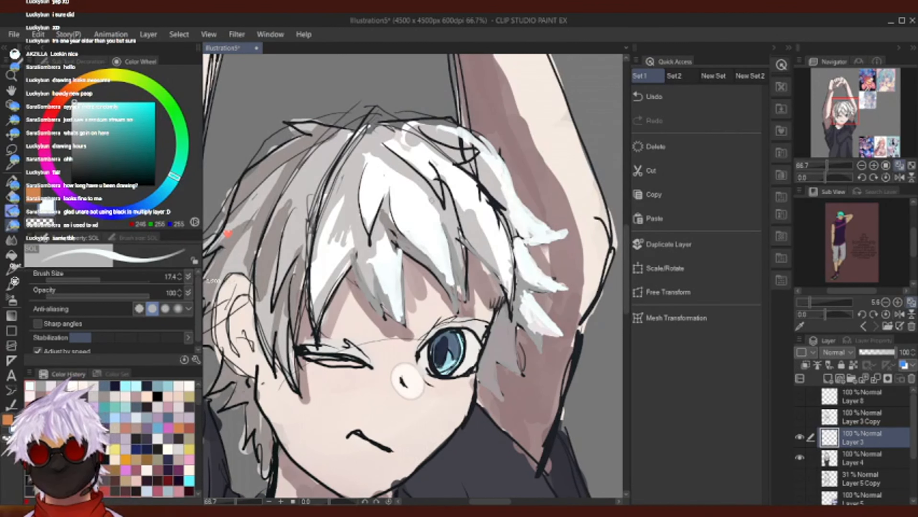
{"action": "left_click_drag", "start_coordinate": [442, 203], "coordinate": [456, 239]}
{"action": "mouse_move", "coordinate": [442, 203]}
{"action": "left_mouse_down"}
{"action": "mouse_move", "coordinate": [450, 225]}
{"action": "mouse_move", "coordinate": [434, 201]}
{"action": "mouse_move", "coordinate": [461, 293]}
{"action": "mouse_move", "coordinate": [455, 239]}
{"action": "mouse_move", "coordinate": [461, 288]}
{"action": "left_mouse_up"}
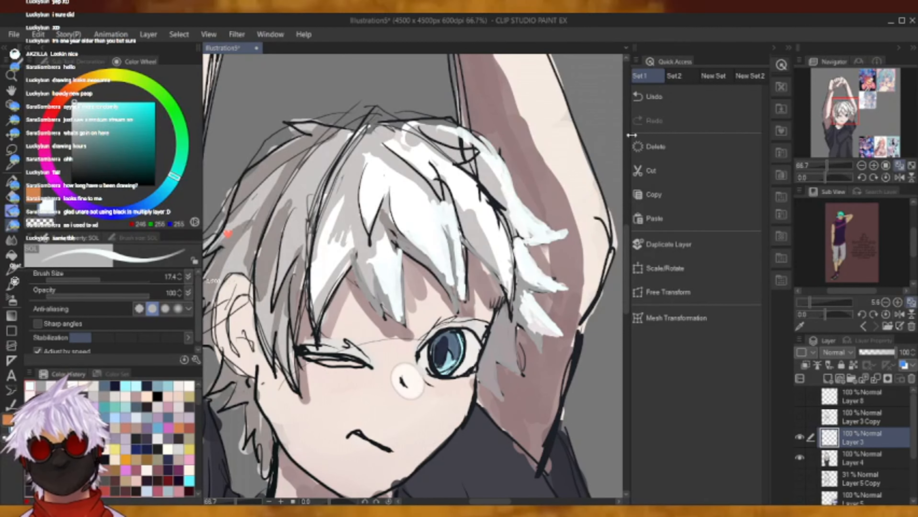
{"action": "left_click", "coordinate": [679, 93]}
{"action": "left_click_drag", "start_coordinate": [460, 243], "coordinate": [464, 299]}
{"action": "left_click_drag", "start_coordinate": [458, 242], "coordinate": [457, 275]}
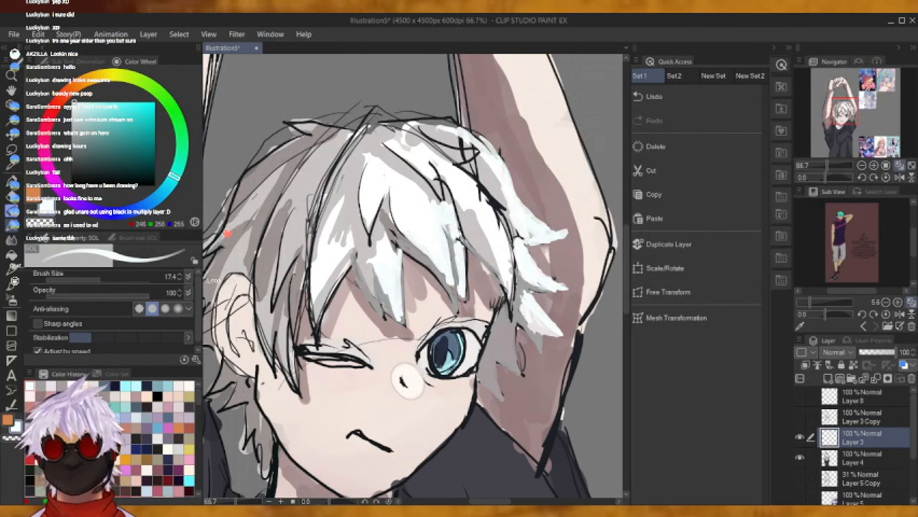
Brighten the fringe strand above the open eye with pale cyan-white, finishing it with a stroke of pure white (RGB 255, 255, 255).
{"action": "left_click_drag", "start_coordinate": [463, 207], "coordinate": [488, 247]}
{"action": "mouse_move", "coordinate": [468, 212]}
{"action": "left_mouse_down"}
{"action": "mouse_move", "coordinate": [499, 271]}
{"action": "mouse_move", "coordinate": [490, 257]}
{"action": "left_mouse_up"}
{"action": "left_click", "coordinate": [73, 385]}
{"action": "mouse_move", "coordinate": [469, 222]}
{"action": "left_mouse_down"}
{"action": "mouse_move", "coordinate": [487, 253]}
{"action": "mouse_move", "coordinate": [475, 243]}
{"action": "left_mouse_up"}
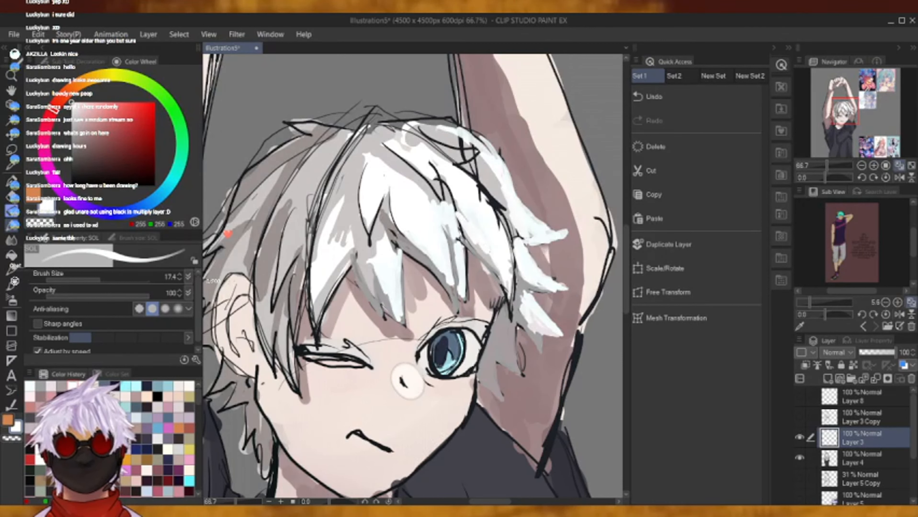
{"action": "left_click", "coordinate": [53, 385]}
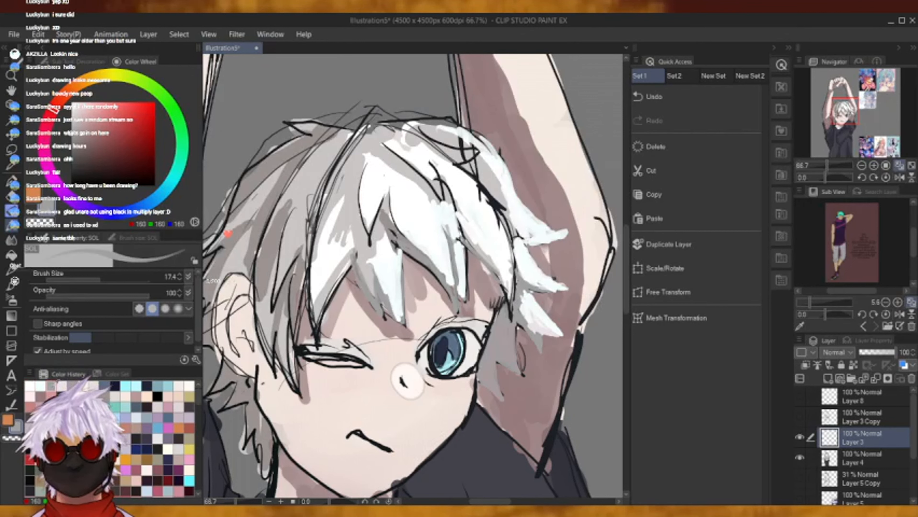
{"action": "mouse_move", "coordinate": [486, 195]}
{"action": "left_mouse_down"}
{"action": "mouse_move", "coordinate": [519, 246]}
{"action": "mouse_move", "coordinate": [542, 247]}
{"action": "mouse_move", "coordinate": [567, 230]}
{"action": "left_mouse_up"}
{"action": "left_click_drag", "start_coordinate": [549, 242], "coordinate": [567, 228]}
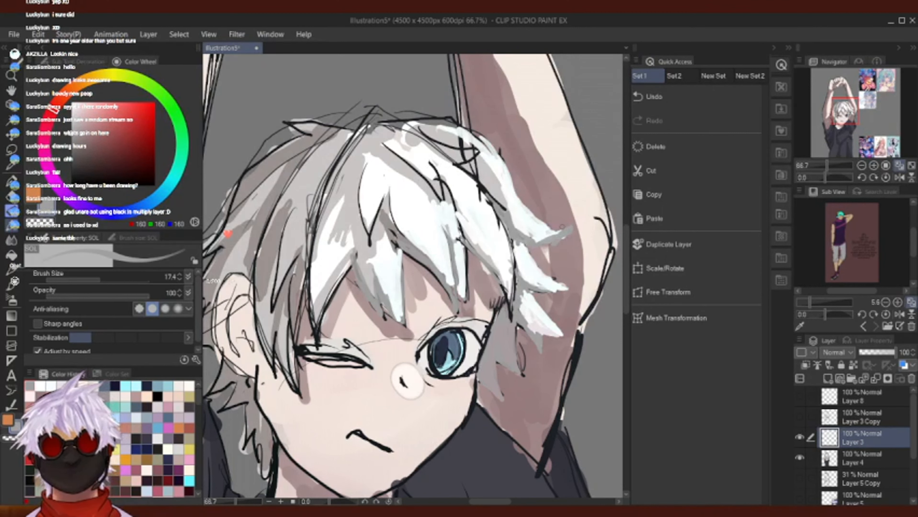
{"action": "left_click", "coordinate": [724, 96]}
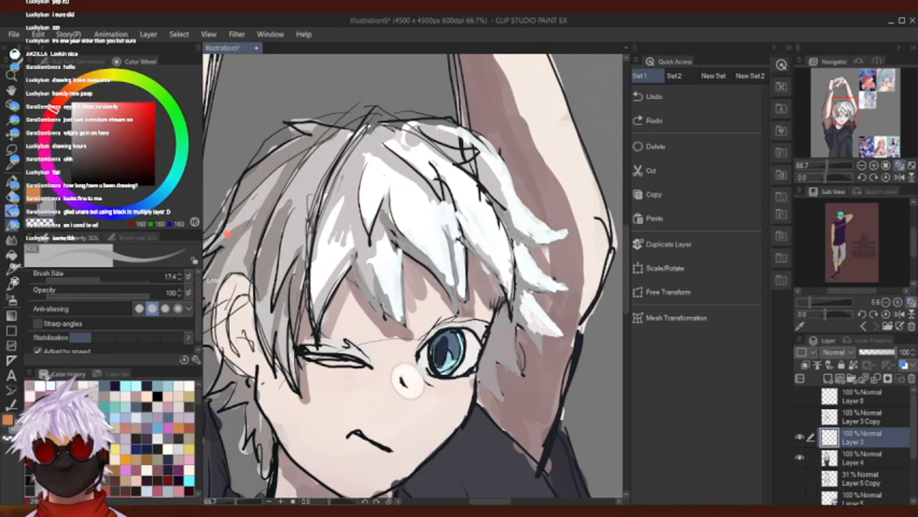
Trim the edges and tip of the upper spiky strand over the raised arm with the arm's shadow colour (RGB 148, 121, 123).
{"action": "left_click", "coordinate": [61, 387]}
{"action": "left_click_drag", "start_coordinate": [548, 228], "coordinate": [567, 232]}
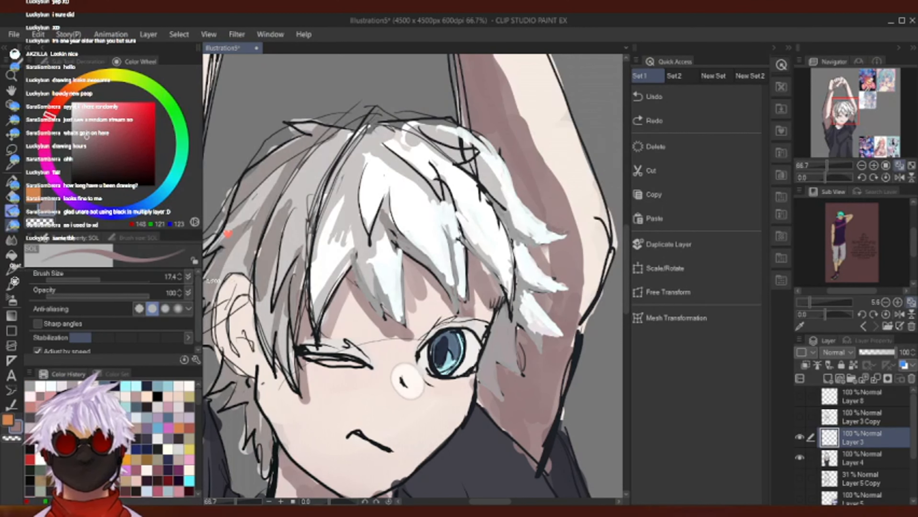
{"action": "left_click_drag", "start_coordinate": [523, 208], "coordinate": [567, 239]}
{"action": "mouse_move", "coordinate": [524, 203]}
{"action": "left_mouse_down"}
{"action": "mouse_move", "coordinate": [535, 217]}
{"action": "mouse_move", "coordinate": [514, 181]}
{"action": "left_mouse_up"}
{"action": "mouse_move", "coordinate": [519, 213]}
{"action": "left_mouse_down"}
{"action": "mouse_move", "coordinate": [560, 238]}
{"action": "mouse_move", "coordinate": [547, 259]}
{"action": "left_mouse_up"}
{"action": "mouse_move", "coordinate": [540, 246]}
{"action": "left_mouse_down"}
{"action": "mouse_move", "coordinate": [548, 263]}
{"action": "mouse_move", "coordinate": [547, 254]}
{"action": "left_mouse_up"}
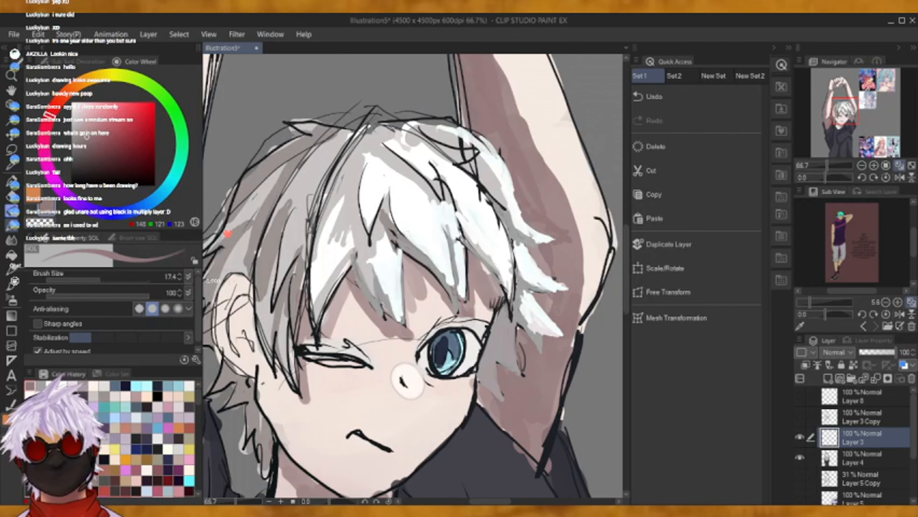
Enlarge the brush to 36.4 and cover the dark sketch lines along the upper arm's outer edge and sleeve opening with the shadow colour.
{"action": "mouse_move", "coordinate": [555, 422]}
{"action": "left_mouse_down"}
{"action": "mouse_move", "coordinate": [540, 466]}
{"action": "mouse_move", "coordinate": [579, 333]}
{"action": "left_mouse_up"}
{"action": "left_click", "coordinate": [107, 279]}
{"action": "mouse_move", "coordinate": [568, 380]}
{"action": "left_mouse_down"}
{"action": "mouse_move", "coordinate": [579, 331]}
{"action": "mouse_move", "coordinate": [554, 408]}
{"action": "left_mouse_up"}
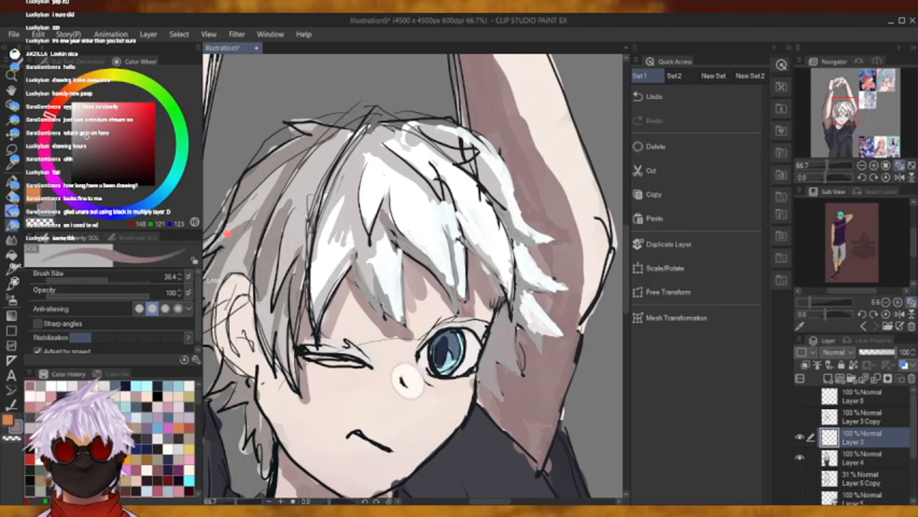
{"action": "left_click_drag", "start_coordinate": [480, 399], "coordinate": [539, 469]}
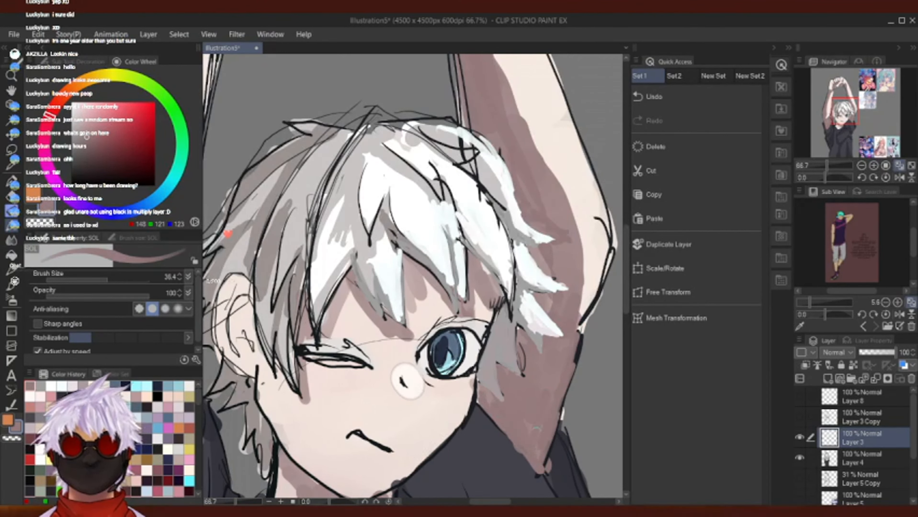
Extend the shadow colour over the outline from the upper arm to the elbow, and fit the whole illustration in view.
{"action": "left_click_drag", "start_coordinate": [581, 327], "coordinate": [601, 257]}
{"action": "left_click_drag", "start_coordinate": [611, 222], "coordinate": [611, 255]}
{"action": "left_click_drag", "start_coordinate": [584, 325], "coordinate": [559, 416]}
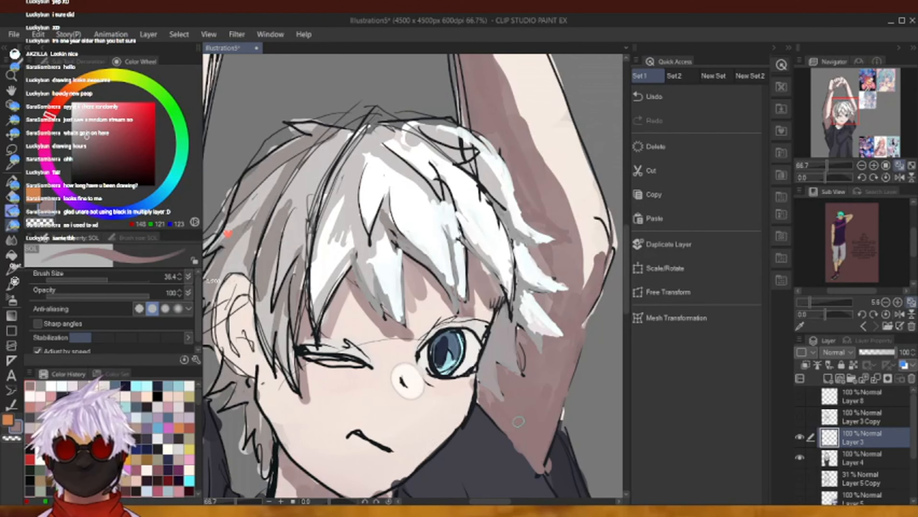
{"action": "left_click", "coordinate": [898, 167]}
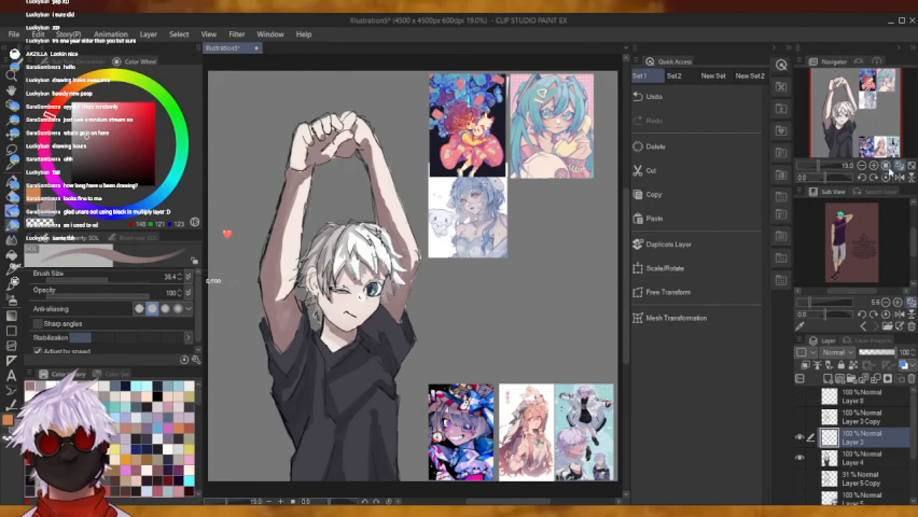